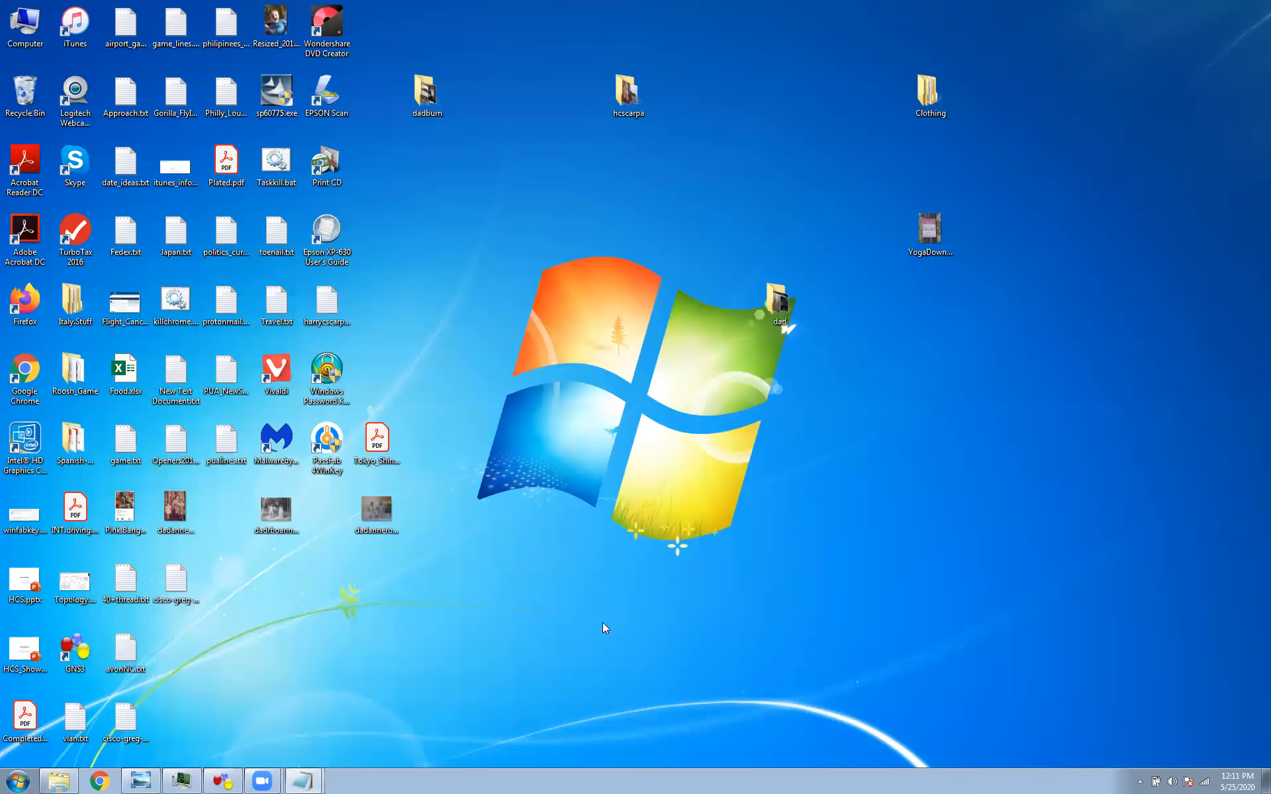
# Switch to GNS3 and show the interface labels on the network topology
pyautogui.click(224, 781)
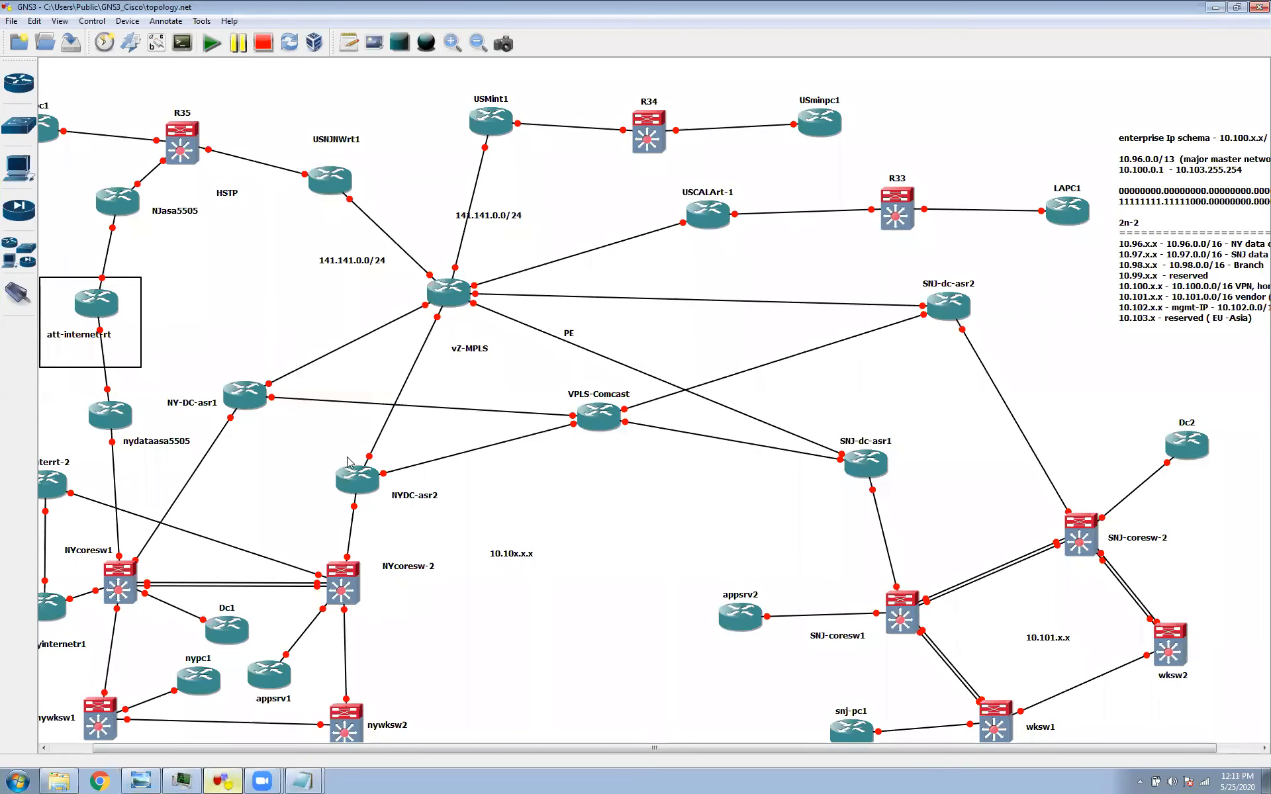
pyautogui.rightClick(454, 301)
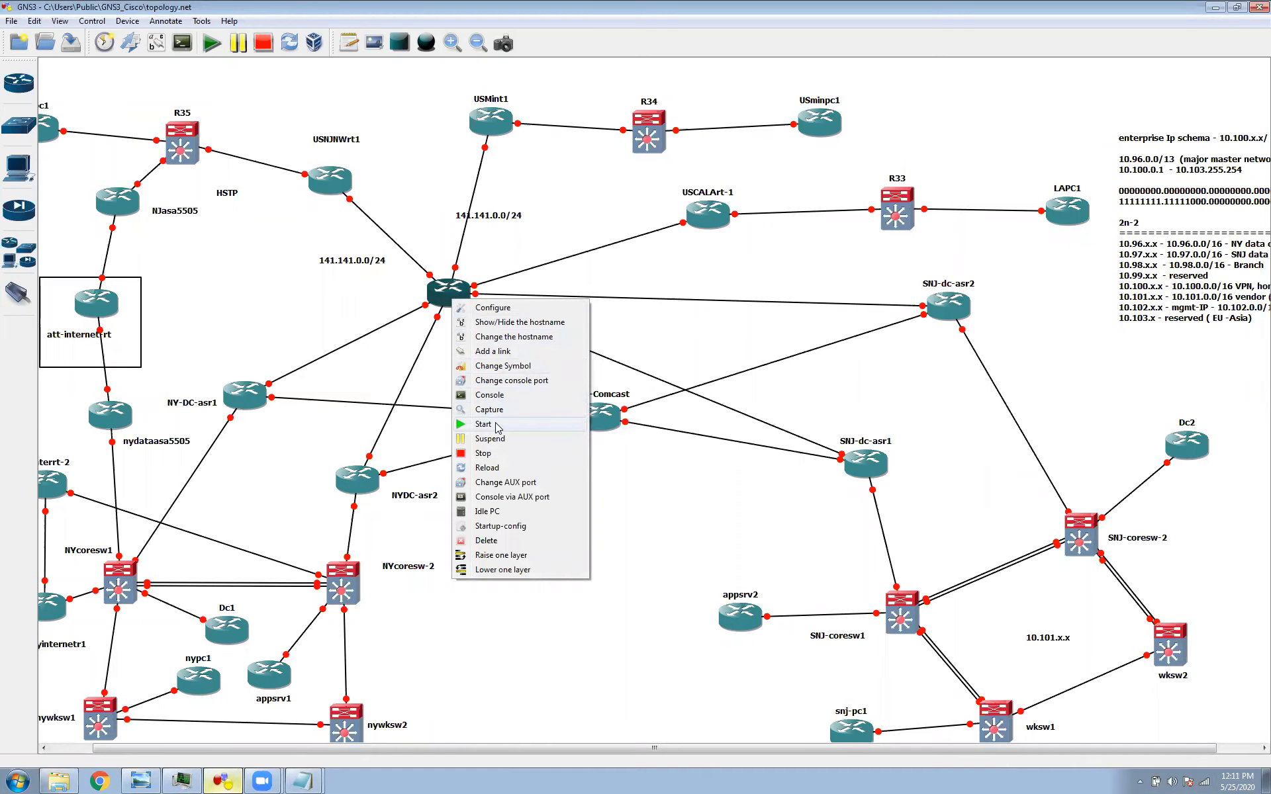
pyautogui.click(245, 266)
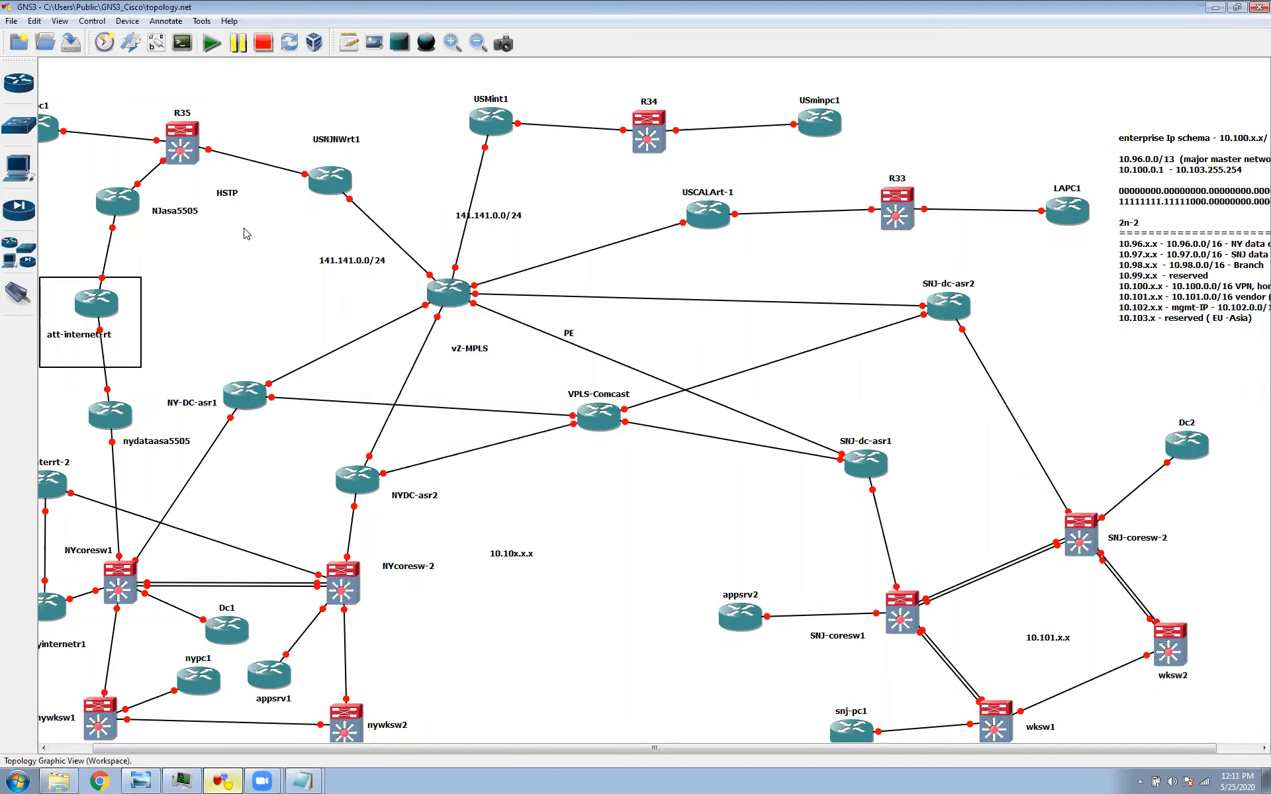
pyautogui.click(155, 44)
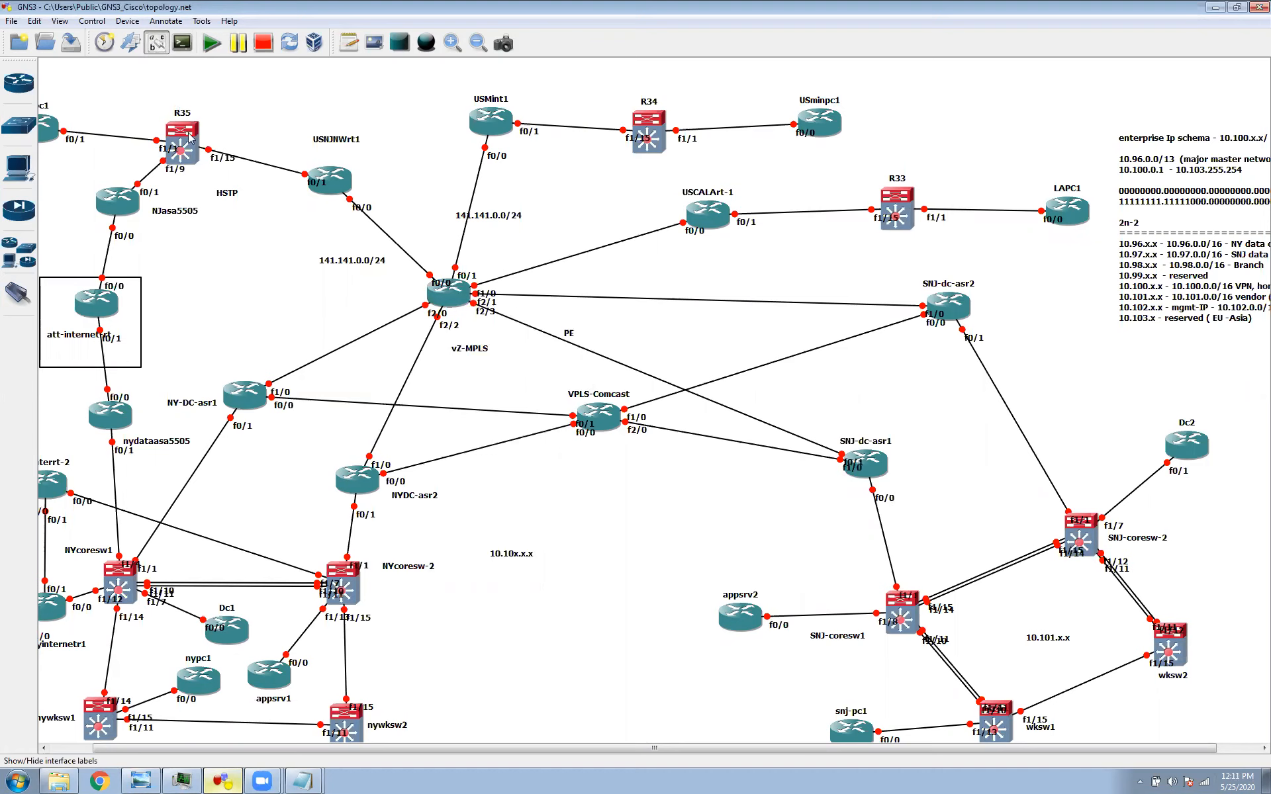
# Start the vZ-MPLS router at the centre of the topology
pyautogui.rightClick(457, 301)
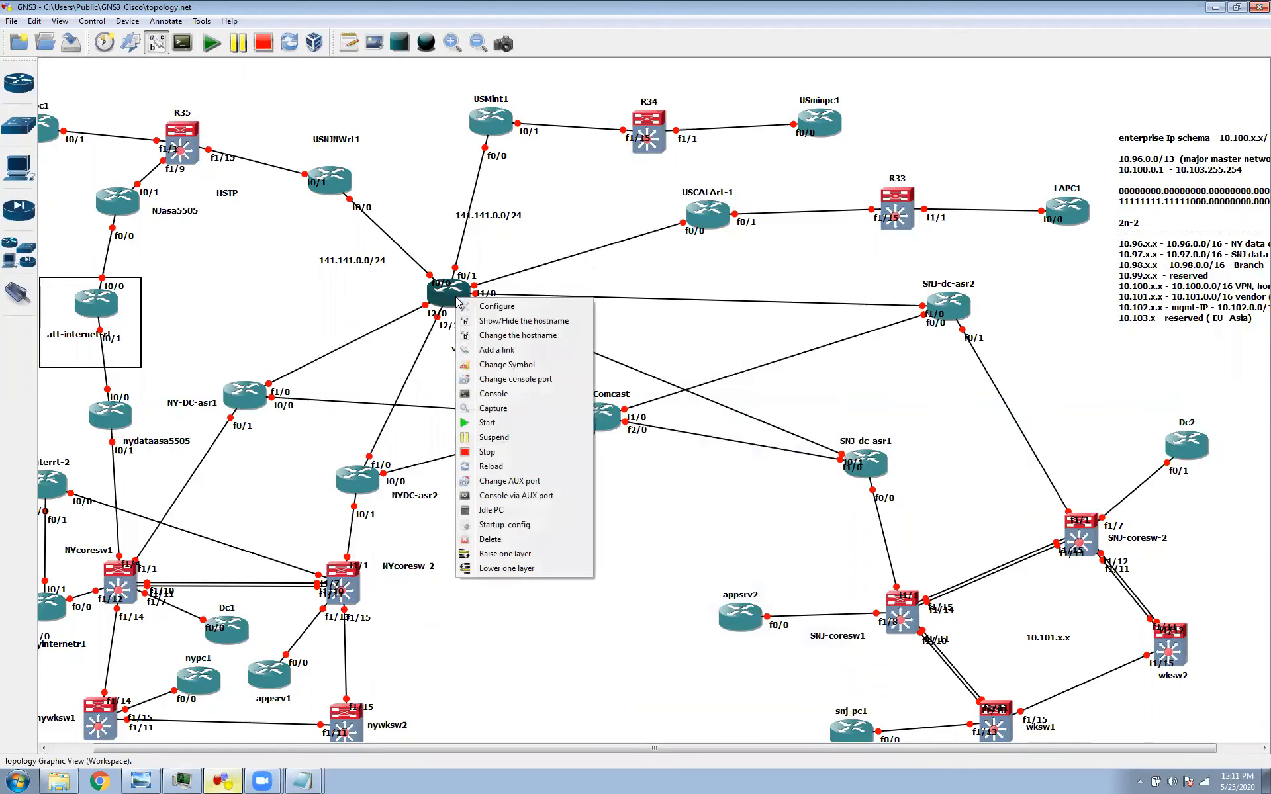
pyautogui.click(495, 424)
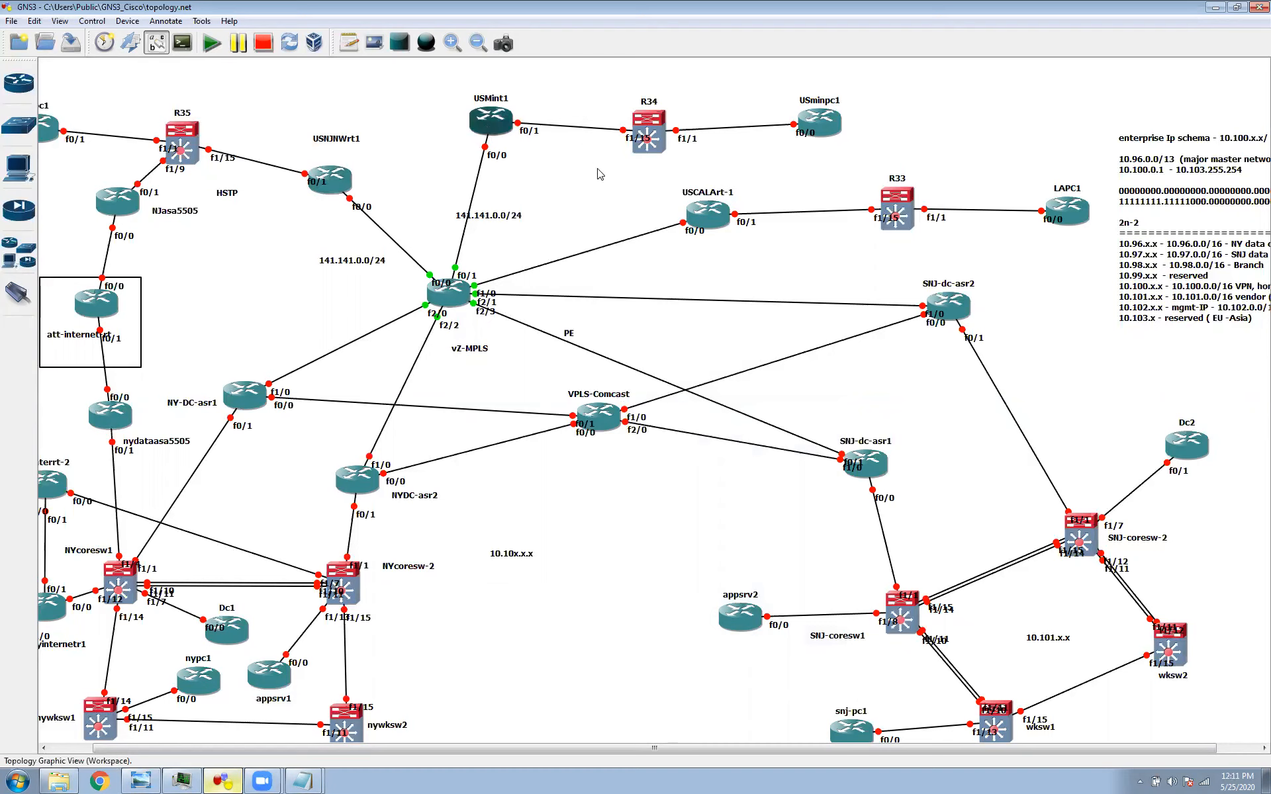
pyautogui.rightClick(321, 177)
pyautogui.click(303, 222)
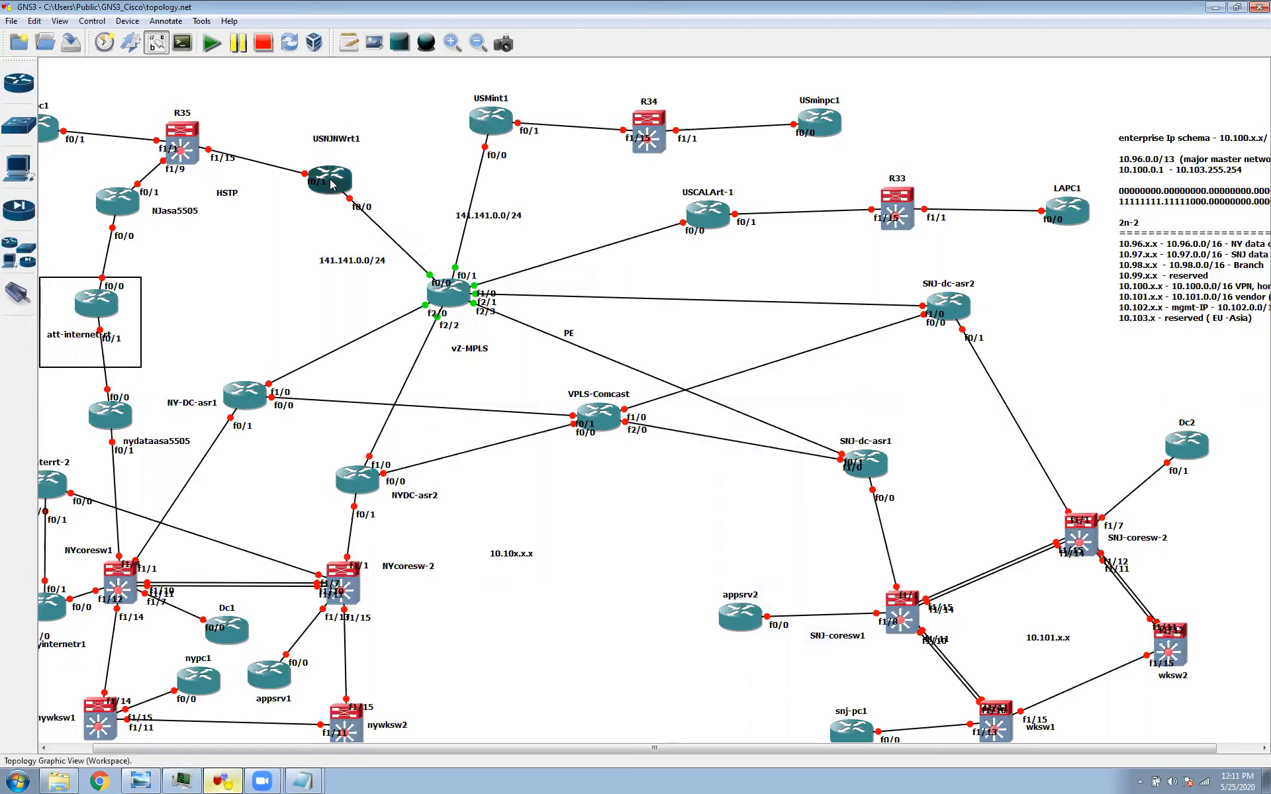
# Move the overlapping interface labels around USNJNWrt1, vZ-MPLS and USCALArt-1 clear of the router icons and links
pyautogui.moveTo(321, 186); pyautogui.dragTo(290, 188)
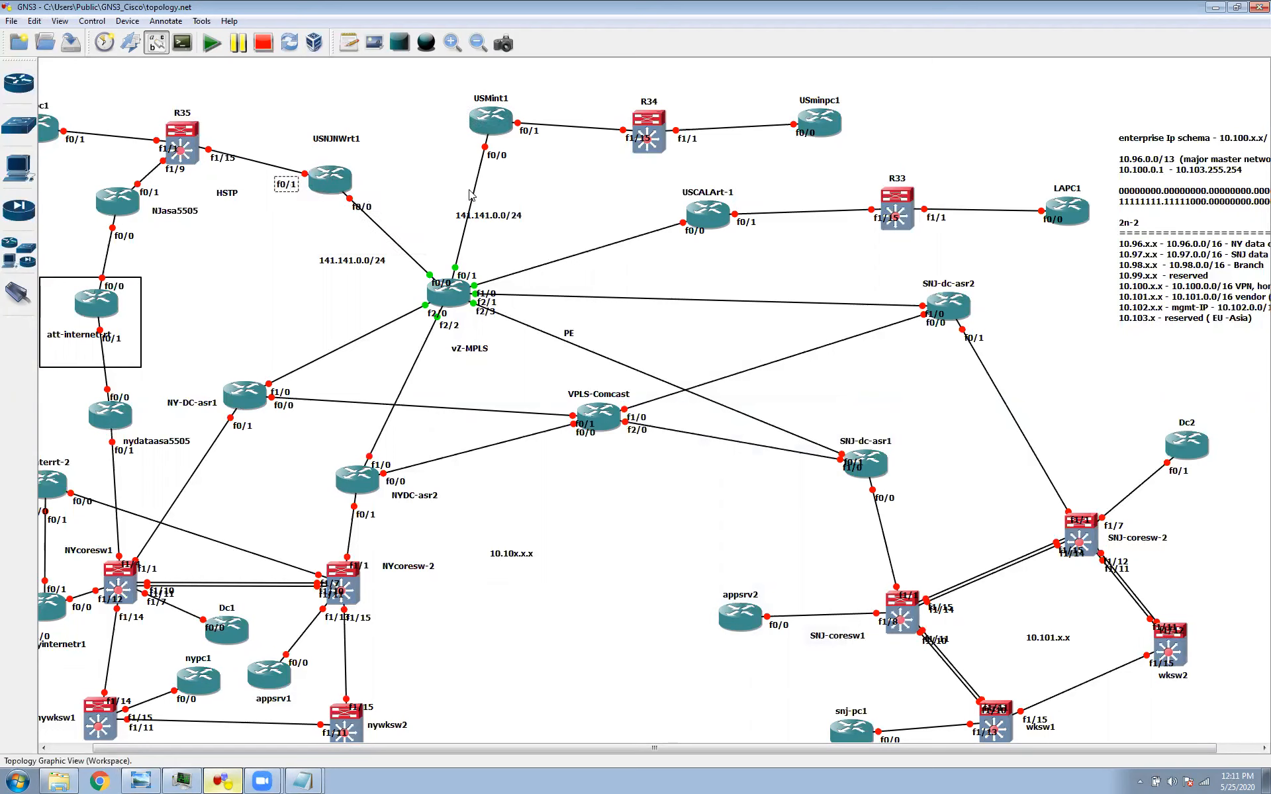
pyautogui.moveTo(465, 276); pyautogui.dragTo(408, 334)
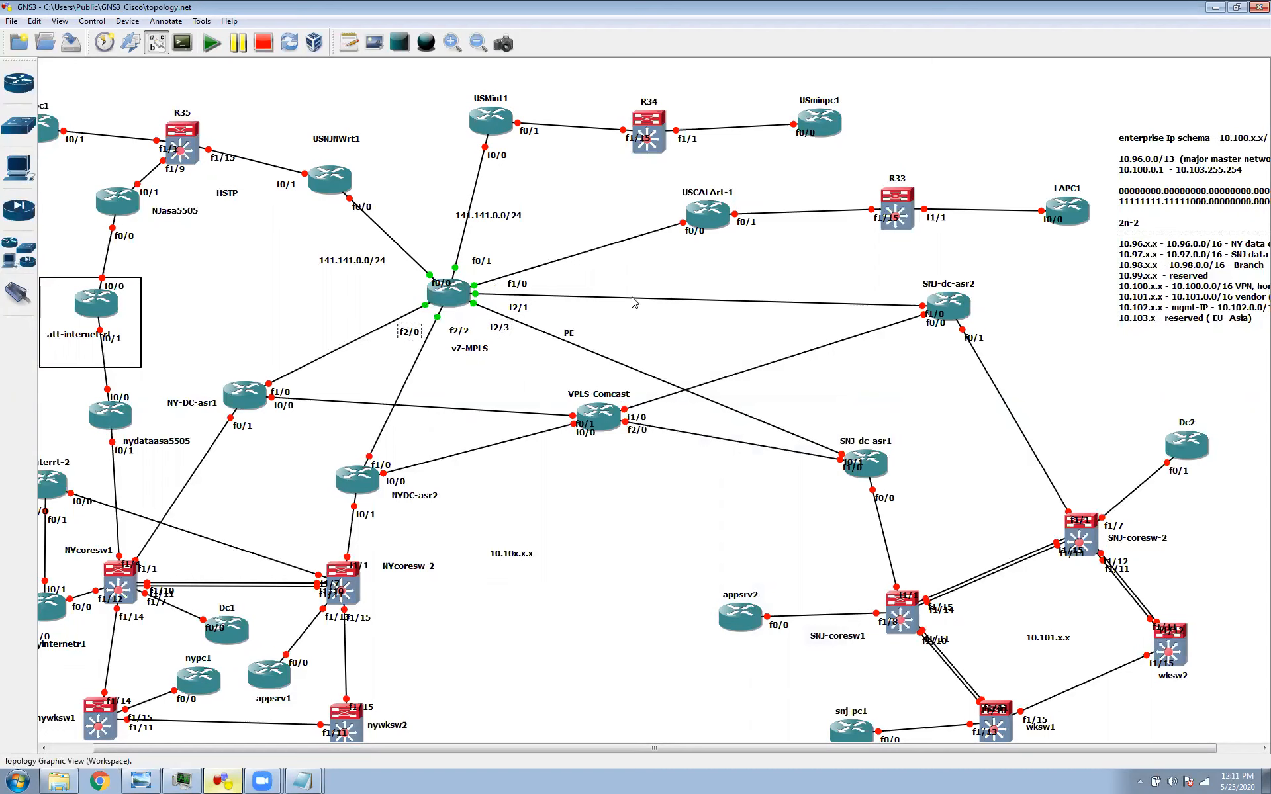
pyautogui.click(431, 285)
pyautogui.moveTo(431, 285); pyautogui.dragTo(394, 286)
pyautogui.moveTo(687, 236); pyautogui.dragTo(673, 248)
pyautogui.moveTo(746, 224); pyautogui.dragTo(759, 231)
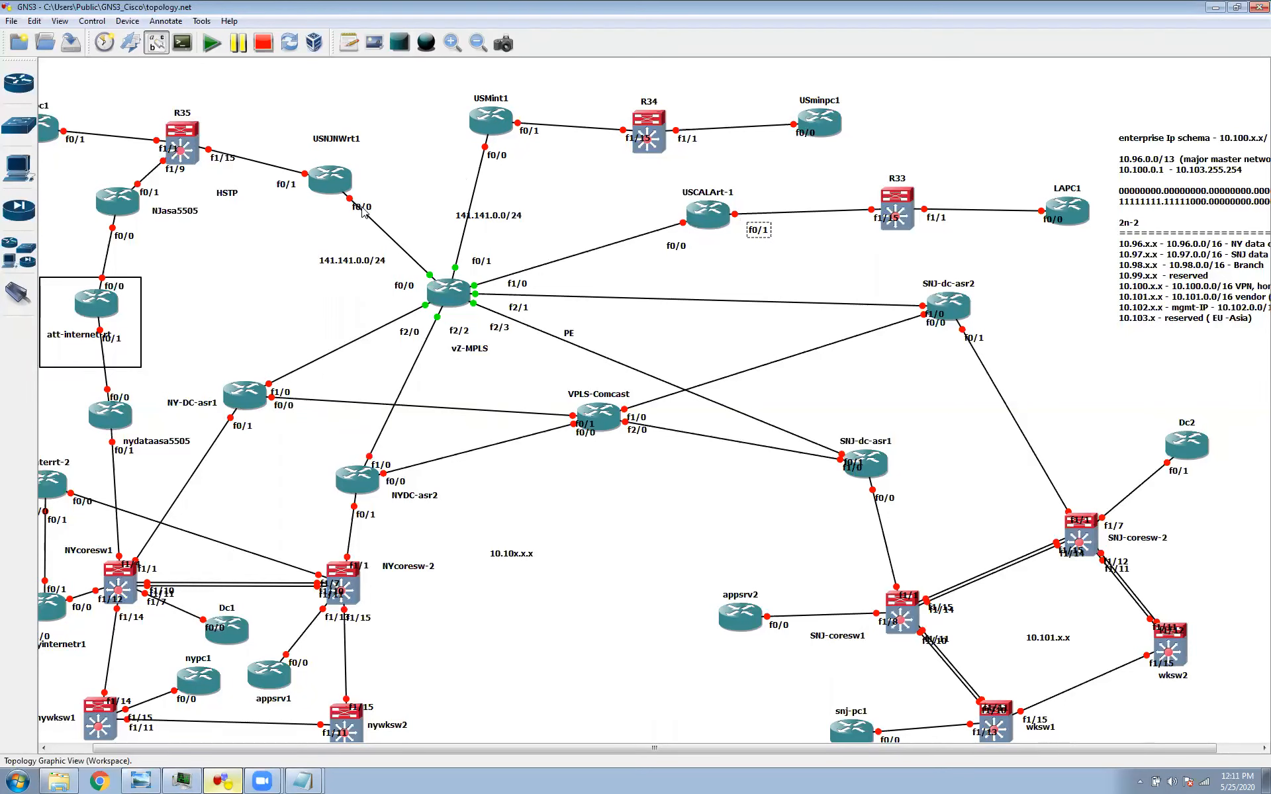
pyautogui.moveTo(361, 207); pyautogui.dragTo(374, 193)
# Start the three branch routers USNJNWrt1, USMint1 and USCALArt-1
pyautogui.rightClick(327, 180)
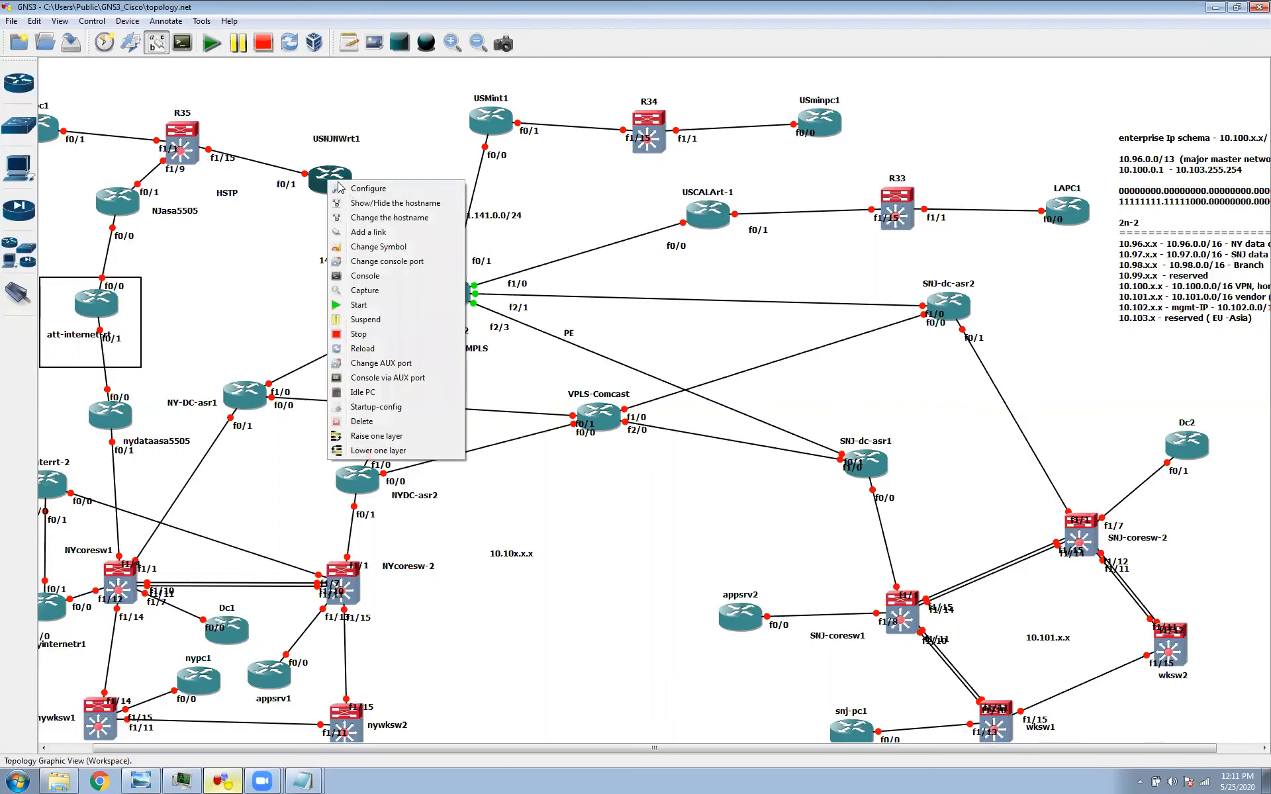
pyautogui.click(387, 304)
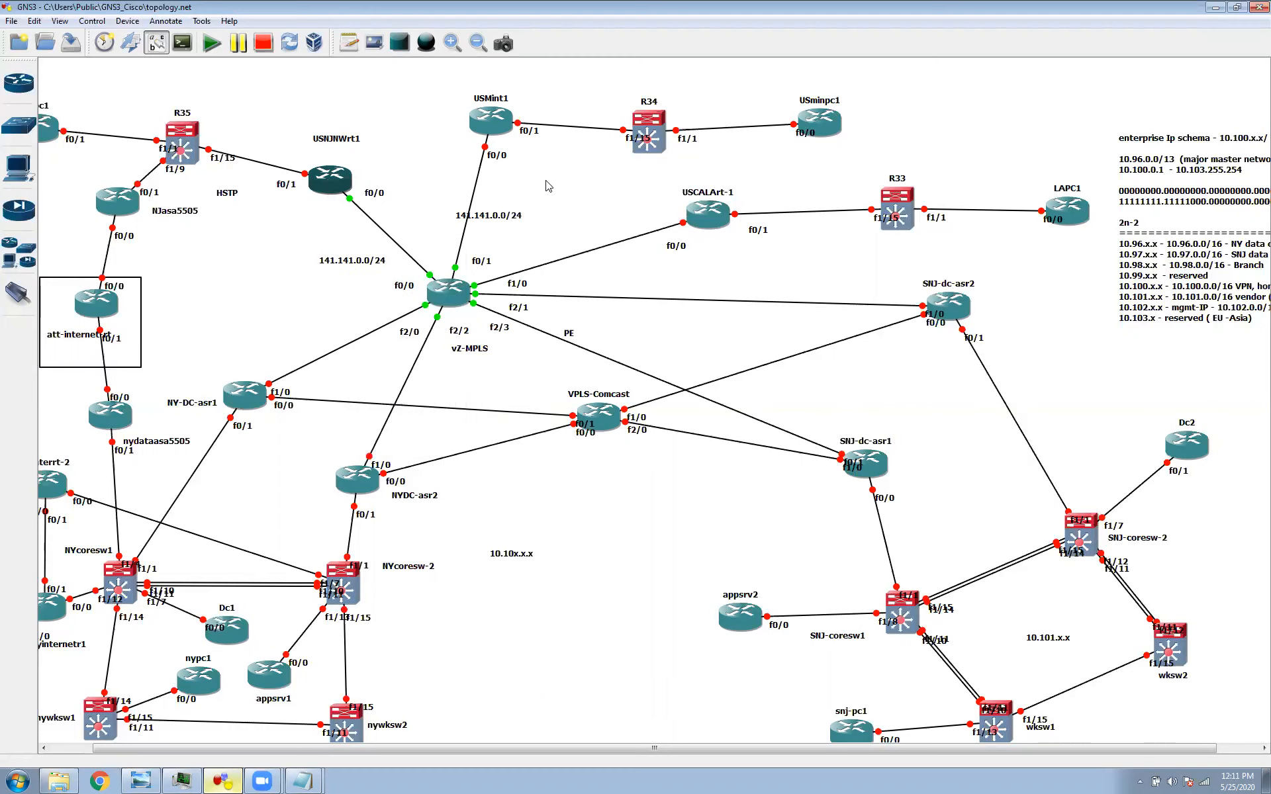
pyautogui.rightClick(488, 119)
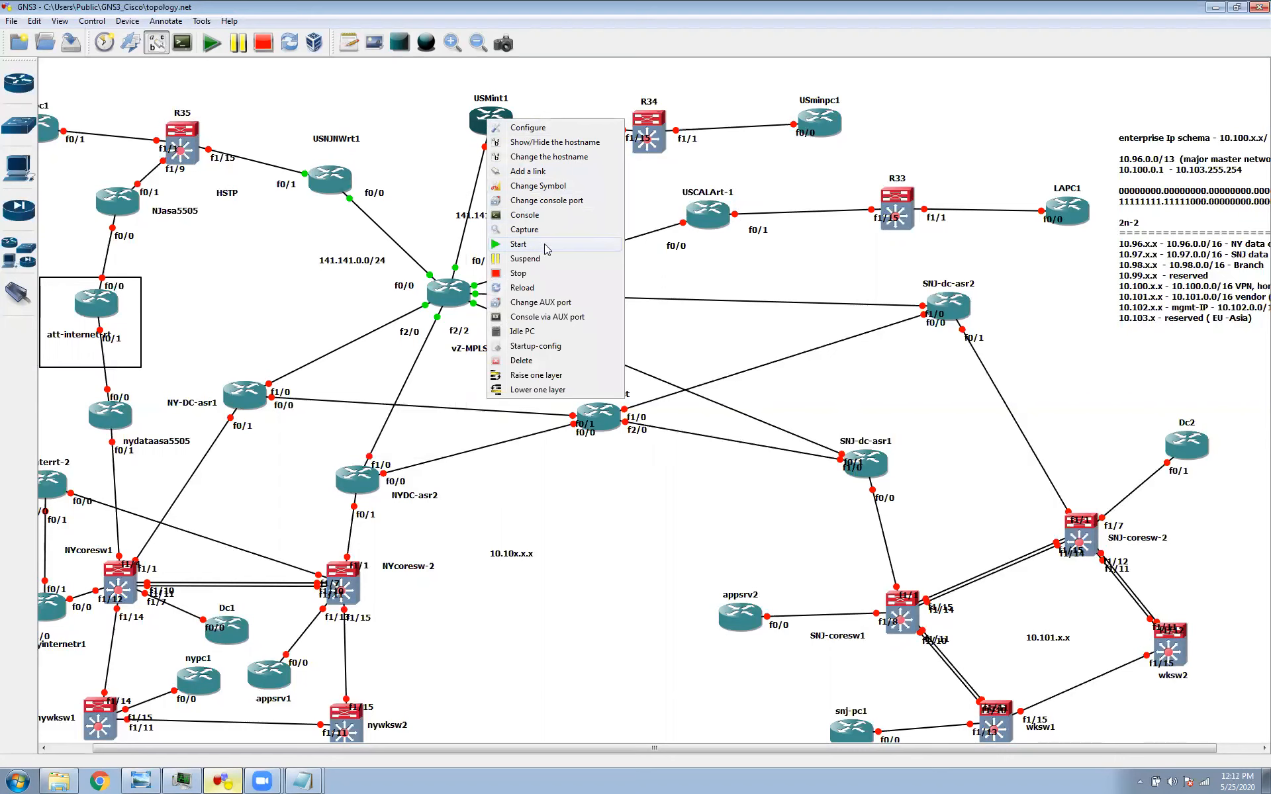
pyautogui.click(539, 245)
pyautogui.rightClick(705, 221)
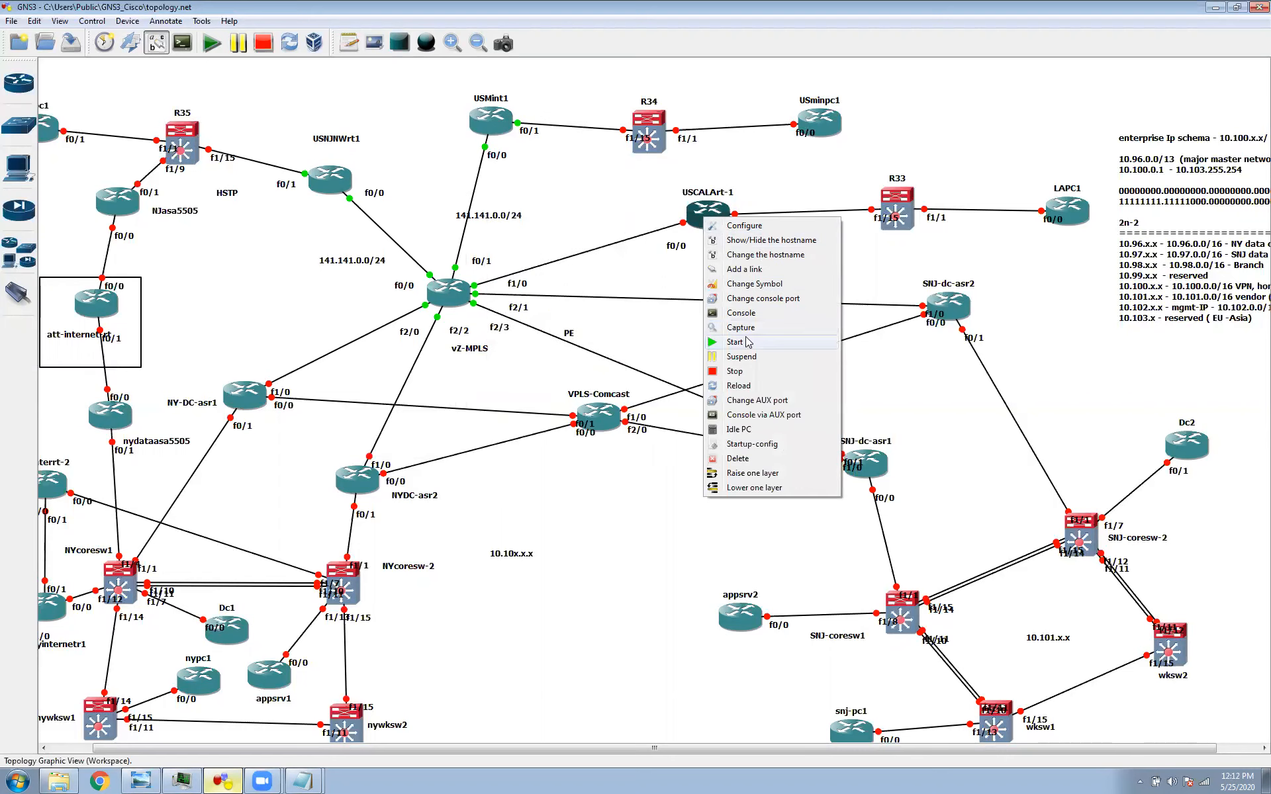
pyautogui.click(735, 341)
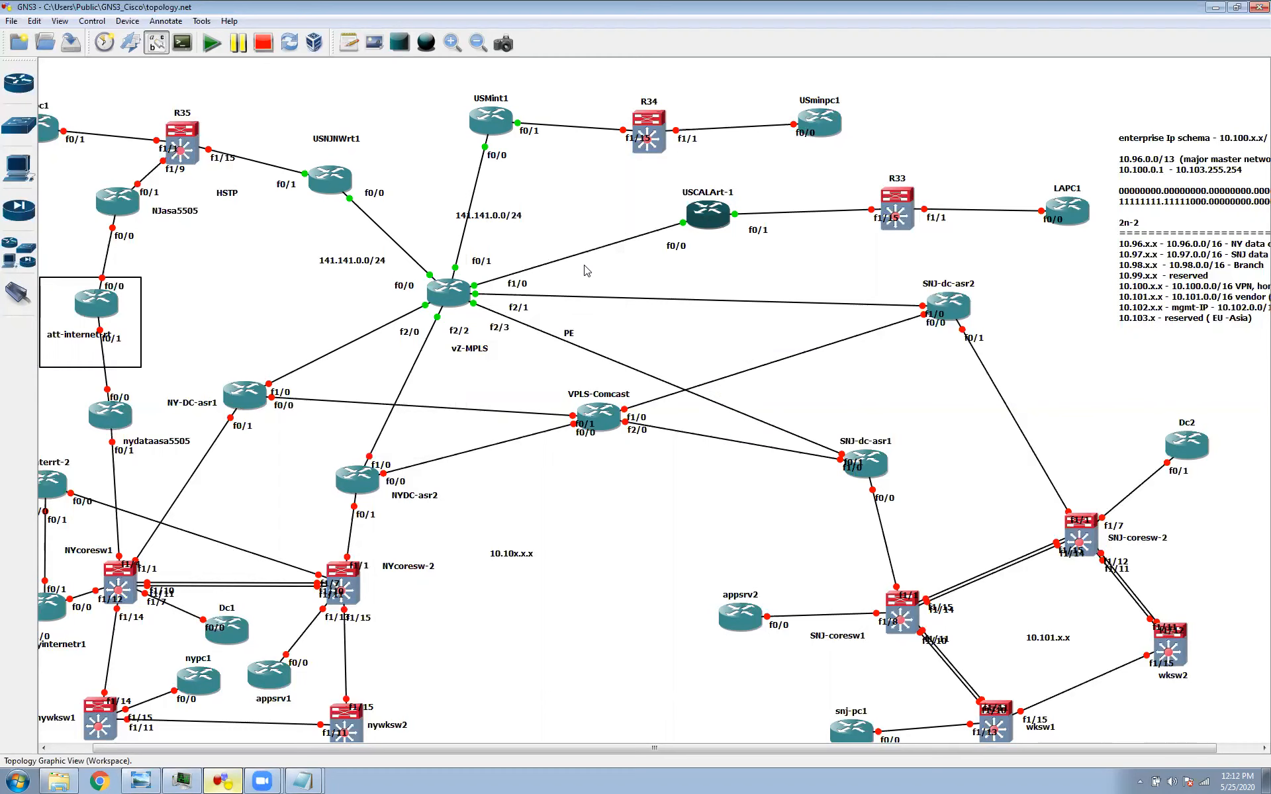
# Open a console to USCALArt-1, bring up its prompt and place the window over the right half of the topology
pyautogui.rightClick(721, 224)
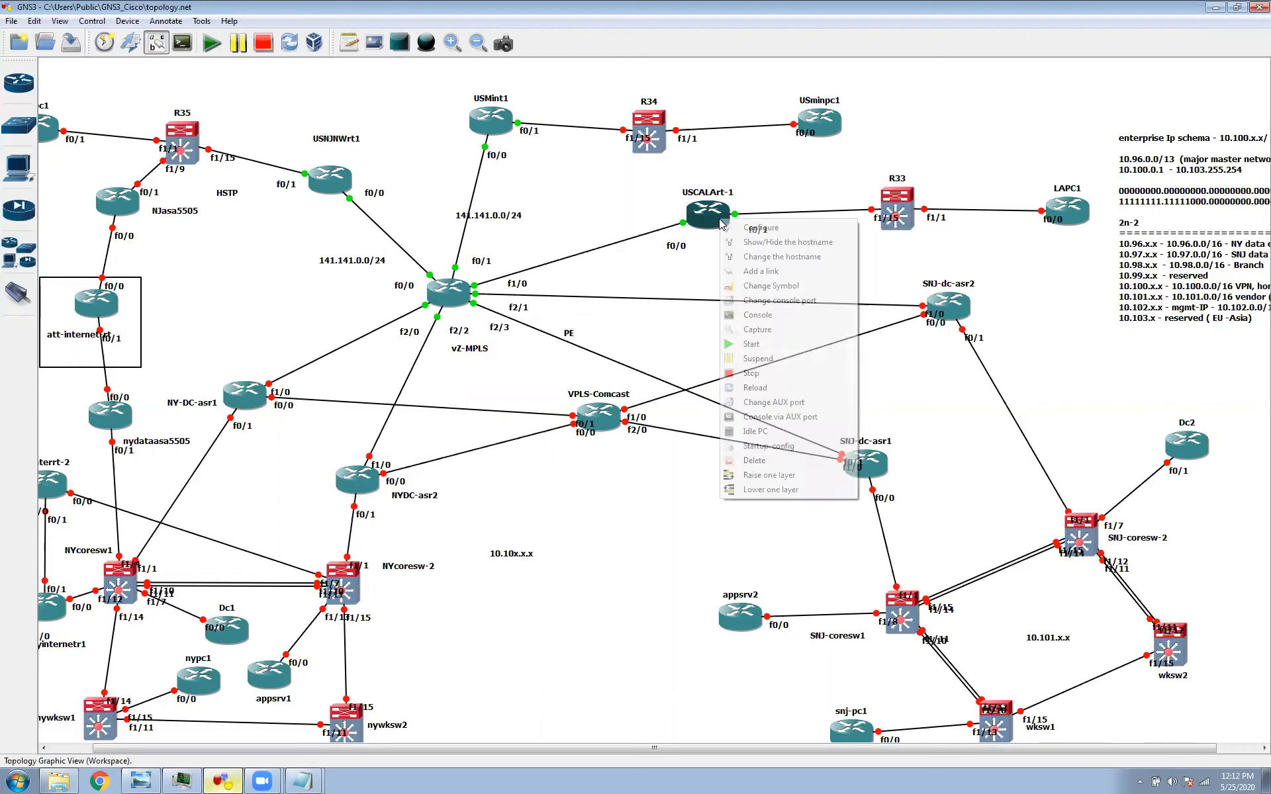
pyautogui.click(784, 315)
pyautogui.press('Return')
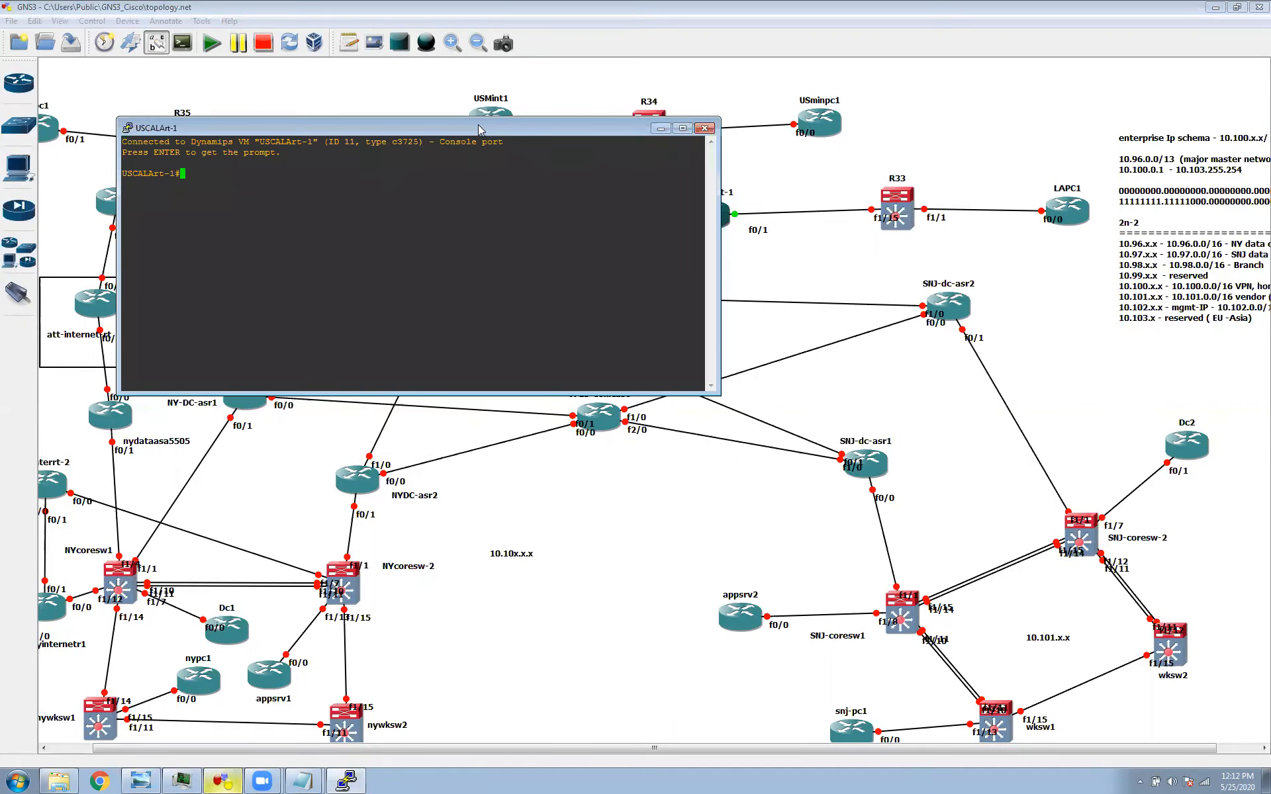
pyautogui.moveTo(480, 130); pyautogui.dragTo(939, 283)
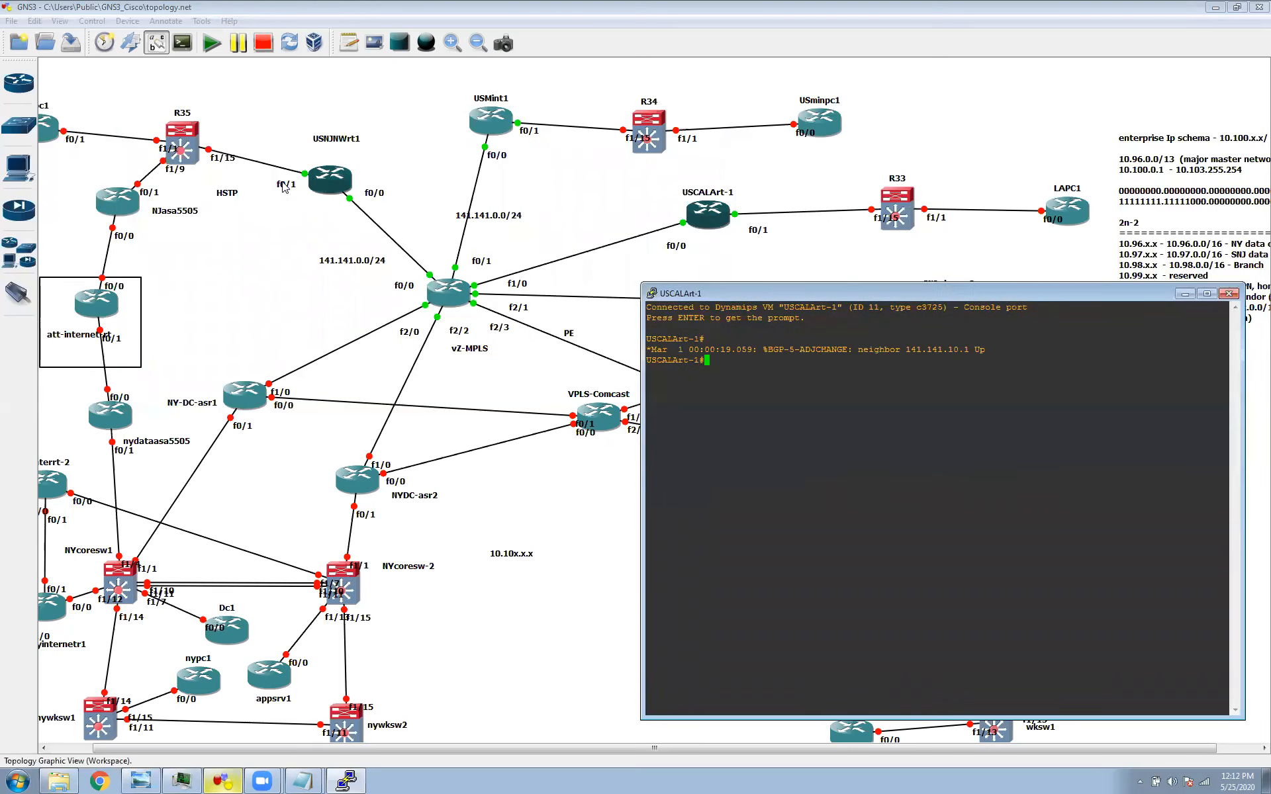
# Open a console to USNJNWrt1, place it over the left half of the topology and make the window taller
pyautogui.rightClick(329, 184)
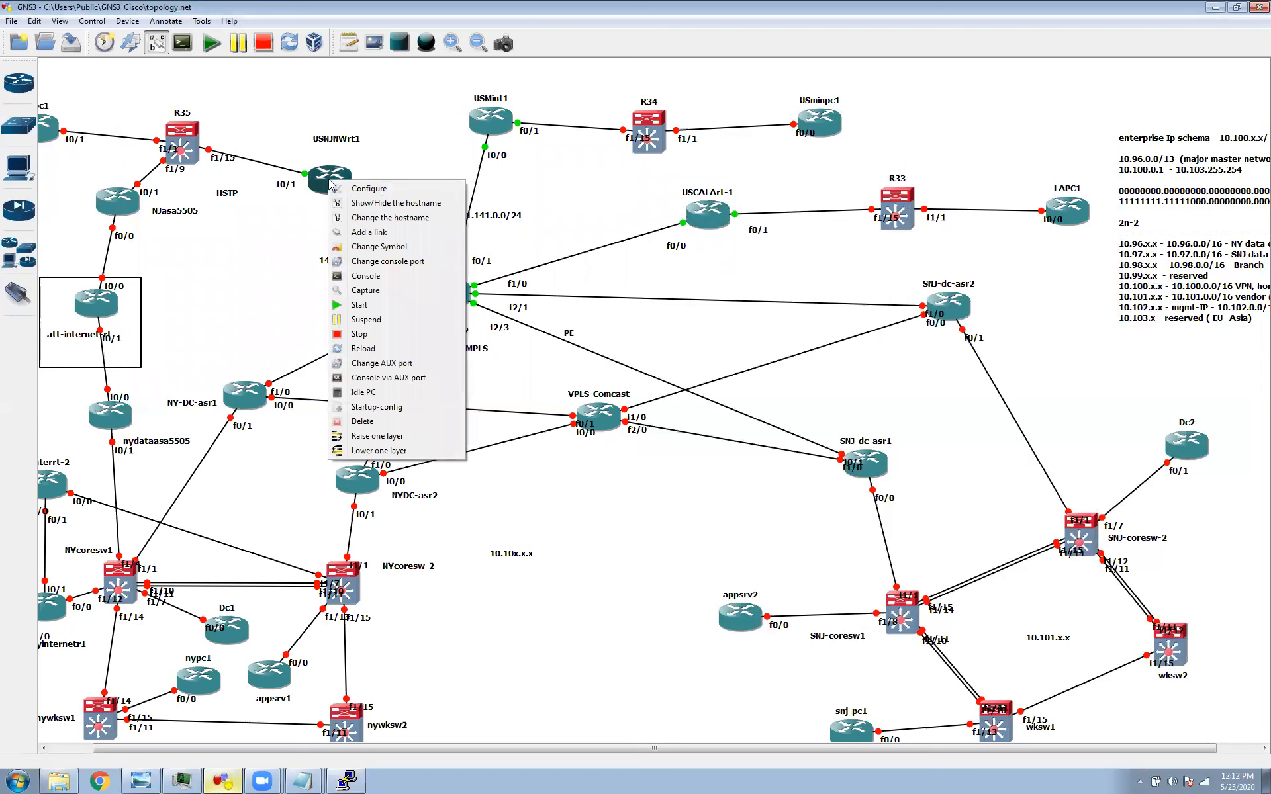
pyautogui.click(366, 276)
pyautogui.moveTo(387, 152); pyautogui.dragTo(272, 294)
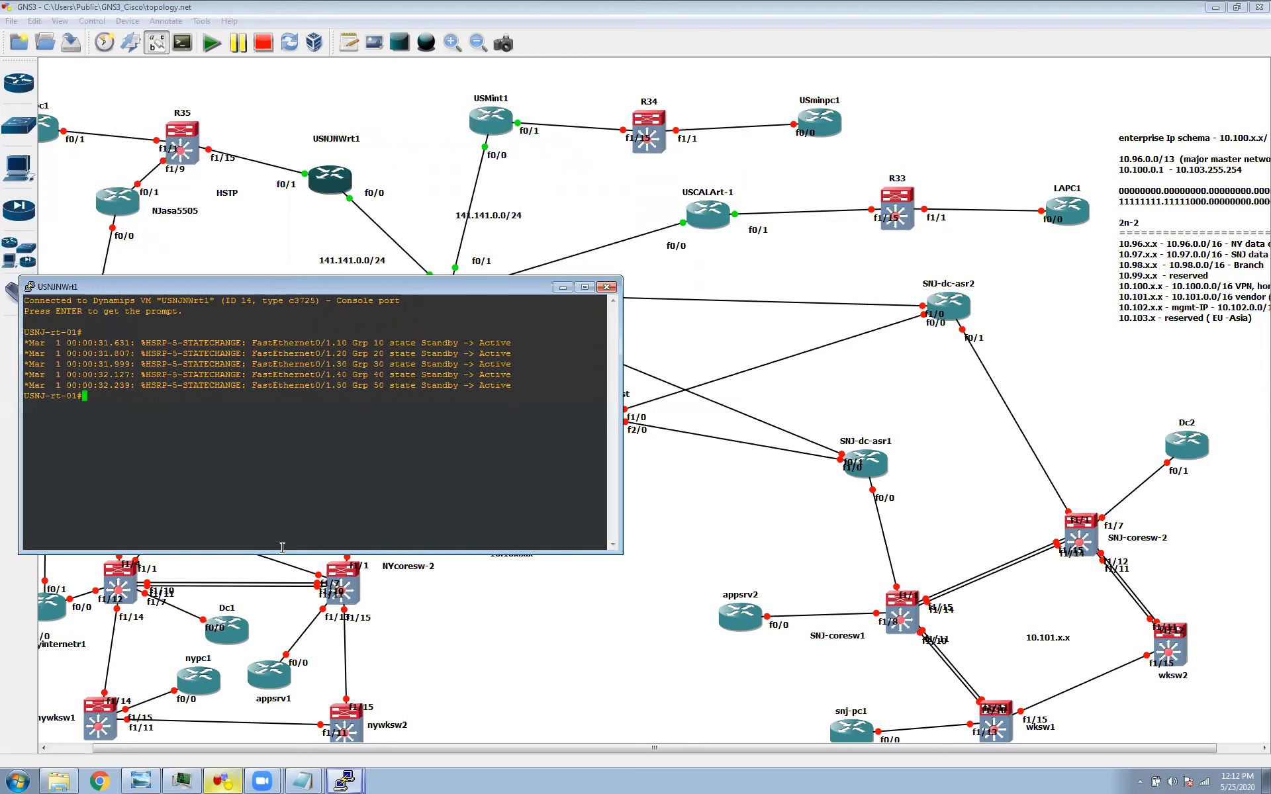
pyautogui.moveTo(266, 548); pyautogui.dragTo(267, 694)
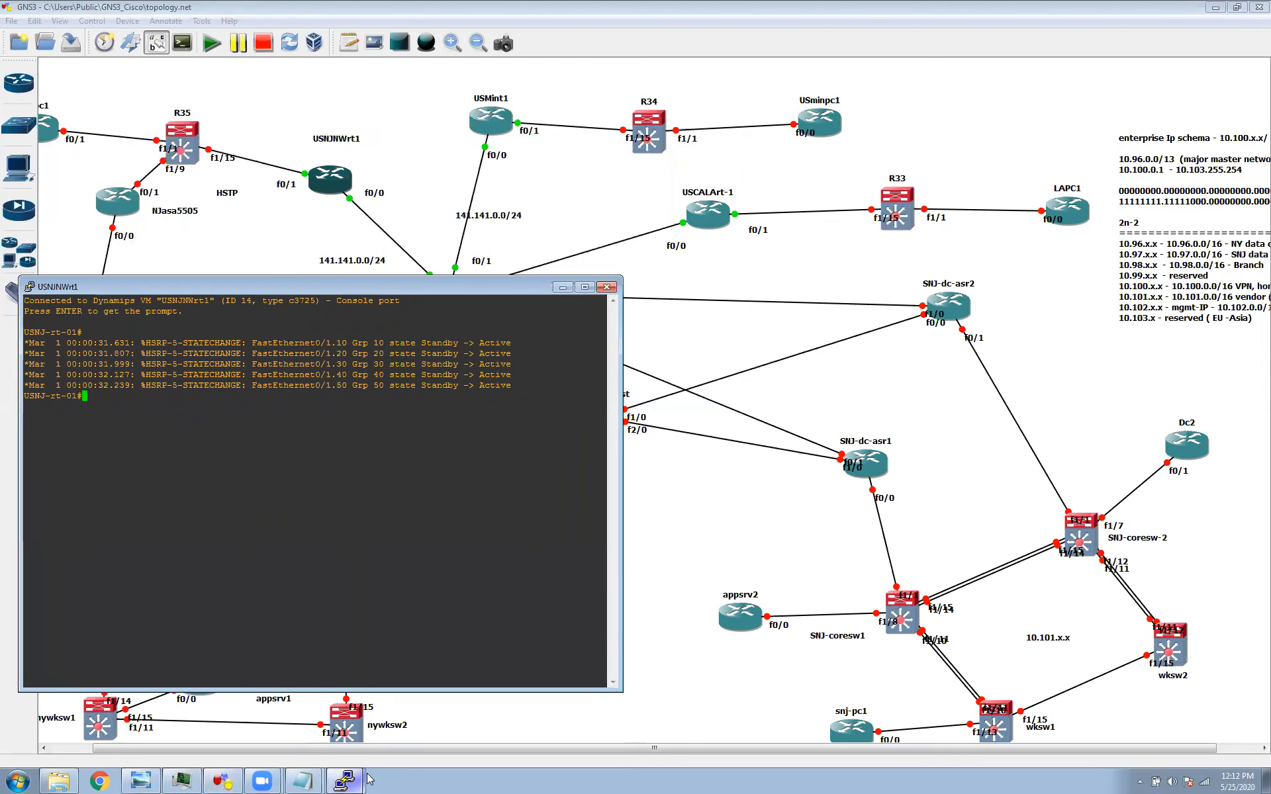
# Bring the USCALArt-1 console up beside the USNJNWrt1 console and extend the USNJNWrt1 window to a similar bottom edge
pyautogui.click(345, 781)
pyautogui.click(343, 751)
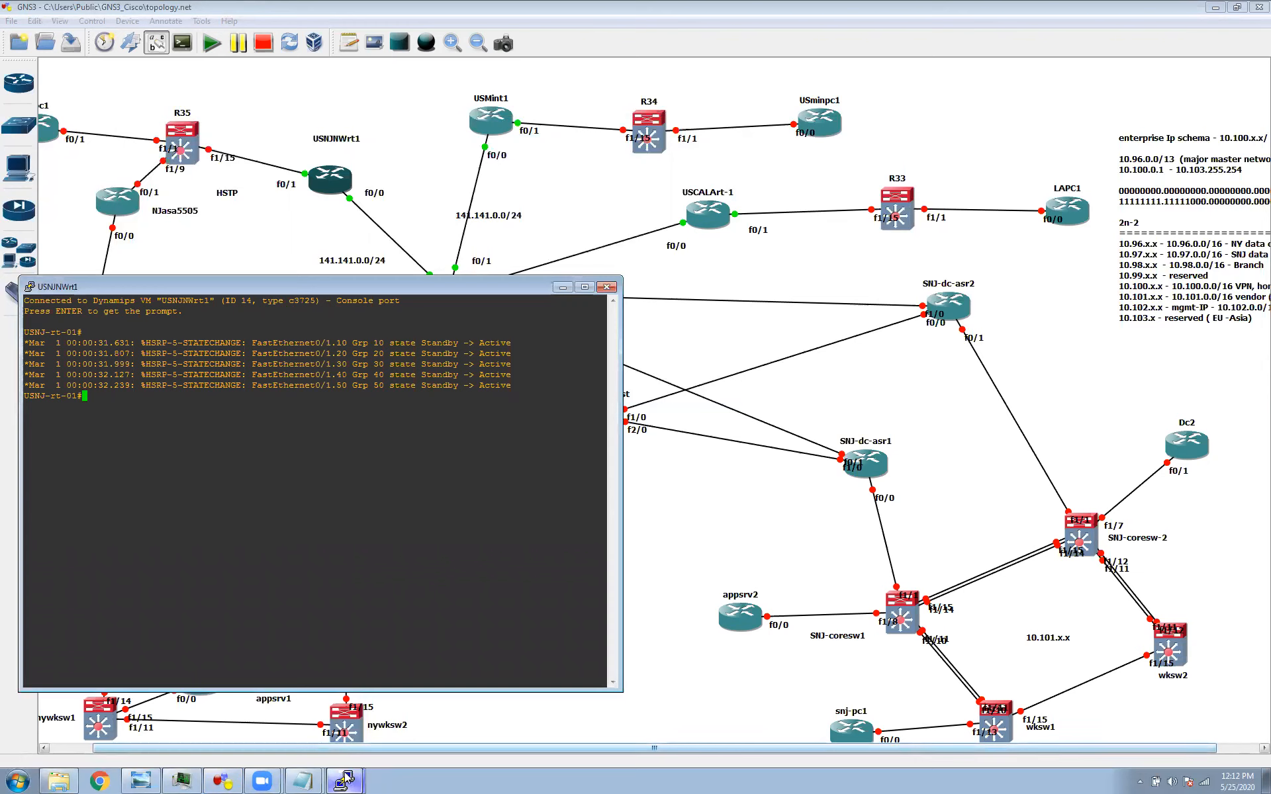
pyautogui.click(344, 781)
pyautogui.click(341, 728)
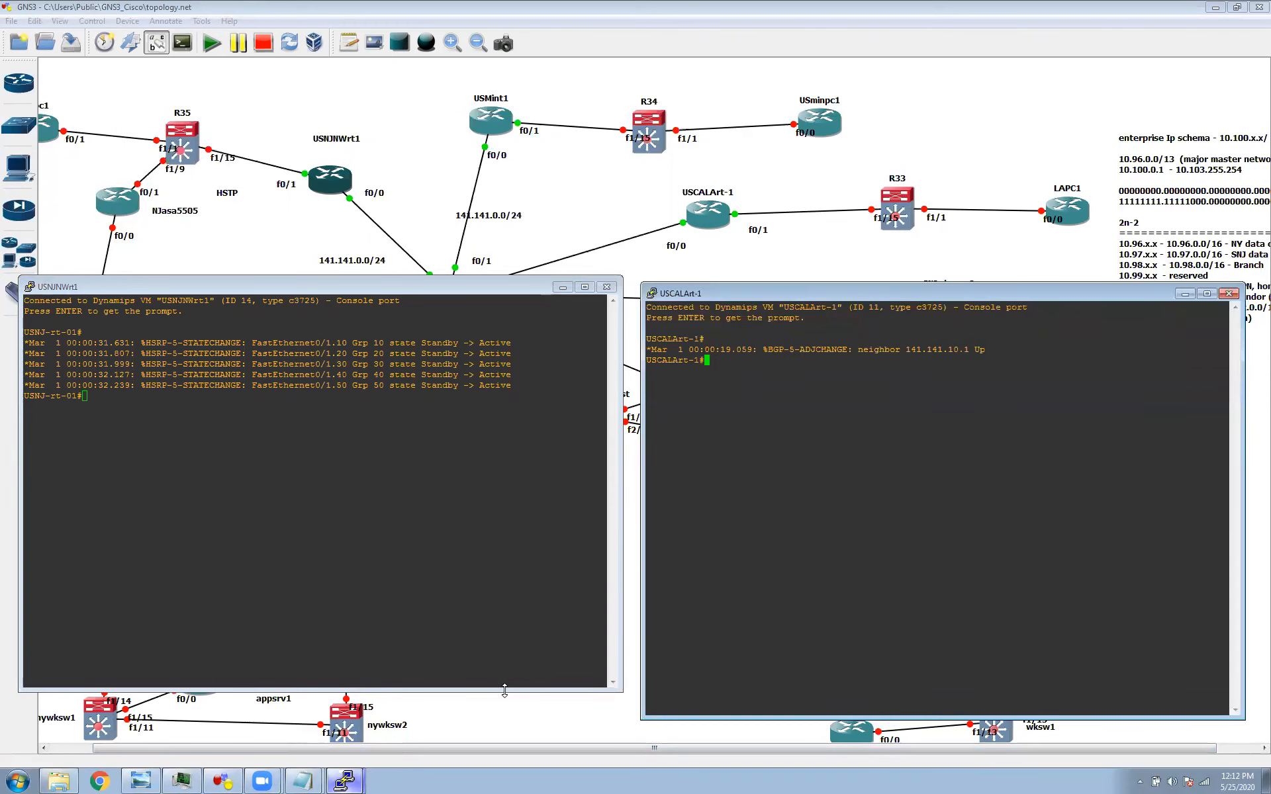
pyautogui.moveTo(504, 690); pyautogui.dragTo(503, 713)
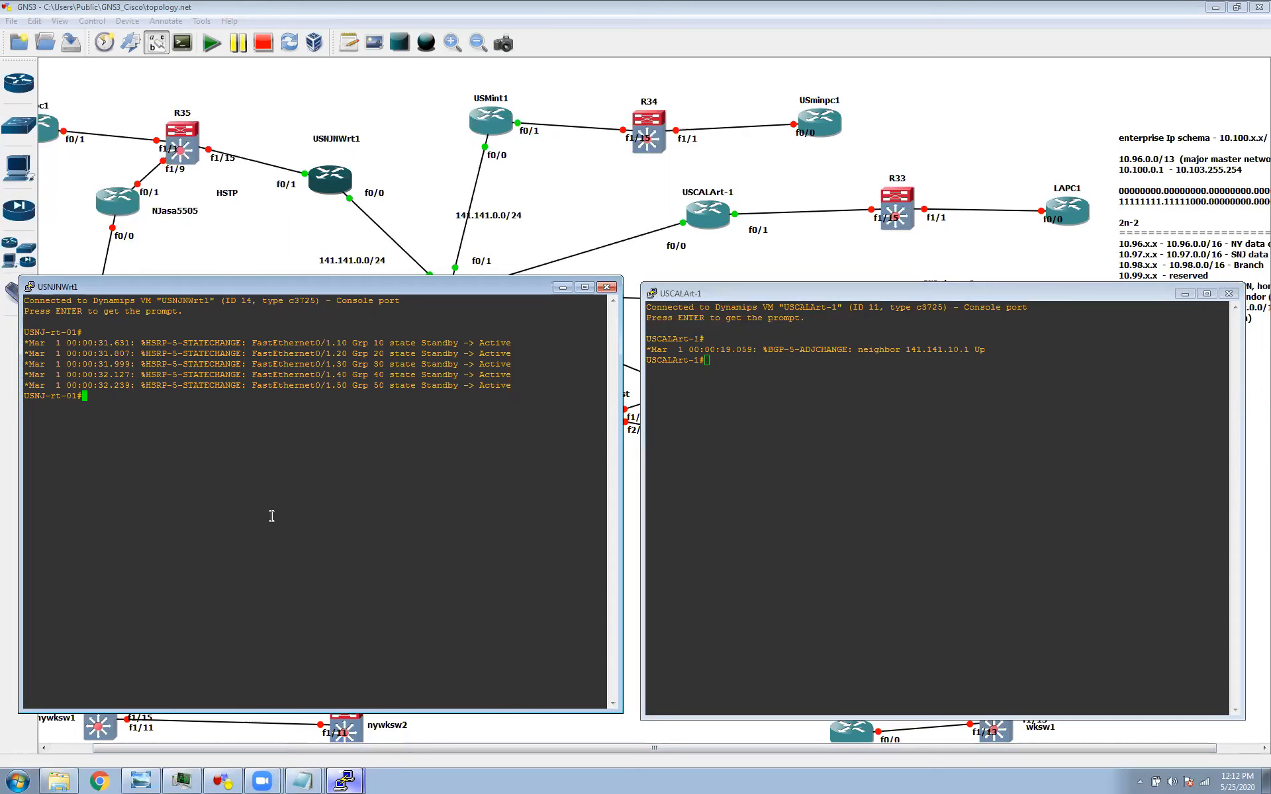
# Display the BGP summary with "sh ip bgp summary" on USNJNWrt1, and run the same command on USCALArt-1
pyautogui.write('sh ip bgp summary')
pyautogui.press('Return')
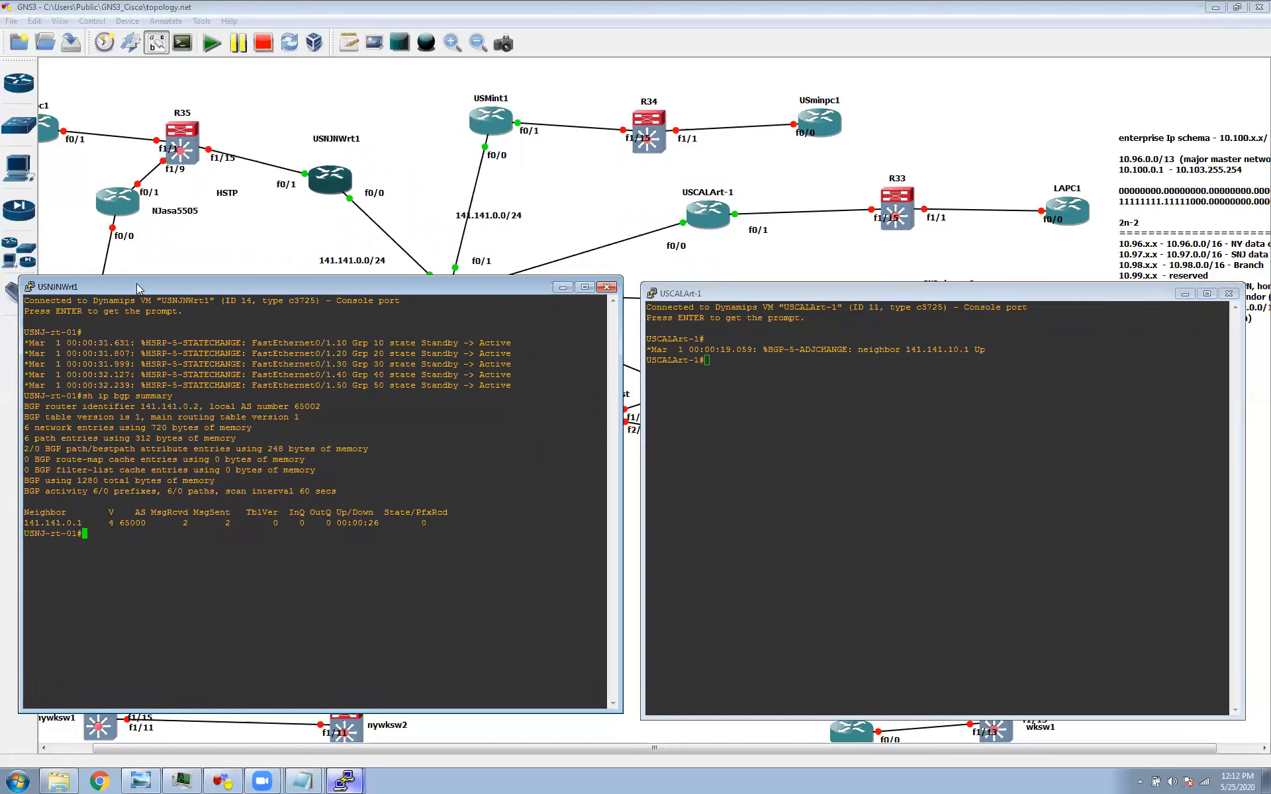
pyautogui.moveTo(85, 397); pyautogui.dragTo(188, 397)
pyautogui.rightClick(883, 498)
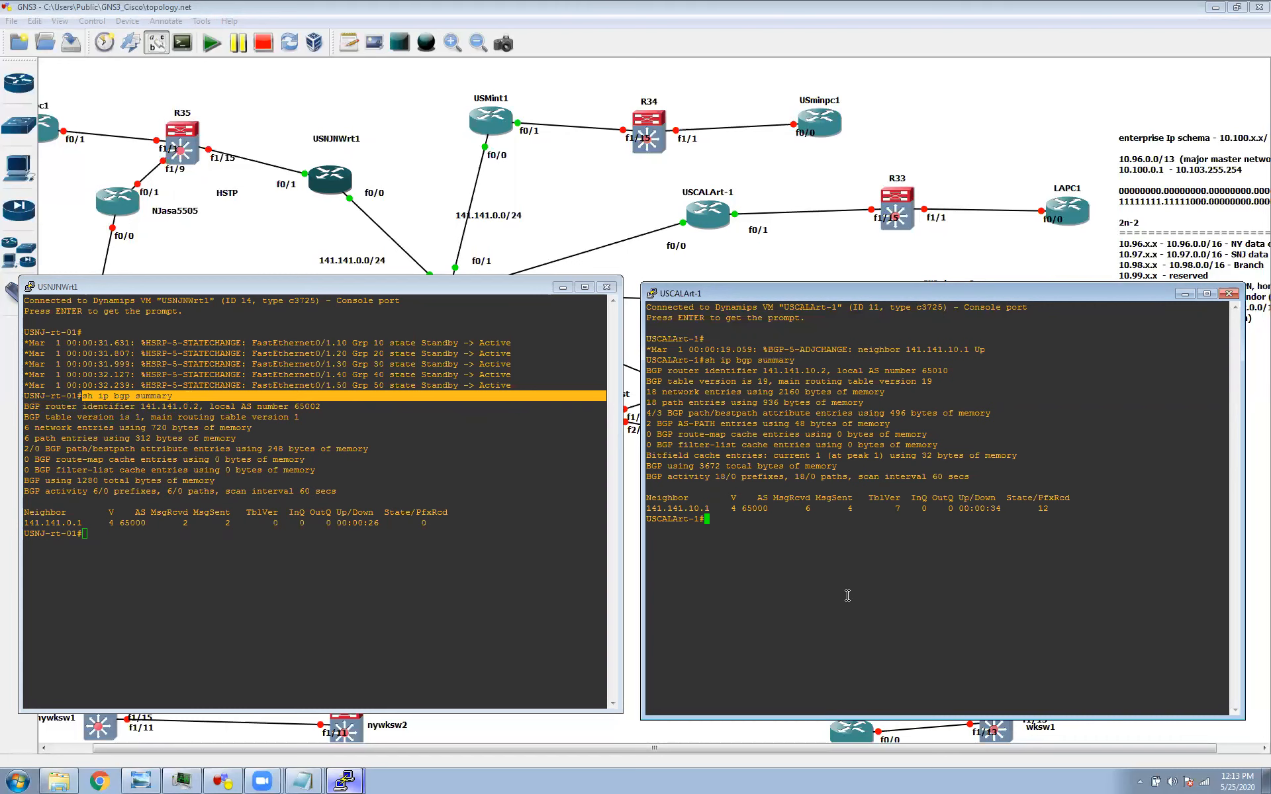
# Display the BGP table on USCALArt-1 with "show ip bgp"
pyautogui.write('h')
pyautogui.press('BackSpace')
pyautogui.write('show ip bgp')
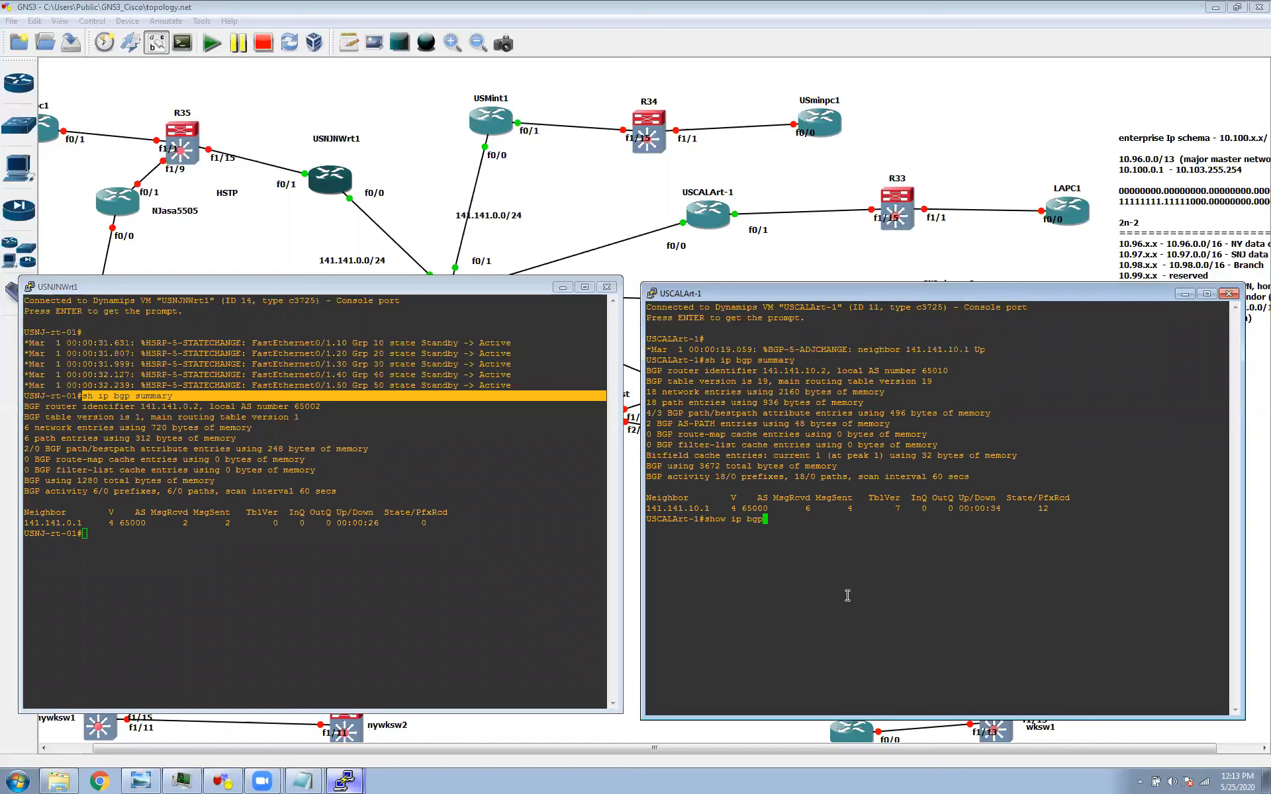
pyautogui.press('Return')
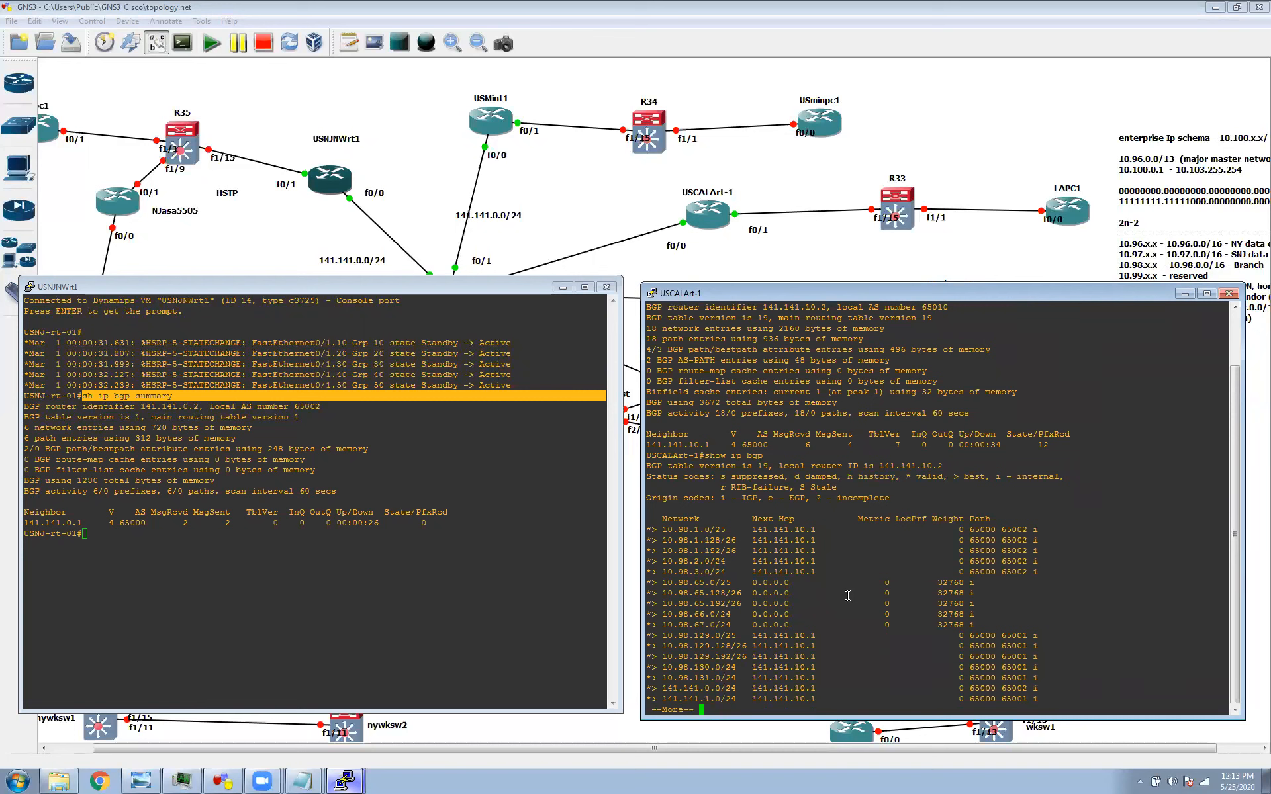
# List the interface addresses and status on USNJNWrt1 with "sh ip int br"
pyautogui.click(189, 598)
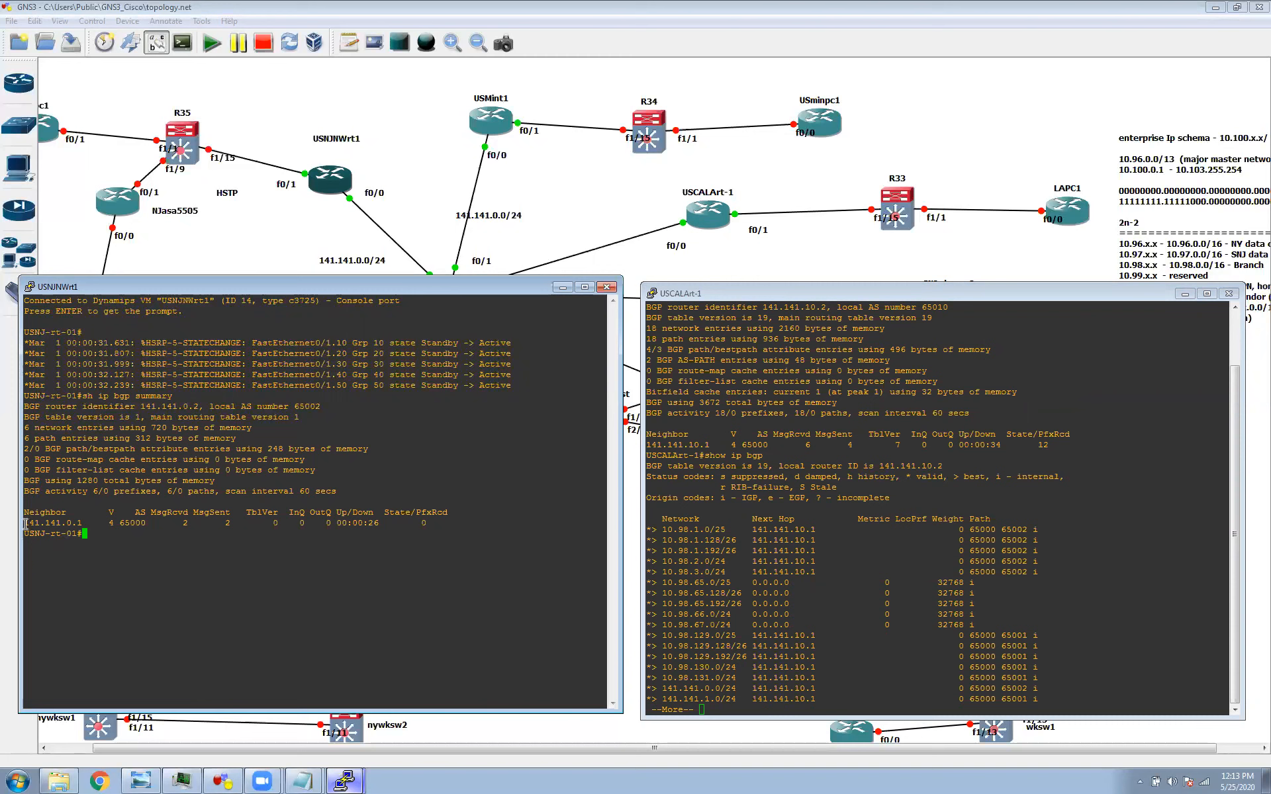
pyautogui.write('sh ip int br')
pyautogui.press('Return')
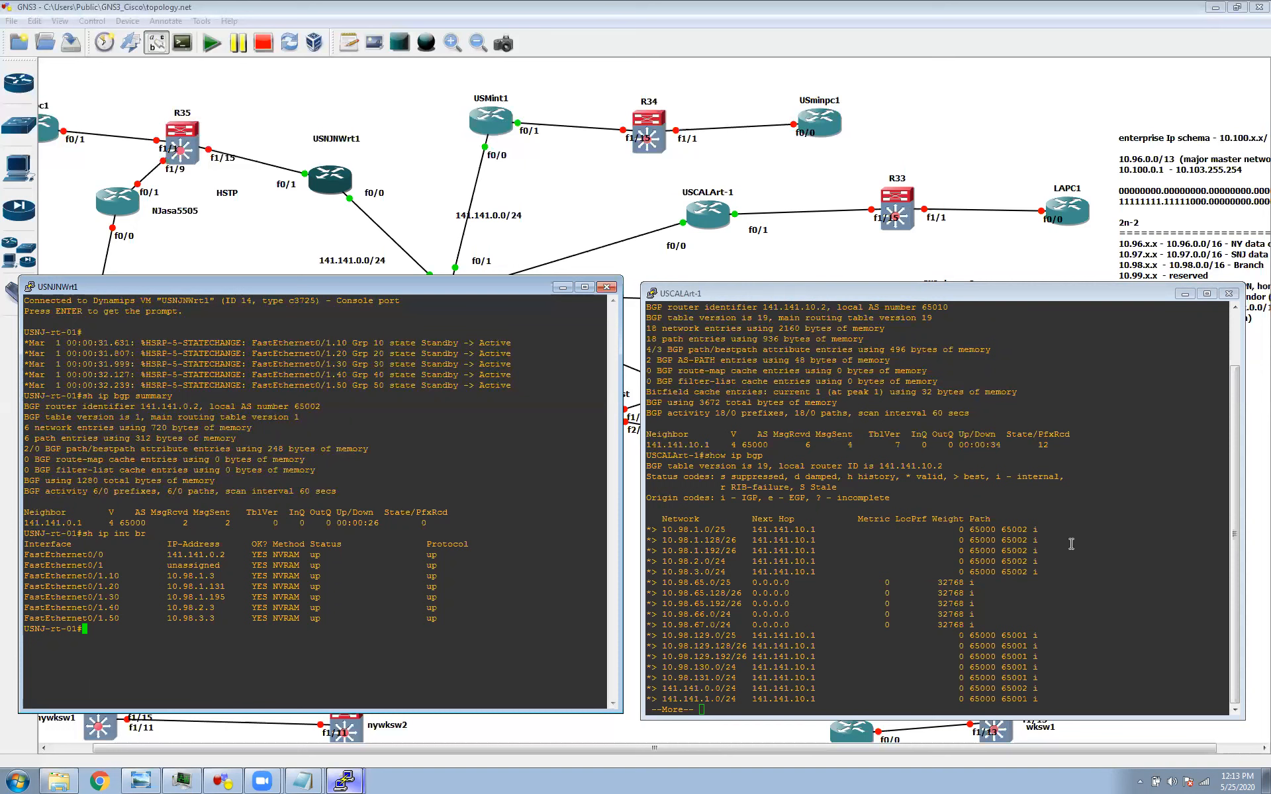
# Page to the end of the USCALArt-1 BGP table and examine the 141.141.0.0/24 and 141.141.1.0/24 routes, then return to the USNJNWrt1 console
pyautogui.click(1185, 452)
pyautogui.press('space')
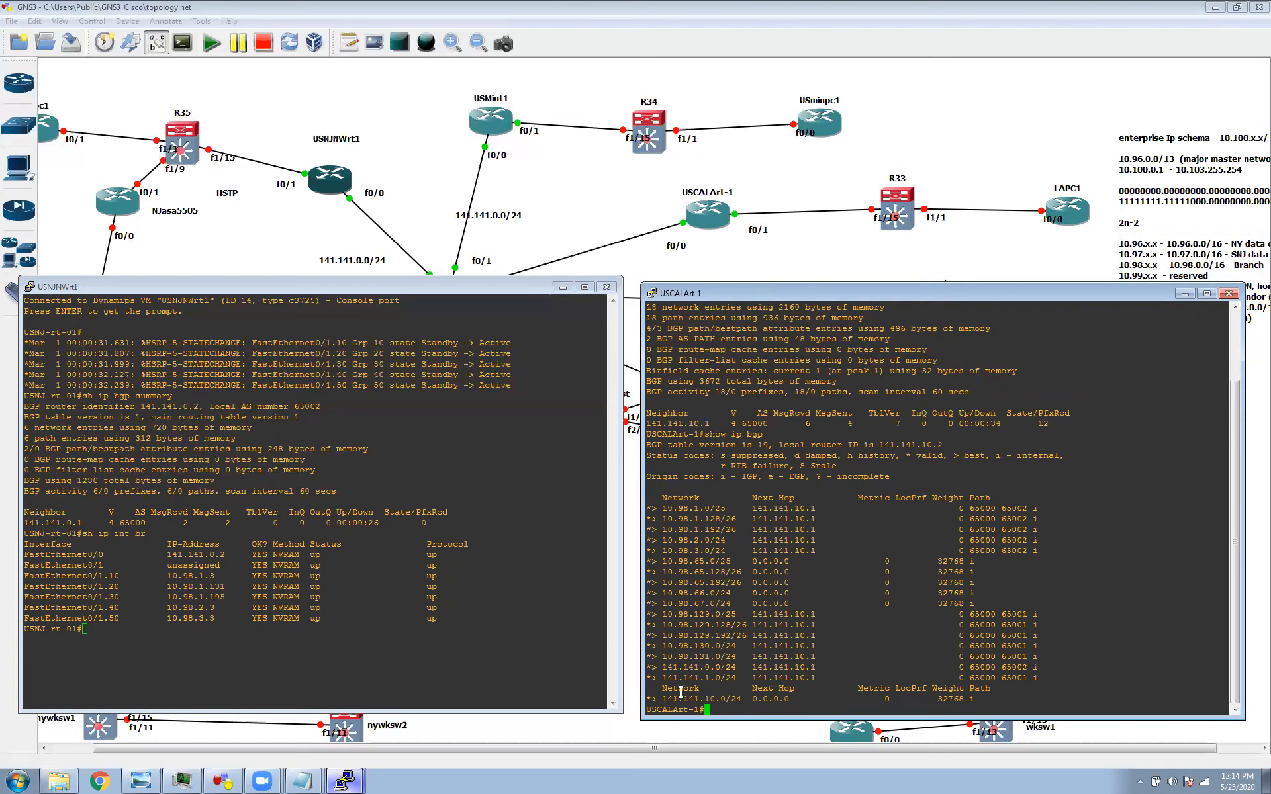
pyautogui.moveTo(652, 677); pyautogui.dragTo(744, 679)
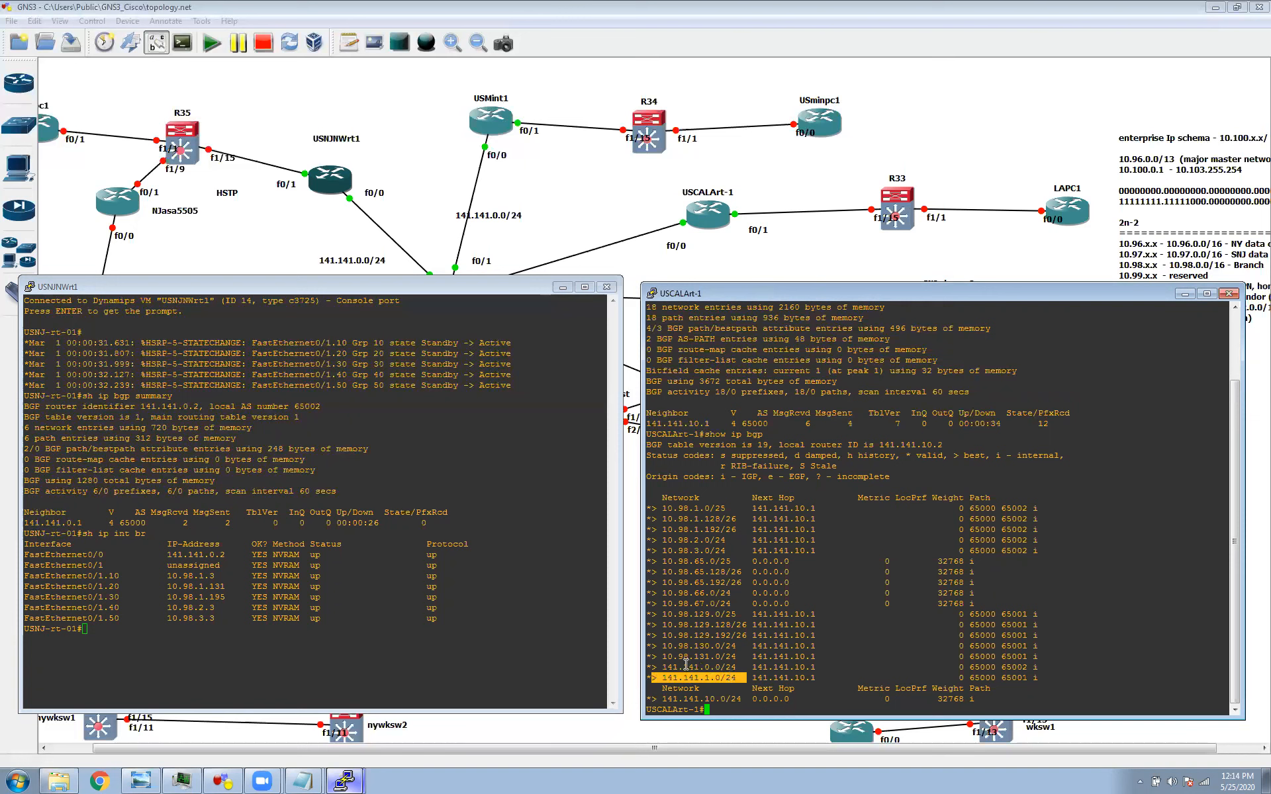
pyautogui.moveTo(648, 667); pyautogui.dragTo(736, 679)
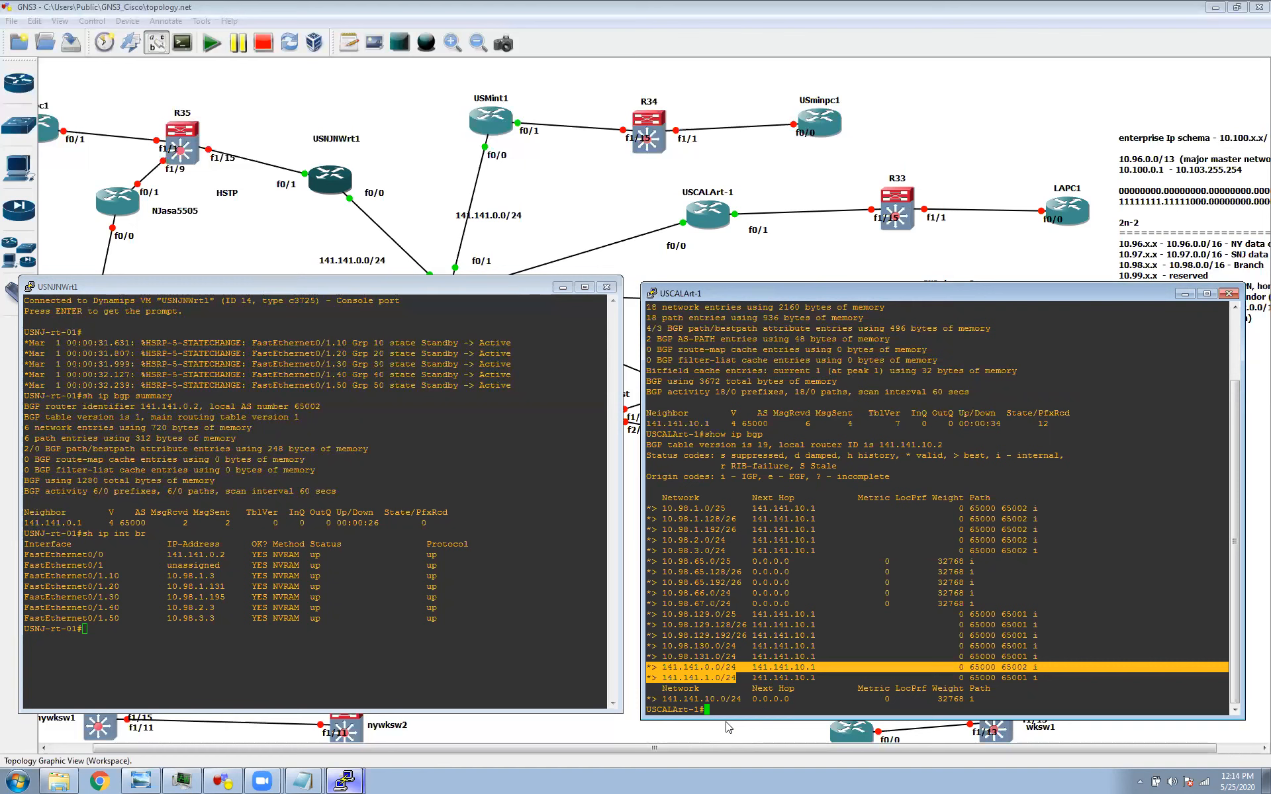
pyautogui.click(721, 660)
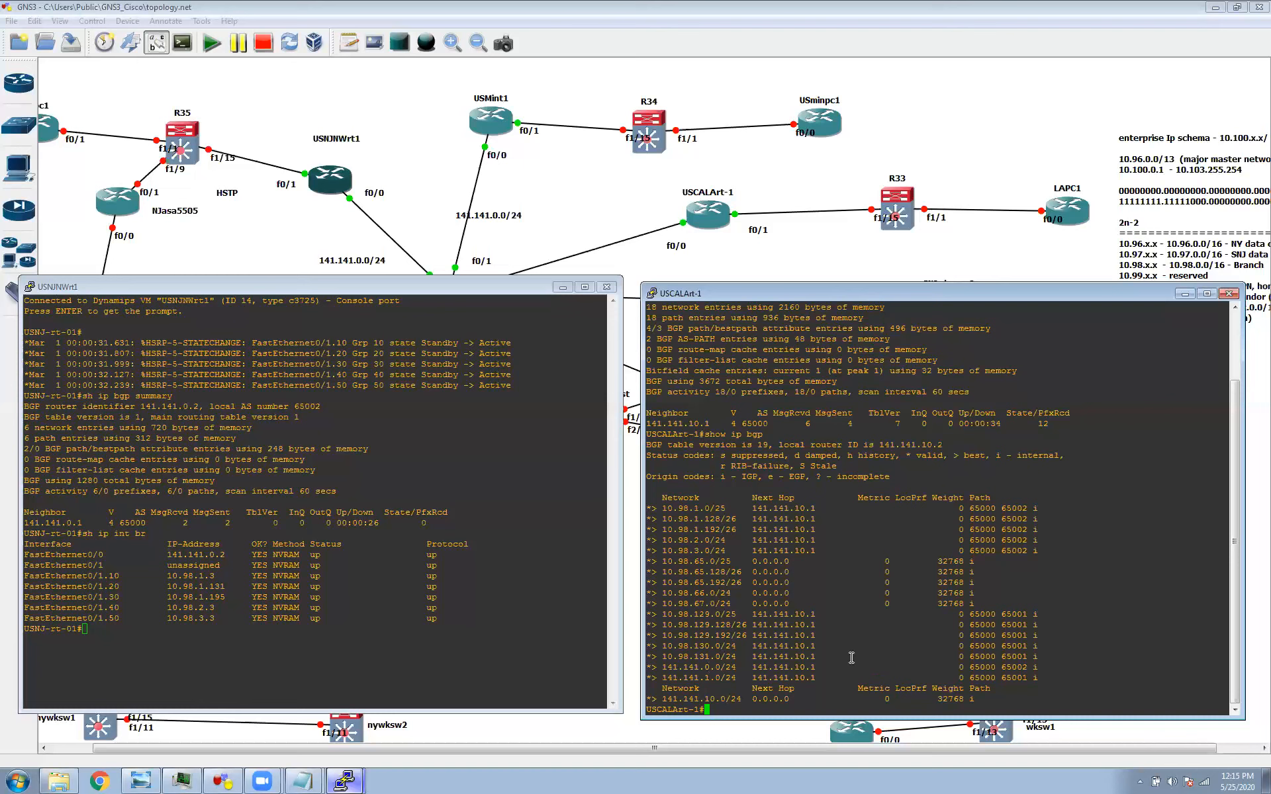
pyautogui.click(262, 670)
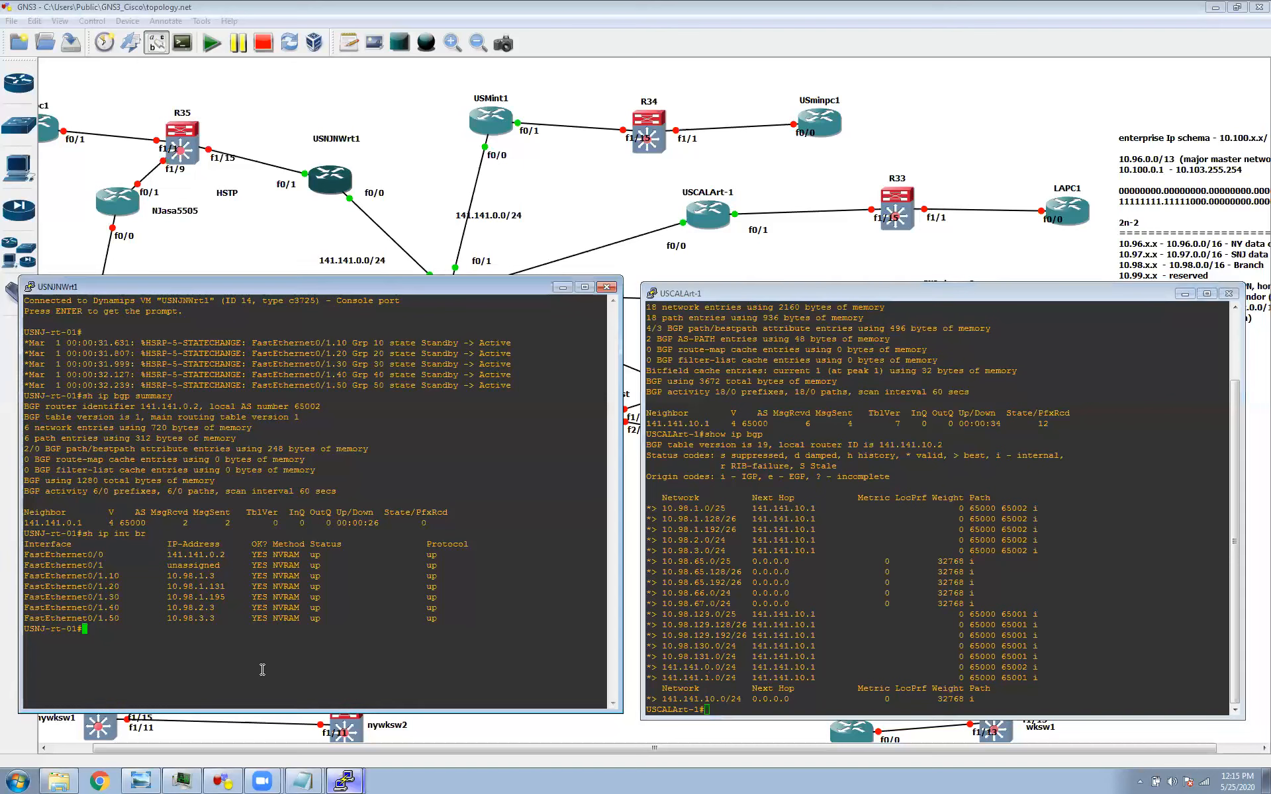
# Run "sh ip bgp summary" again on USNJNWrt1 and examine the prefixes received from neighbor 141.141.0.1
pyautogui.press('Up')
pyautogui.press('Up')
pyautogui.press('Return')
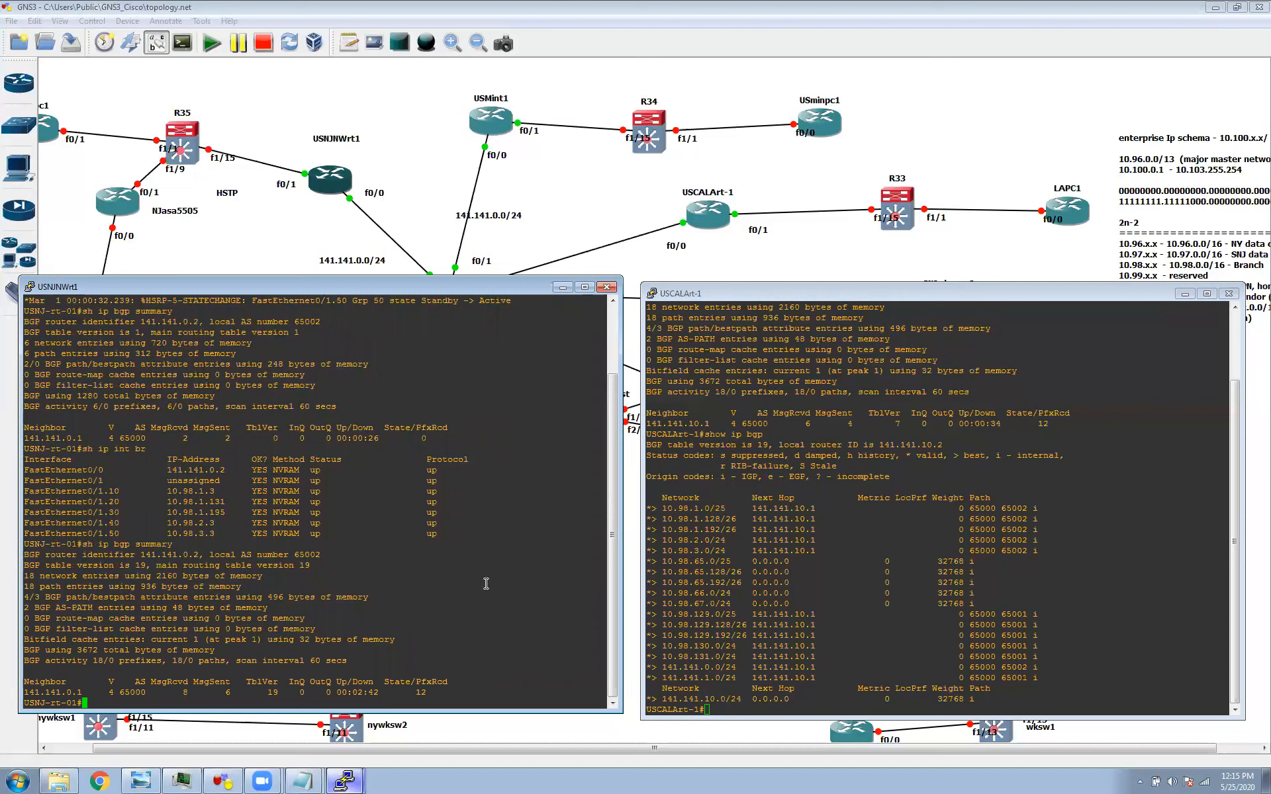
pyautogui.moveTo(417, 692); pyautogui.dragTo(434, 693)
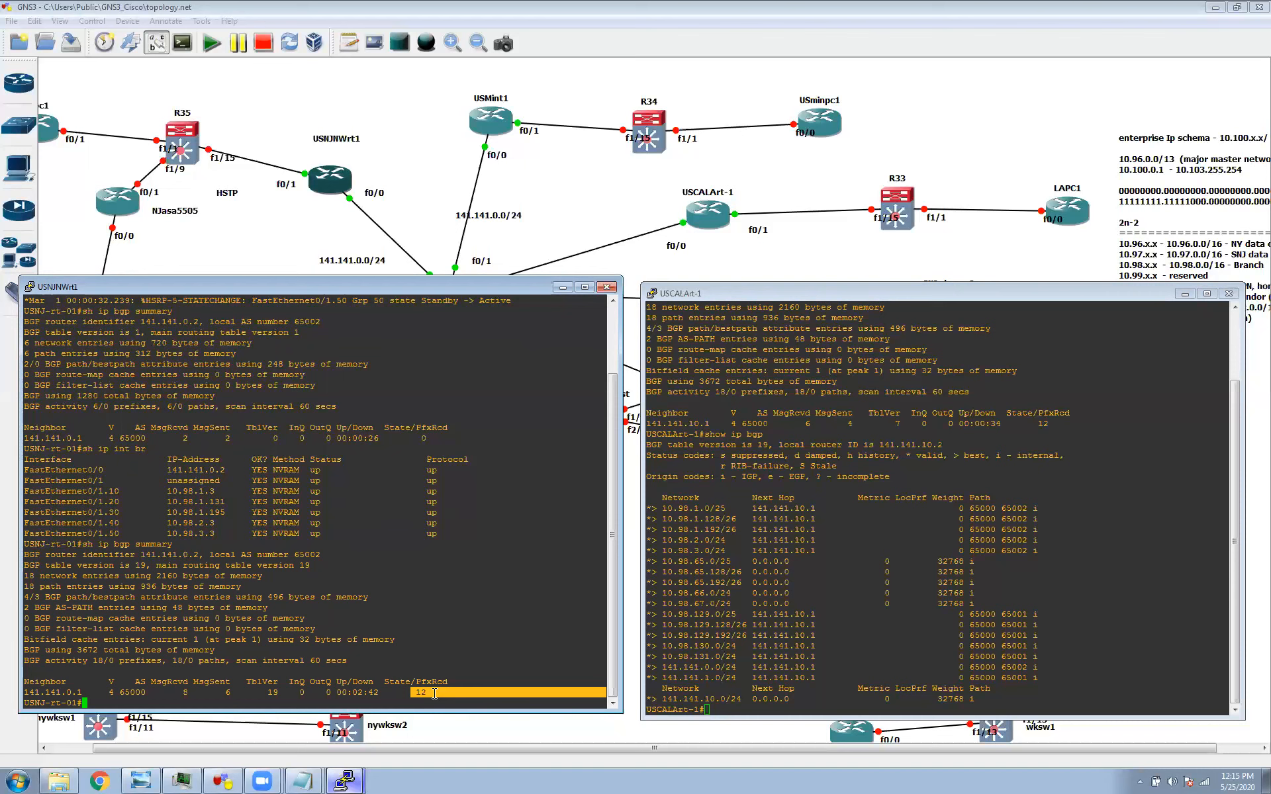
# Display the BGP part of the running configuration on USNJNWrt1 with "sh run | section bgp"
pyautogui.write('sh run')
pyautogui.press('Tab')
pyautogui.write('| secti')
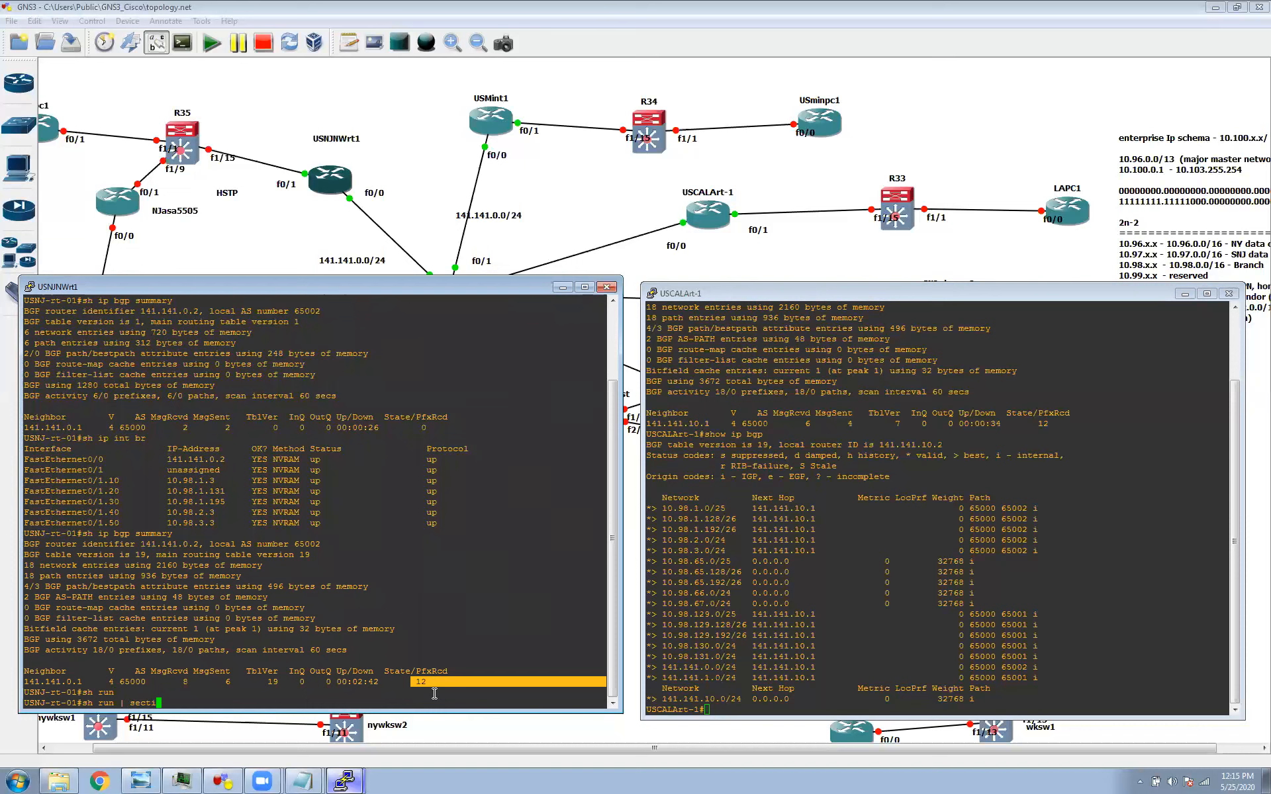
pyautogui.write('on bgp router')
pyautogui.press('BackSpace')
pyautogui.press('BackSpace')
pyautogui.press('BackSpace')
pyautogui.press('BackSpace')
pyautogui.press('BackSpace')
pyautogui.press('BackSpace')
pyautogui.press('BackSpace')
pyautogui.press('Return')
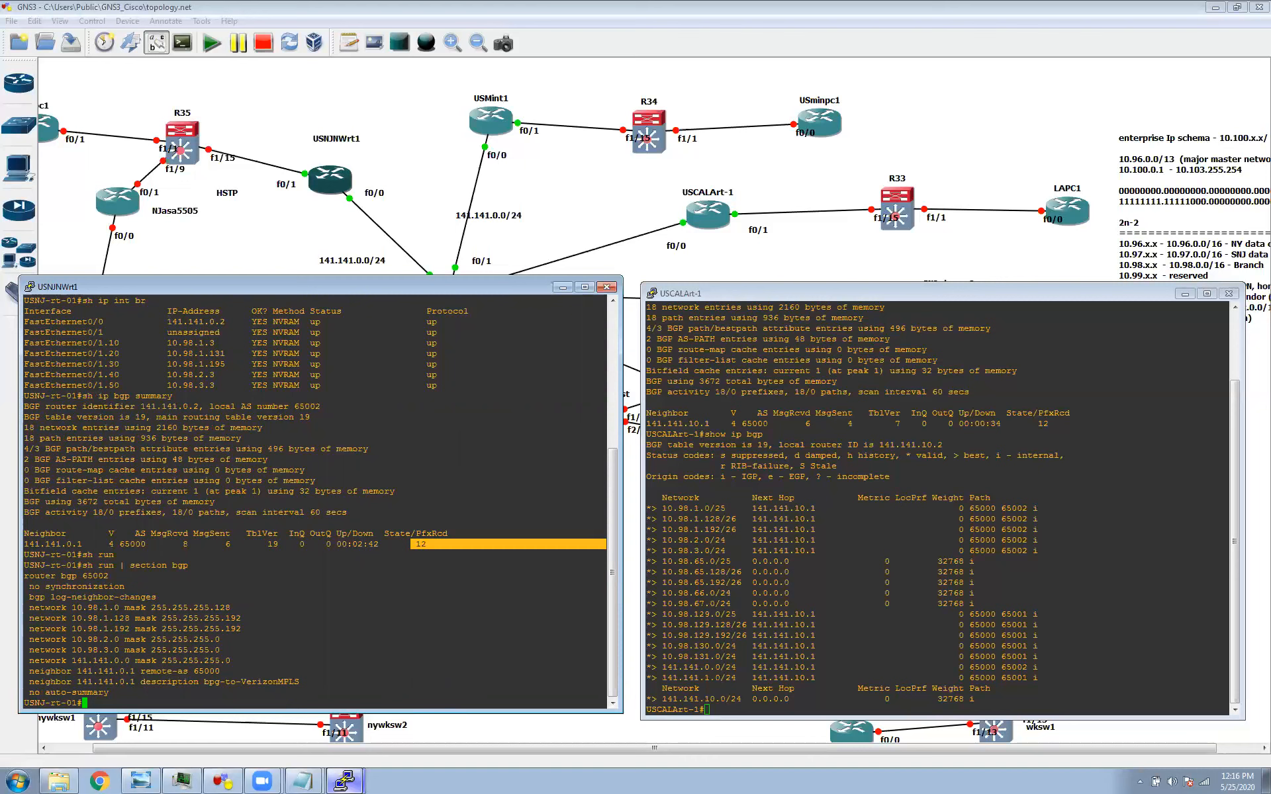
# Display the routes USNJNWrt1 advertises to its neighbor with "sh ip bgp neighbor 141.141.0.1 advertised-routes"
pyautogui.click(344, 781)
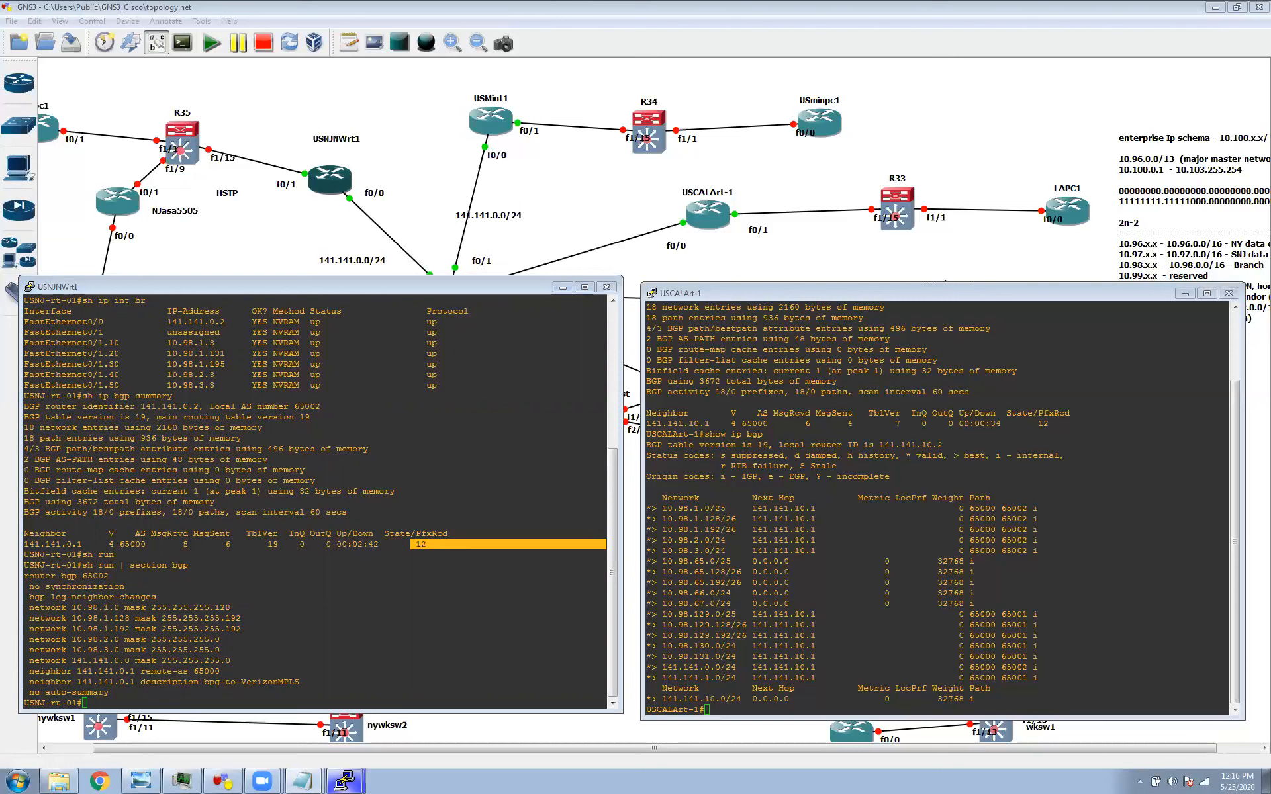
pyautogui.rightClick(403, 647)
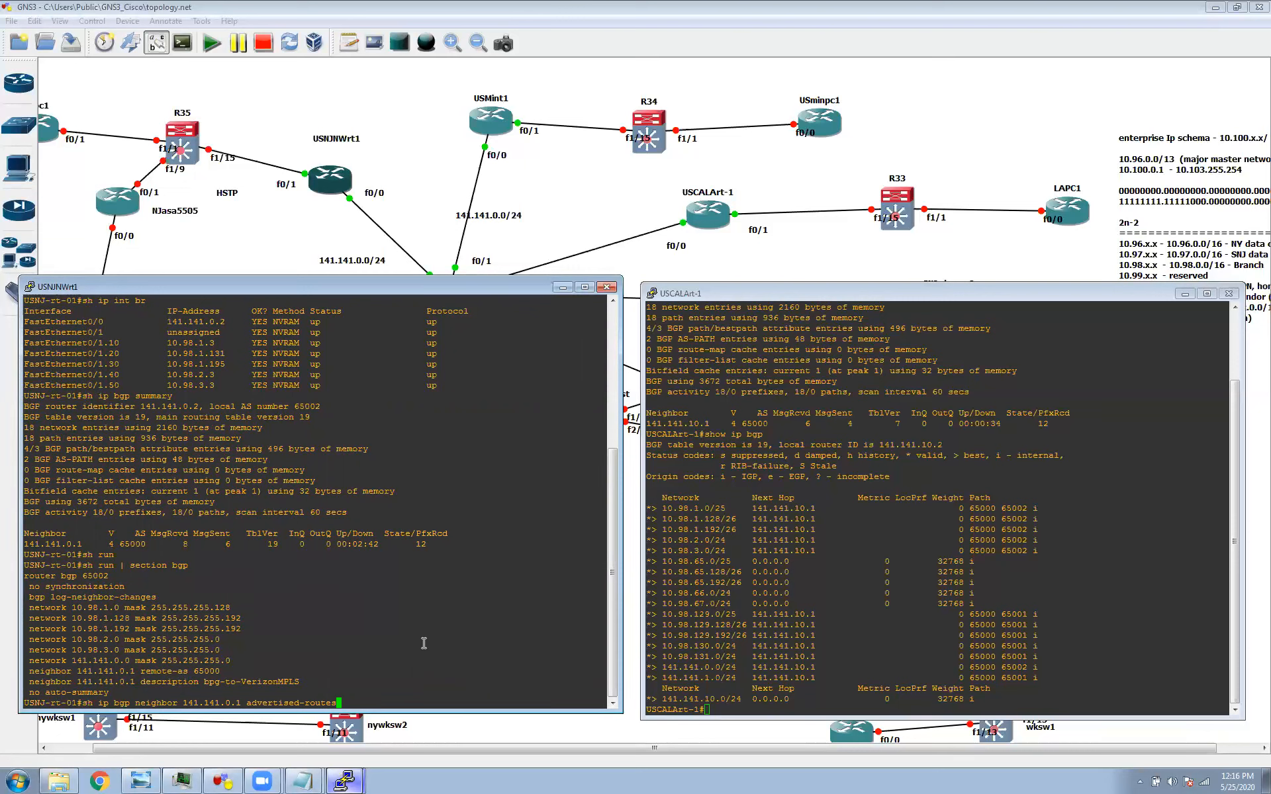
pyautogui.press('Return')
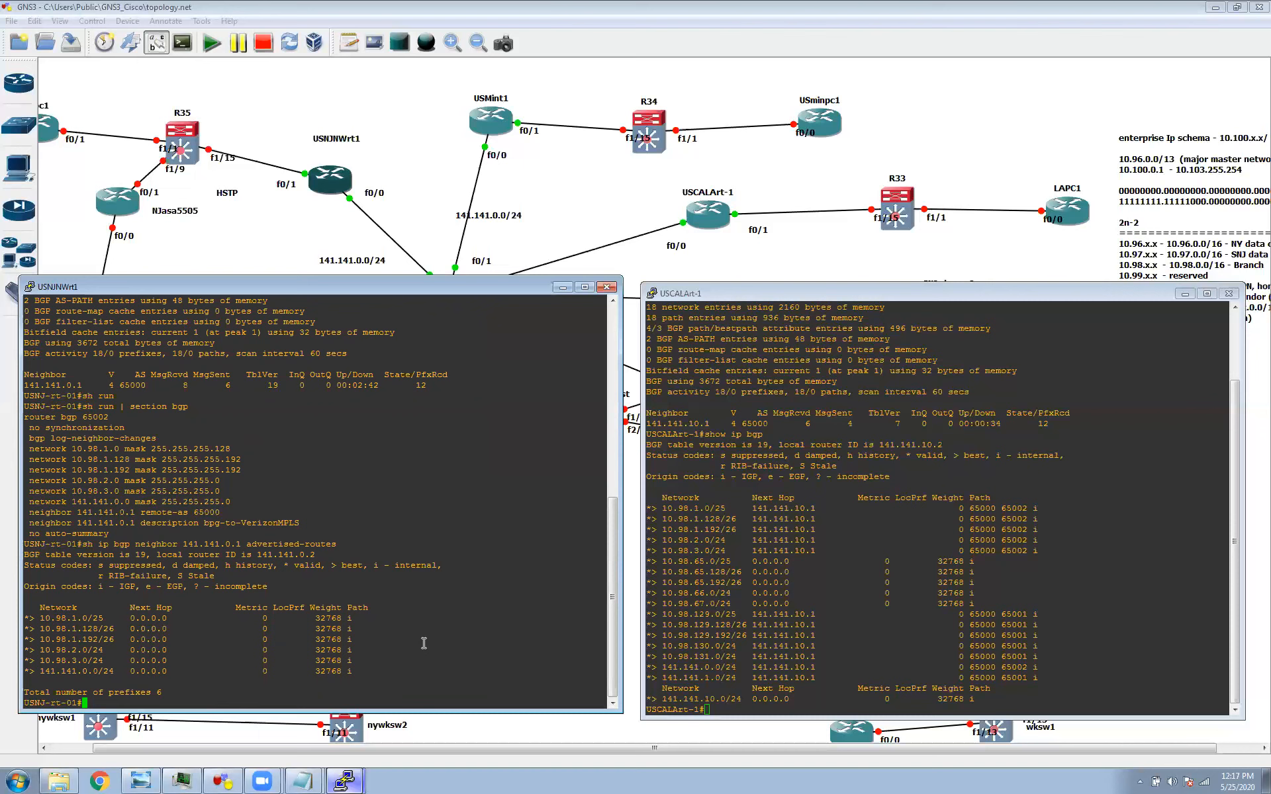
# List the available options for the command "show ip bgp neighbor 141.141.0.1" on USNJNWrt1
pyautogui.write('show ip bgp neight')
pyautogui.press('BackSpace')
pyautogui.press('Tab')
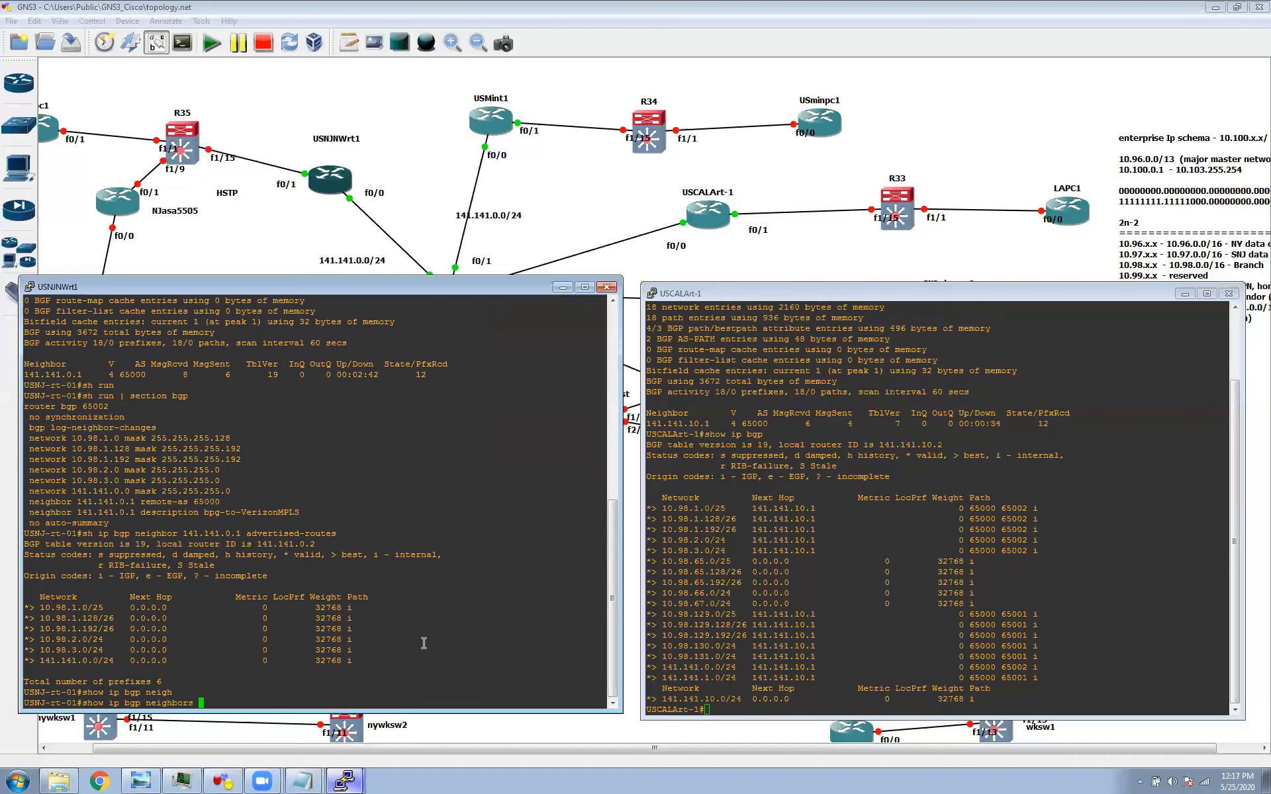
pyautogui.press('BackSpace')
pyautogui.moveTo(24, 374); pyautogui.dragTo(82, 375)
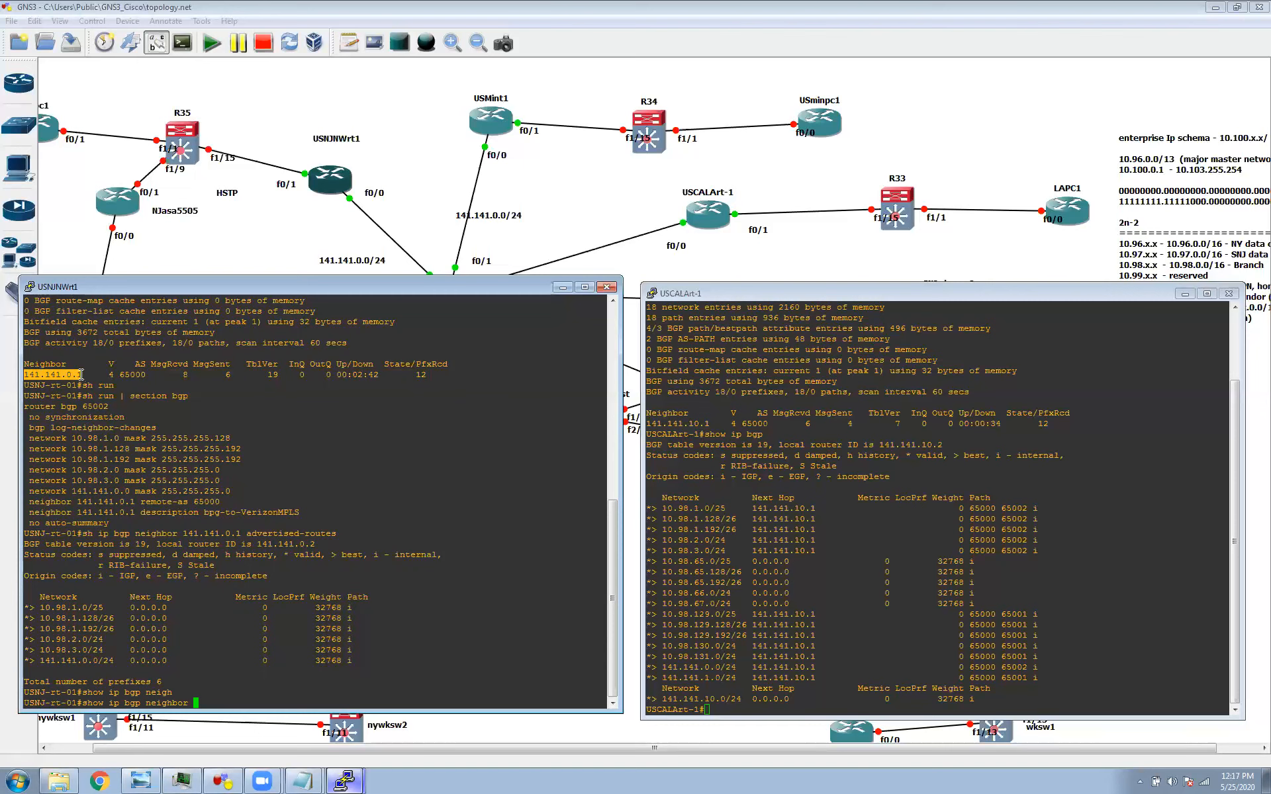
pyautogui.rightClick(454, 669)
pyautogui.write('?')
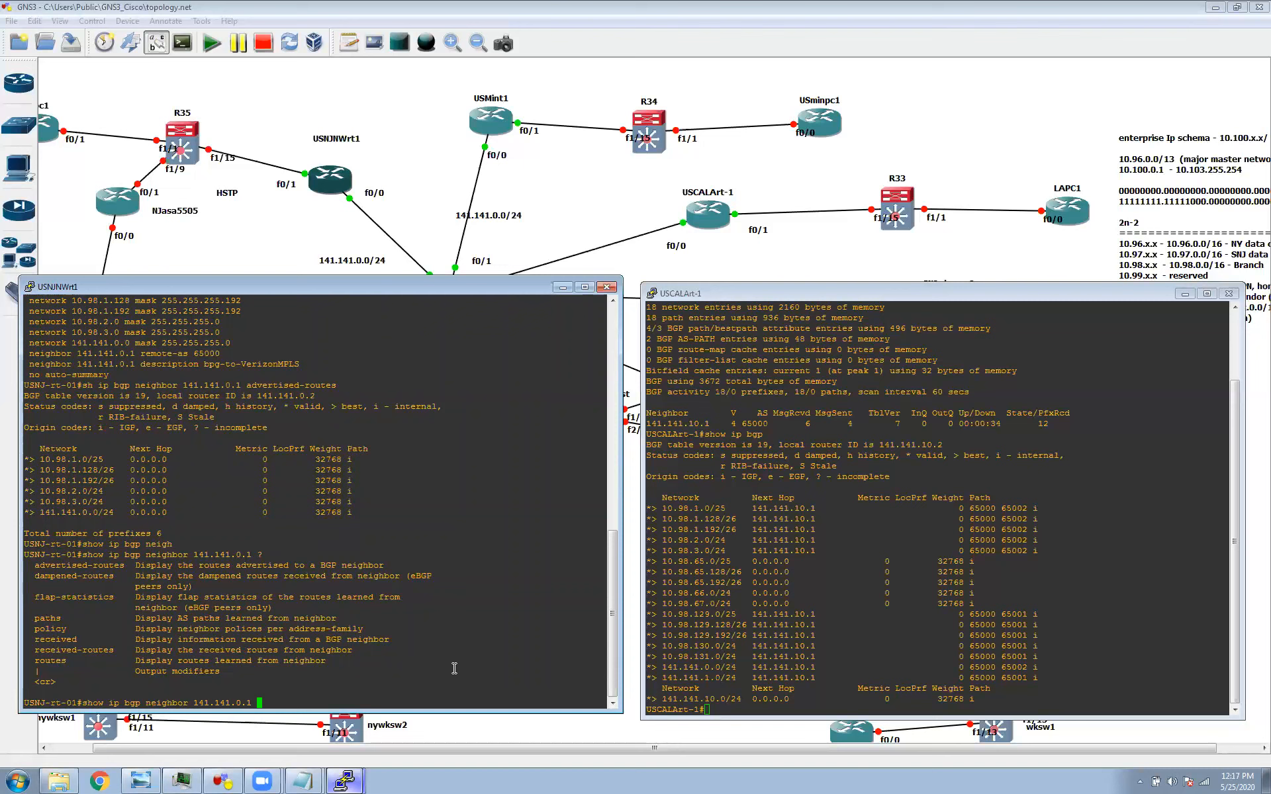
# Try to display the received-routes of BGP neighbor 141.141.0.1, and show the BGP configuration again with "sh run | section bgp"
pyautogui.write('rec')
pyautogui.press('Tab')
pyautogui.write('-r')
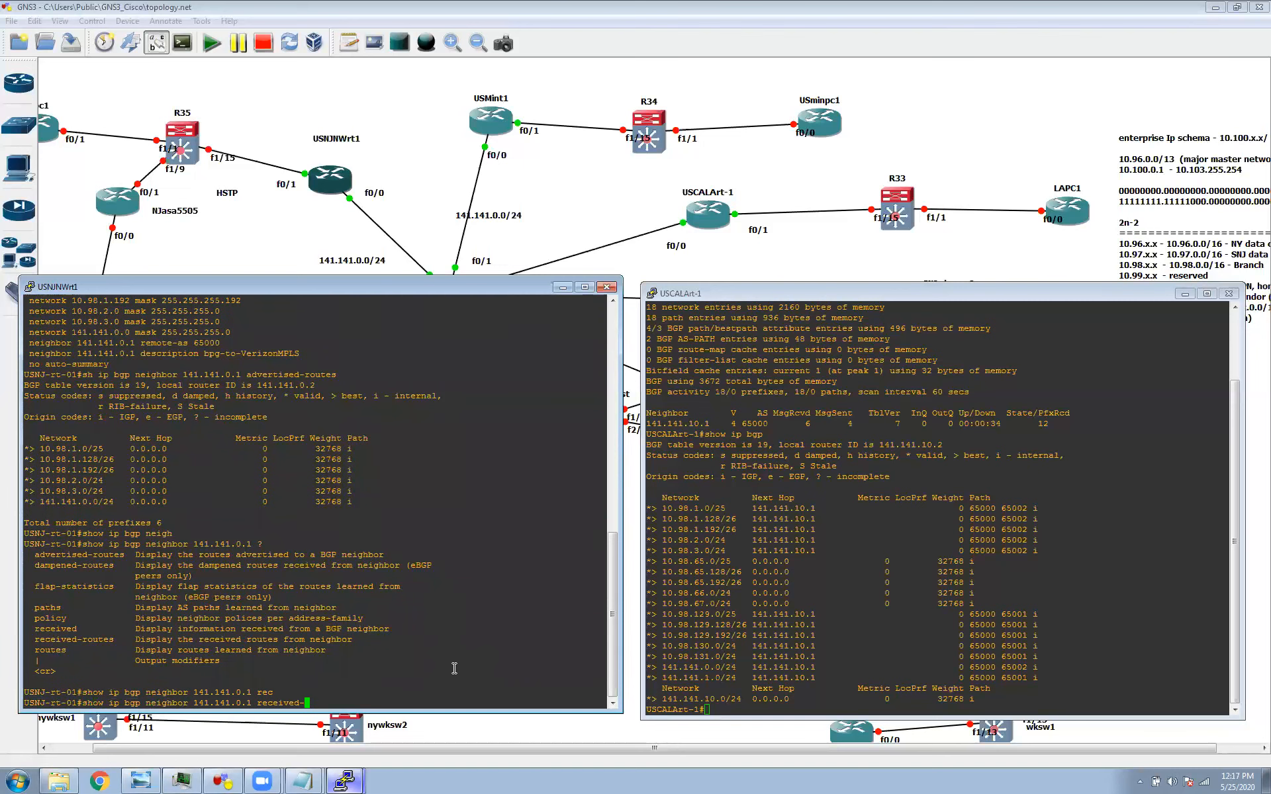
pyautogui.press('Tab')
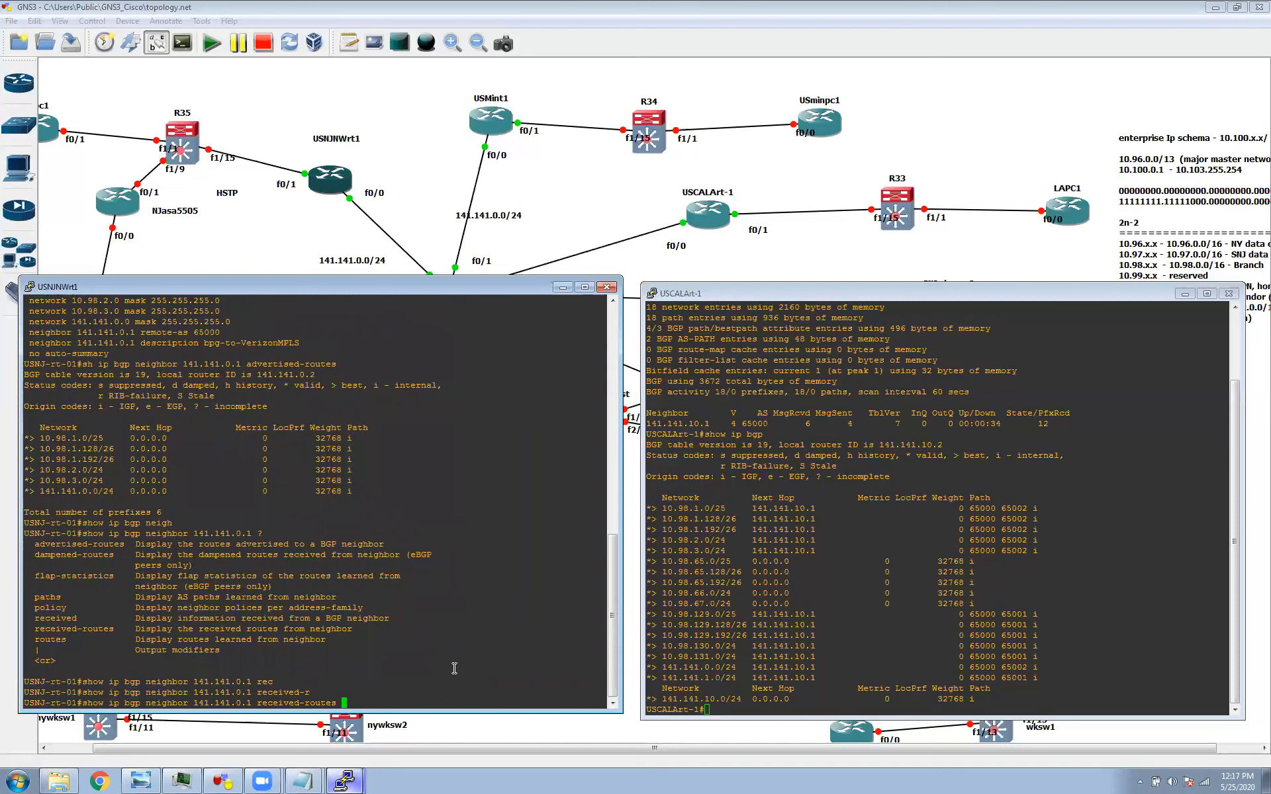
pyautogui.press('Tab')
pyautogui.press('Return')
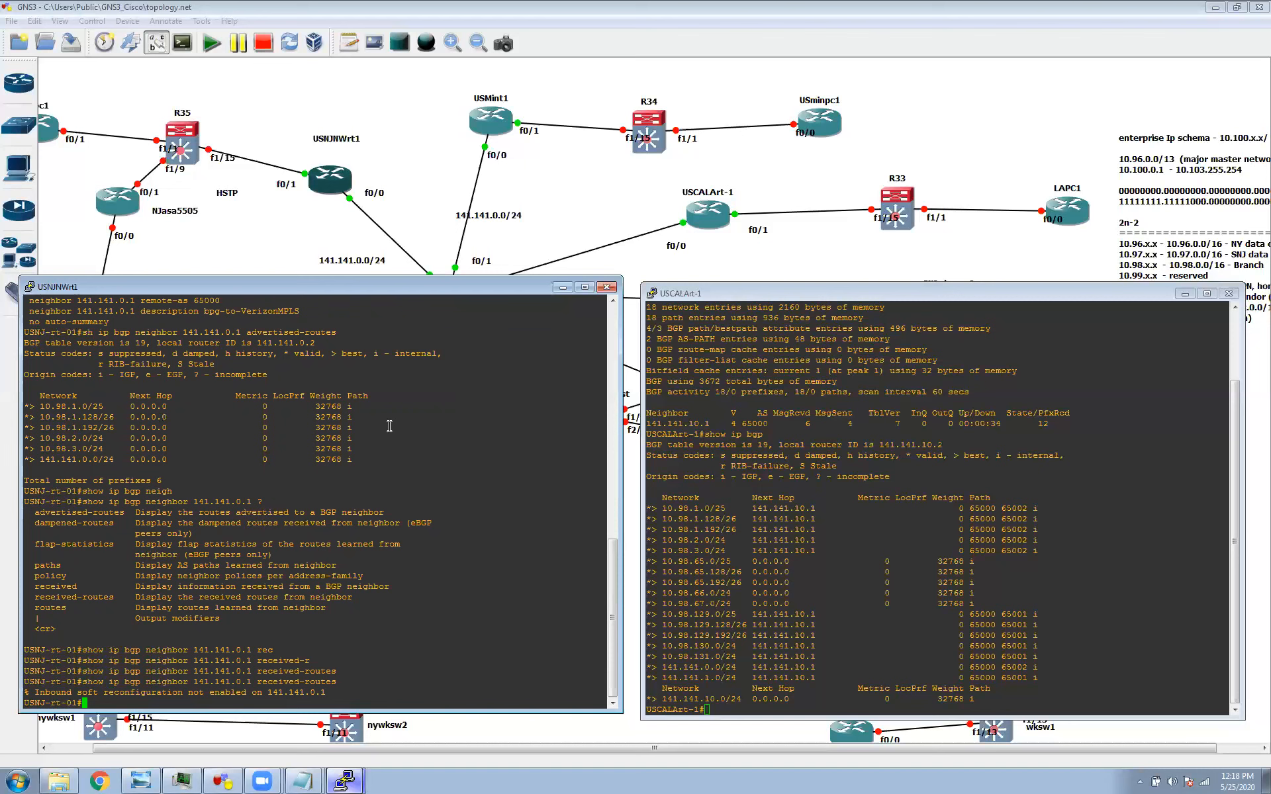
pyautogui.write('sh run | section bgp')
pyautogui.press('Return')
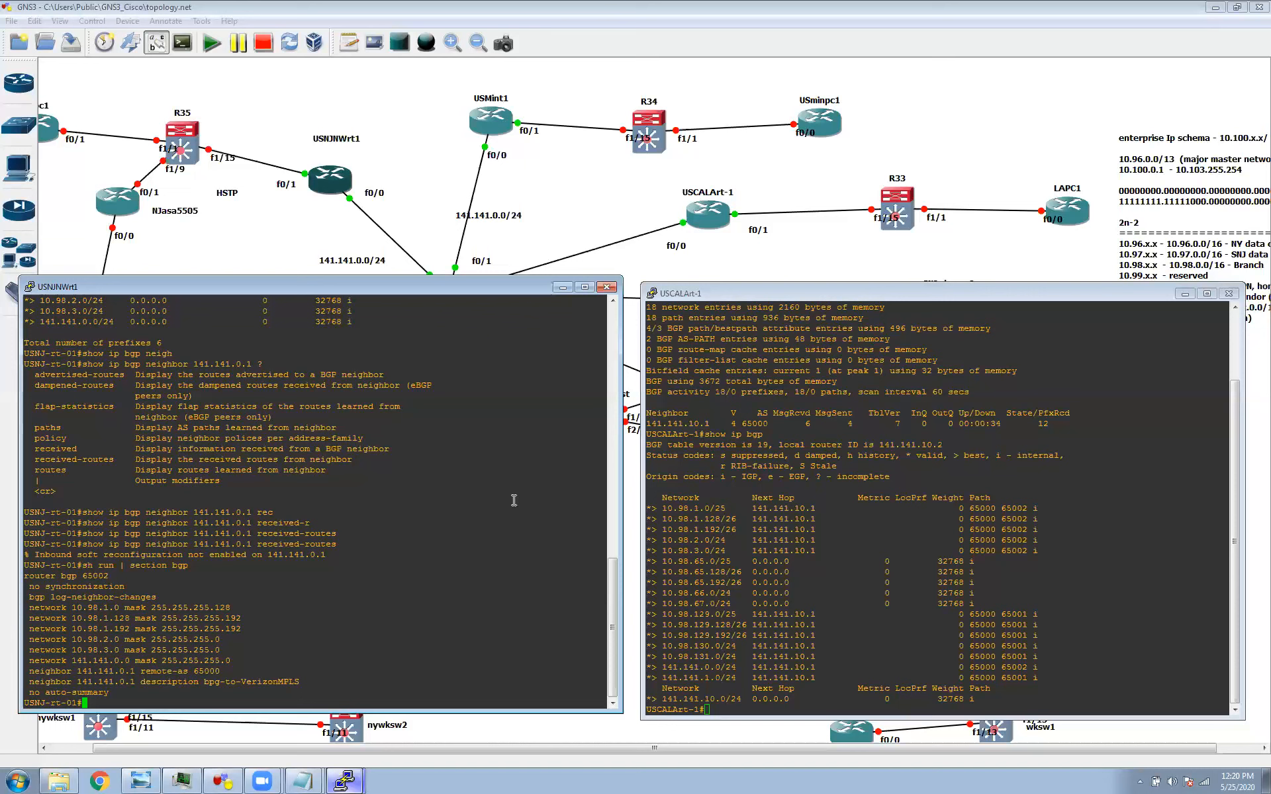
# Enter global configuration mode on USNJNWrt1 and try to open the BGP process with "router bgp 12345"
pyautogui.write('config t')
pyautogui.press('Return')
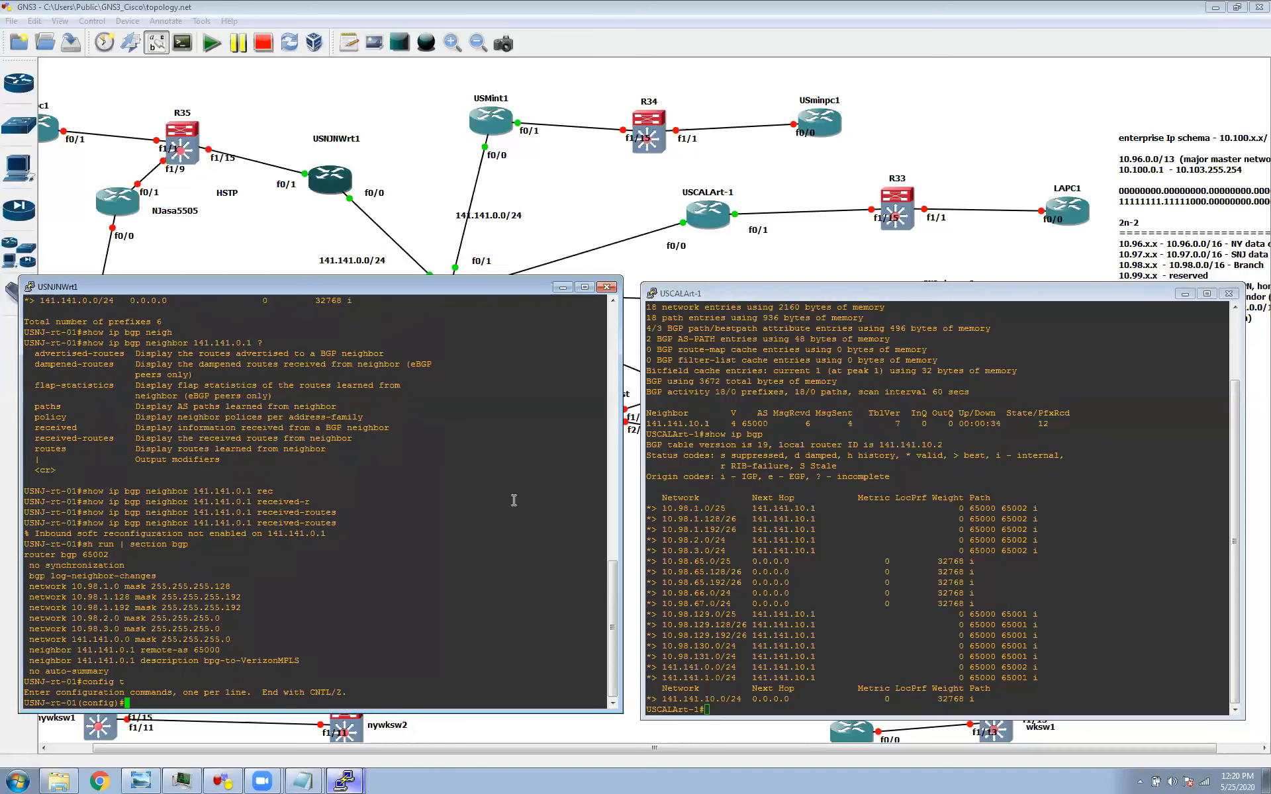
pyautogui.write('router bgp 12345')
pyautogui.press('Return')
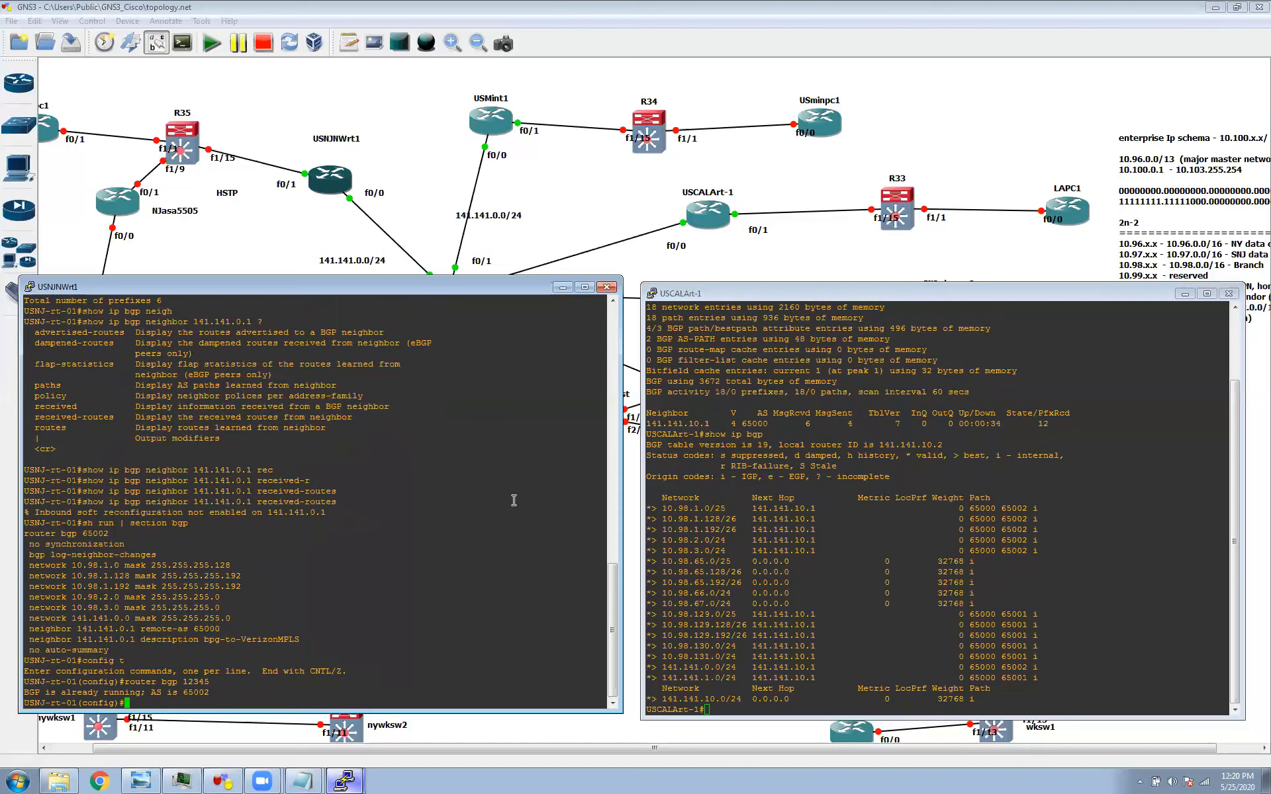
# Enter BGP router configuration mode for AS 65002 with "router bgp 65002"
pyautogui.press('Up')
pyautogui.press('BackSpace')
pyautogui.press('BackSpace')
pyautogui.press('BackSpace')
pyautogui.press('BackSpace')
pyautogui.press('BackSpace')
pyautogui.write('65002')
pyautogui.press('Tab')
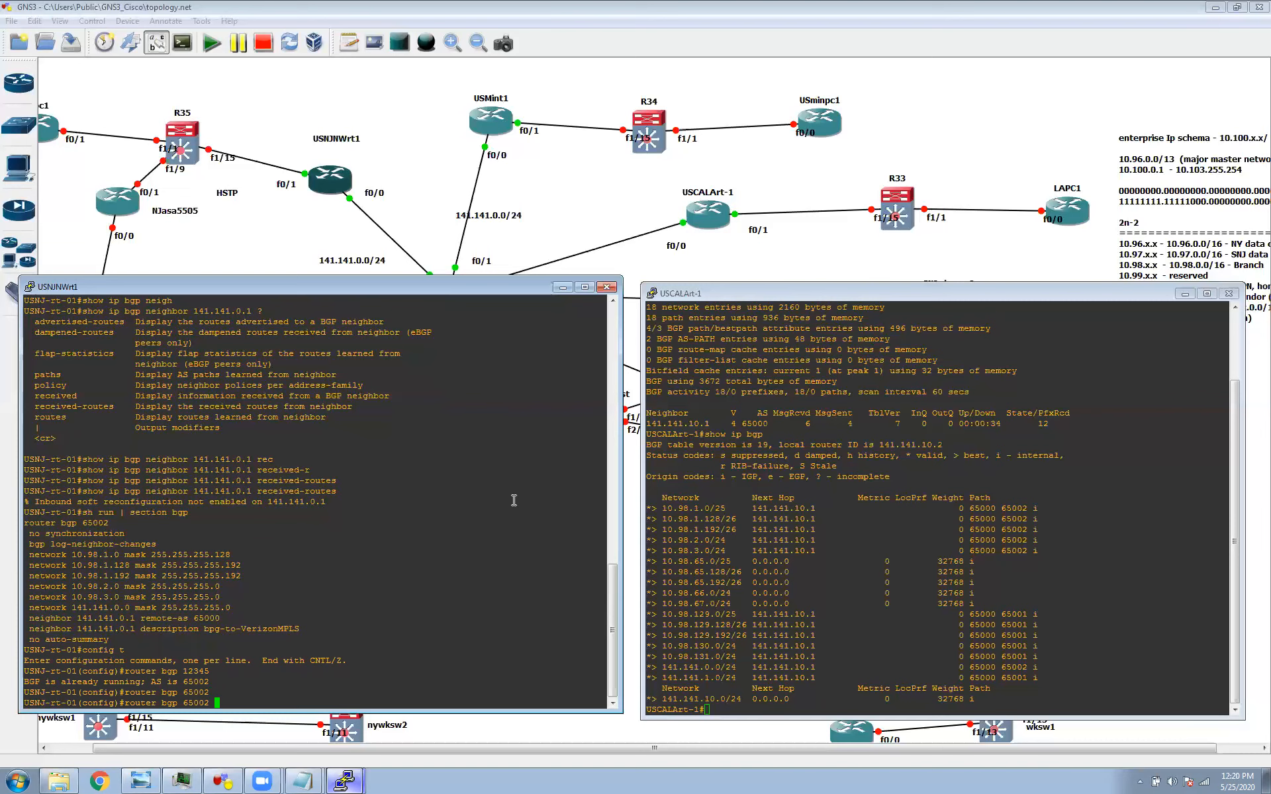
pyautogui.press('Return')
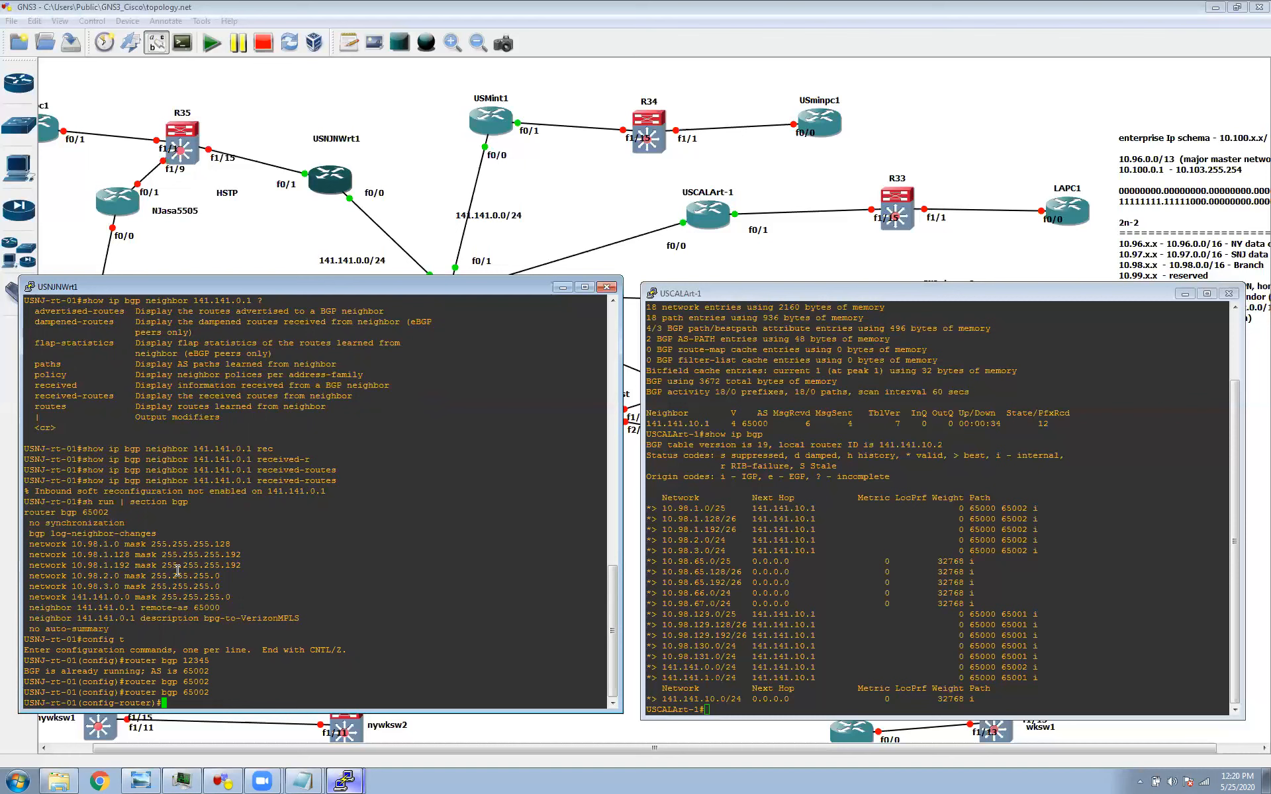
pyautogui.moveTo(84, 501); pyautogui.dragTo(195, 511)
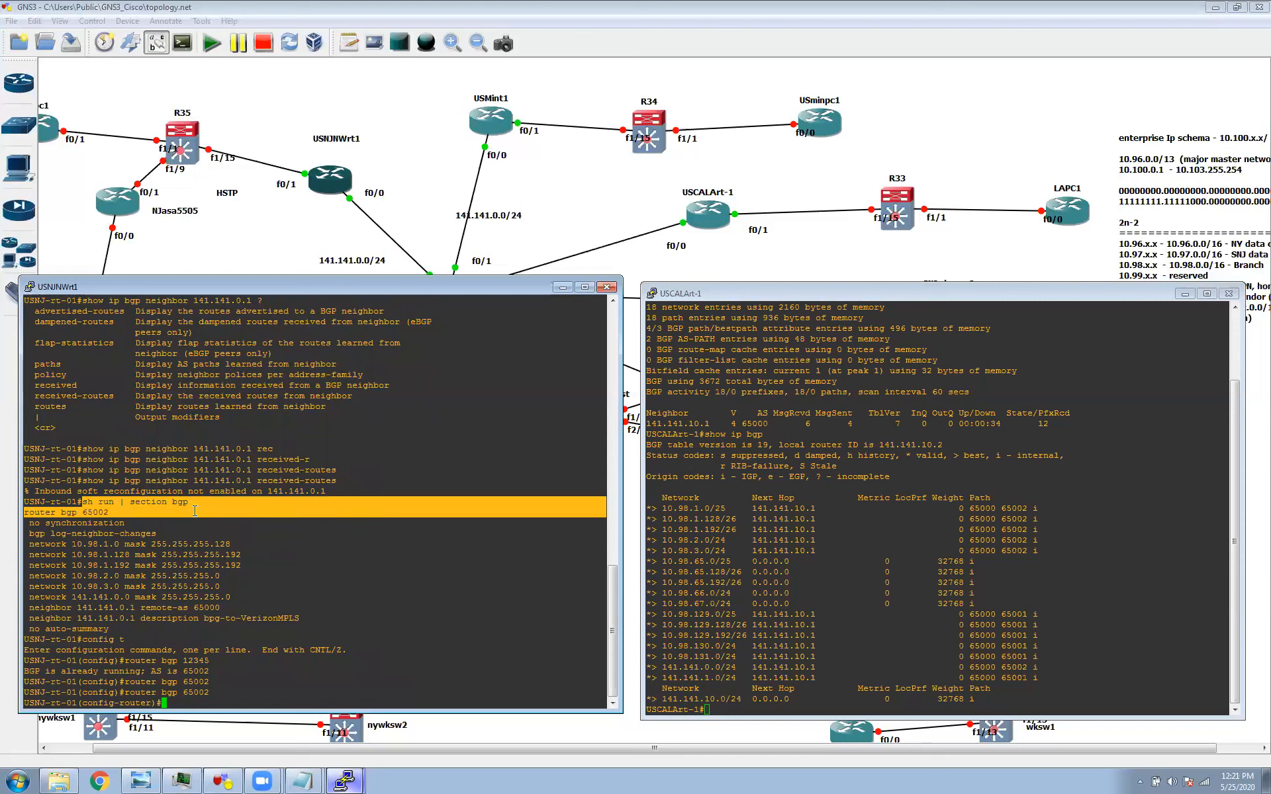
pyautogui.click(389, 626)
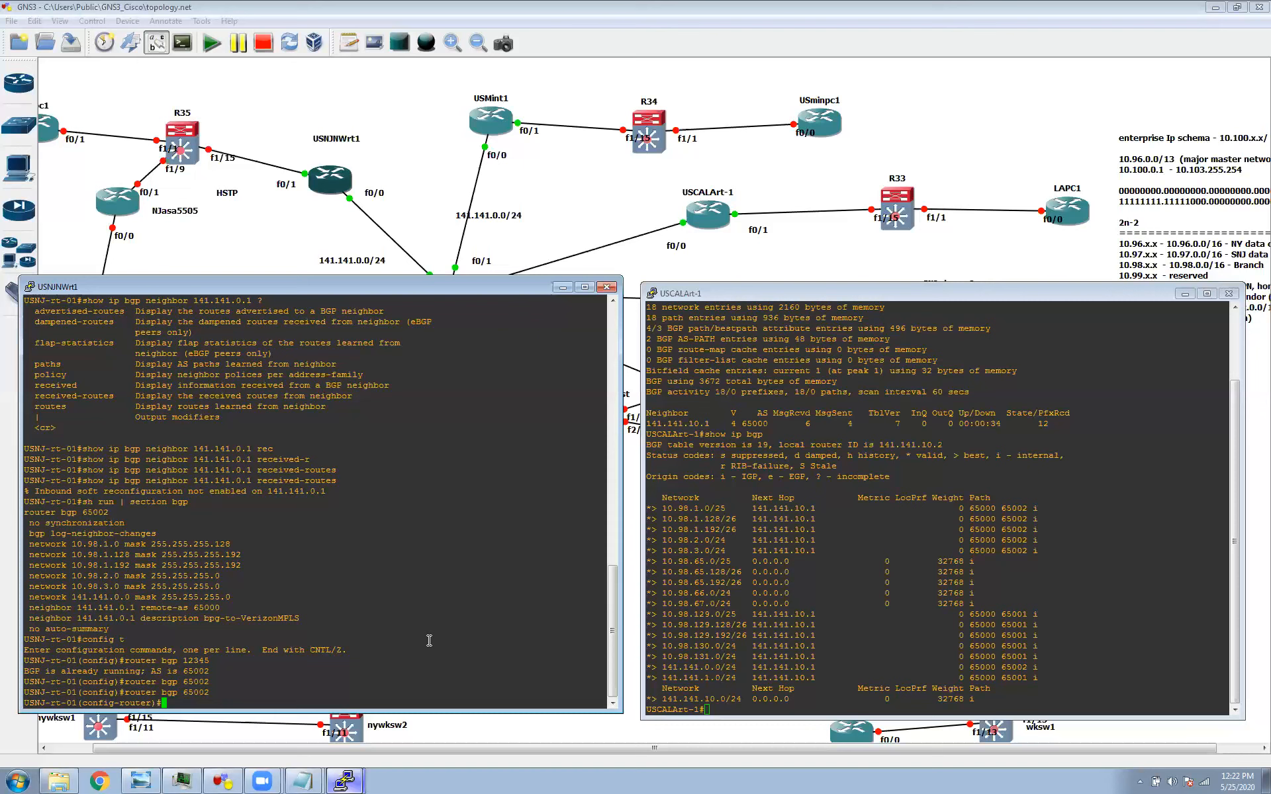
# Begin a neighbor statement for 141.141.0.1 in router configuration mode and list all its available options
pyautogui.write('neighb')
pyautogui.press('Tab')
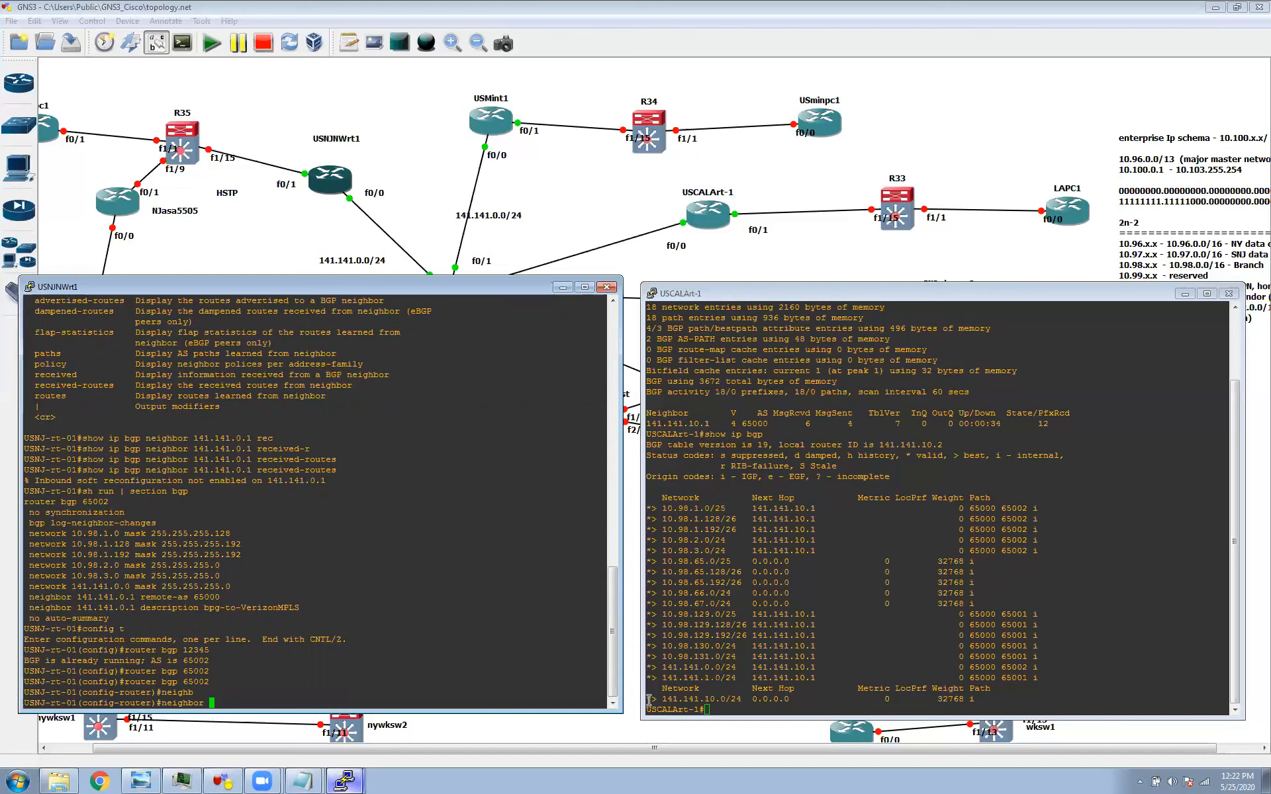
pyautogui.write('141.141.0.1')
pyautogui.press('Tab')
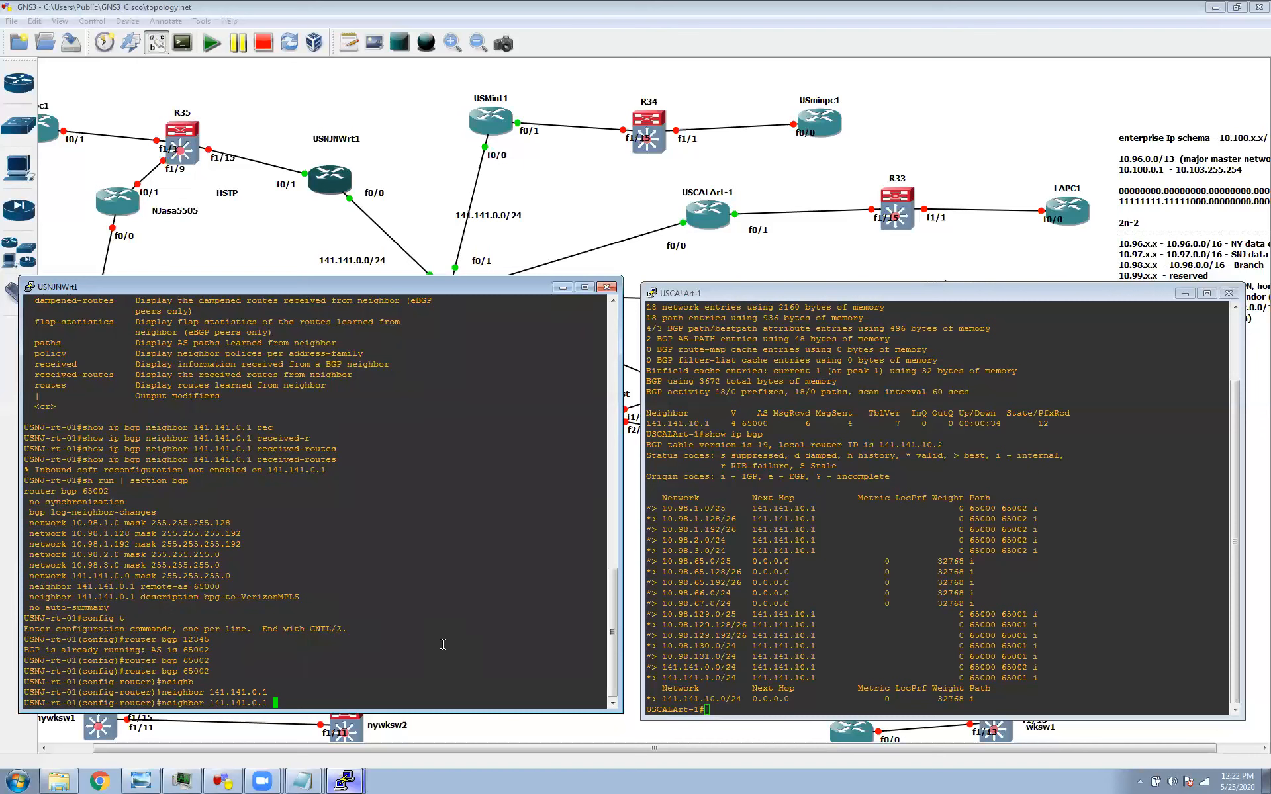
pyautogui.write('?')
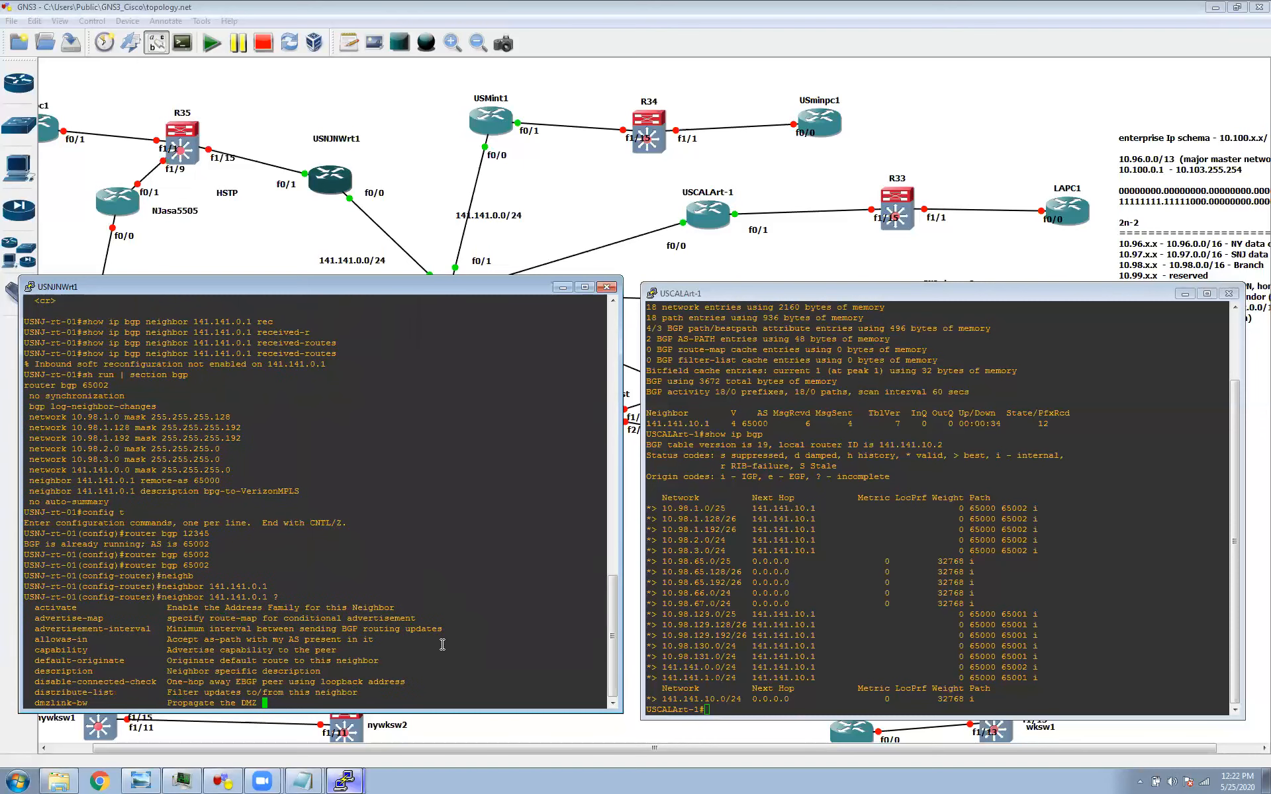
pyautogui.press('space')
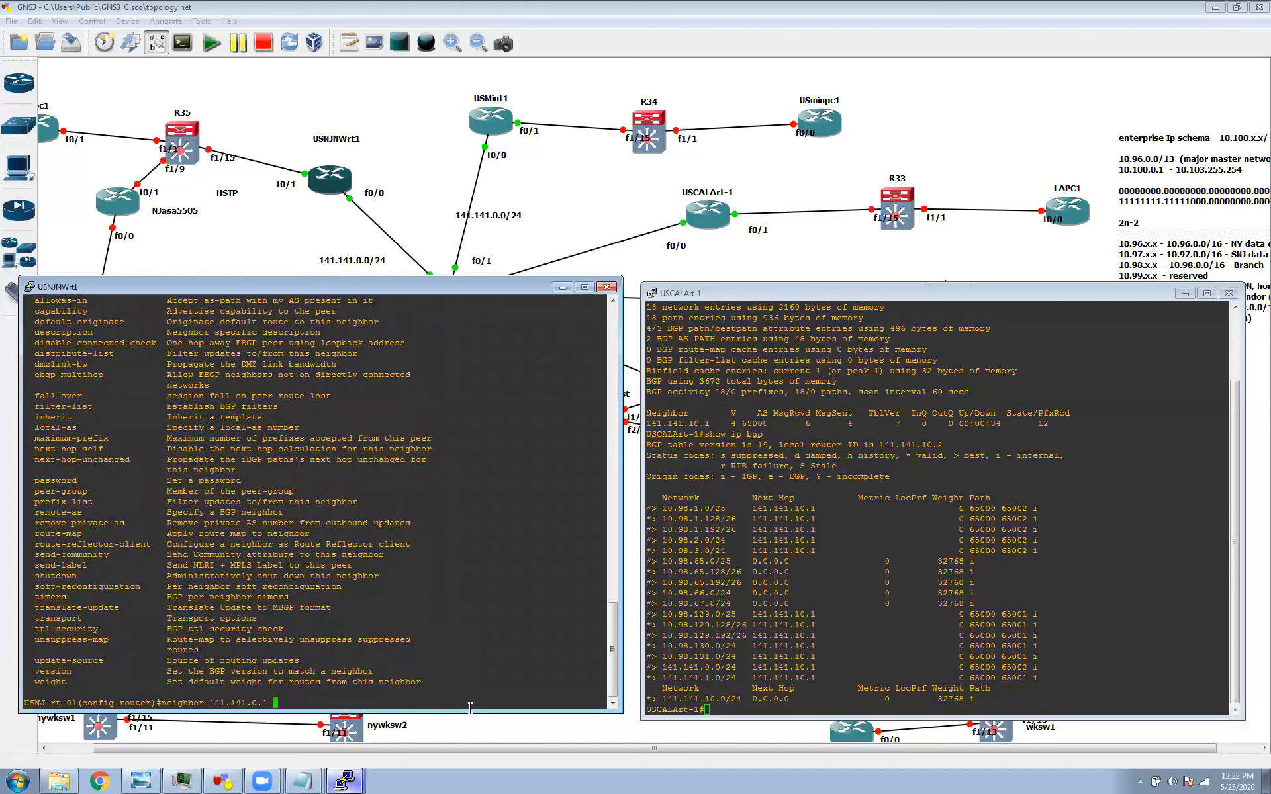
# Enable inbound soft reconfiguration for the peer with "neighbor 141.141.0.1 soft-reconfiguration inbound"
pyautogui.doubleClick(65, 583)
pyautogui.write('soft')
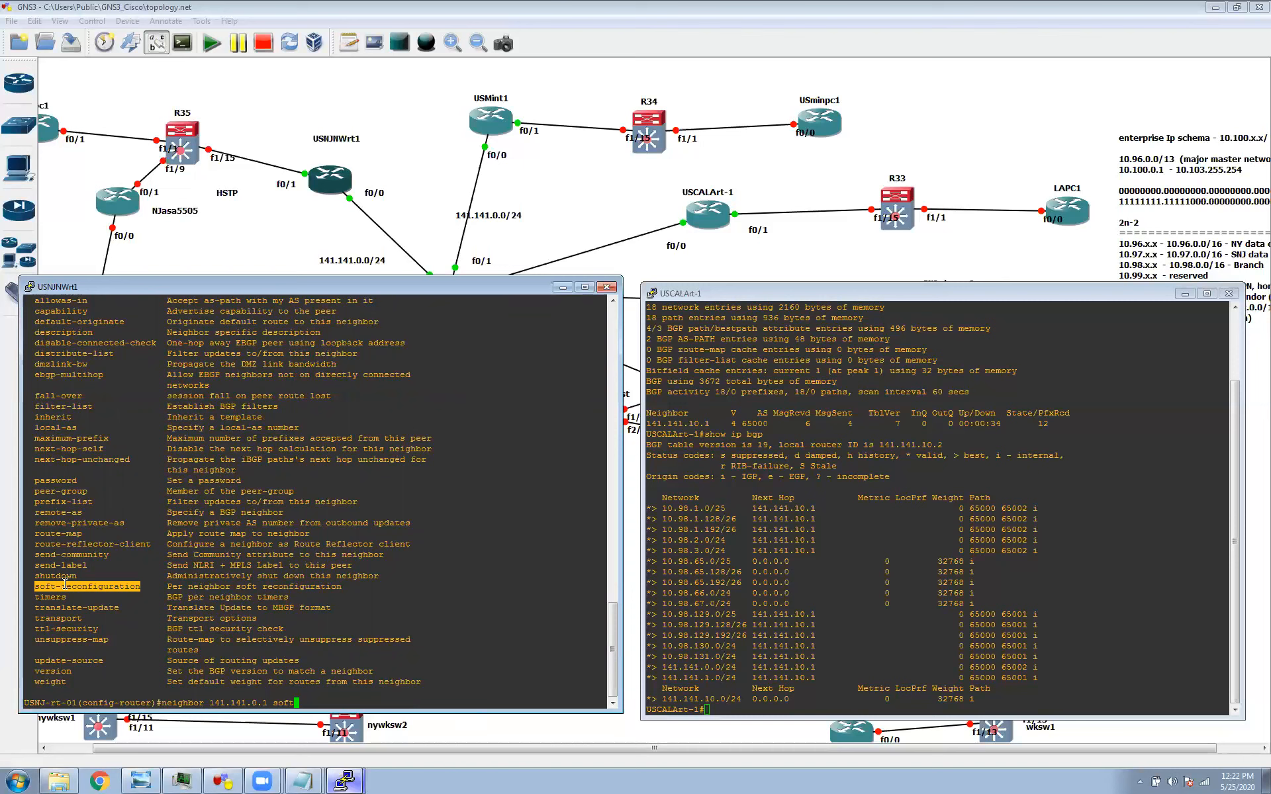
pyautogui.write('-r')
pyautogui.press('Tab')
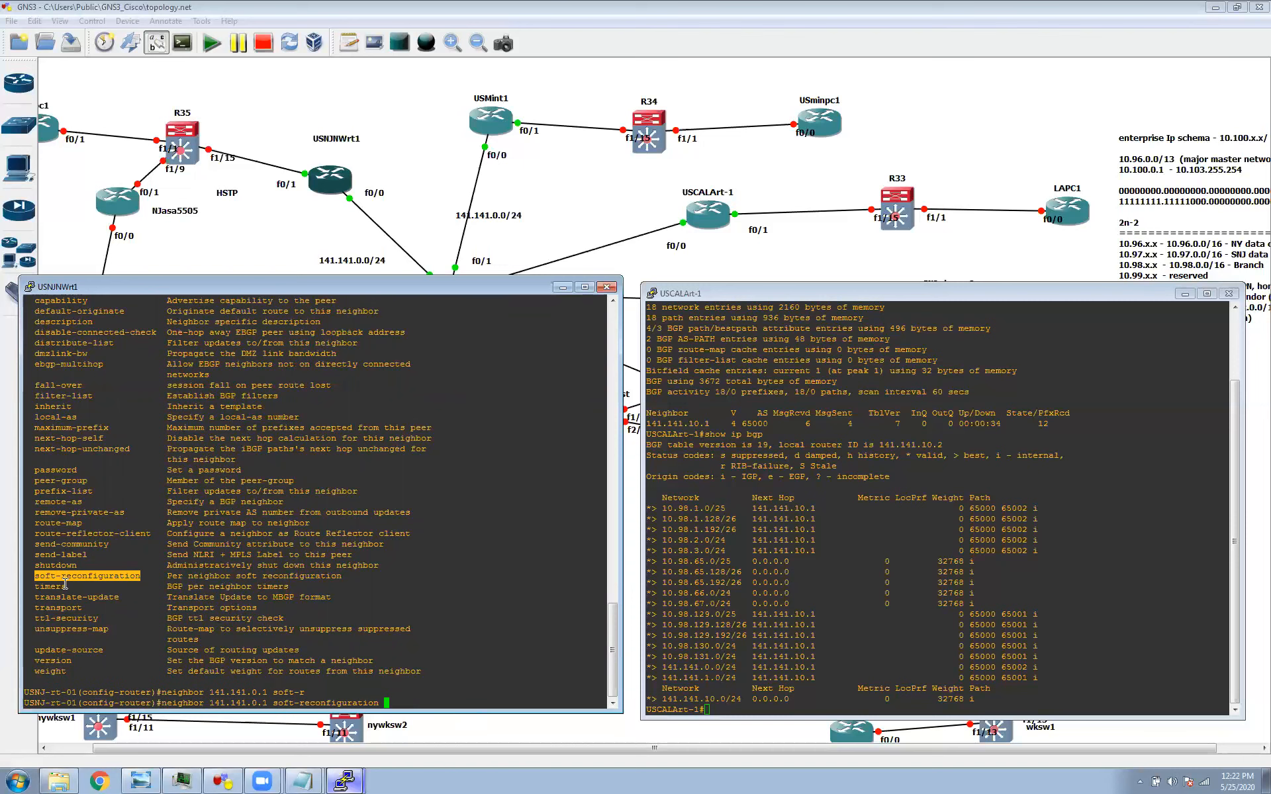
pyautogui.write('?')
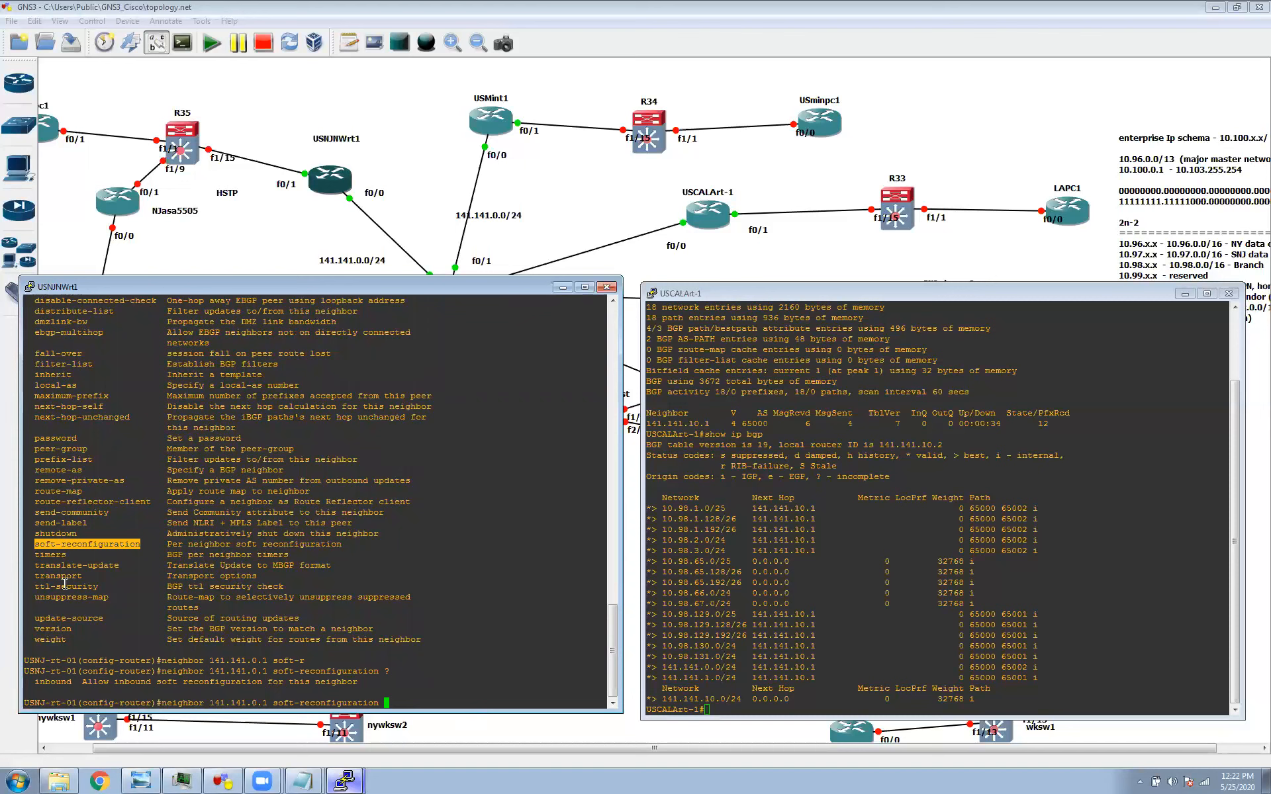
pyautogui.write('inb')
pyautogui.press('Tab')
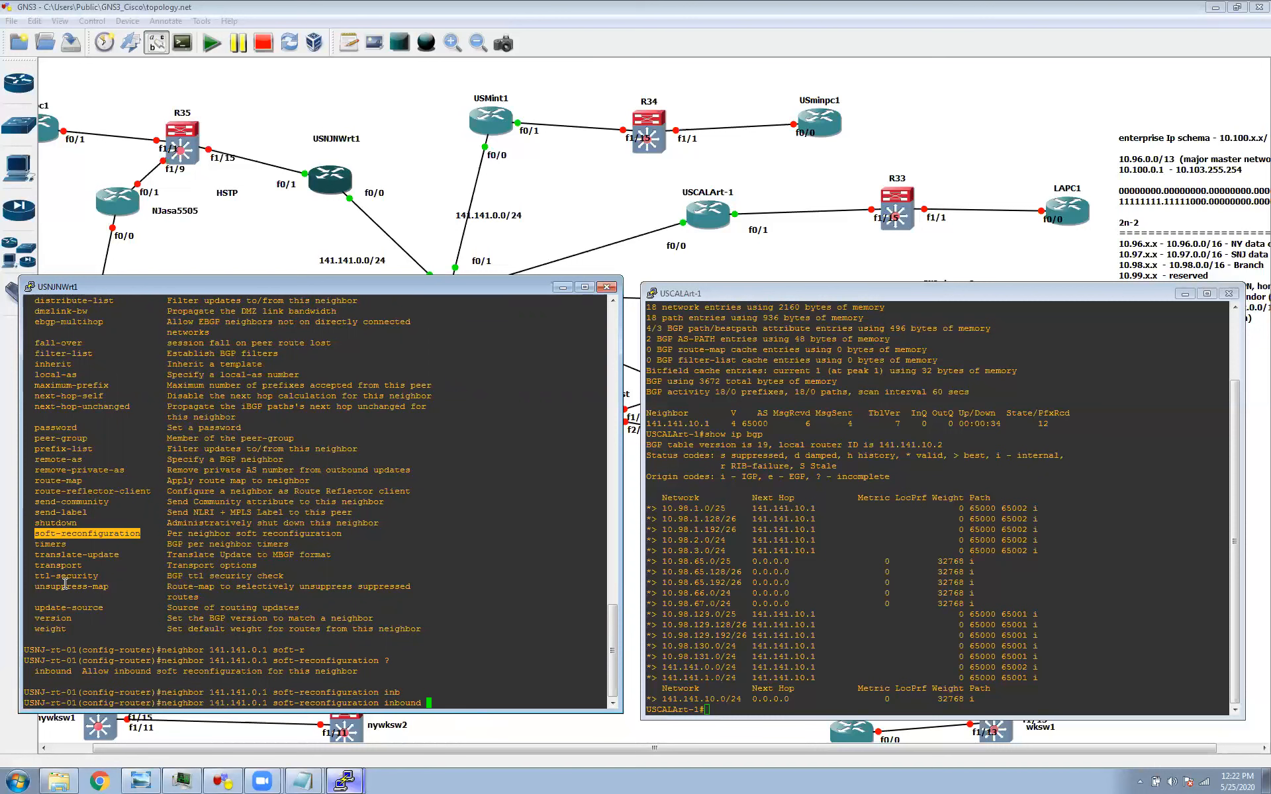
pyautogui.write('?')
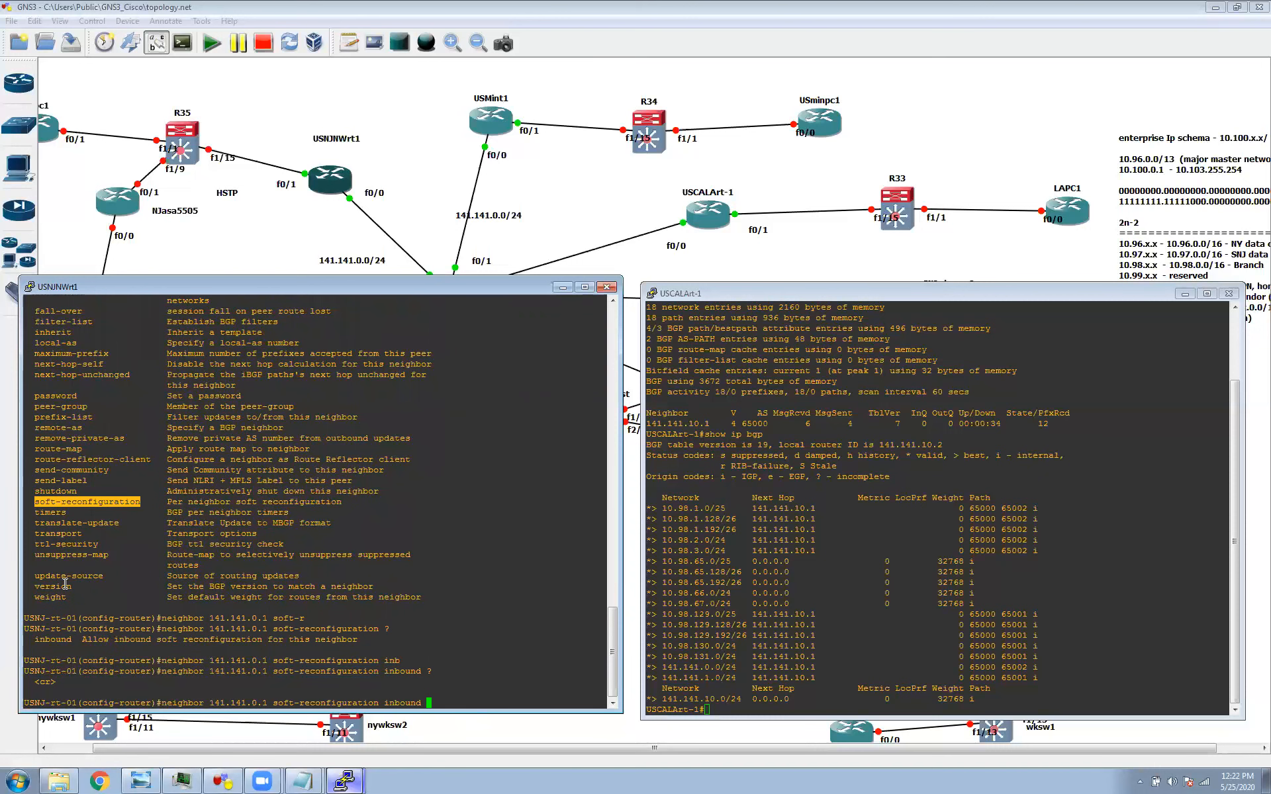
pyautogui.press('Return')
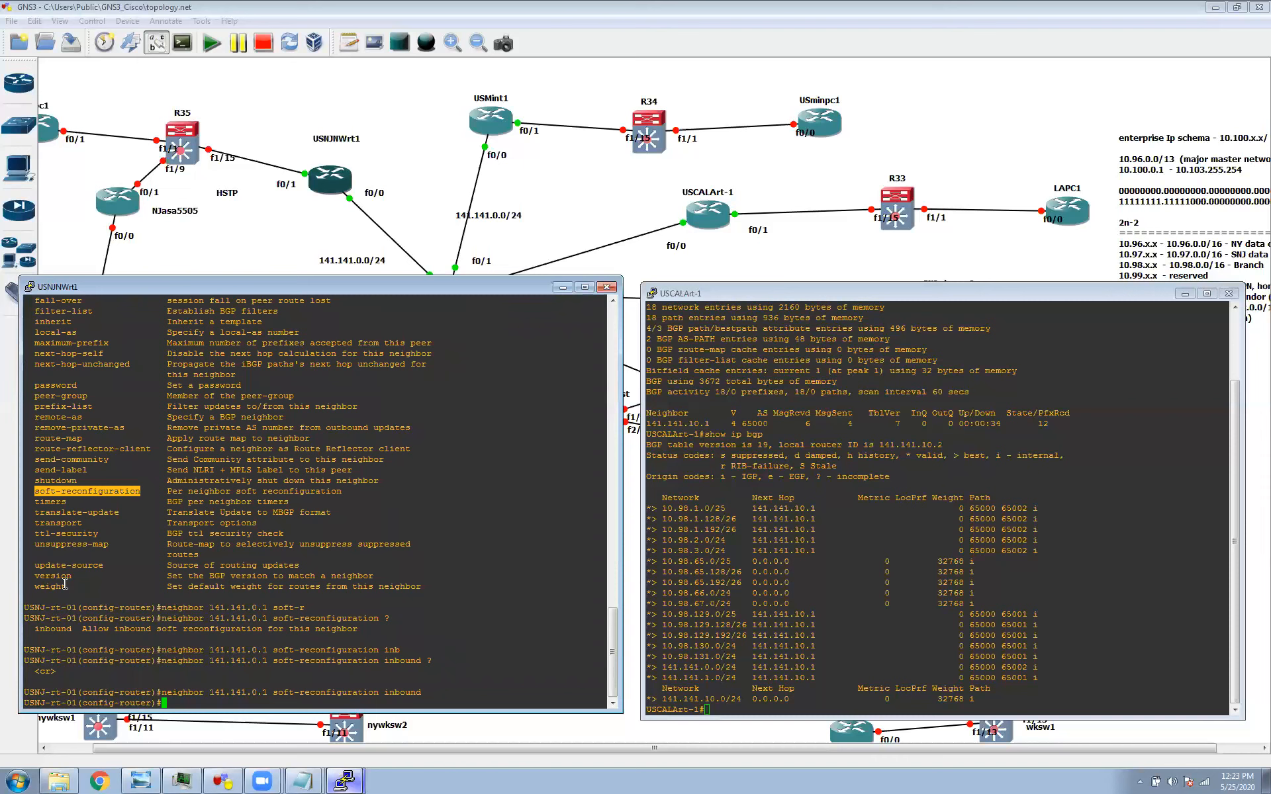
# Exit router and global configuration modes back to the privileged prompt on USNJNWrt1
pyautogui.write('exit')
pyautogui.press('Return')
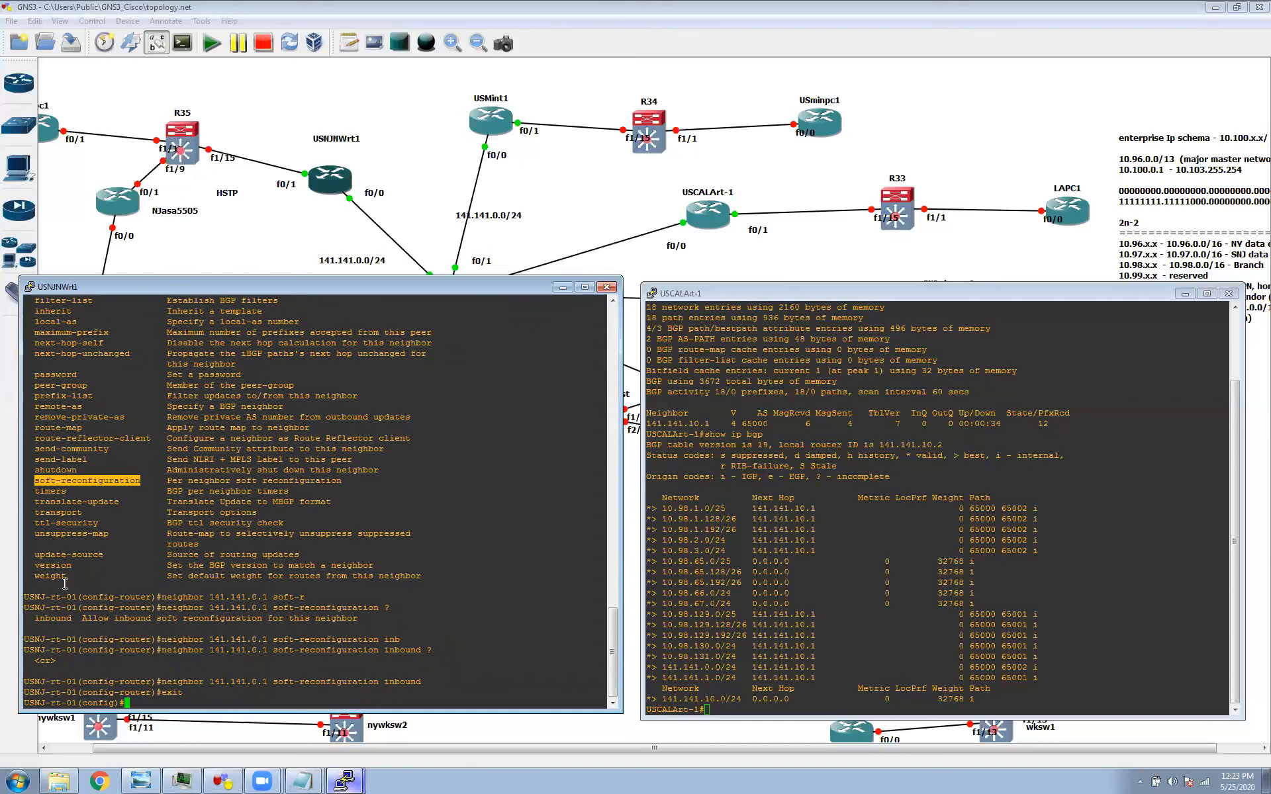
pyautogui.write('exit')
pyautogui.press('Return')
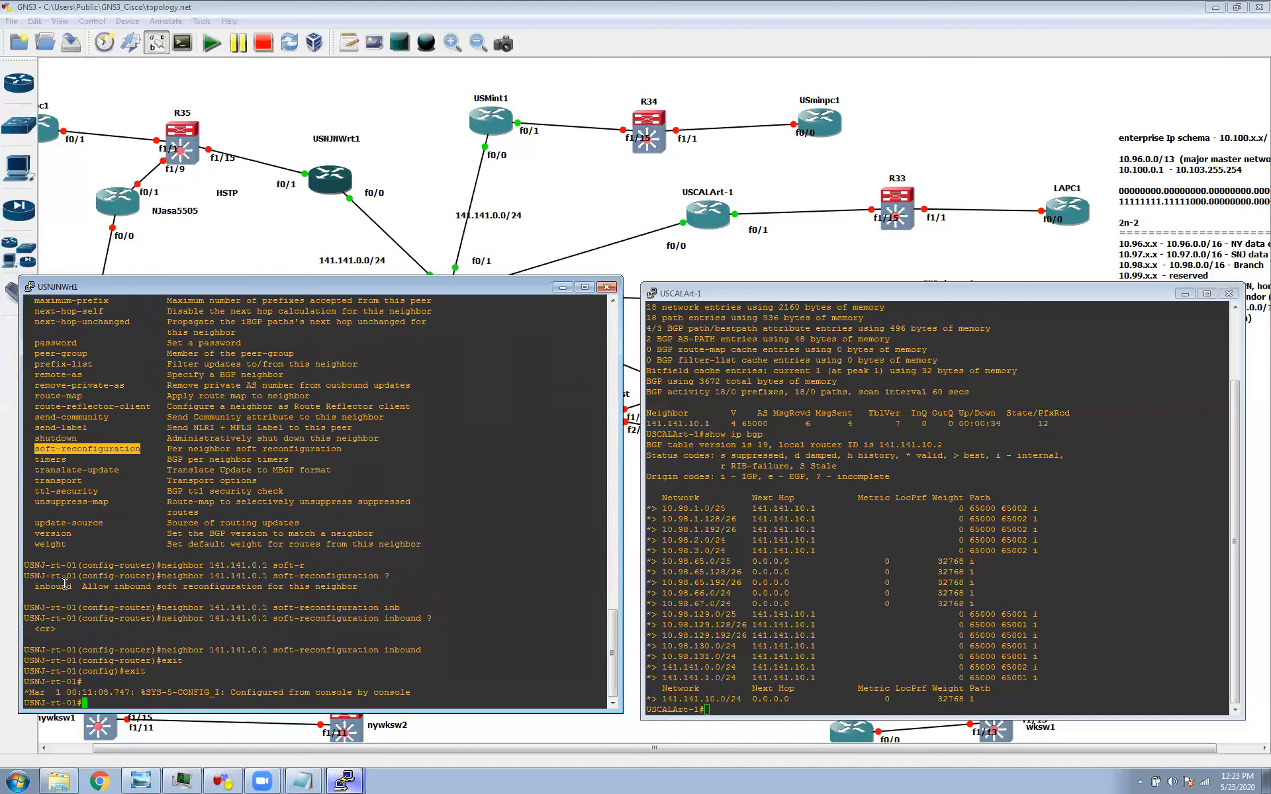
# Display the BGP configuration with "sh run | section bgp" and check the soft-reconfiguration line for neighbor 141.141.0.1
pyautogui.press('Up')
pyautogui.press('Up')
pyautogui.press('Up')
pyautogui.press('Return')
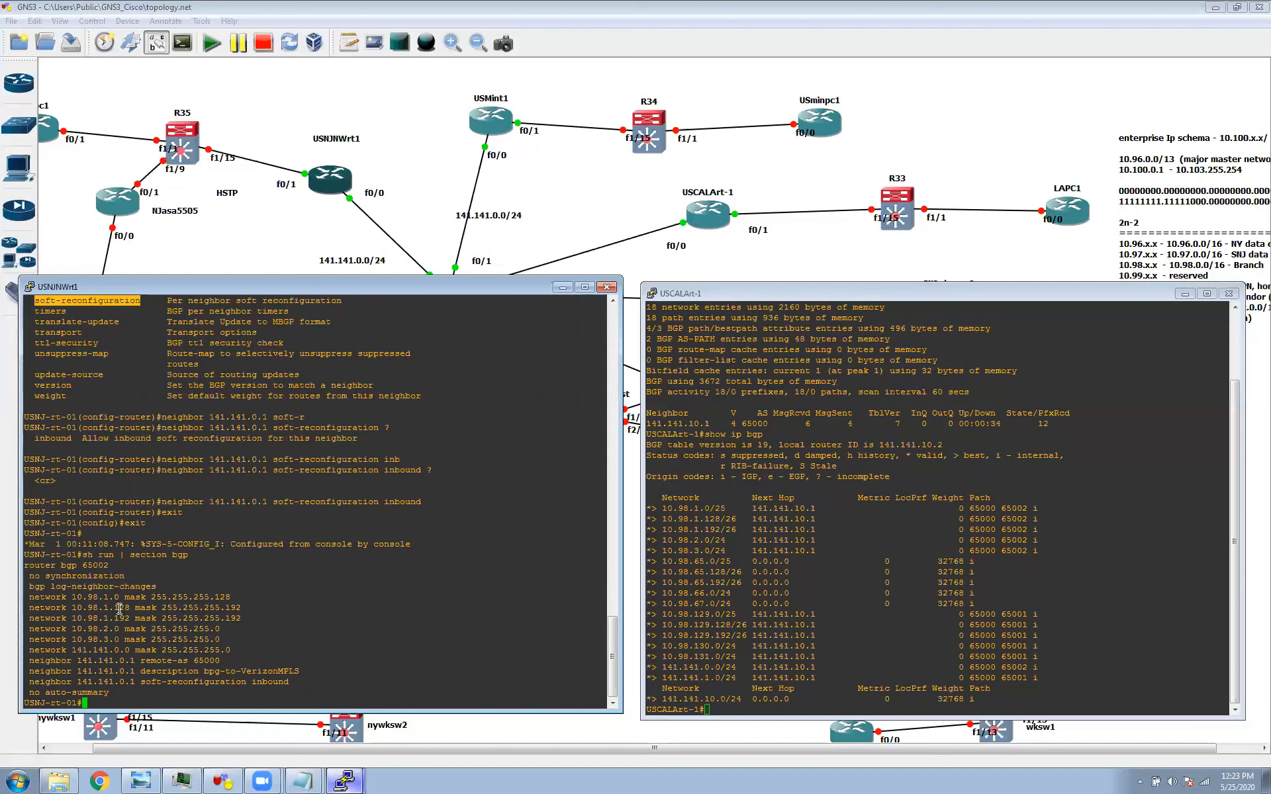
pyautogui.doubleClick(164, 682)
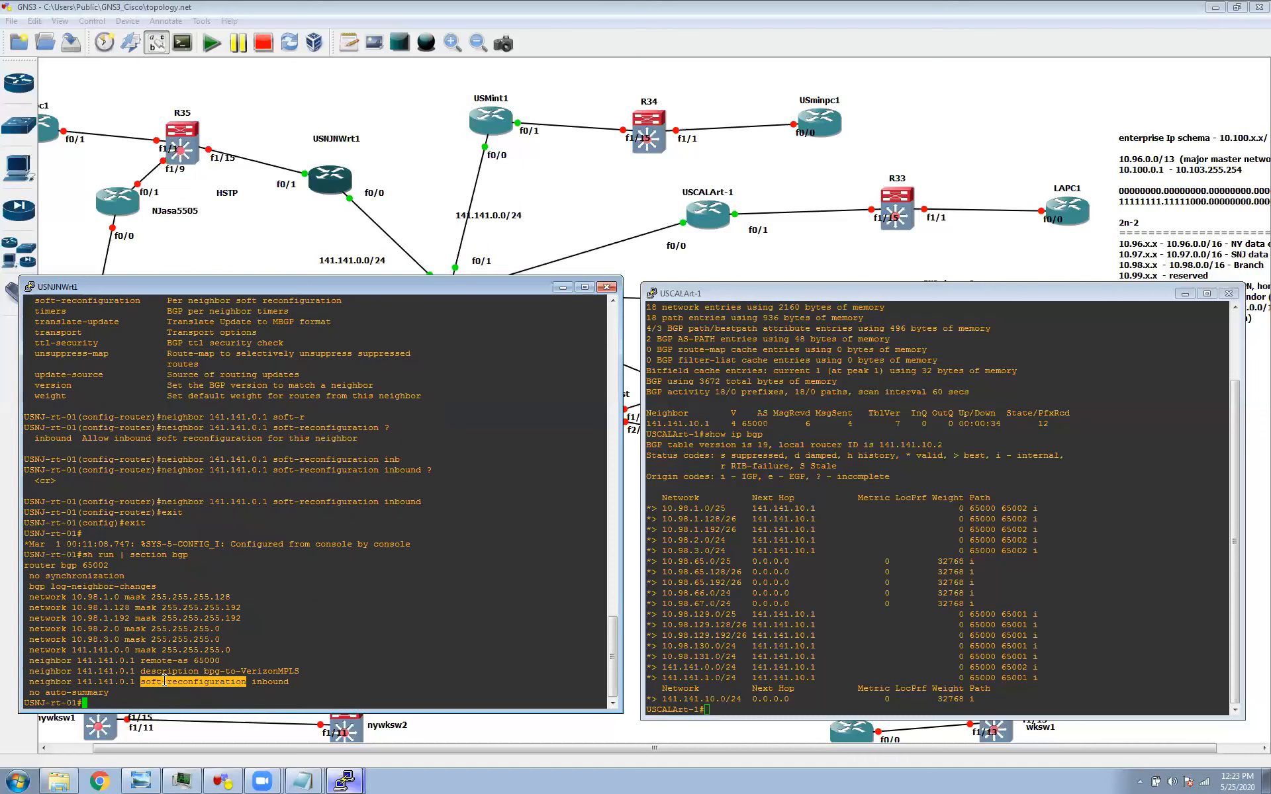
# Enter "sh ip neighbor 141.141.0.1" on USNJNWrt1 and try to complete its received-routes option and list its available options
pyautogui.write('sh ip neighbor')
pyautogui.moveTo(209, 458); pyautogui.dragTo(264, 460)
pyautogui.rightClick(264, 461)
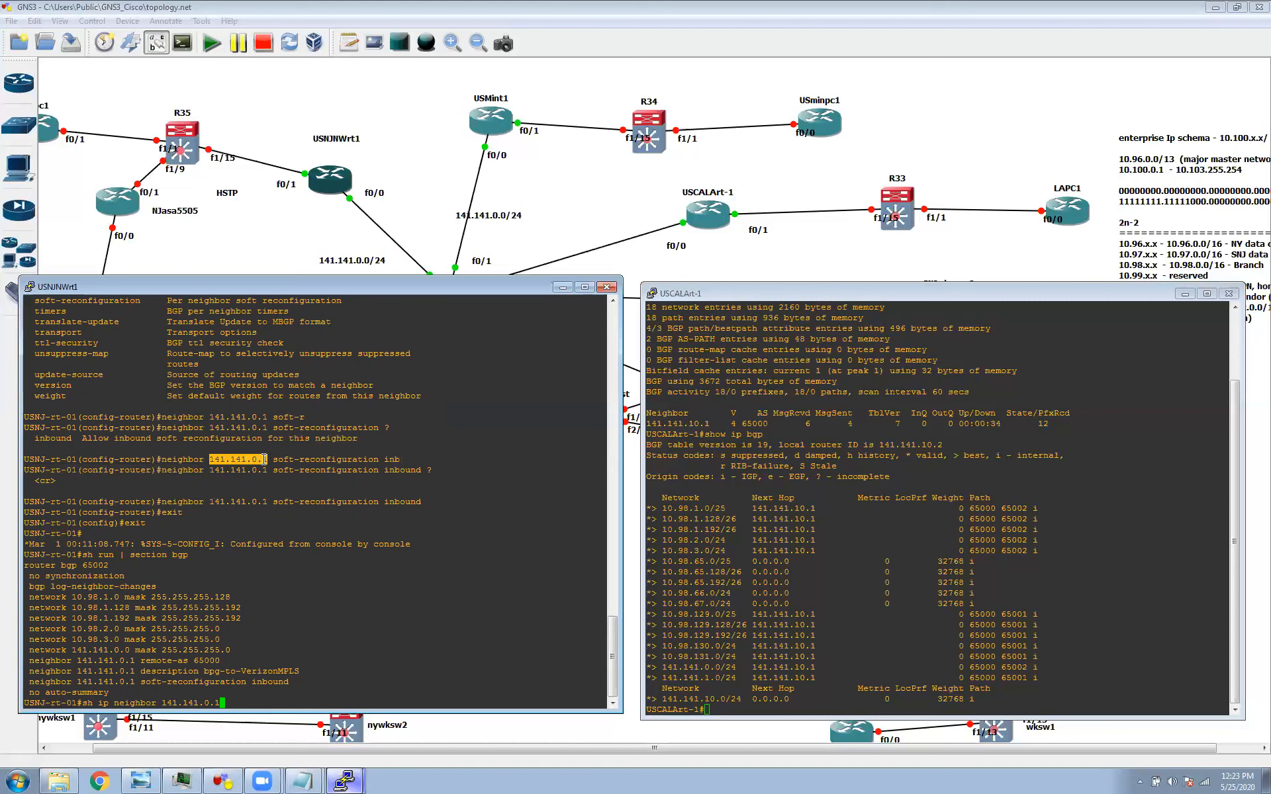
pyautogui.write('re')
pyautogui.press('Tab')
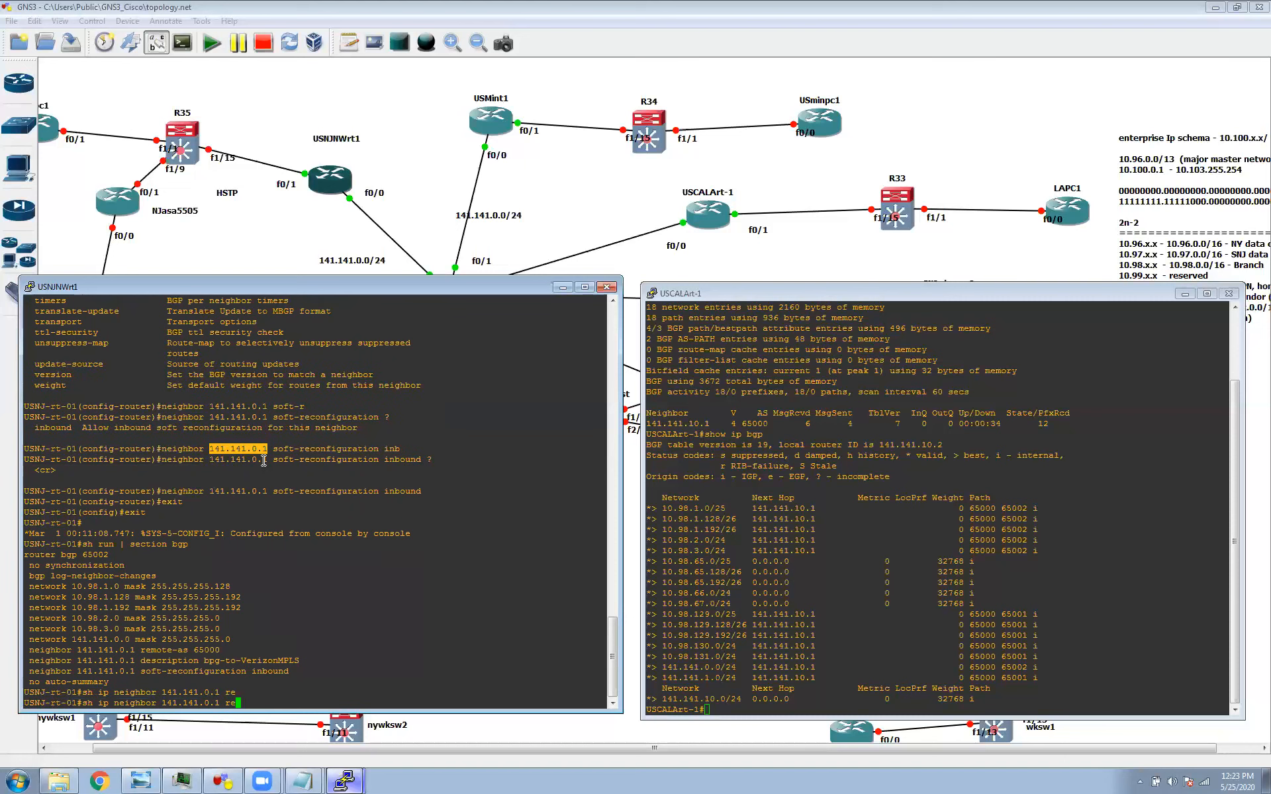
pyautogui.write('c')
pyautogui.press('Tab')
pyautogui.press('BackSpace')
pyautogui.press('BackSpace')
pyautogui.press('BackSpace')
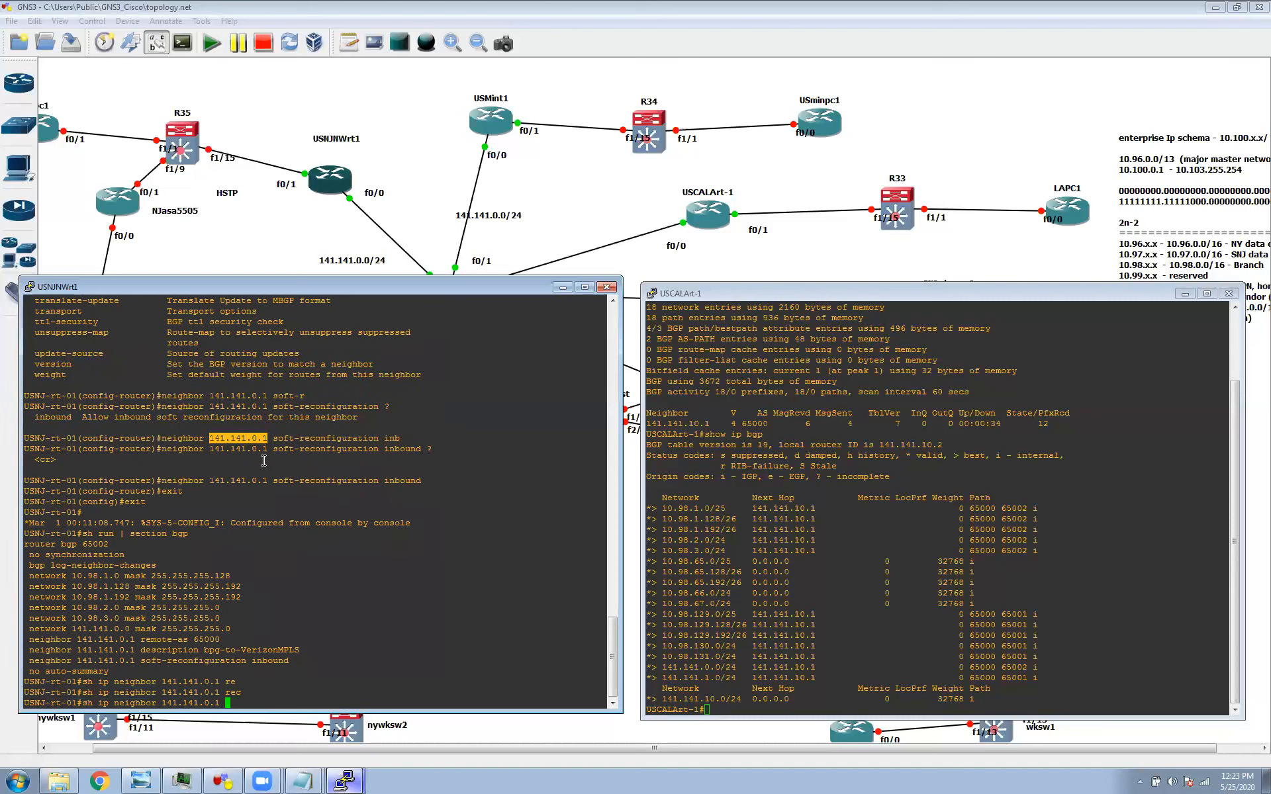
pyautogui.write('?')
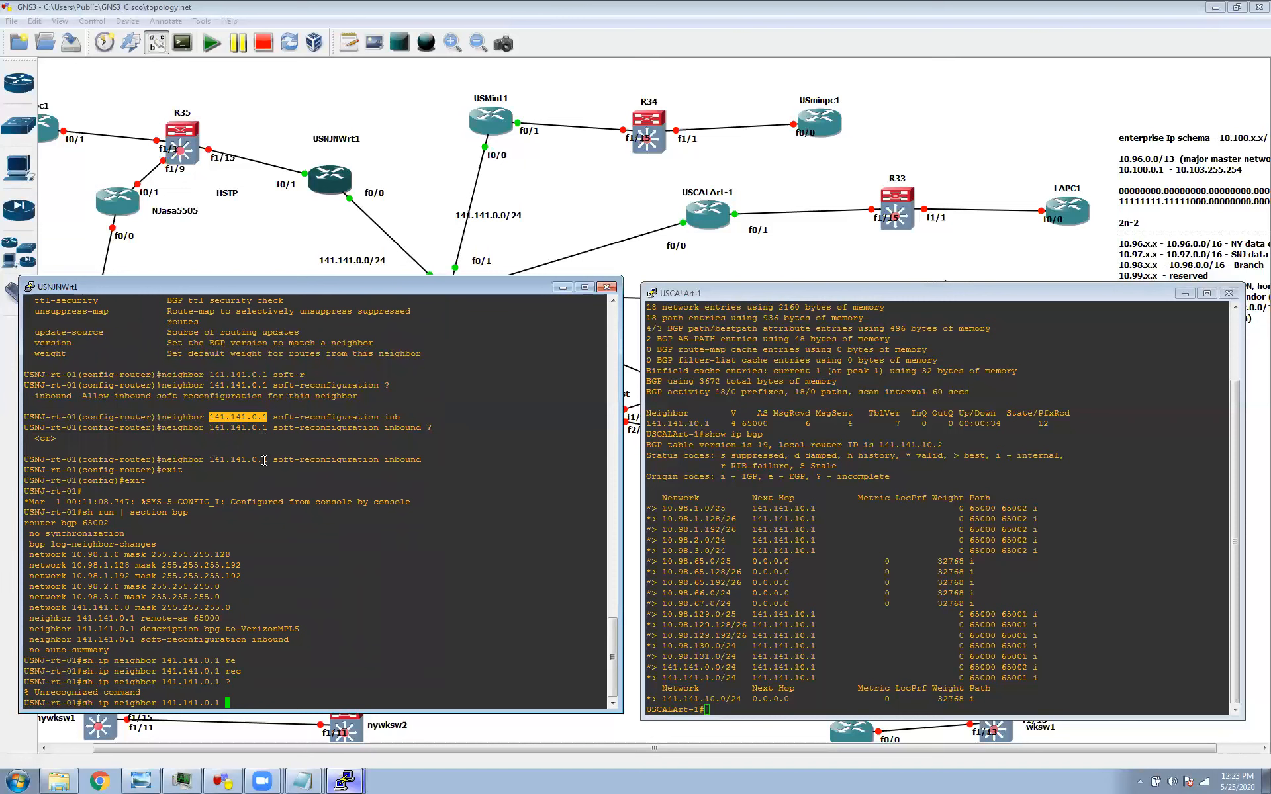
pyautogui.write('rec')
pyautogui.press('BackSpace')
pyautogui.press('BackSpace')
pyautogui.press('BackSpace')
pyautogui.write('?')
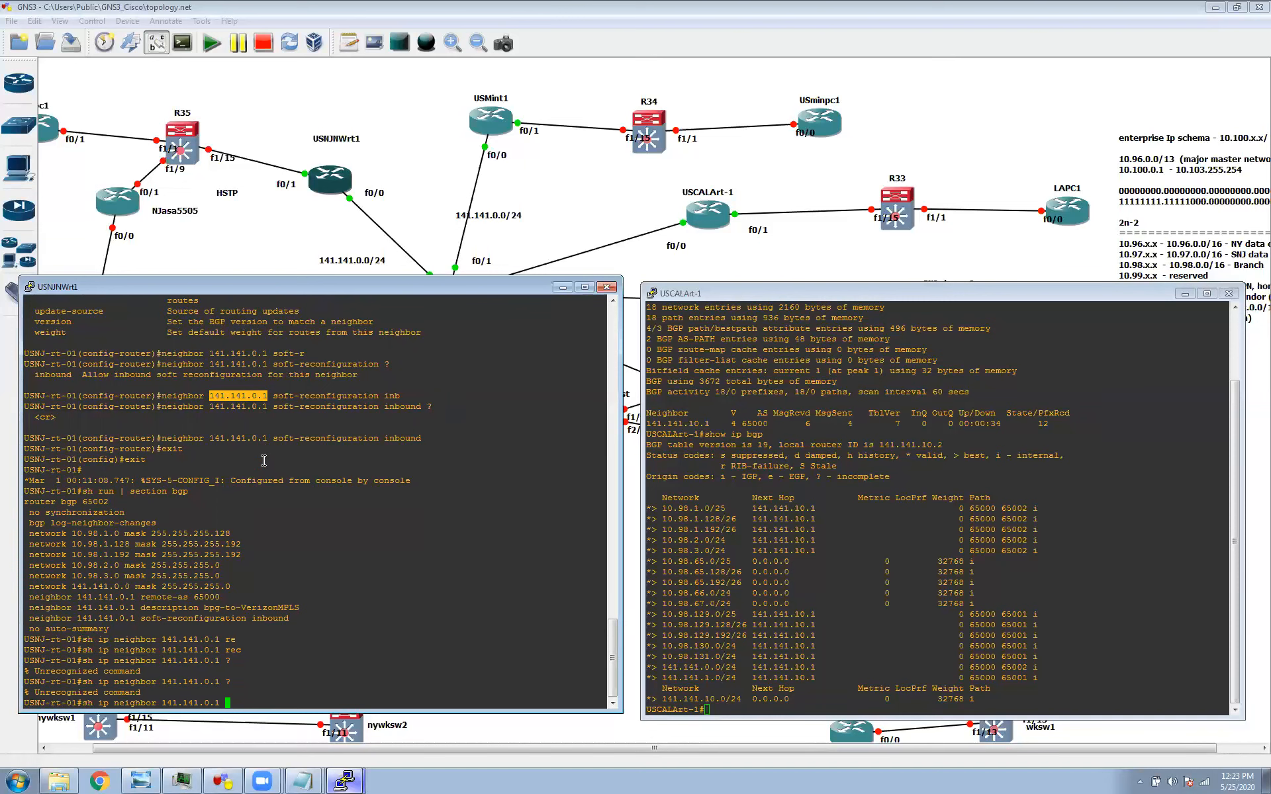
# Correct the command to "sh ip bgp neighbor 141.141.0.1" and list its available options
pyautogui.press('Left')
pyautogui.press('Left')
pyautogui.press('Left')
pyautogui.press('Left')
pyautogui.press('Left')
pyautogui.press('Left')
pyautogui.press('Left')
pyautogui.press('Left')
pyautogui.press('Left')
pyautogui.press('Left')
pyautogui.press('Left')
pyautogui.press('Left')
pyautogui.press('Left')
pyautogui.press('Left')
pyautogui.press('Left')
pyautogui.press('Left')
pyautogui.press('Left')
pyautogui.press('Left')
pyautogui.press('Left')
pyautogui.press('Left')
pyautogui.write('bp')
pyautogui.press('BackSpace')
pyautogui.press('BackSpace')
pyautogui.write('gp')
pyautogui.press('Right')
pyautogui.press('Right')
pyautogui.press('Right')
pyautogui.press('Right')
pyautogui.press('Right')
pyautogui.press('Right')
pyautogui.press('Right')
pyautogui.press('Right')
pyautogui.press('Right')
pyautogui.press('Right')
pyautogui.press('Right')
pyautogui.press('Right')
pyautogui.press('Right')
pyautogui.press('Right')
pyautogui.press('Right')
pyautogui.press('Right')
pyautogui.press('Right')
pyautogui.press('Right')
pyautogui.press('Right')
pyautogui.press('Right')
pyautogui.write('?')
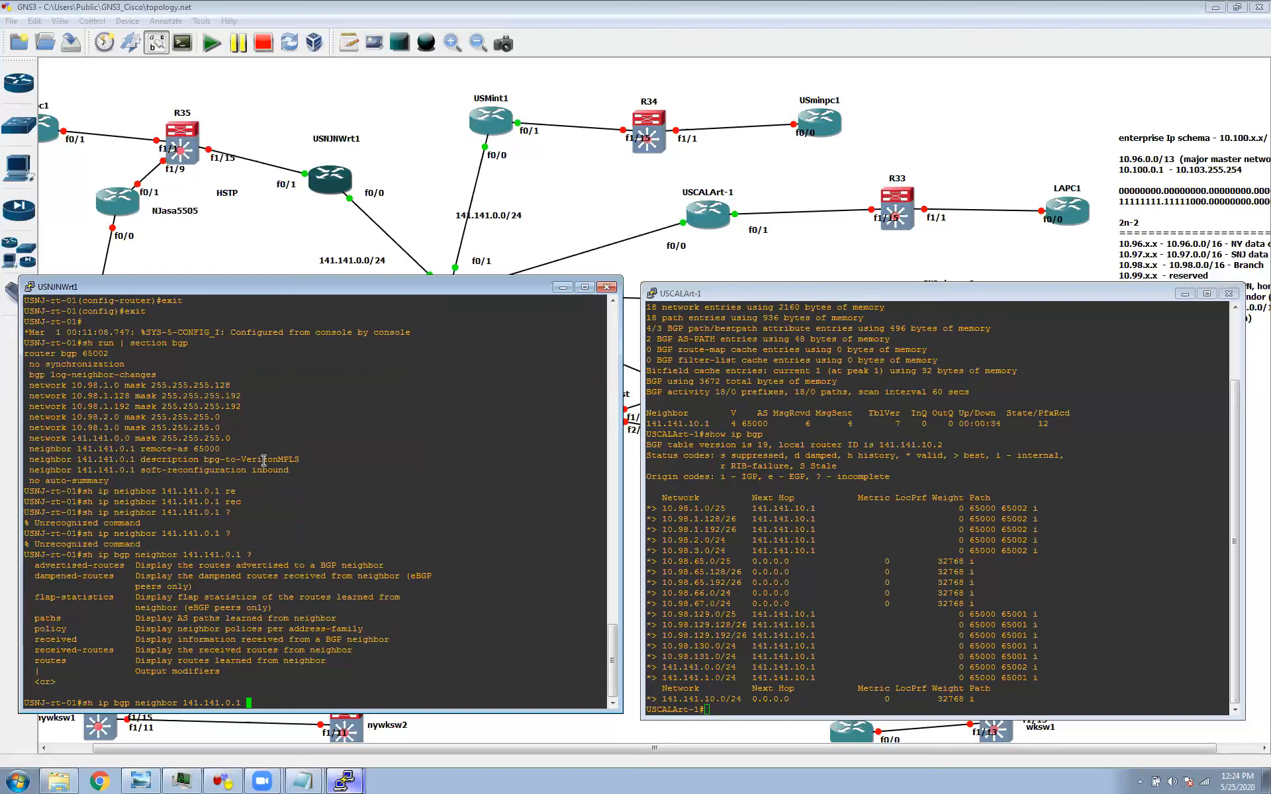
# Display the peer's received routes with "sh ip bgp neighbor 141.141.0.1 received-routes" and the router's interfaces with "sh ip int br"
pyautogui.write('rec')
pyautogui.press('Tab')
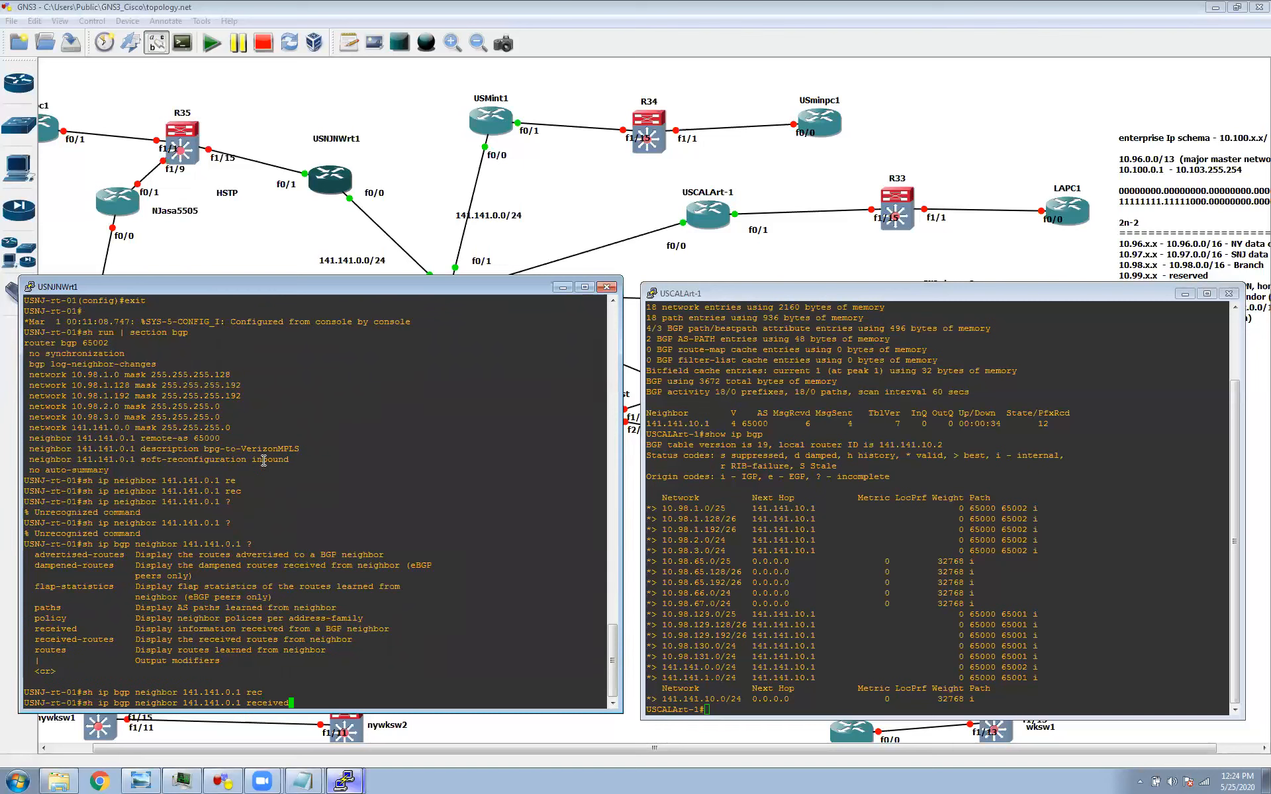
pyautogui.write('-r')
pyautogui.press('Tab')
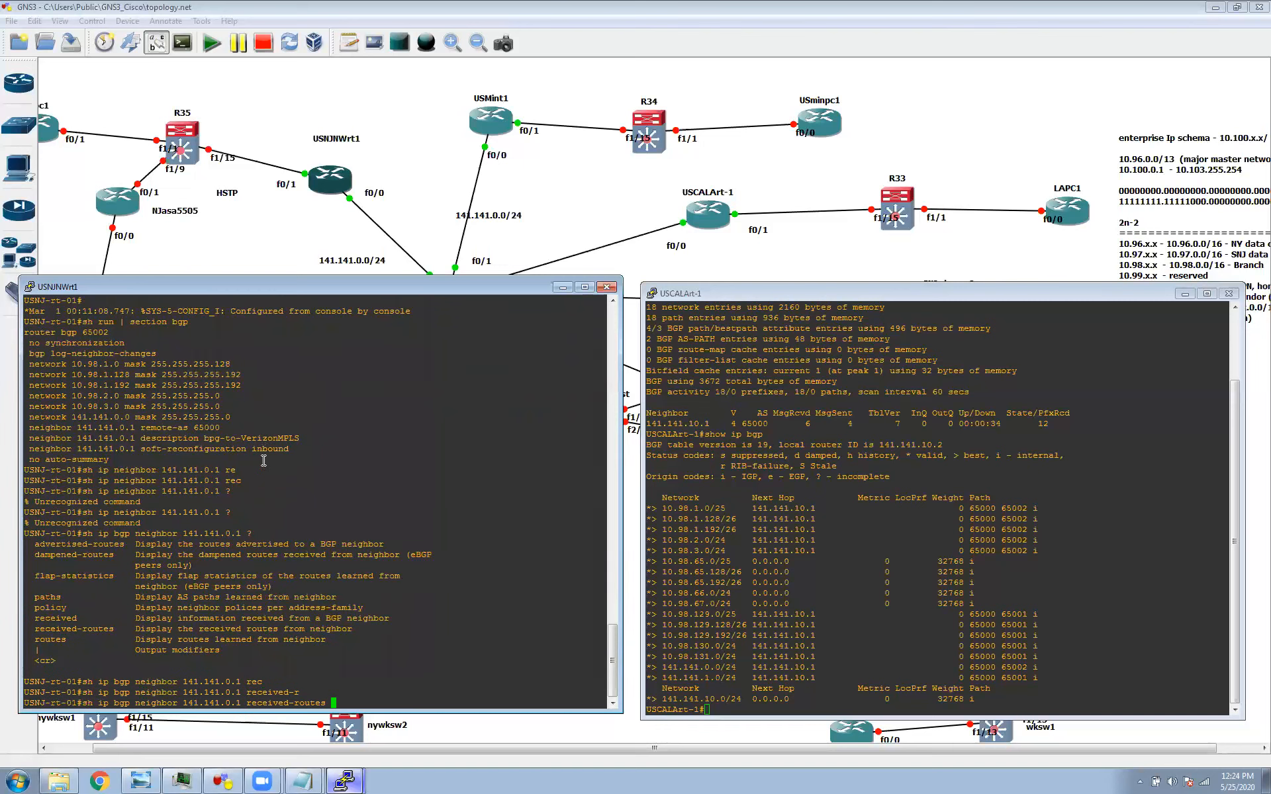
pyautogui.write('?')
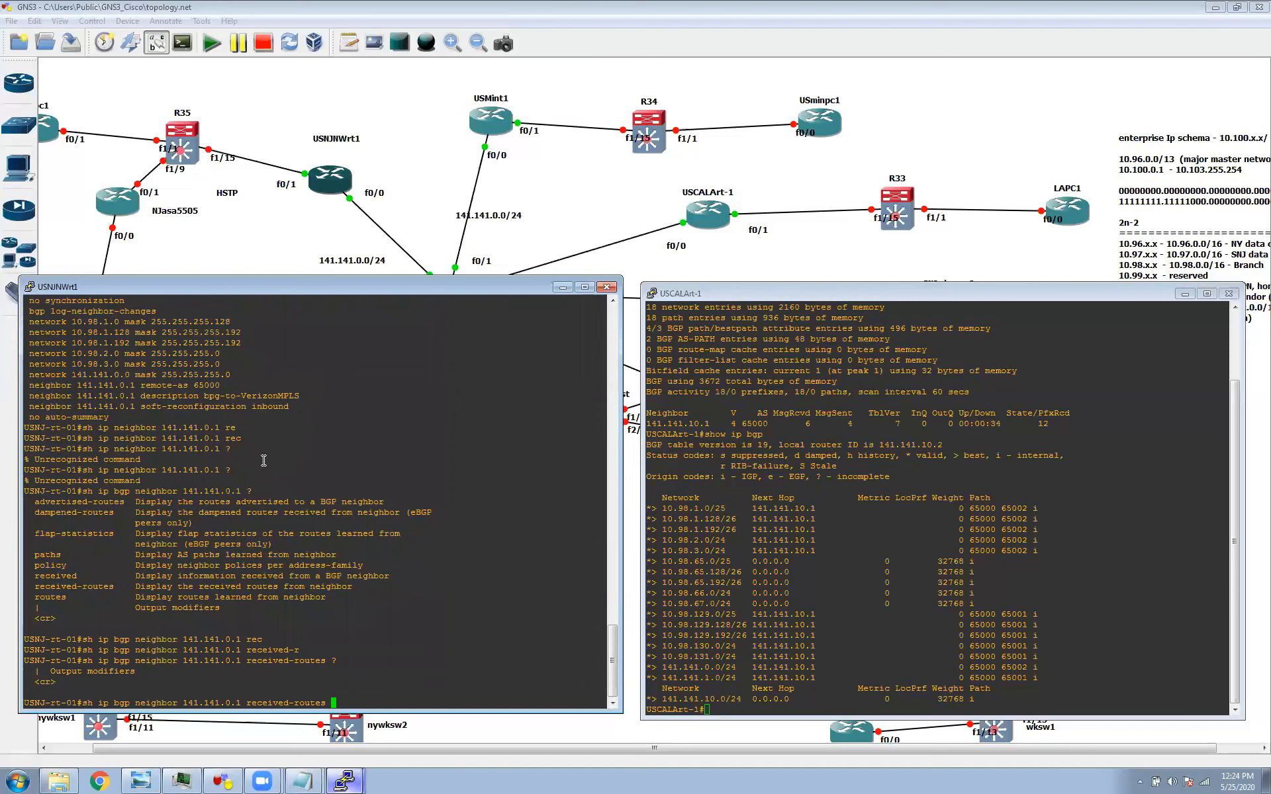
pyautogui.press('Return')
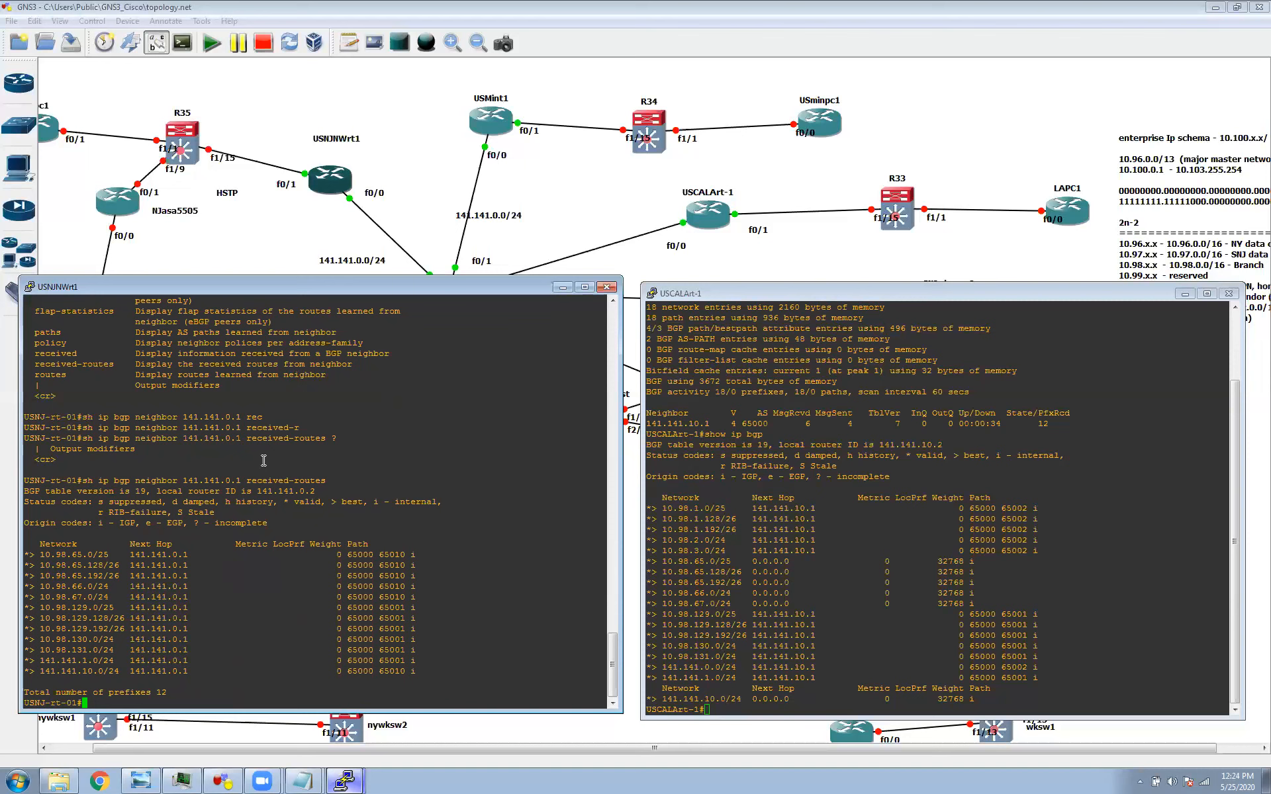
pyautogui.write('sh ip int br')
pyautogui.press('Return')
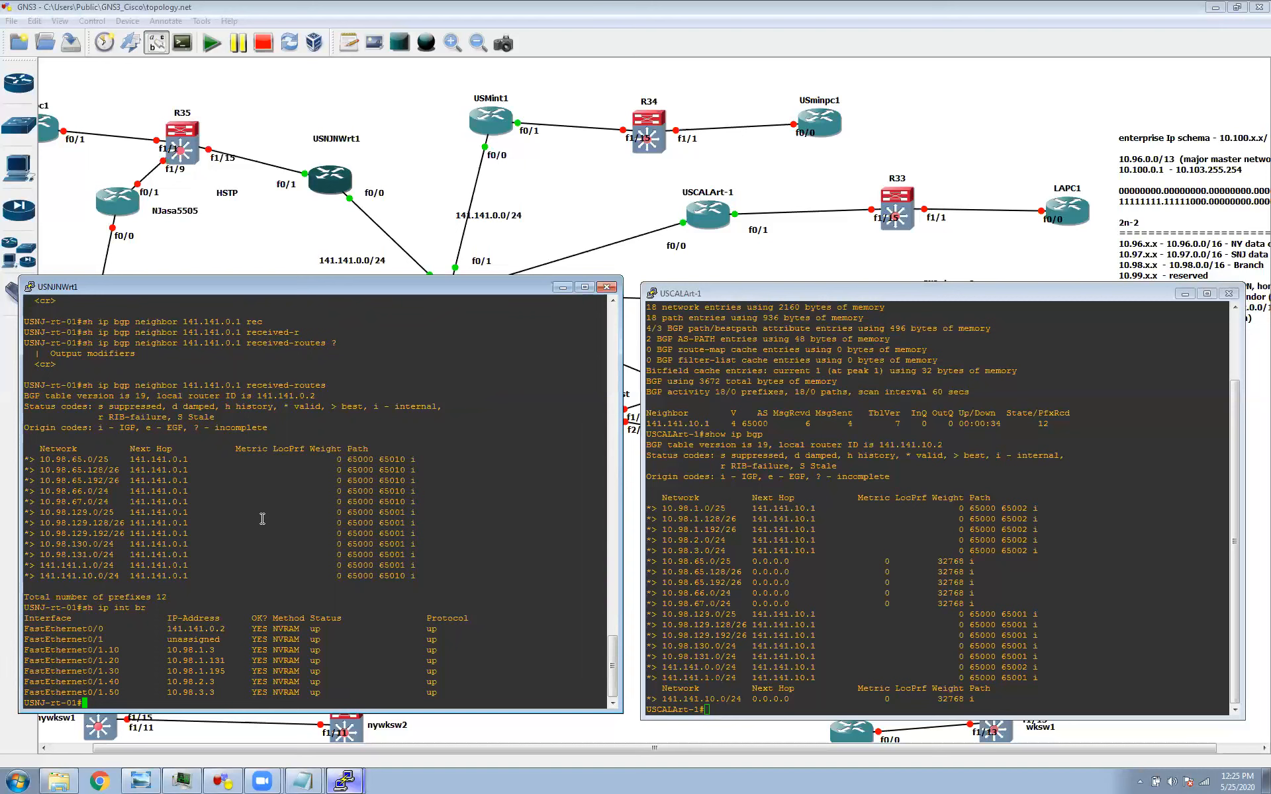
# Display the BGP summary and the brief interface list on USCALArt-1 with "show ip bgp summary" and "sh ip int br"
pyautogui.click(915, 543)
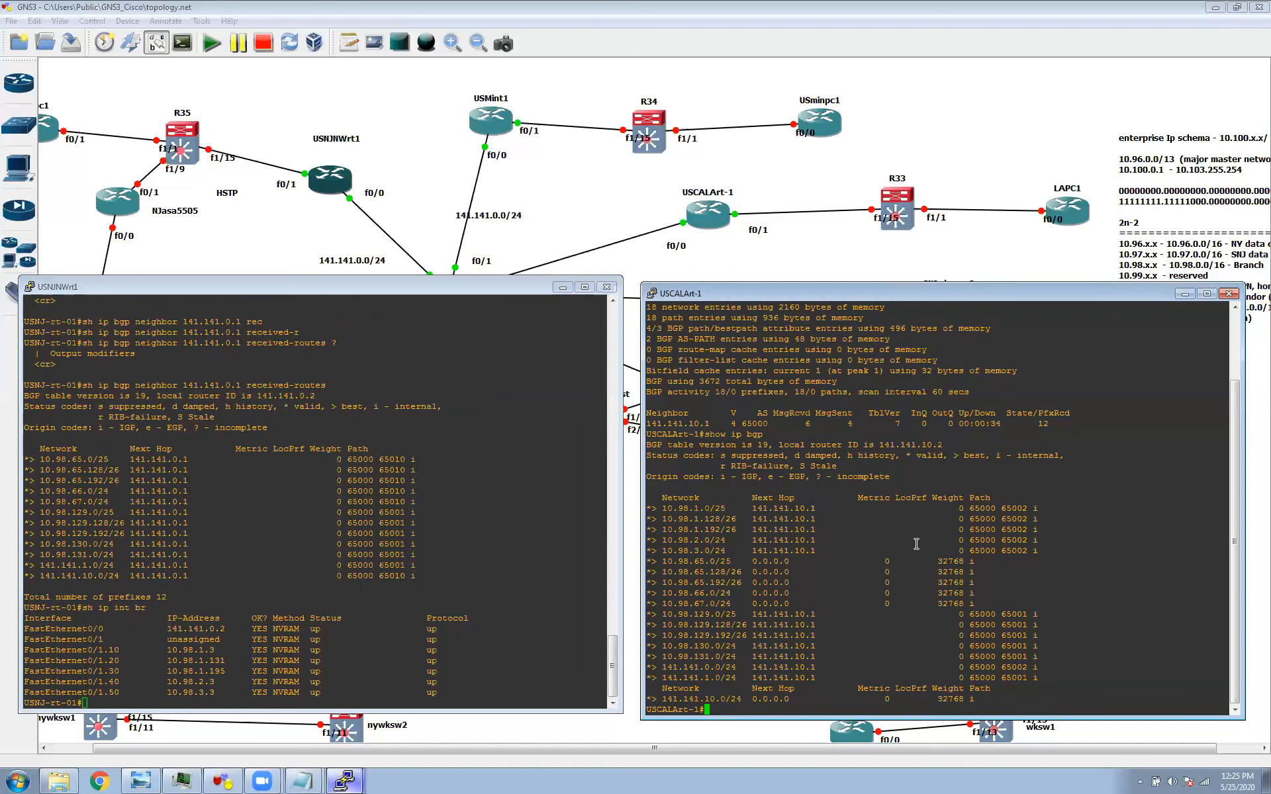
pyautogui.write('show ip bgp su')
pyautogui.press('Tab')
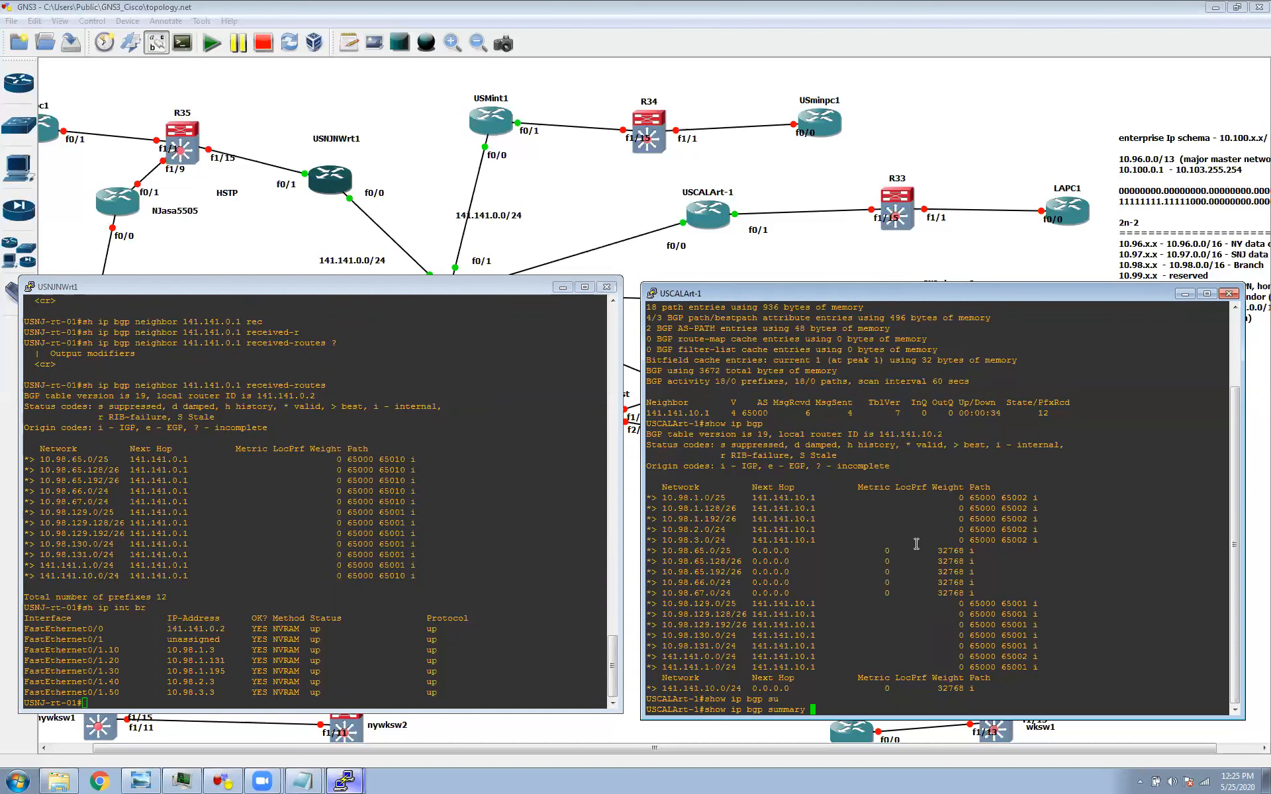
pyautogui.press('Return')
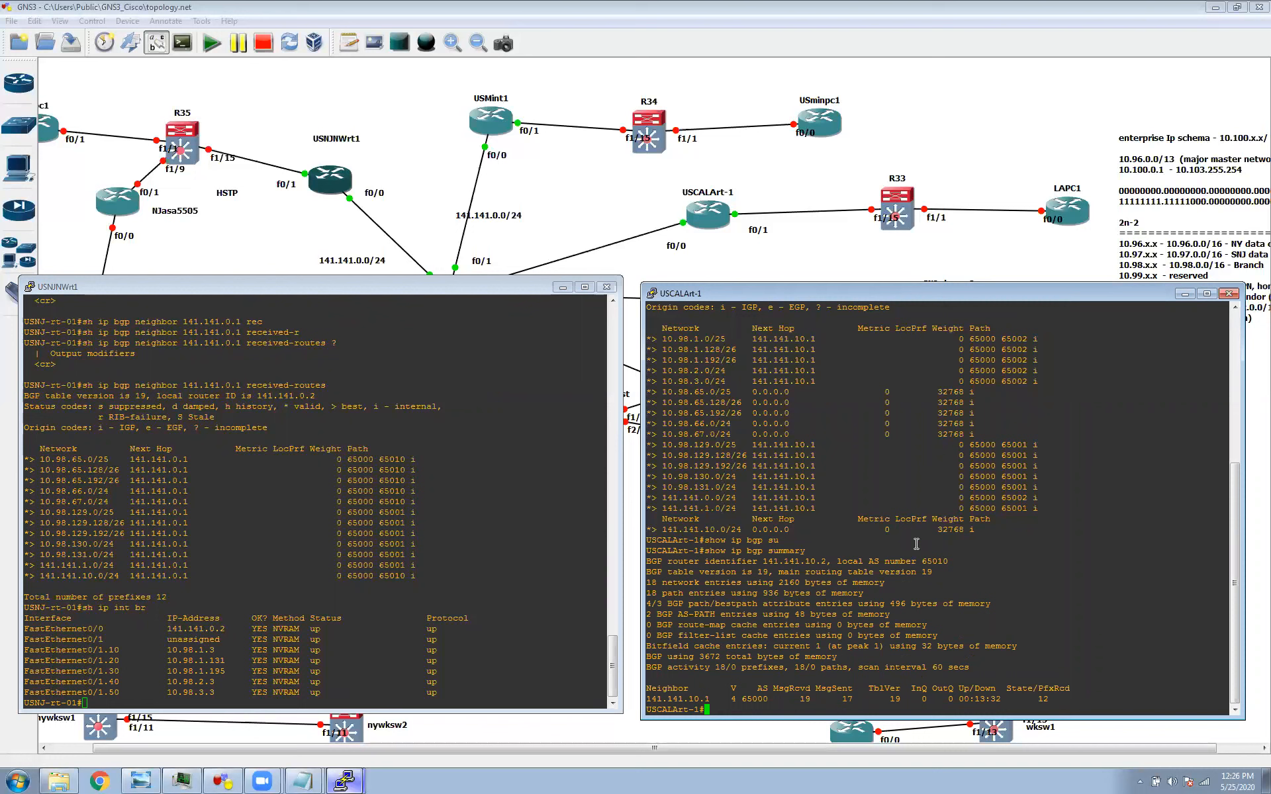
pyautogui.write('sh ip int br')
pyautogui.press('Return')
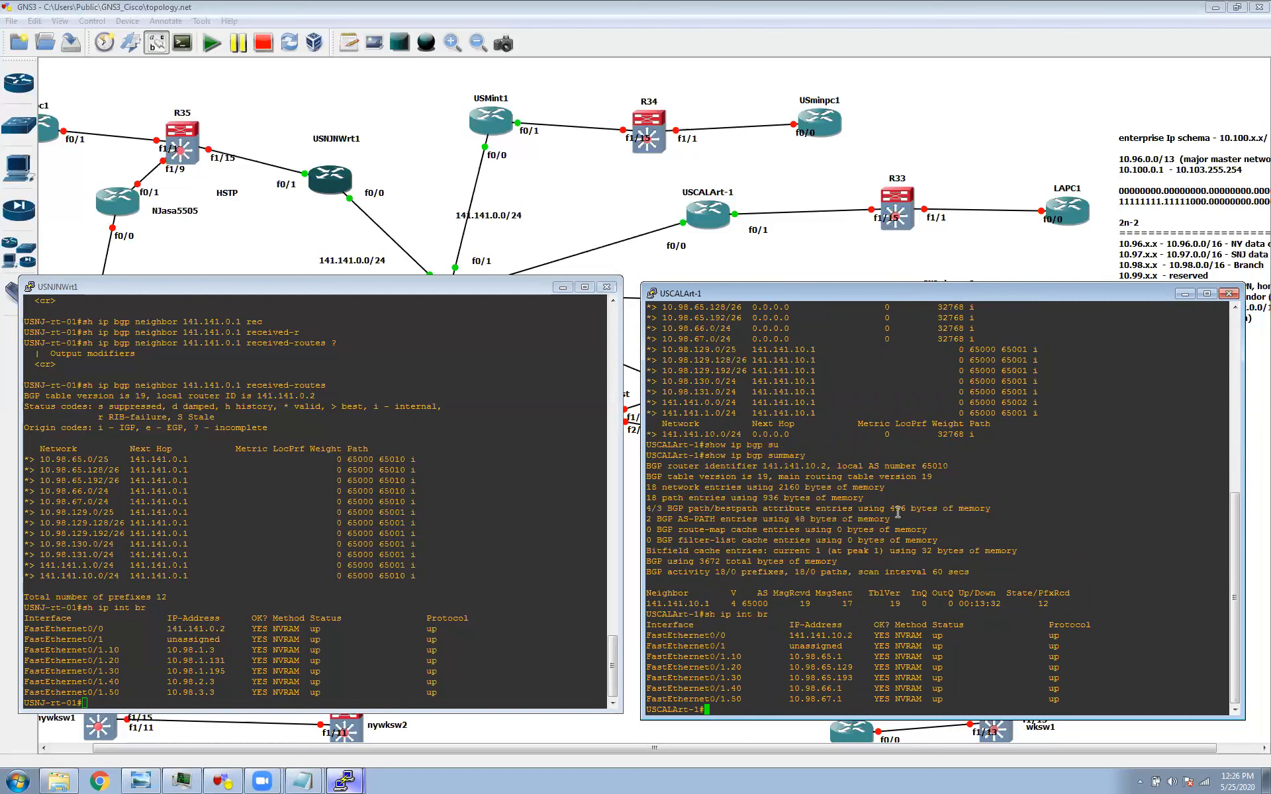
# Ping USCALArt-1's FastEthernet0/1.40 address, 10.98.66.1, from USNJNWrt1
pyautogui.click(285, 571)
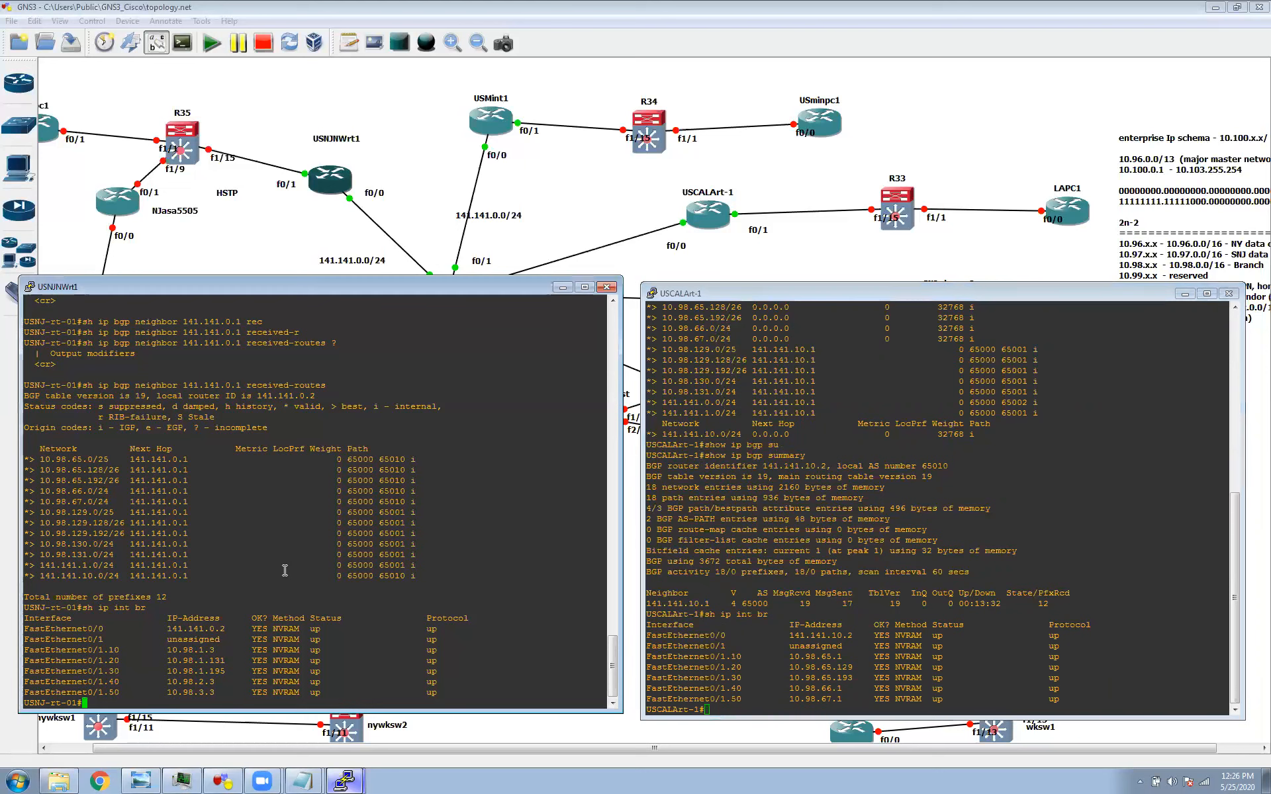
pyautogui.write('ping')
pyautogui.moveTo(788, 688); pyautogui.dragTo(846, 689)
pyautogui.rightClick(523, 604)
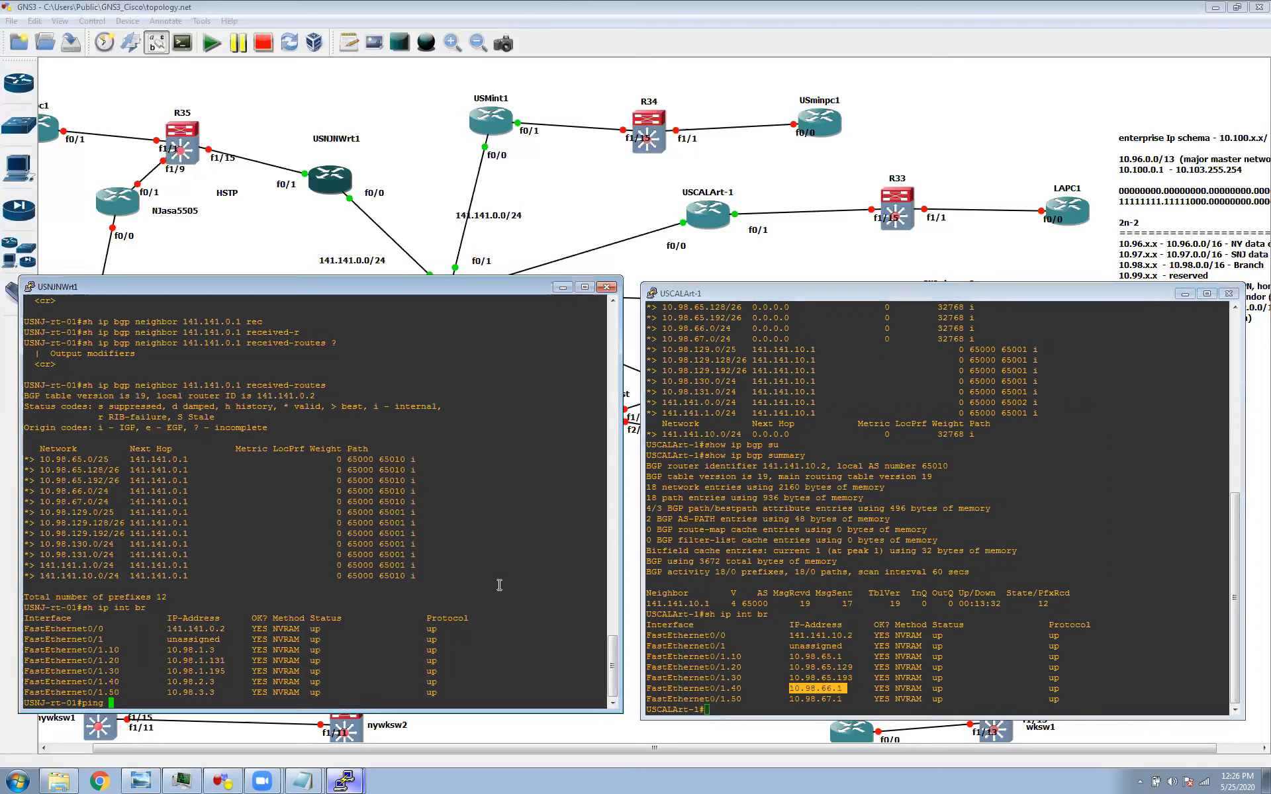
pyautogui.press('Return')
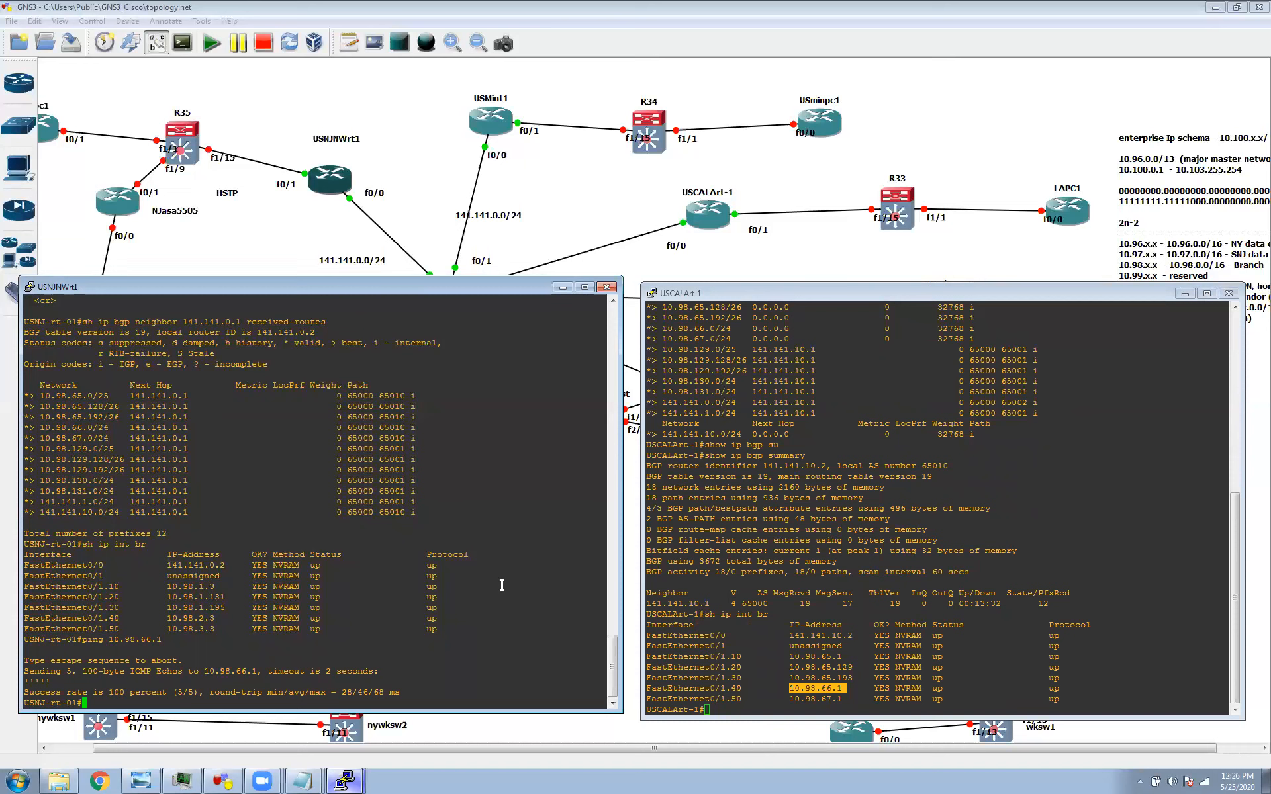
# List the "clear ip bgp" options on USCALArt-1 and reset all BGP peers with "clear ip bgp *"
pyautogui.click(1133, 537)
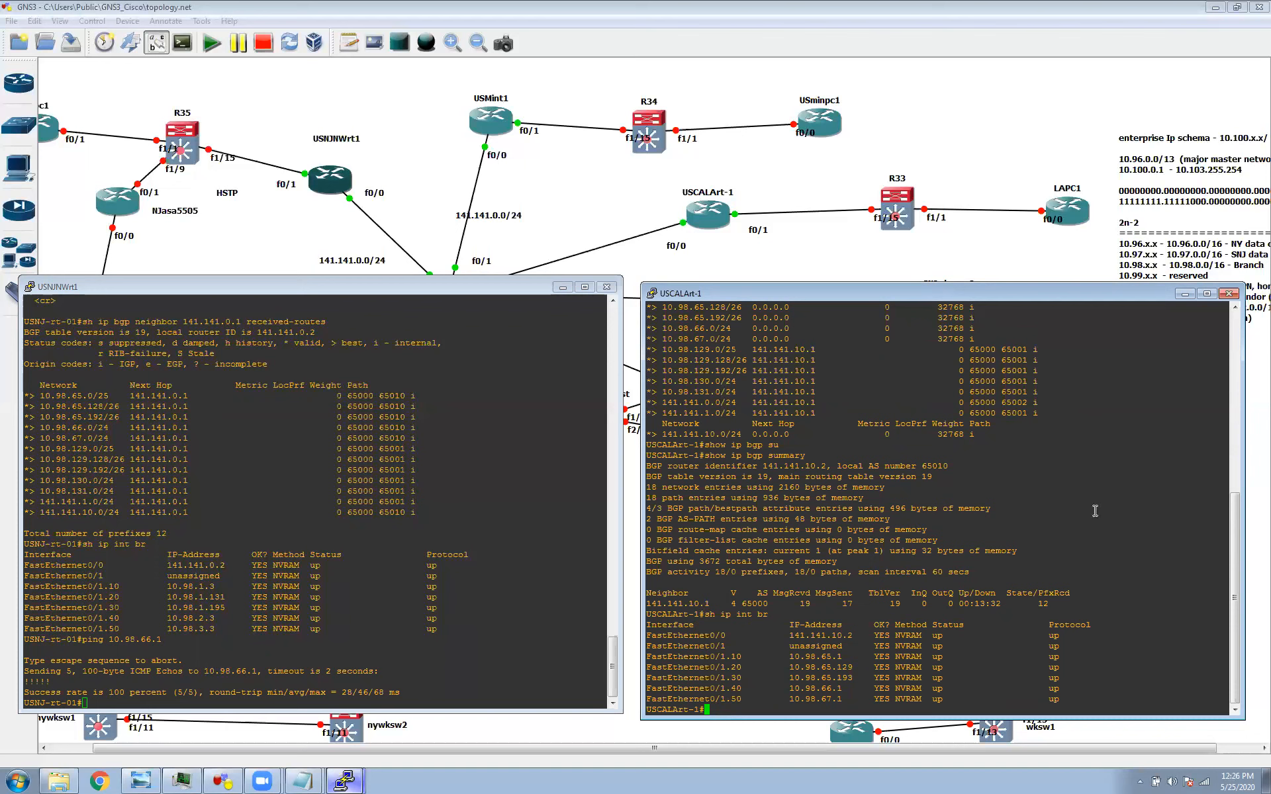
pyautogui.write('clear ip bgp')
pyautogui.write('*')
pyautogui.press('BackSpace')
pyautogui.press('BackSpace')
pyautogui.write('?')
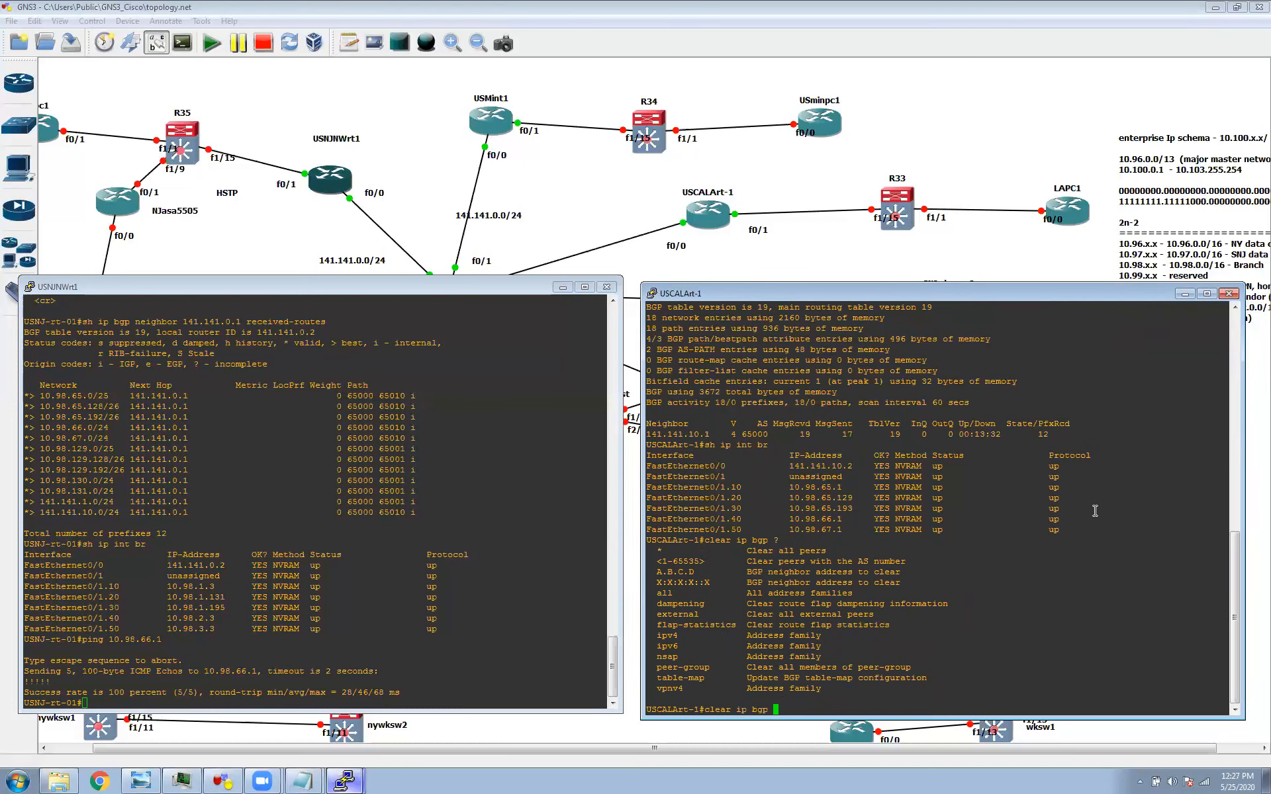
pyautogui.write('*')
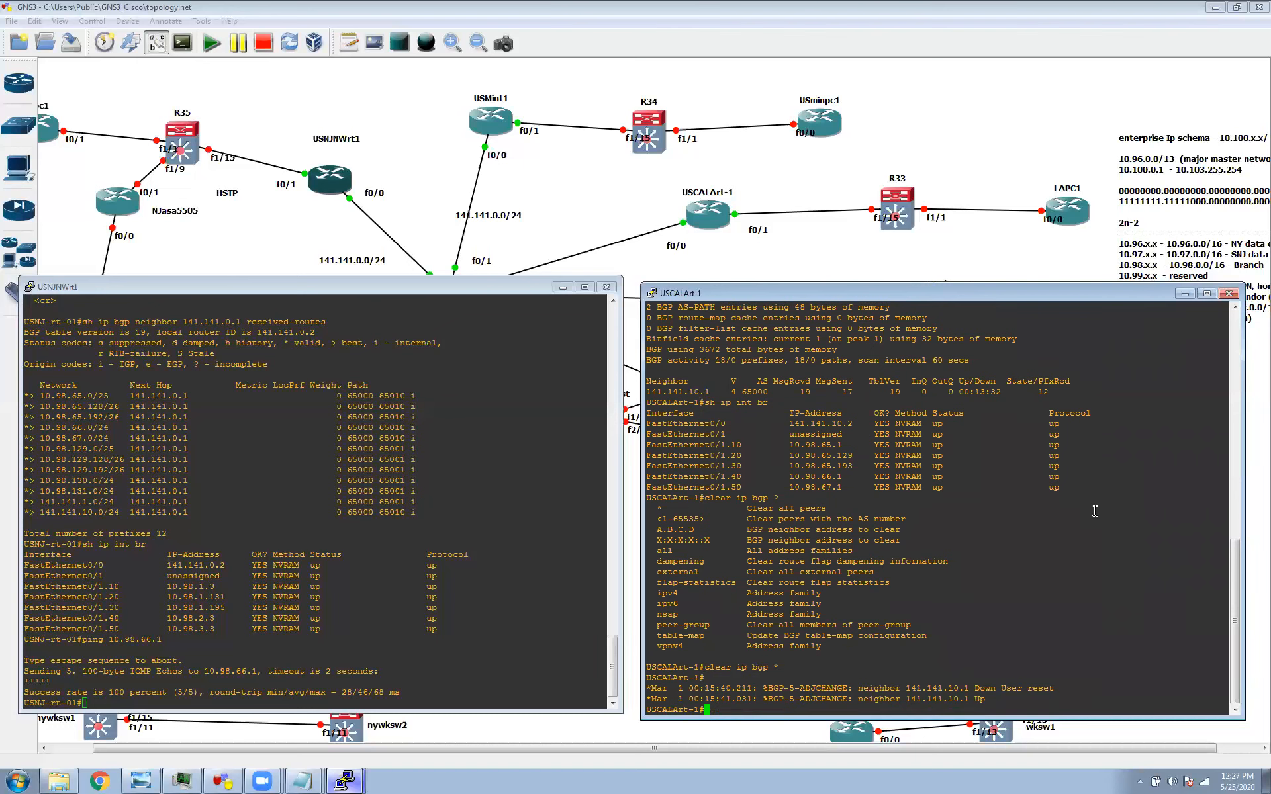
# Run "show ip bgp summary" twice on USCALArt-1 to check the neighbor's state and received prefixes after the reset
pyautogui.write('show ip bgp summary')
pyautogui.press('Return')
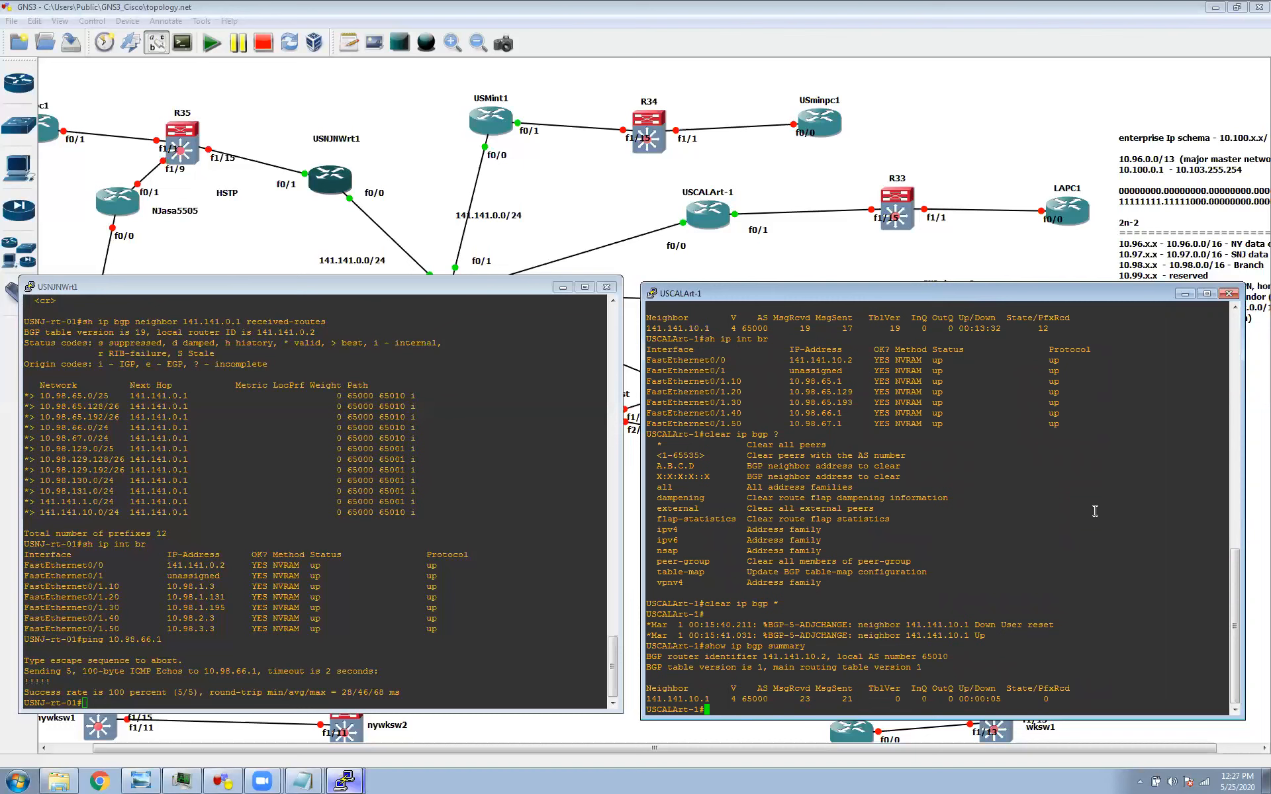
pyautogui.press('Up')
pyautogui.press('Return')
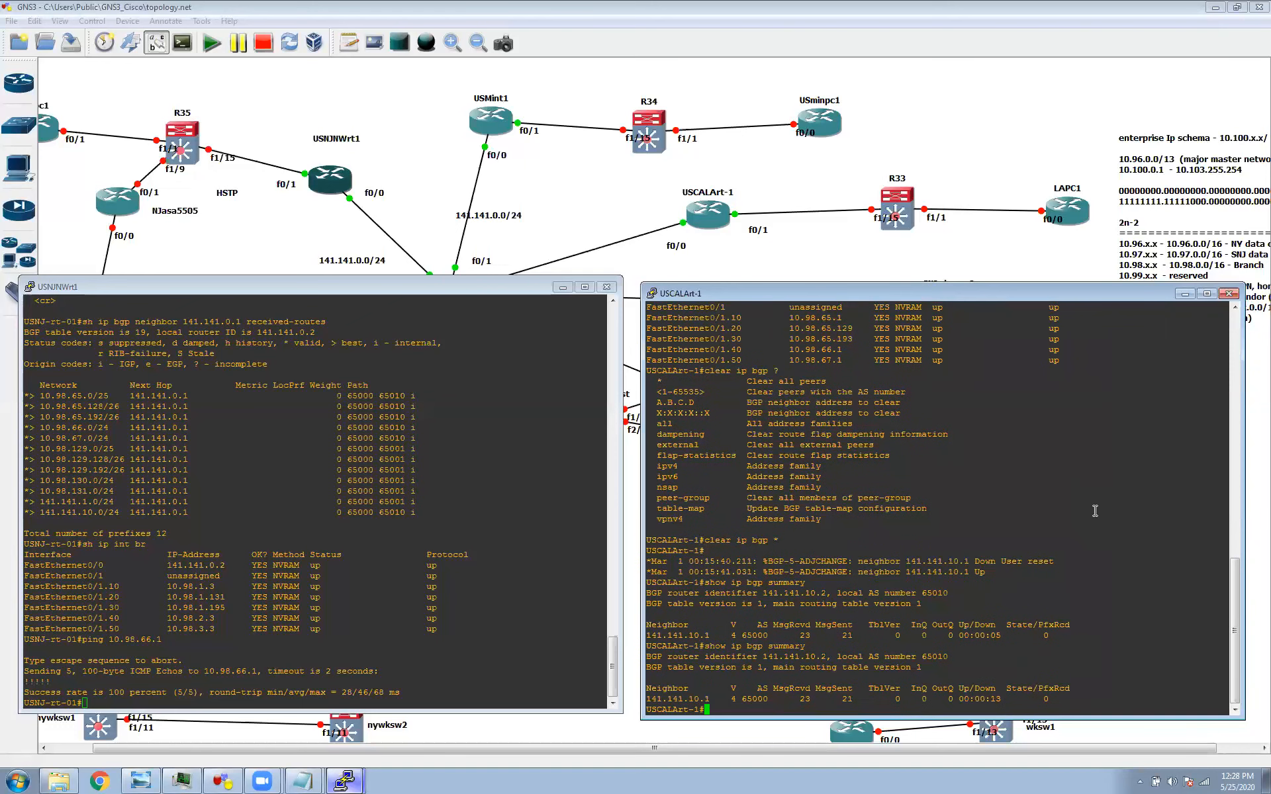
# Repeat the ping to 10.98.66.1 twice from USNJNWrt1 to test reachability after the BGP reset
pyautogui.click(466, 655)
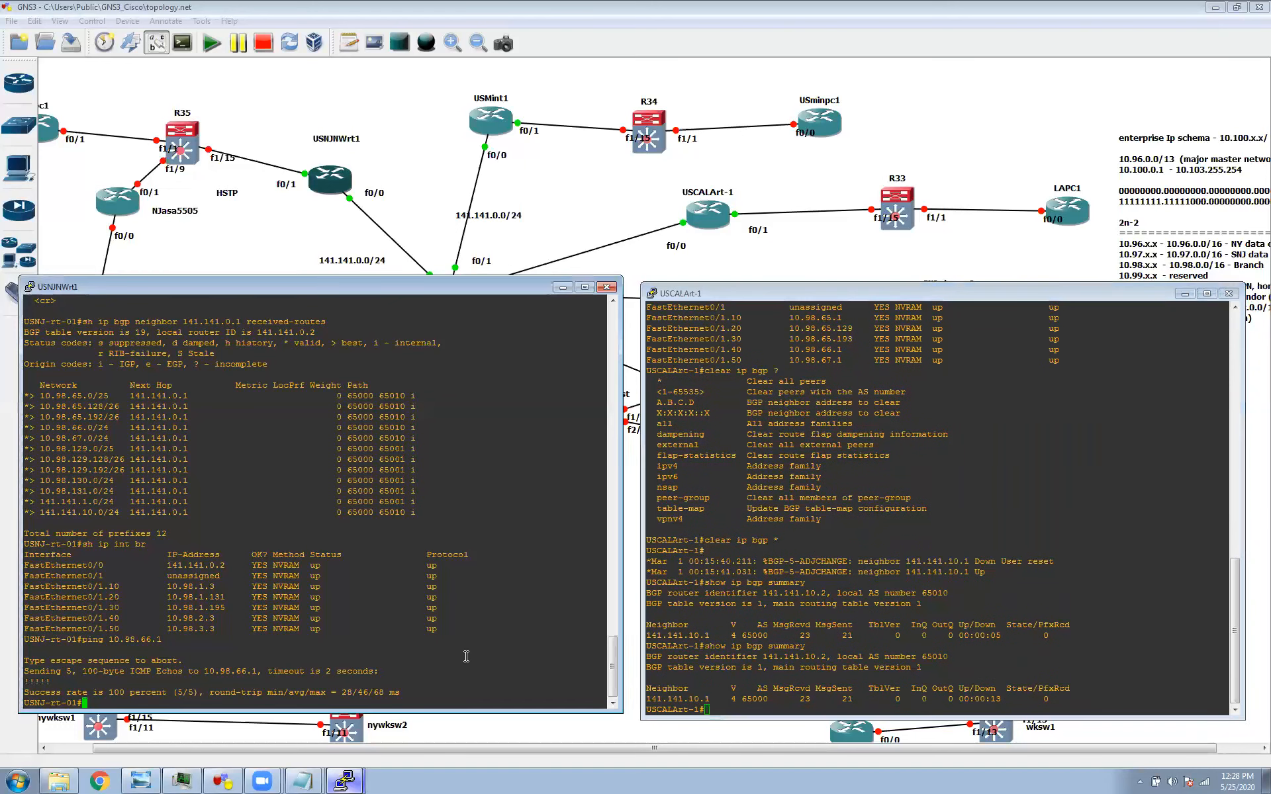
pyautogui.scroll(3, 468, 662)
pyautogui.scroll(-3, 472, 668)
pyautogui.press('Up')
pyautogui.press('Return')
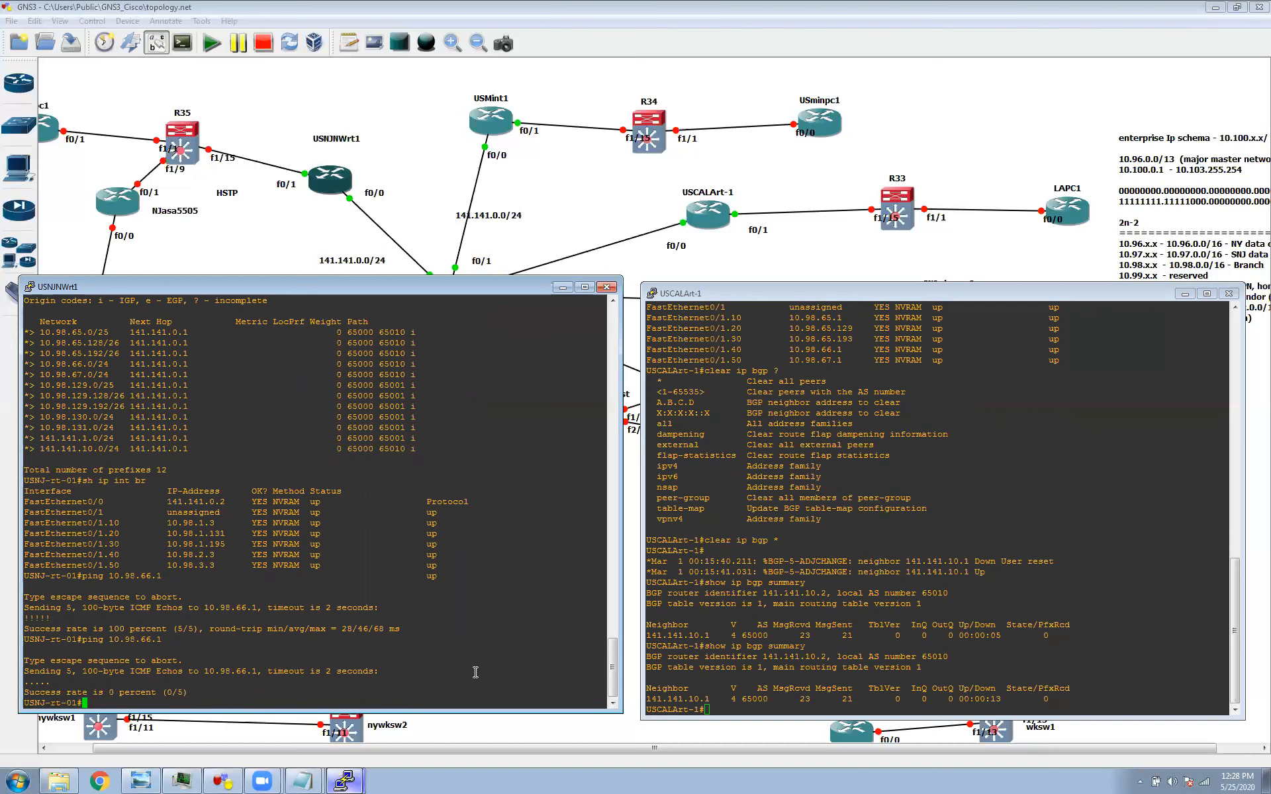
pyautogui.press('Up')
pyautogui.press('Return')
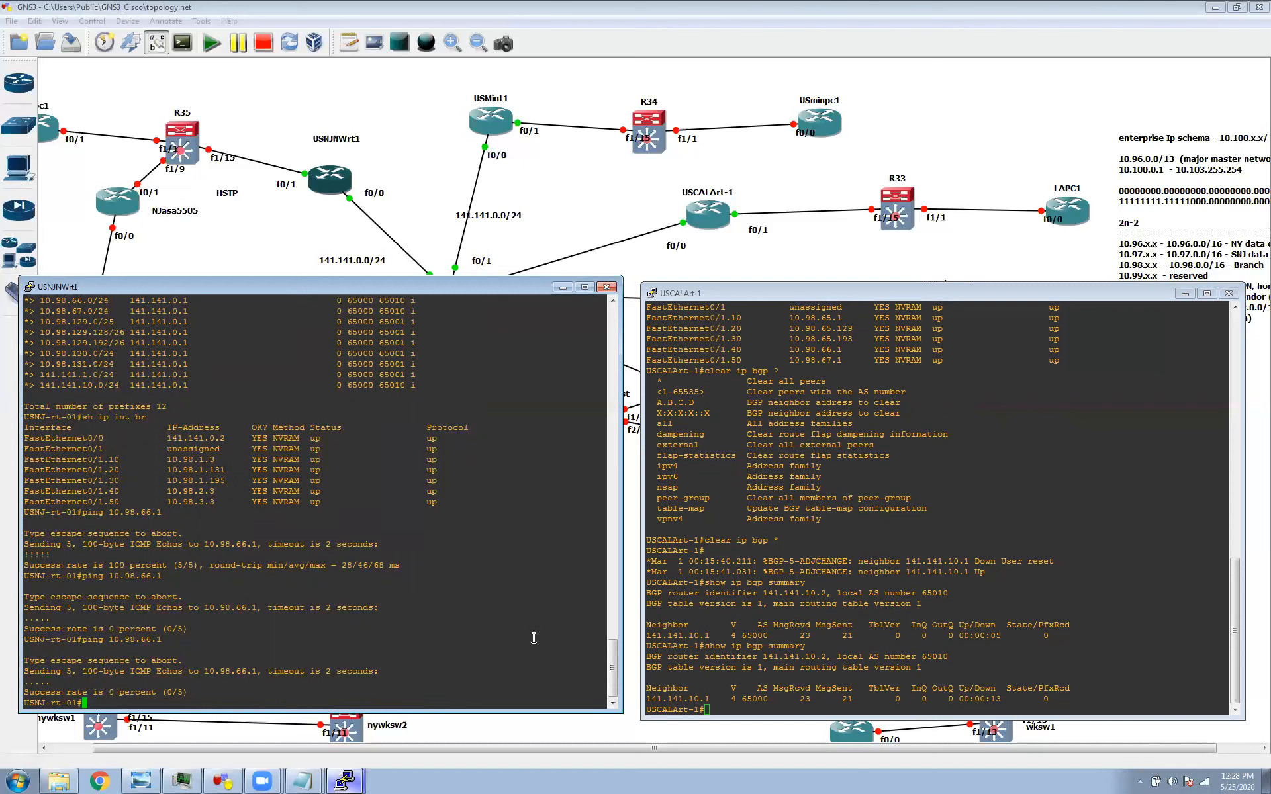
# Highlight the "clear ip bgp" options on USCALArt-1 and display the BGP summary again to check the received prefixes
pyautogui.moveTo(747, 378); pyautogui.dragTo(648, 371)
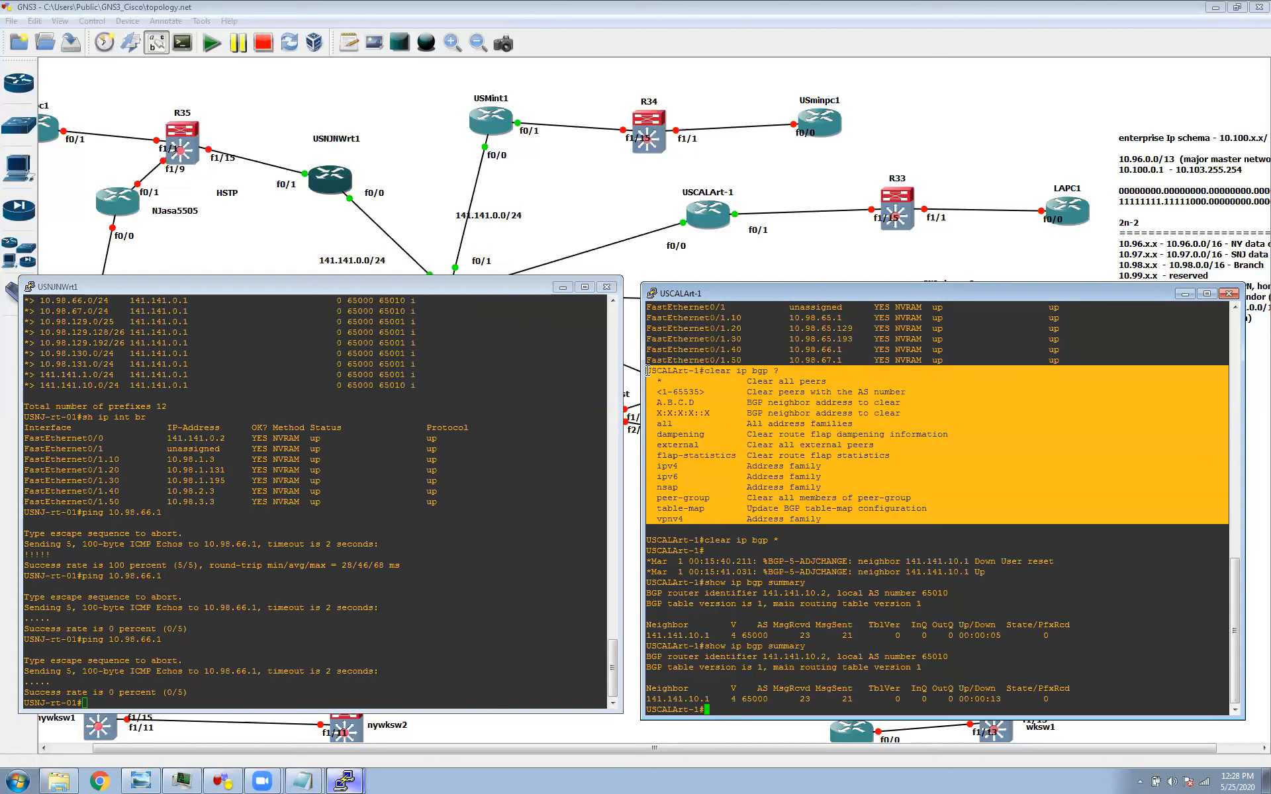
pyautogui.click(945, 375)
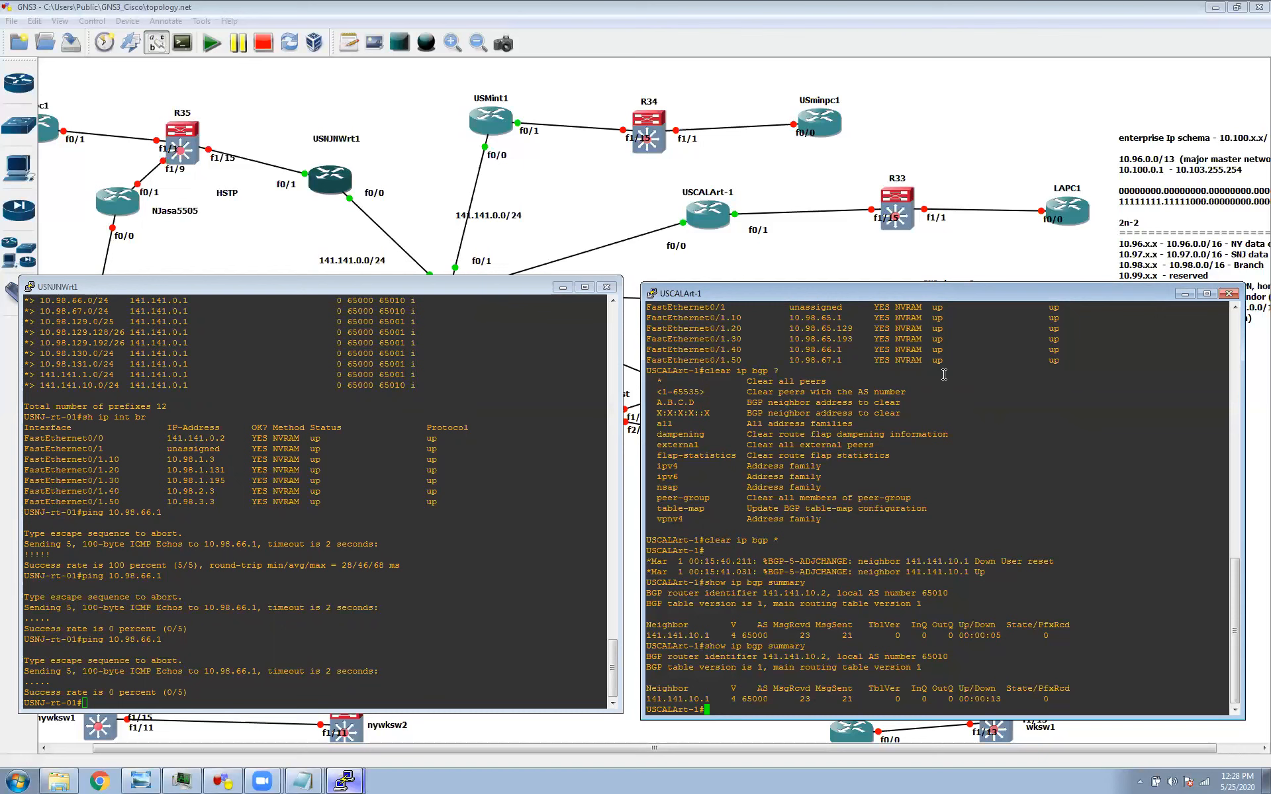
pyautogui.press('Up')
pyautogui.press('Return')
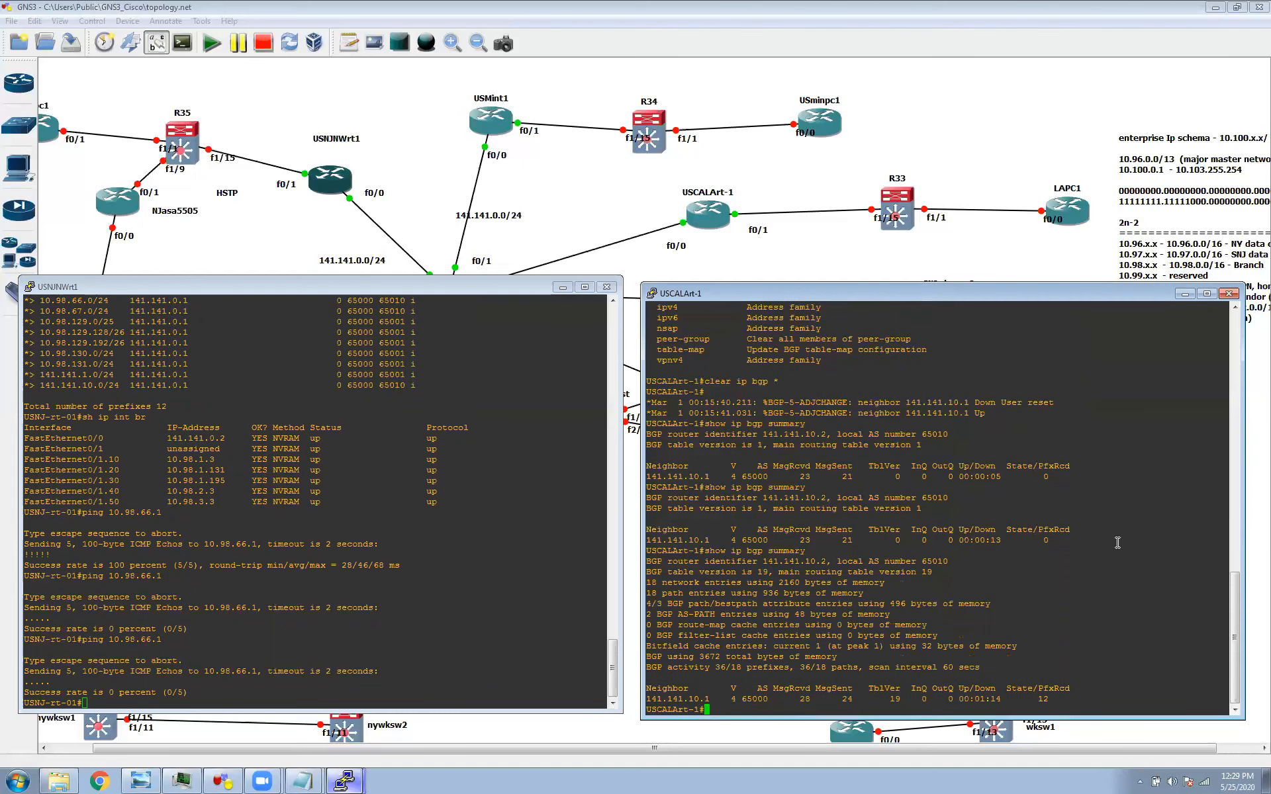
# Ping 10.98.66.1 once more from USNJNWrt1 to retest reachability
pyautogui.moveTo(406, 632); pyautogui.dragTo(406, 634)
pyautogui.press('Up')
pyautogui.press('Return')
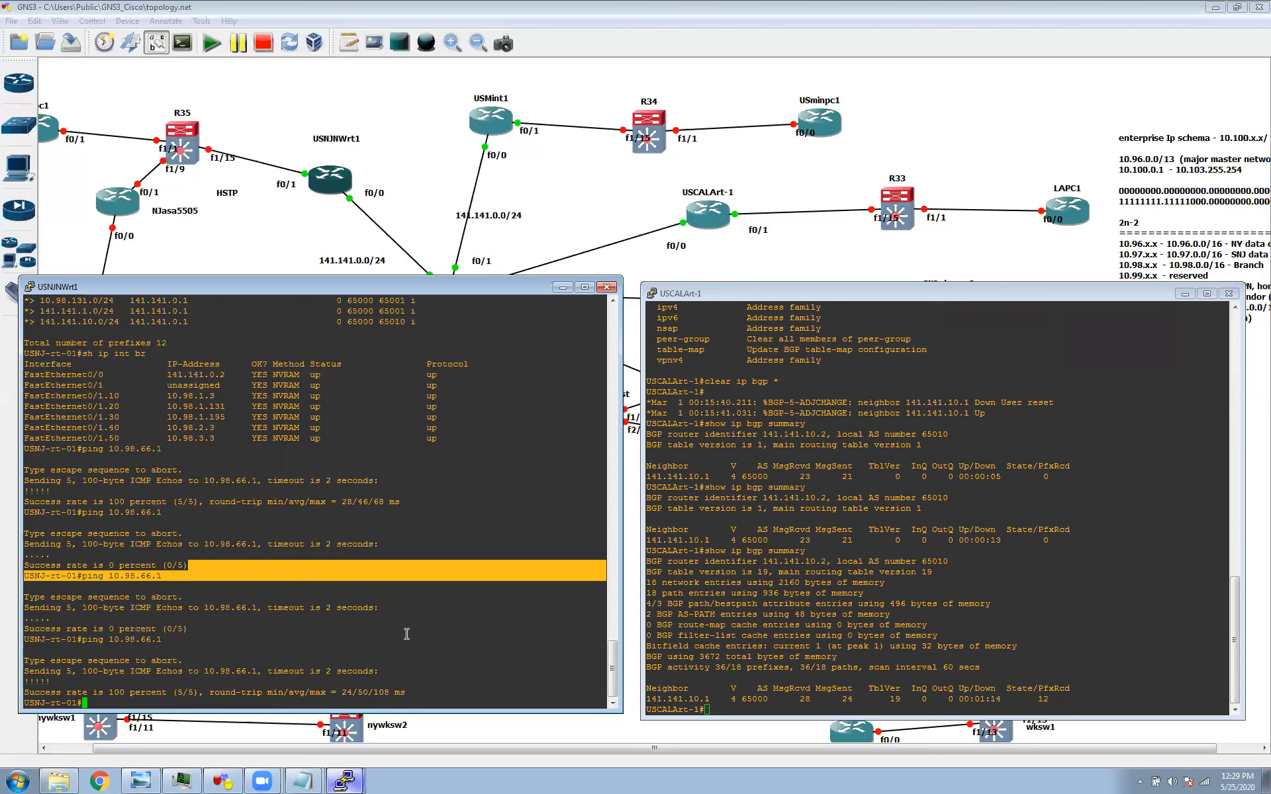
pyautogui.click(409, 627)
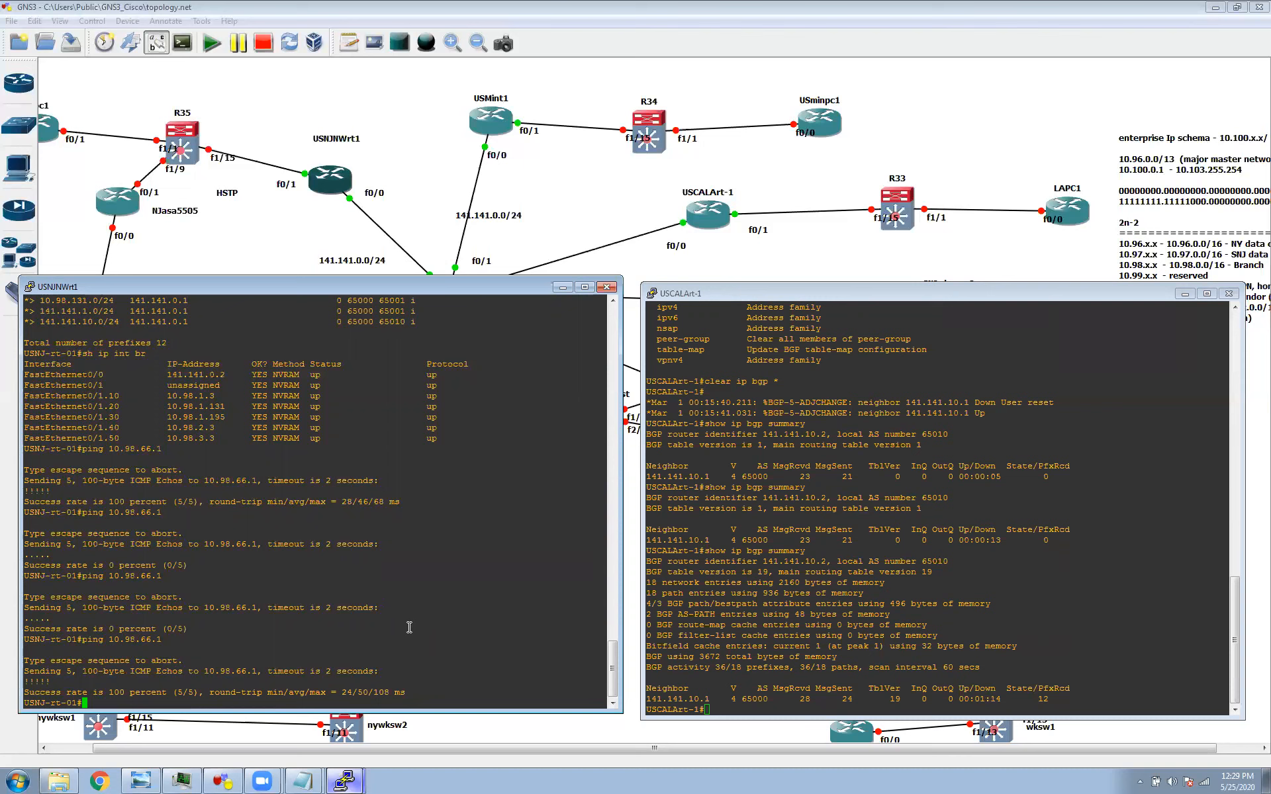
# On USNJNWrt1, list the options available after "clear ip bgp", "clear ip bgp *", "clear ip bgp * soft" and "clear ip bgp * soft in"
pyautogui.write('clear ip bgp ?')
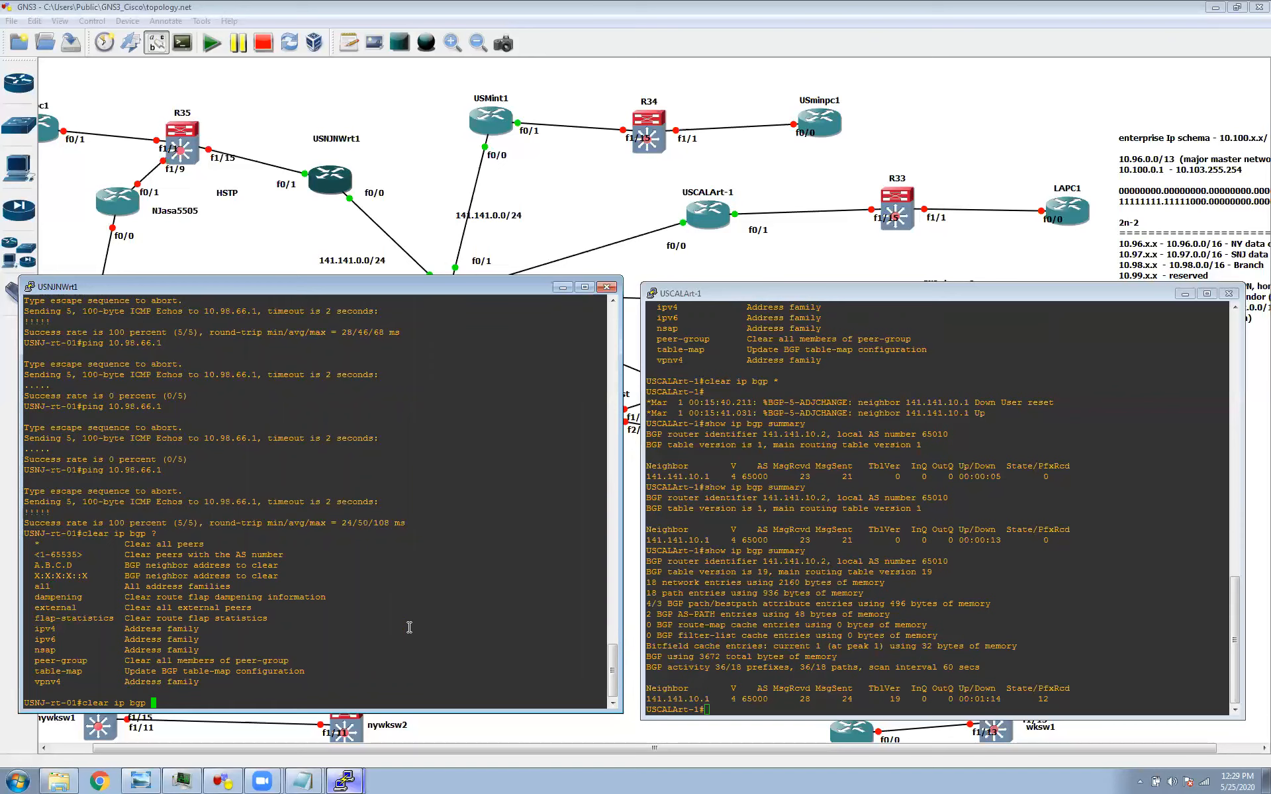
pyautogui.write('* ?')
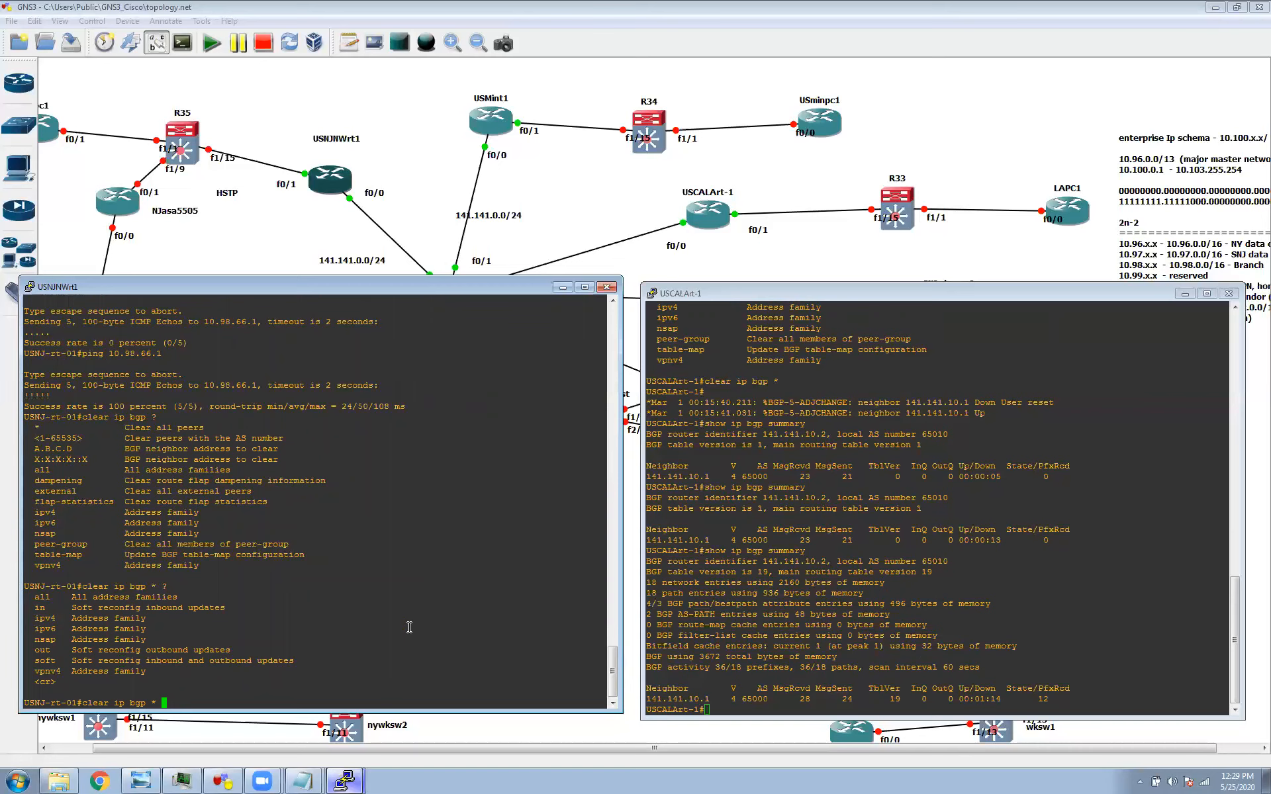
pyautogui.write('soft ?')
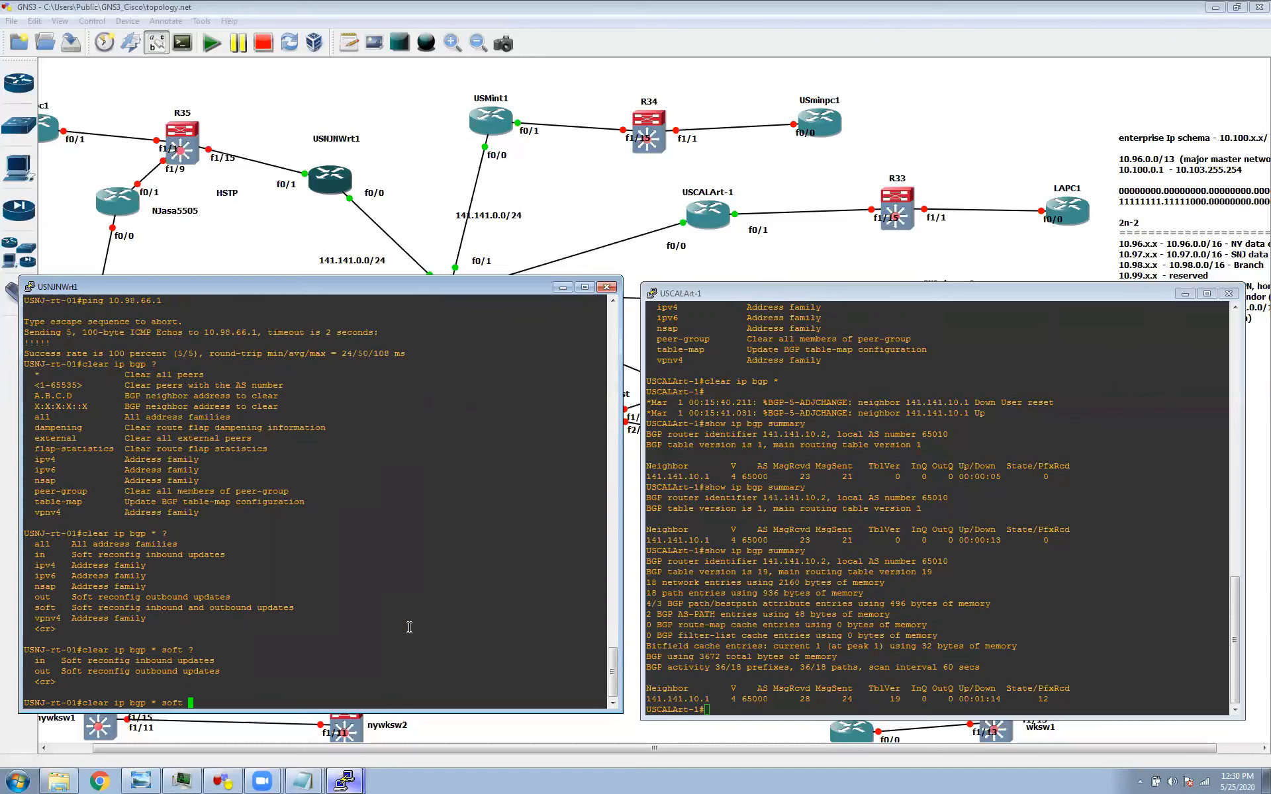
pyautogui.write('in ?')
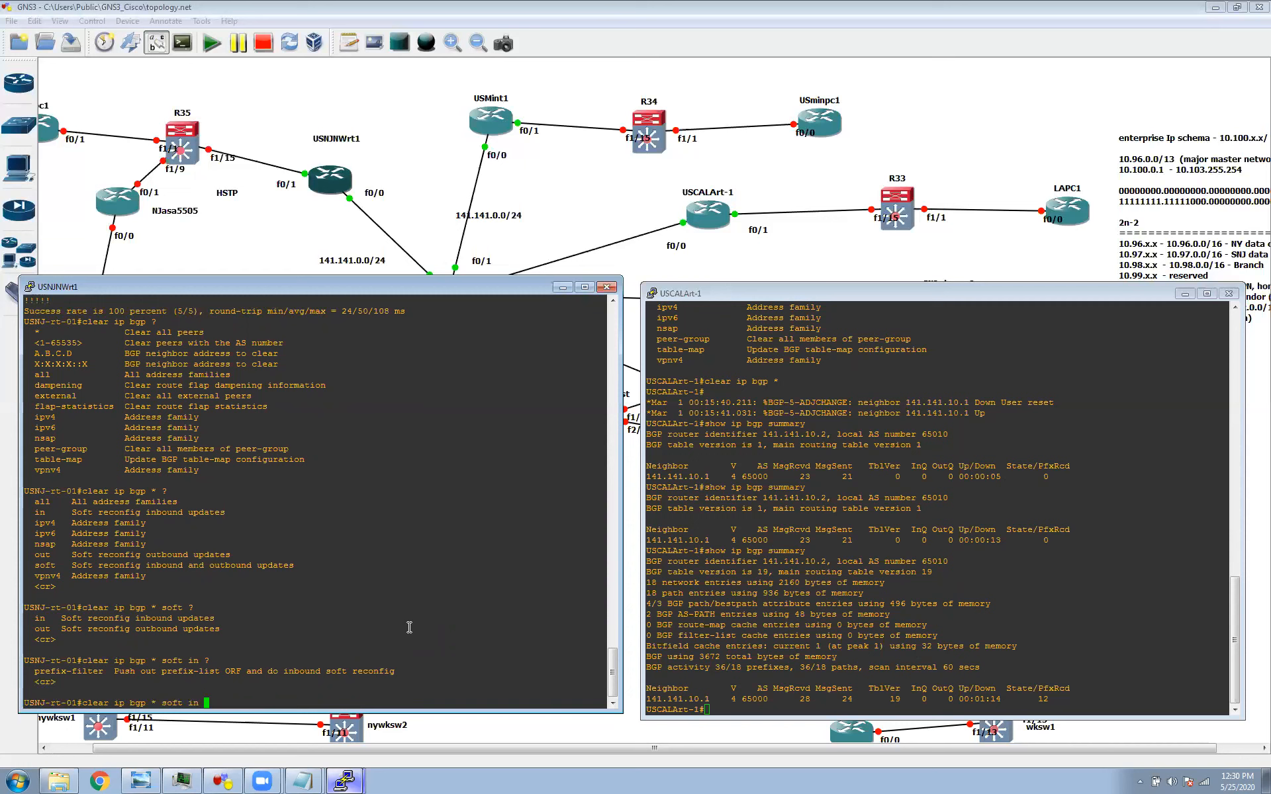
# Run "clear ip bgp * soft" on USNJNWrt1 to soft-reset all of its BGP peers
pyautogui.press('BackSpace')
pyautogui.press('BackSpace')
pyautogui.press('BackSpace')
pyautogui.press('BackSpace')
pyautogui.press('Return')
# Display the BGP summary twice on USNJNWrt1 to check the neighbor uptime and received prefixes
pyautogui.write('sh ip b')
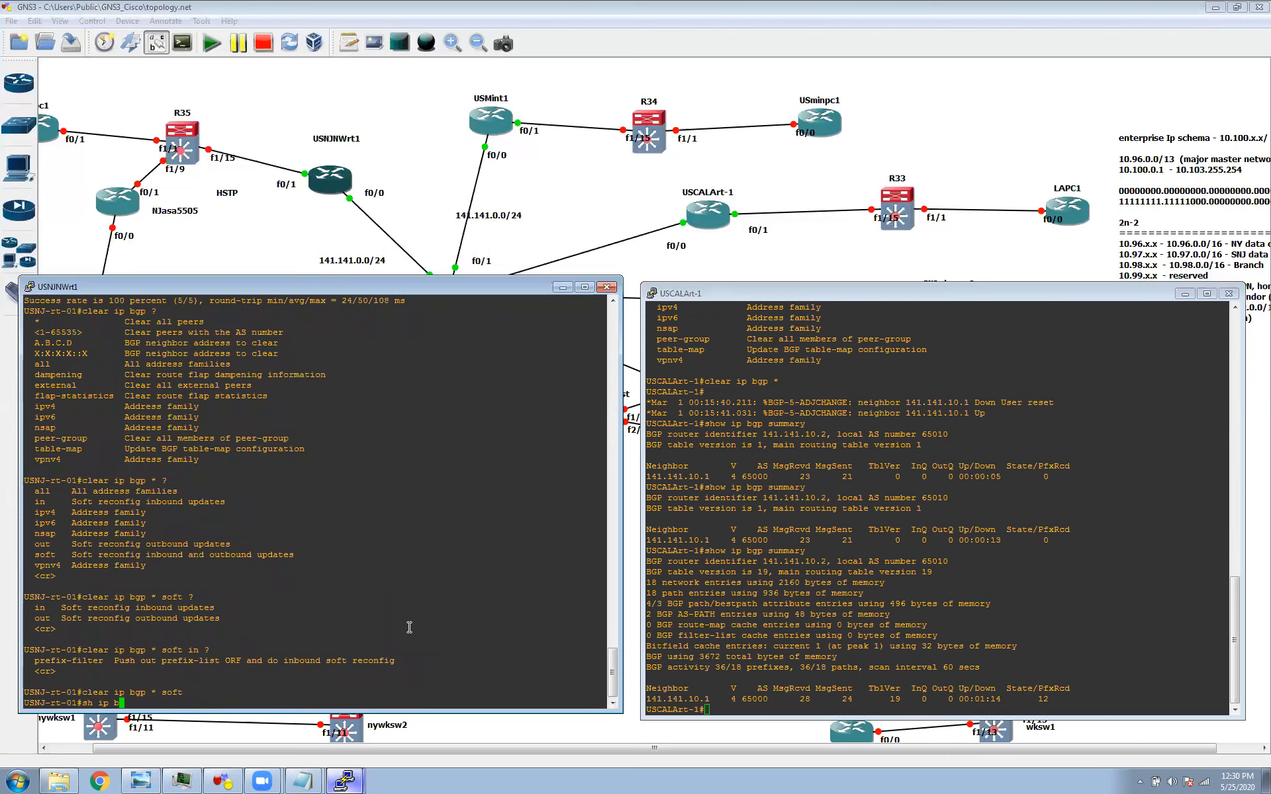
pyautogui.write('gp summary')
pyautogui.press('Return')
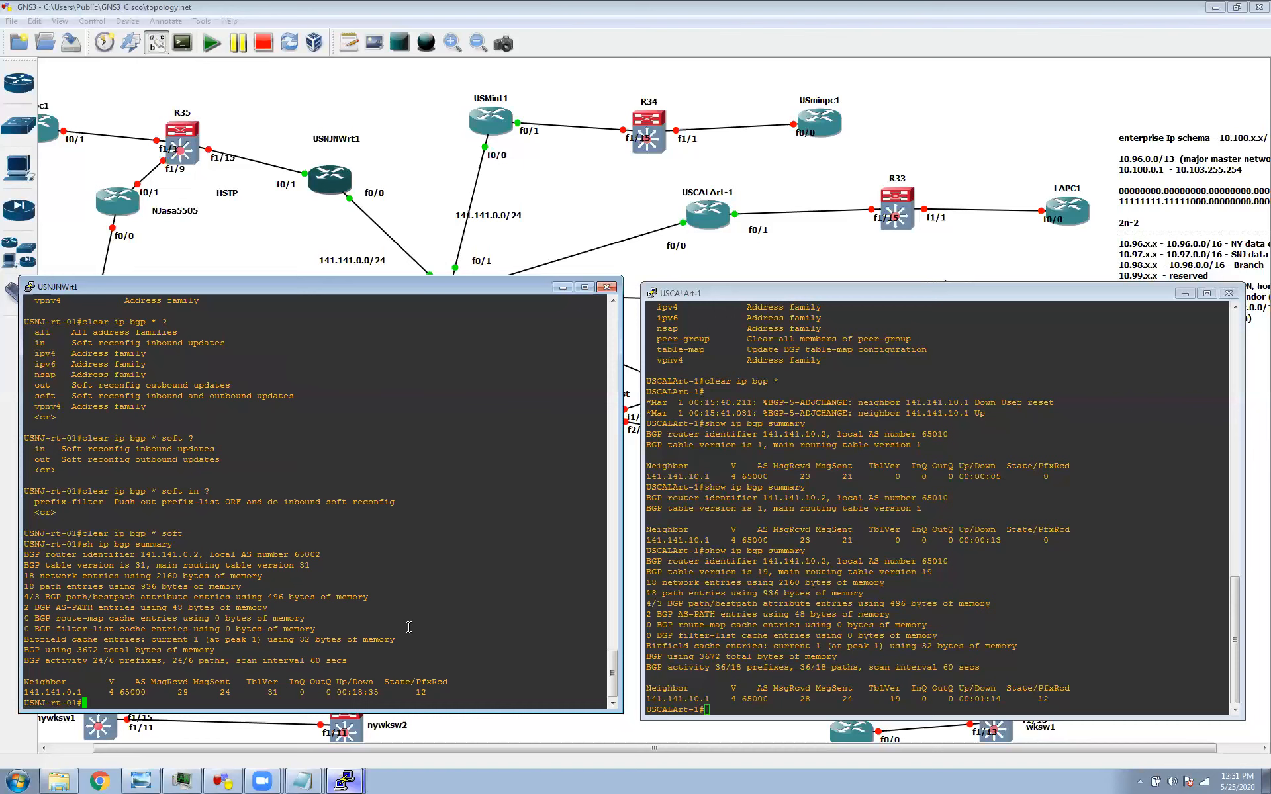
pyautogui.press('Up')
pyautogui.press('Return')
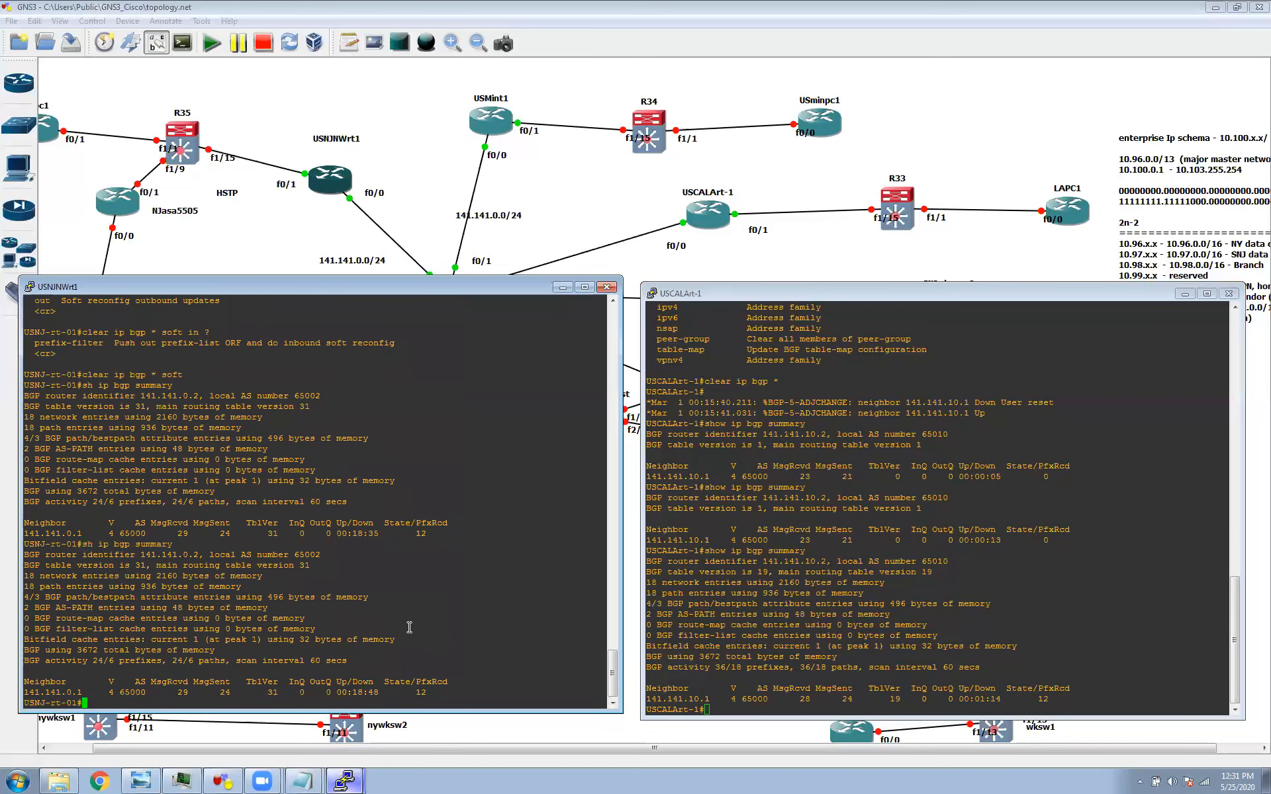
# Repeat the "clear ip bgp * soft" reset on USNJNWrt1 and check the BGP summary again
pyautogui.press('Up')
pyautogui.press('Up')
pyautogui.press('Return')
pyautogui.press('Up')
pyautogui.press('Up')
pyautogui.press('Return')
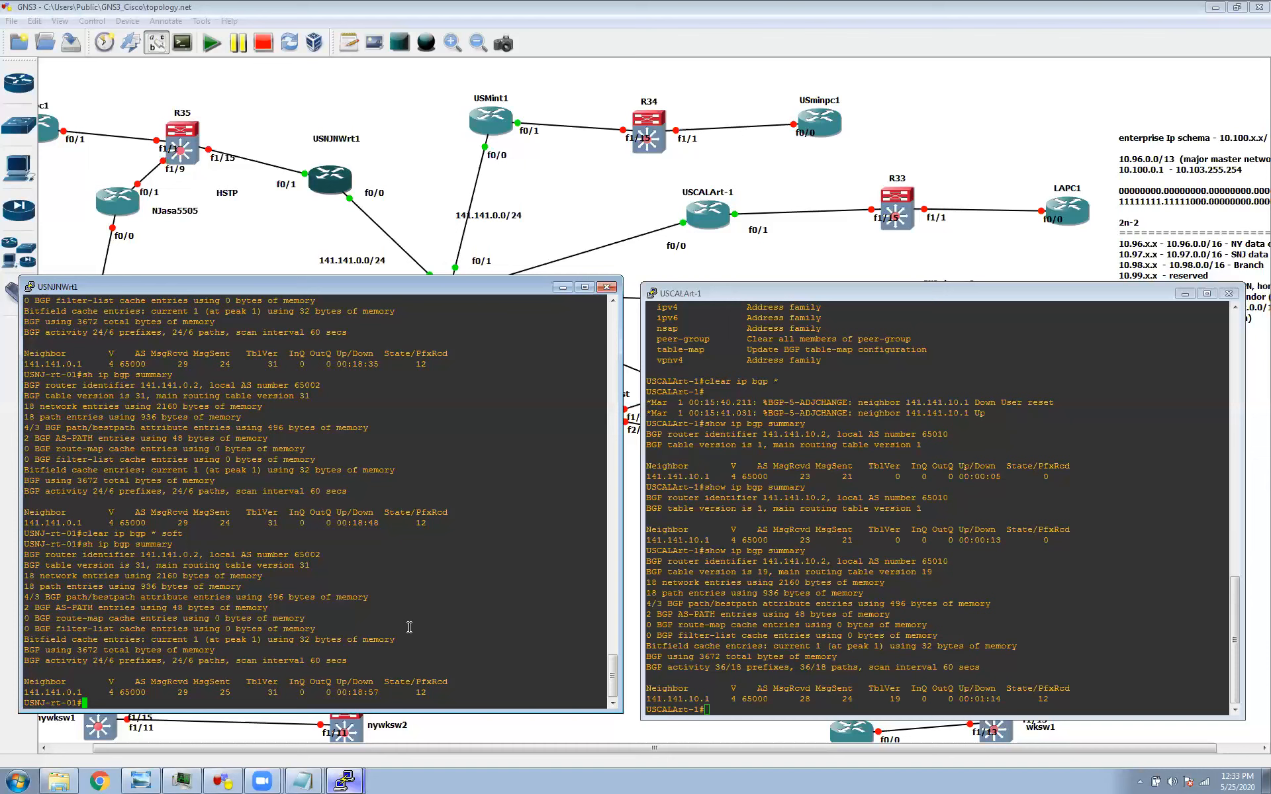
# Display the router bgp section of the running configuration on USNJNWrt1
pyautogui.write('sh run | section router g')
pyautogui.write('gp')
pyautogui.press('Return')
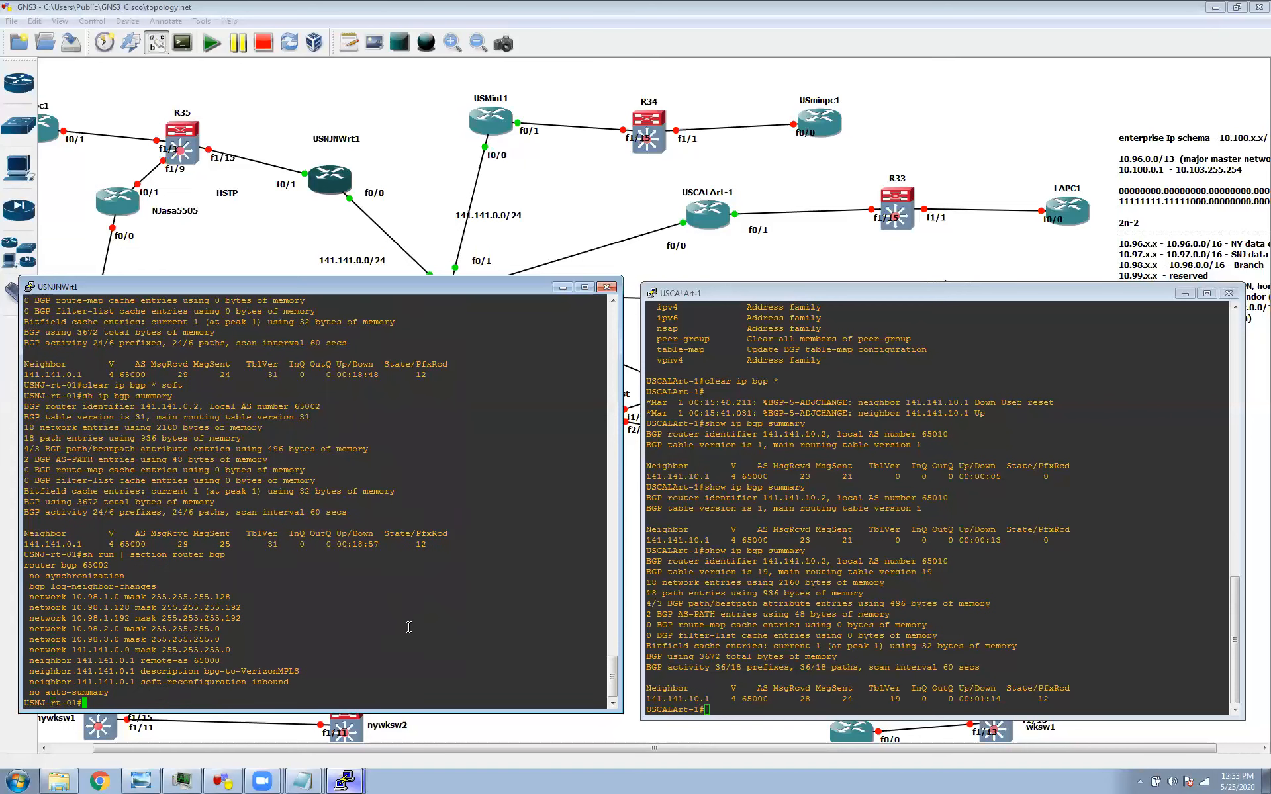
# Reuse the "sh run | section router bgp" command on USCALArt-1 and enlarge its console window slightly
pyautogui.click(977, 543)
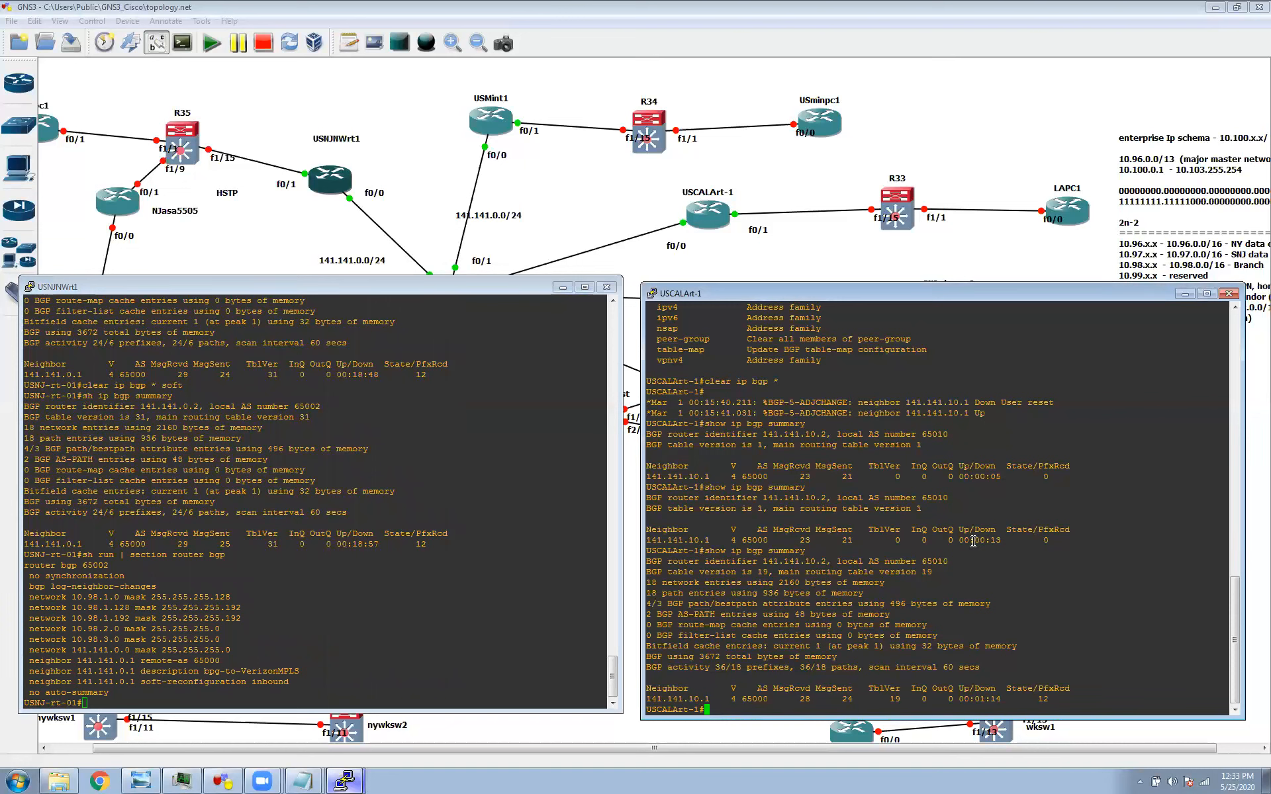
pyautogui.moveTo(83, 555); pyautogui.dragTo(268, 556)
pyautogui.rightClick(1007, 607)
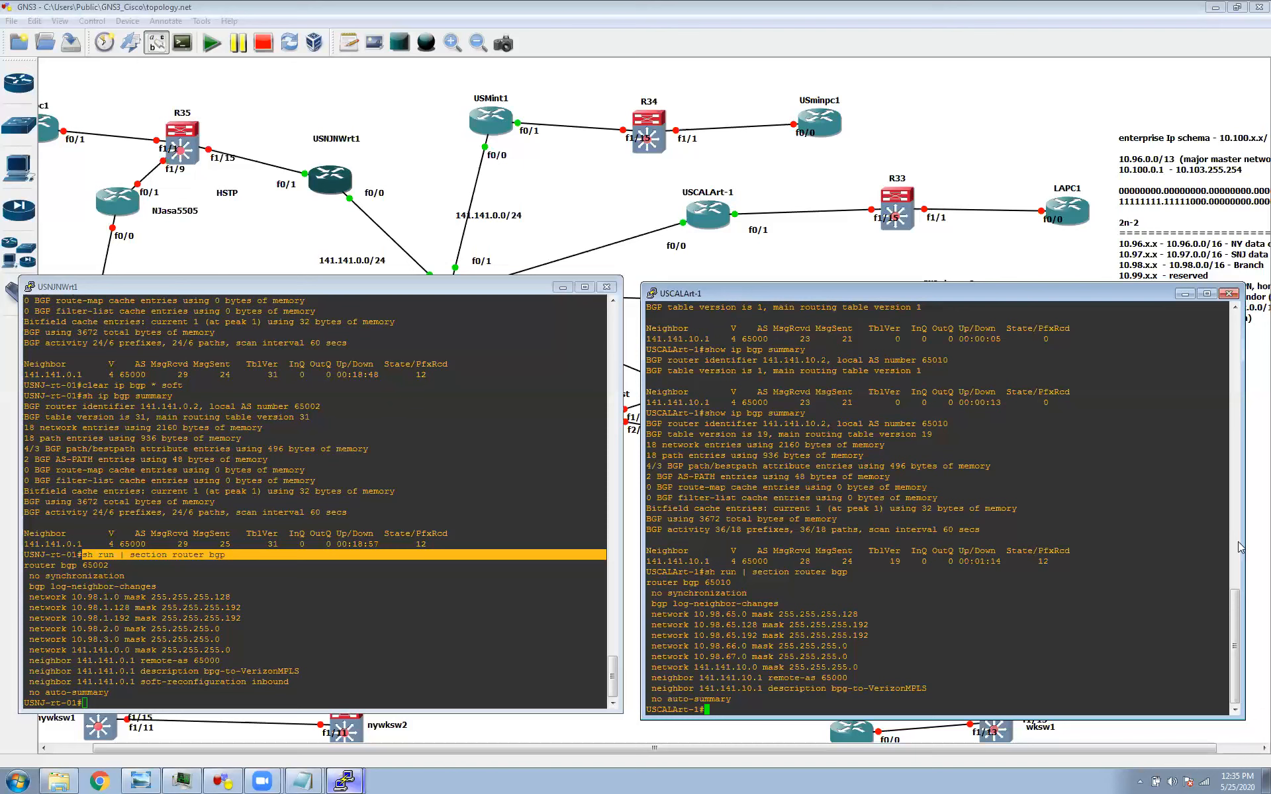
pyautogui.moveTo(812, 281); pyautogui.dragTo(813, 270)
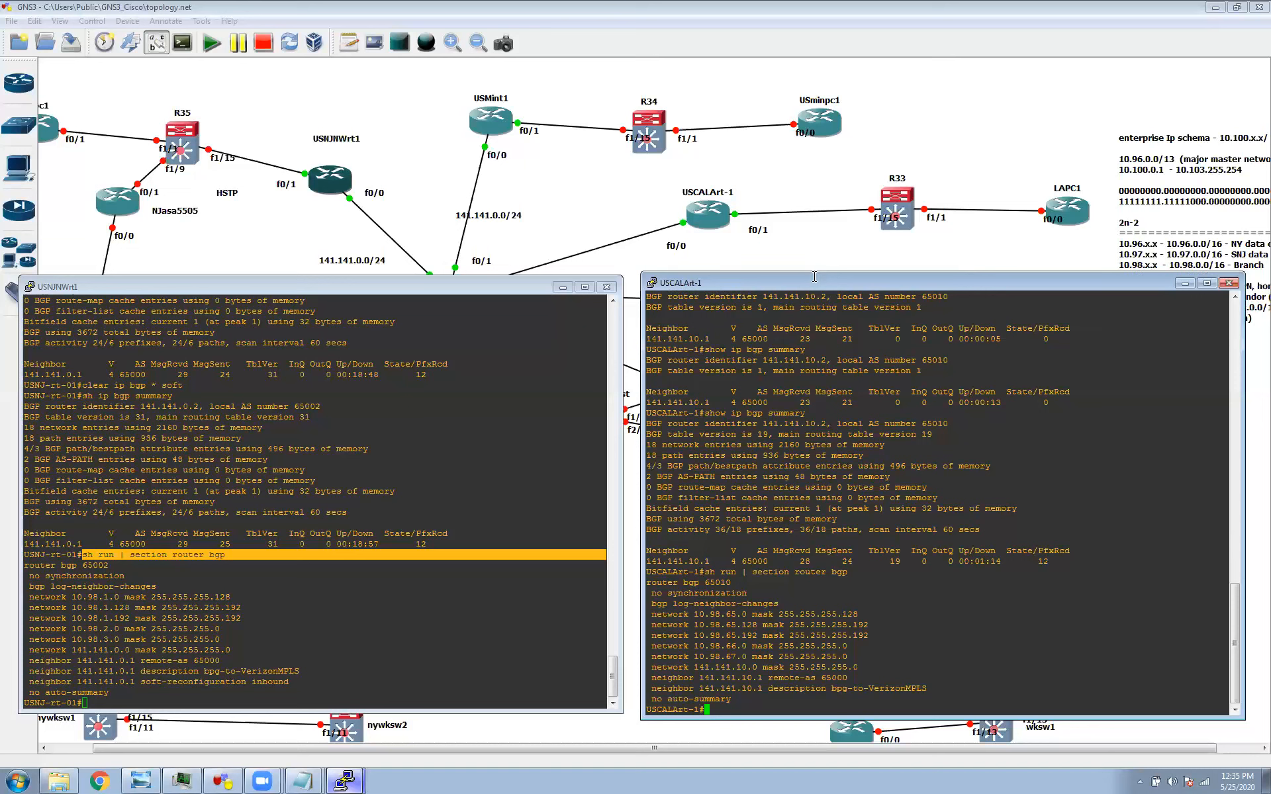
# Run "sh run | section router bgp" again on USNJNWrt1
pyautogui.click(587, 713)
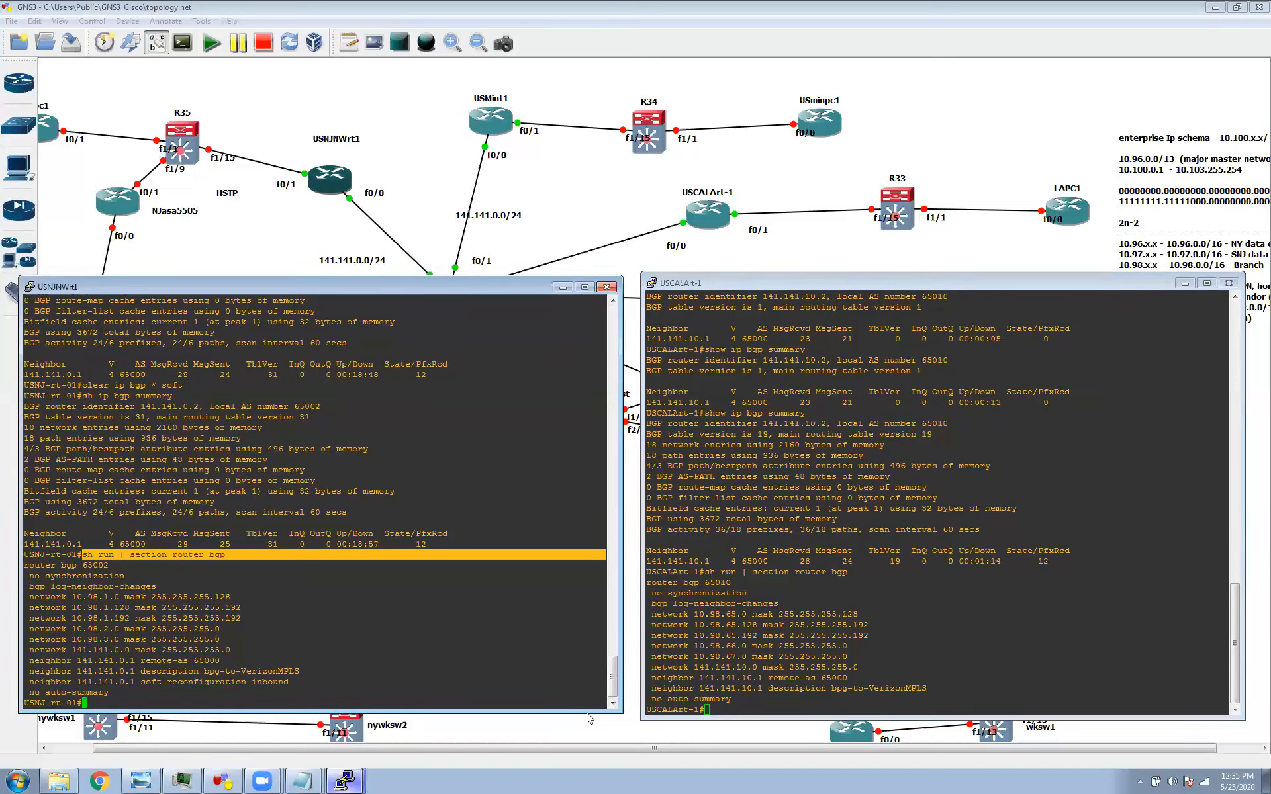
pyautogui.click(450, 626)
pyautogui.rightClick(450, 626)
pyautogui.press('Return')
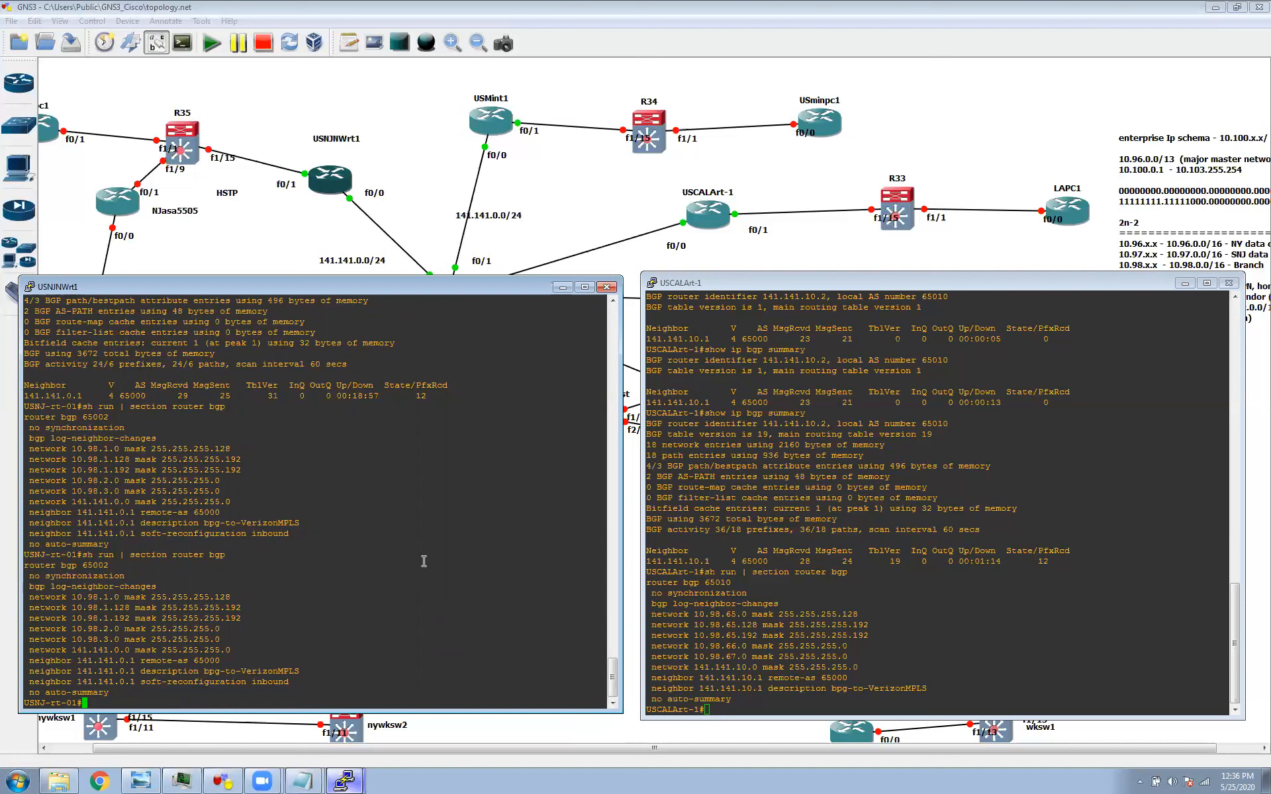
pyautogui.write('no n')
pyautogui.press('BackSpace')
pyautogui.press('BackSpace')
pyautogui.press('BackSpace')
pyautogui.press('BackSpace')
# Copy the router bgp 65002 configuration from USNJNWrt1 into a new Notepad document placed beside the console
pyautogui.click(302, 780)
pyautogui.rightClick(302, 779)
pyautogui.click(280, 729)
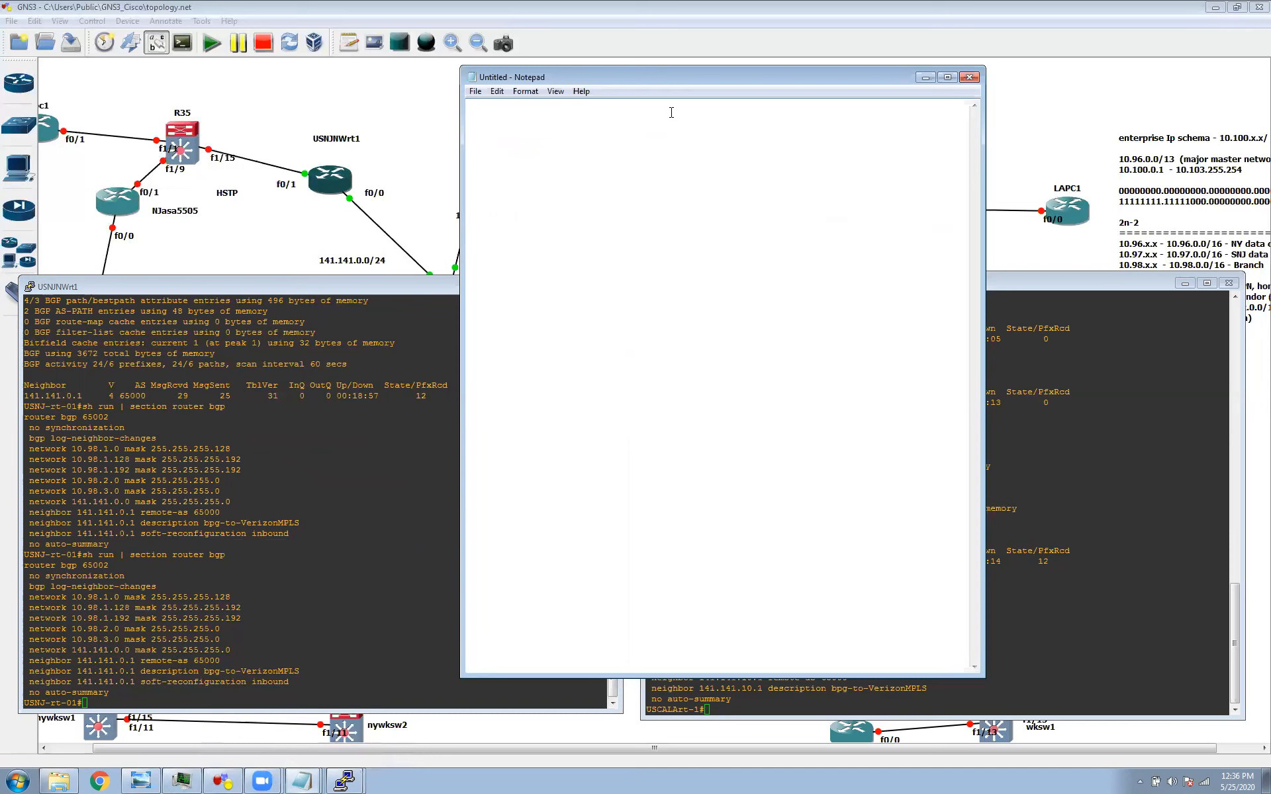
pyautogui.moveTo(669, 78); pyautogui.dragTo(922, 105)
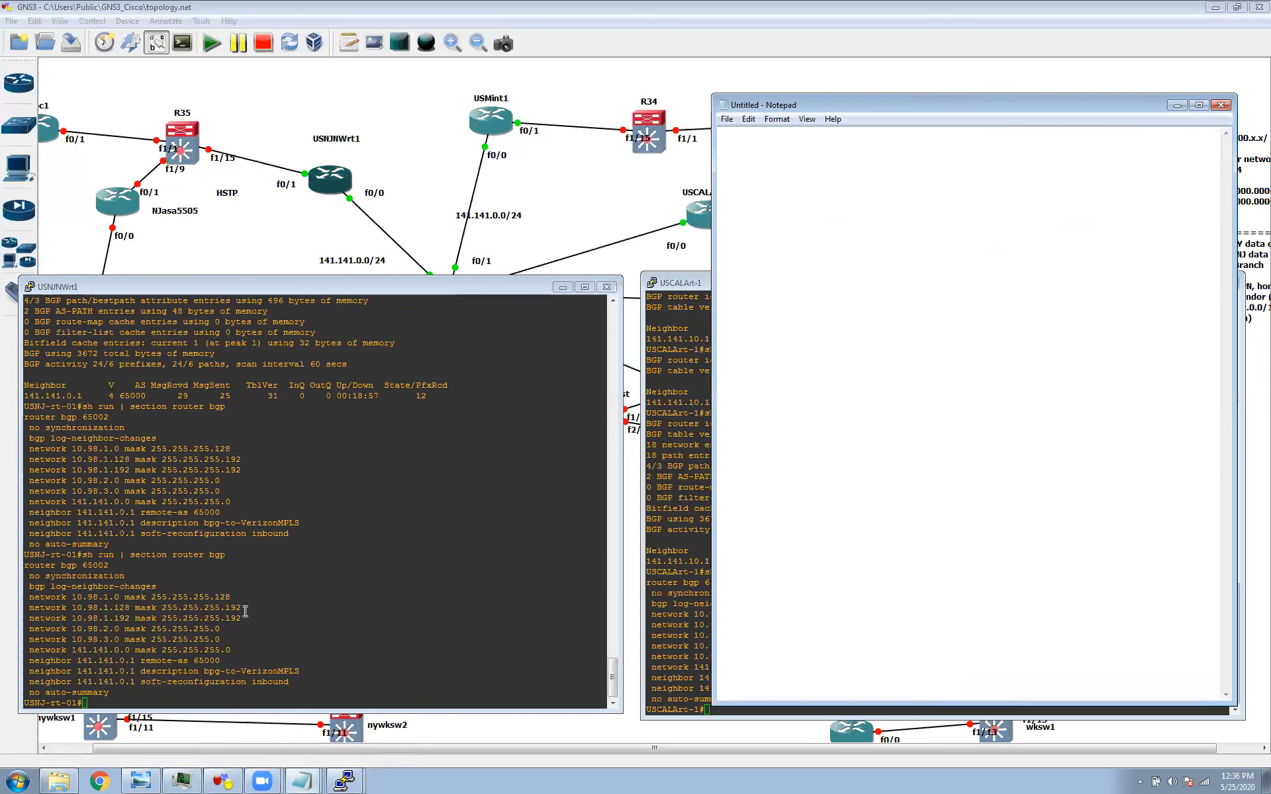
pyautogui.moveTo(25, 569); pyautogui.dragTo(108, 691)
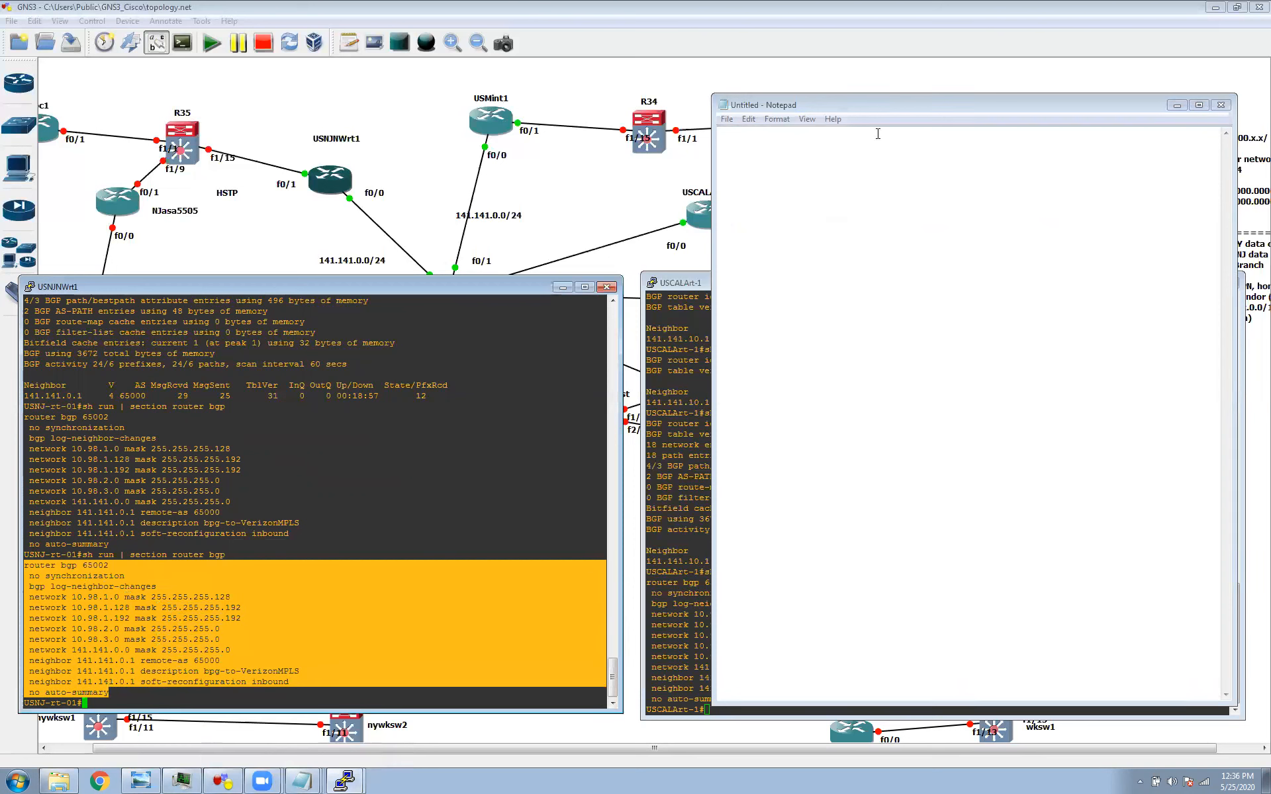
pyautogui.click(738, 140)
pyautogui.write('router bgp 65002  no synchronization  bgp log-neighbor-changes  network 10.98.1.0 mask 255.255.255.128  network 10.98.1.128 mask 255.255.255.192  network 10.98.1.192 mask 255.255.255.192  network 10.98.2.0 mask 255.255.255.0  network 10.98.3.0 mask 255.255.255.0  network 141.141.0.0 mask 255.255.255.0  neighbor 141.141.0.1 remote-as 65000  neighbor 141.141.0.1 description bpg-to-VerizonMPLS  neighbor 141.141.0.1 soft-reconfiguration inbound  no auto-summary')
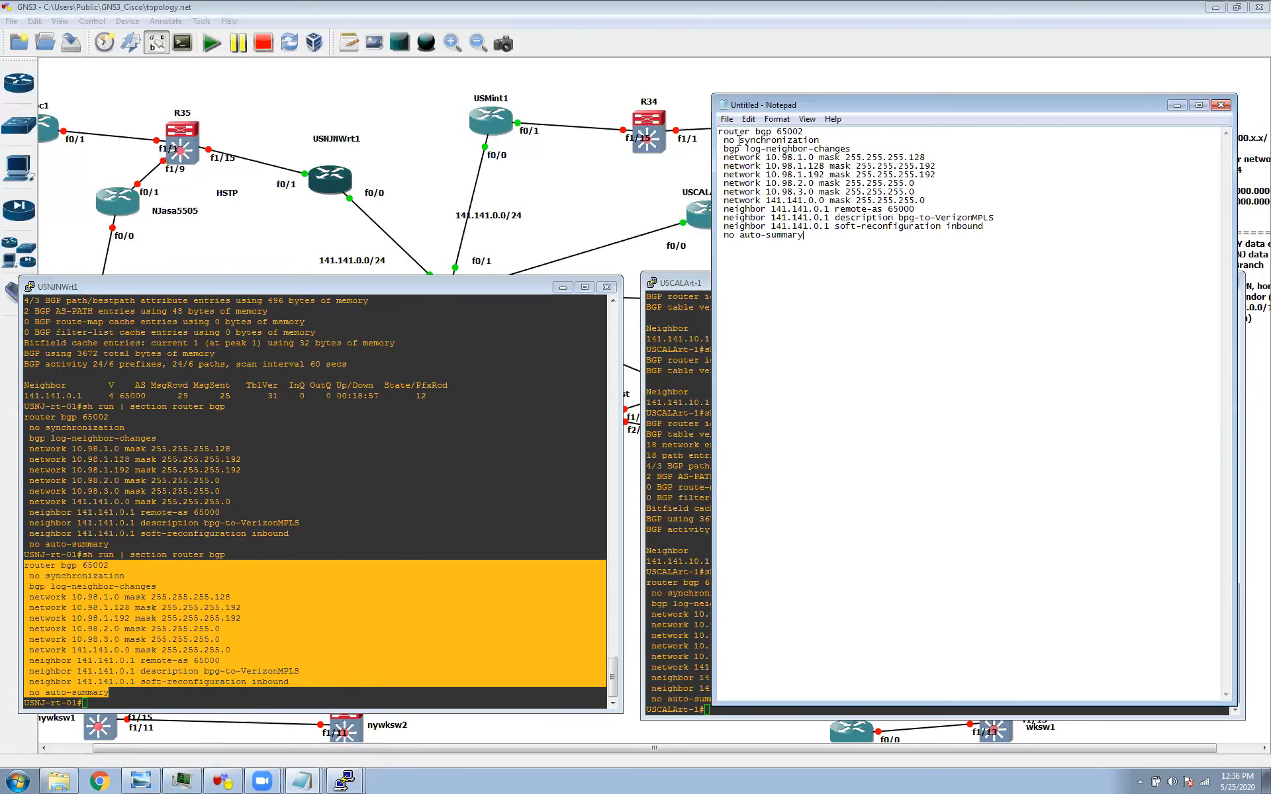
pyautogui.press('Return')
pyautogui.press('Return')
pyautogui.write('no net')
pyautogui.write('work')
pyautogui.press('BackSpace')
pyautogui.press('BackSpace')
pyautogui.press('BackSpace')
pyautogui.press('BackSpace')
pyautogui.press('BackSpace')
pyautogui.press('BackSpace')
pyautogui.press('BackSpace')
pyautogui.press('BackSpace')
pyautogui.press('BackSpace')
pyautogui.press('BackSpace')
pyautogui.write('no network')
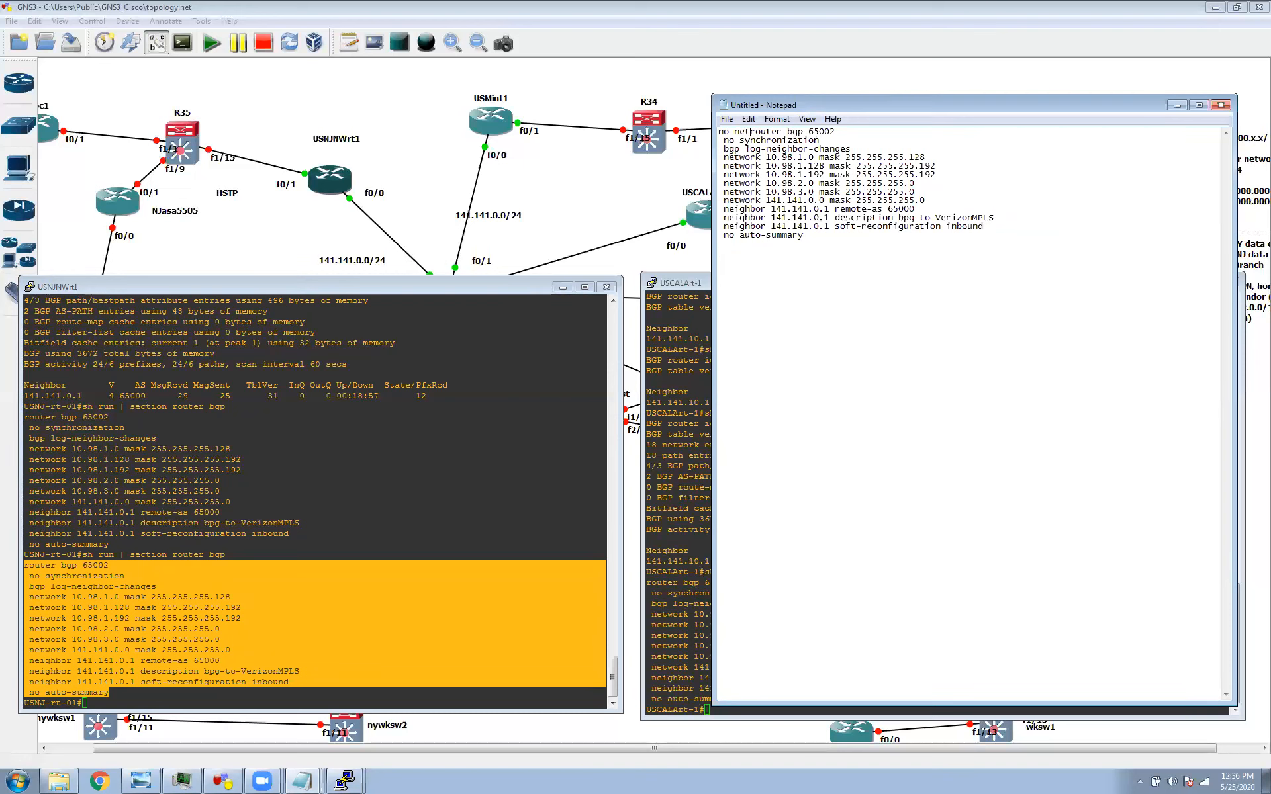
pyautogui.press('BackSpace')
pyautogui.press('BackSpace')
pyautogui.press('BackSpace')
pyautogui.press('BackSpace')
pyautogui.press('BackSpace')
pyautogui.press('BackSpace')
pyautogui.press('BackSpace')
pyautogui.press('BackSpace')
pyautogui.press('BackSpace')
pyautogui.press('BackSpace')
pyautogui.click(139, 702)
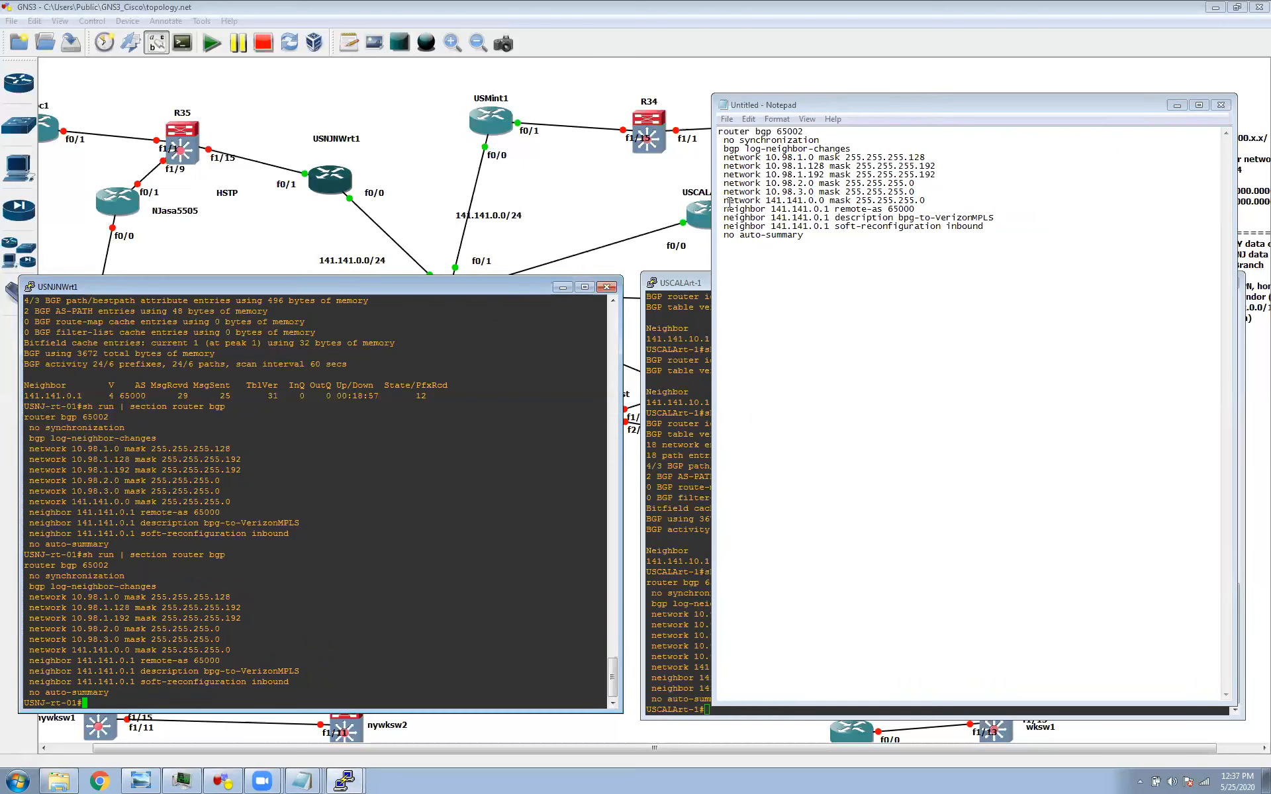
# Prefix the Notepad network lines for 10.98.1.0, 10.98.1.128, 10.98.1.192 and 10.98.2.0 with "no"
pyautogui.click(723, 166)
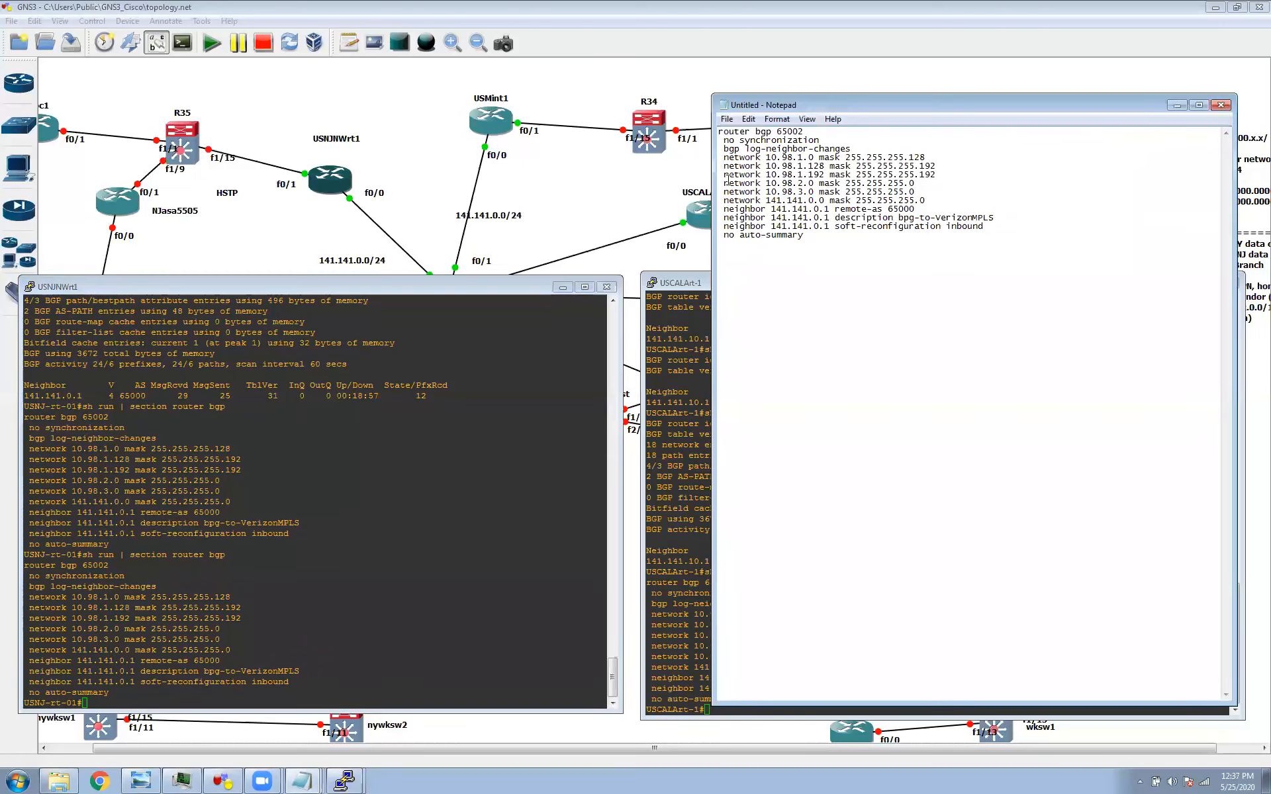
pyautogui.write('no')
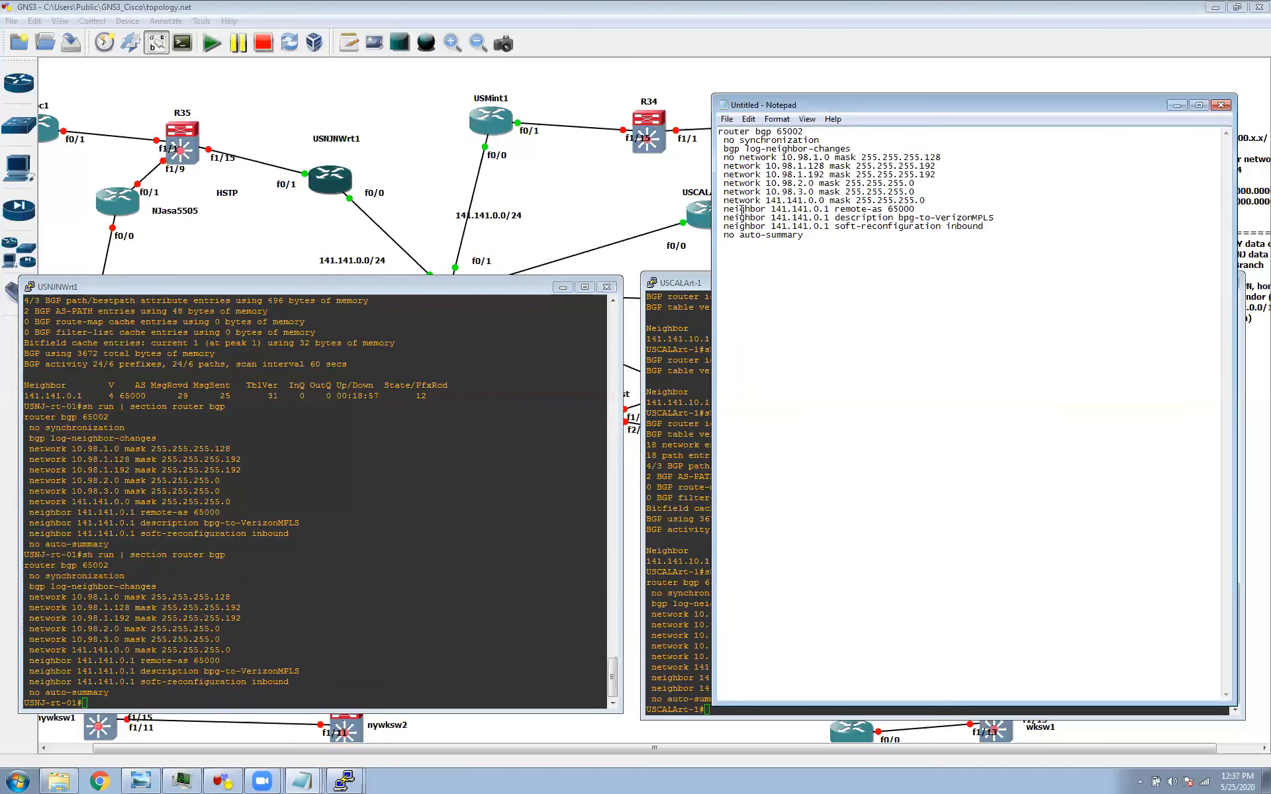
pyautogui.click(721, 166)
pyautogui.write('no')
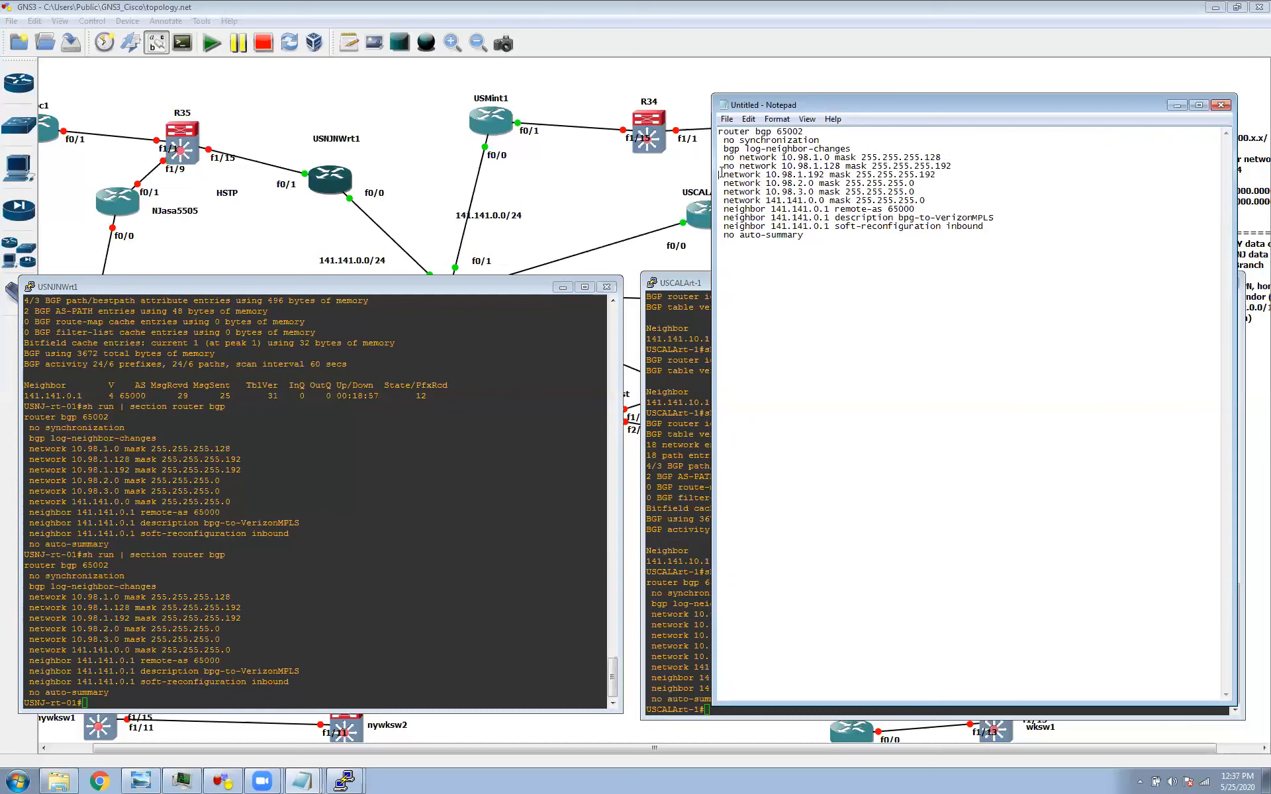
pyautogui.click(721, 174)
pyautogui.write('no')
pyautogui.click(721, 184)
pyautogui.write('no')
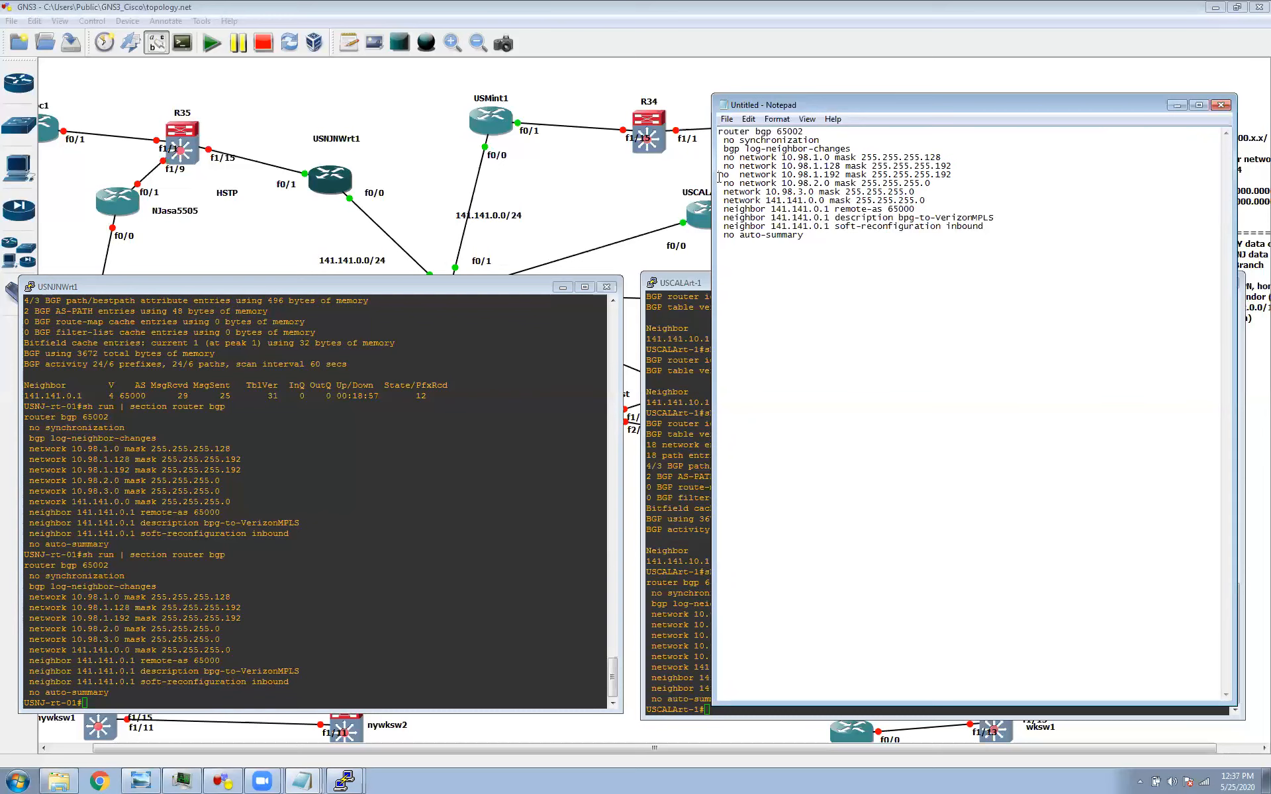
# Delete the Notepad lines from network 10.98.3.0 through no auto-summary
pyautogui.click(723, 192)
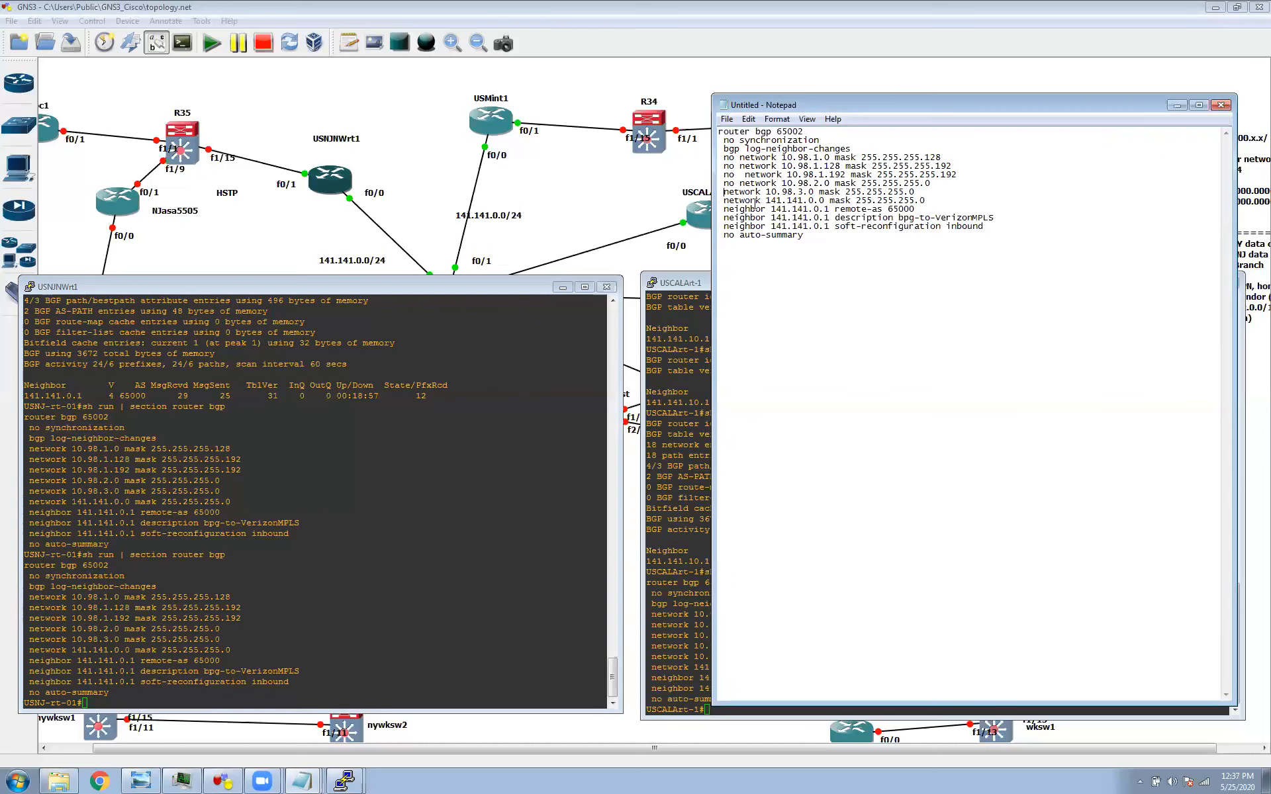
pyautogui.moveTo(723, 192); pyautogui.dragTo(803, 238)
pyautogui.press('Delete')
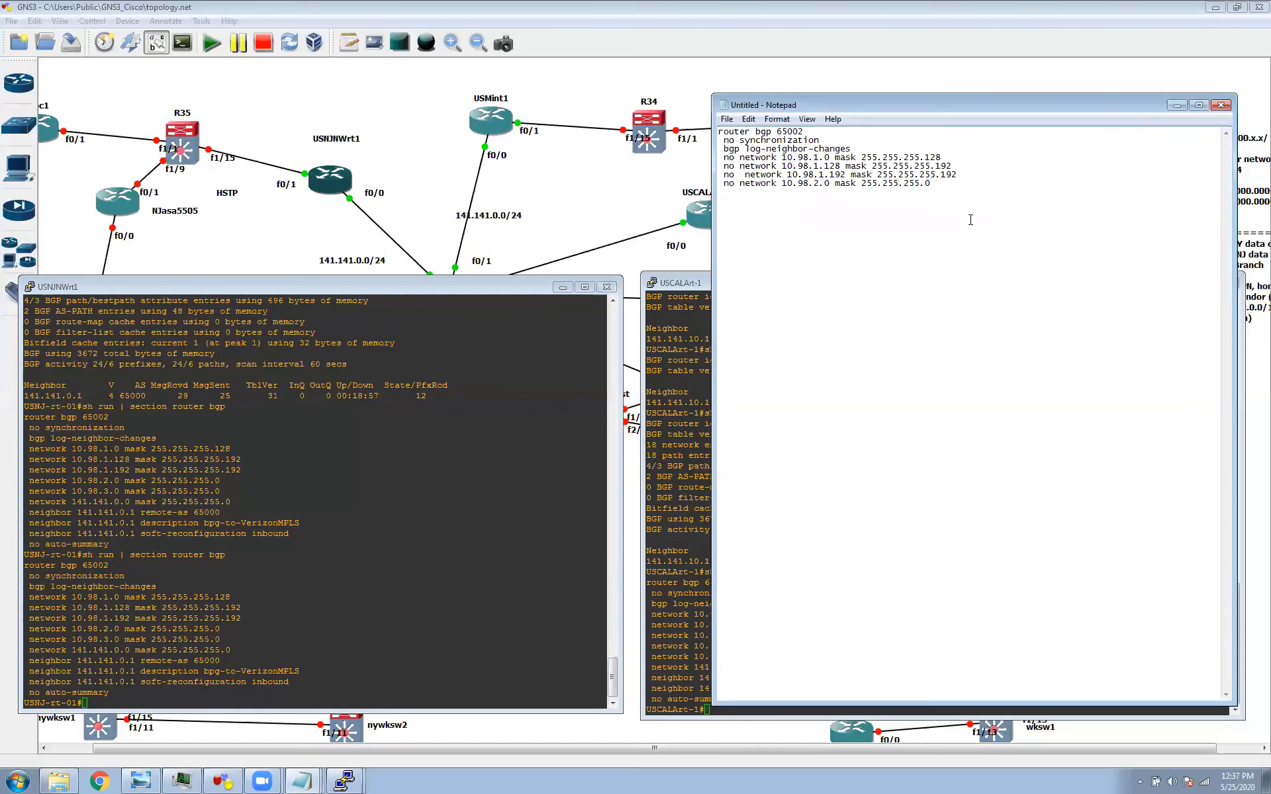
# Add "config t" below the no network 10.98.2.0 line in Notepad
pyautogui.click(254, 621)
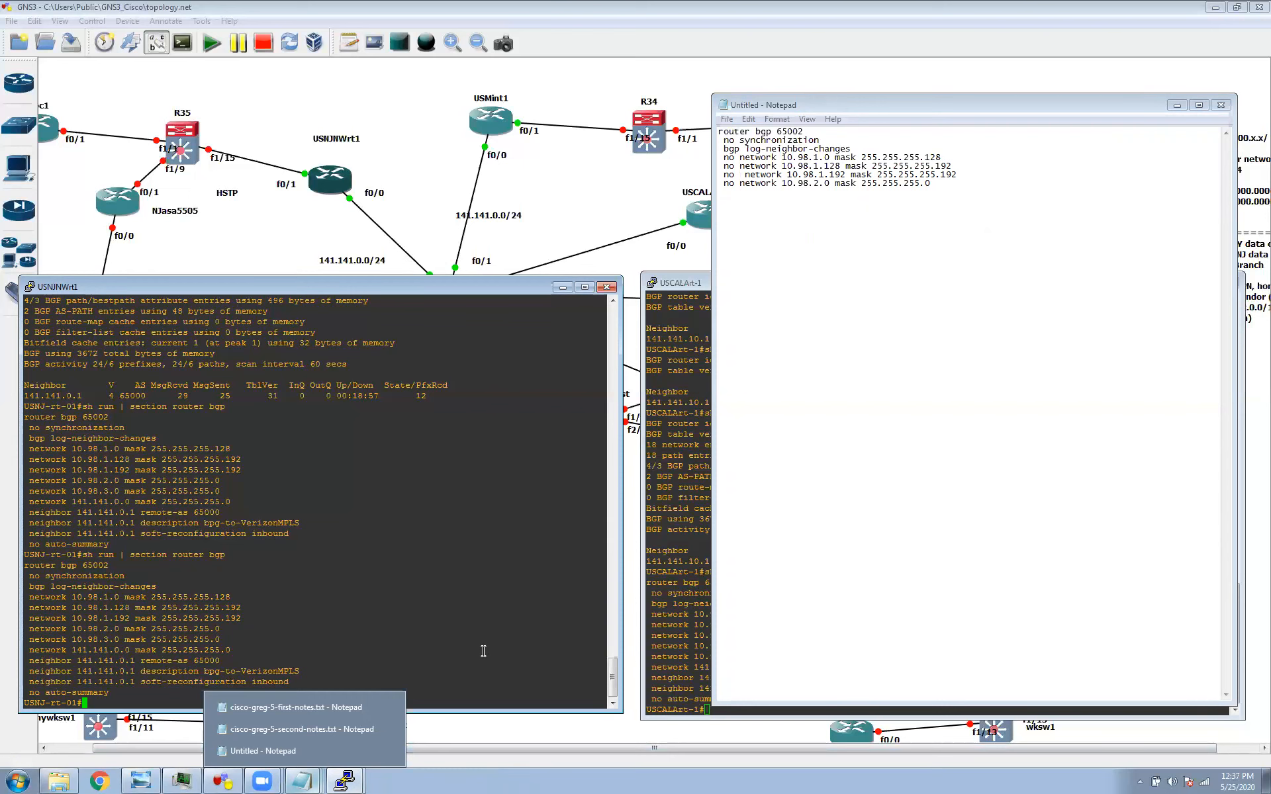
pyautogui.click(740, 197)
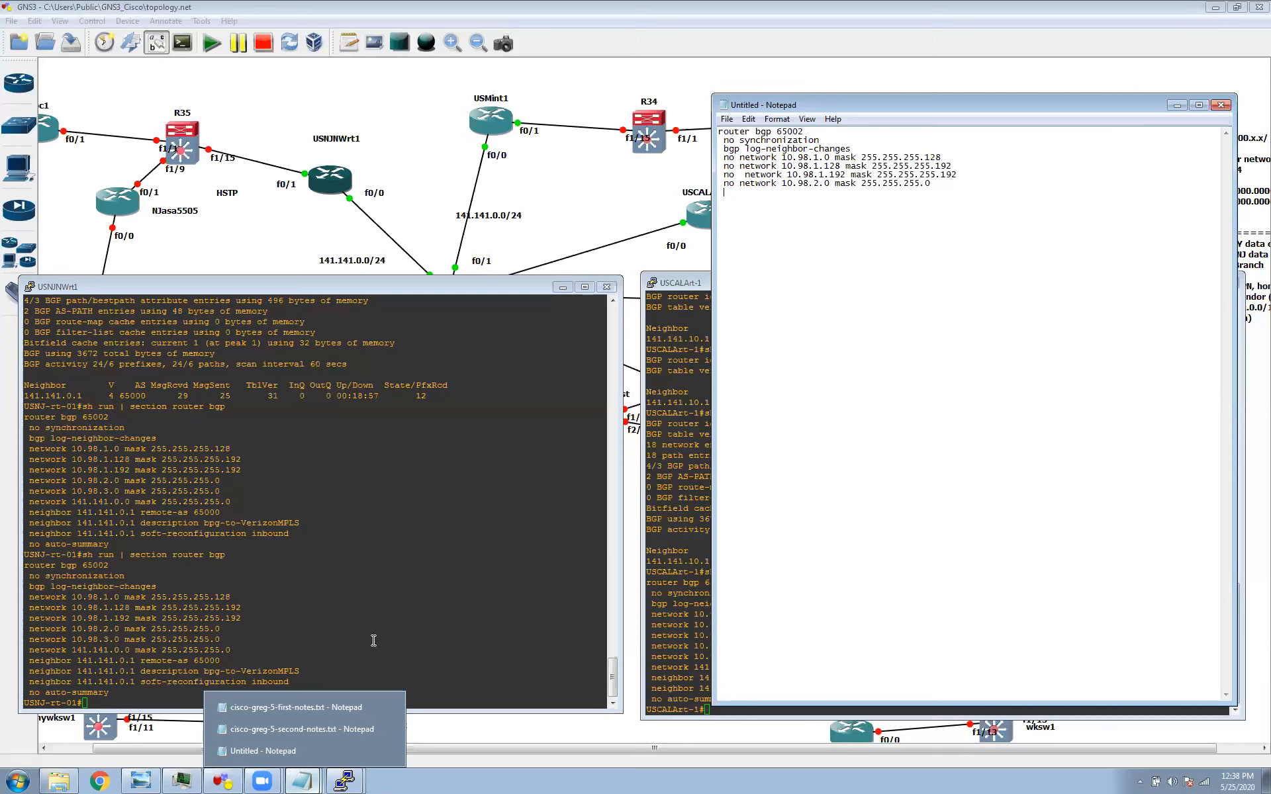
pyautogui.write('config t')
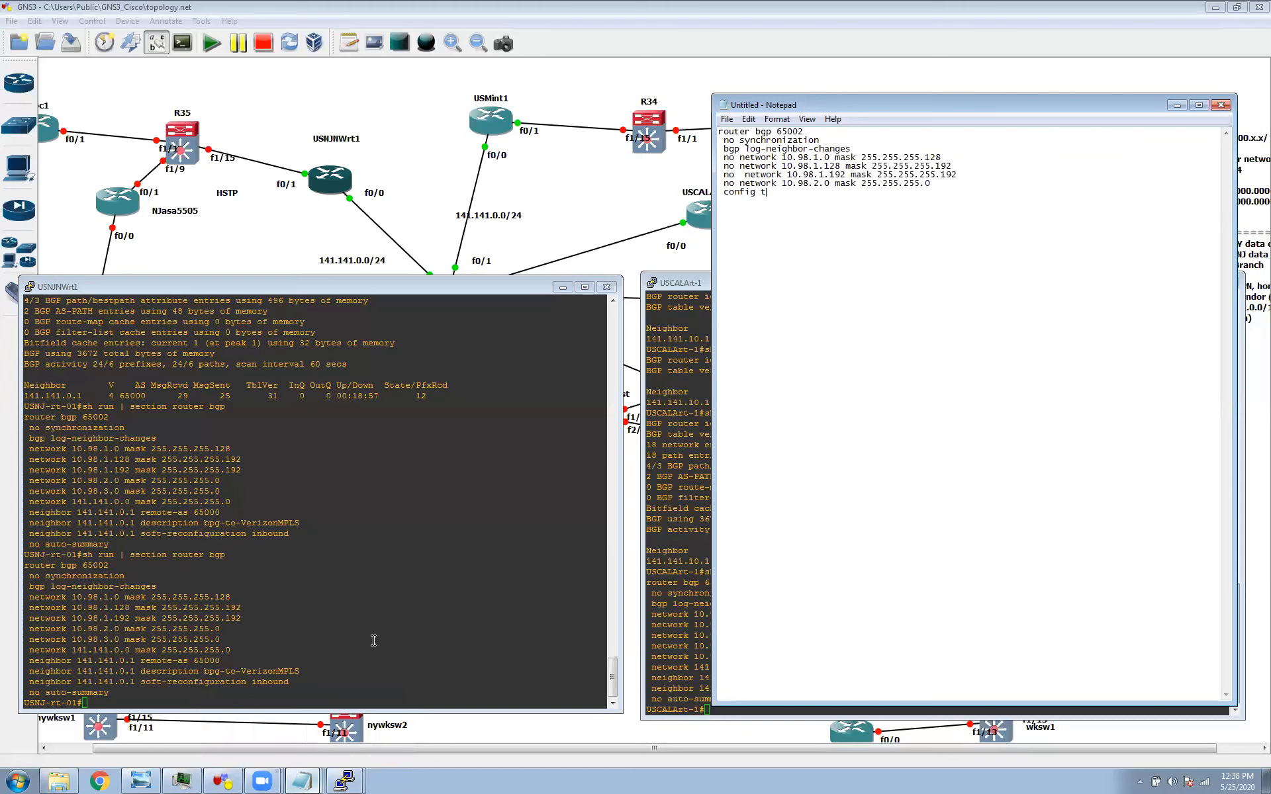
# Enter global configuration mode on USNJNWrt1 with "config t"
pyautogui.click(335, 646)
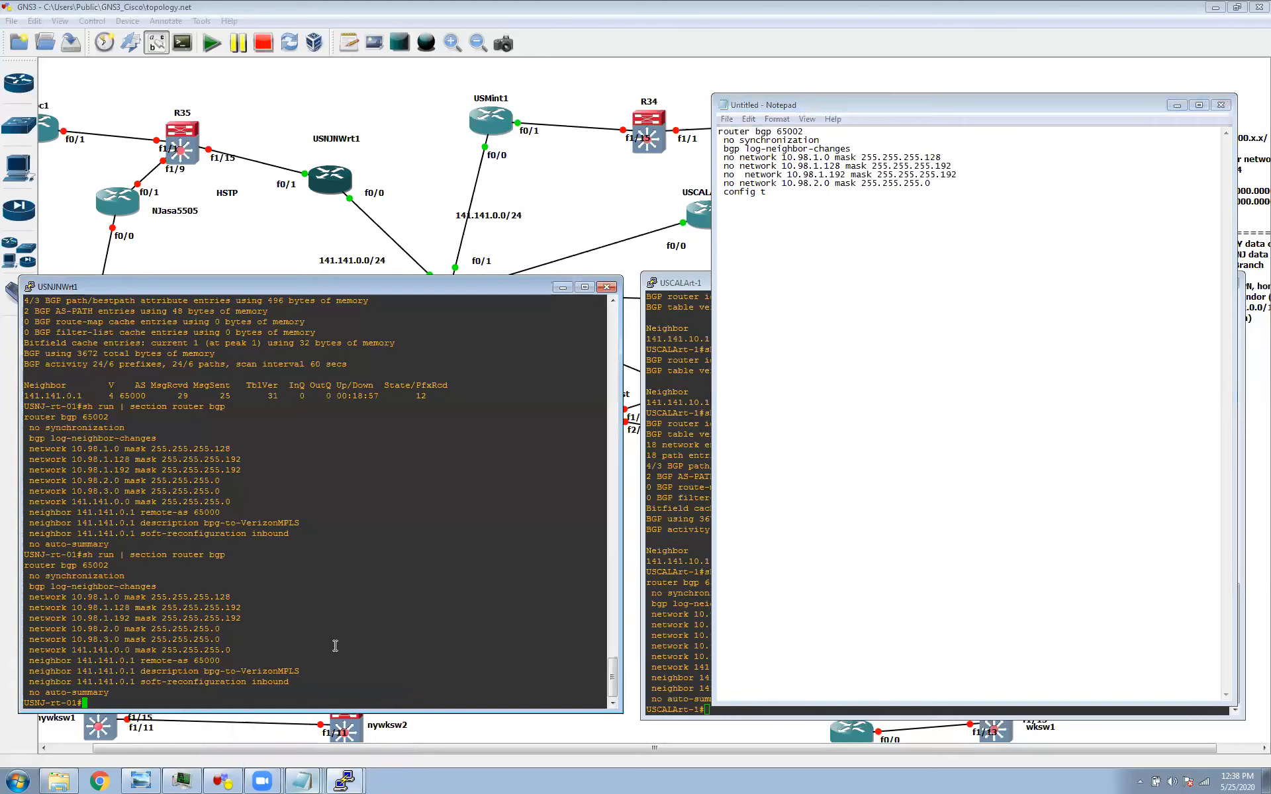
pyautogui.write('config t')
pyautogui.press('Return')
pyautogui.write('router bgp 65')
pyautogui.press('BackSpace')
pyautogui.press('BackSpace')
pyautogui.press('BackSpace')
pyautogui.press('BackSpace')
pyautogui.press('BackSpace')
pyautogui.press('BackSpace')
pyautogui.press('BackSpace')
pyautogui.press('BackSpace')
pyautogui.press('BackSpace')
pyautogui.press('BackSpace')
pyautogui.press('BackSpace')
pyautogui.press('BackSpace')
pyautogui.press('BackSpace')
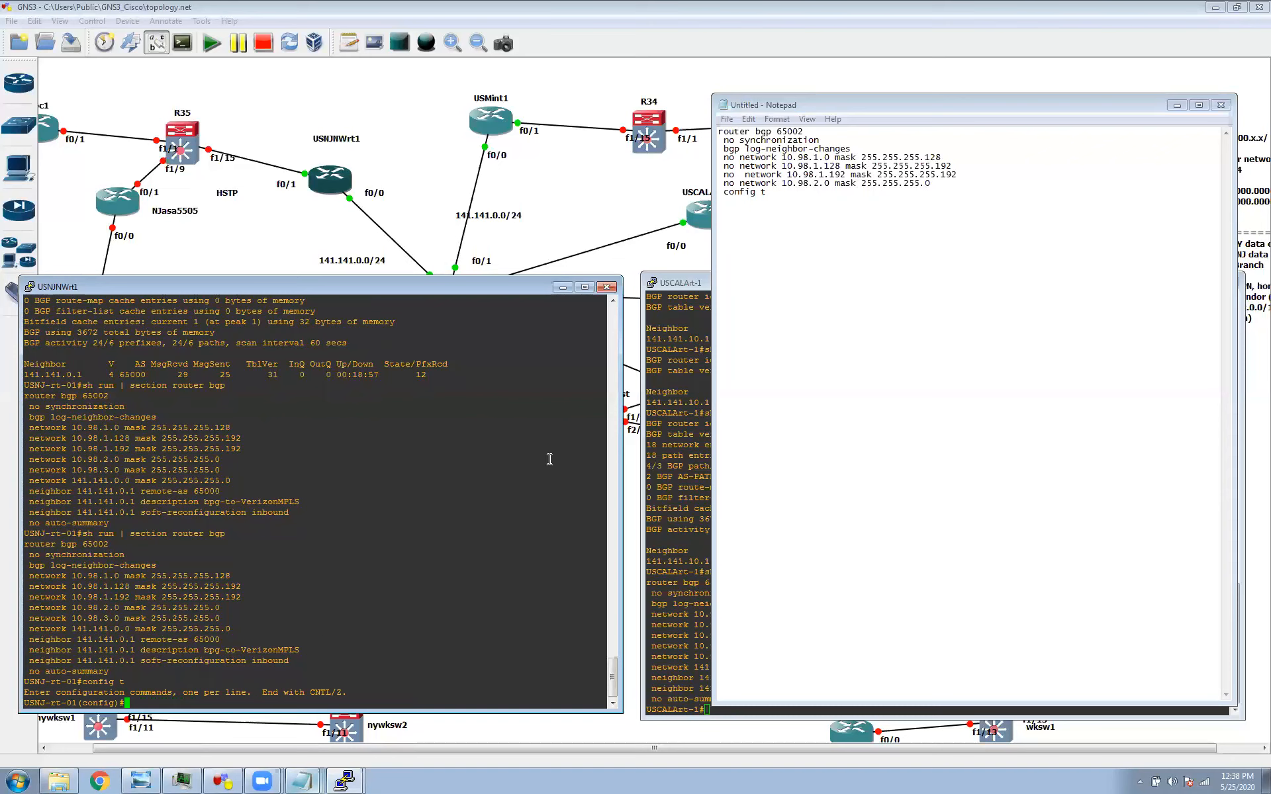
# Highlight the neighbor statements and the 10.98.x.x network statements in USNJNWrt1's displayed BGP configuration for review
pyautogui.click(840, 335)
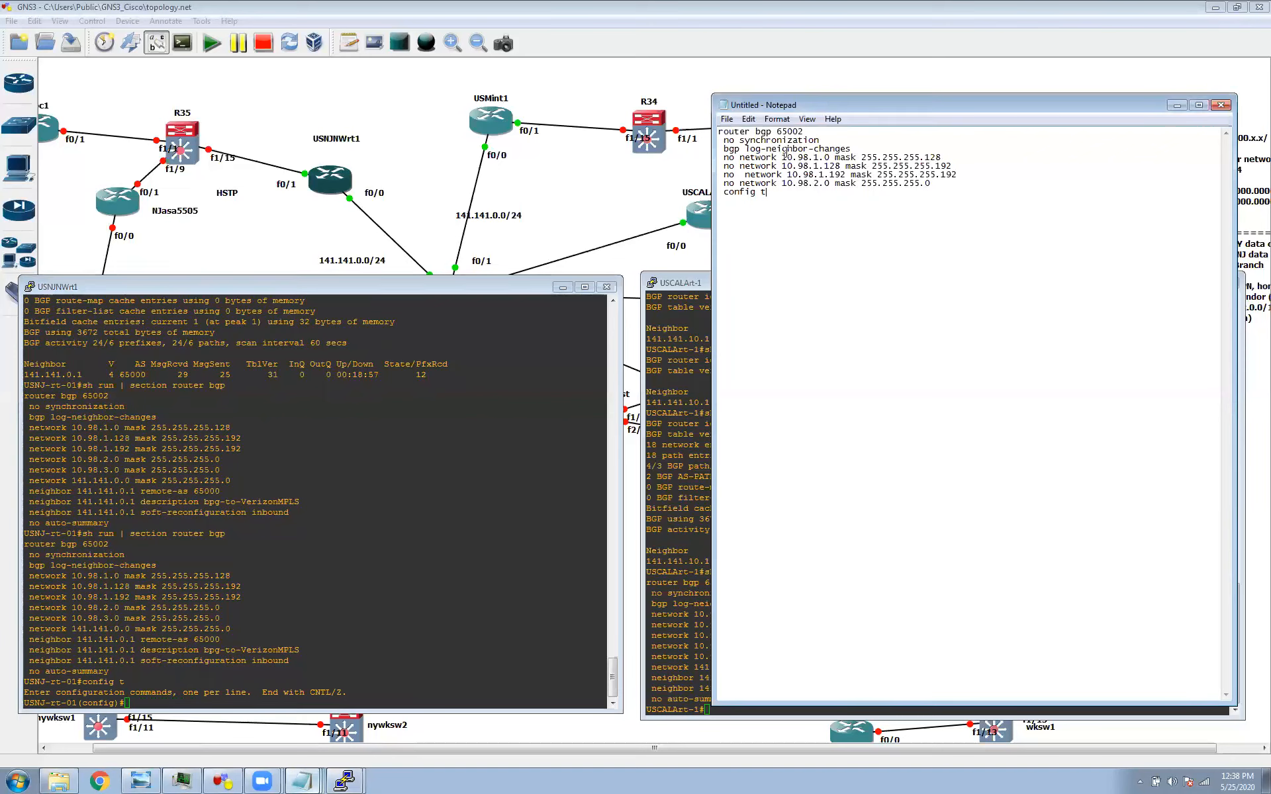
pyautogui.moveTo(28, 588); pyautogui.dragTo(195, 630)
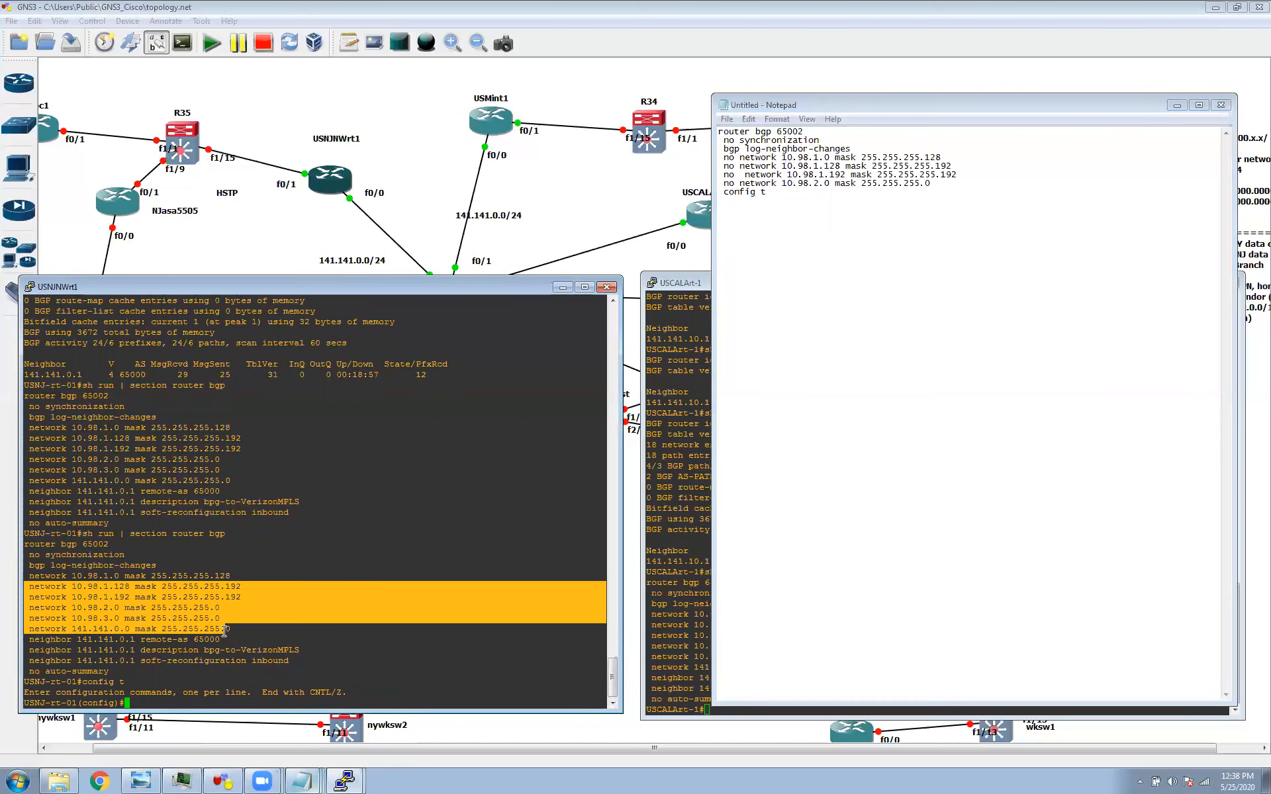
pyautogui.click(85, 647)
pyautogui.moveTo(25, 639); pyautogui.dragTo(248, 669)
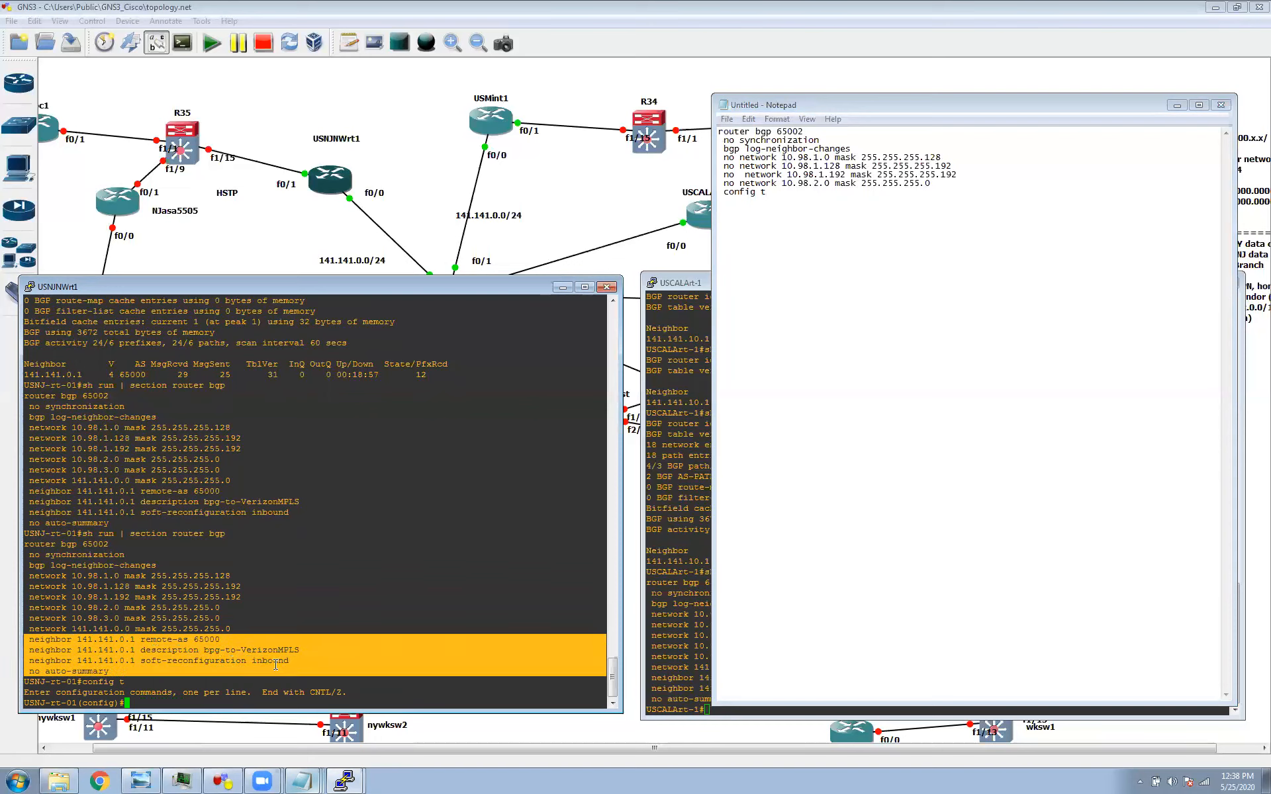
pyautogui.moveTo(27, 576); pyautogui.dragTo(234, 623)
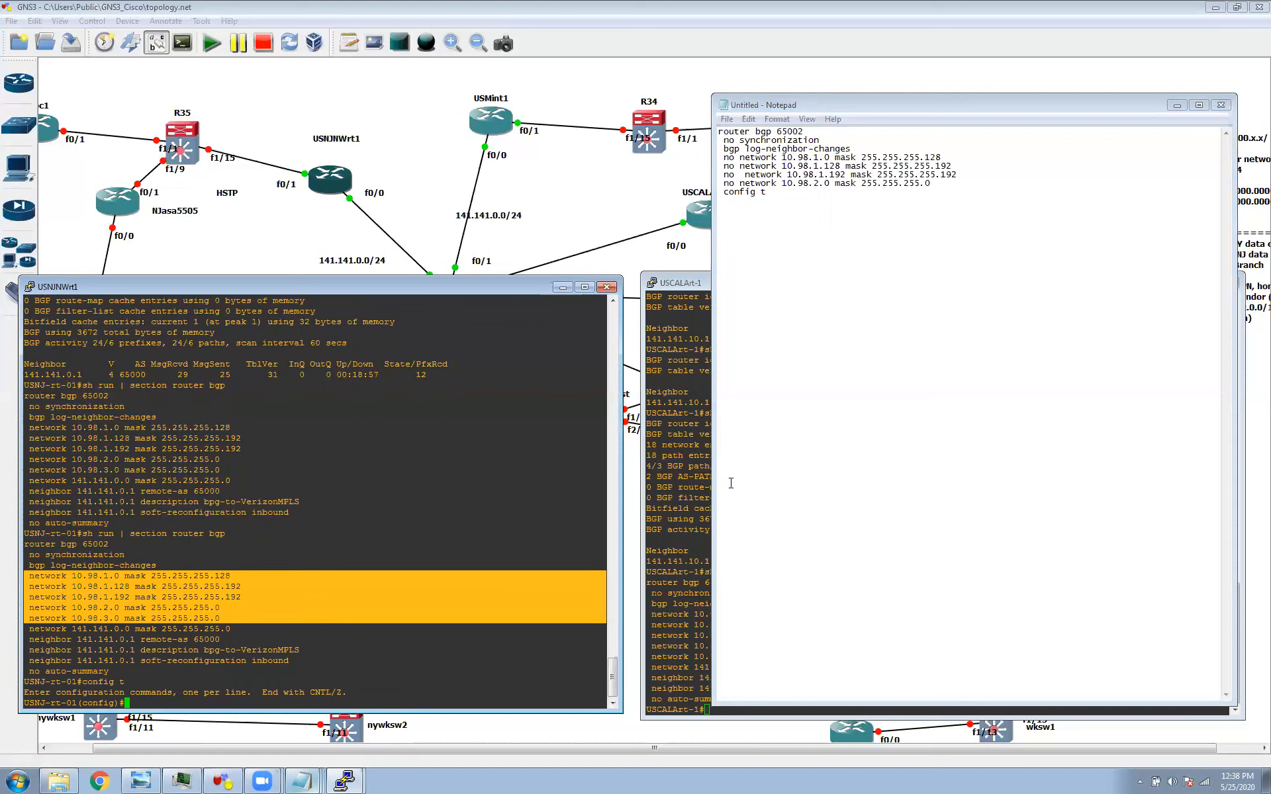
pyautogui.click(761, 480)
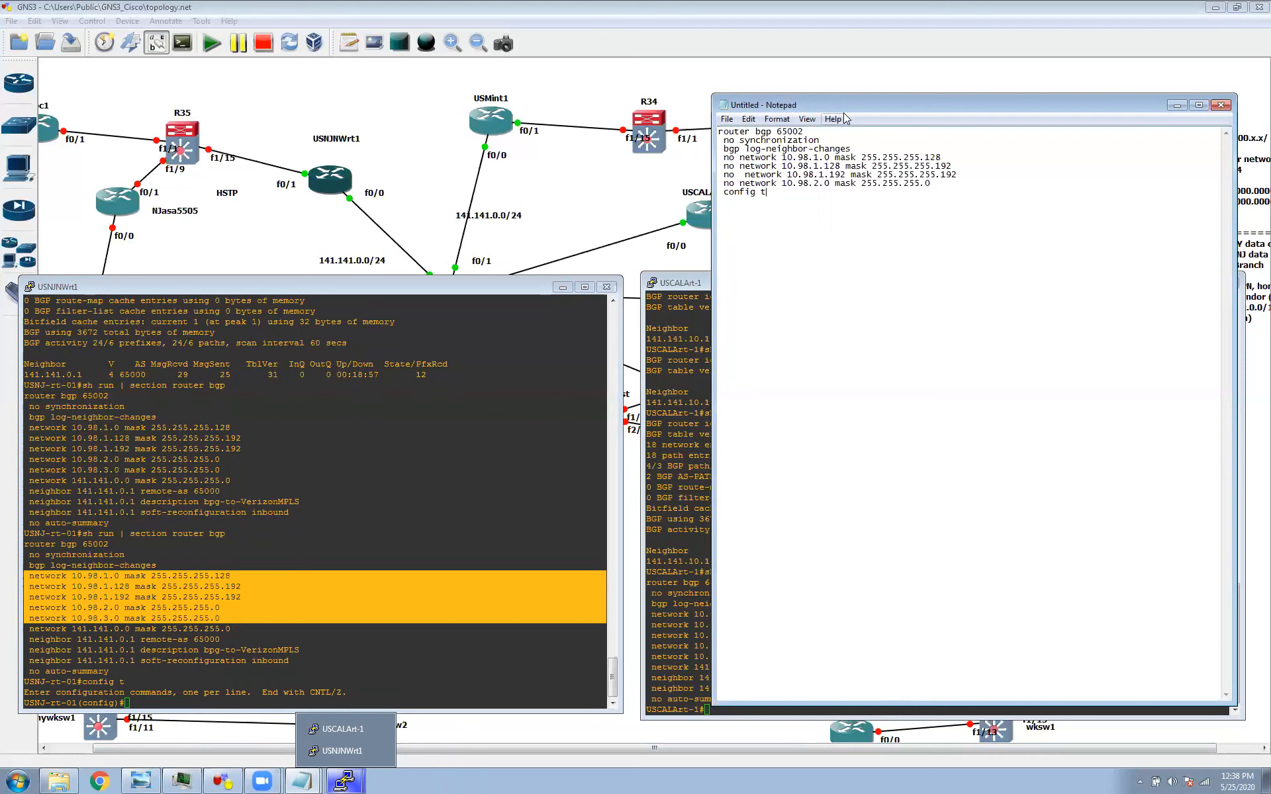
# Copy the Notepad lines from router bgp 65002 through no network 10.98.2.0, run them on USNJNWrt1, and minimize Notepad
pyautogui.moveTo(720, 131); pyautogui.dragTo(932, 185)
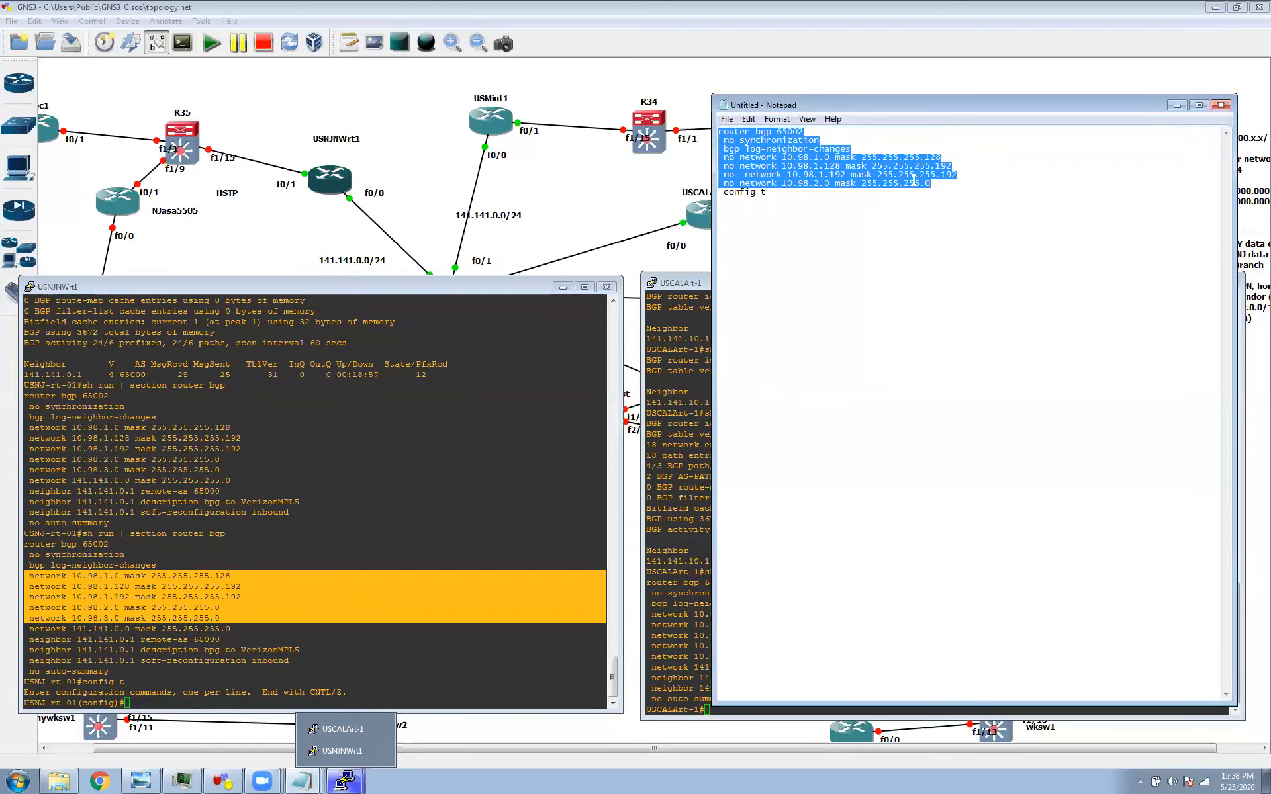
pyautogui.rightClick(913, 178)
pyautogui.click(946, 223)
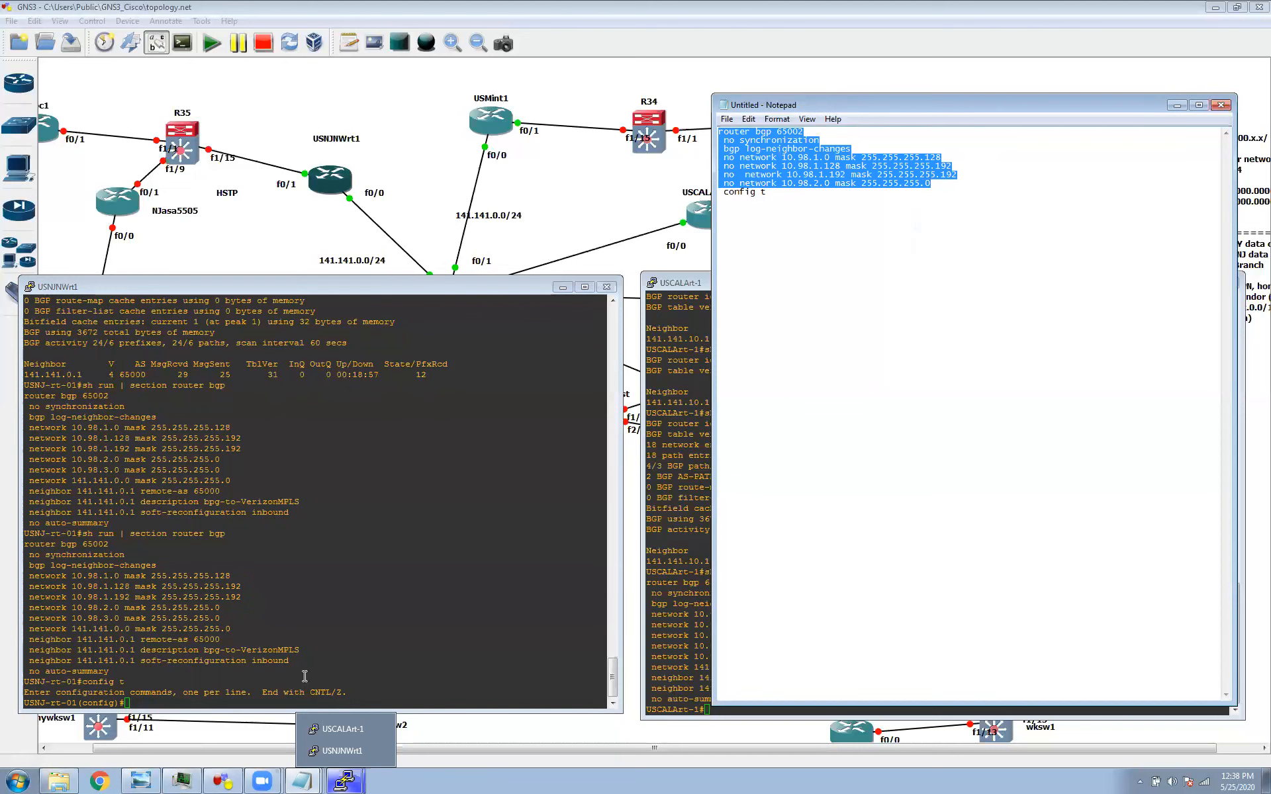
pyautogui.rightClick(391, 600)
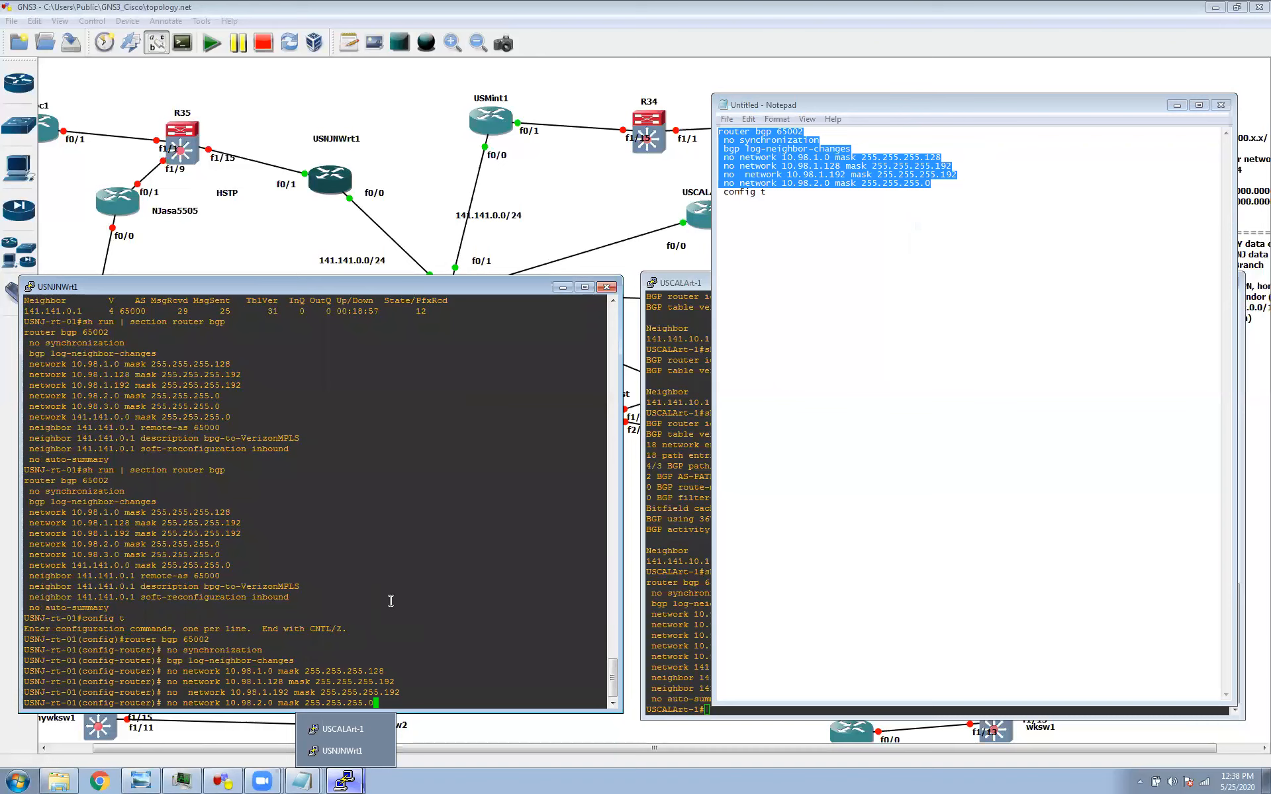
pyautogui.press('Return')
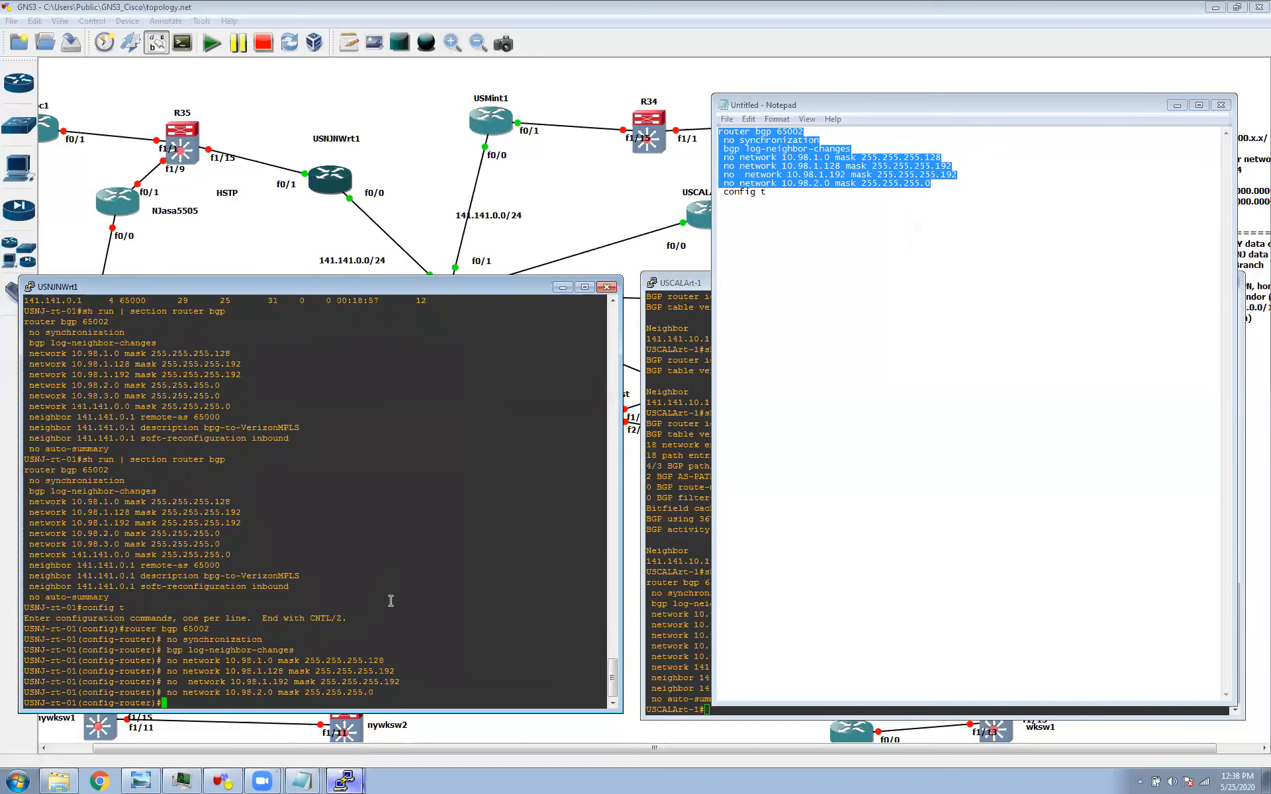
pyautogui.click(1177, 106)
pyautogui.click(1177, 106)
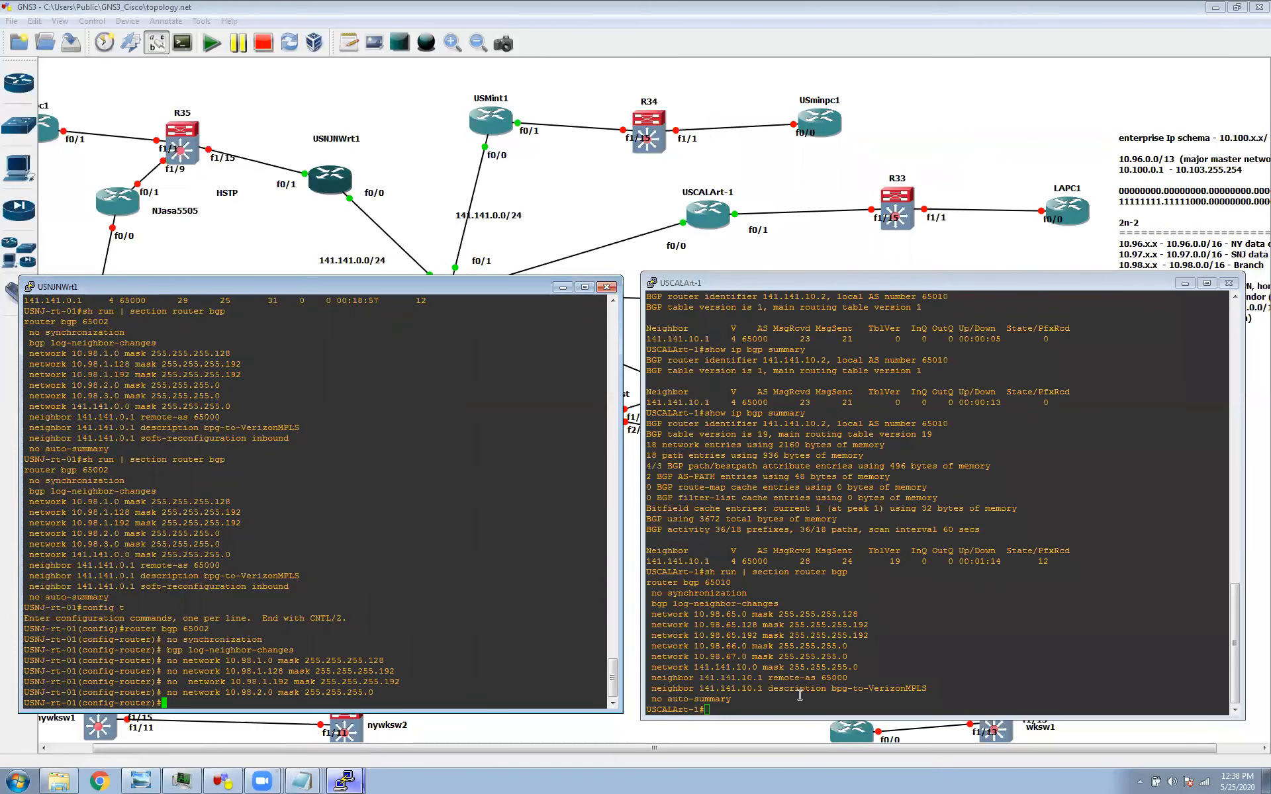
# Display the BGP table on USCALArt-1 with "sh ip bgp", repeating the command to track the withdrawn routes
pyautogui.click(966, 661)
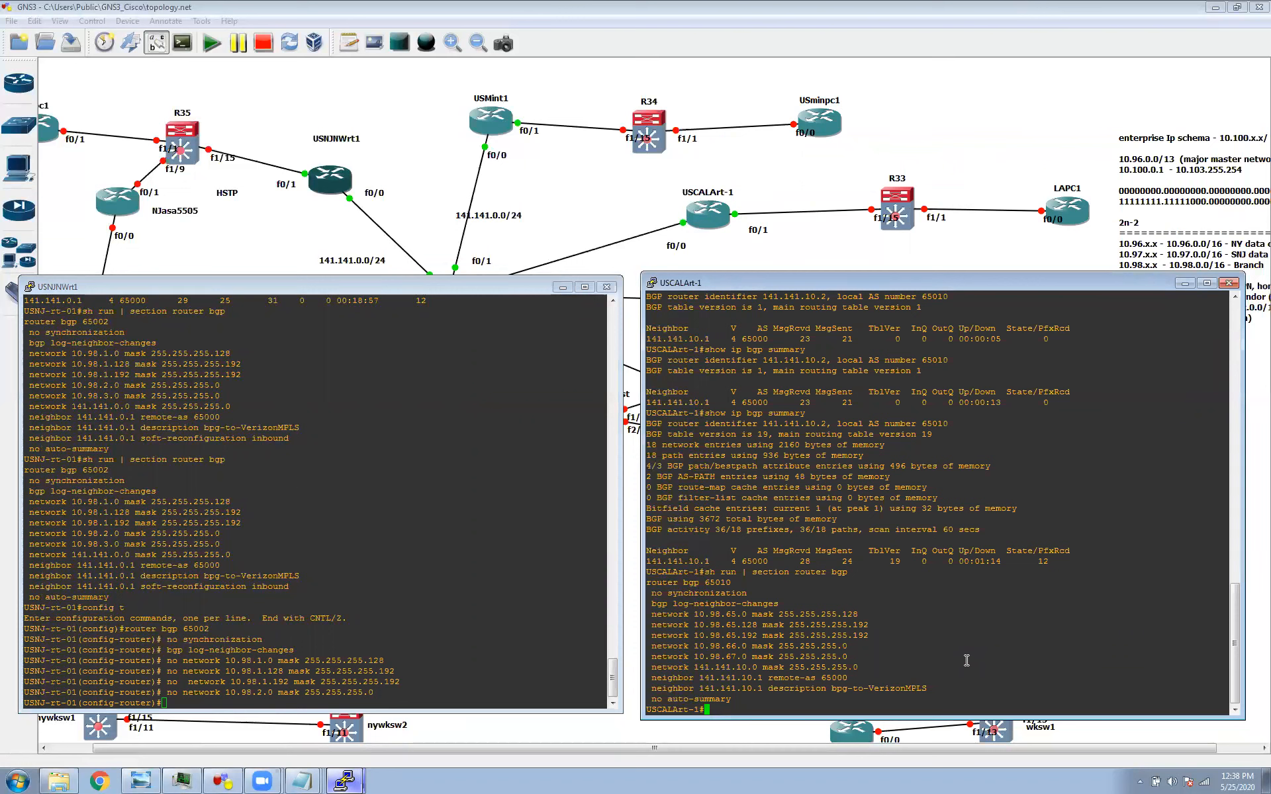
pyautogui.write('sh ip bgp')
pyautogui.press('Return')
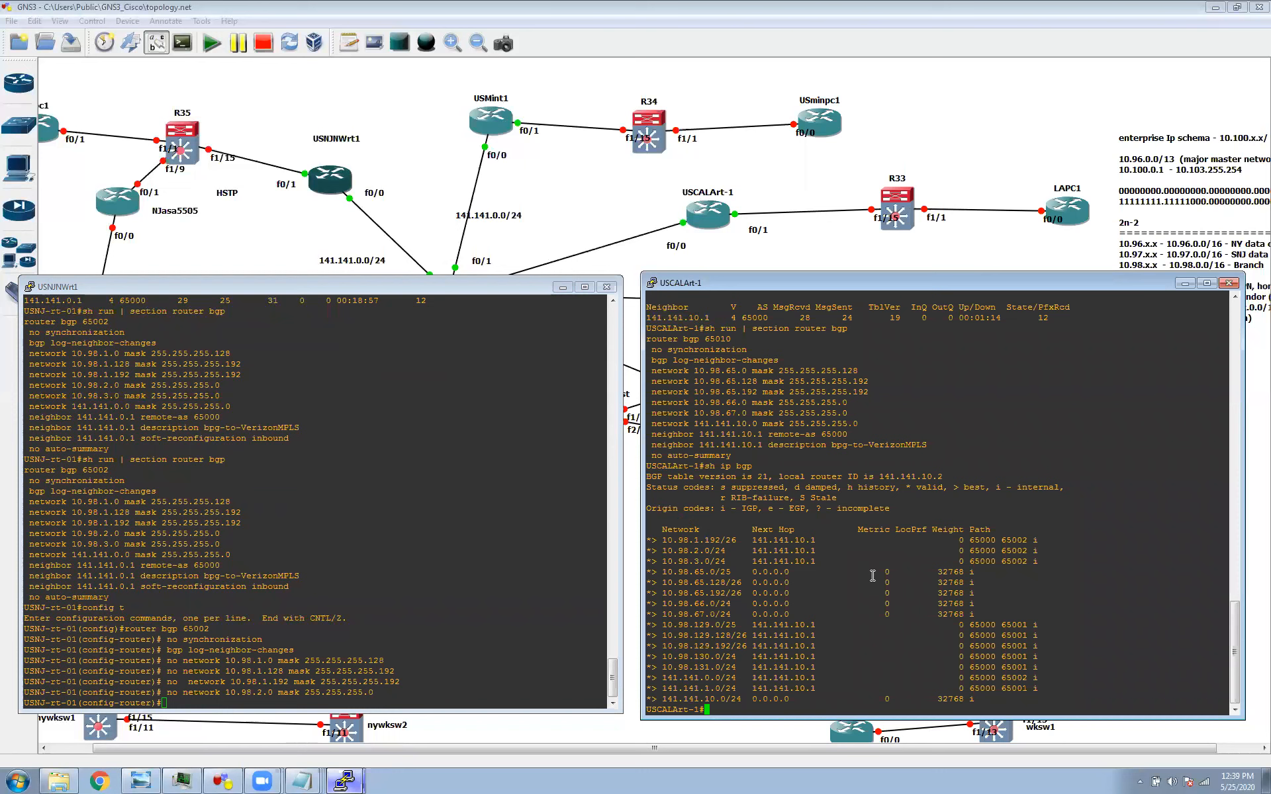
pyautogui.press('Up')
pyautogui.press('Return')
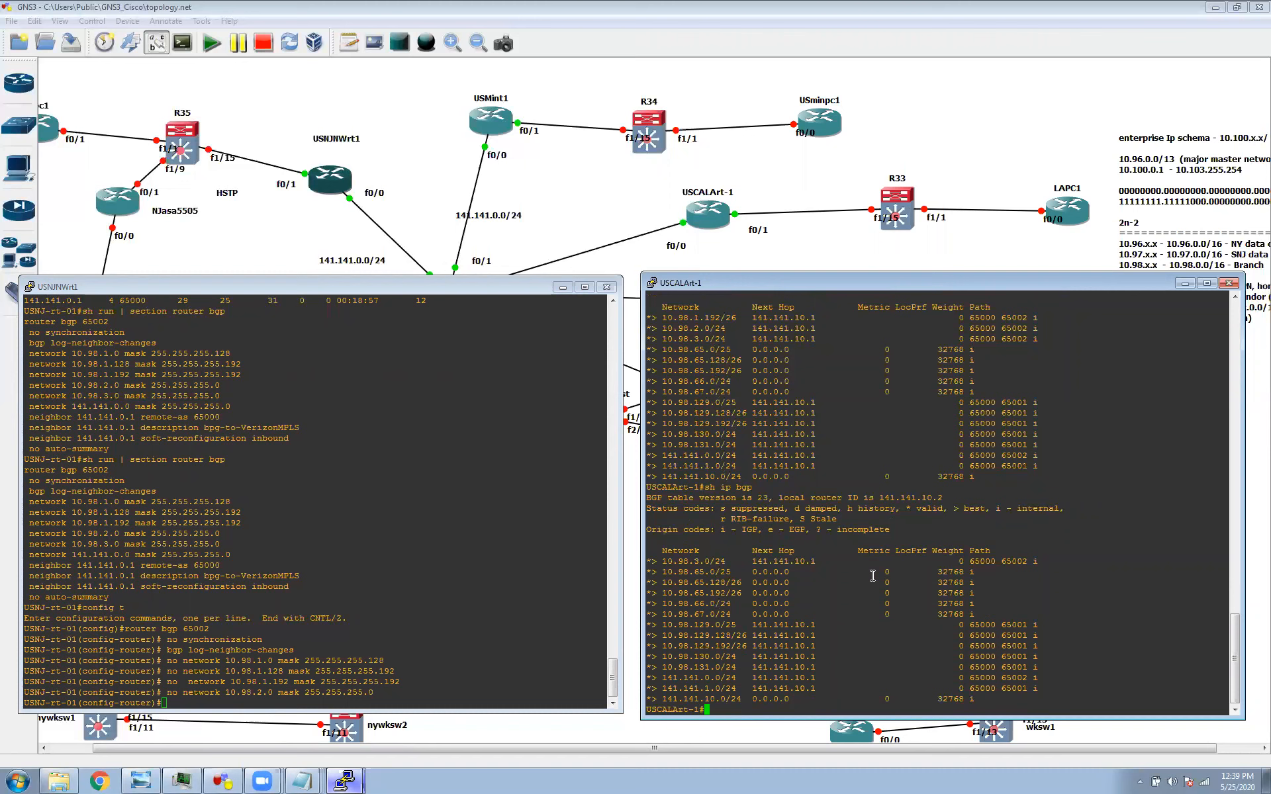
pyautogui.press('Up')
pyautogui.press('Return')
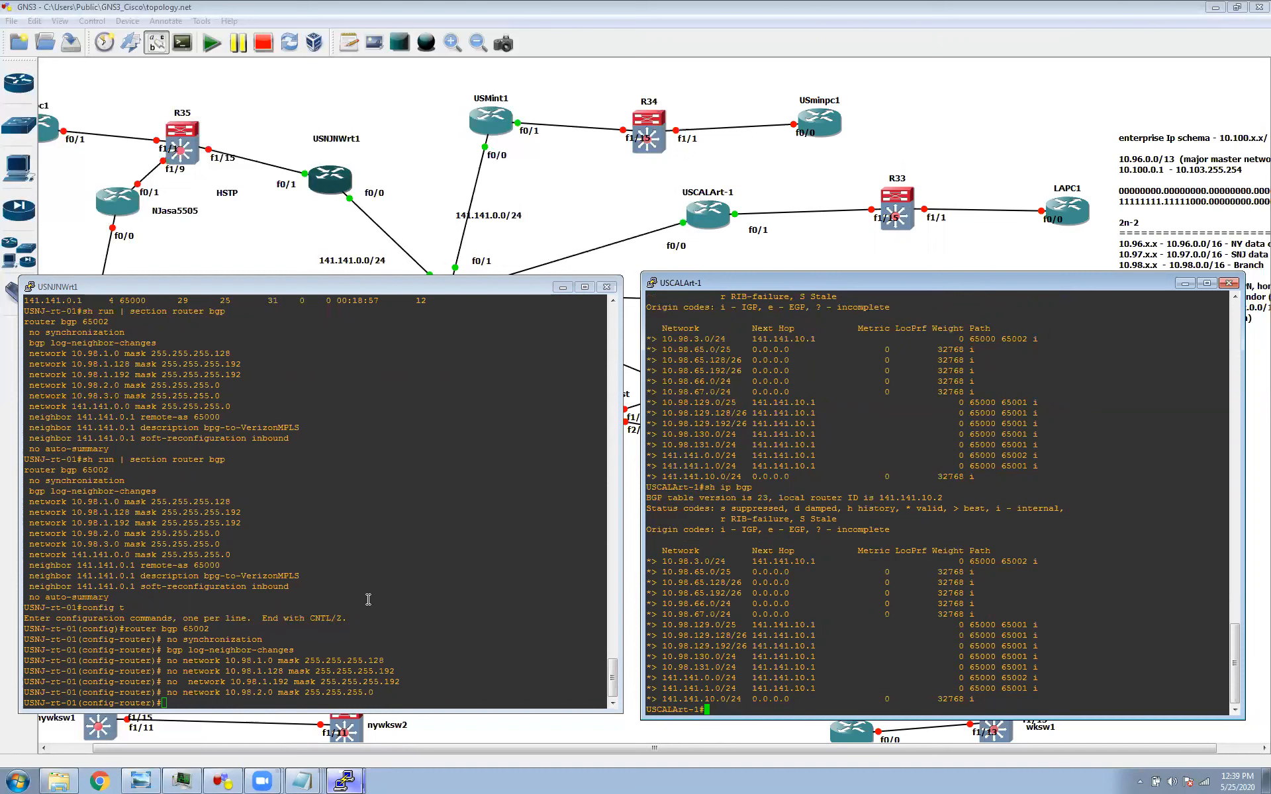
pyautogui.press('Return')
pyautogui.press('Return')
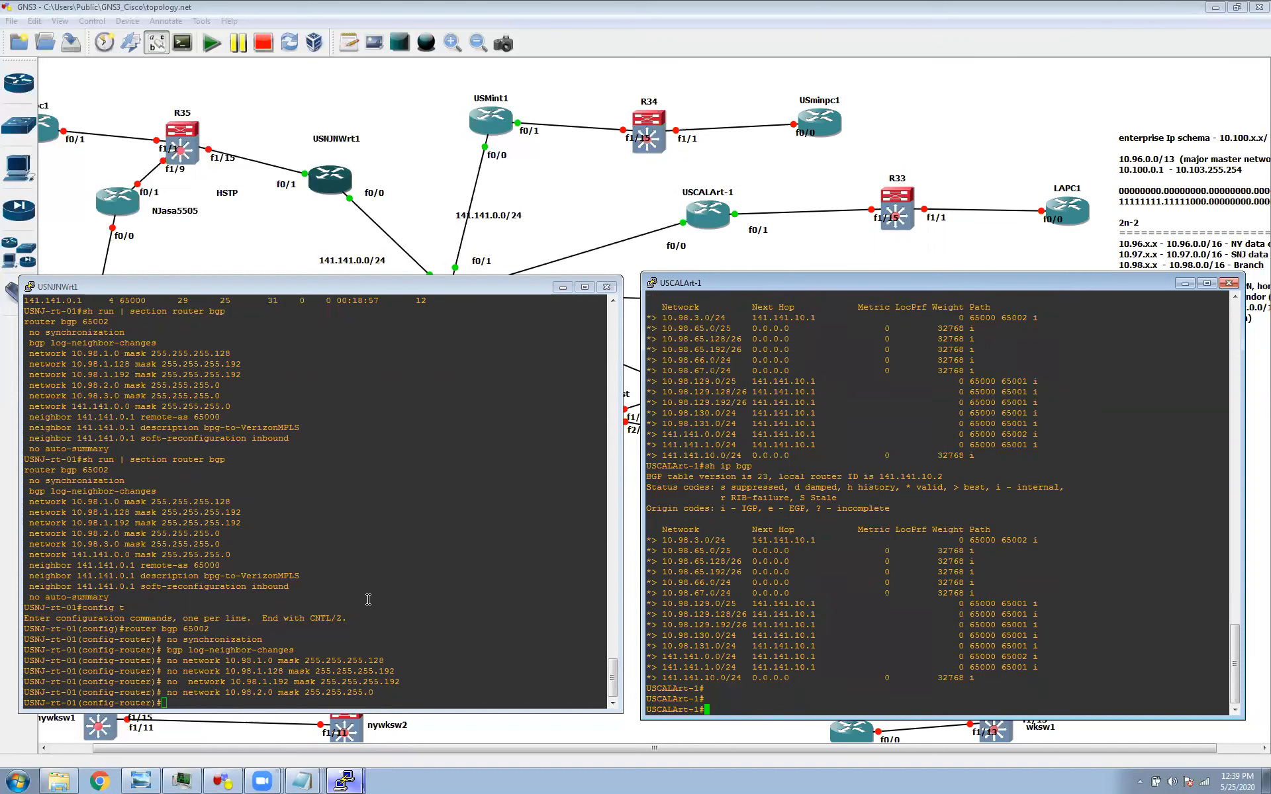
# Leave configuration mode on USNJNWrt1, run "sh run | sec router bgp", and highlight the remaining network statements
pyautogui.click(314, 582)
pyautogui.press('Return')
pyautogui.press('Return')
pyautogui.press('Return')
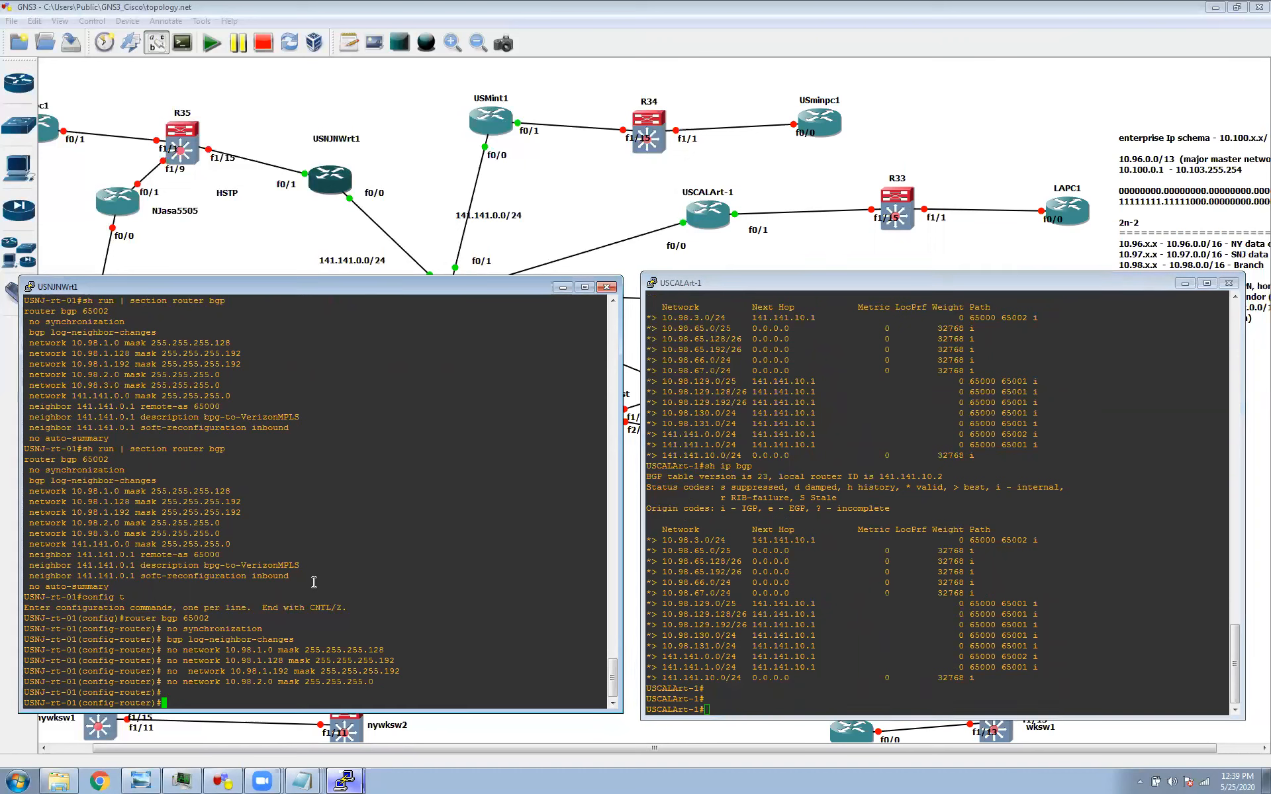
pyautogui.write('end')
pyautogui.press('Return')
pyautogui.write('sh run')
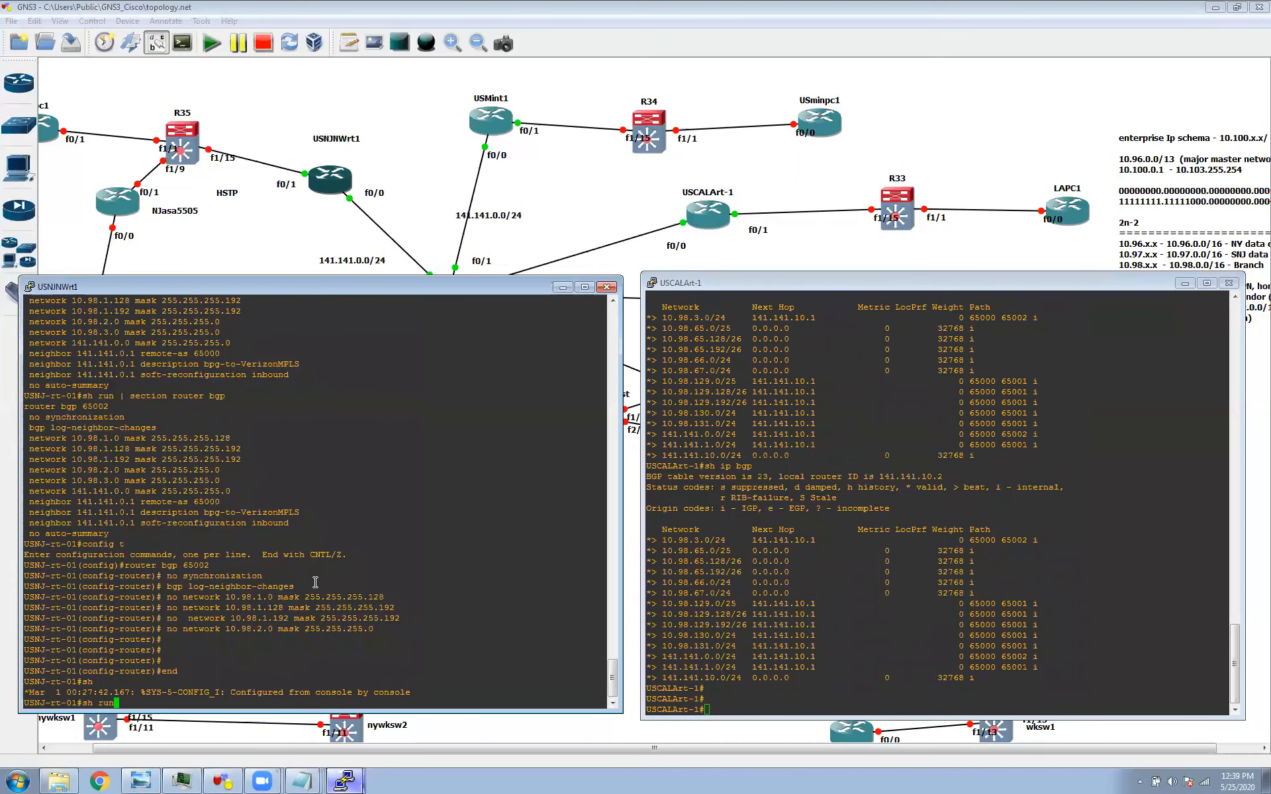
pyautogui.write(' | sec router bgp')
pyautogui.press('Return')
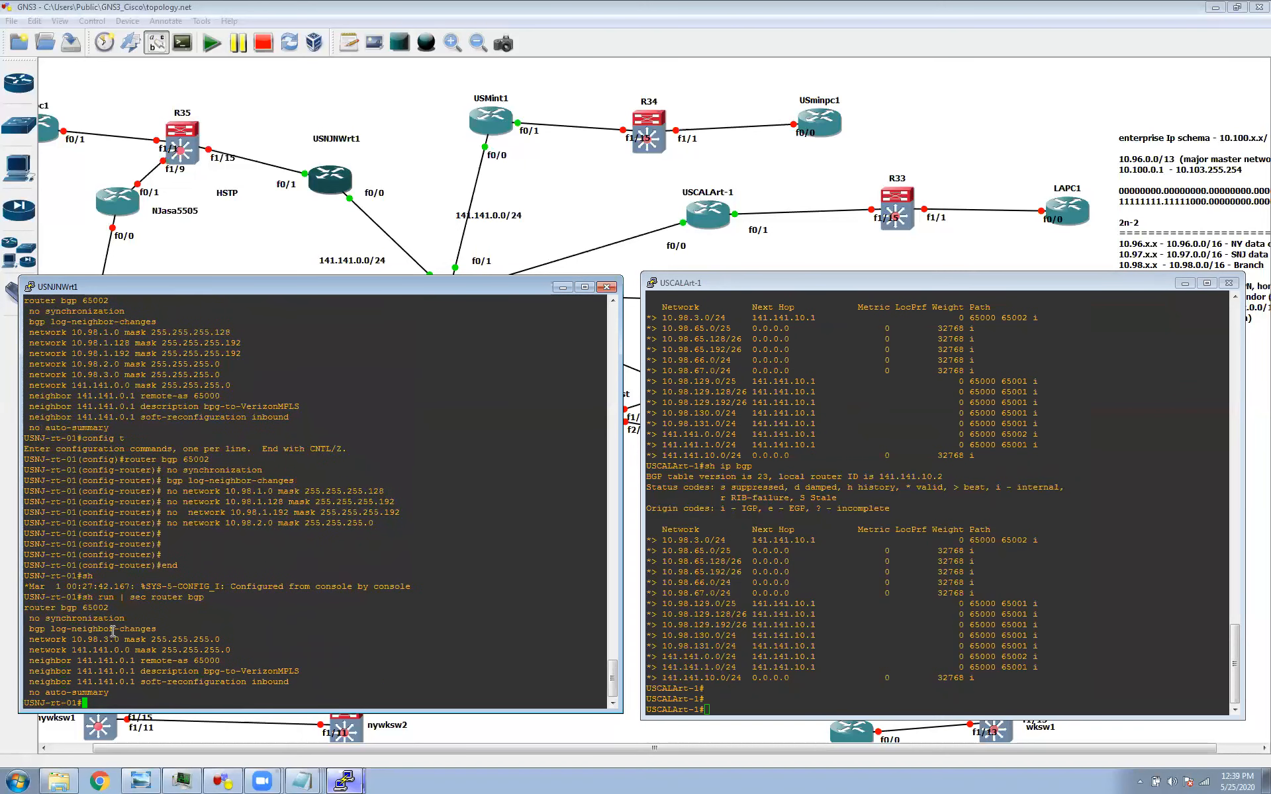
pyautogui.moveTo(25, 637); pyautogui.dragTo(235, 650)
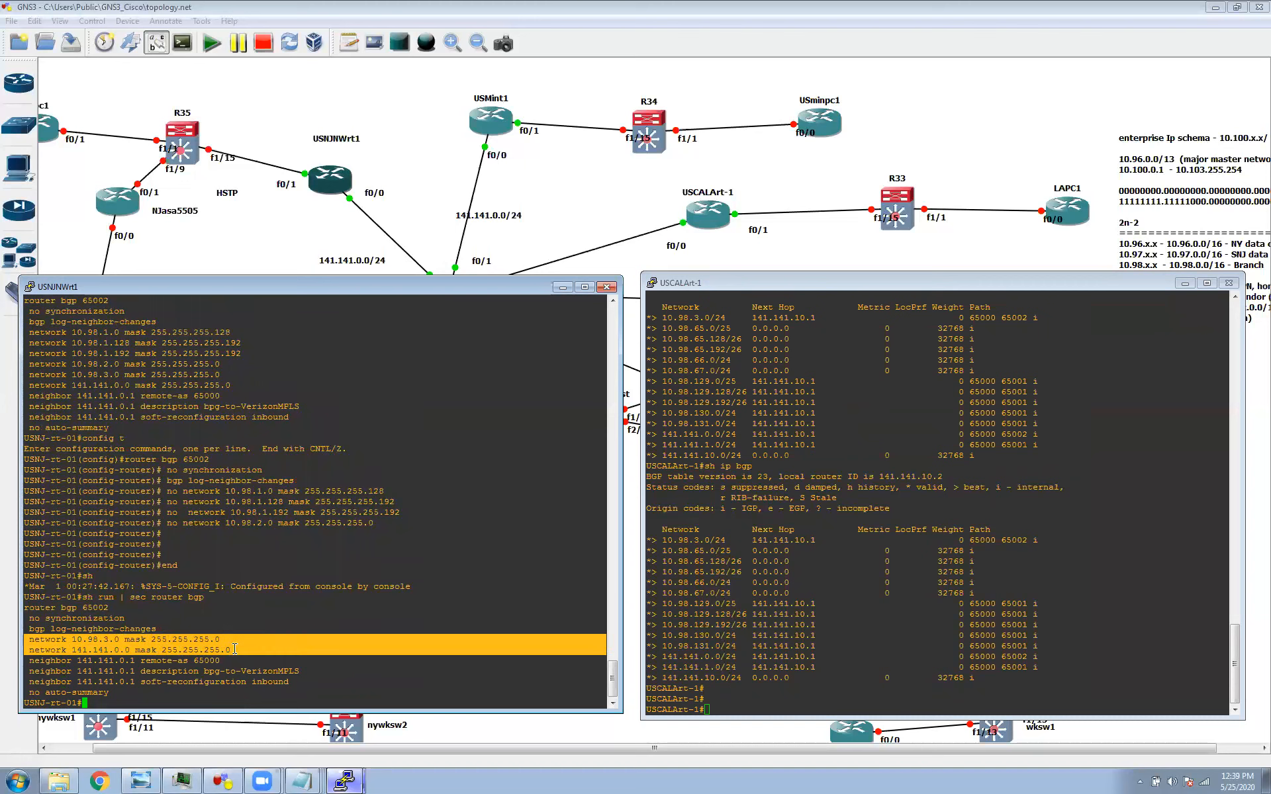
pyautogui.click(238, 654)
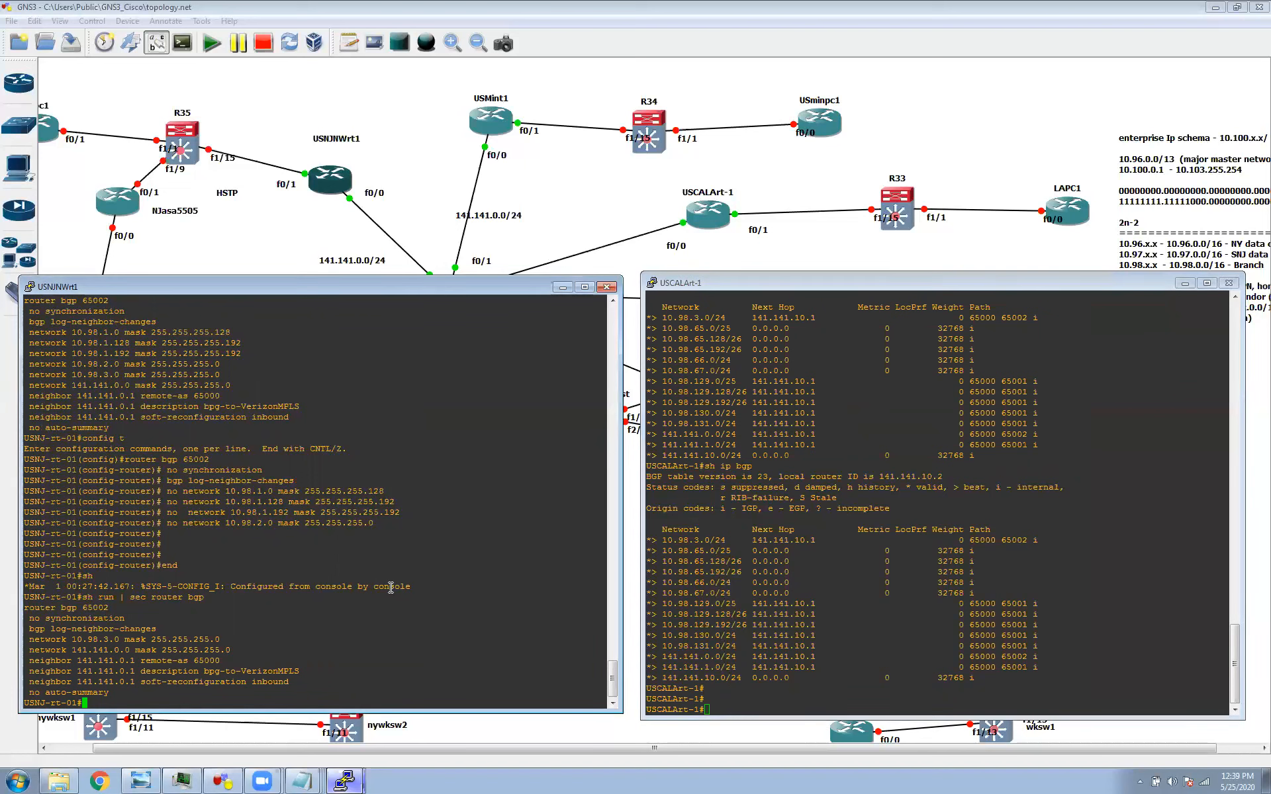
# Remove network 10.98.3.0 mask 255.255.255.0 from router bgp 65002 on USNJNWrt1 and leave configuration mode
pyautogui.write('config t')
pyautogui.press('Return')
pyautogui.write('router bgp 65002')
pyautogui.press('Return')
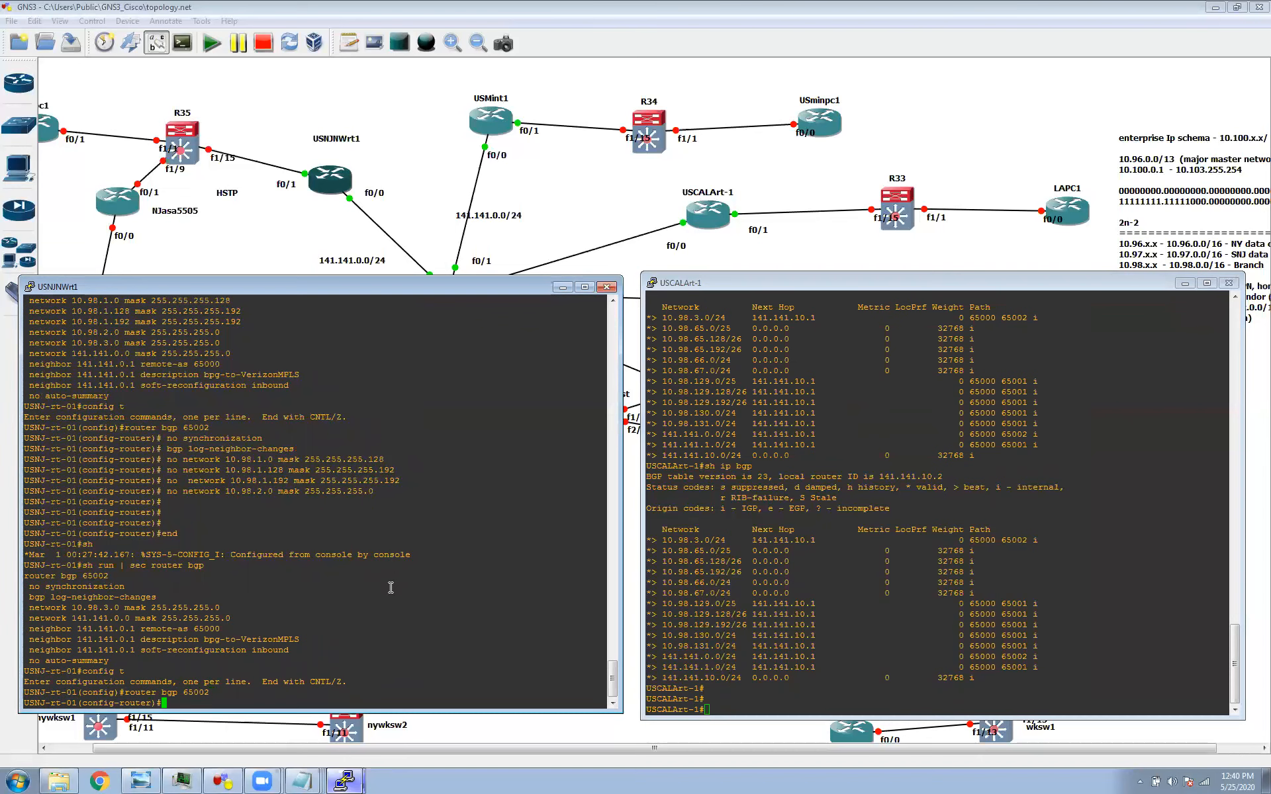
pyautogui.write('no')
pyautogui.moveTo(29, 612); pyautogui.dragTo(221, 606)
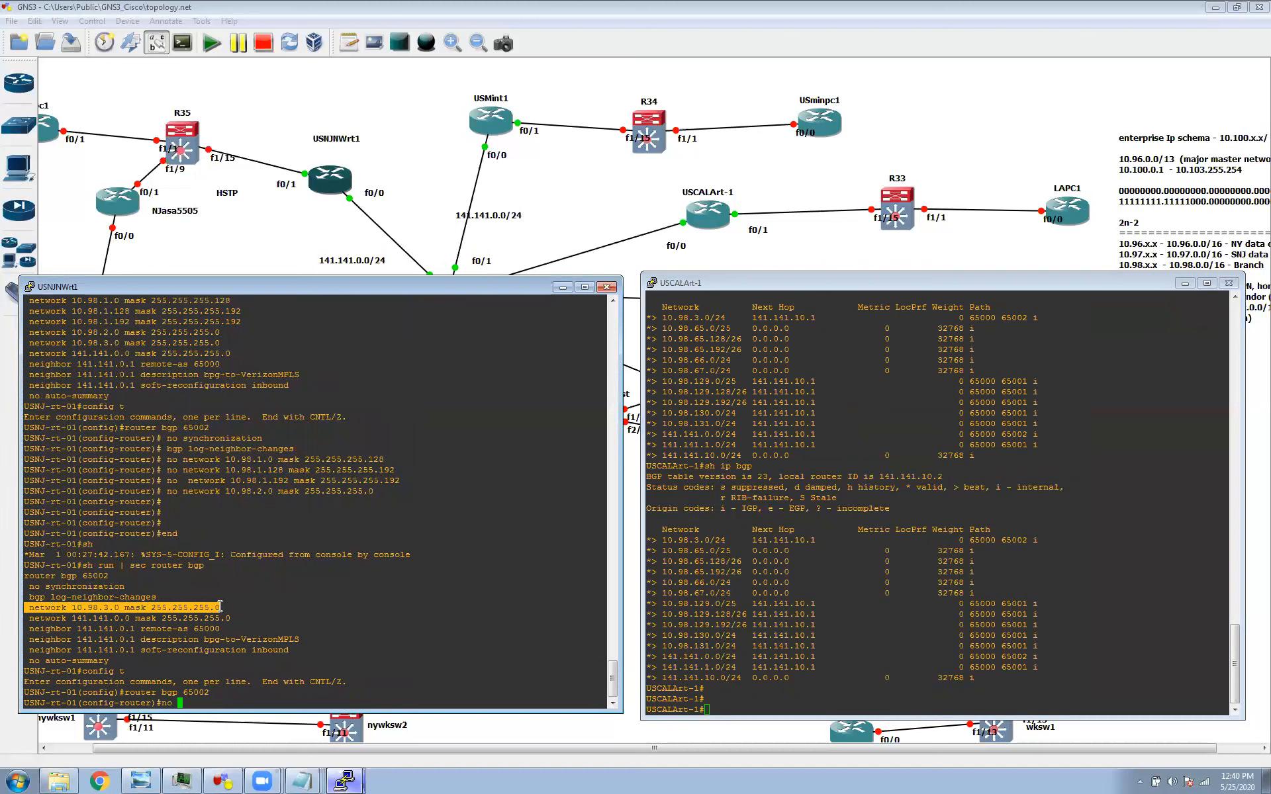
pyautogui.rightClick(209, 685)
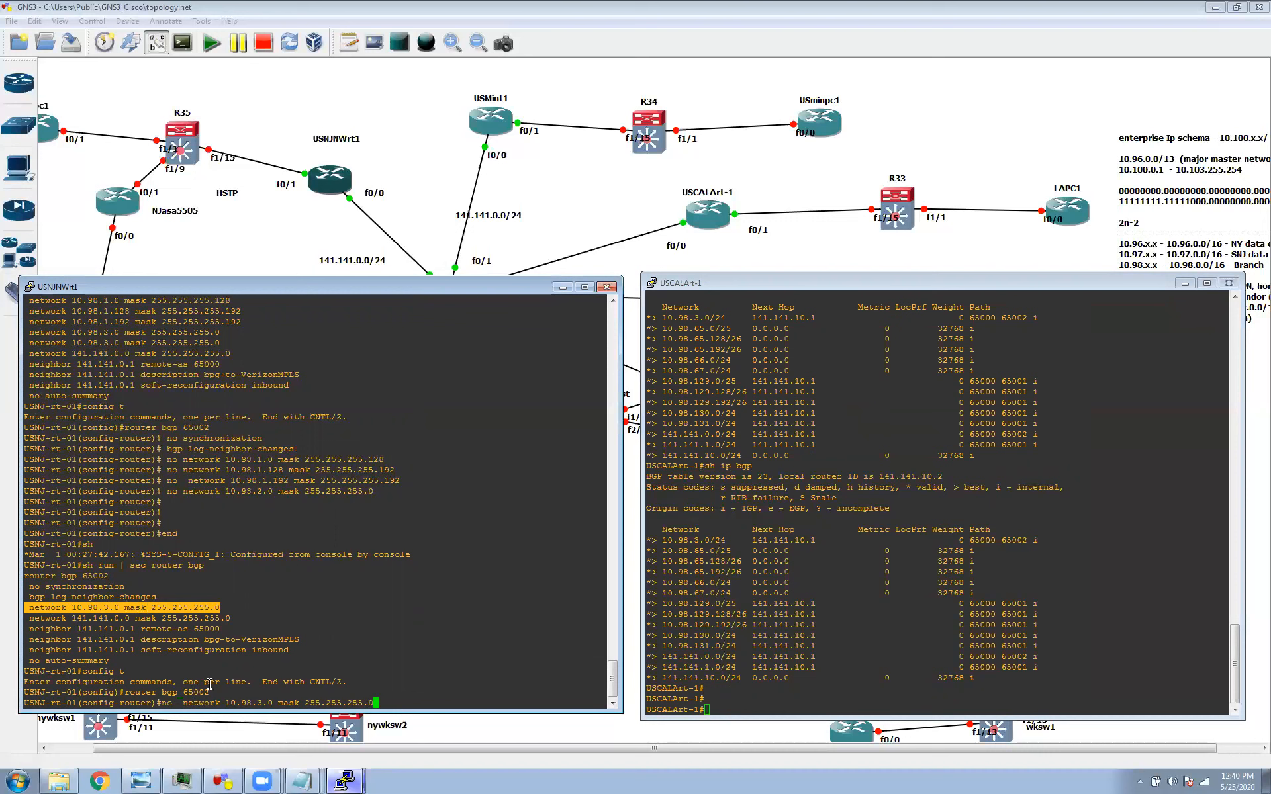
pyautogui.press('Return')
pyautogui.write('end')
pyautogui.press('Return')
# Display USNJNWrt1's BGP configuration with "sh run | sec bgp"
pyautogui.write('sh ru')
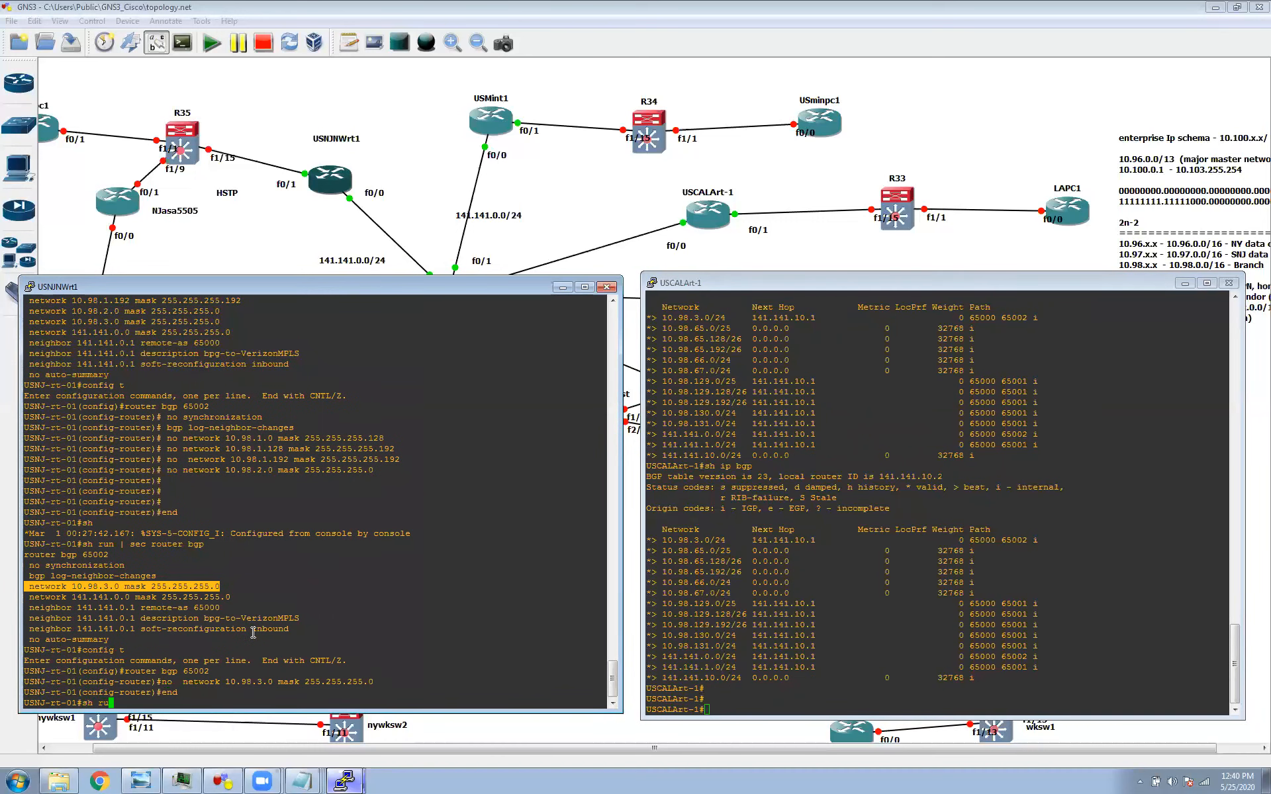
pyautogui.write('n | sec bgp')
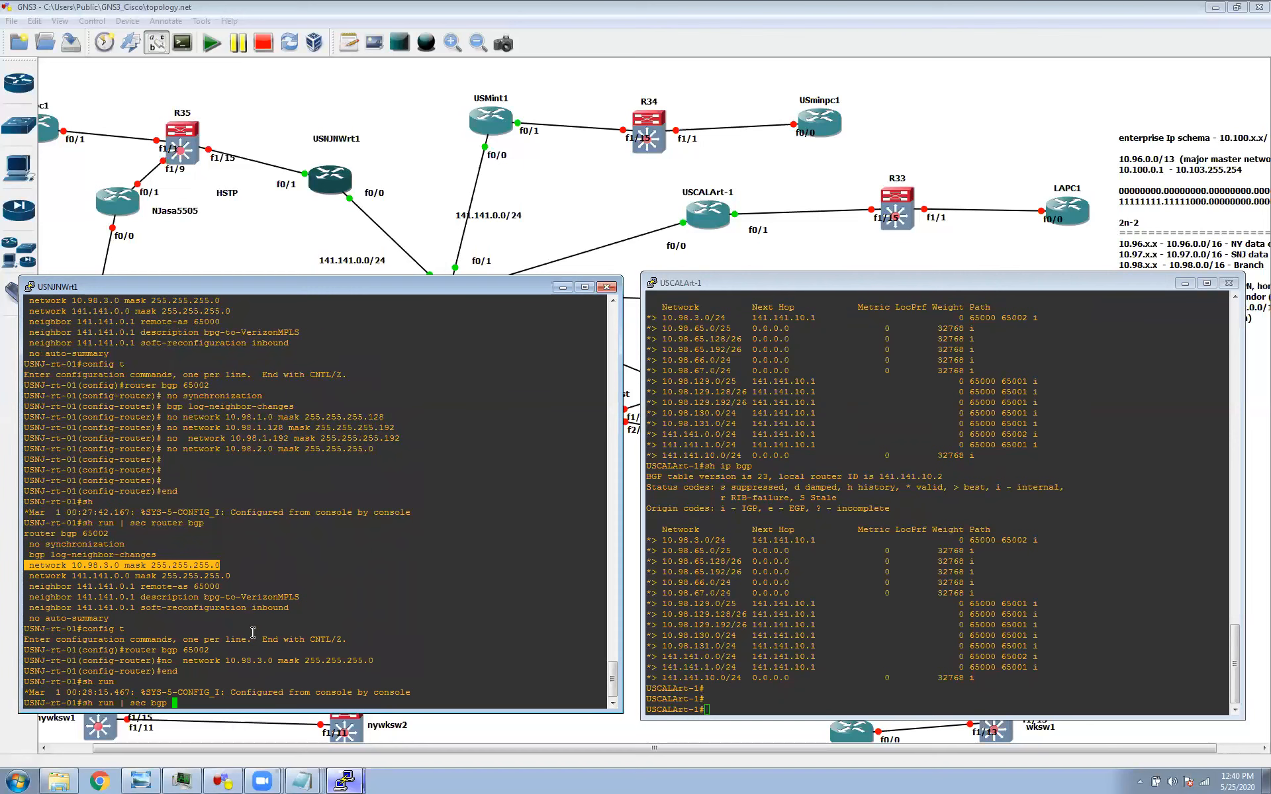
pyautogui.press('Return')
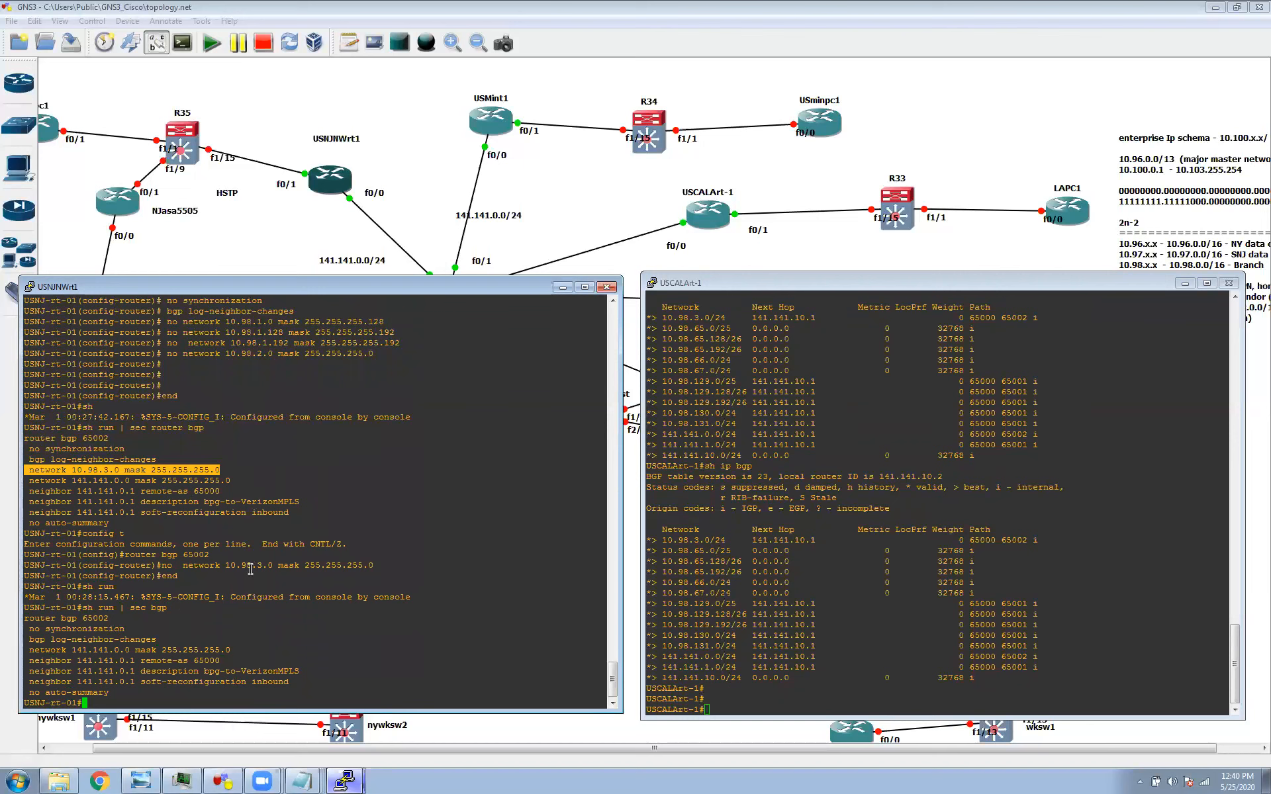
# List USNJNWrt1's interfaces with "sh ip int b" and highlight the connected interface entries for review
pyautogui.write('sh ip int b')
pyautogui.press('Return')
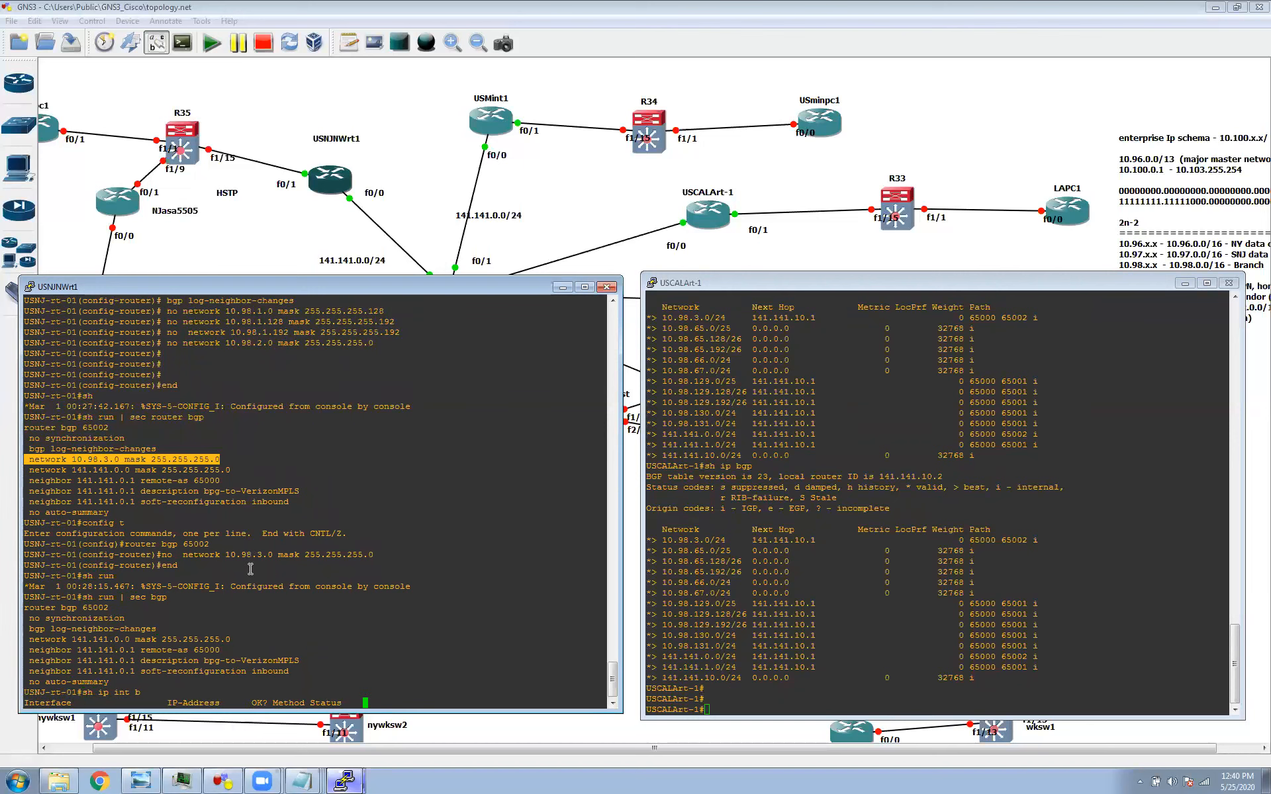
pyautogui.moveTo(24, 650); pyautogui.dragTo(268, 676)
pyautogui.click(792, 599)
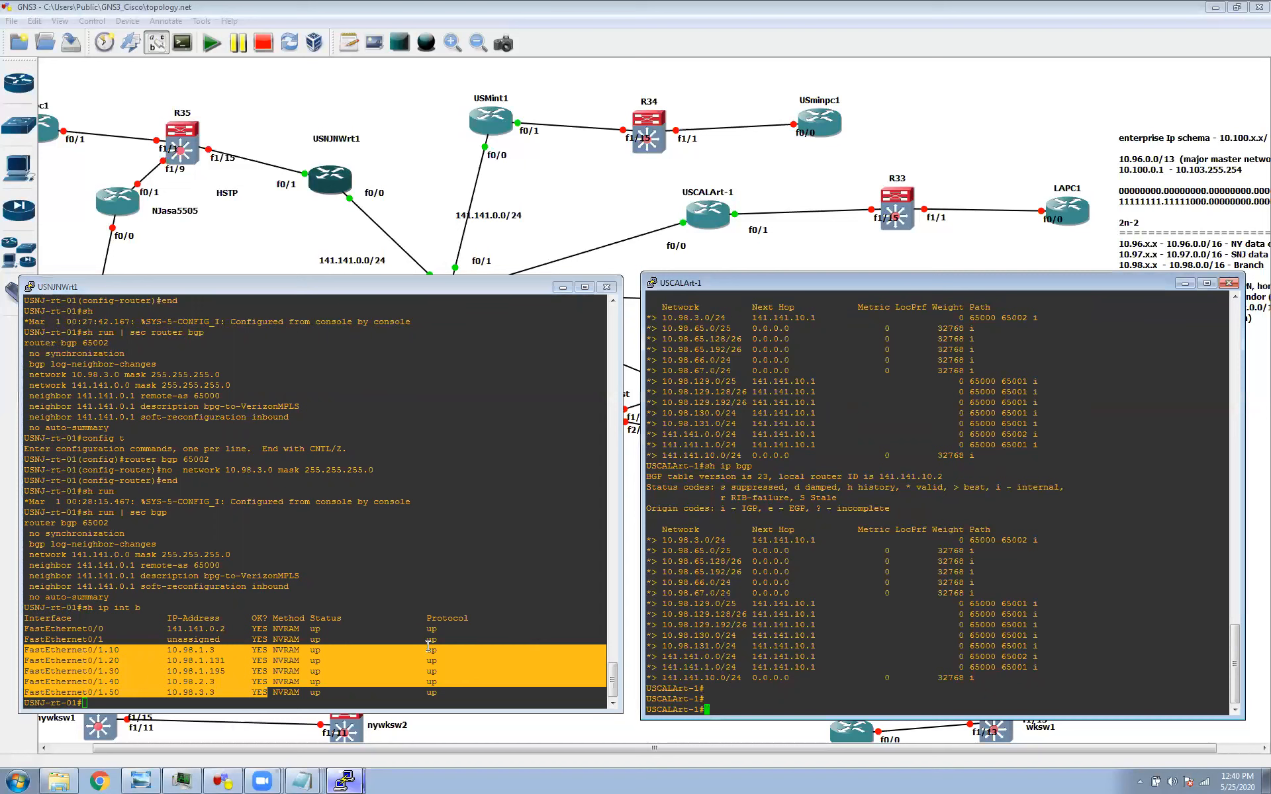
pyautogui.click(289, 607)
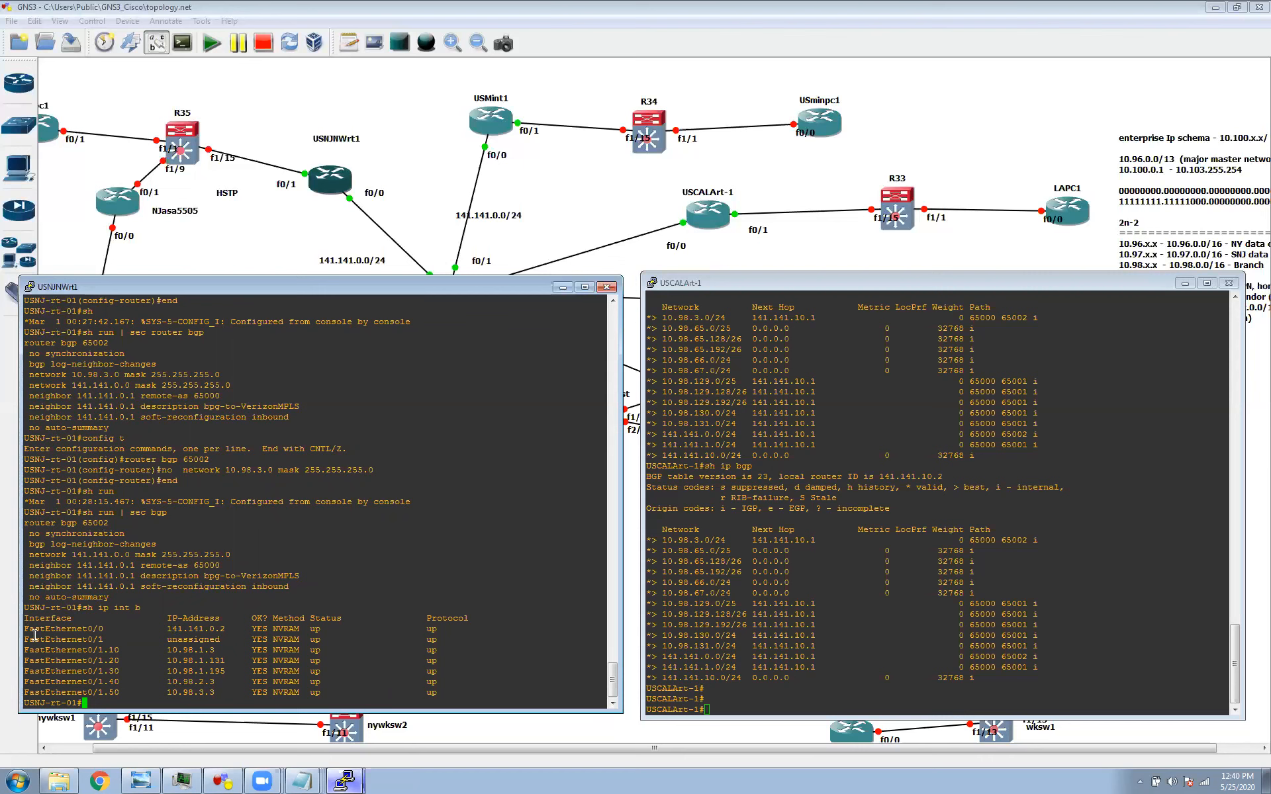
pyautogui.moveTo(27, 628); pyautogui.dragTo(252, 680)
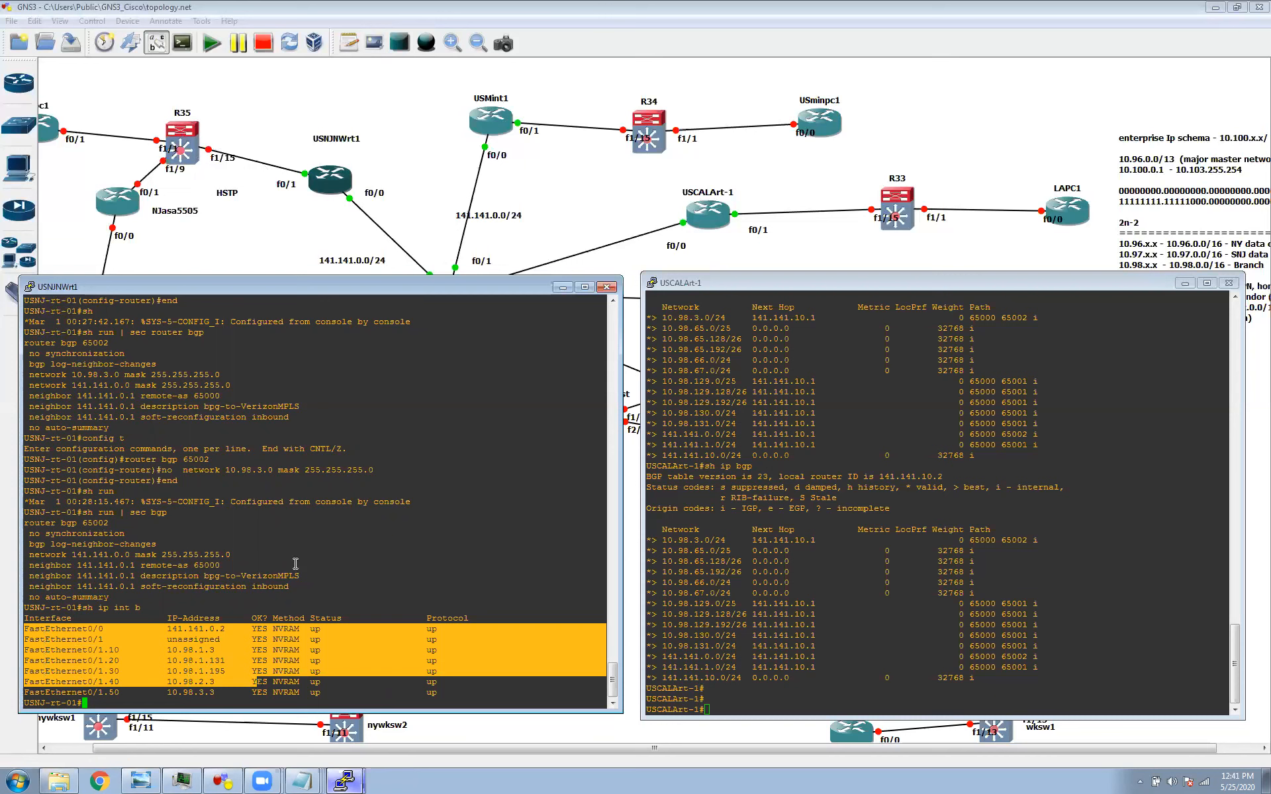
pyautogui.click(299, 655)
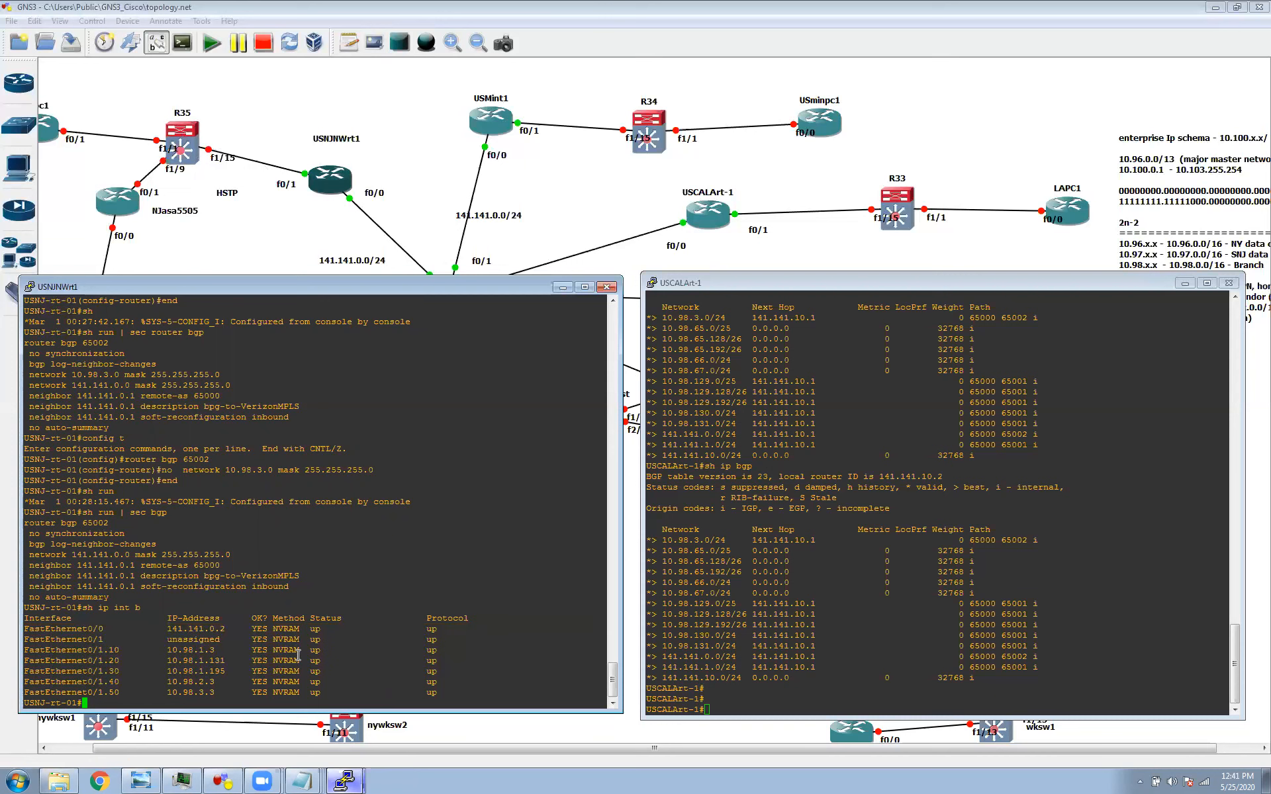
# Enter router bgp 65002 configuration on USNJNWrt1 and write "redistribute connected" at the prompt without running it, highlighting the subinterface addresses it covers
pyautogui.write('config t')
pyautogui.press('Return')
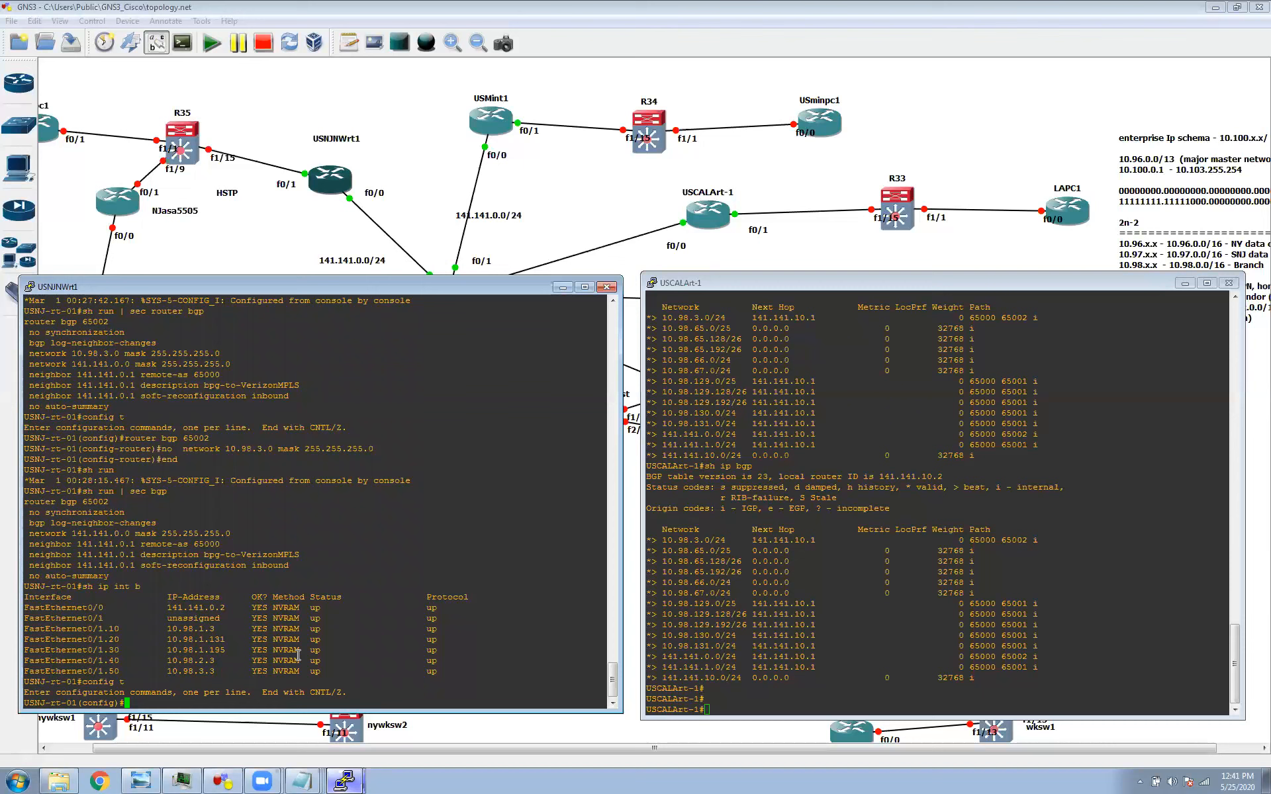
pyautogui.write('router bgp 65002')
pyautogui.press('Return')
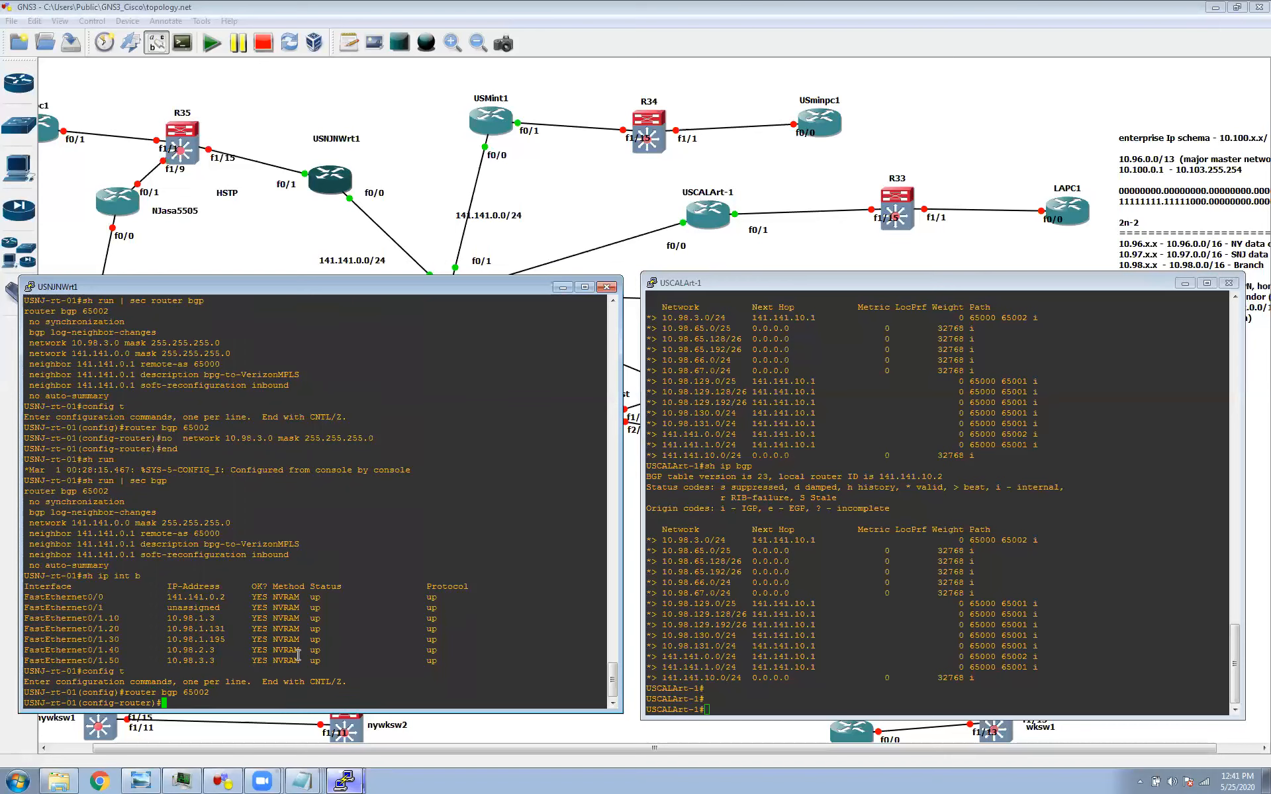
pyautogui.write('redis')
pyautogui.press('Tab')
pyautogui.write('con')
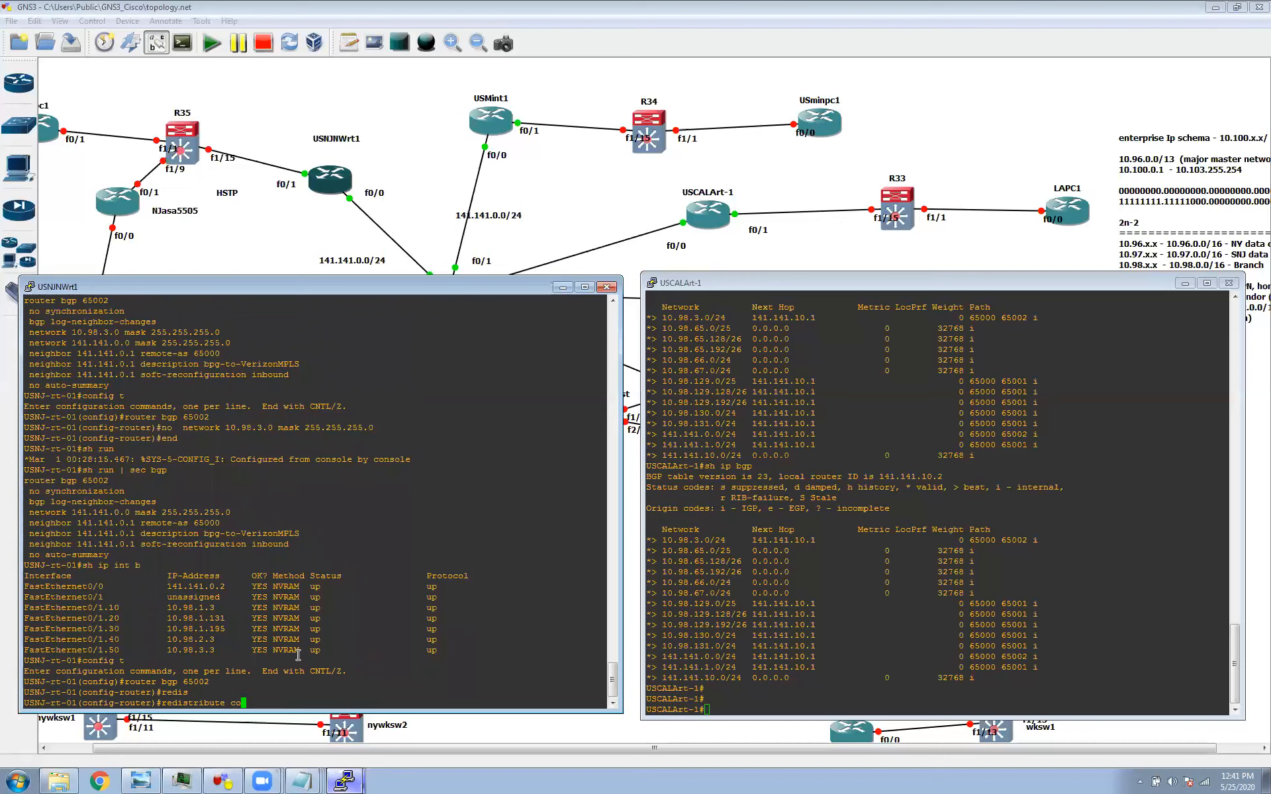
pyautogui.press('Tab')
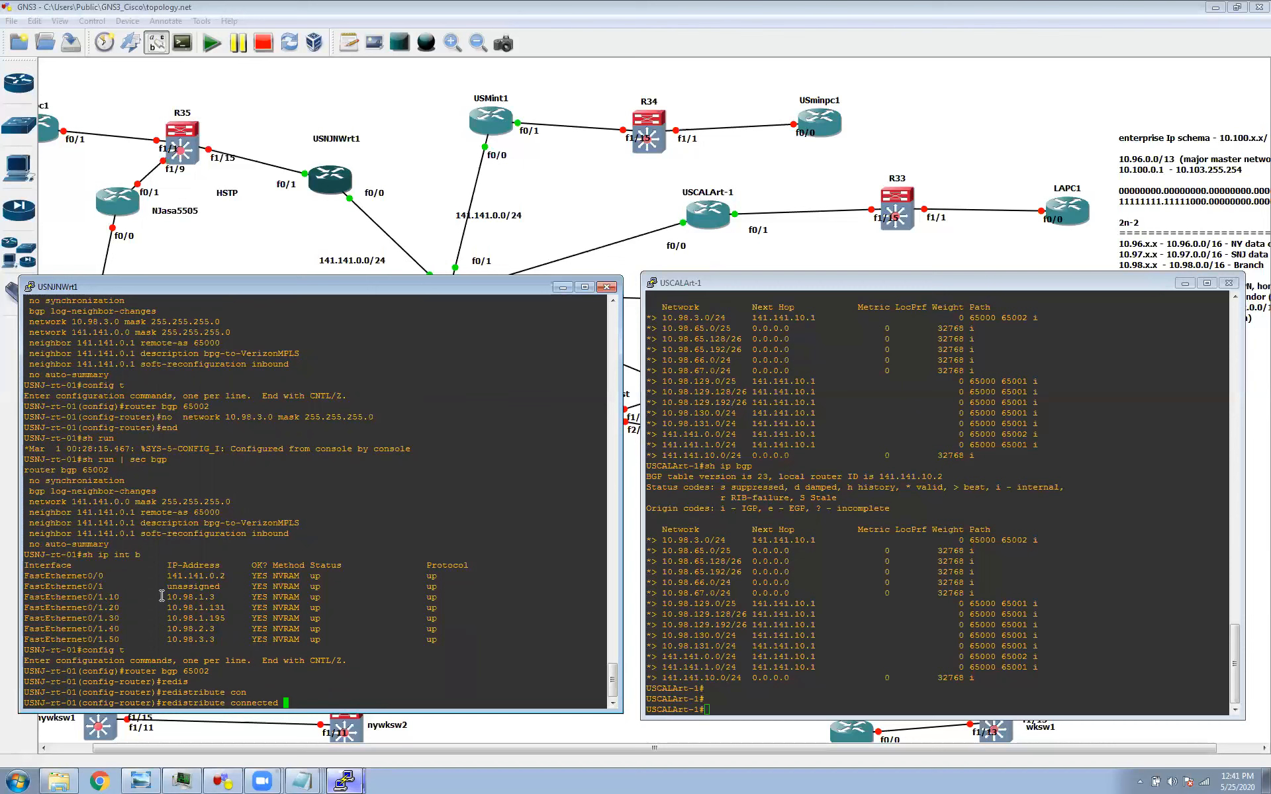
pyautogui.moveTo(159, 596); pyautogui.dragTo(187, 609)
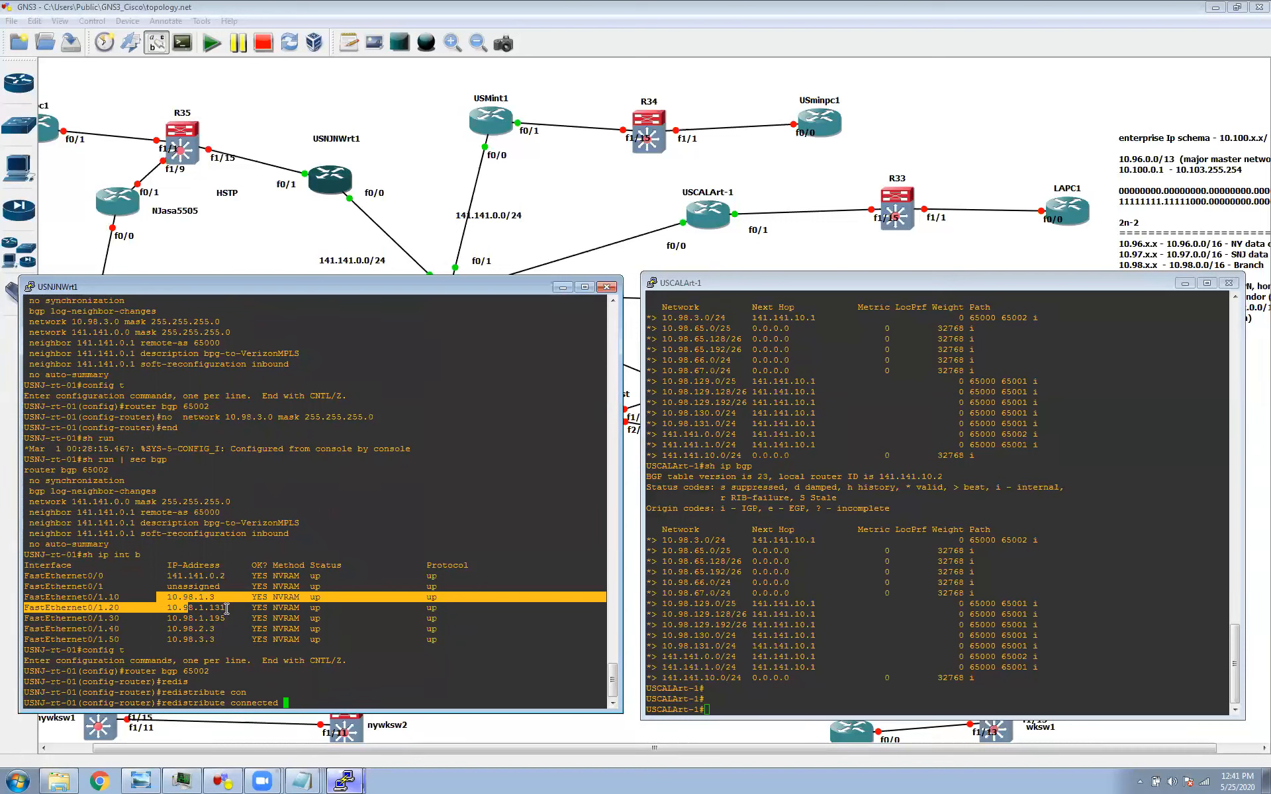
pyautogui.click(351, 661)
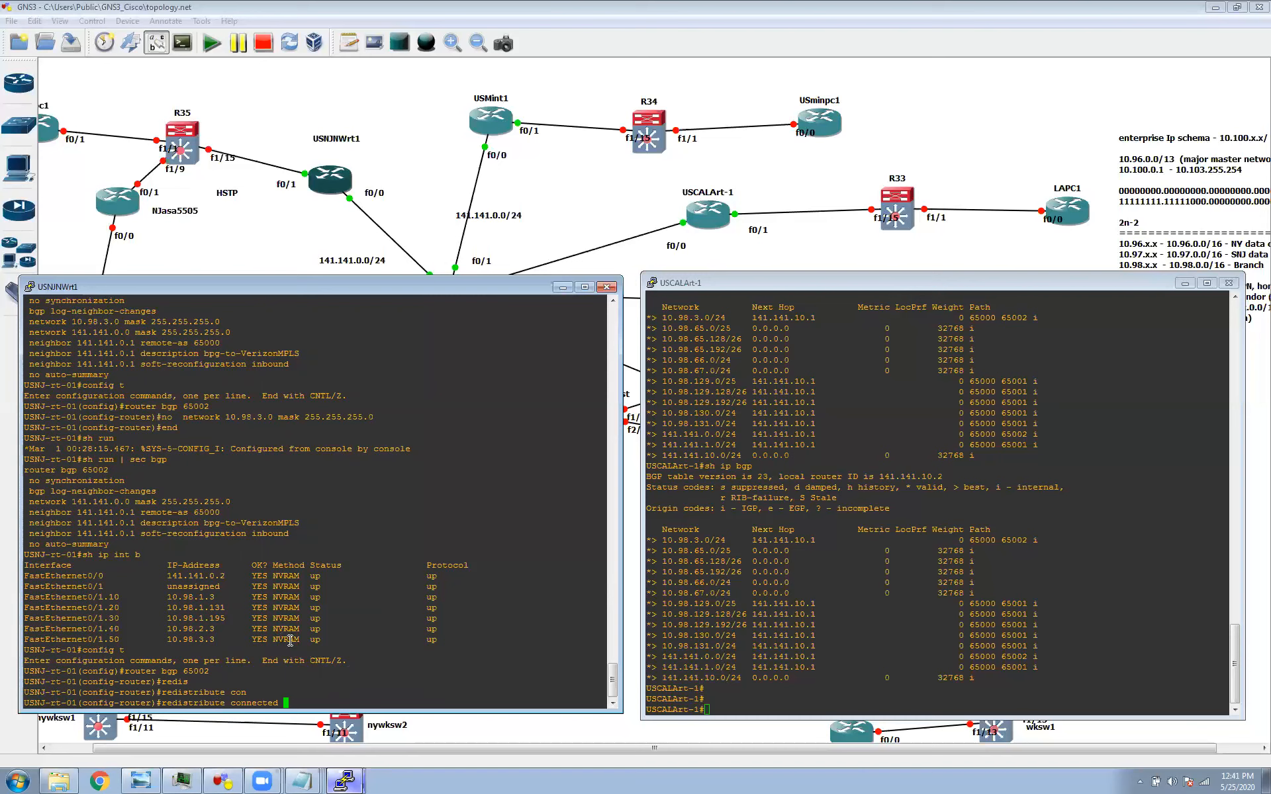
# Check USCALArt-1's BGP table with "sh ip bgp", and run the prepared "redistribute connected" command on USNJNWrt1
pyautogui.click(788, 614)
pyautogui.write('sh ip bgp')
pyautogui.press('Return')
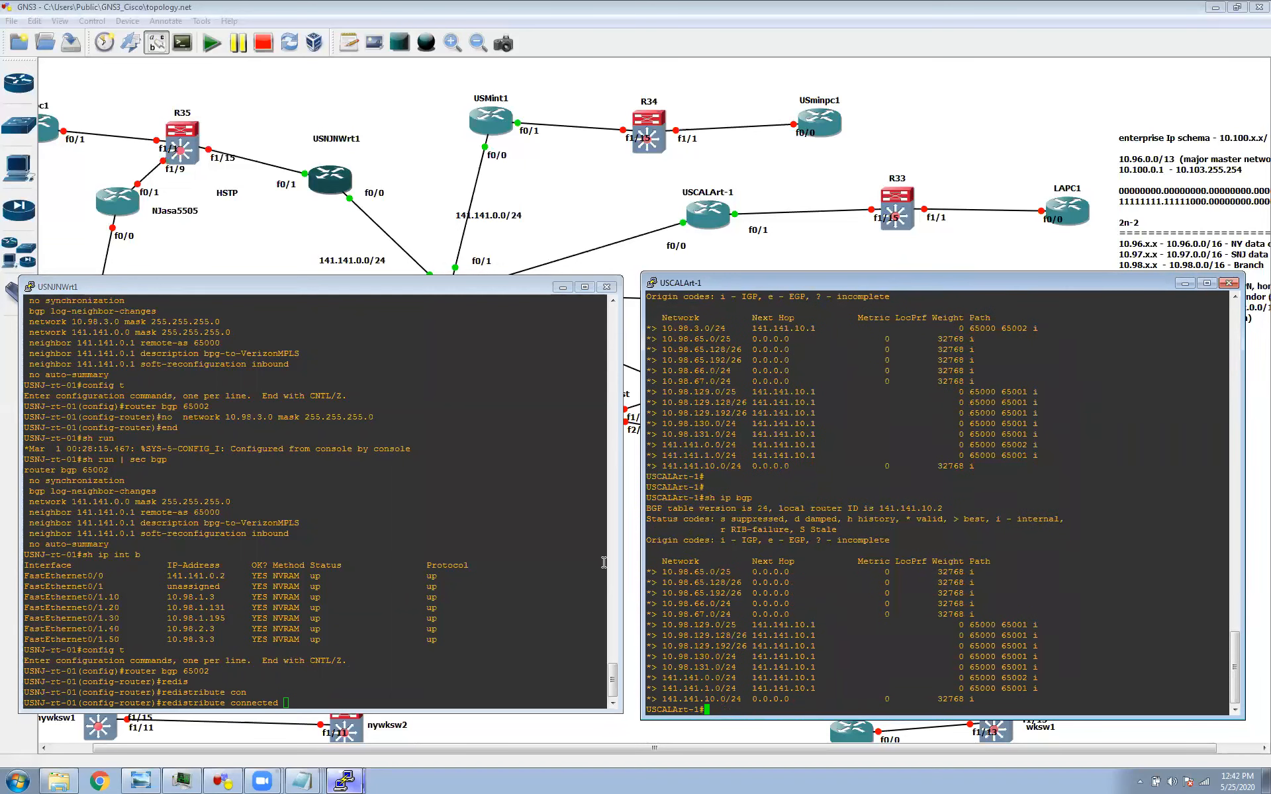
pyautogui.click(445, 619)
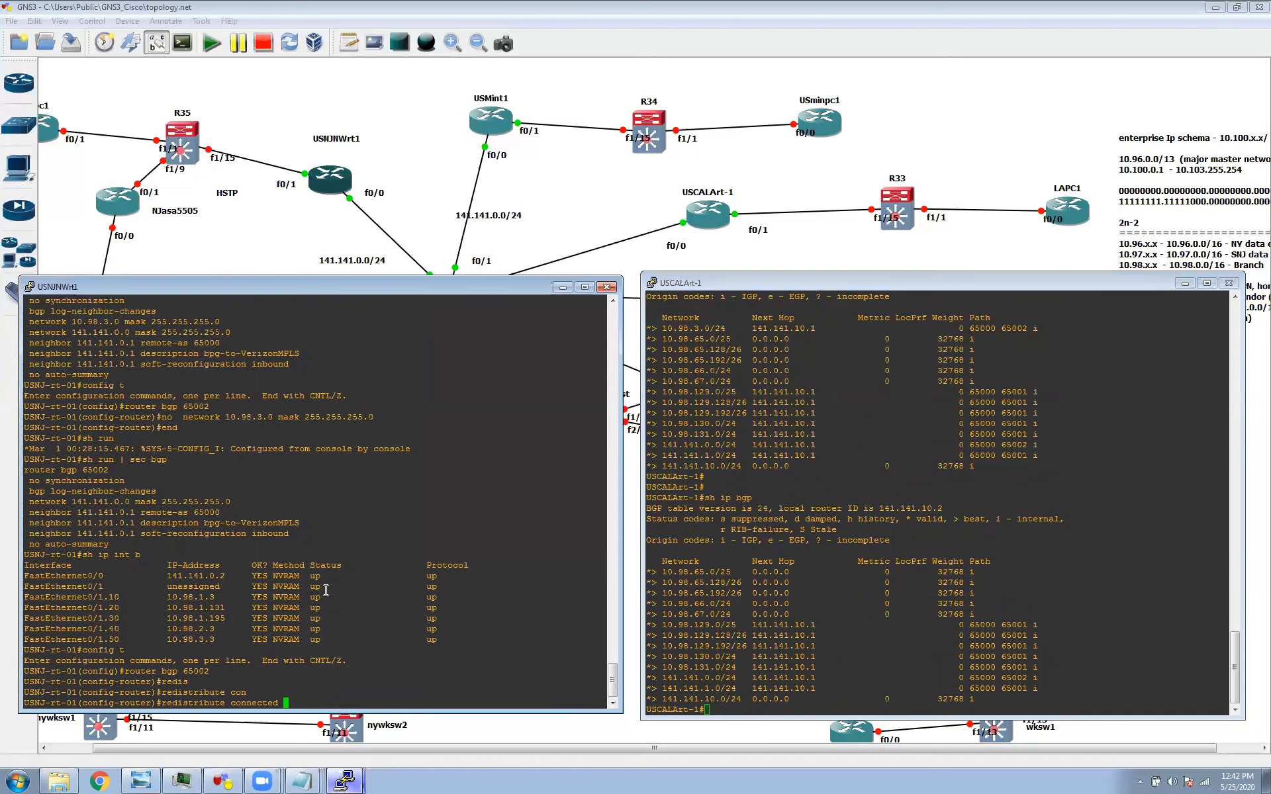
pyautogui.press('Return')
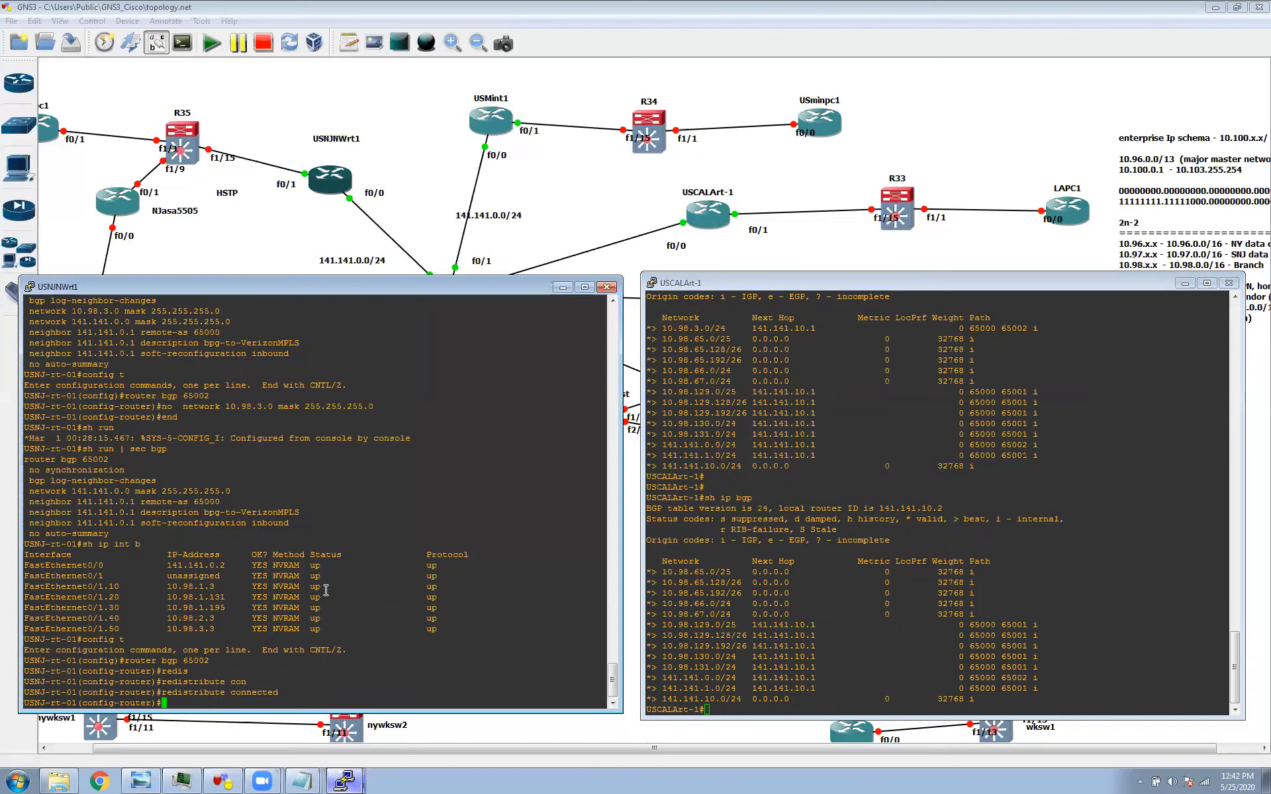
# Rerun "sh ip bgp" on USCALArt-1 and highlight the 10.98.x.x routes learned from AS 65002 for review
pyautogui.click(820, 576)
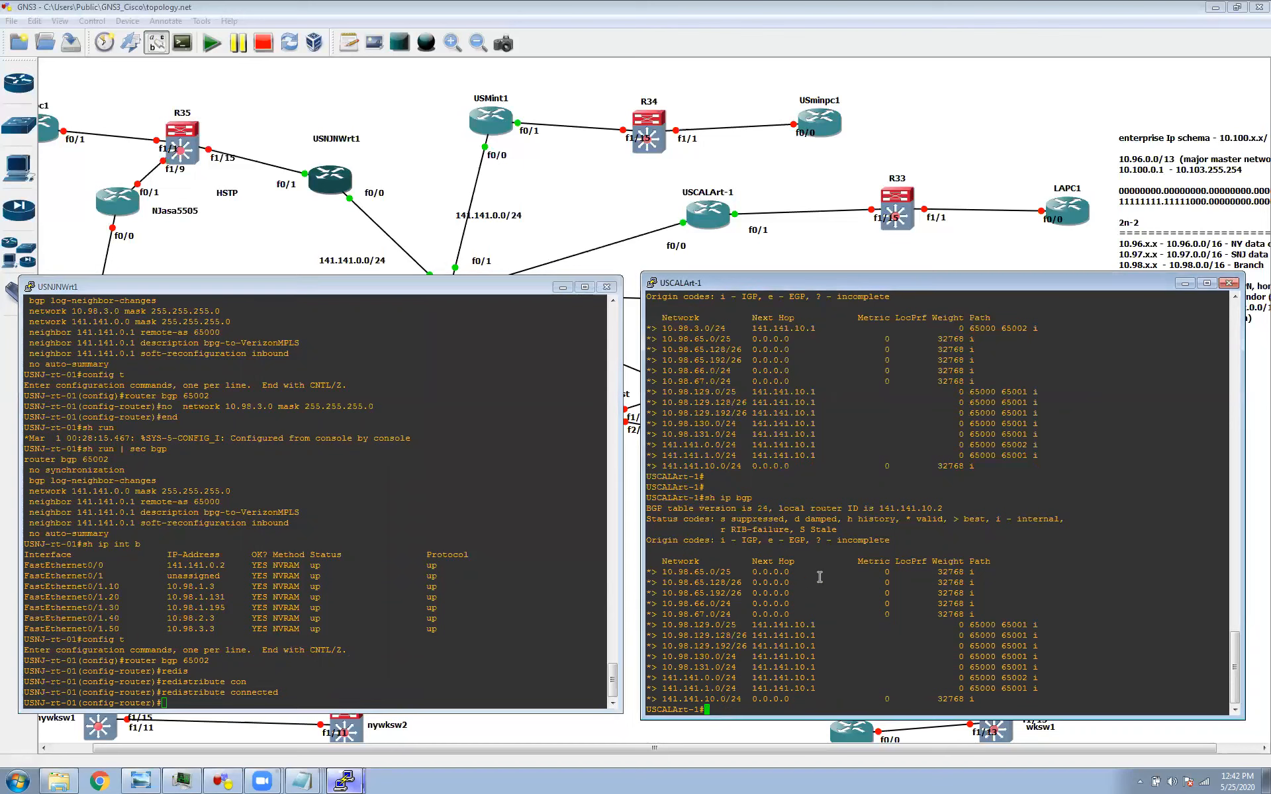
pyautogui.press('Up')
pyautogui.press('Return')
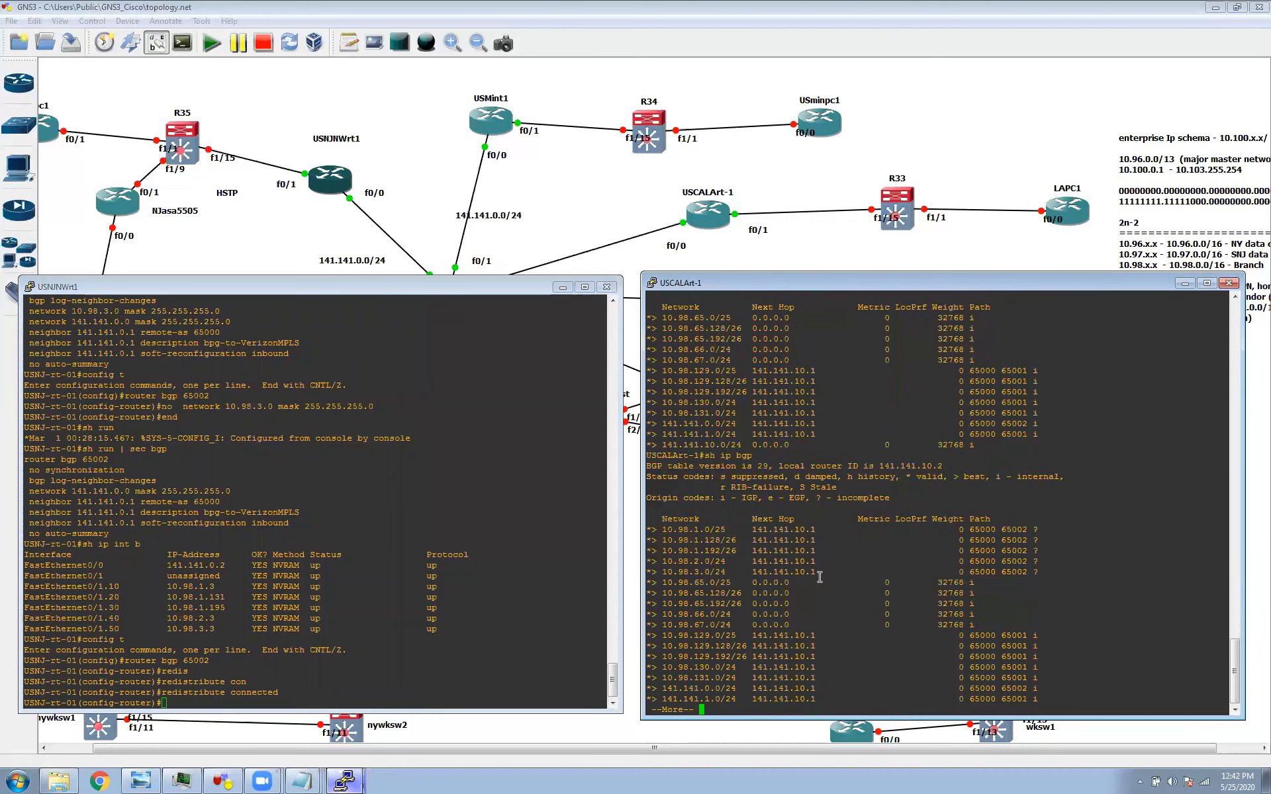
pyautogui.moveTo(659, 532); pyautogui.dragTo(798, 581)
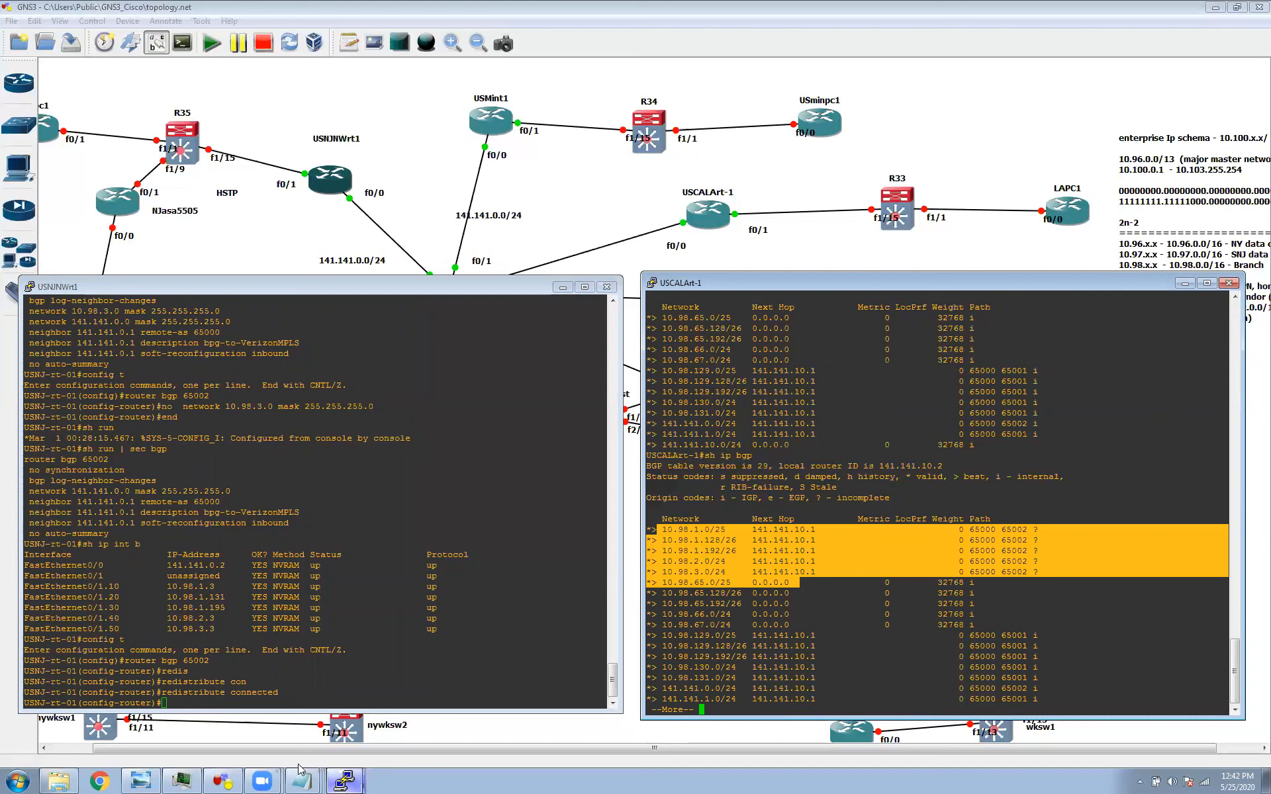
pyautogui.click(338, 625)
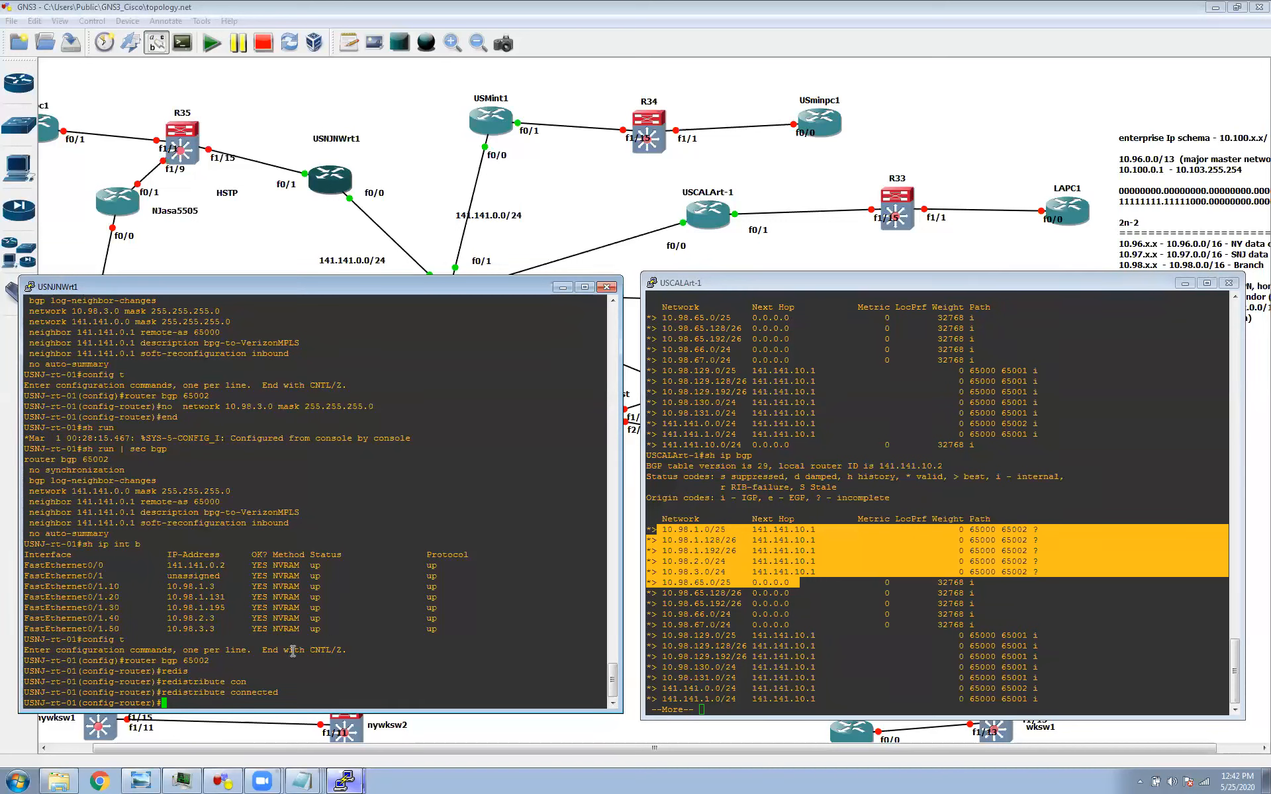
# In the untitled Notepad notes, add a separator line of equals signs followed by the entry "network statement"
pyautogui.moveTo(311, 781)
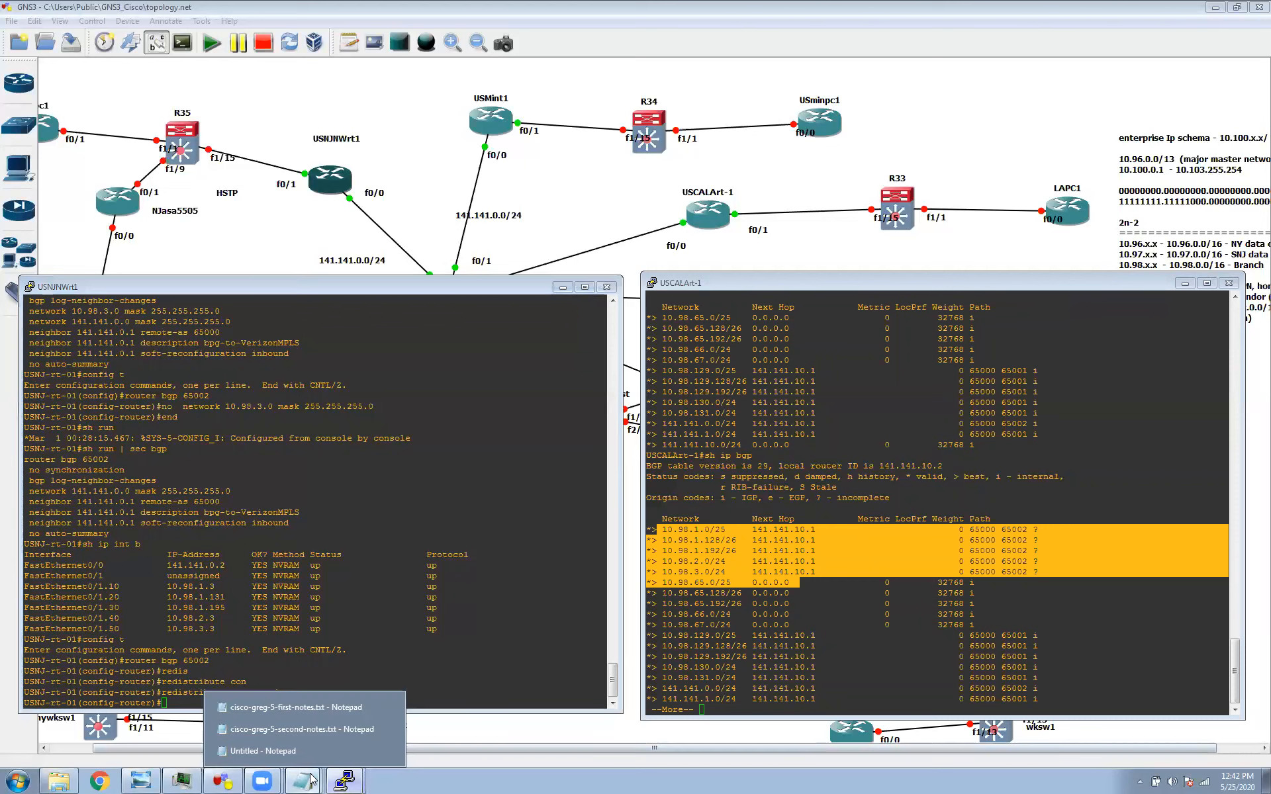
pyautogui.click(278, 750)
pyautogui.click(987, 320)
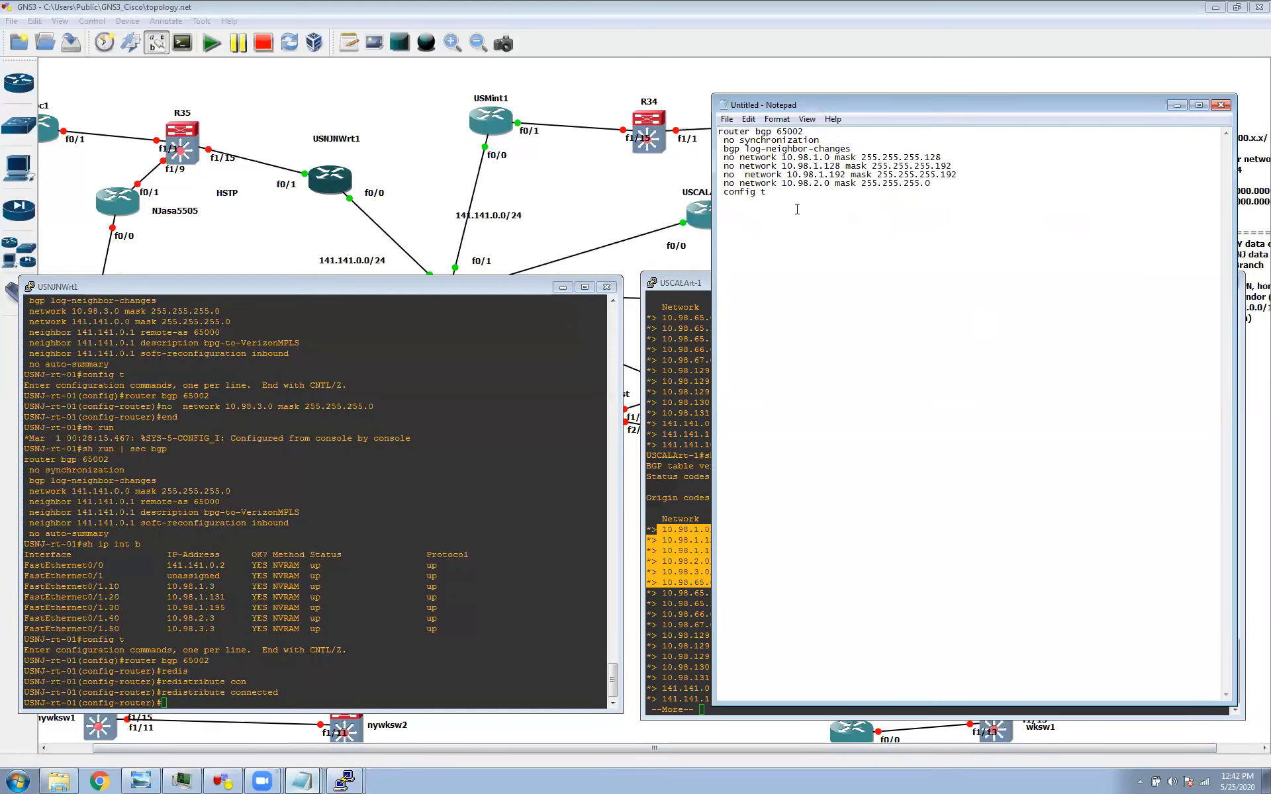
pyautogui.write('=====================================')
pyautogui.write('network')
pyautogui.write(' stat')
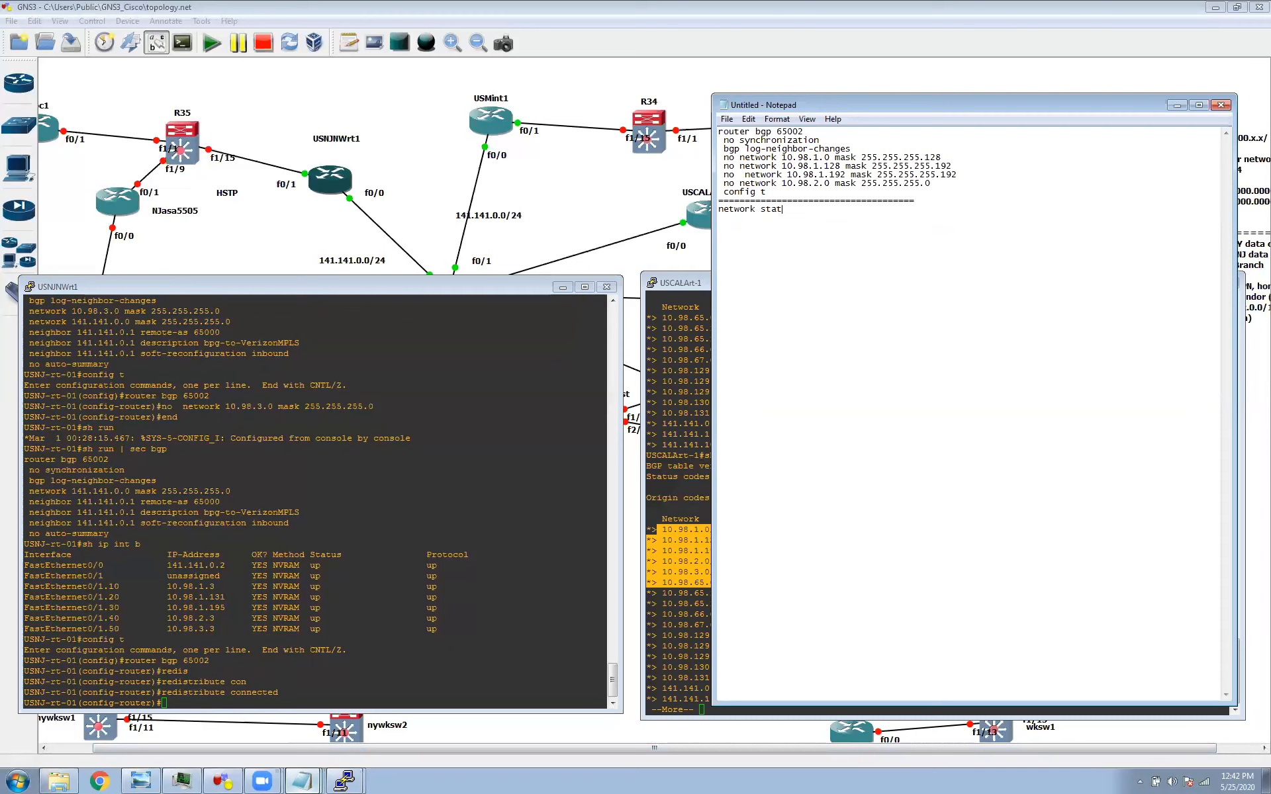
pyautogui.write('eme')
pyautogui.press('BackSpace')
pyautogui.press('BackSpace')
pyautogui.press('BackSpace')
pyautogui.write('ement')
pyautogui.press('Return')
# Add the entries "redis connected" and "redis static route" below "network statement" in the notes
pyautogui.write('redis connected')
pyautogui.press('Return')
pyautogui.write('redis')
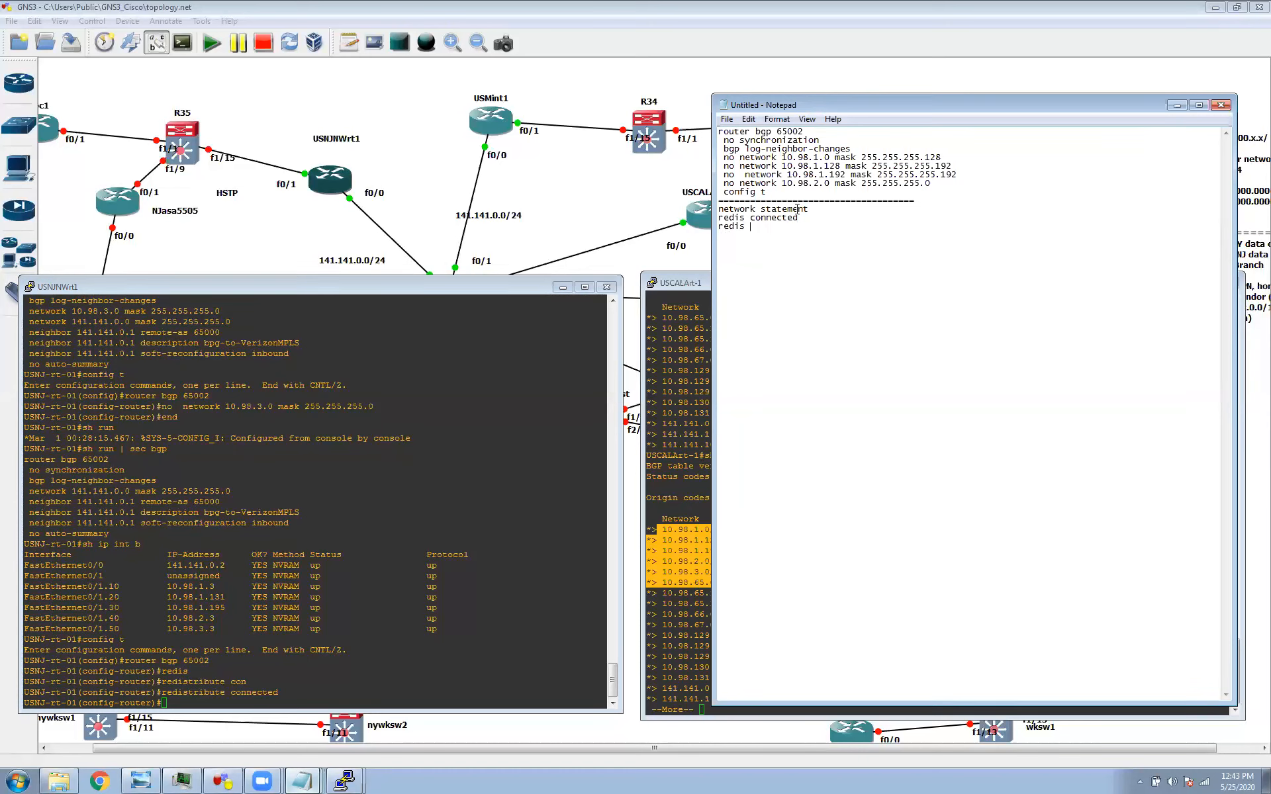
pyautogui.write(' static route')
# Capture a Snipping Tool snip spanning the topology, consoles and notes, and sketch circles 1 and 2 joined by a link labelled BGP
pyautogui.click(29, 778)
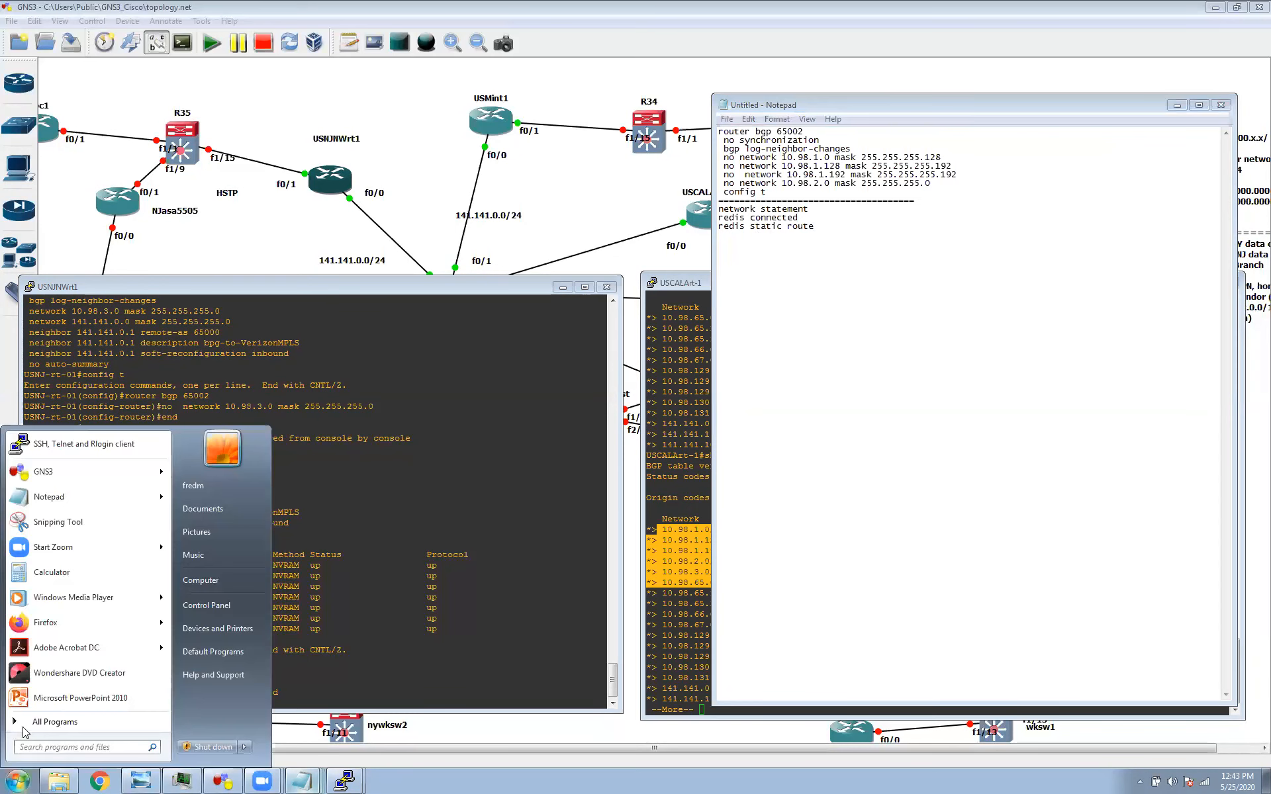
pyautogui.click(73, 522)
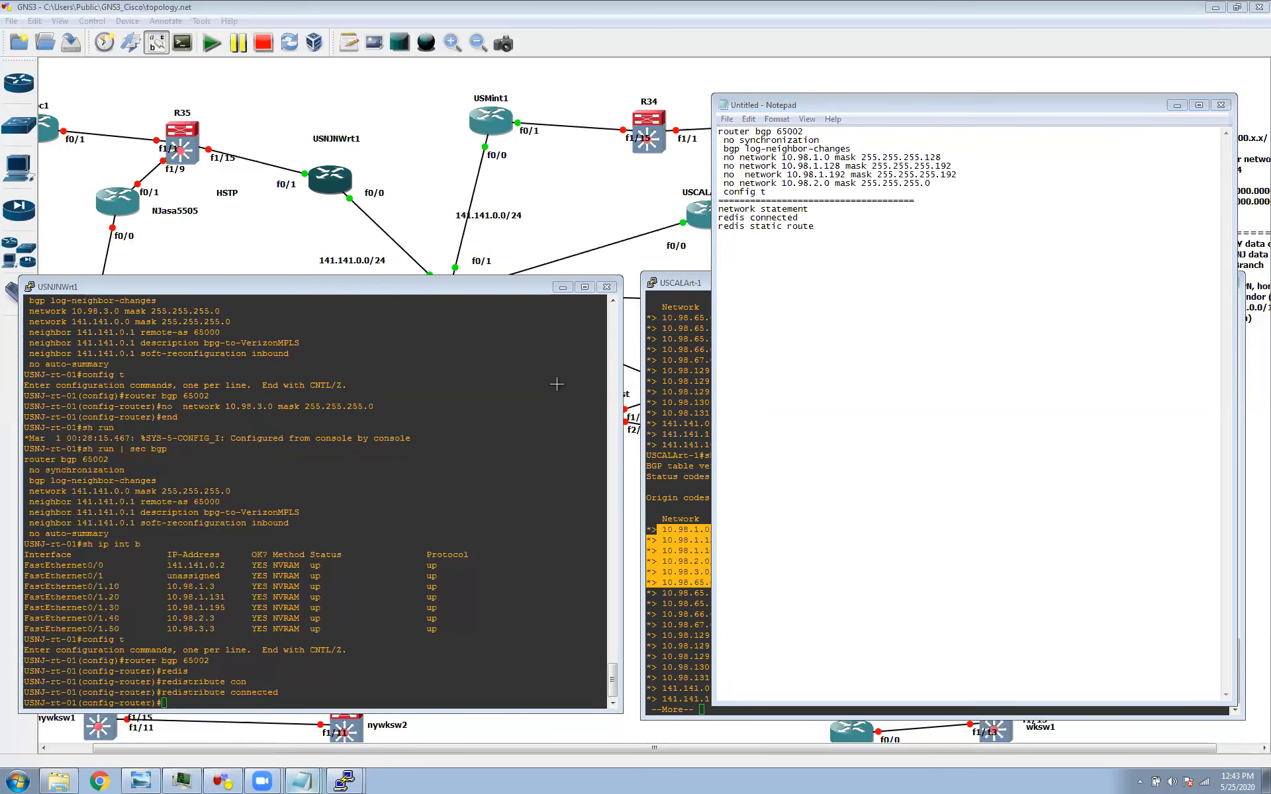
pyautogui.moveTo(290, 146); pyautogui.dragTo(1030, 552)
pyautogui.moveTo(433, 368)
pyautogui.mouseDown()
pyautogui.moveTo(463, 444)
pyautogui.moveTo(494, 438)
pyautogui.moveTo(442, 375)
pyautogui.mouseUp()
pyautogui.moveTo(516, 417)
pyautogui.mouseDown()
pyautogui.moveTo(762, 418)
pyautogui.moveTo(768, 442)
pyautogui.moveTo(855, 395)
pyautogui.moveTo(790, 398)
pyautogui.mouseUp()
pyautogui.moveTo(588, 440)
pyautogui.mouseDown()
pyautogui.moveTo(612, 473)
pyautogui.moveTo(622, 463)
pyautogui.moveTo(688, 482)
pyautogui.mouseUp()
pyautogui.moveTo(707, 433); pyautogui.dragTo(703, 481)
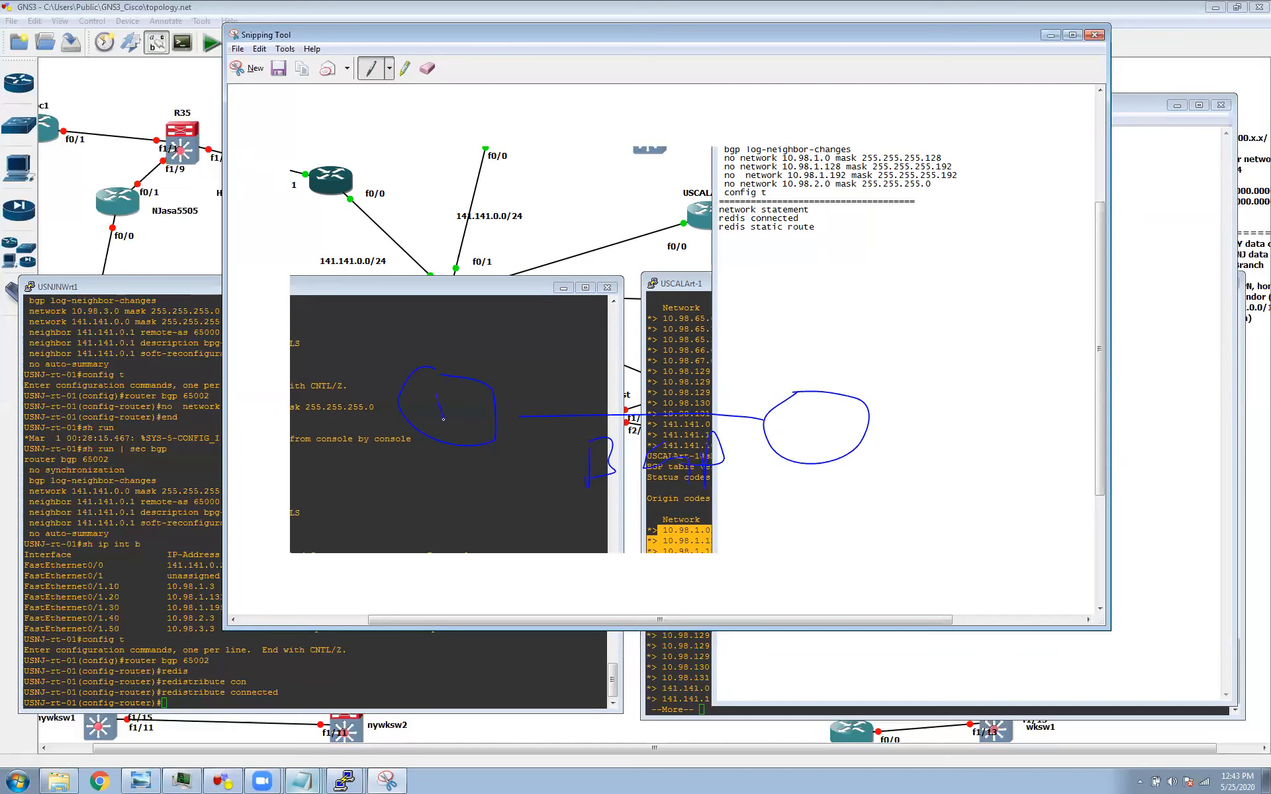
pyautogui.moveTo(813, 416); pyautogui.dragTo(824, 440)
# Sketch a mark beside the notes list and network lines leaving circle 2, write "LAN", and minimize the sketch and notes
pyautogui.moveTo(827, 210)
pyautogui.mouseDown()
pyautogui.moveTo(821, 295)
pyautogui.moveTo(737, 272)
pyautogui.mouseUp()
pyautogui.moveTo(856, 394); pyautogui.dragTo(914, 358)
pyautogui.moveTo(877, 431); pyautogui.dragTo(975, 442)
pyautogui.moveTo(873, 457); pyautogui.dragTo(1012, 541)
pyautogui.moveTo(849, 469); pyautogui.dragTo(933, 553)
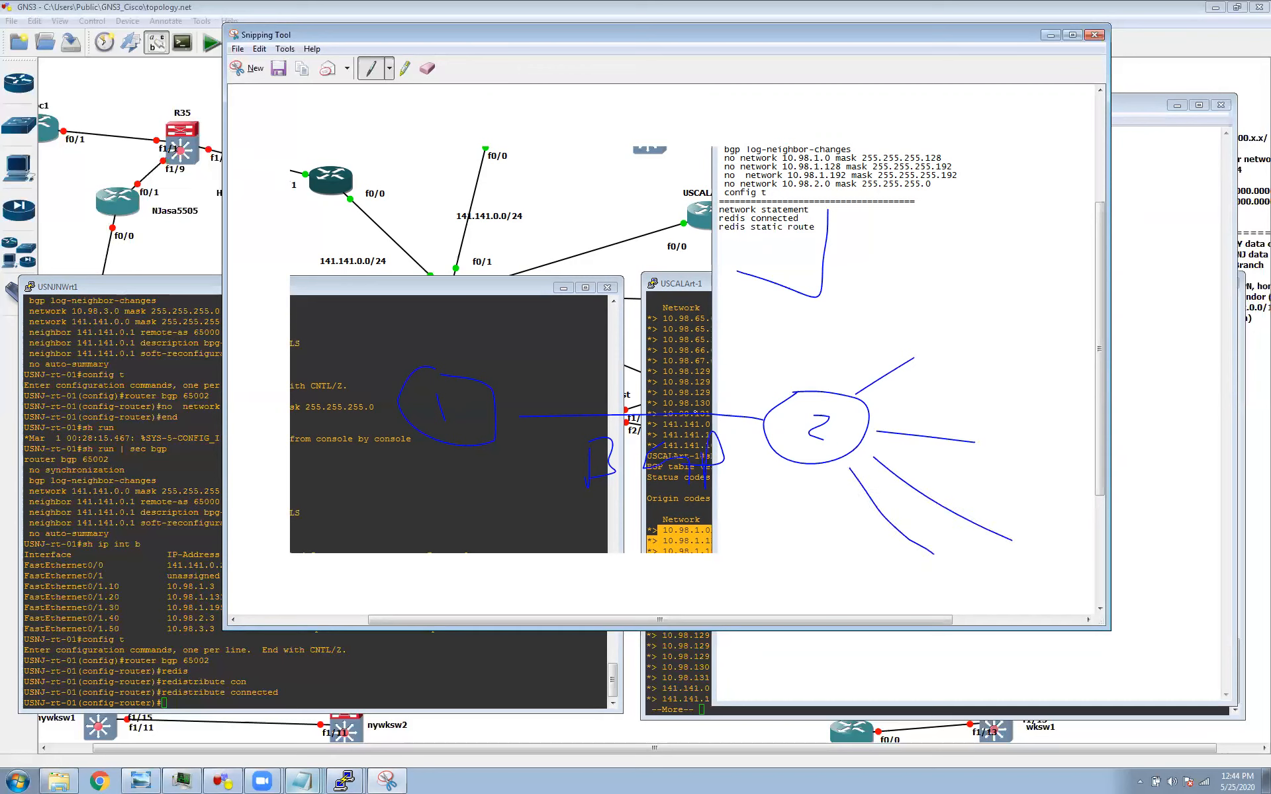
pyautogui.moveTo(757, 434)
pyautogui.mouseDown()
pyautogui.moveTo(730, 468)
pyautogui.moveTo(743, 498)
pyautogui.moveTo(759, 493)
pyautogui.mouseUp()
pyautogui.moveTo(916, 333)
pyautogui.mouseDown()
pyautogui.moveTo(938, 403)
pyautogui.moveTo(972, 343)
pyautogui.moveTo(987, 405)
pyautogui.moveTo(976, 366)
pyautogui.mouseUp()
pyautogui.moveTo(988, 362)
pyautogui.mouseDown()
pyautogui.moveTo(1002, 377)
pyautogui.moveTo(1008, 339)
pyautogui.mouseUp()
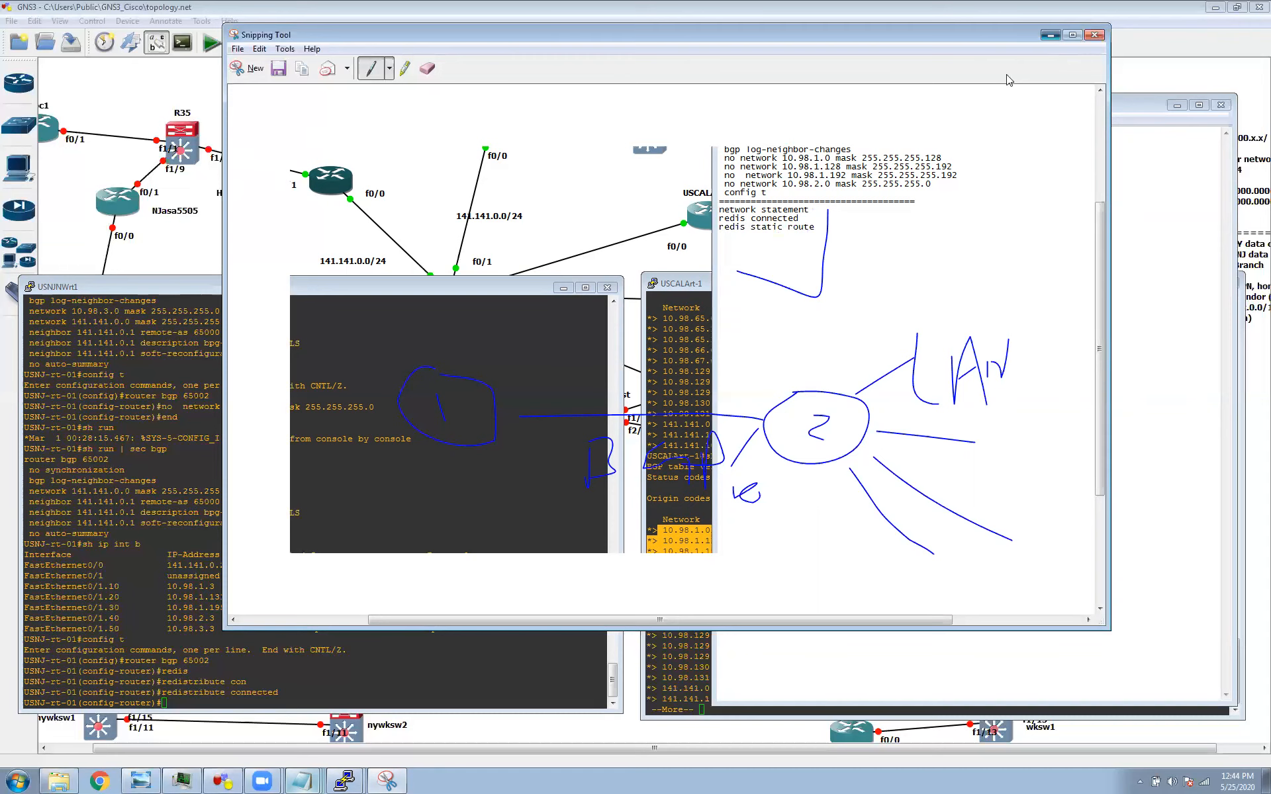
pyautogui.click(1049, 34)
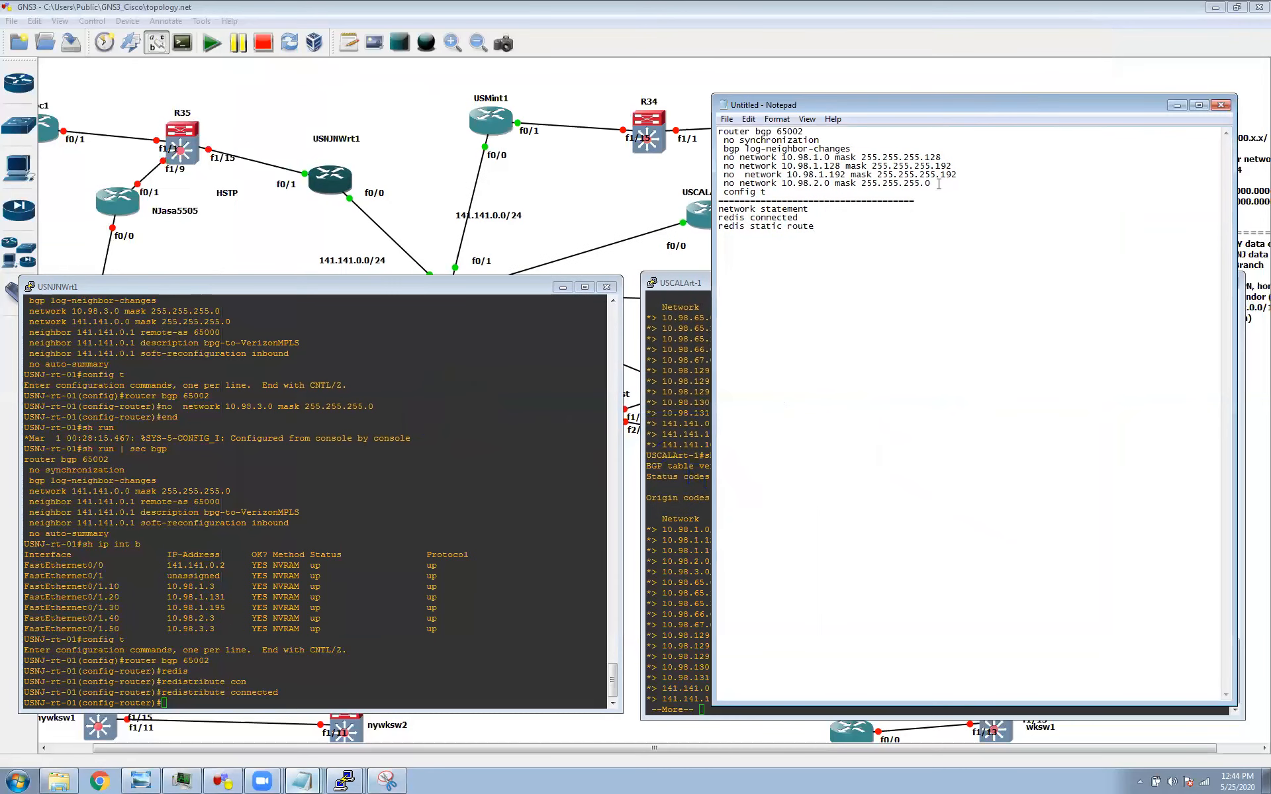
pyautogui.click(1175, 106)
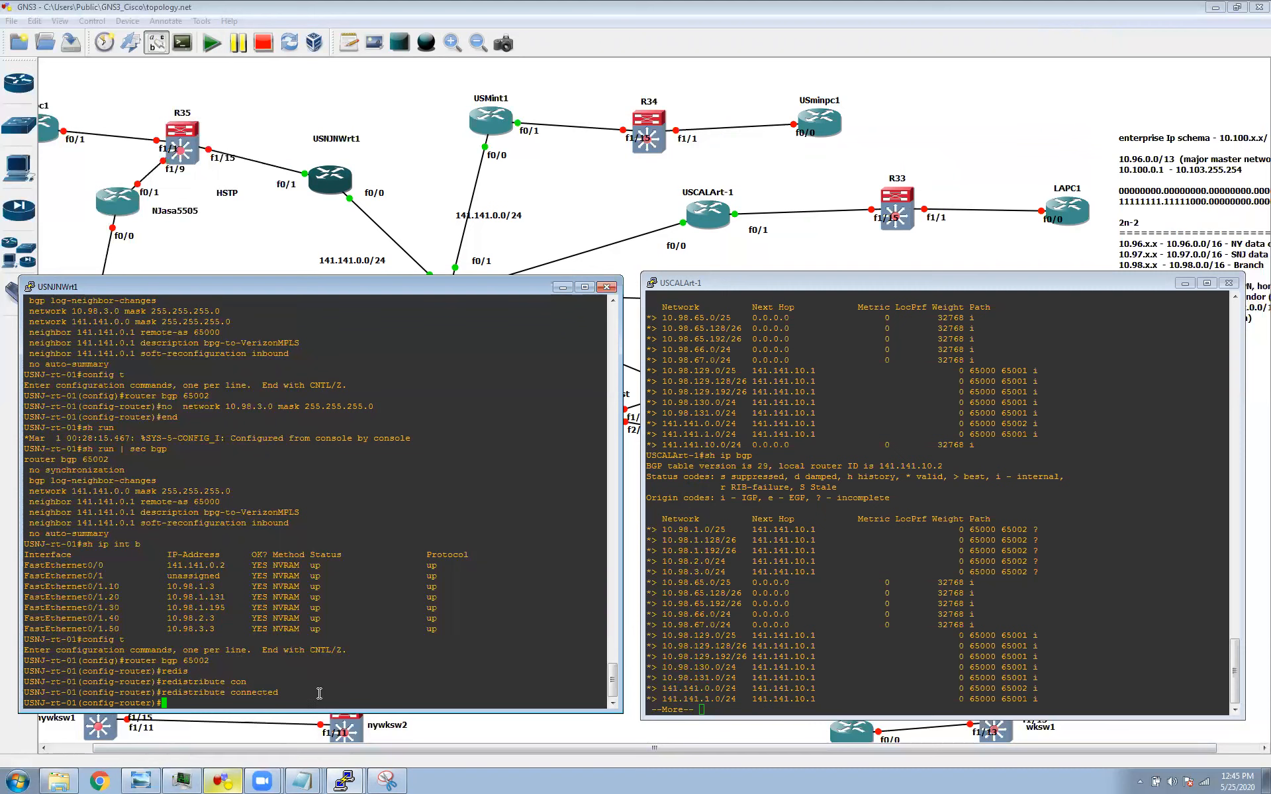
# Leave configuration mode on USNJNWrt1, run "show run | sec bgp", and highlight the redistribute connected line and the subinterface addresses
pyautogui.write('end')
pyautogui.press('Return')
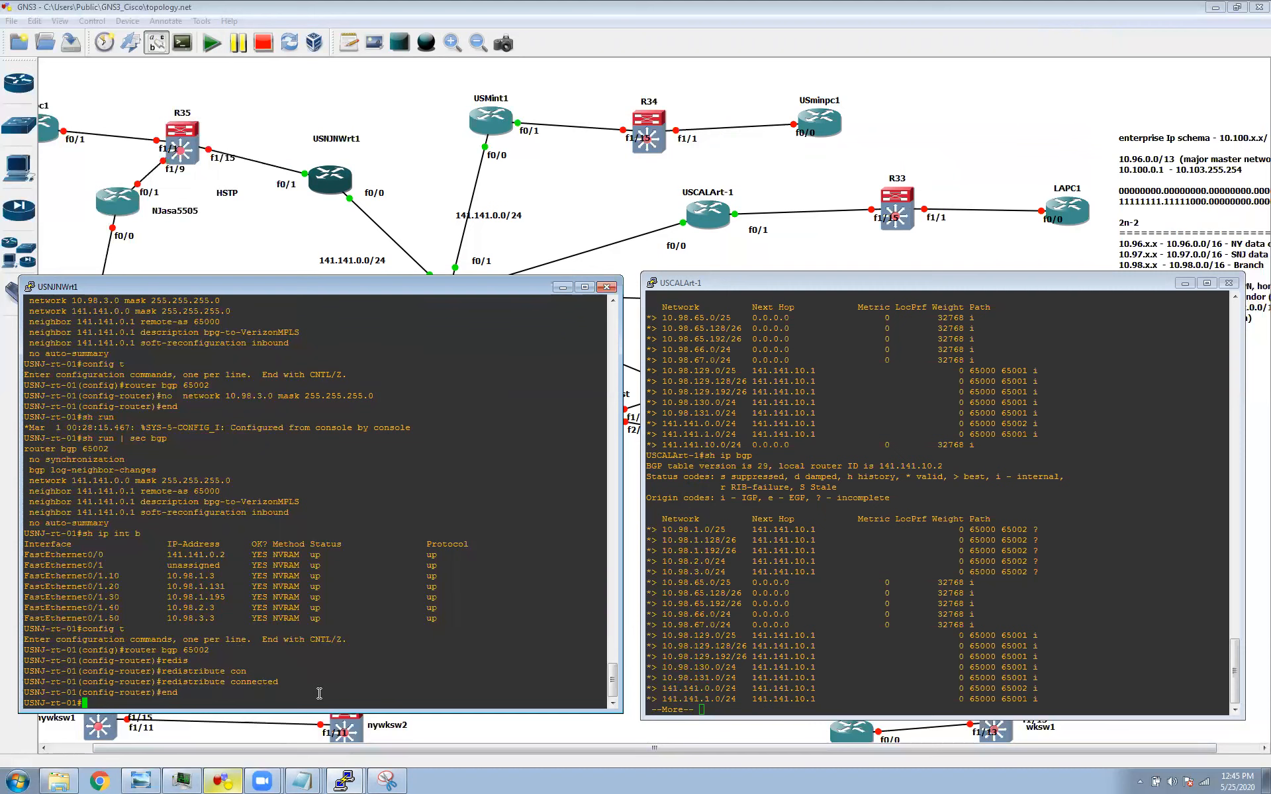
pyautogui.write('shr un')
pyautogui.press('BackSpace')
pyautogui.press('BackSpace')
pyautogui.press('BackSpace')
pyautogui.press('BackSpace')
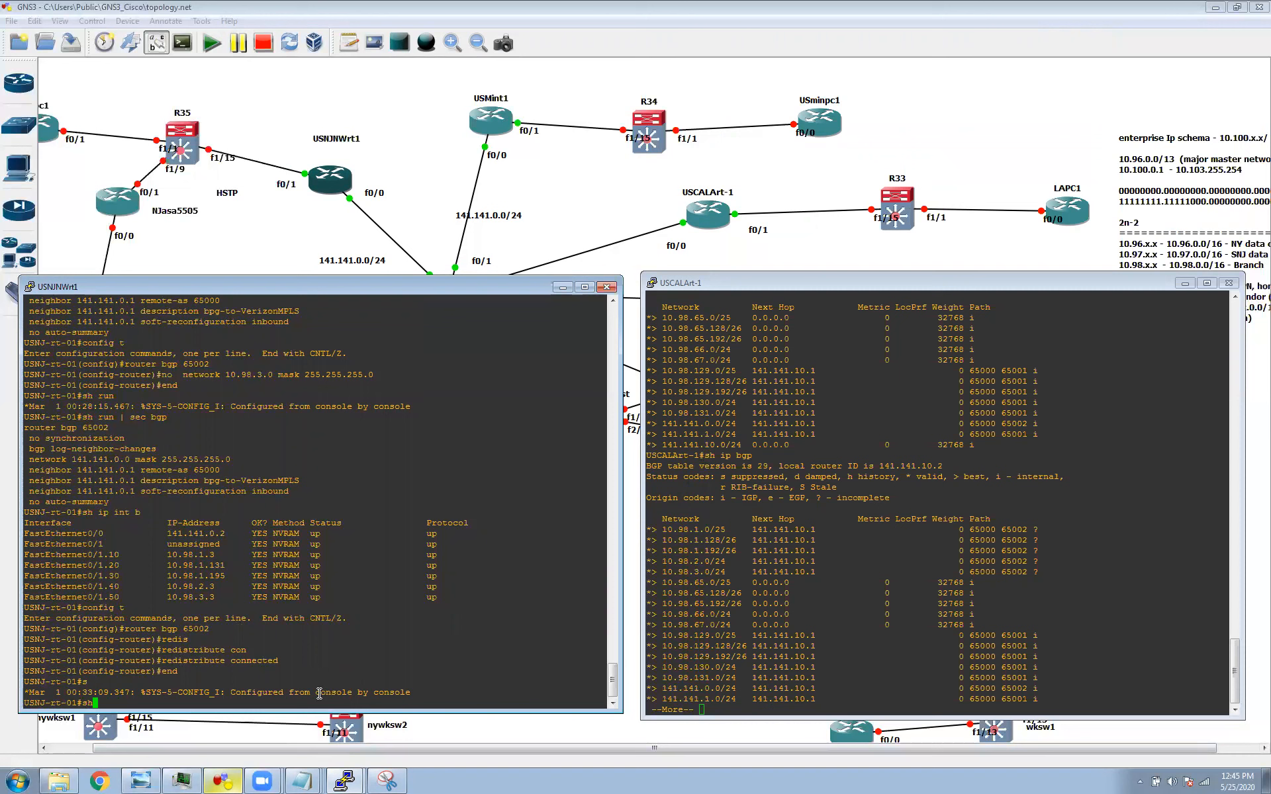
pyautogui.press('Tab')
pyautogui.write('run | sec bgp')
pyautogui.press('Return')
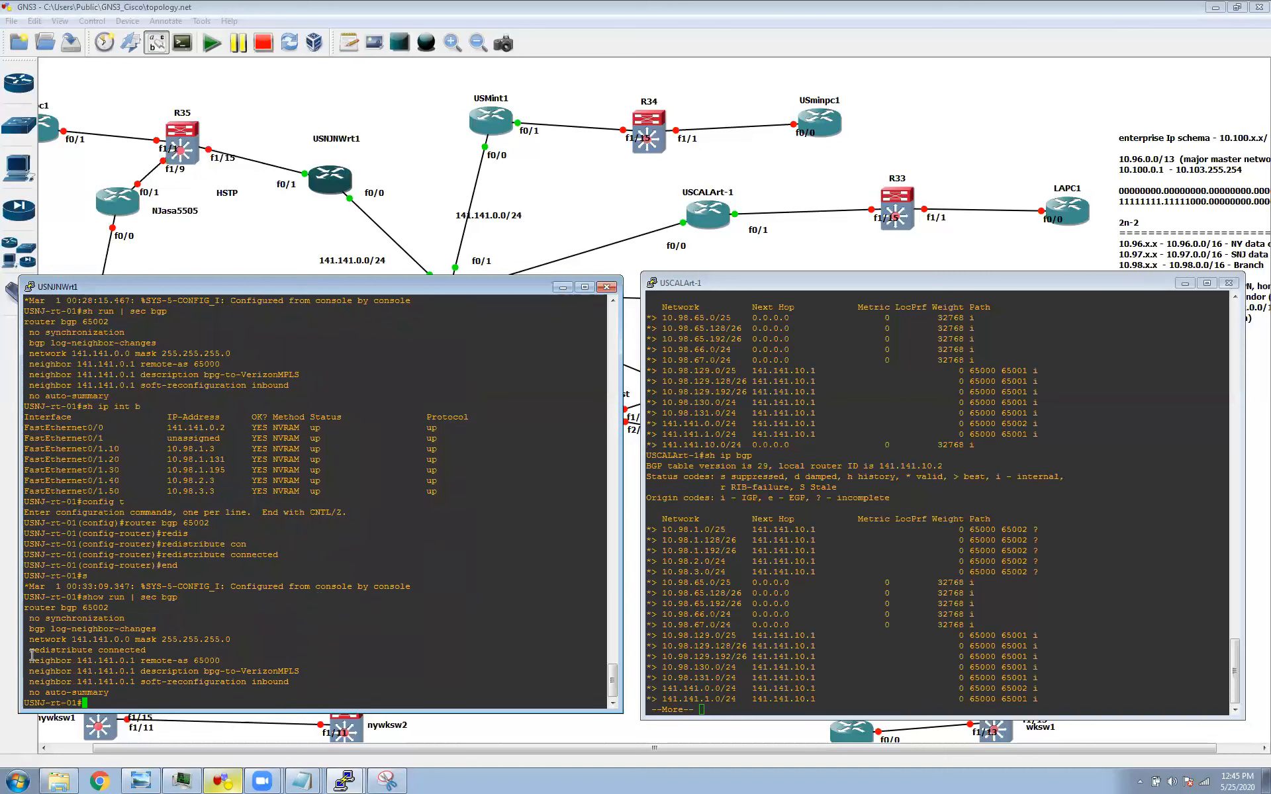
pyautogui.moveTo(31, 651); pyautogui.dragTo(141, 651)
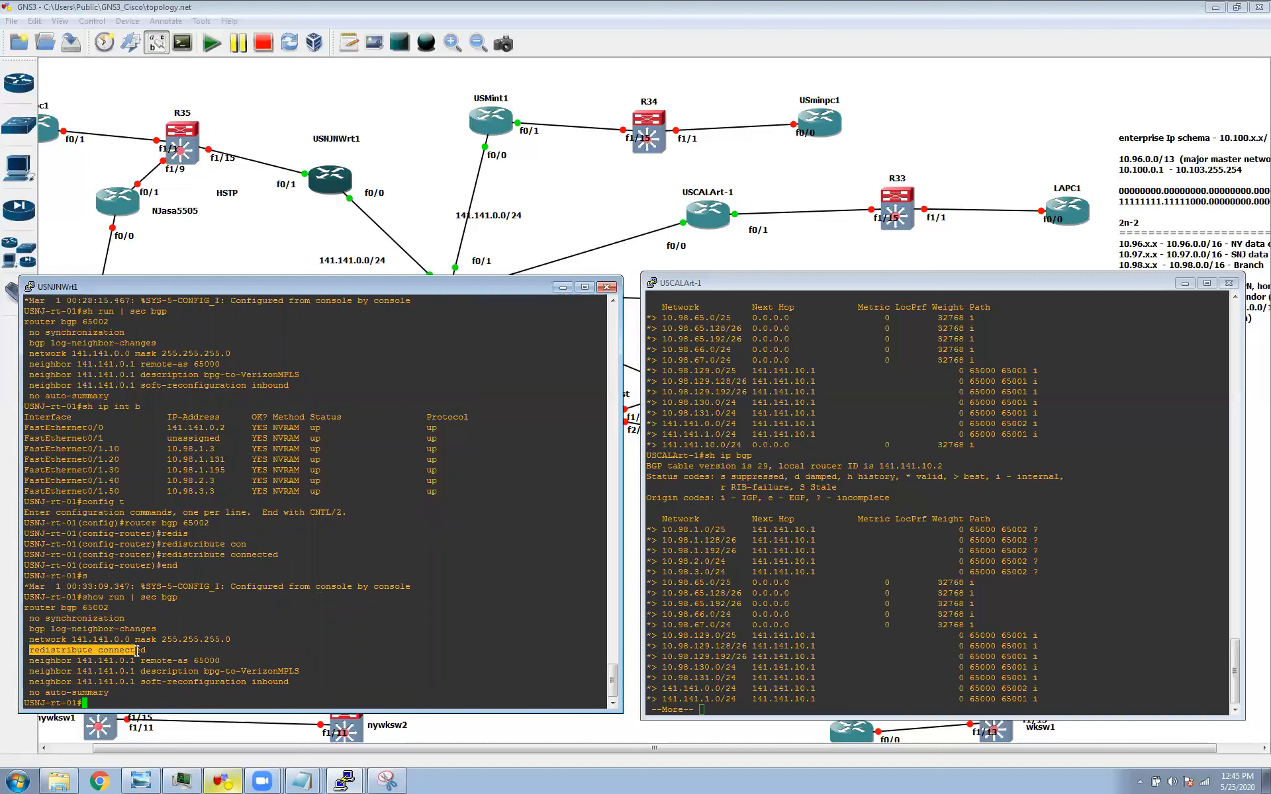
pyautogui.moveTo(163, 449); pyautogui.dragTo(234, 499)
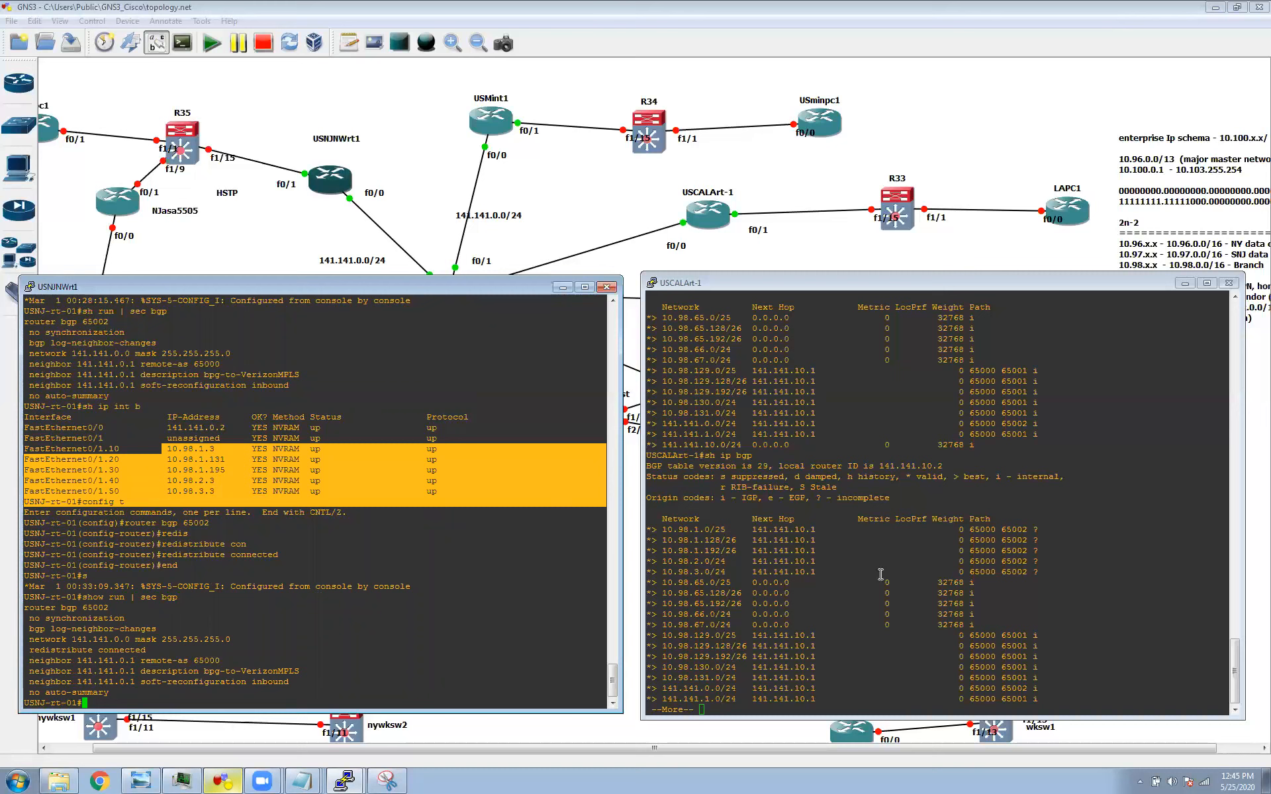
# Enter configuration mode on USNJNWrt1 and create interface loopback 0
pyautogui.click(380, 622)
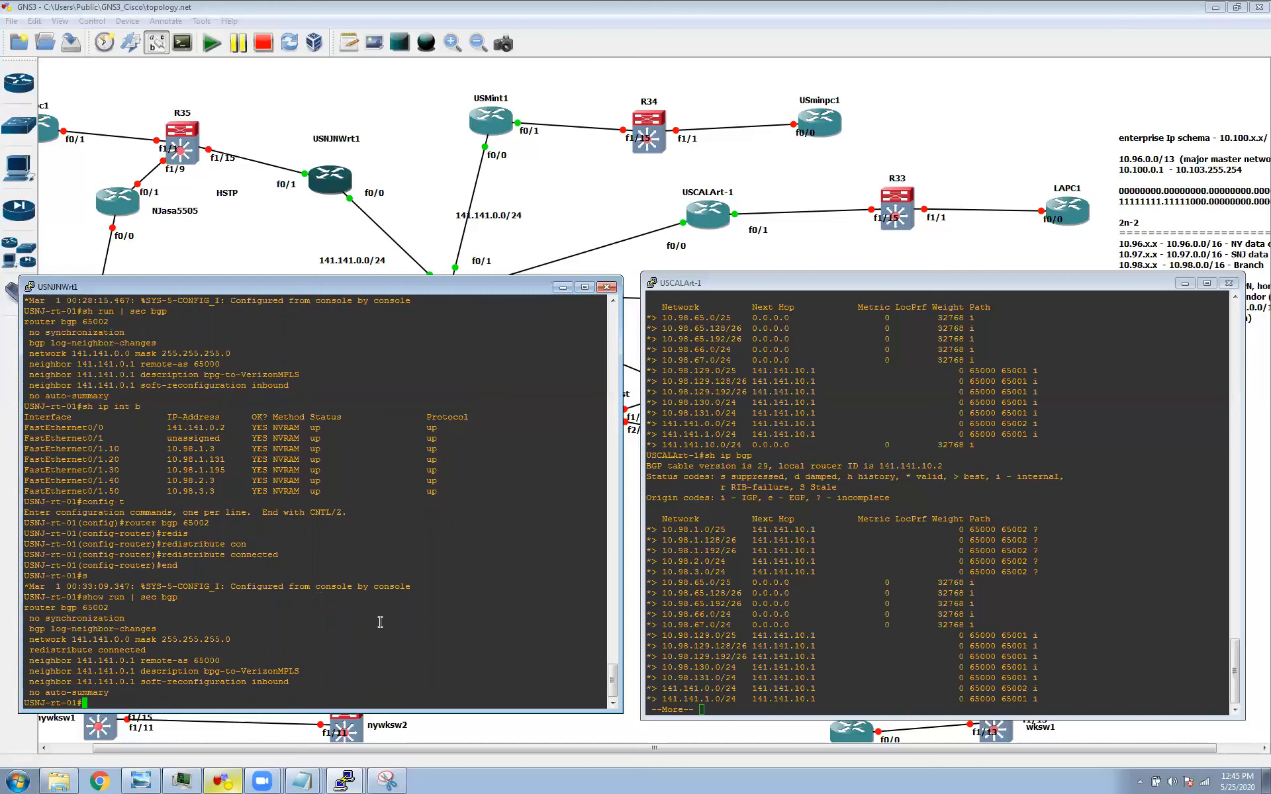
pyautogui.write('config t')
pyautogui.press('Return')
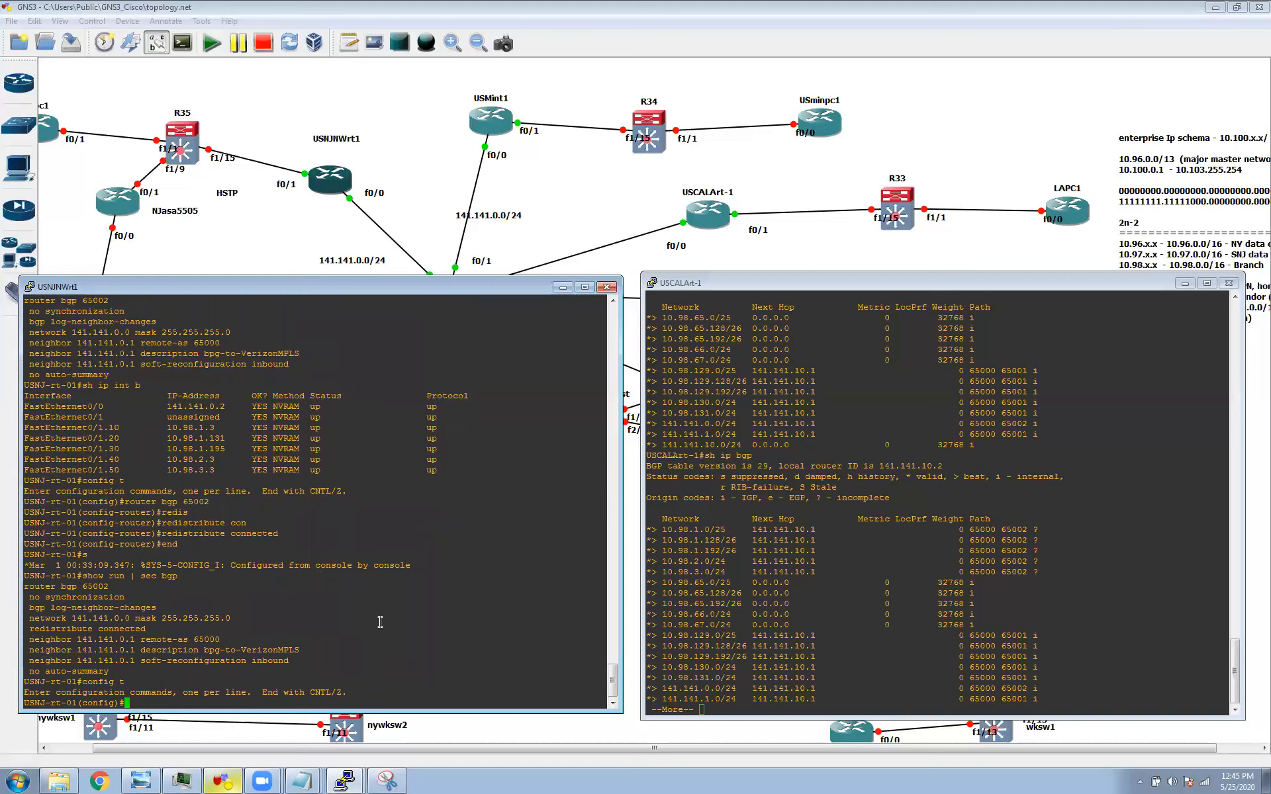
pyautogui.write('int lo')
pyautogui.press('Tab')
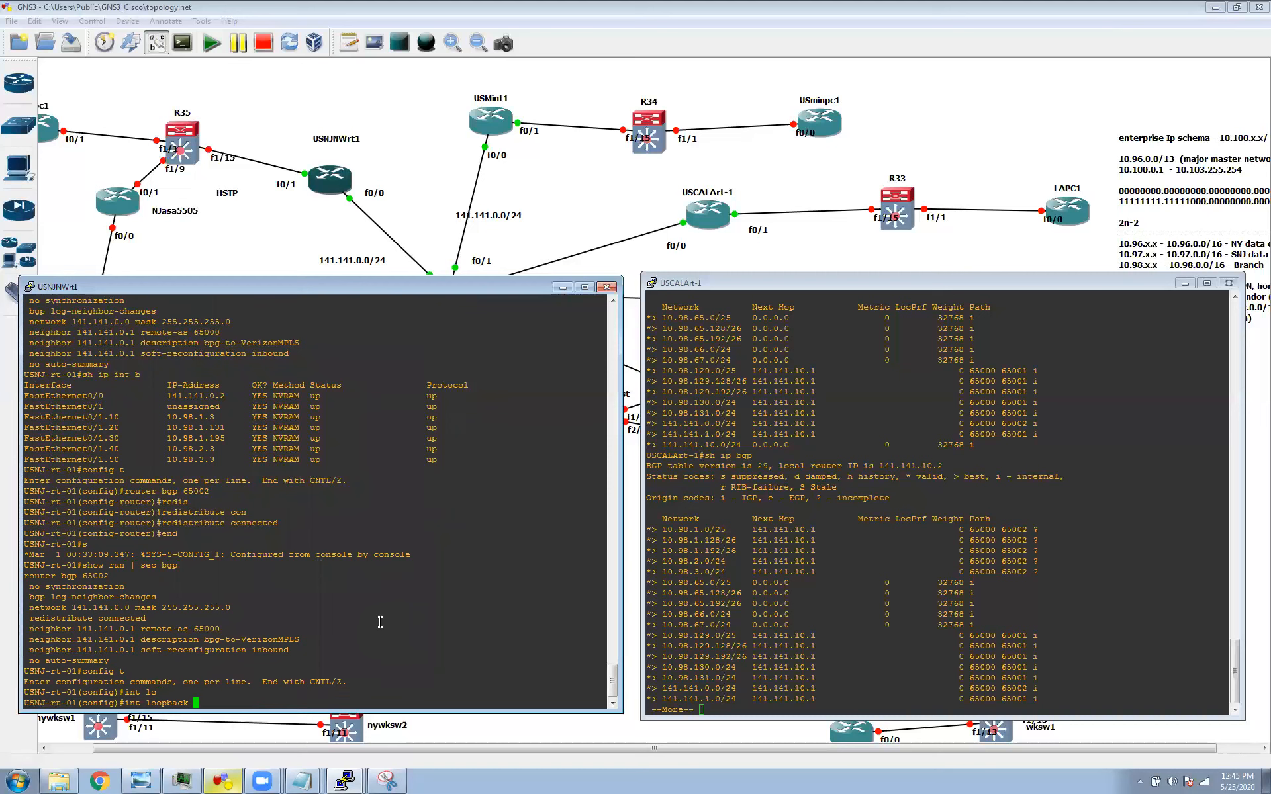
pyautogui.write('0')
pyautogui.press('Return')
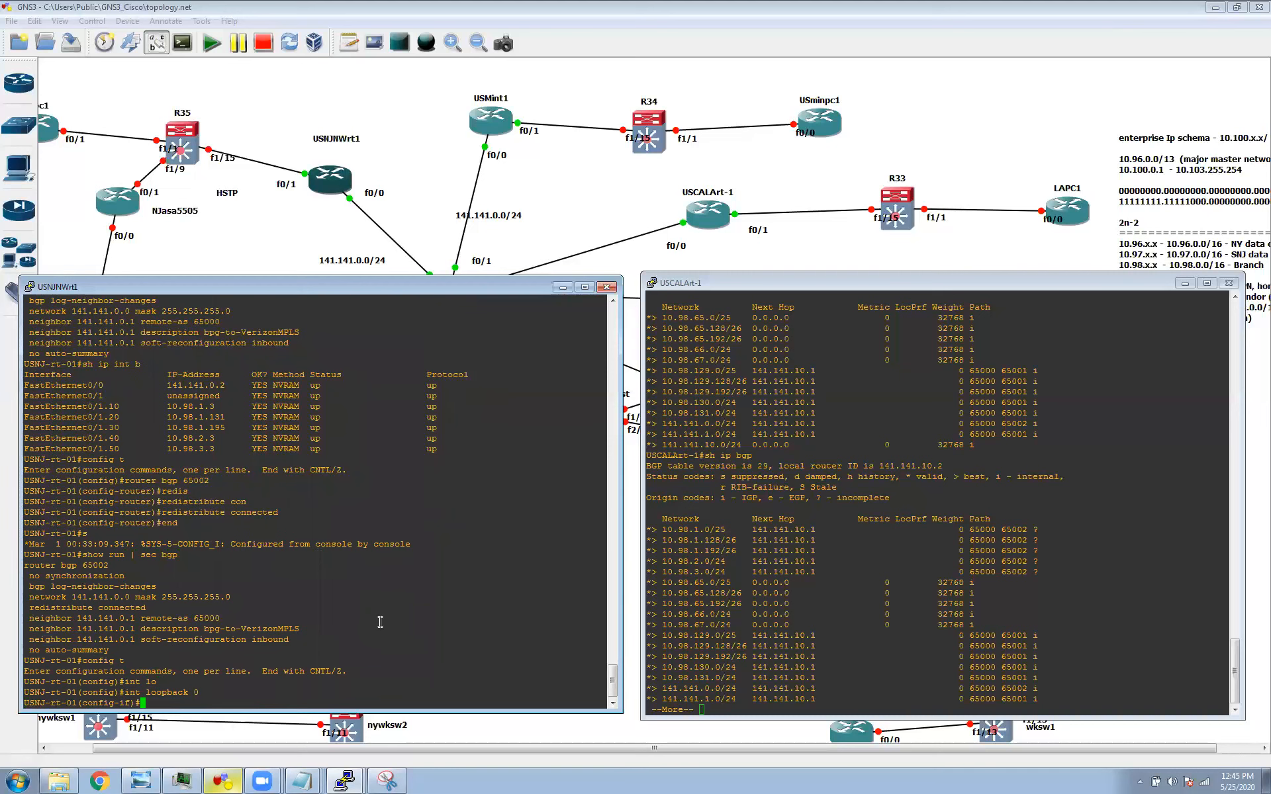
# Assign loopback 0 the IP address 8.8.8.8 with mask 255.255.255.255
pyautogui.write('ip')
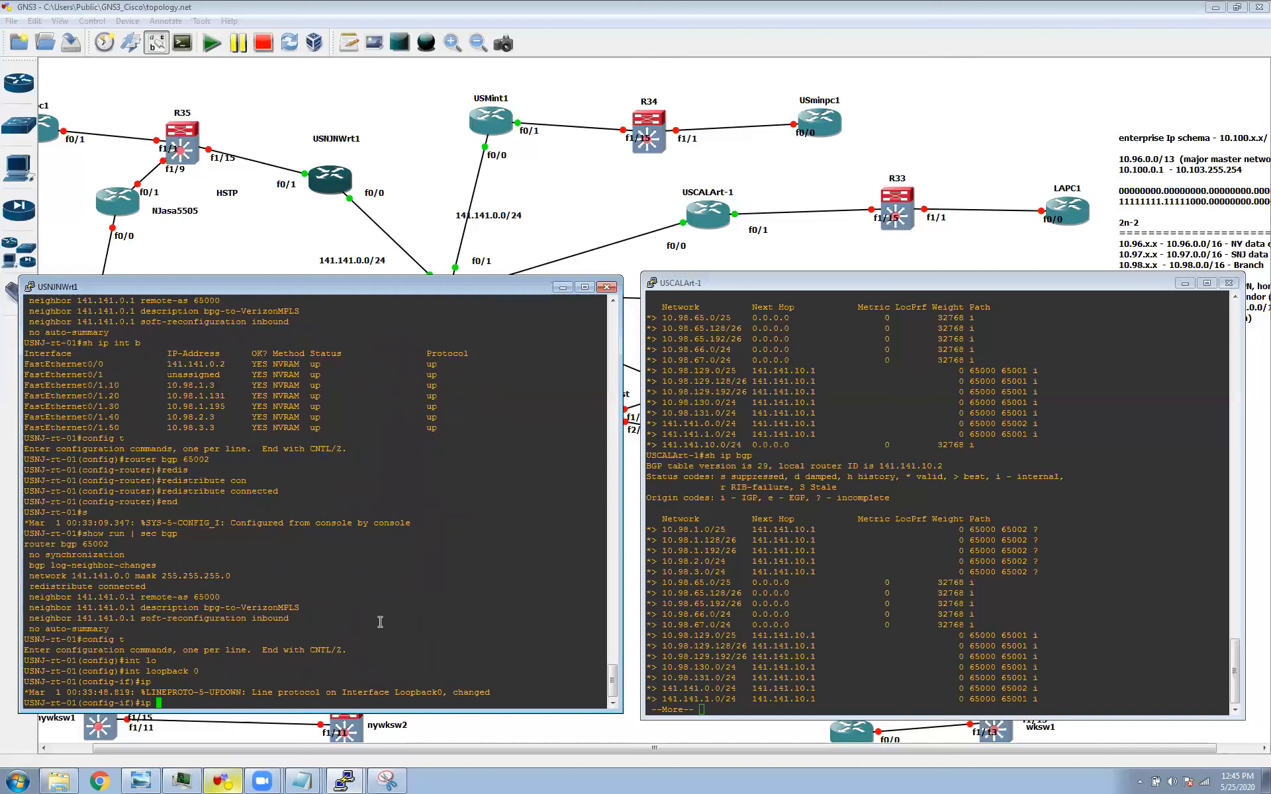
pyautogui.write(' add 8.8.8.8 255.255.255.25')
pyautogui.press('Return')
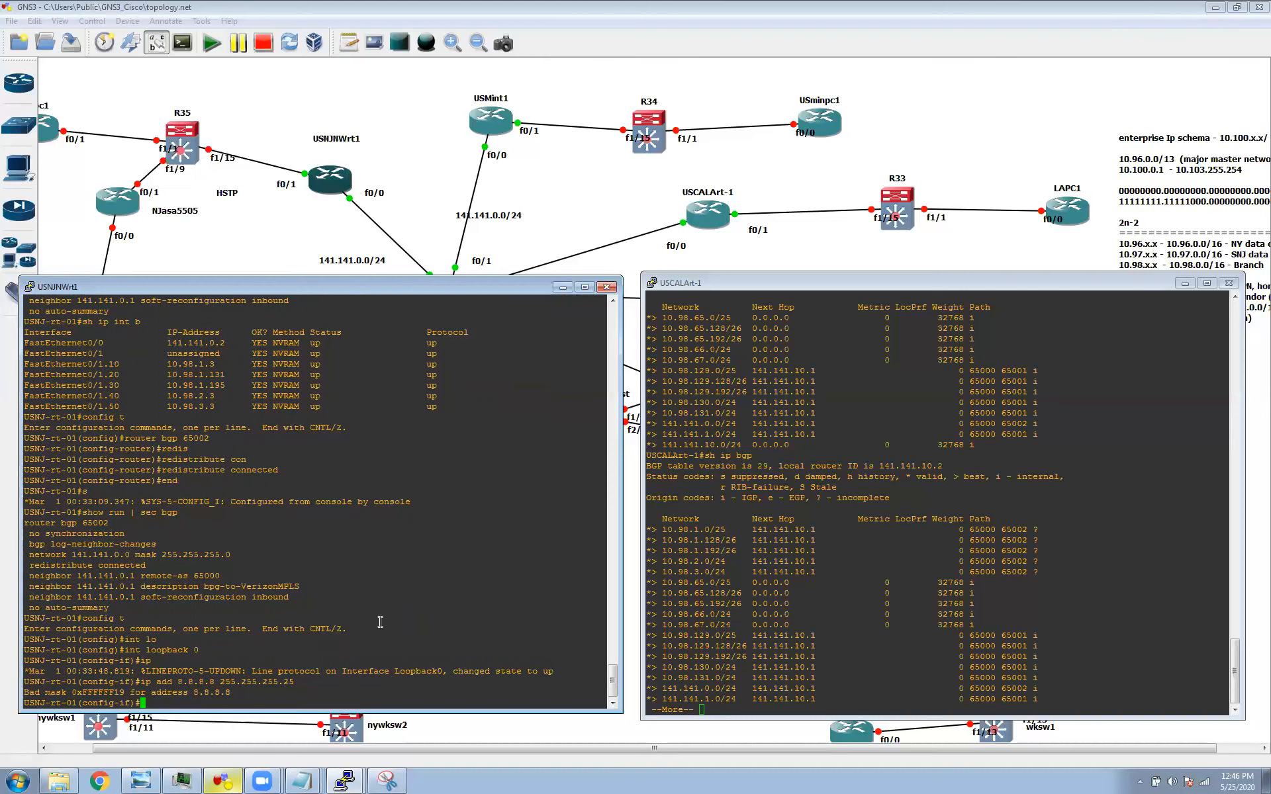
pyautogui.press('Up')
pyautogui.press('BackSpace')
pyautogui.write('5')
pyautogui.press('Return')
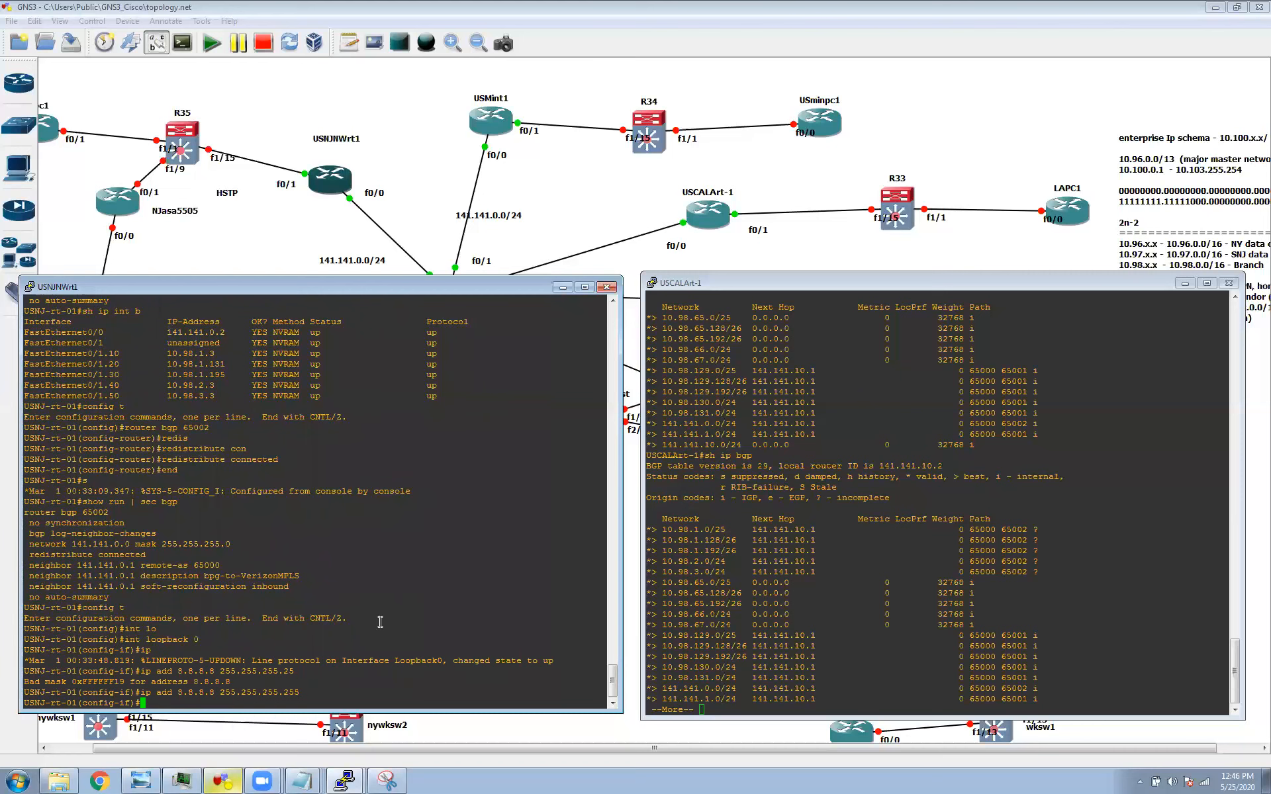
# Refresh USCALArt-1's BGP table with "sh ip bgp" and highlight the 8.8.8.8/32 entry
pyautogui.click(893, 567)
pyautogui.press('q')
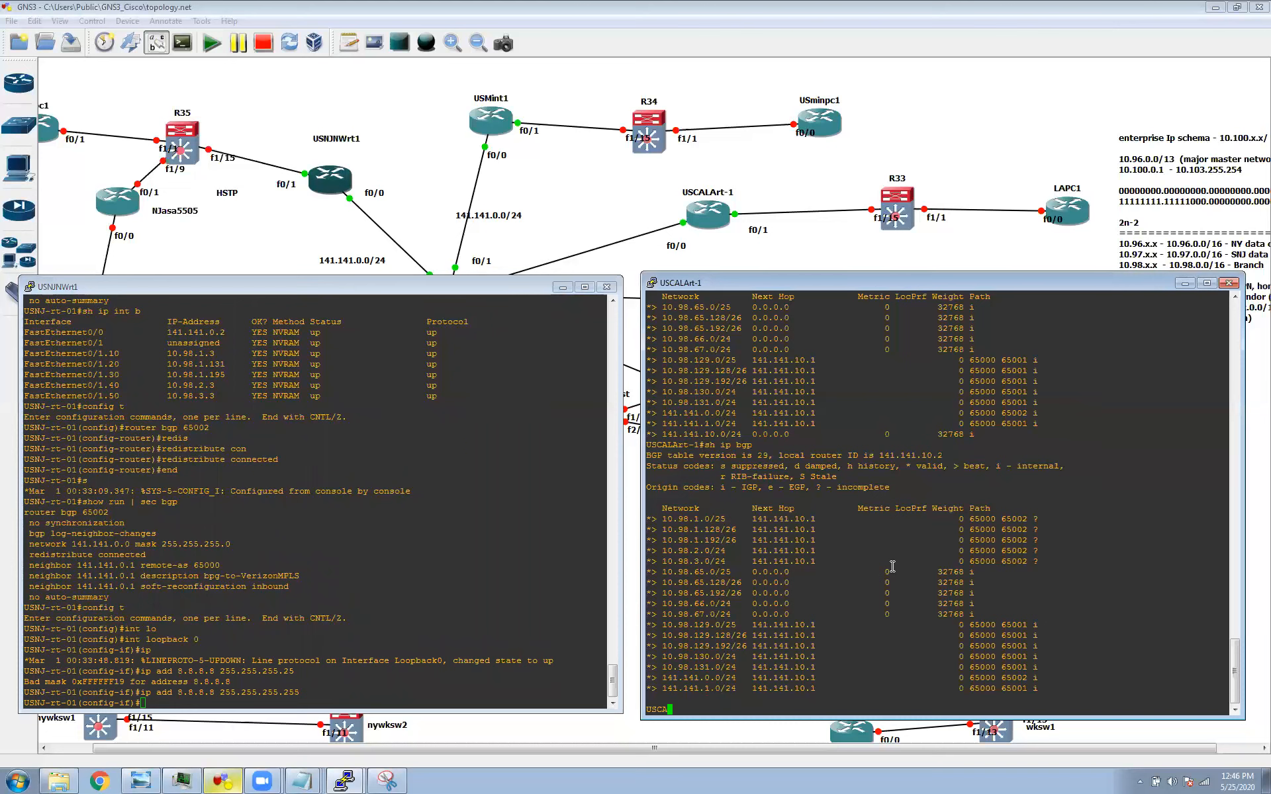
pyautogui.press('Up')
pyautogui.press('Return')
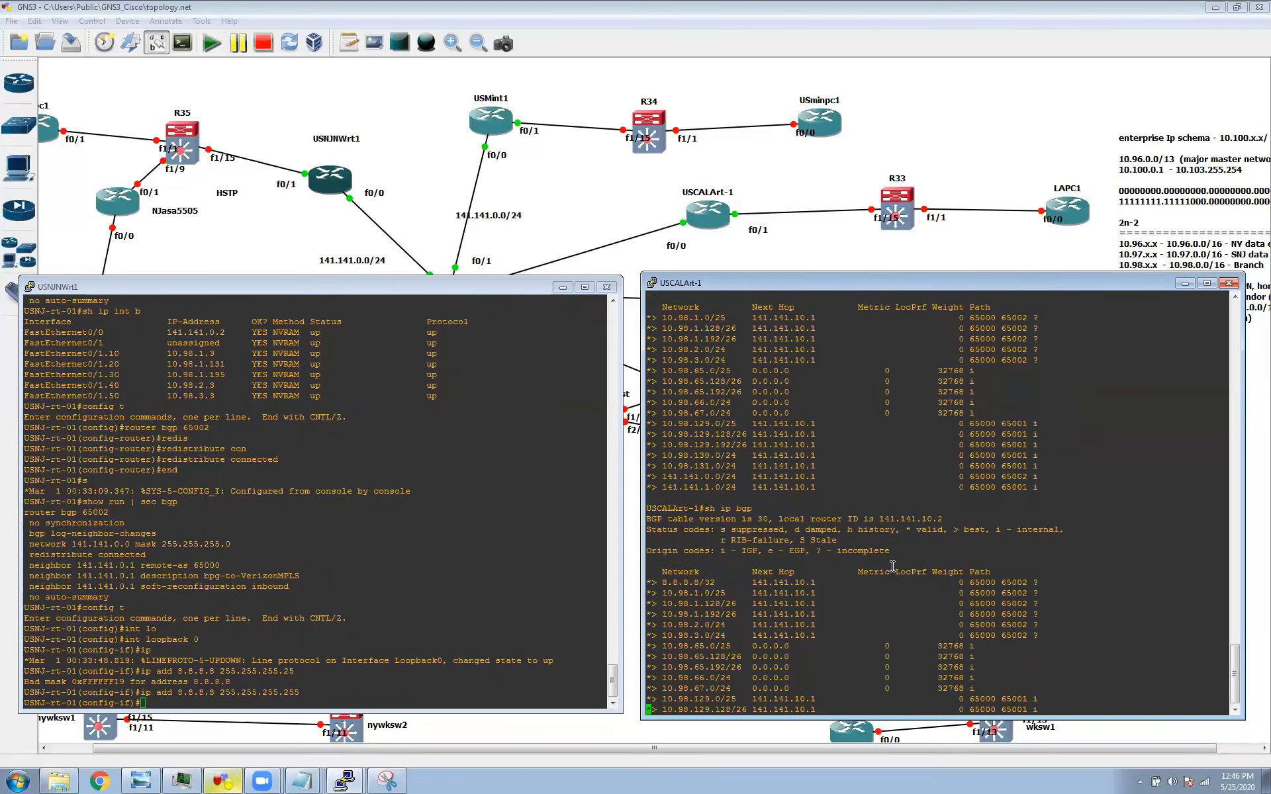
pyautogui.moveTo(657, 519); pyautogui.dragTo(770, 529)
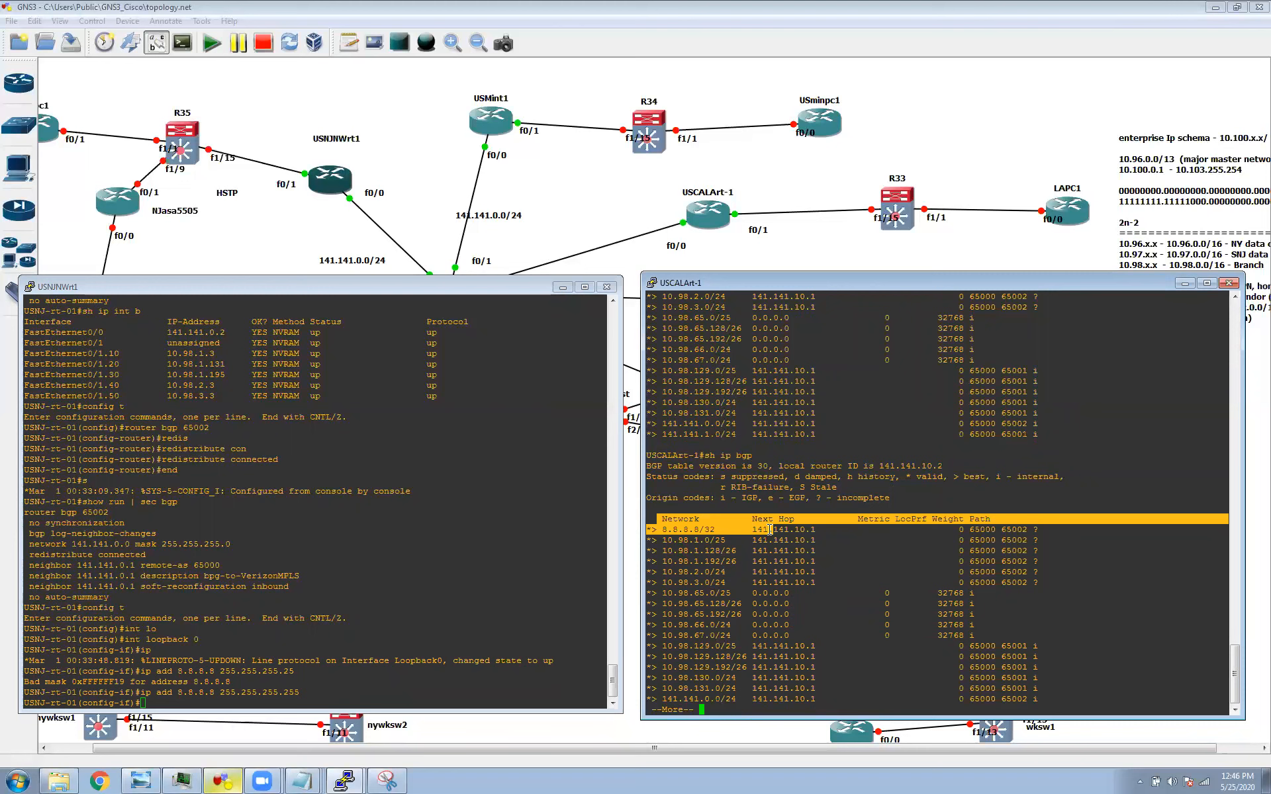
# Exit configuration mode on USNJNWrt1 with "end"
pyautogui.click(300, 615)
pyautogui.write('end')
pyautogui.press('Return')
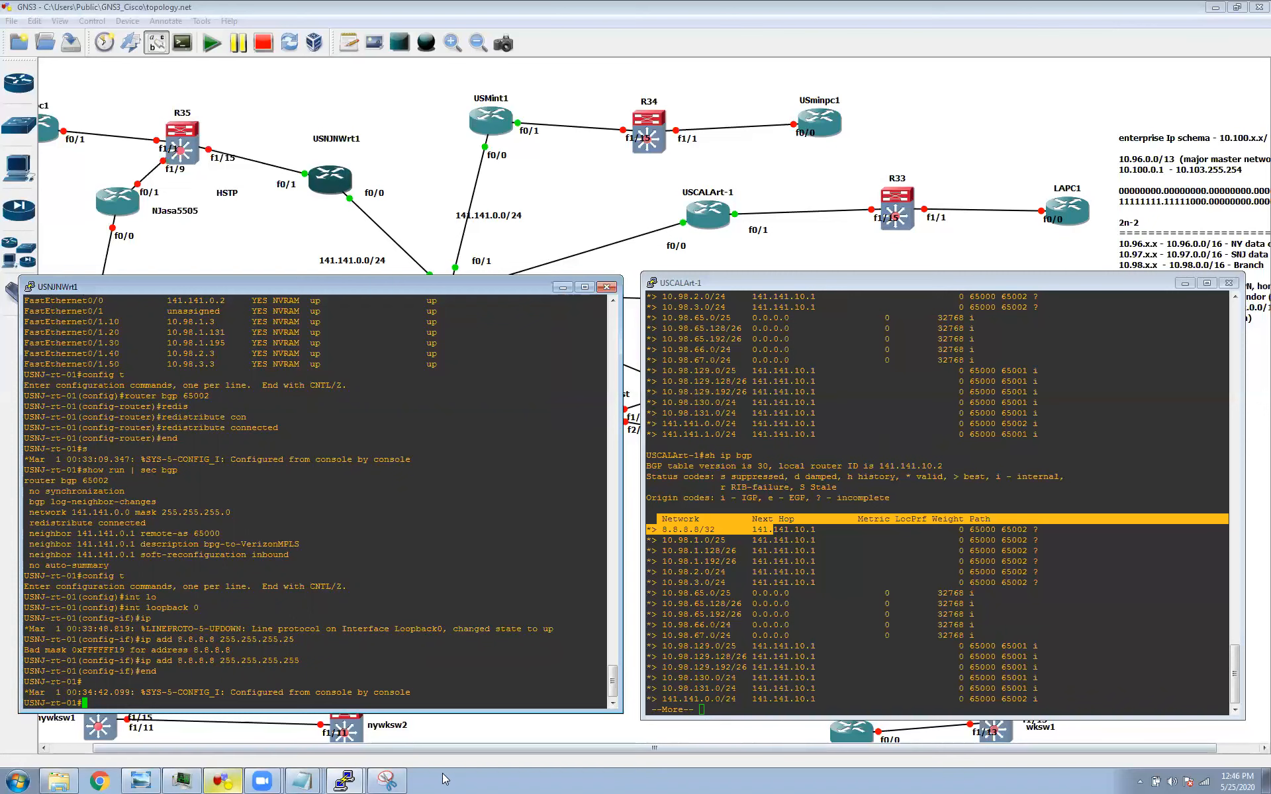
# Extend the Snipping Tool sketch below router 2 with a dividing line, a circle labelled I, and an arc from router 2's side through it
pyautogui.click(401, 779)
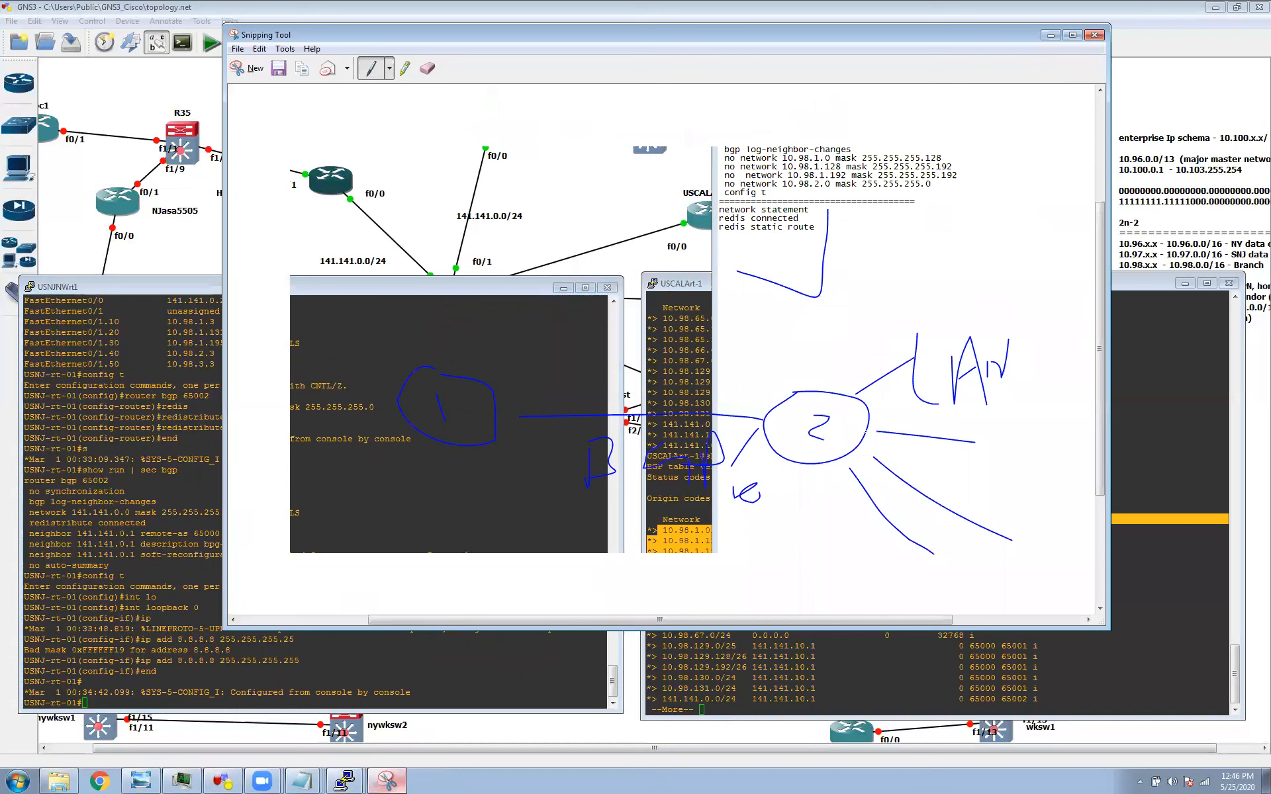
pyautogui.moveTo(806, 558)
pyautogui.mouseDown()
pyautogui.moveTo(769, 576)
pyautogui.moveTo(857, 566)
pyautogui.moveTo(806, 559)
pyautogui.moveTo(825, 569)
pyautogui.moveTo(716, 588)
pyautogui.moveTo(822, 529)
pyautogui.moveTo(1050, 492)
pyautogui.mouseUp()
pyautogui.moveTo(676, 574)
pyautogui.mouseDown()
pyautogui.moveTo(690, 613)
pyautogui.moveTo(716, 613)
pyautogui.mouseUp()
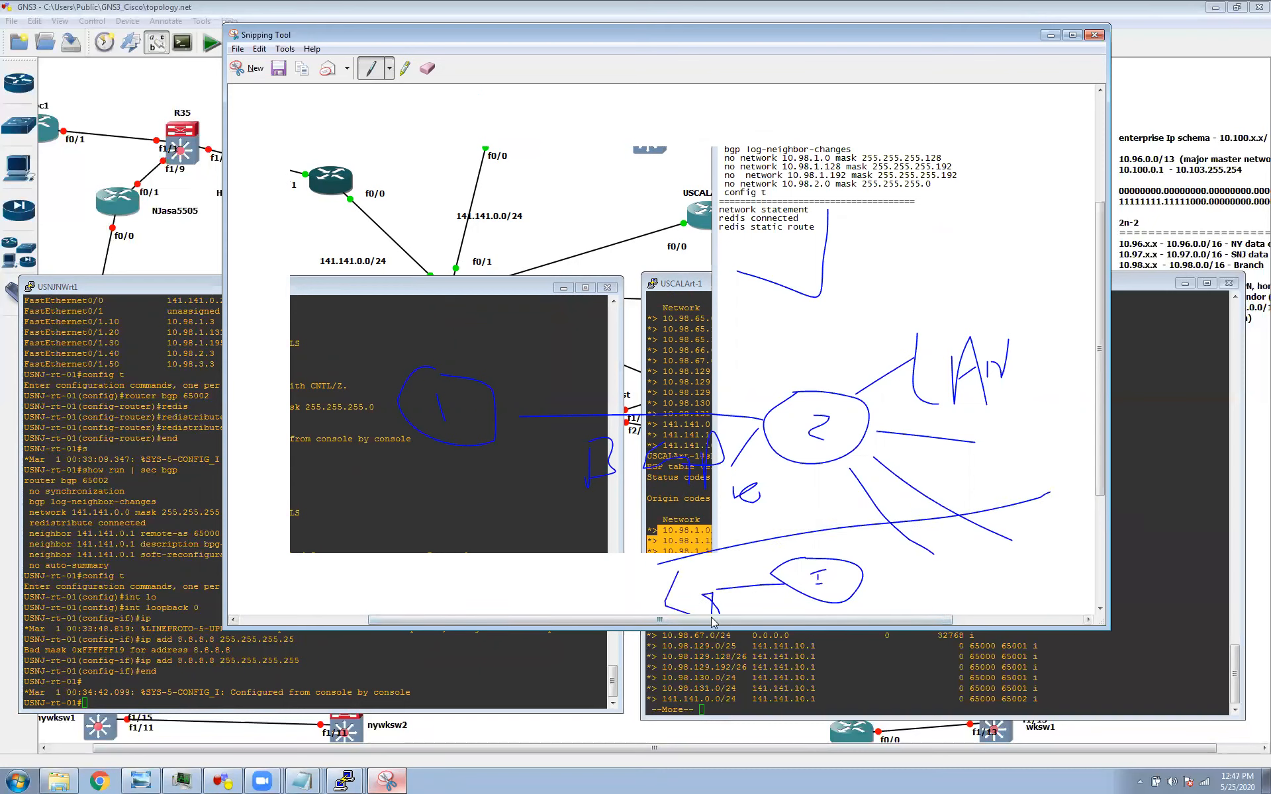
pyautogui.moveTo(768, 333)
pyautogui.mouseDown()
pyautogui.moveTo(945, 379)
pyautogui.moveTo(960, 471)
pyautogui.moveTo(833, 573)
pyautogui.moveTo(710, 592)
pyautogui.mouseUp()
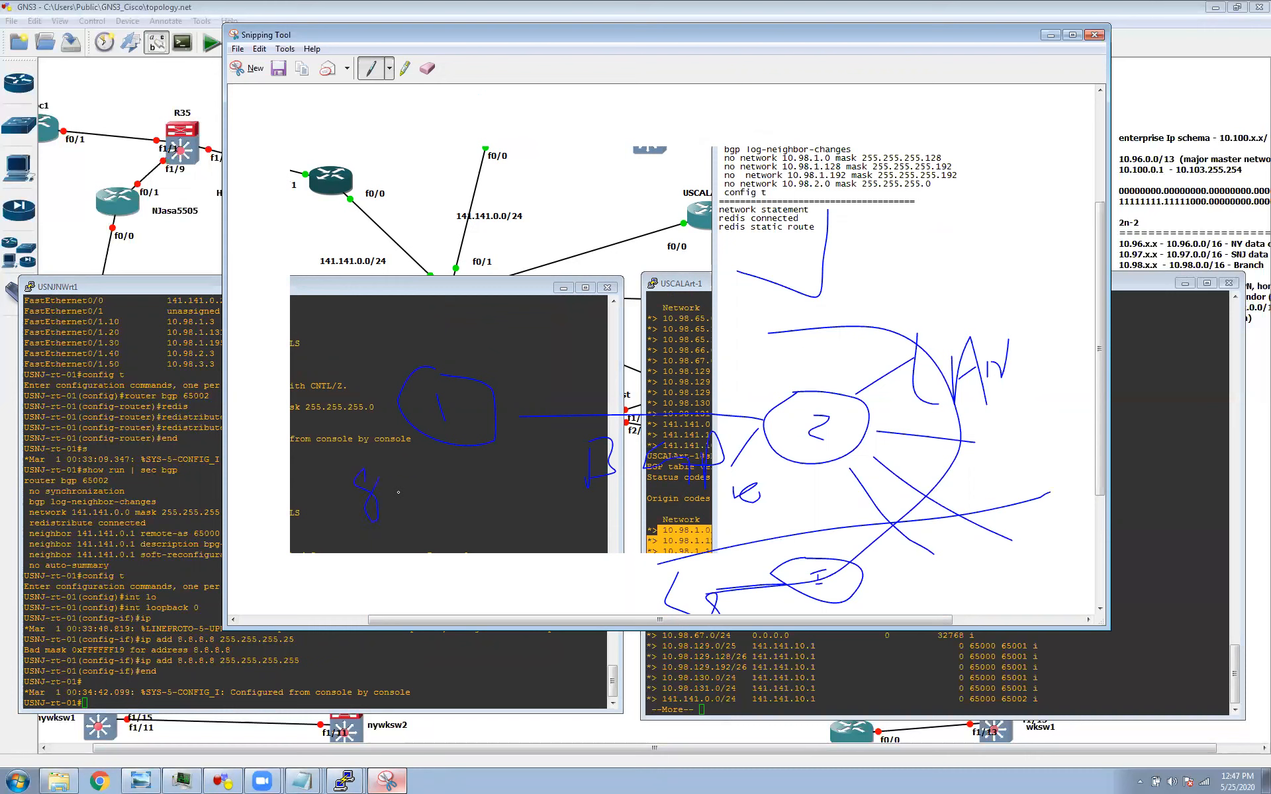
# Write and underline 8.8.8.8 beneath router 1 in the sketch, add two branch lines from its link and mark router 2, and minimize the sketch
pyautogui.moveTo(421, 498); pyautogui.dragTo(422, 483)
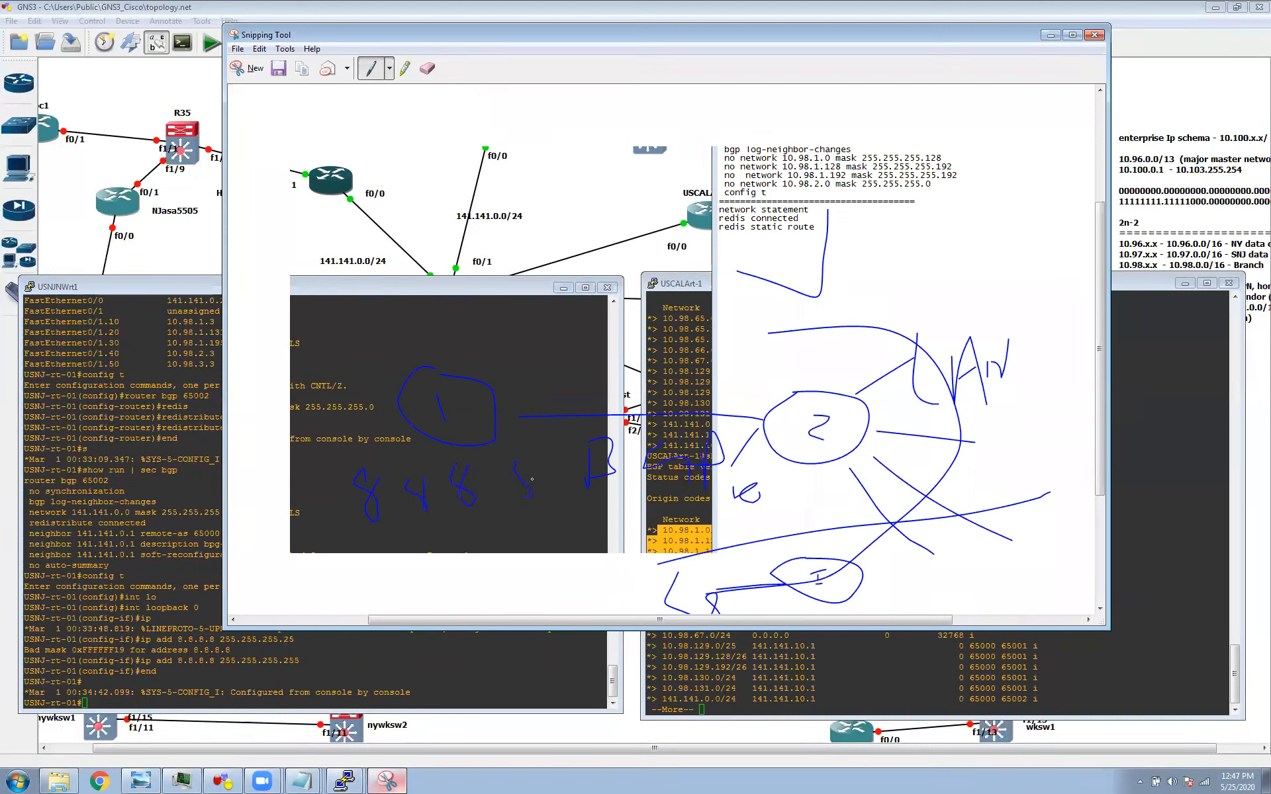
pyautogui.moveTo(546, 362); pyautogui.dragTo(580, 202)
pyautogui.moveTo(661, 278); pyautogui.dragTo(573, 373)
pyautogui.moveTo(319, 529); pyautogui.dragTo(548, 519)
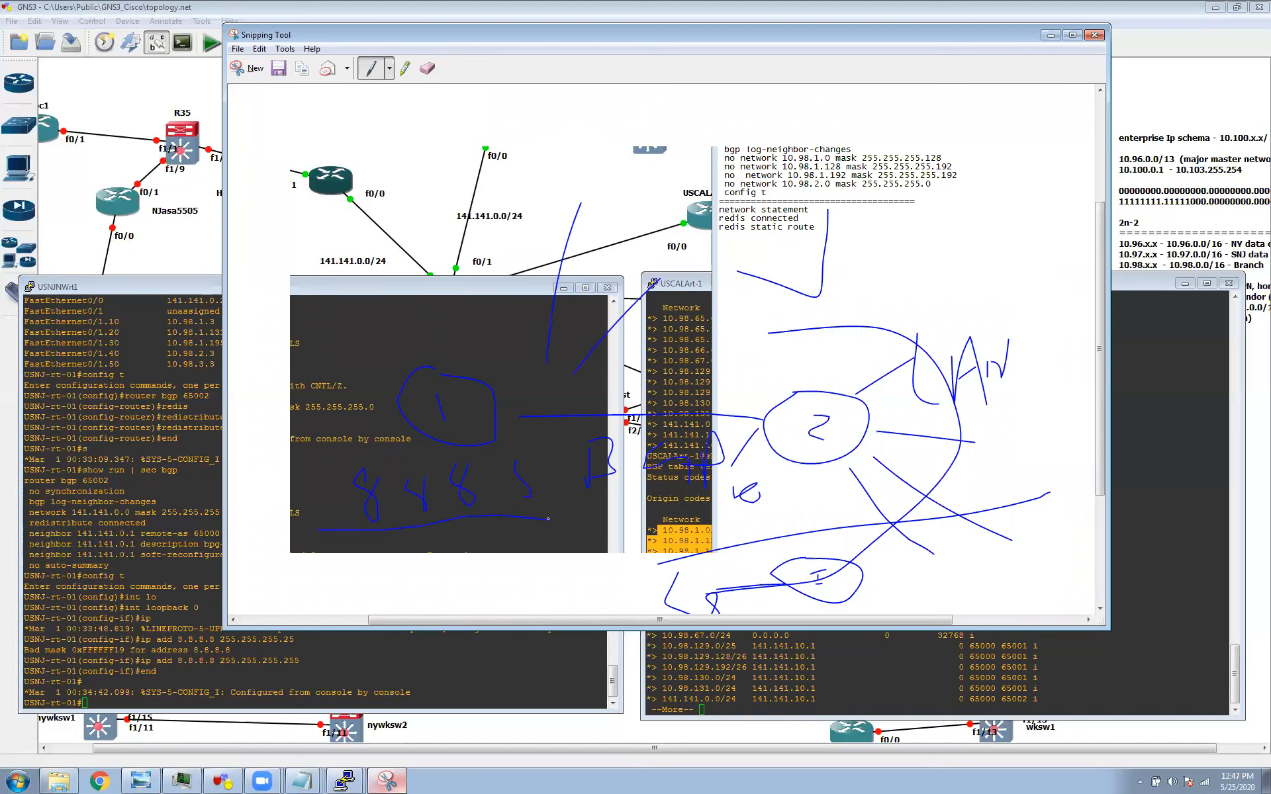
pyautogui.moveTo(776, 363)
pyautogui.mouseDown()
pyautogui.moveTo(820, 425)
pyautogui.moveTo(794, 434)
pyautogui.moveTo(824, 430)
pyautogui.mouseUp()
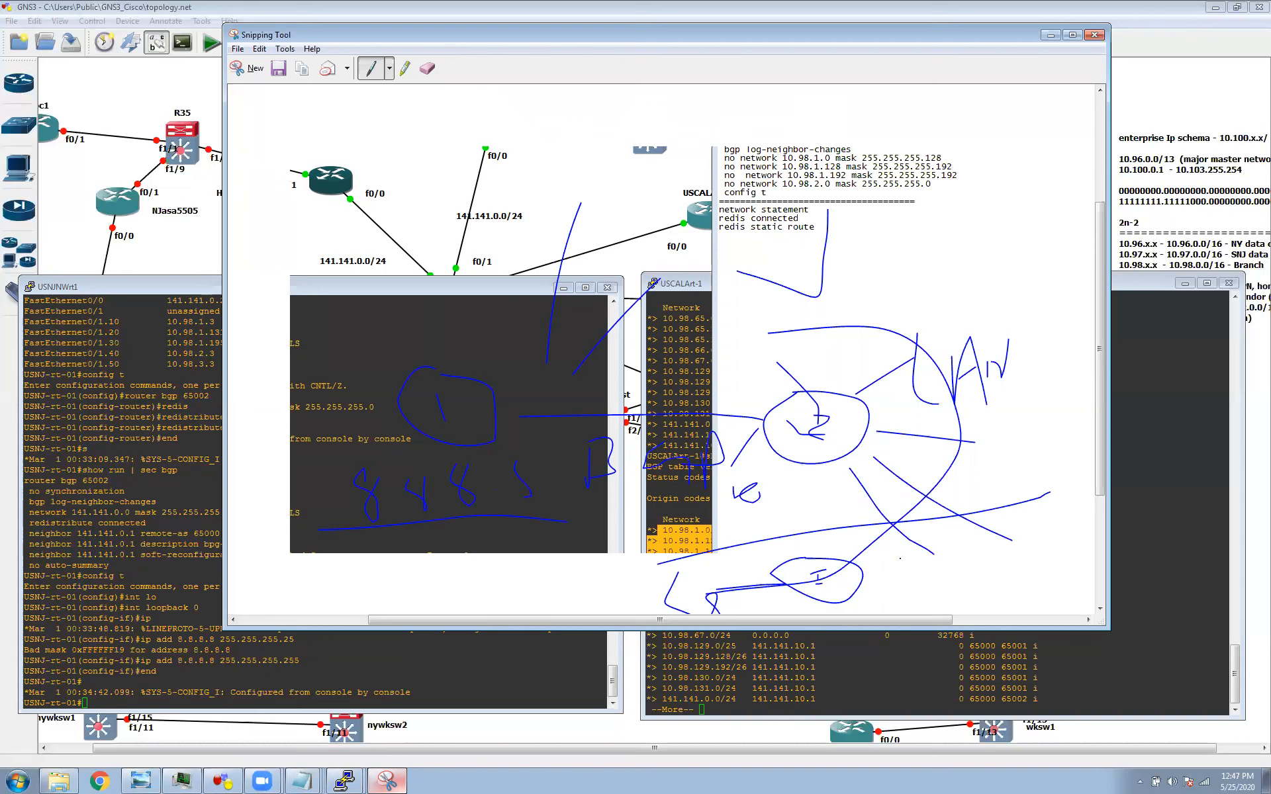
pyautogui.click(1051, 35)
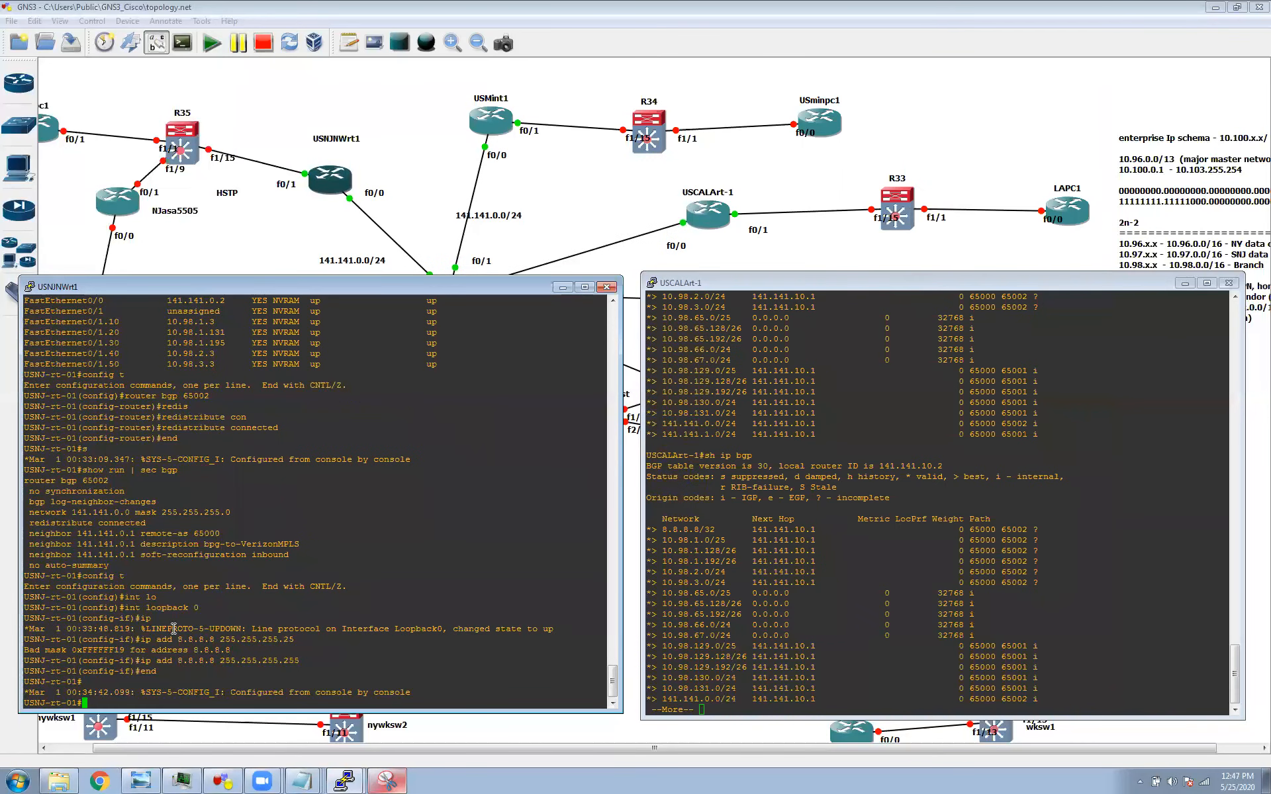
# Quit the paged BGP output on USCALArt-1 and enter configuration mode with "config t"
pyautogui.click(771, 627)
pyautogui.press('q')
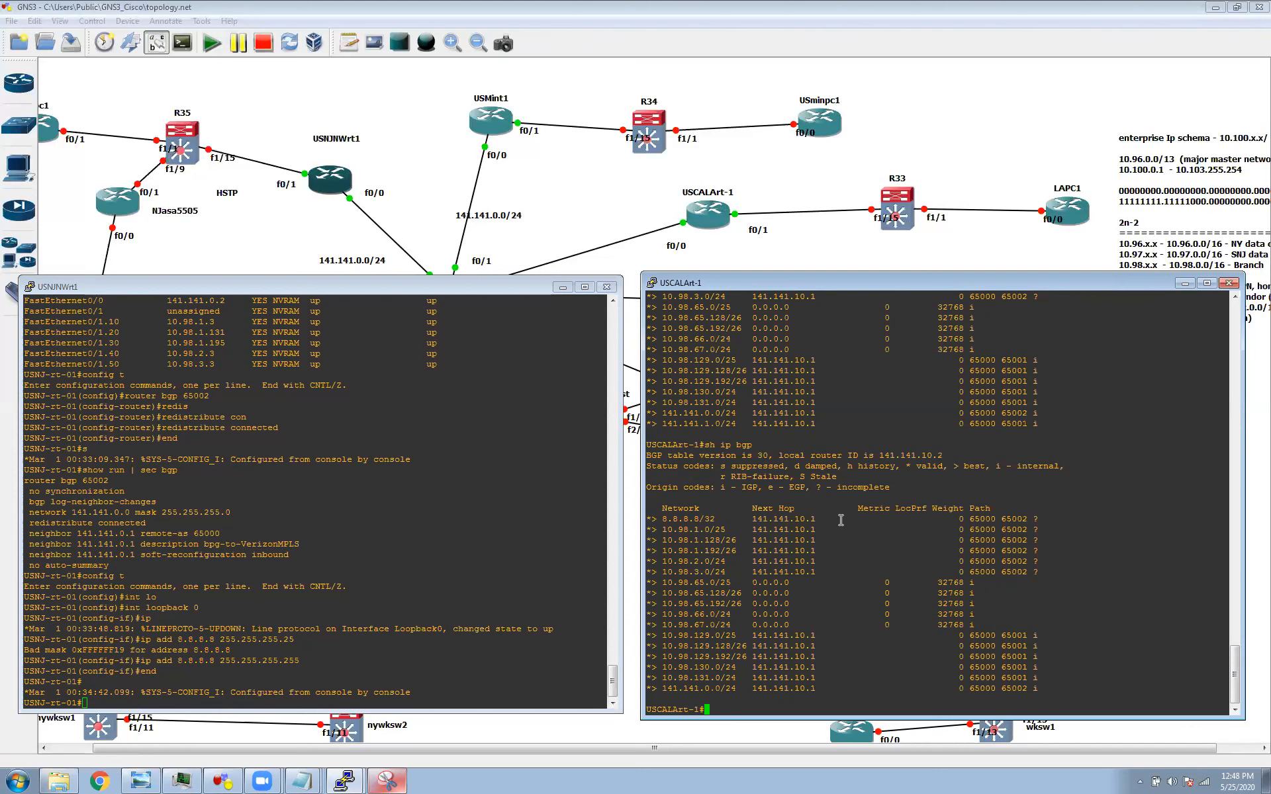
pyautogui.write('config t')
pyautogui.press('Return')
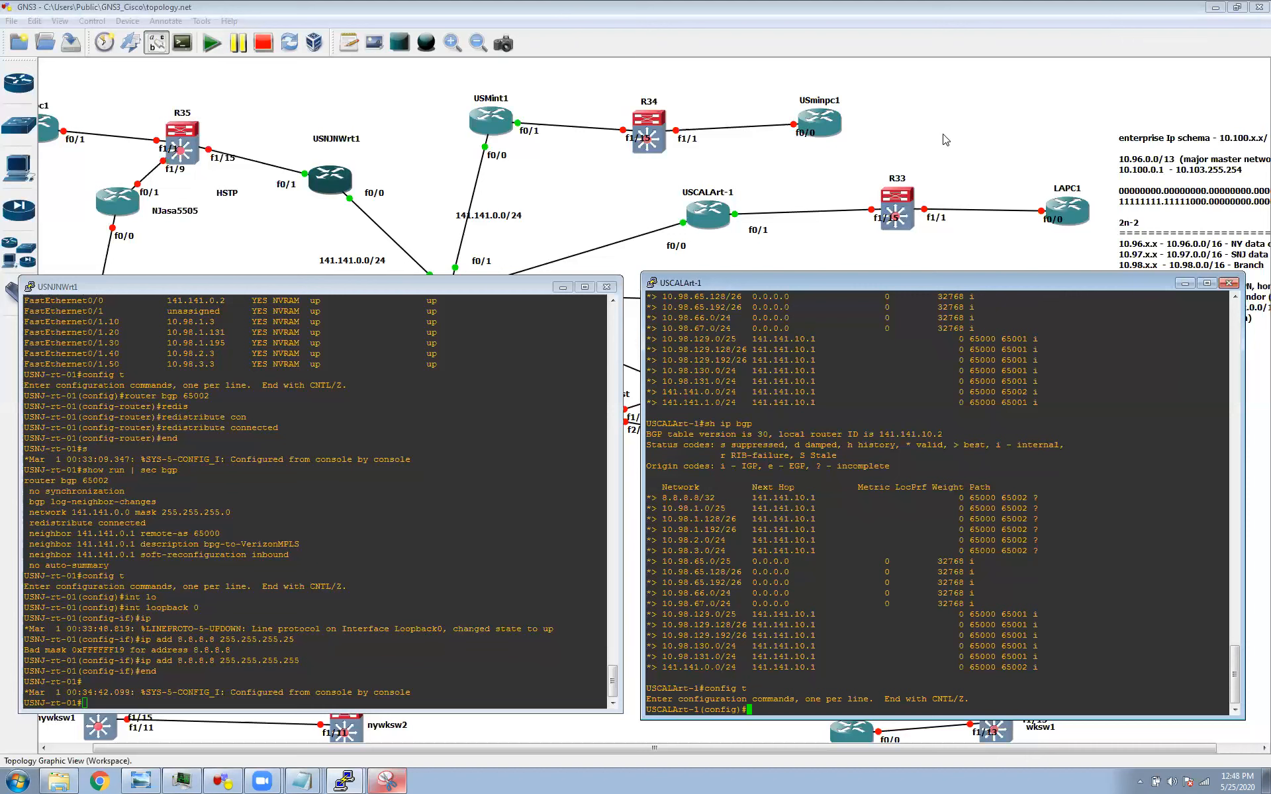
pyautogui.write('ip rotue ')
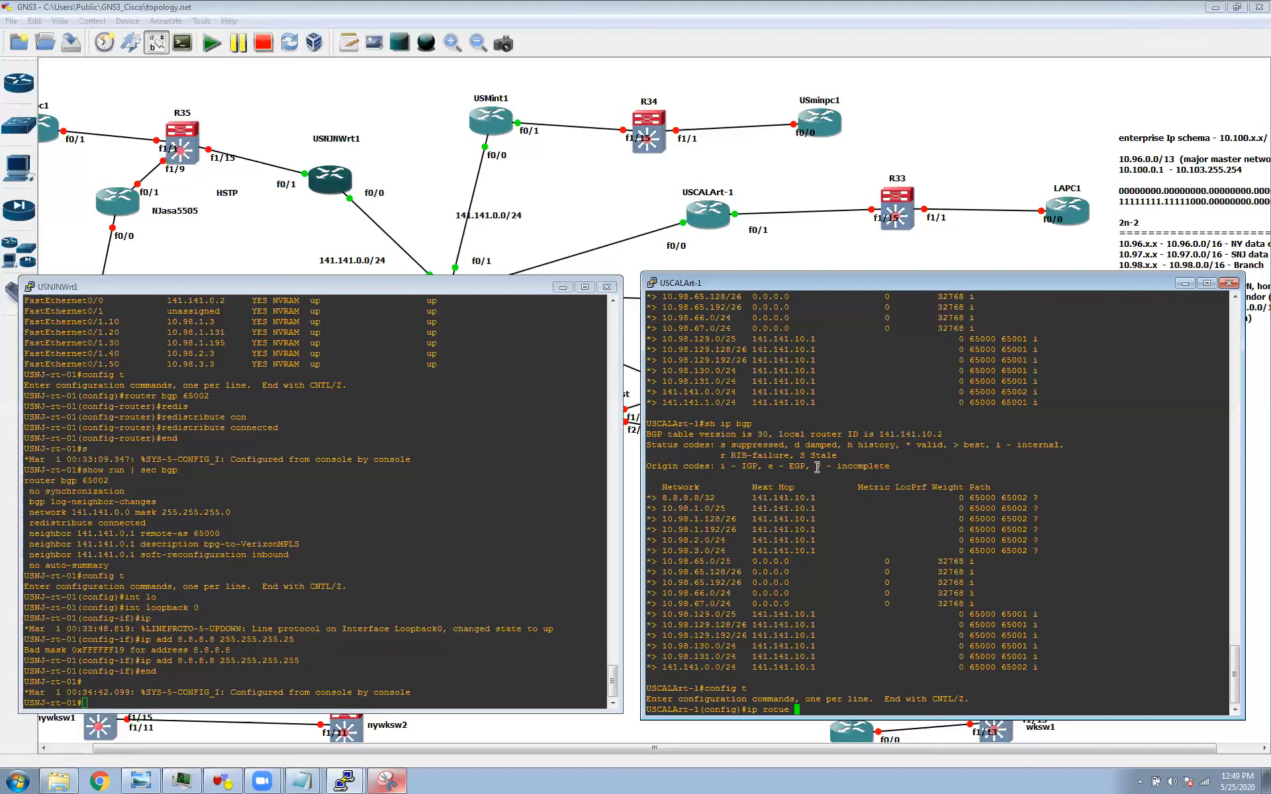
pyautogui.write('0.0.0.0 0.0.0.0 xxxxxx')
pyautogui.press('BackSpace')
pyautogui.press('BackSpace')
pyautogui.press('BackSpace')
pyautogui.press('BackSpace')
pyautogui.press('BackSpace')
pyautogui.press('BackSpace')
pyautogui.press('BackSpace')
pyautogui.press('BackSpace')
pyautogui.press('BackSpace')
pyautogui.press('BackSpace')
pyautogui.press('BackSpace')
pyautogui.press('BackSpace')
pyautogui.press('BackSpace')
pyautogui.press('BackSpace')
pyautogui.press('BackSpace')
pyautogui.press('BackSpace')
pyautogui.press('BackSpace')
pyautogui.press('BackSpace')
pyautogui.press('BackSpace')
pyautogui.press('BackSpace')
# Try to enter BGP router configuration on USCALArt-1 with the placeholder AS xx, without an AS number, and with AS 122
pyautogui.write('rotuer bgp xx')
pyautogui.press('Return')
pyautogui.write('router bgp')
pyautogui.press('Return')
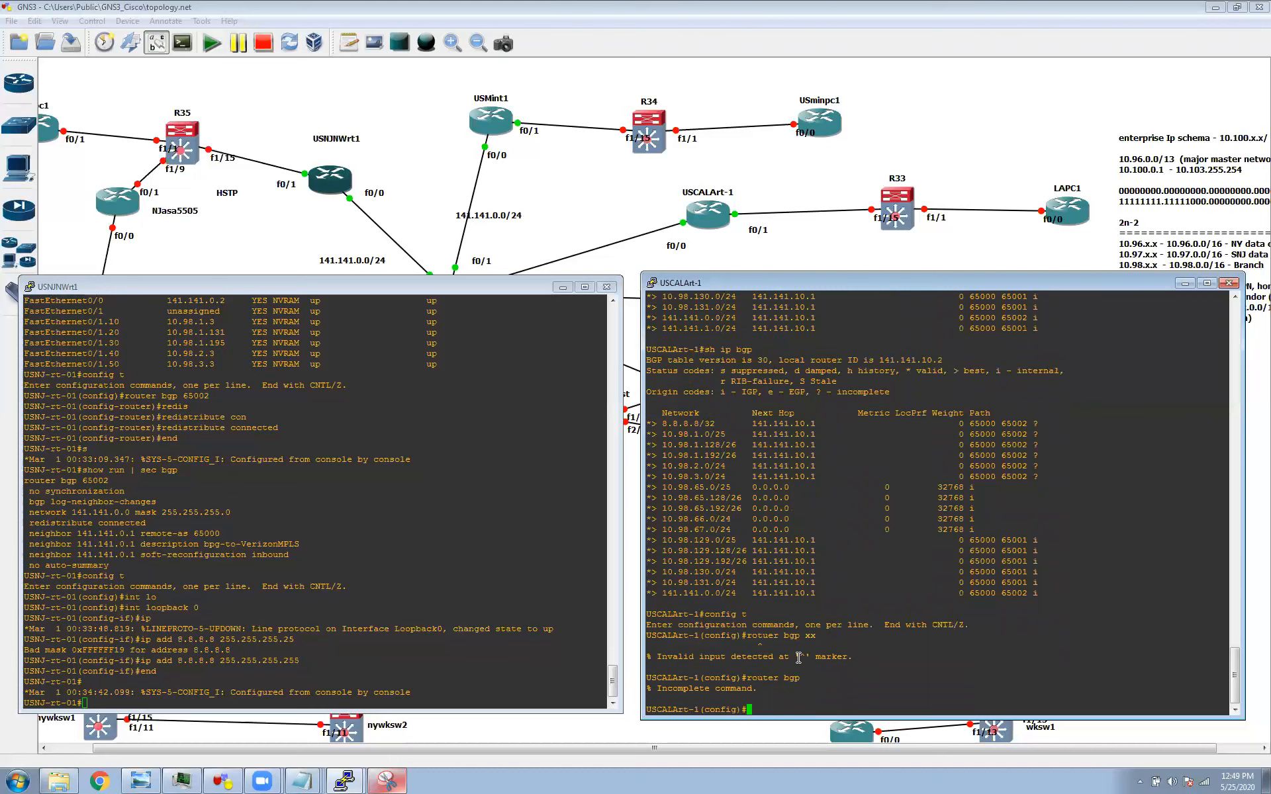
pyautogui.press('Up')
pyautogui.write('xx')
pyautogui.press('Return')
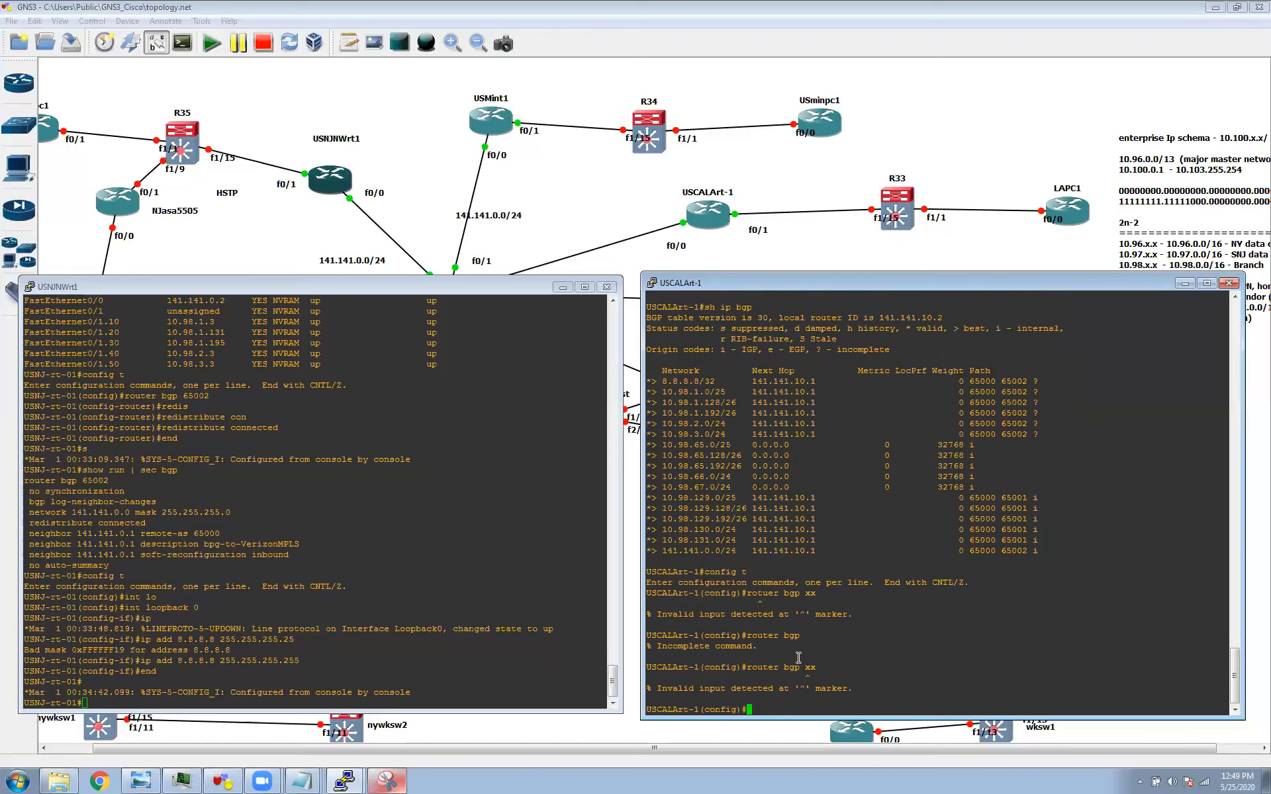
pyautogui.press('Up')
pyautogui.write('1')
pyautogui.press('BackSpace')
pyautogui.press('BackSpace')
pyautogui.press('BackSpace')
pyautogui.write('122')
pyautogui.press('Return')
# Enter BGP router configuration on USCALArt-1 with "router bgp 65010"
pyautogui.write('route')
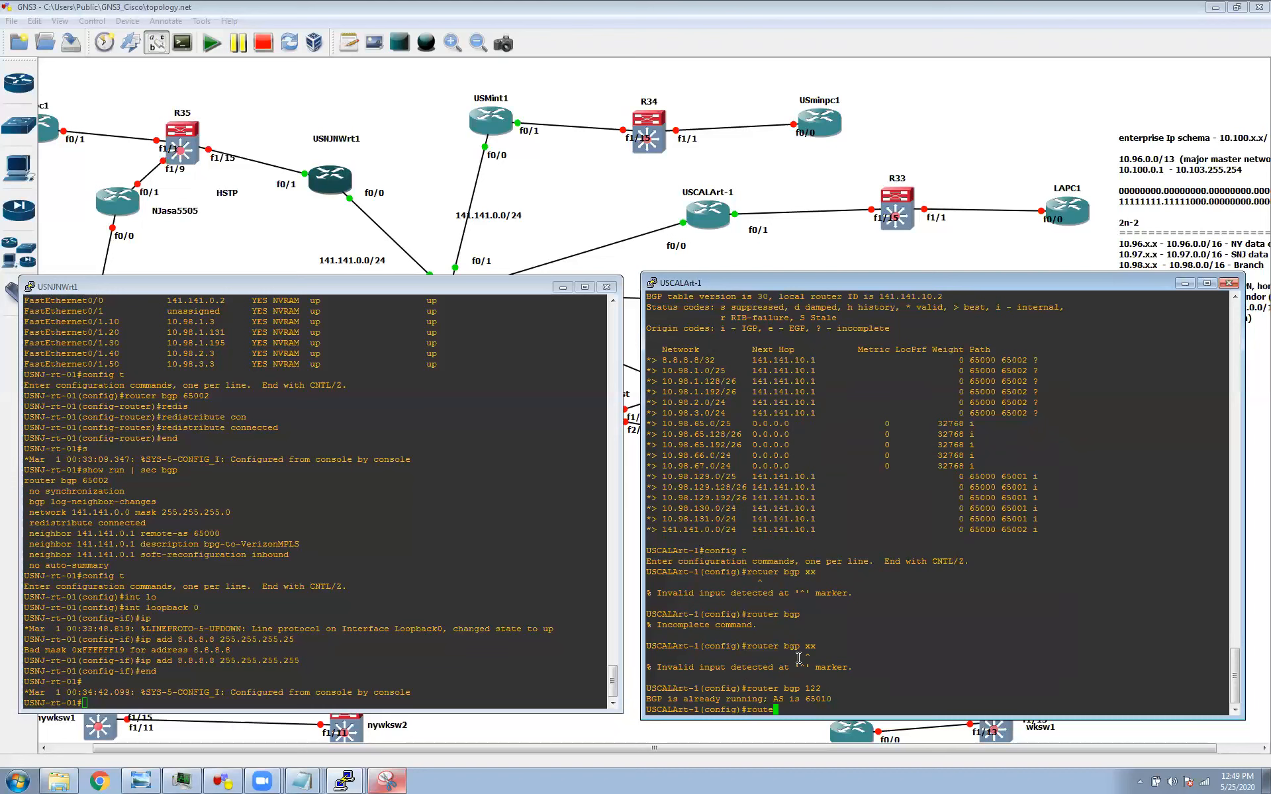
pyautogui.write('r bgp 65010')
pyautogui.press('Return')
# Show the BGP neighbor summary from USCALArt-1's router configuration mode with "do sh ip bgp sum"
pyautogui.write('nei')
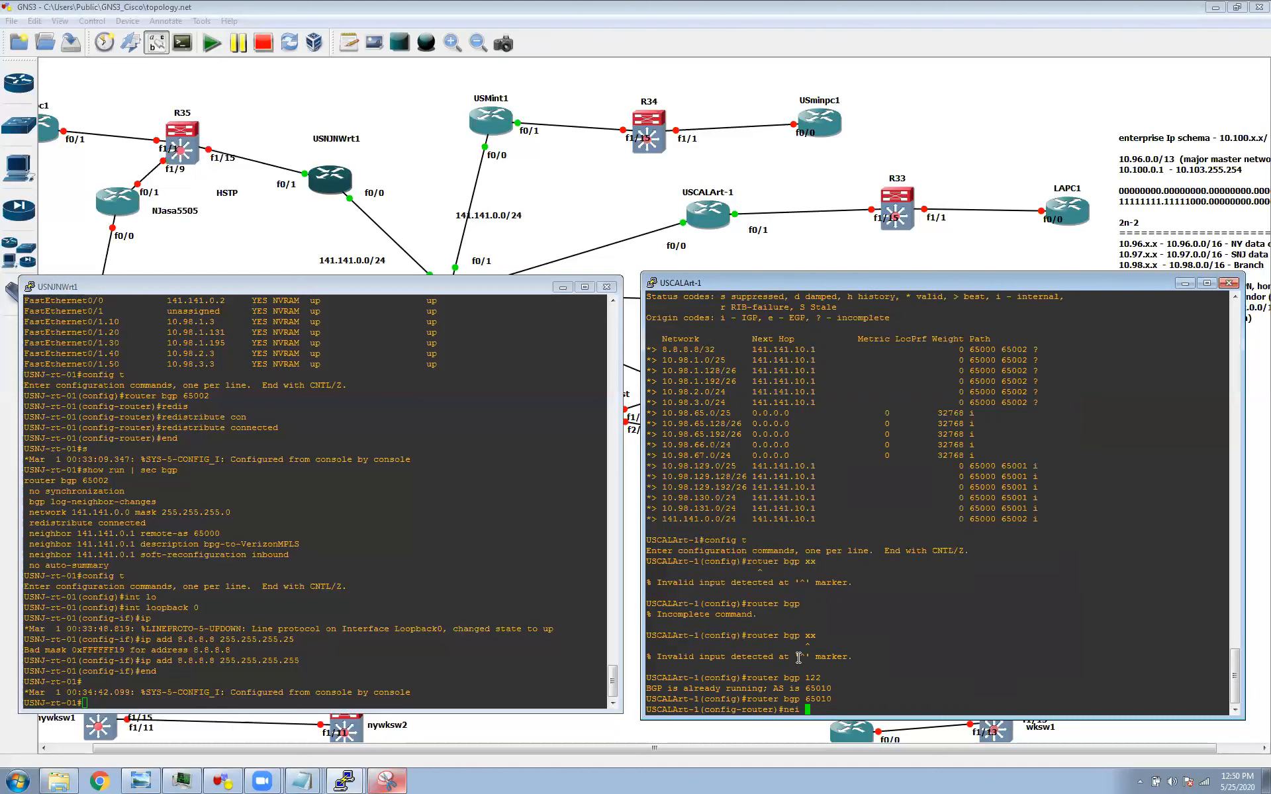
pyautogui.press('BackSpace')
pyautogui.press('BackSpace')
pyautogui.press('BackSpace')
pyautogui.press('BackSpace')
pyautogui.write('do sh ip bgp sum')
pyautogui.press('Return')
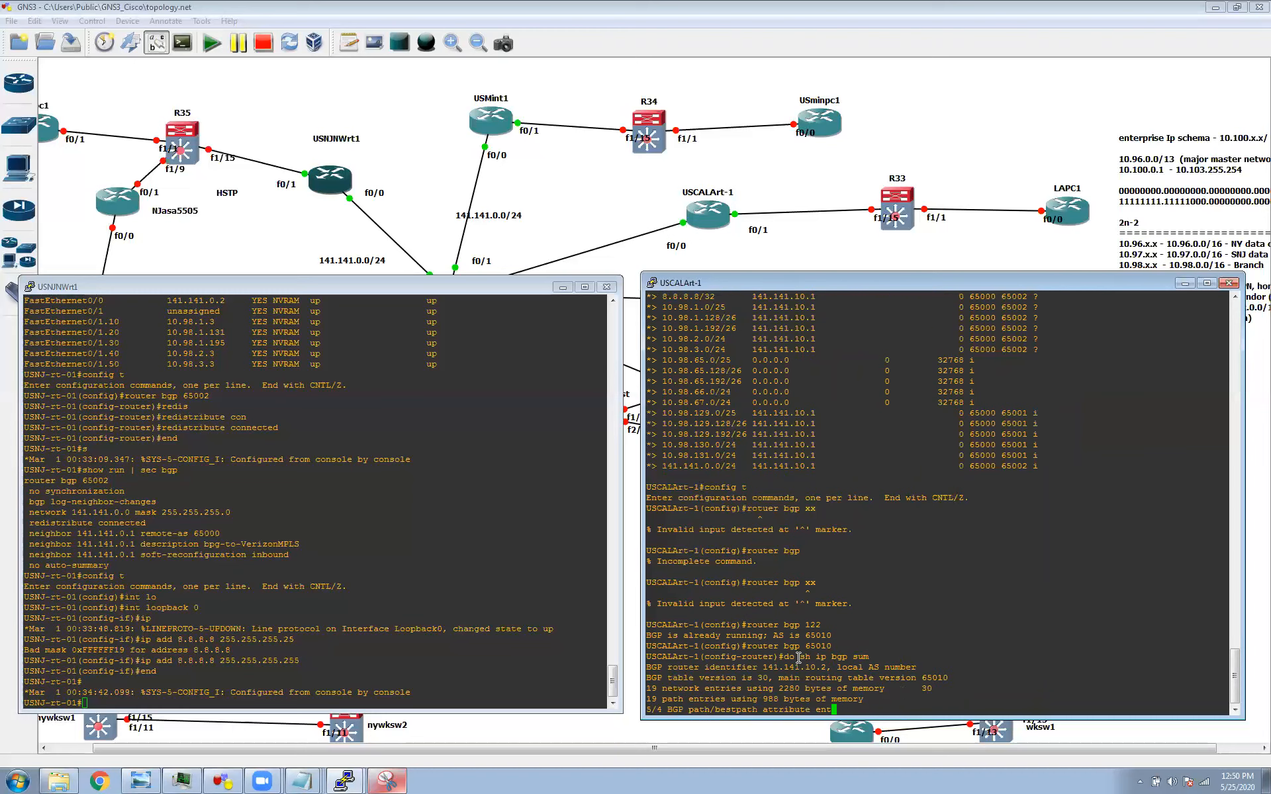
# Configure USCALArt-1 to send a default route to its BGP neighbor with "nei 141.141.10.1 default-originate"
pyautogui.write('nei')
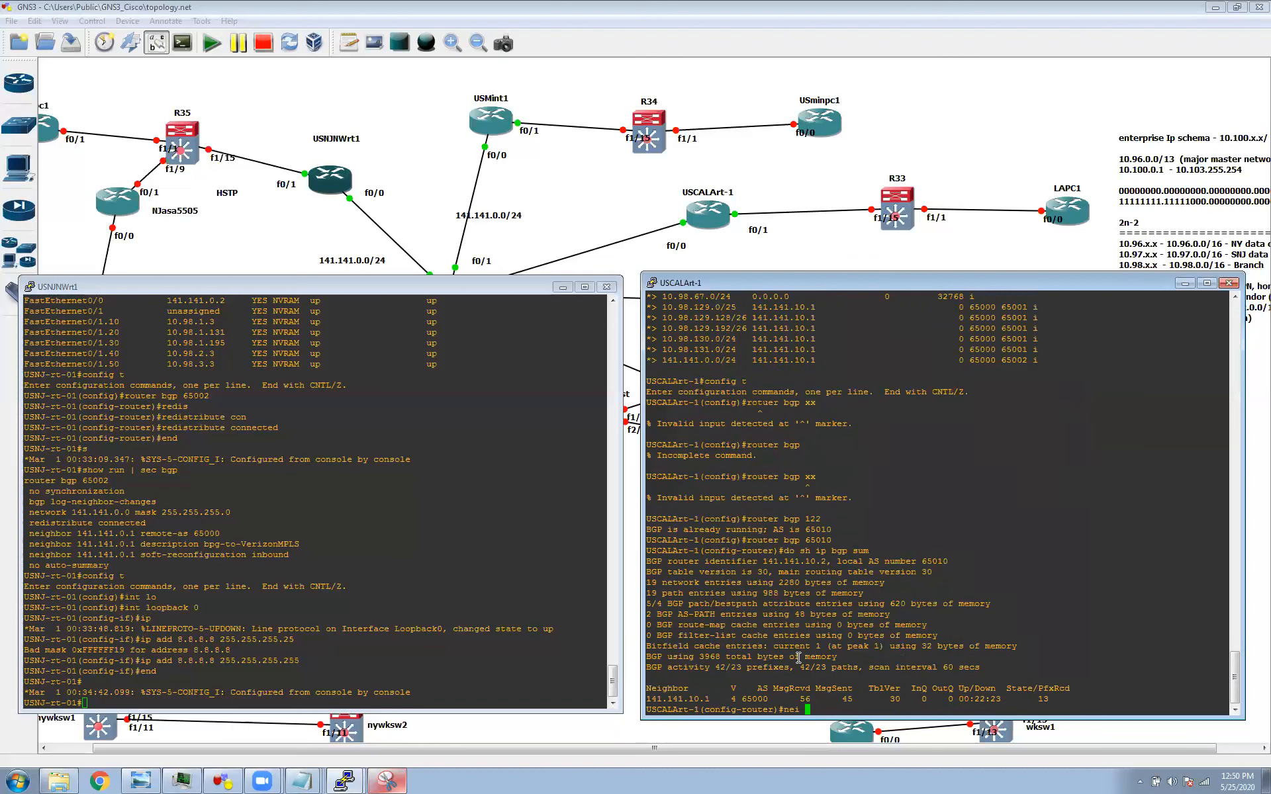
pyautogui.doubleClick(691, 692)
pyautogui.moveTo(649, 696)
pyautogui.mouseDown()
pyautogui.moveTo(672, 693)
pyautogui.moveTo(646, 693)
pyautogui.mouseUp()
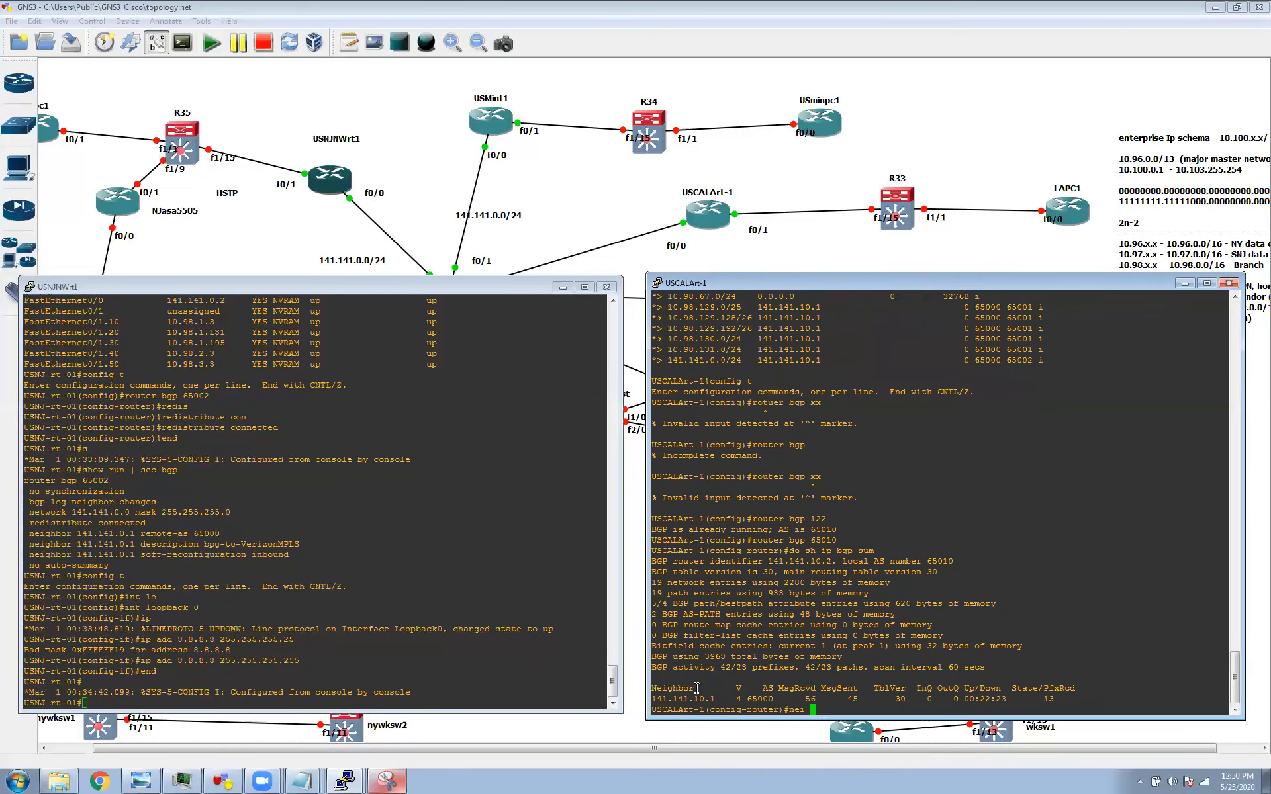
pyautogui.write('14')
pyautogui.write('1.141.')
pyautogui.write('10.1')
pyautogui.write('.')
pyautogui.press('BackSpace')
pyautogui.press('BackSpace')
pyautogui.press('BackSpace')
pyautogui.press('BackSpace')
pyautogui.press('BackSpace')
pyautogui.press('BackSpace')
pyautogui.press('BackSpace')
pyautogui.press('BackSpace')
pyautogui.press('BackSpace')
pyautogui.press('BackSpace')
pyautogui.press('BackSpace')
pyautogui.write('1.10.12')
pyautogui.press('BackSpace')
pyautogui.write('def?')
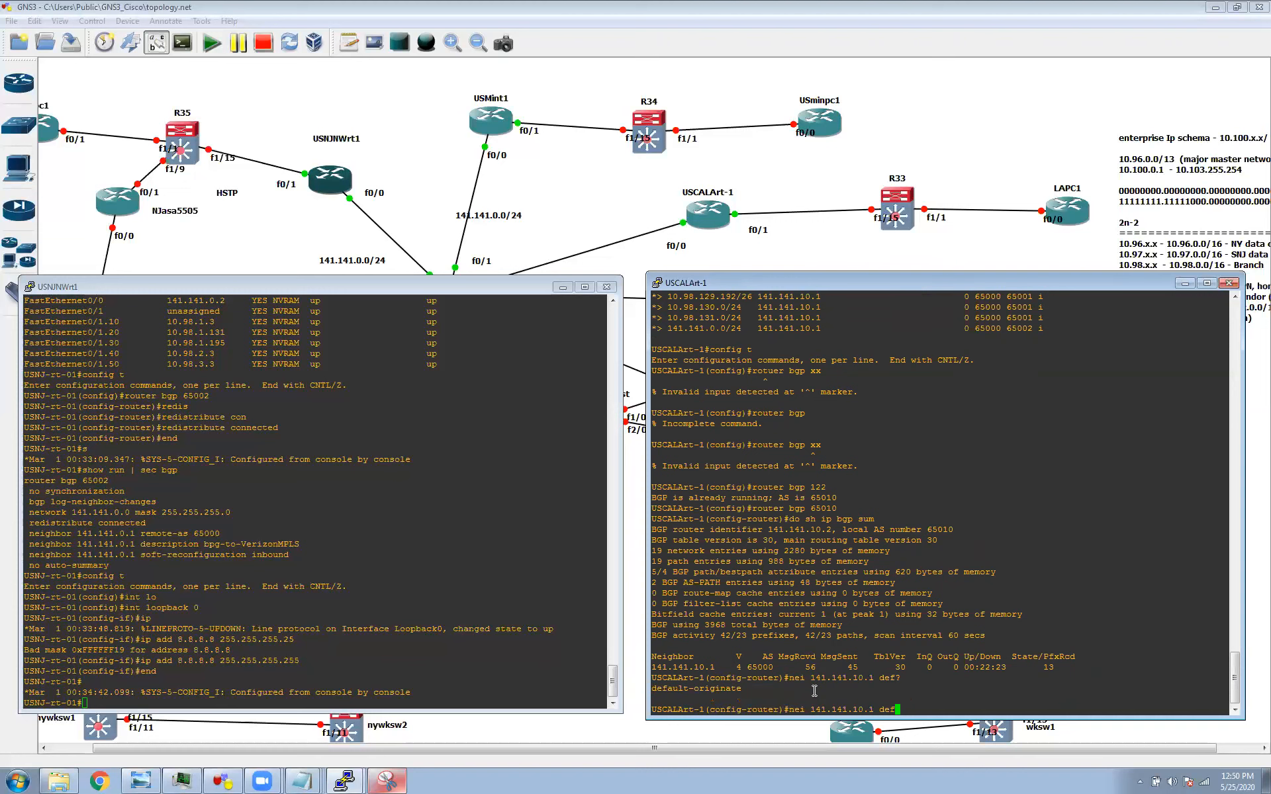
pyautogui.press('Tab')
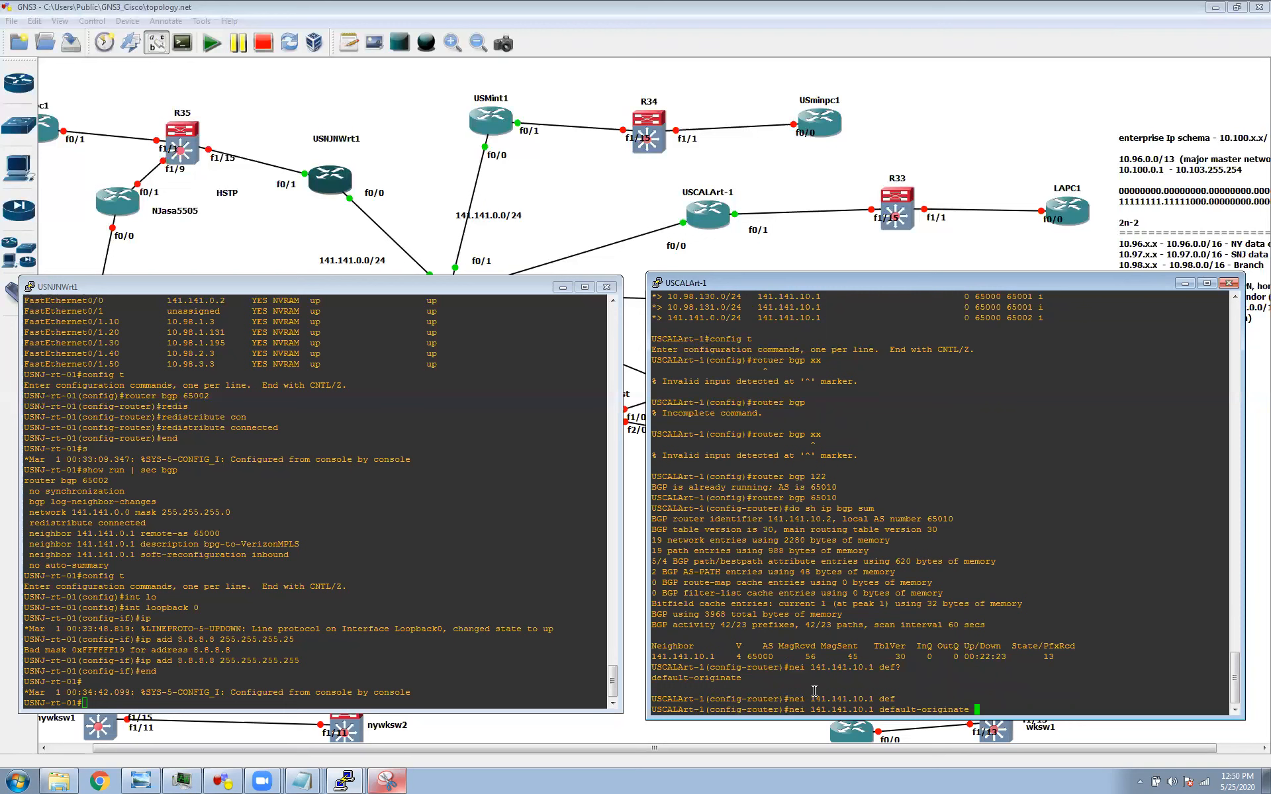
pyautogui.press('Return')
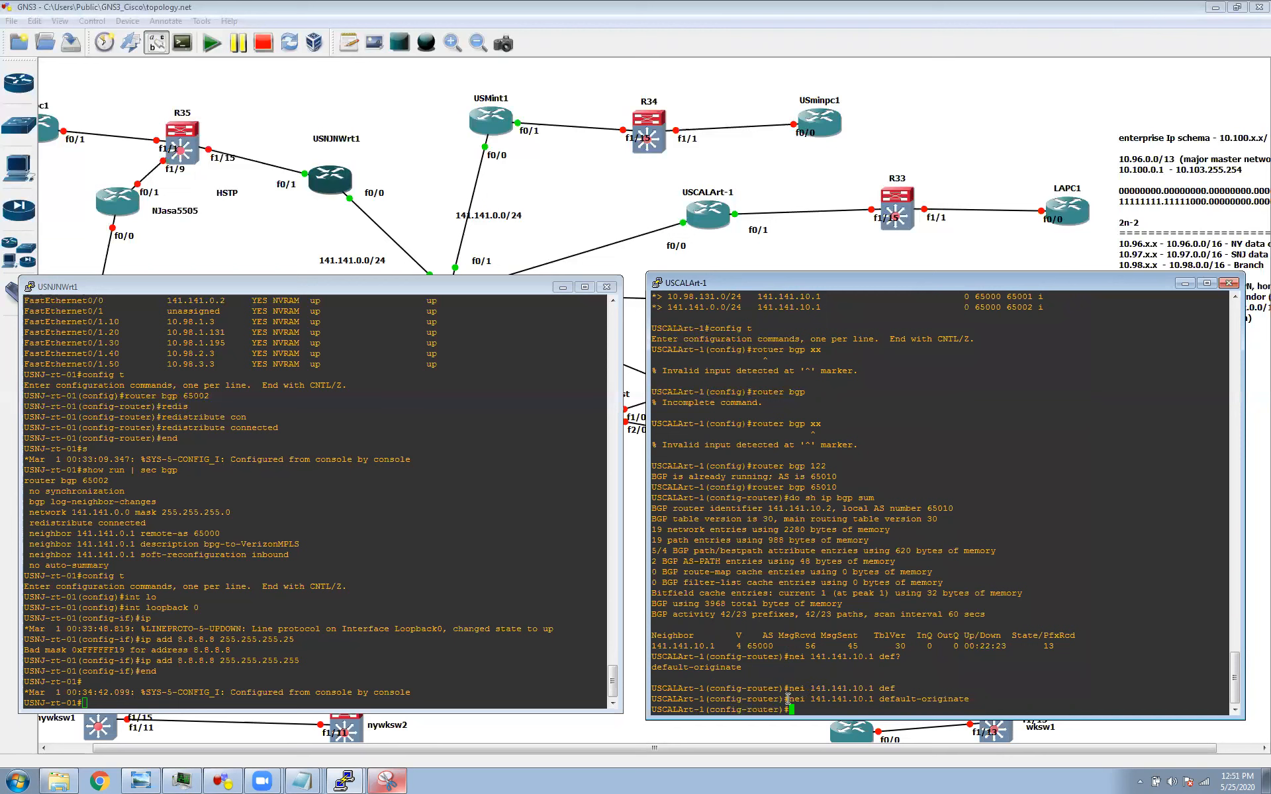
# Show USNJNWrt1's complete BGP table with "sho ip bgp" and highlight the 0.0.0.0 entry
pyautogui.click(234, 653)
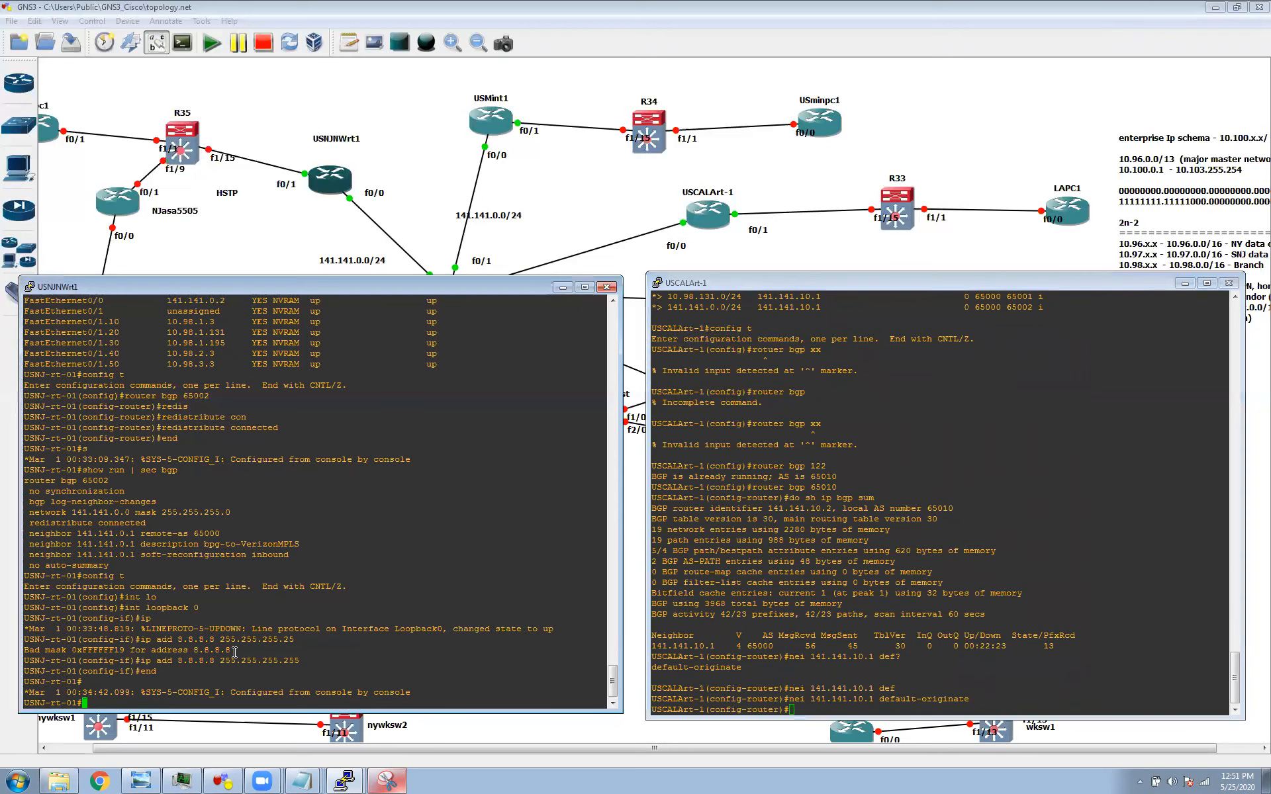
pyautogui.write('sho ')
pyautogui.write('bgp')
pyautogui.press('BackSpace')
pyautogui.press('BackSpace')
pyautogui.press('BackSpace')
pyautogui.press('BackSpace')
pyautogui.write('ip bgp')
pyautogui.press('Return')
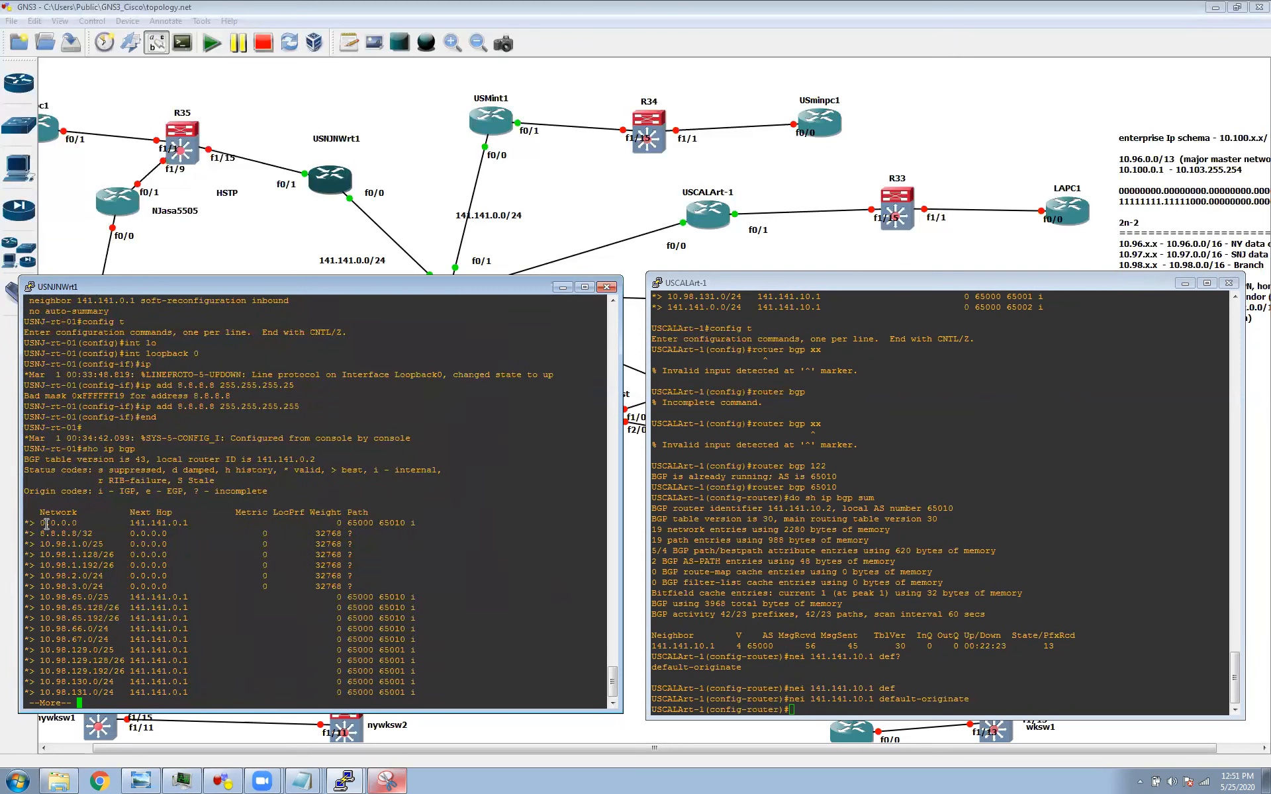
pyautogui.moveTo(41, 515); pyautogui.dragTo(85, 524)
pyautogui.click(110, 565)
pyautogui.press('space')
# Show USNJNWrt1's full routing table with "show ip route" and highlight the 0.0.0.0/0 BGP route
pyautogui.write('show ip route')
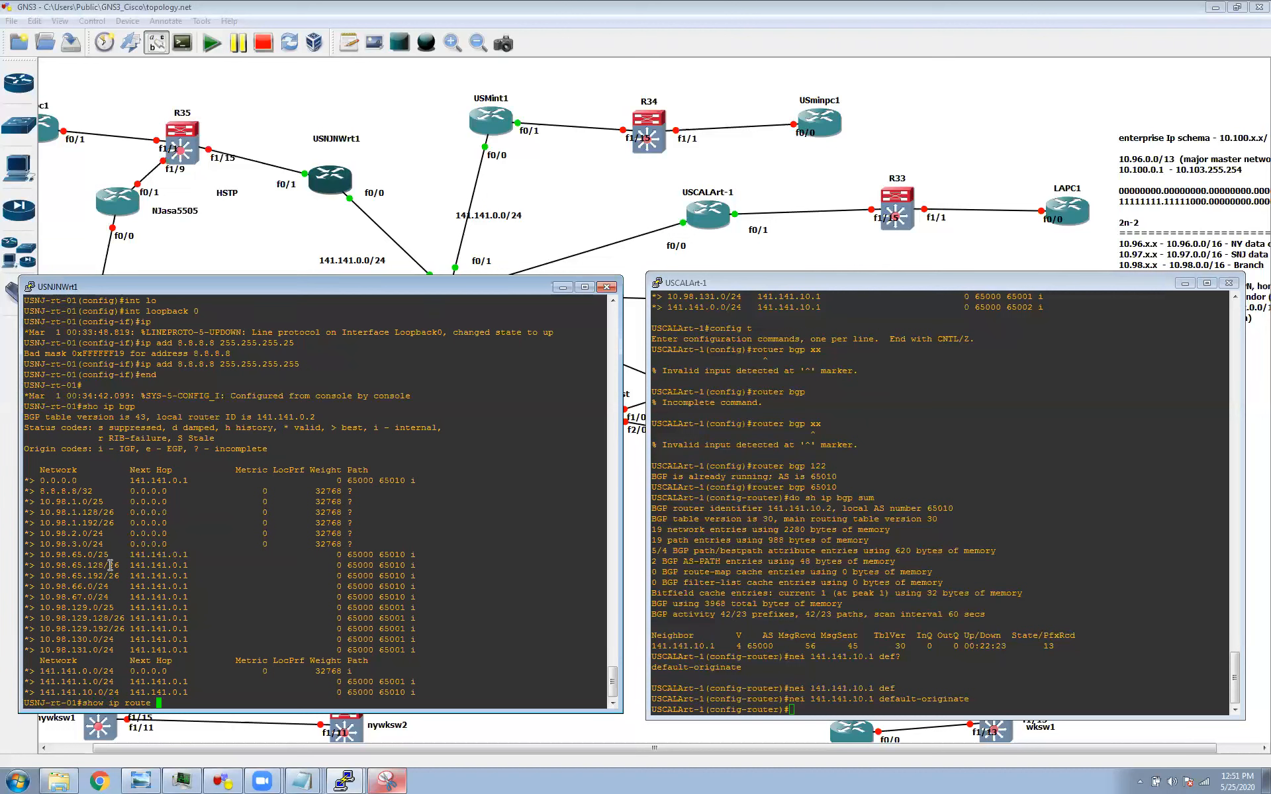
pyautogui.press('Return')
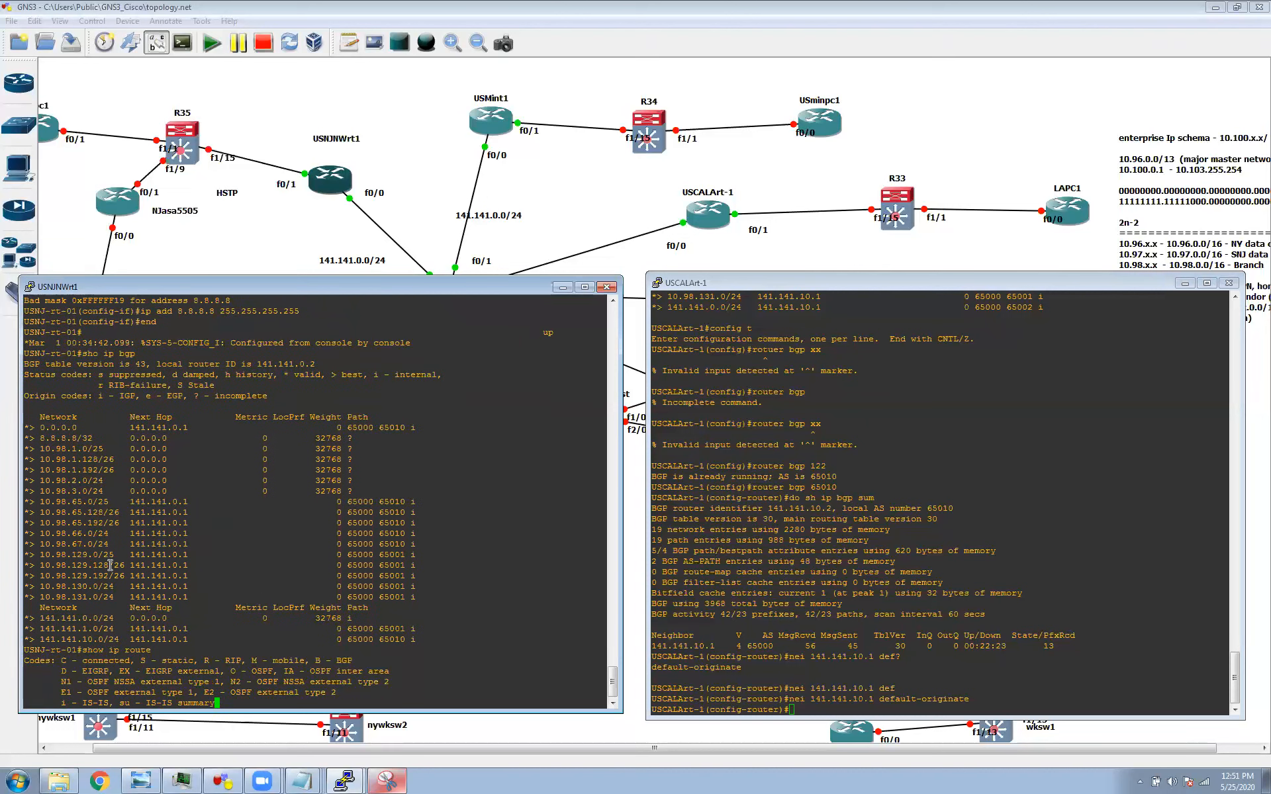
pyautogui.press('space')
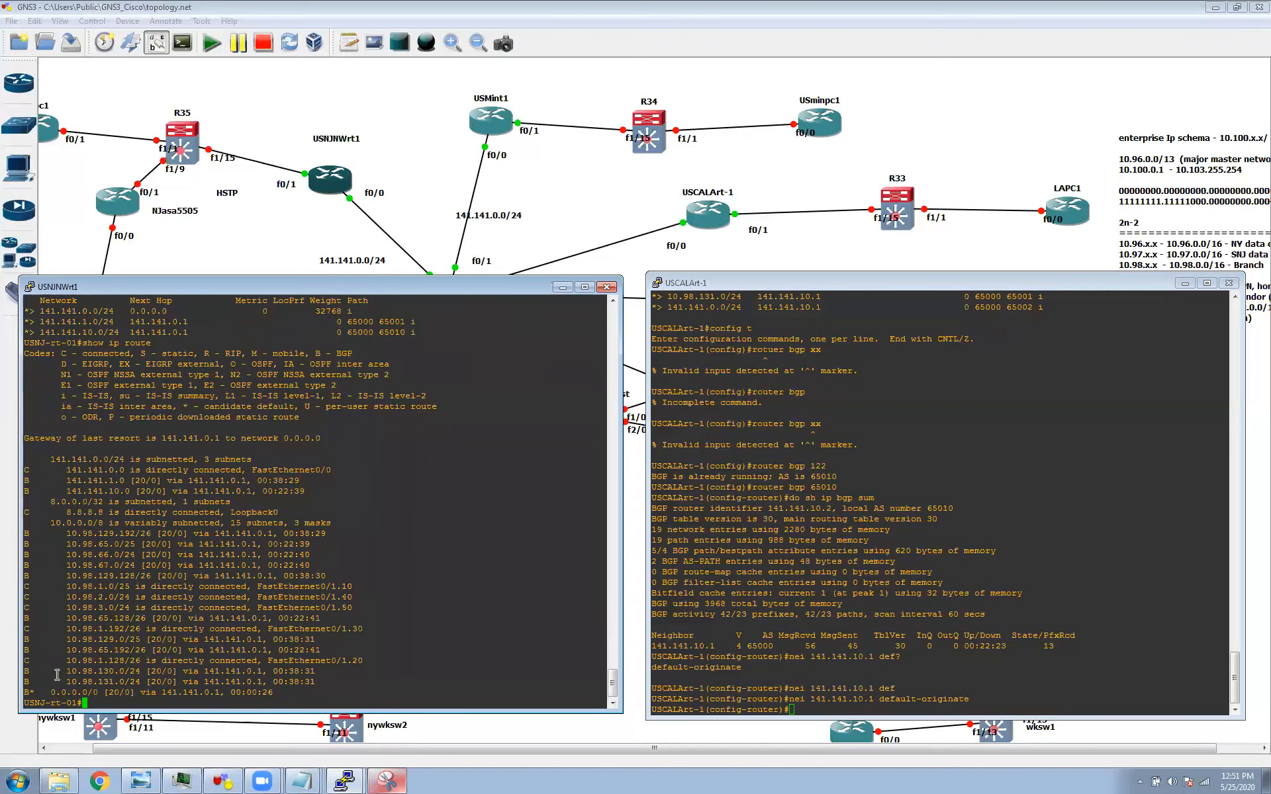
pyautogui.moveTo(52, 688); pyautogui.dragTo(106, 692)
# Highlight the neighbor default-originate command on USCALArt-1 and leave configuration mode with "end"
pyautogui.moveTo(786, 700); pyautogui.dragTo(974, 699)
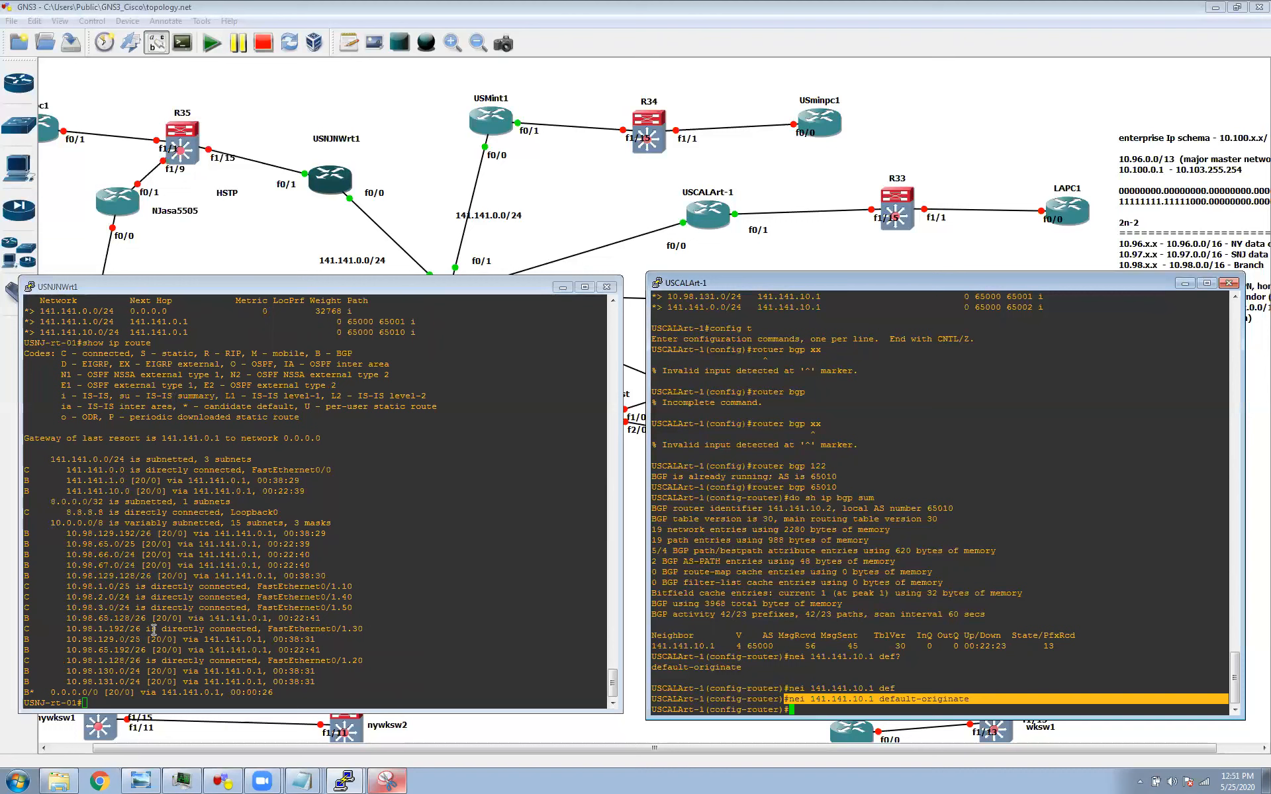
pyautogui.click(980, 699)
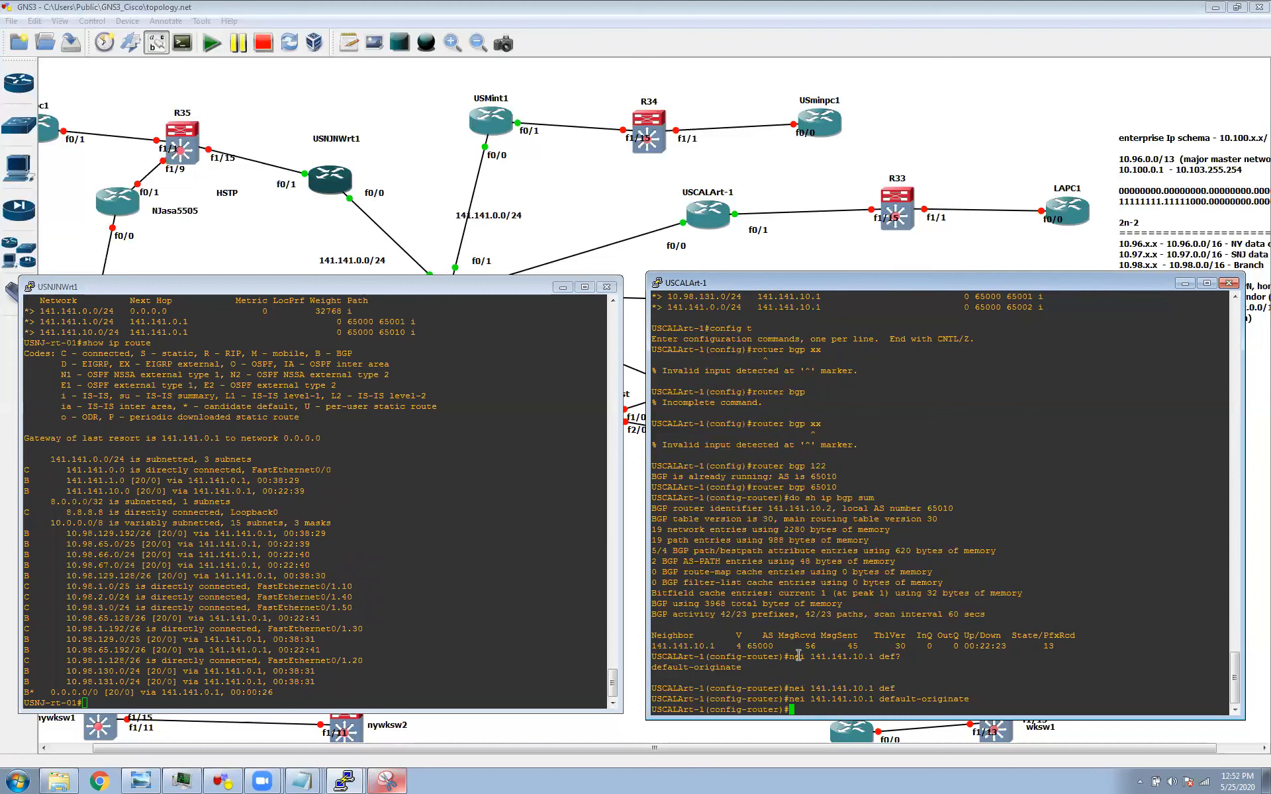
pyautogui.write('end')
pyautogui.press('Return')
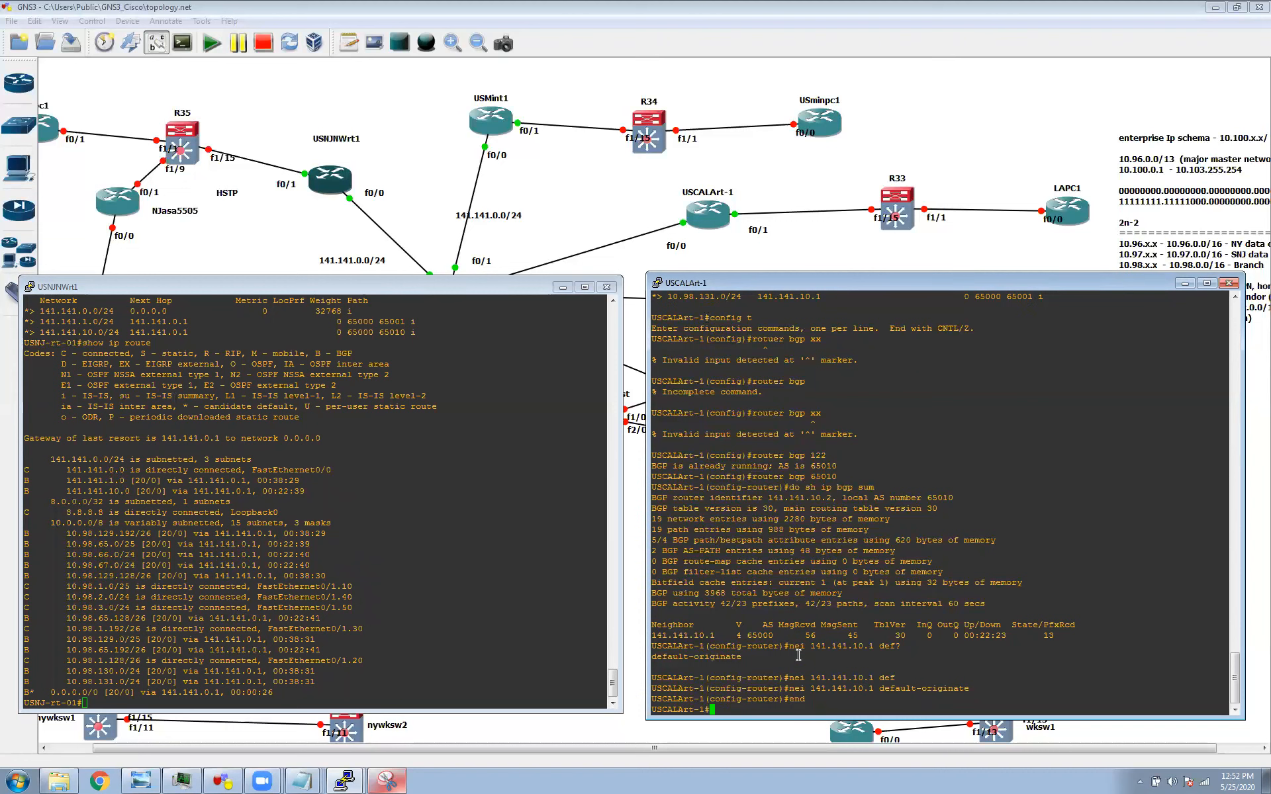
# Look up the route to 4.4.2.2 on USCALArt-1 with "show ip route 4.4.2.2" and highlight the response
pyautogui.write('show')
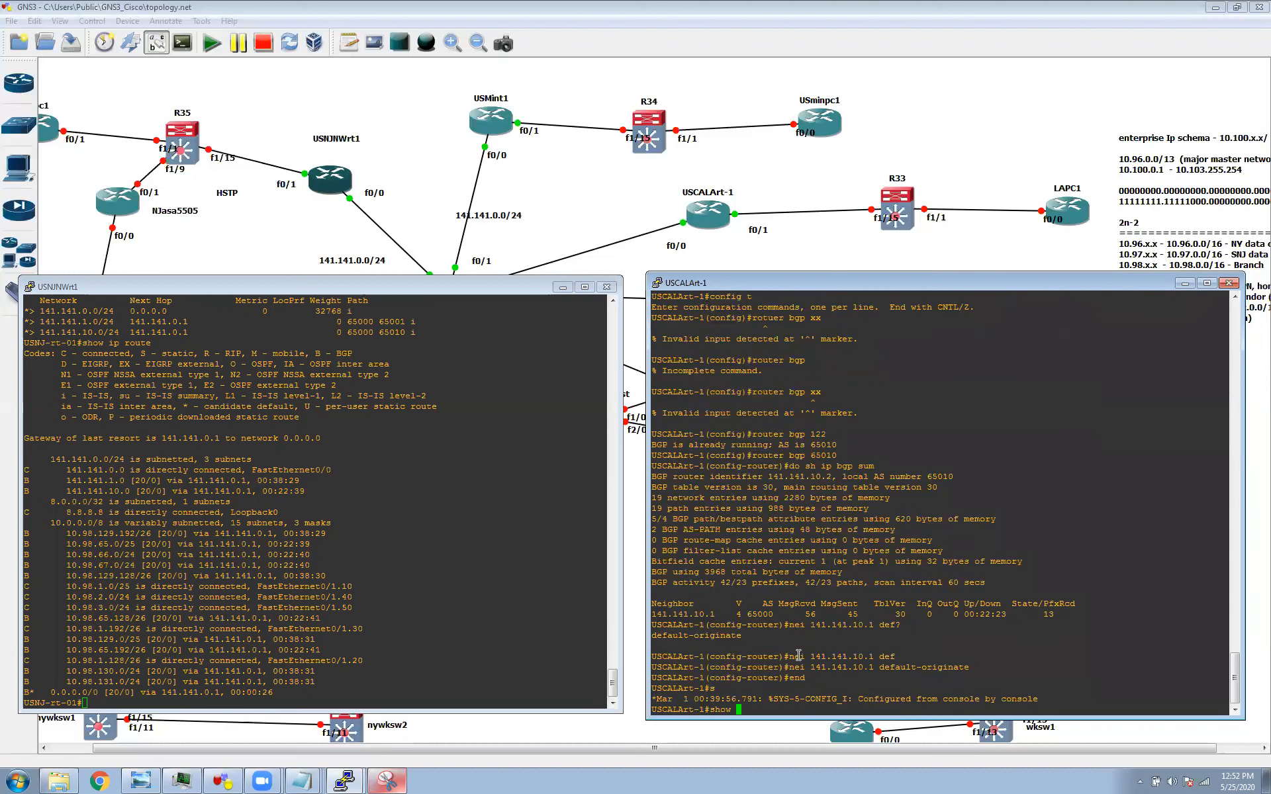
pyautogui.write(' ip route 4.4.2.2')
pyautogui.press('Return')
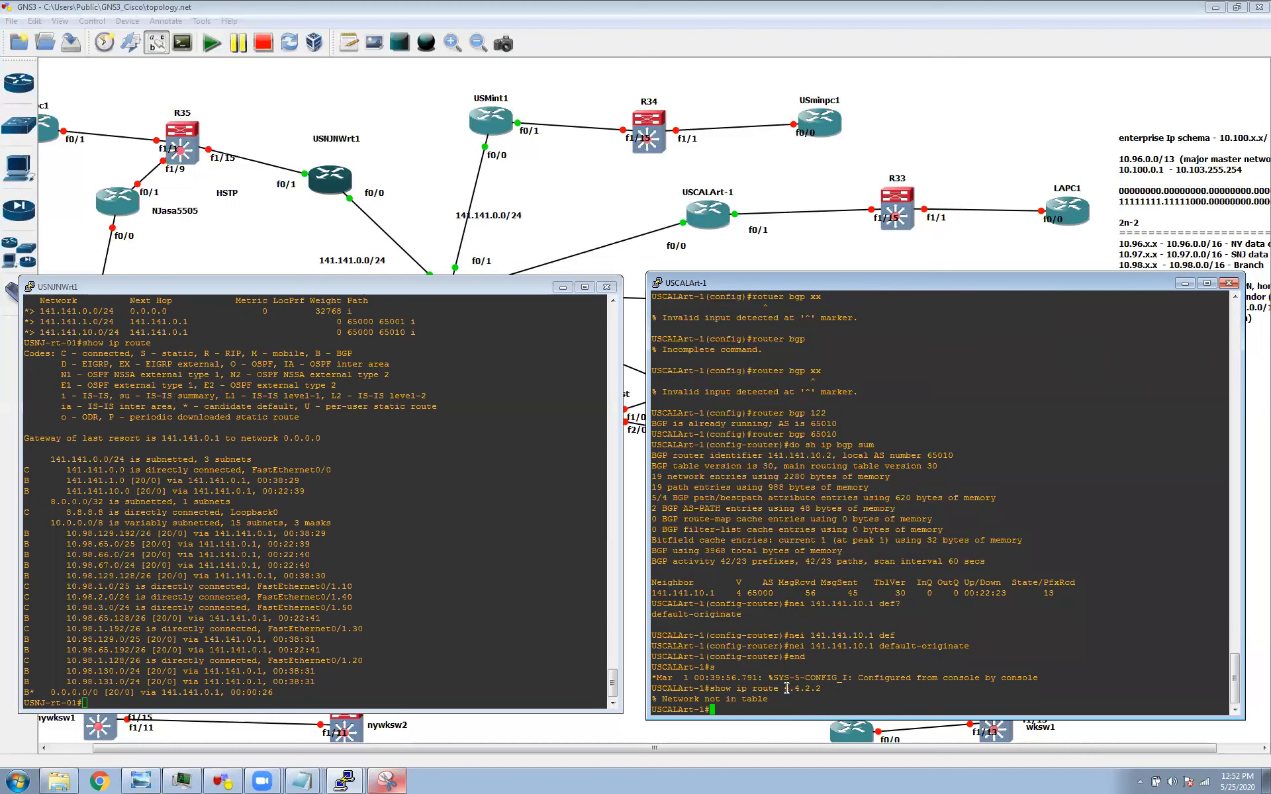
pyautogui.moveTo(664, 700); pyautogui.dragTo(795, 700)
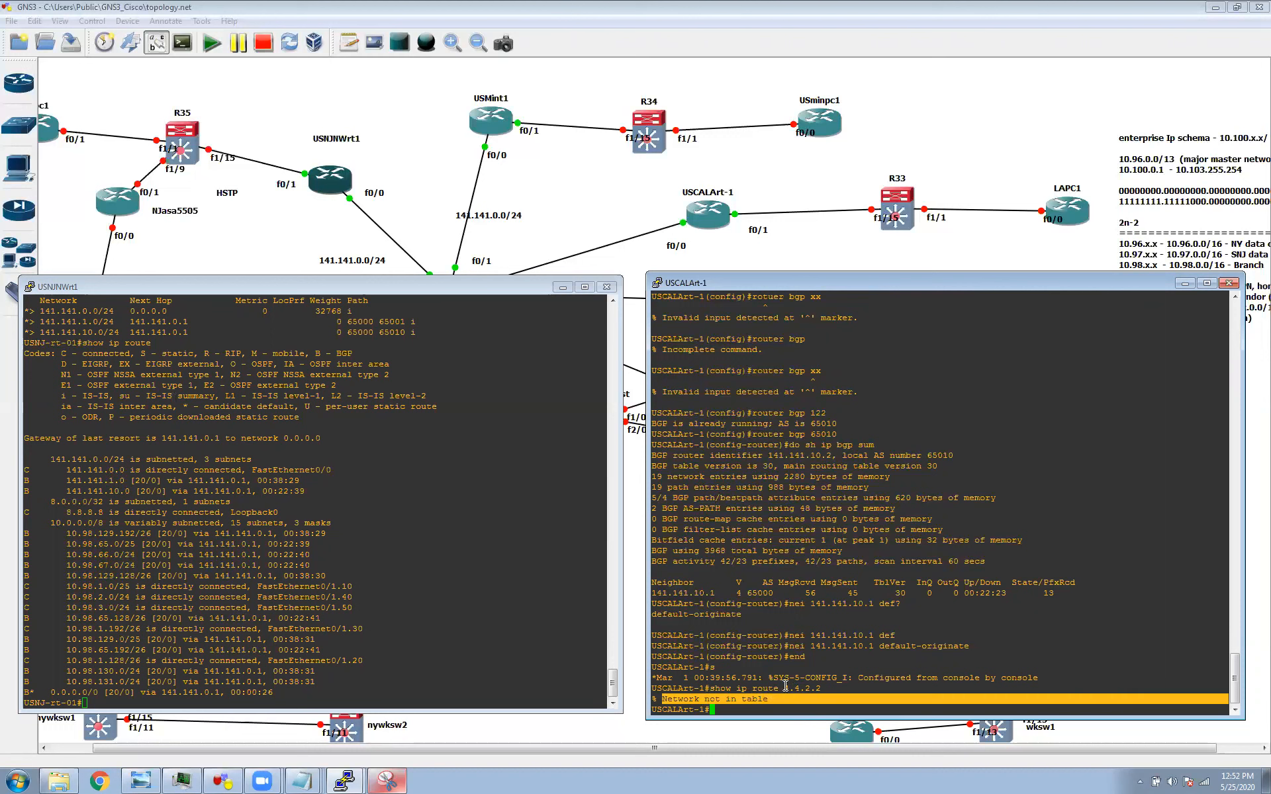
pyautogui.click(831, 686)
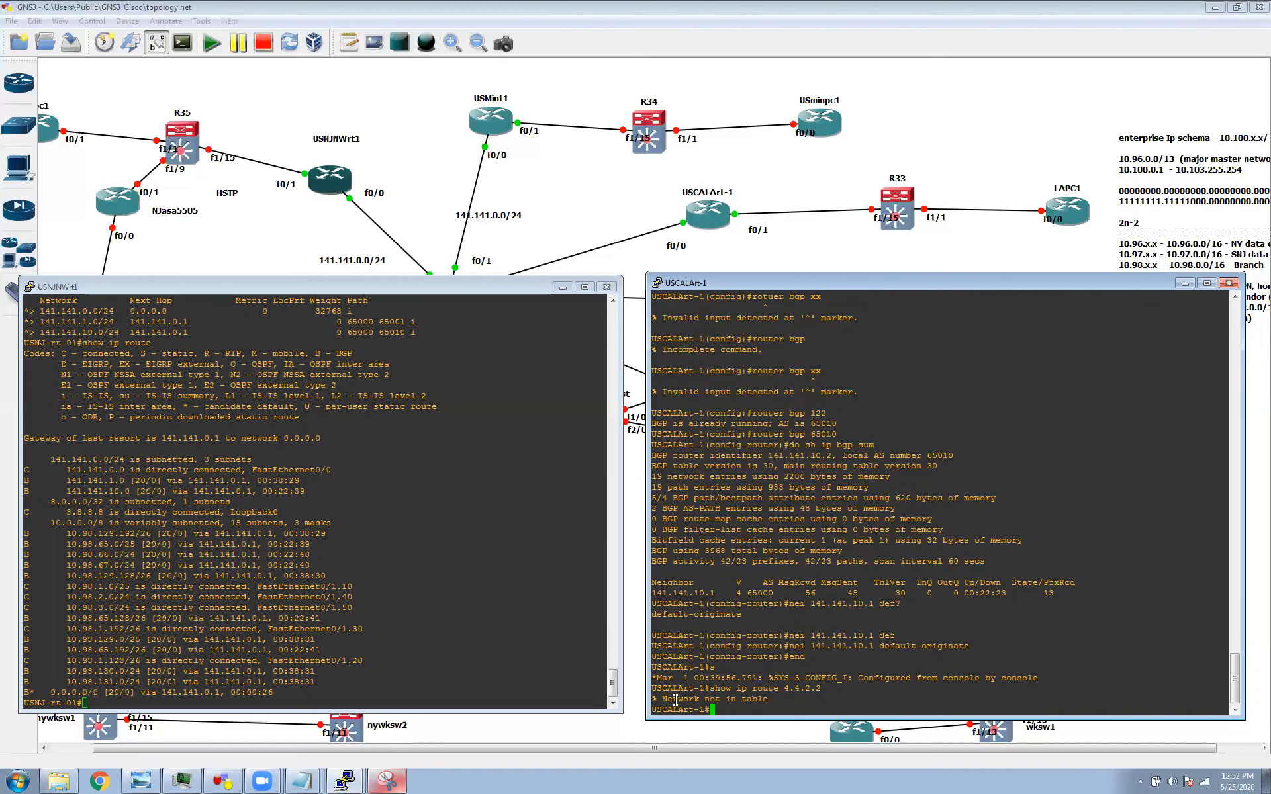
# Show USCALArt-1's complete routing table with "show ip route"
pyautogui.write('show')
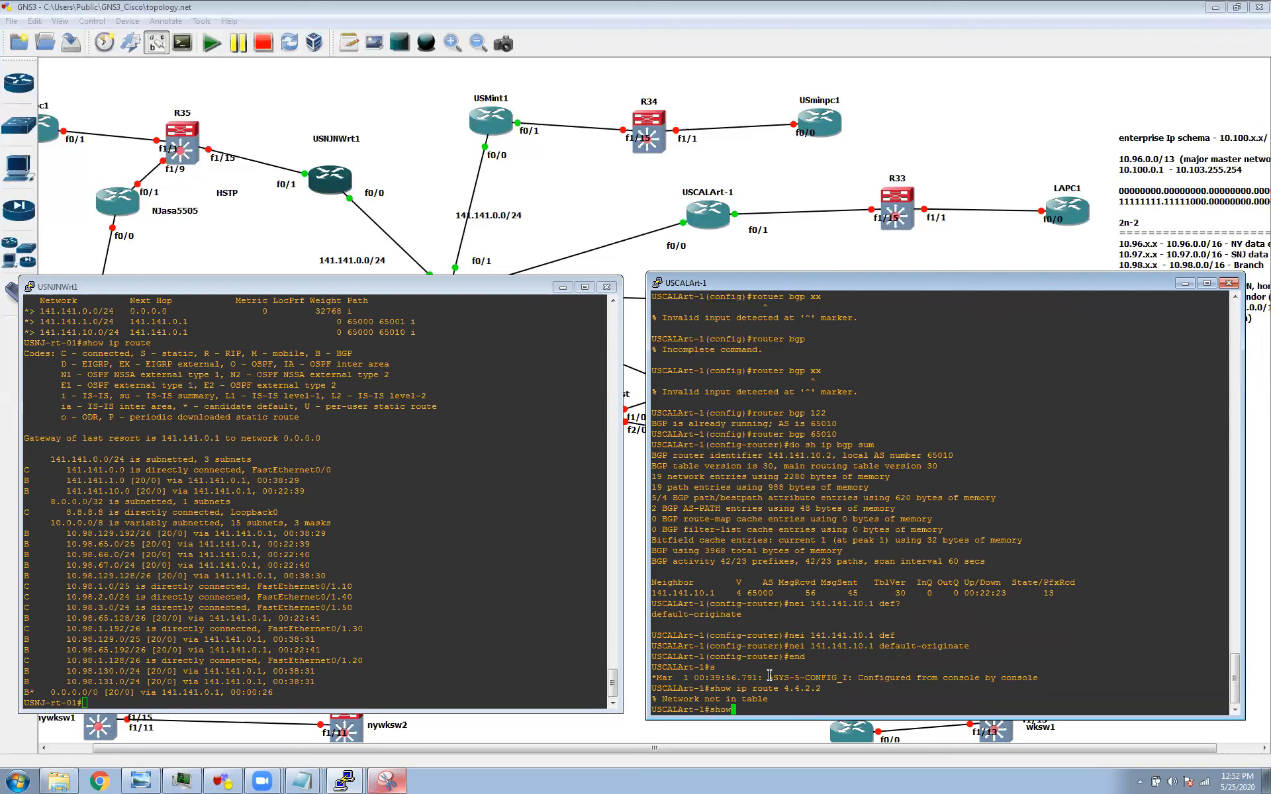
pyautogui.write(' ip route')
pyautogui.press('Return')
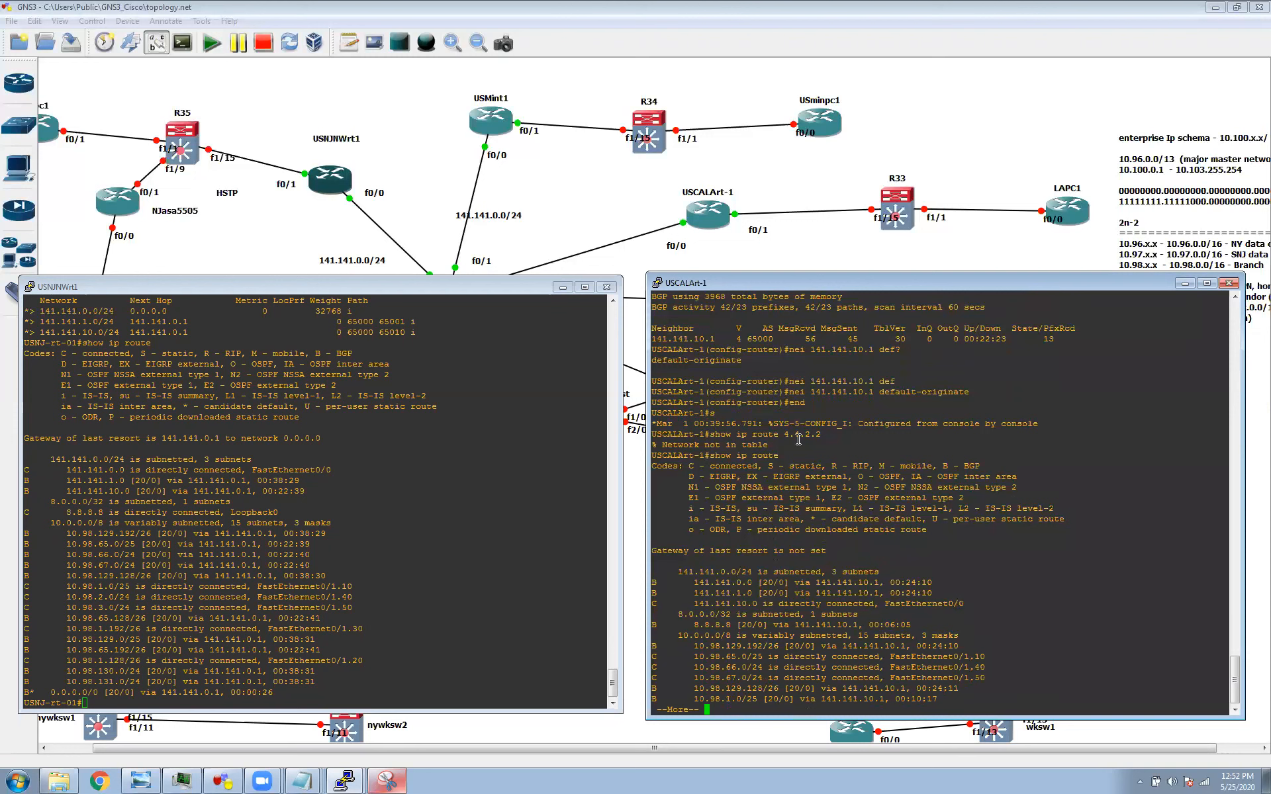
pyautogui.press('space')
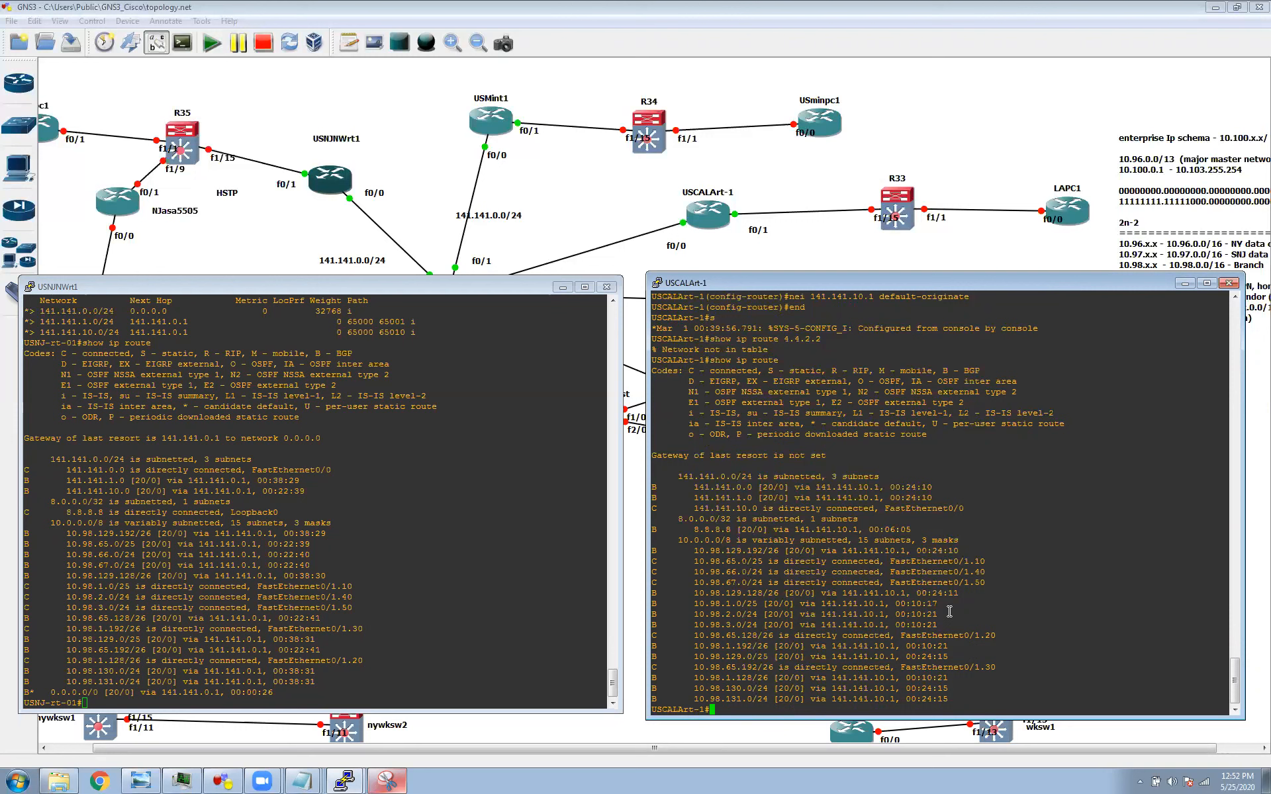
# Add the static default route "ip route 0.0.0.0 0.0.0.0 null0" on USCALArt-1 and leave configuration mode with "end"
pyautogui.write('config t')
pyautogui.press('Return')
pyautogui.write('ip route')
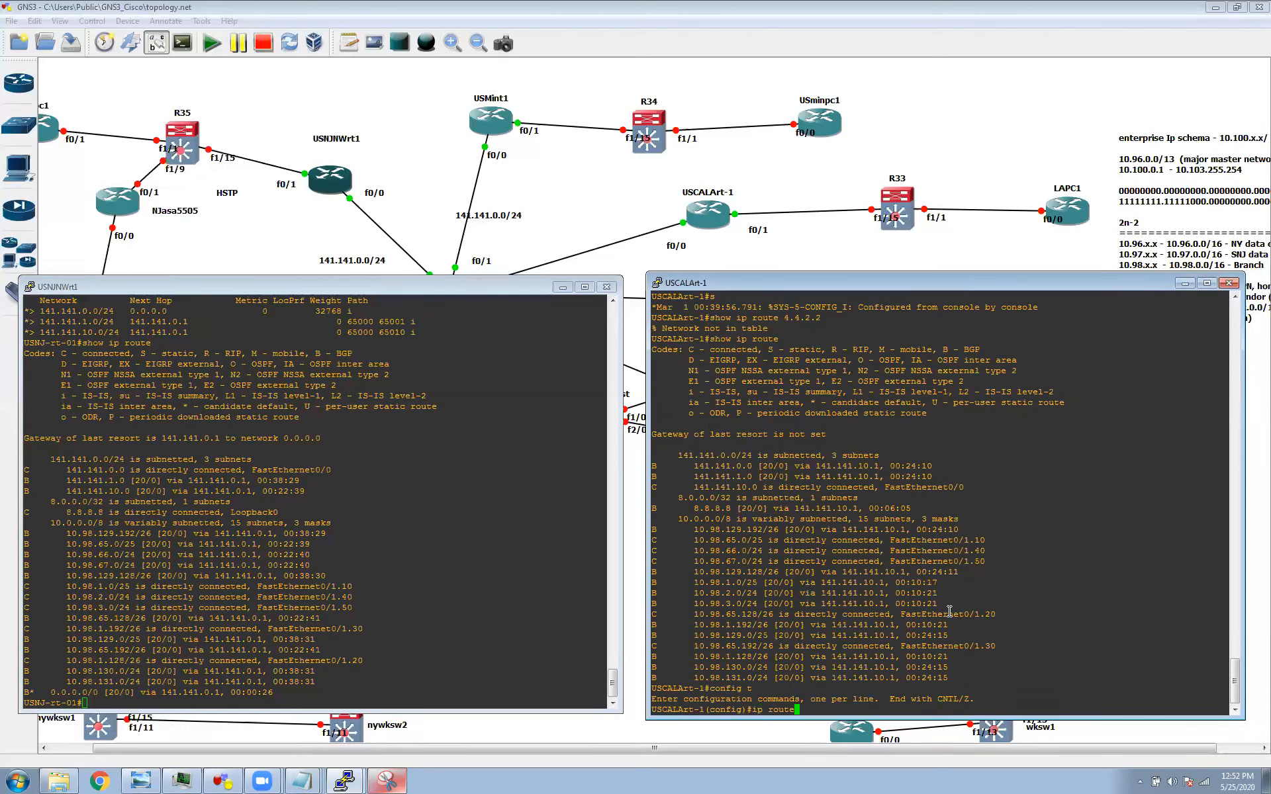
pyautogui.write(' 0.0.0.0 0.0.0.0 null0')
pyautogui.press('Return')
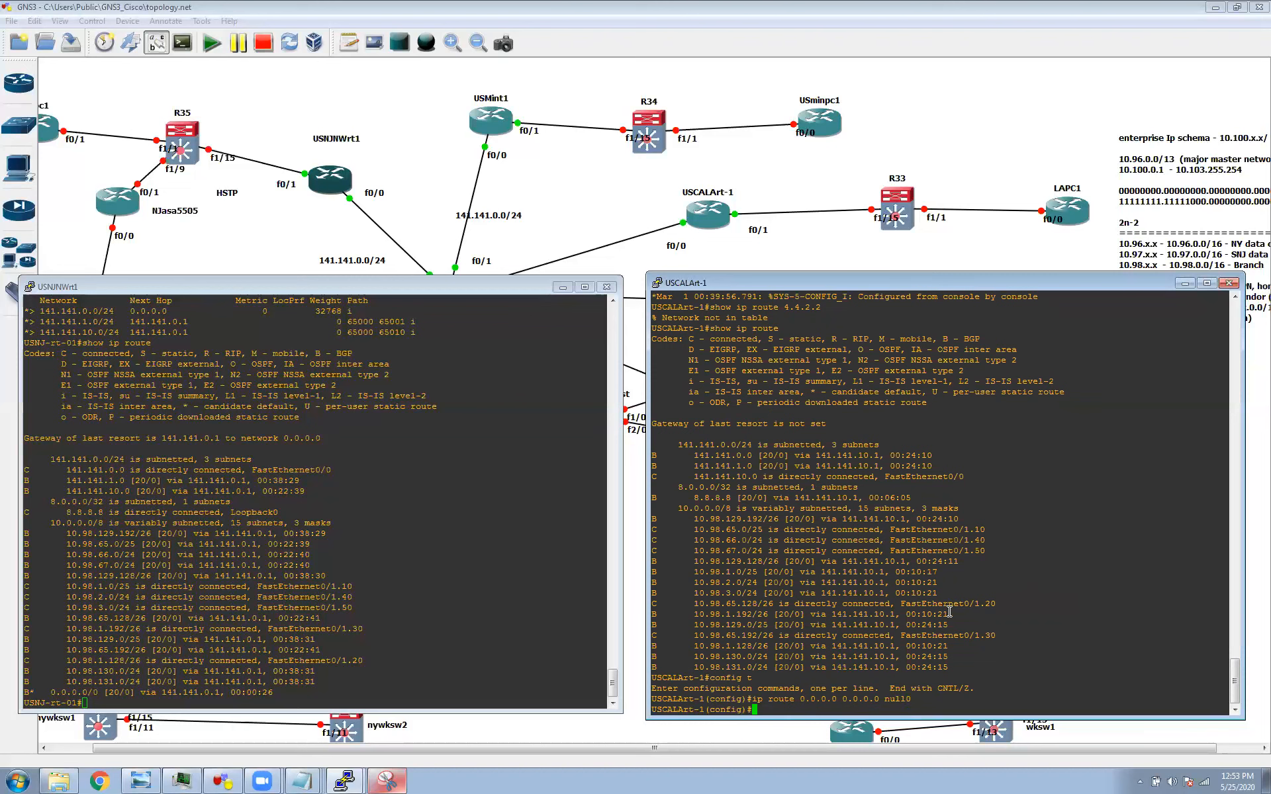
pyautogui.write('end')
pyautogui.press('Return')
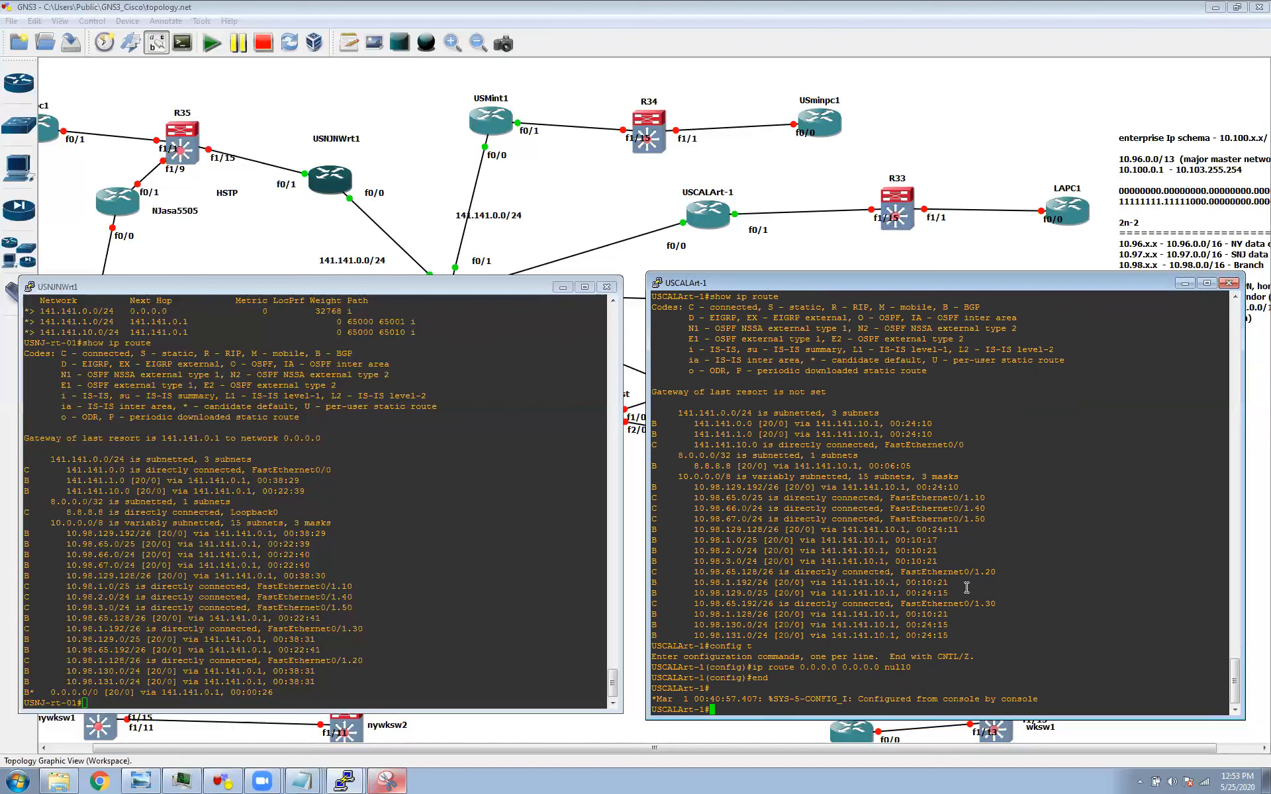
# Display USCALArt-1's complete routing table with "show ip route" to check the static default route
pyautogui.write('show ip route')
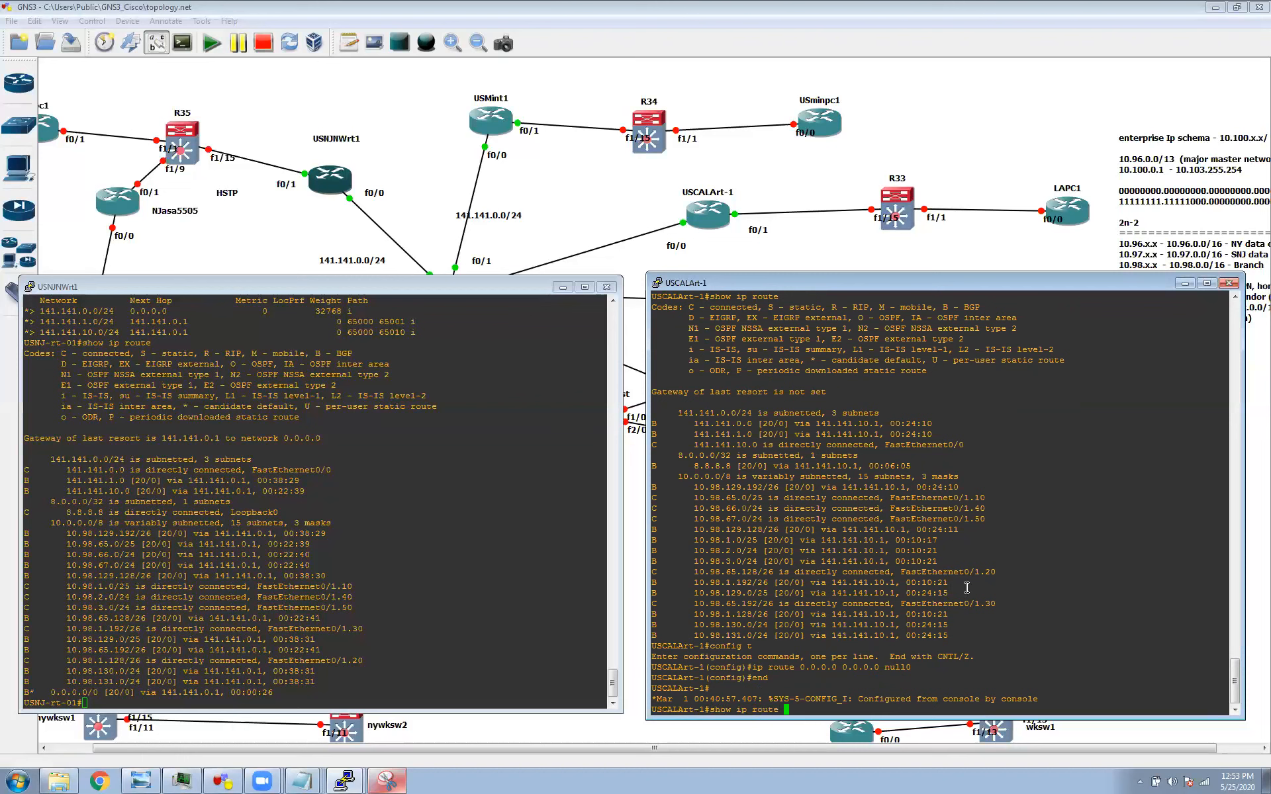
pyautogui.press('Return')
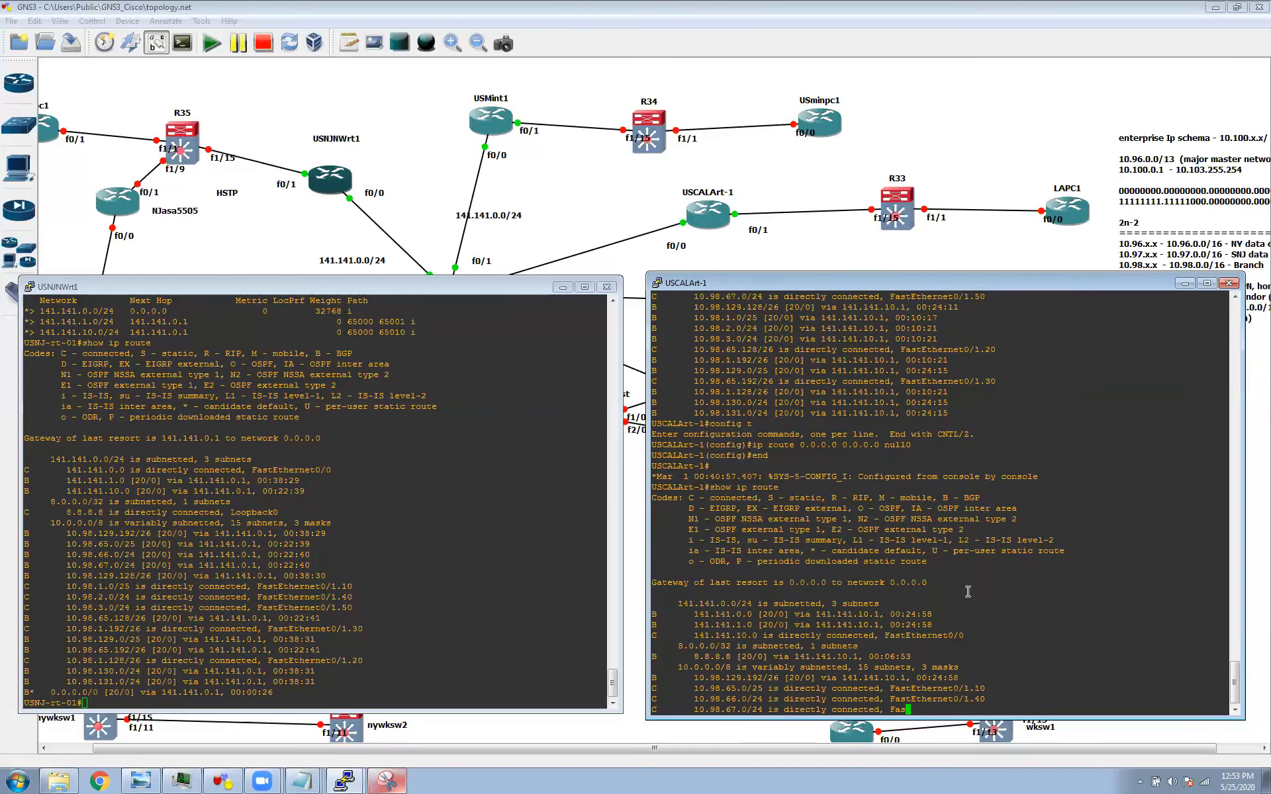
pyautogui.press('space')
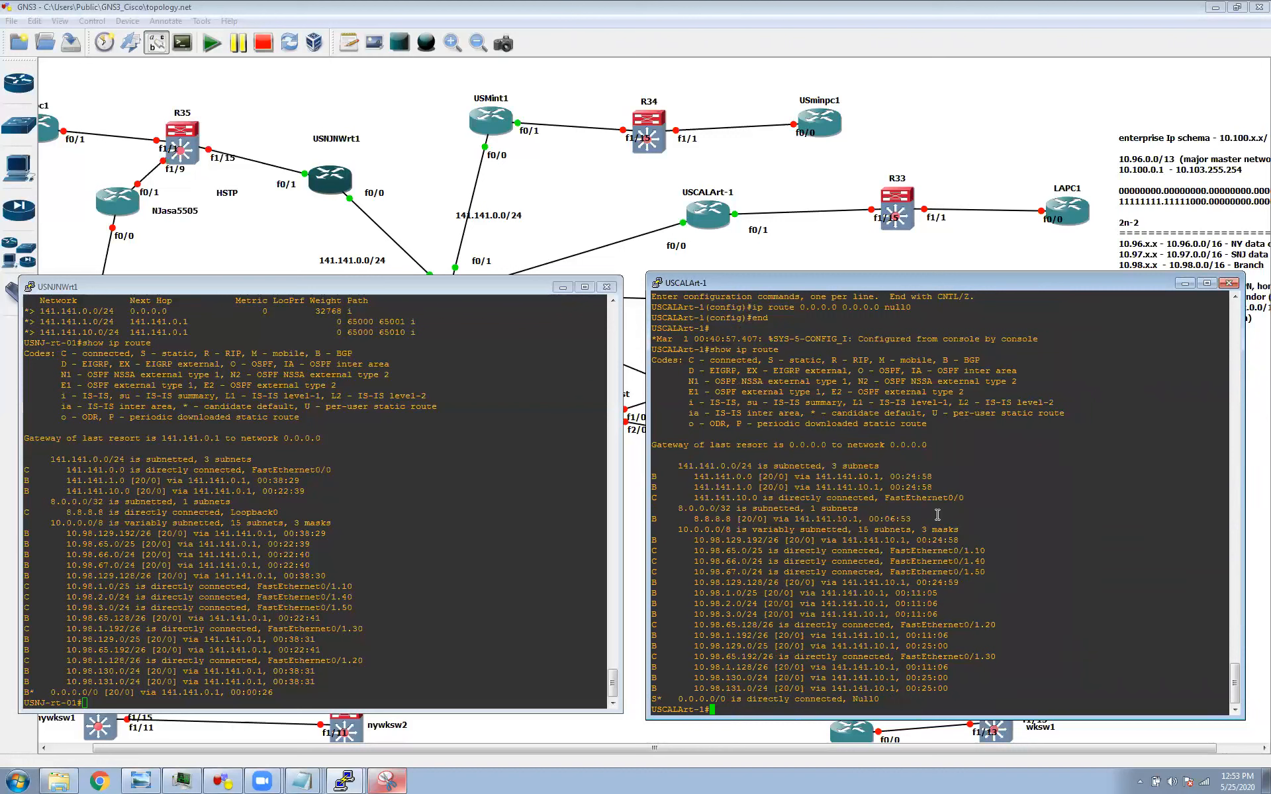
# Look up 4.4.2.2 on USCALArt-1 with "show ip route 4.4.2.2" and highlight the Null0 target of the static default route
pyautogui.write('show ip route 4.4.2.2.')
pyautogui.press('BackSpace')
pyautogui.press('BackSpace')
pyautogui.press('Return')
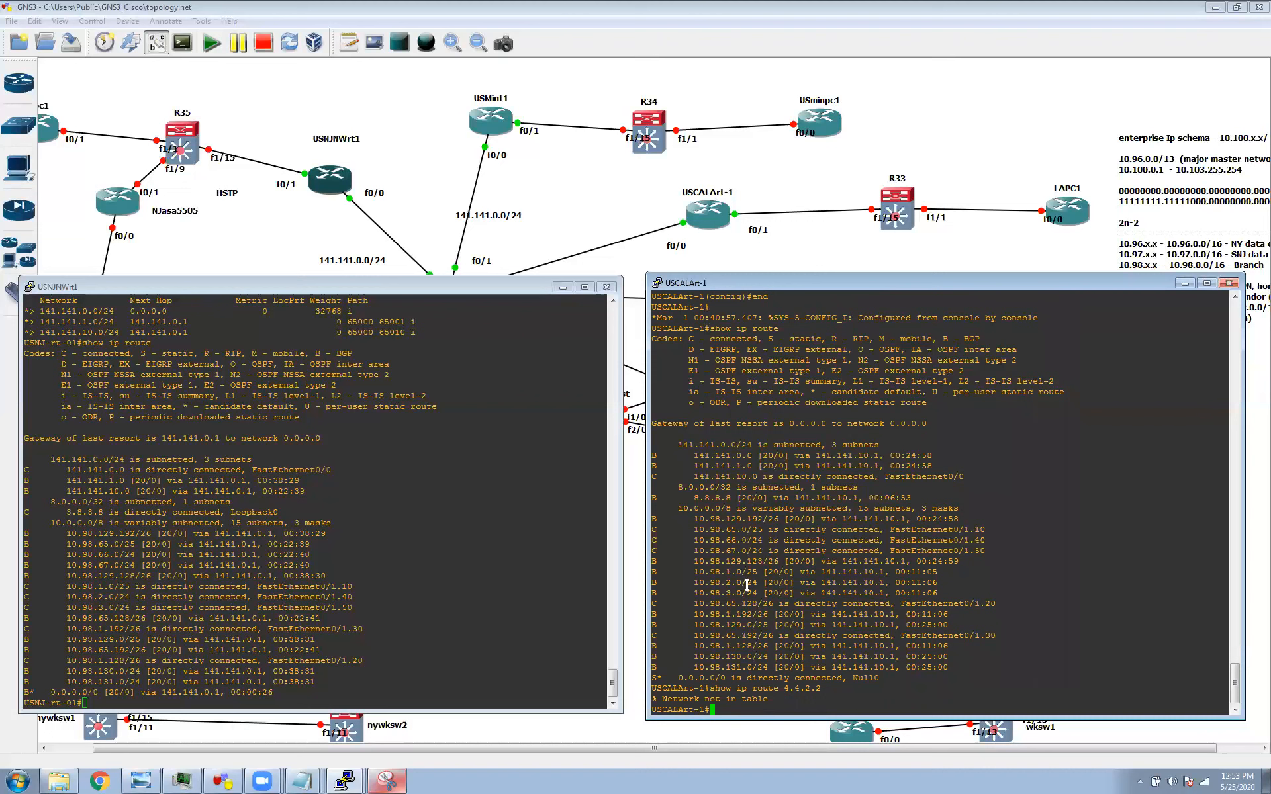
pyautogui.moveTo(657, 675); pyautogui.dragTo(735, 678)
pyautogui.moveTo(854, 676); pyautogui.dragTo(892, 683)
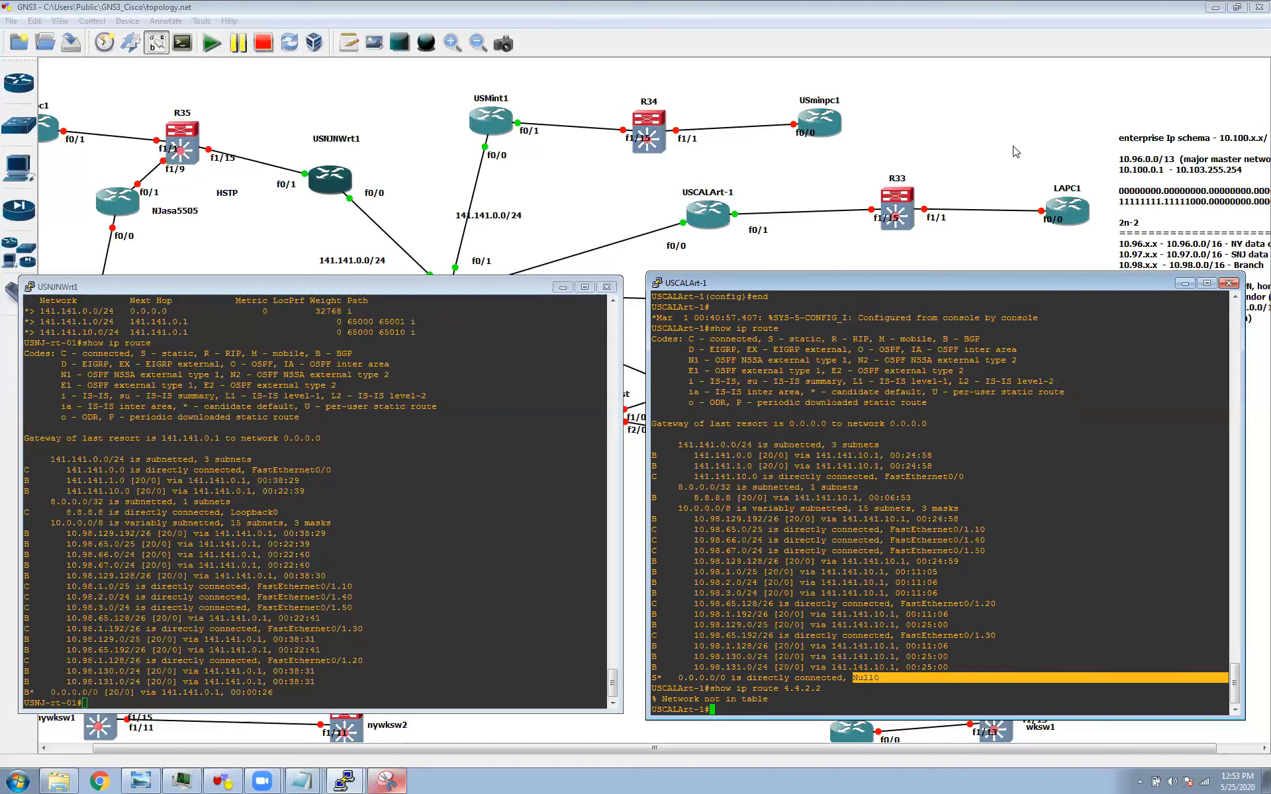
# Look up 8.8.8.8 on USCALArt-1 with "show ip route 8.8.8.8" and highlight its 8.8.8.8/32 routing entry
pyautogui.click(865, 531)
pyautogui.write('show ')
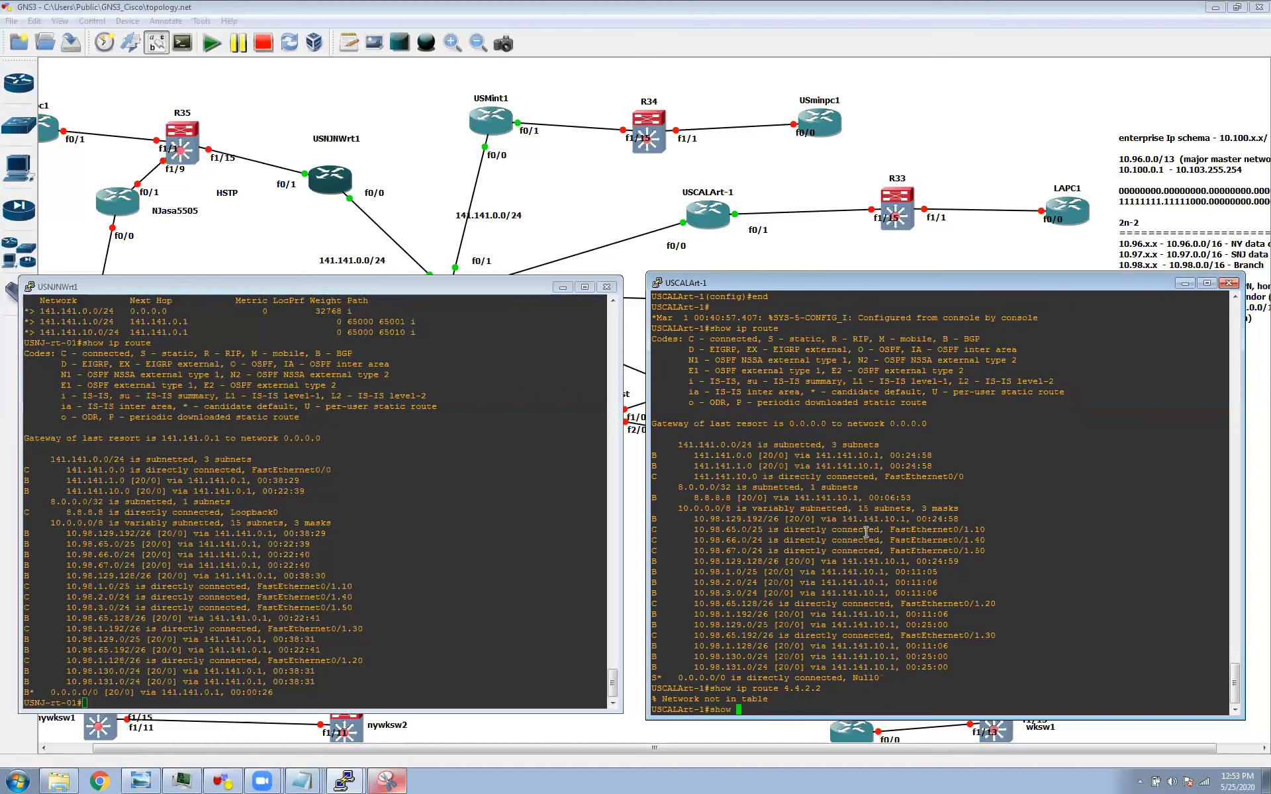
pyautogui.write('ip route 8.8.8.8')
pyautogui.press('Return')
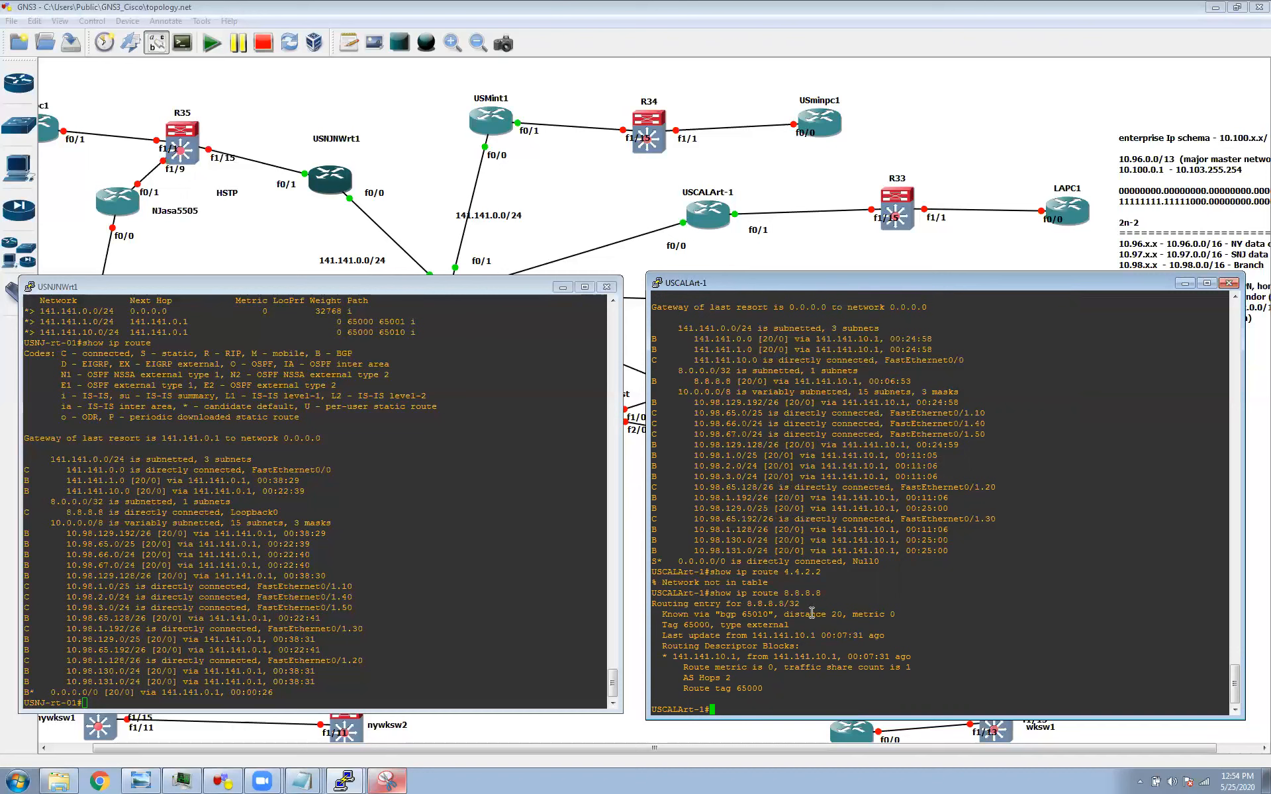
pyautogui.moveTo(748, 603); pyautogui.dragTo(806, 606)
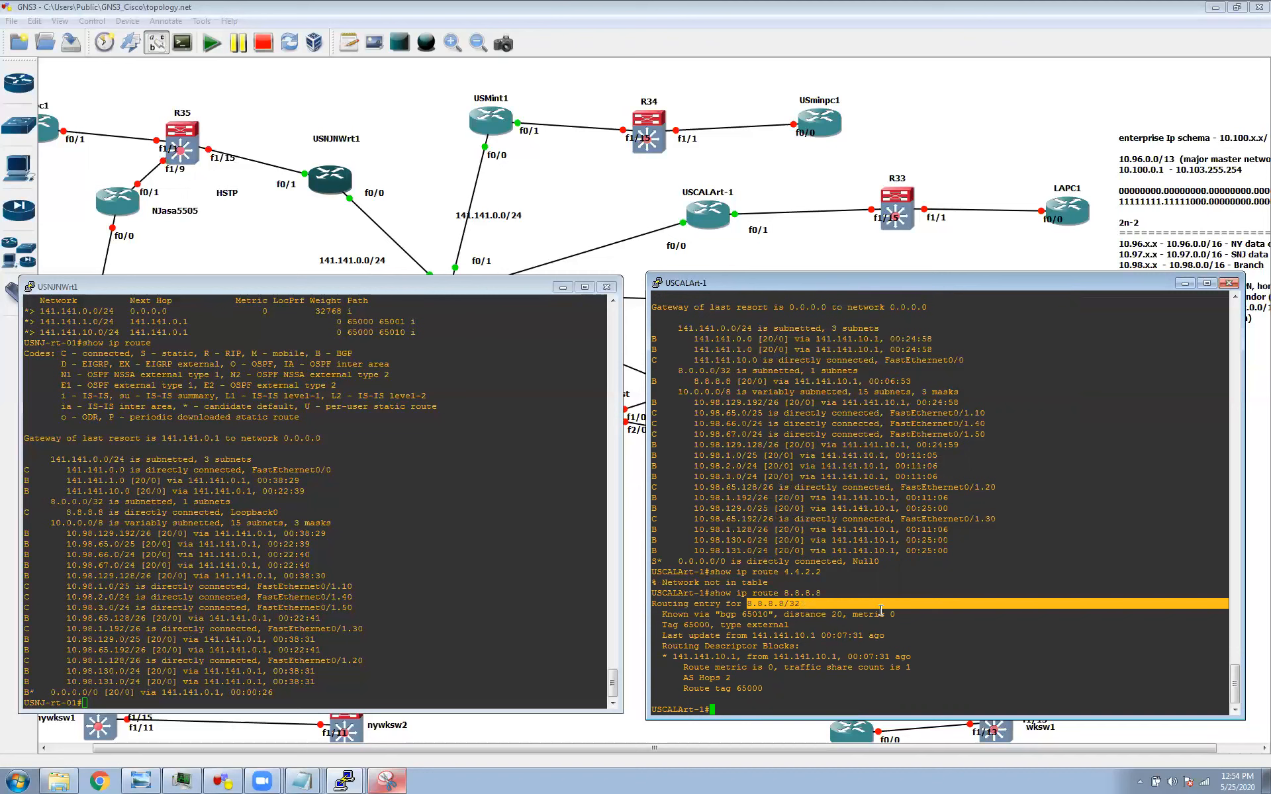
pyautogui.click(781, 619)
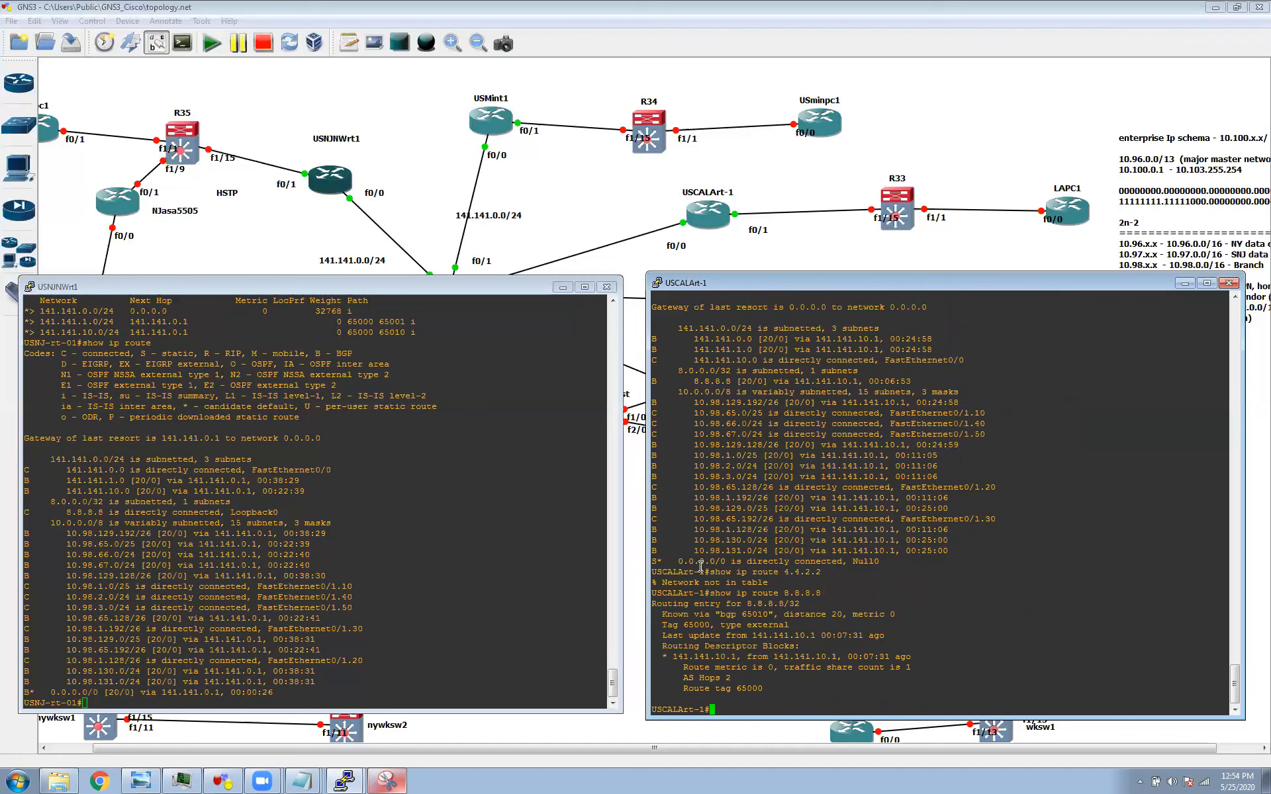
pyautogui.moveTo(673, 560); pyautogui.dragTo(736, 550)
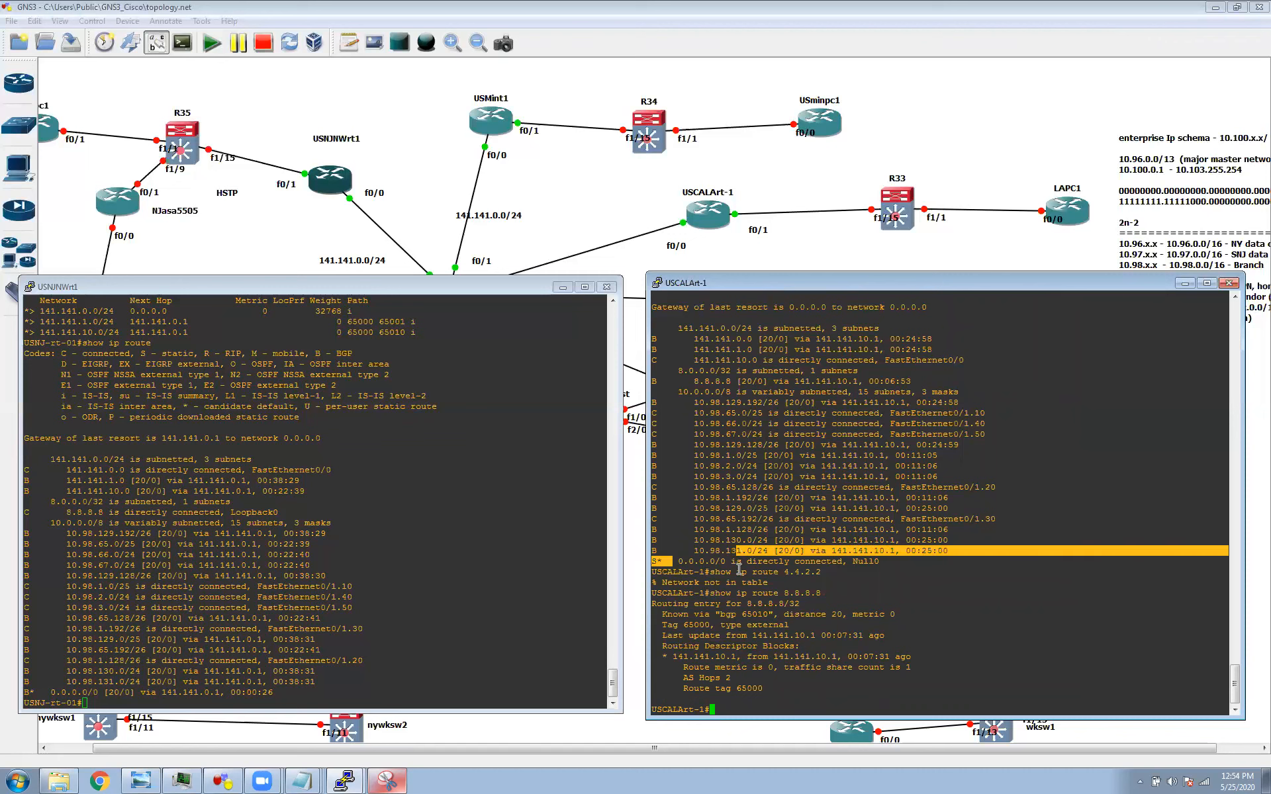
pyautogui.click(819, 630)
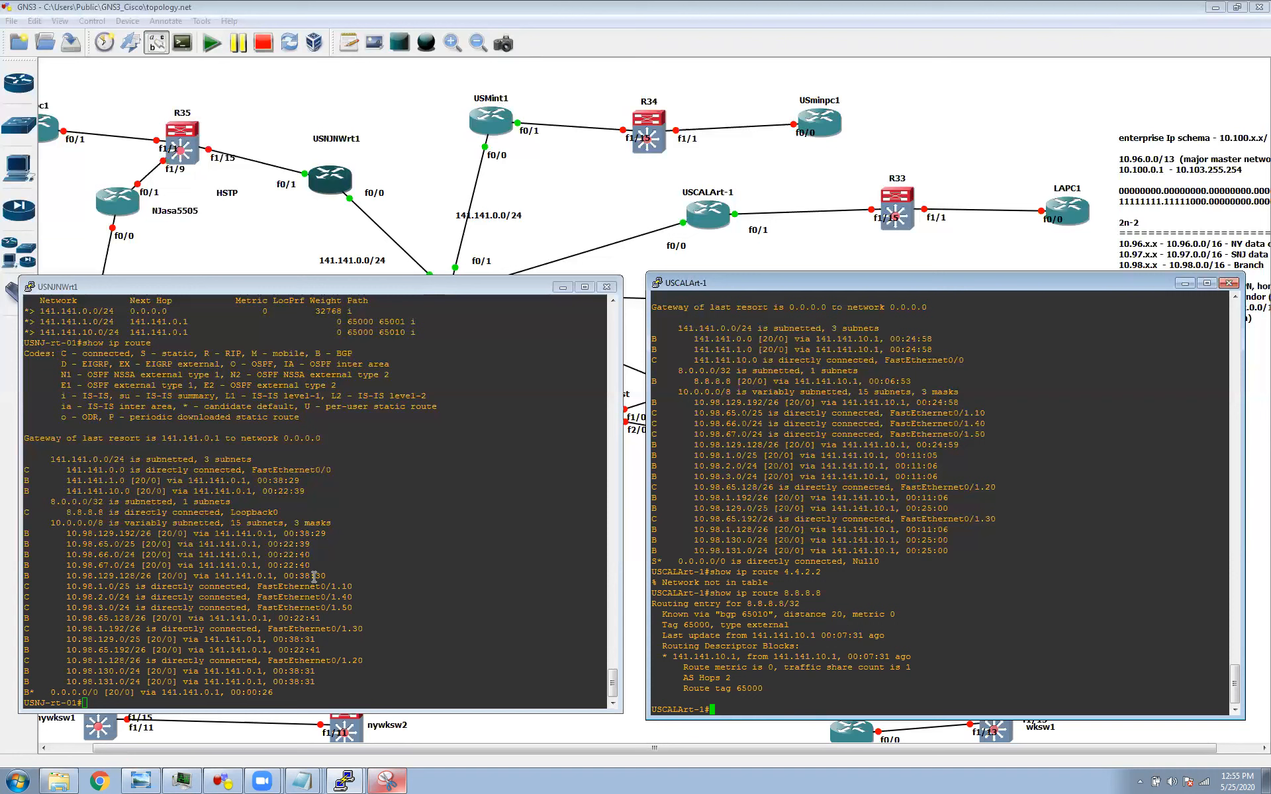
# Display the BGP section of USNJNWrt1's running configuration with "show run | sec router bgp"
pyautogui.click(343, 584)
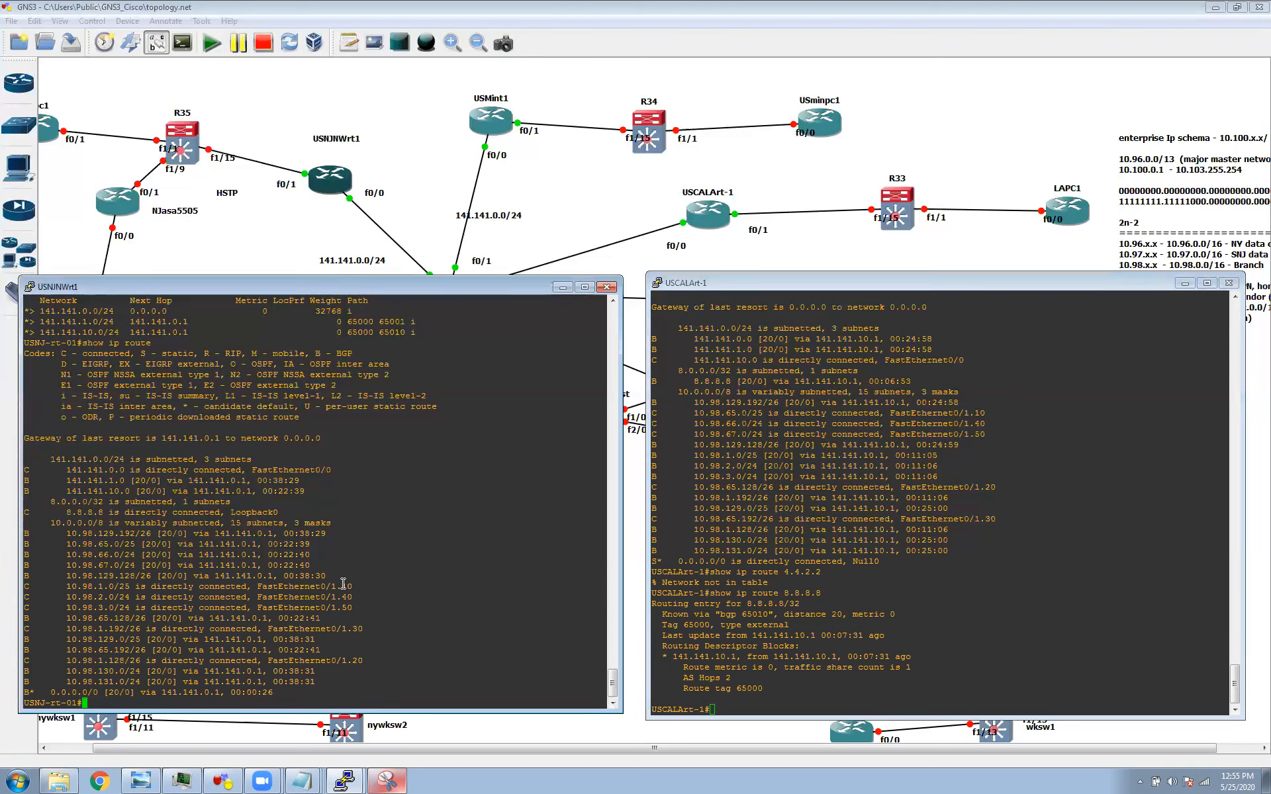
pyautogui.write('show route')
pyautogui.press('BackSpace')
pyautogui.press('BackSpace')
pyautogui.press('BackSpace')
pyautogui.press('BackSpace')
pyautogui.write('oute')
pyautogui.press('BackSpace')
pyautogui.press('BackSpace')
pyautogui.press('BackSpace')
pyautogui.press('BackSpace')
pyautogui.press('BackSpace')
pyautogui.write('run')
pyautogui.moveTo(736, 614); pyautogui.dragTo(768, 614)
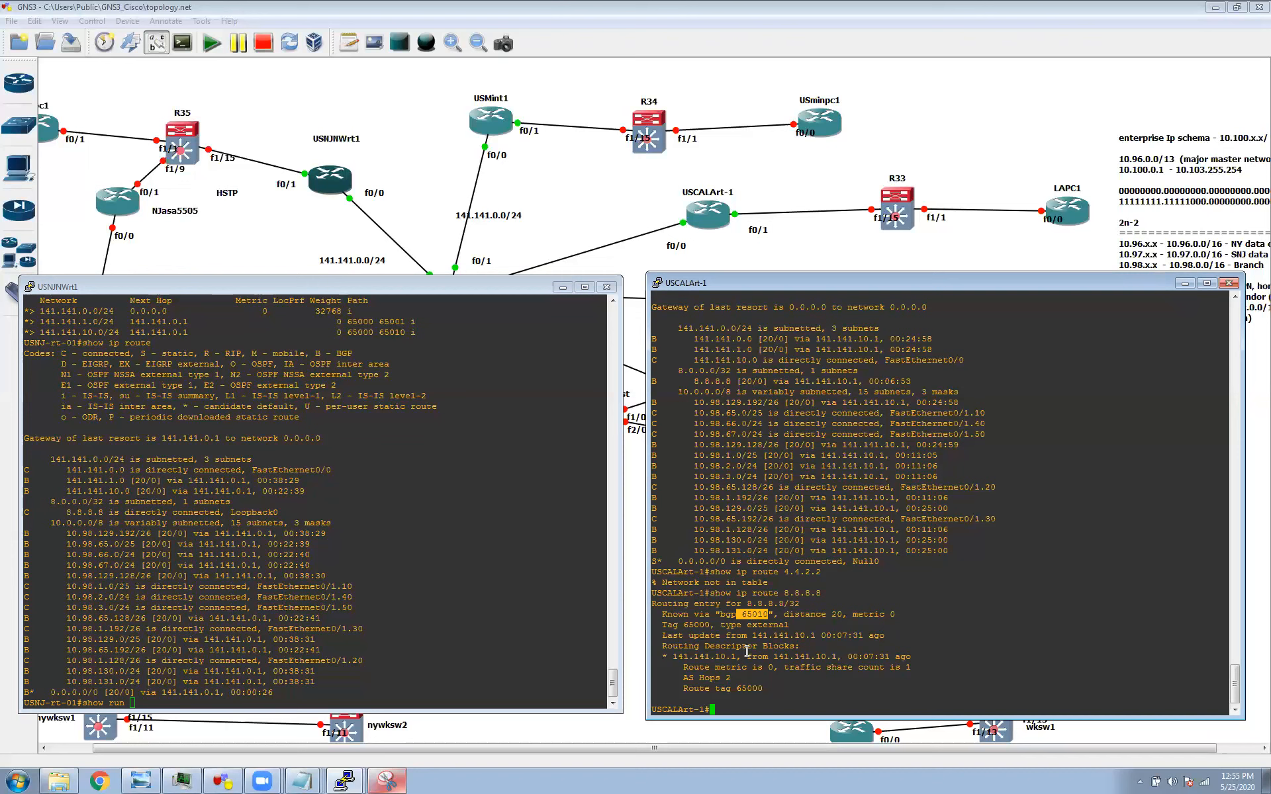
pyautogui.click(746, 614)
pyautogui.click(273, 571)
pyautogui.write('show run | sec router bgp')
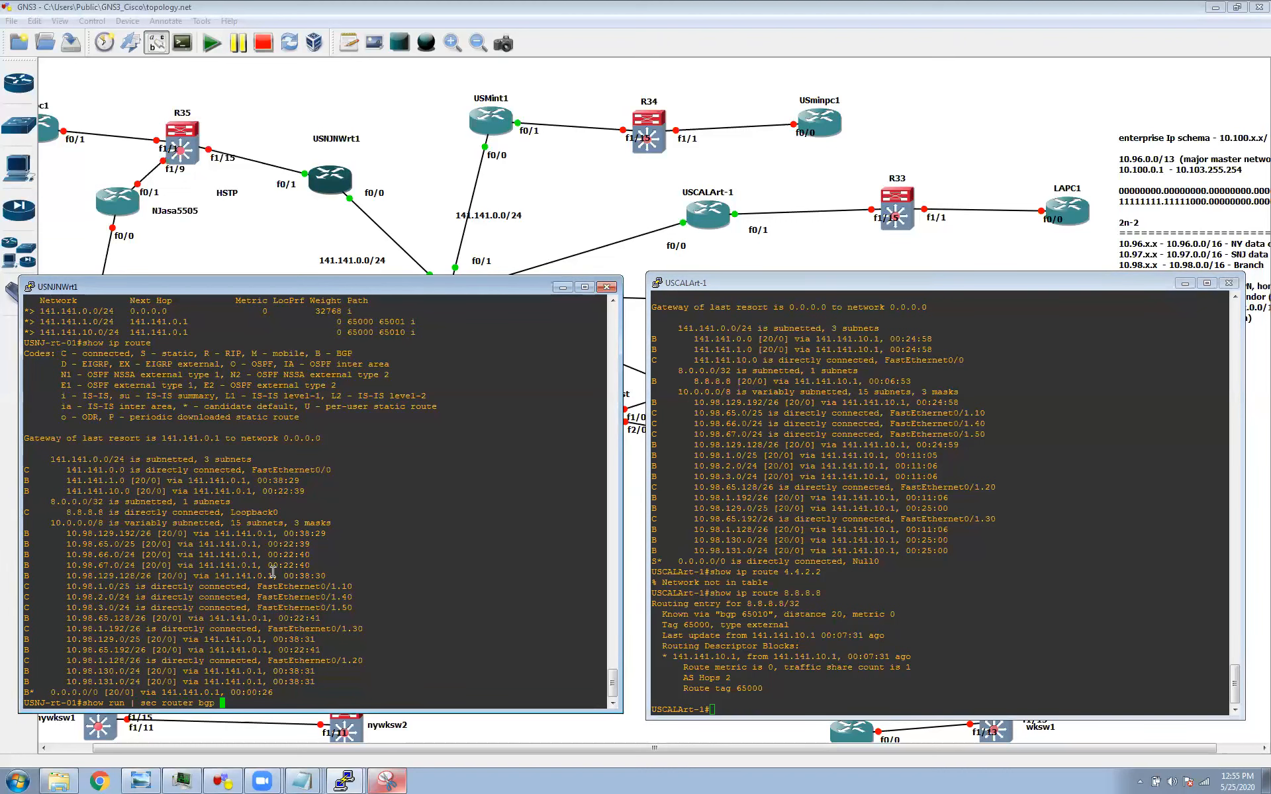
pyautogui.press('Return')
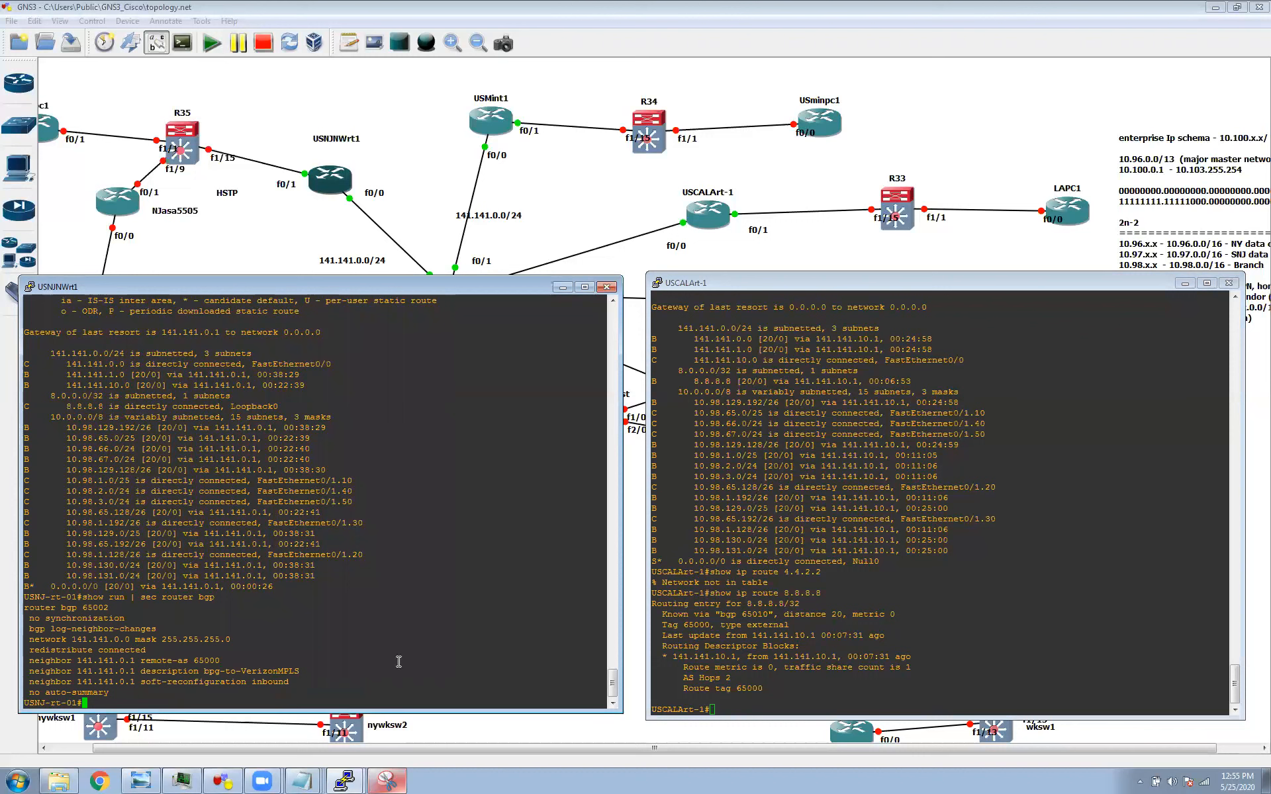
pyautogui.press('Return')
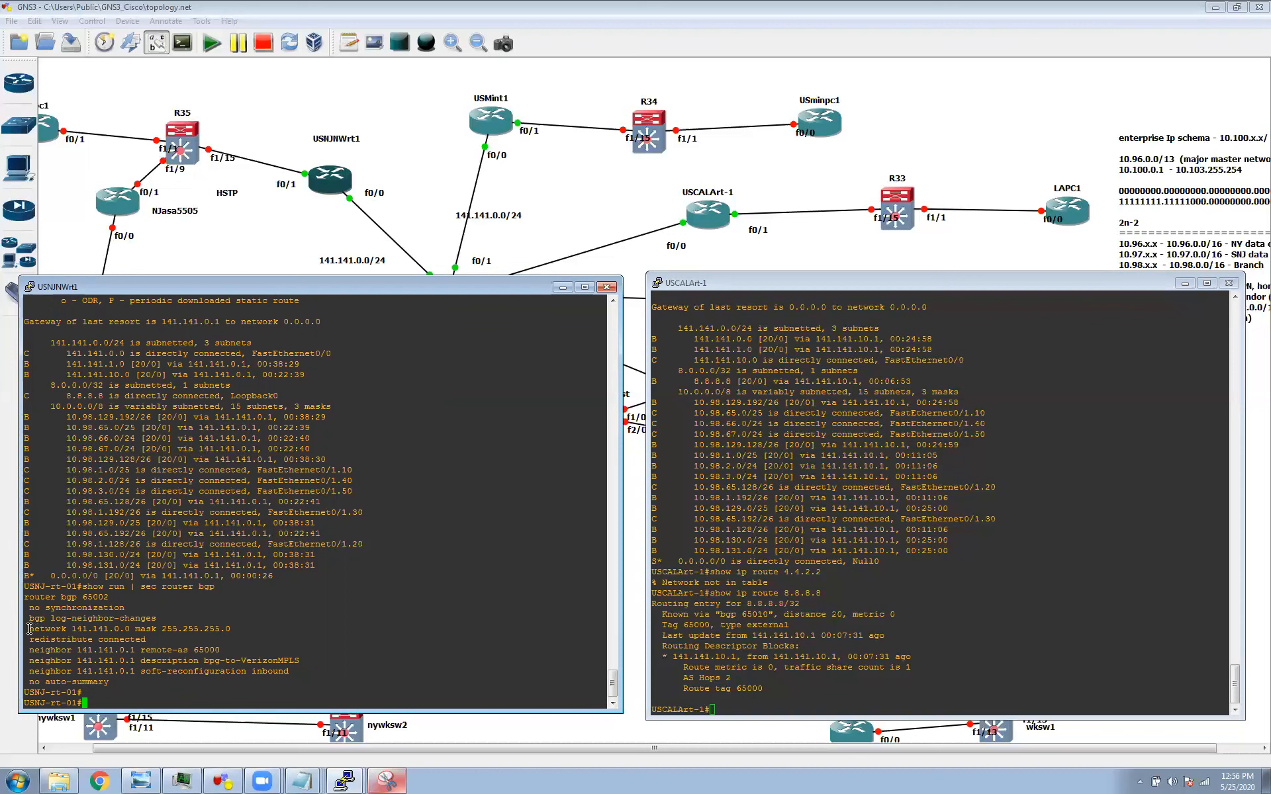
# Highlight the network 141.141.0.0 statement and the redistribute connected line in USNJNWrt1's BGP configuration
pyautogui.moveTo(29, 629); pyautogui.dragTo(237, 632)
pyautogui.click(834, 616)
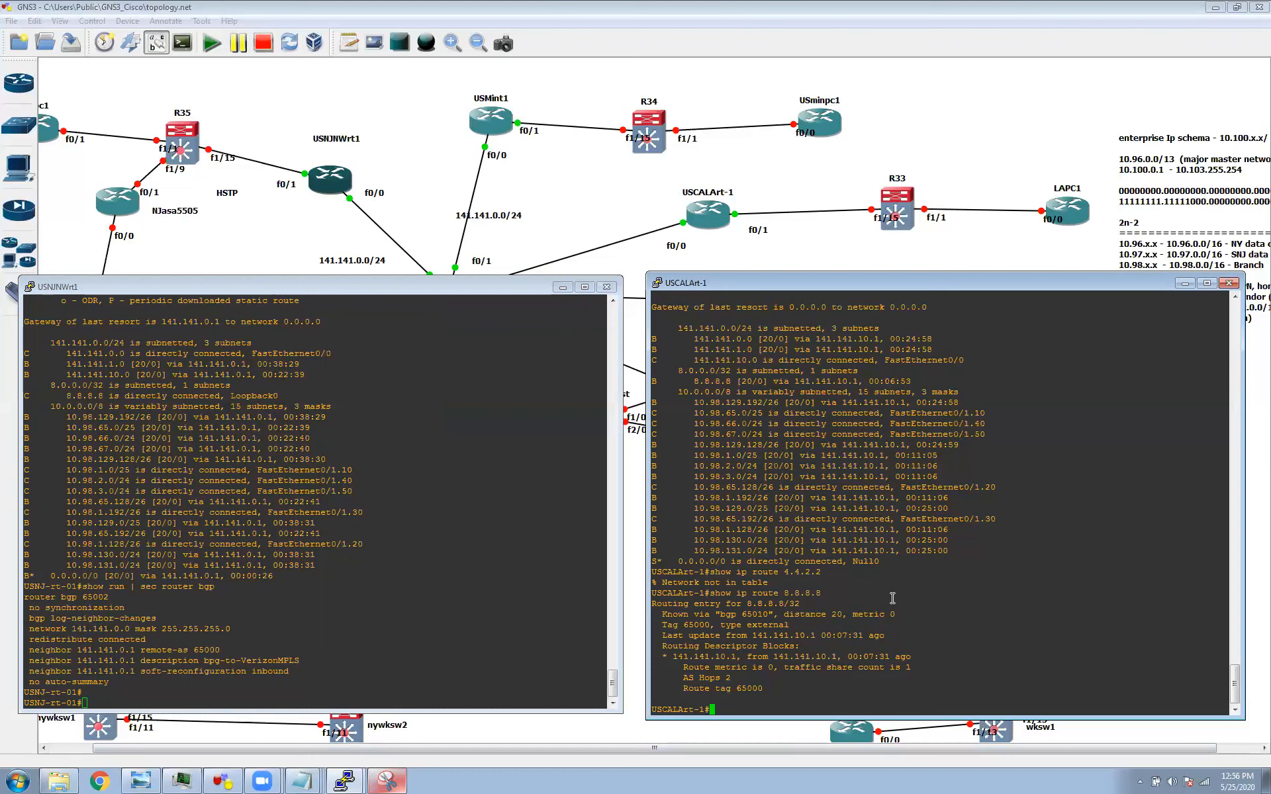
pyautogui.moveTo(35, 639); pyautogui.dragTo(146, 639)
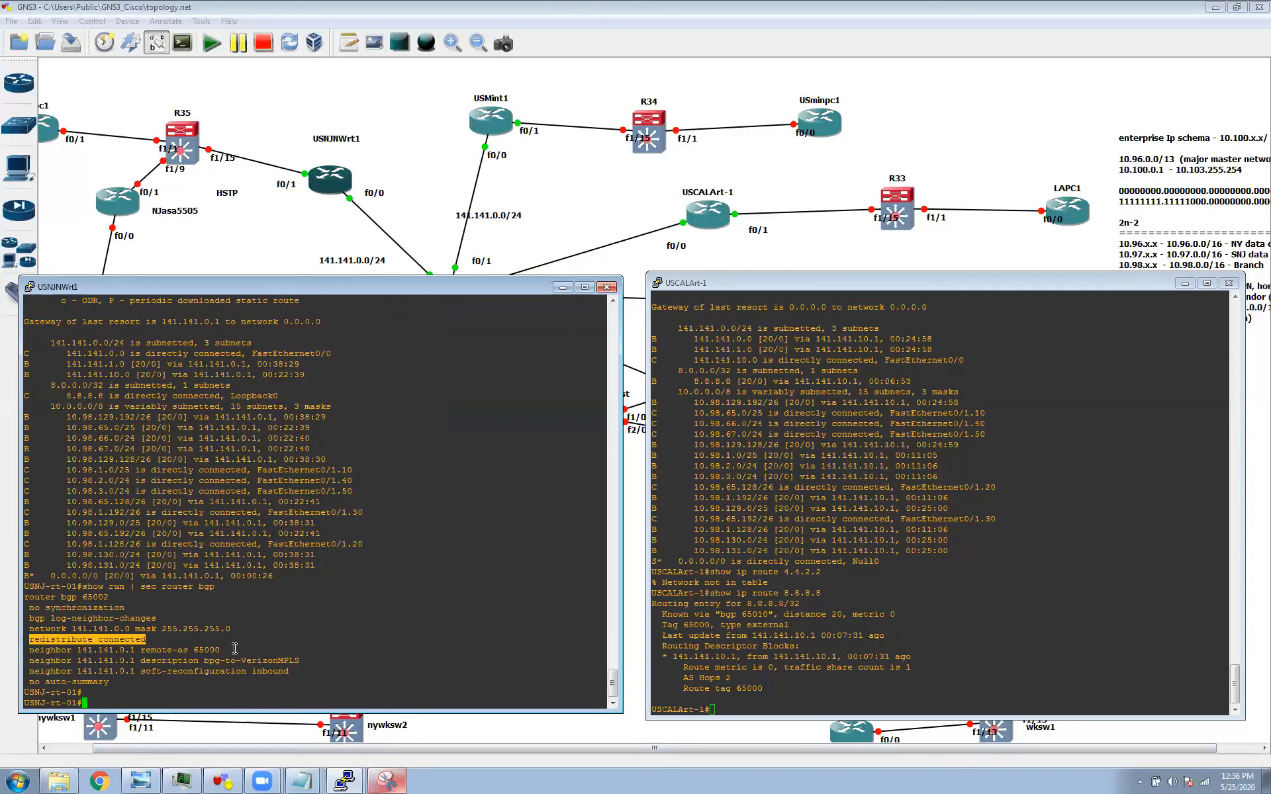
# Switch to the untitled Notepad notes, highlight the "no network" lines for the 10.98 subnets, and return to the USNJNWrt1 console
pyautogui.click(316, 780)
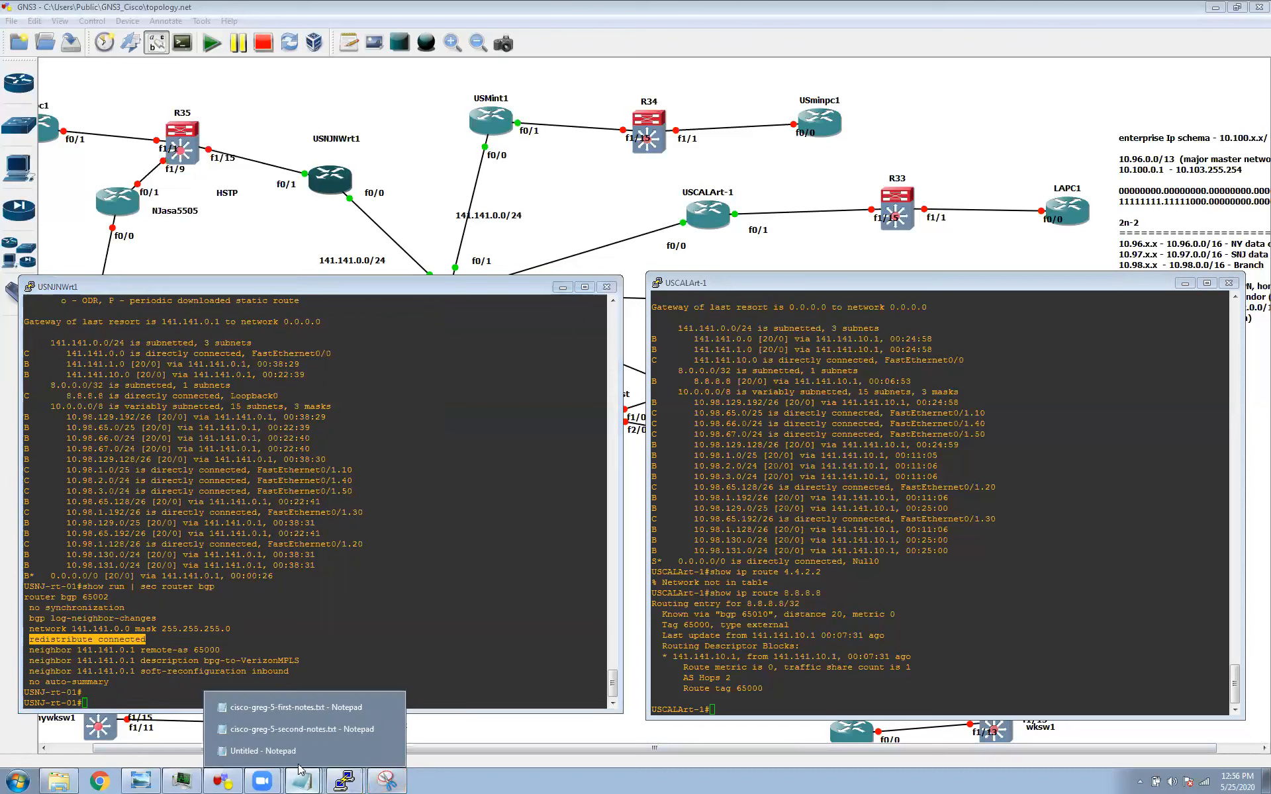
pyautogui.click(265, 750)
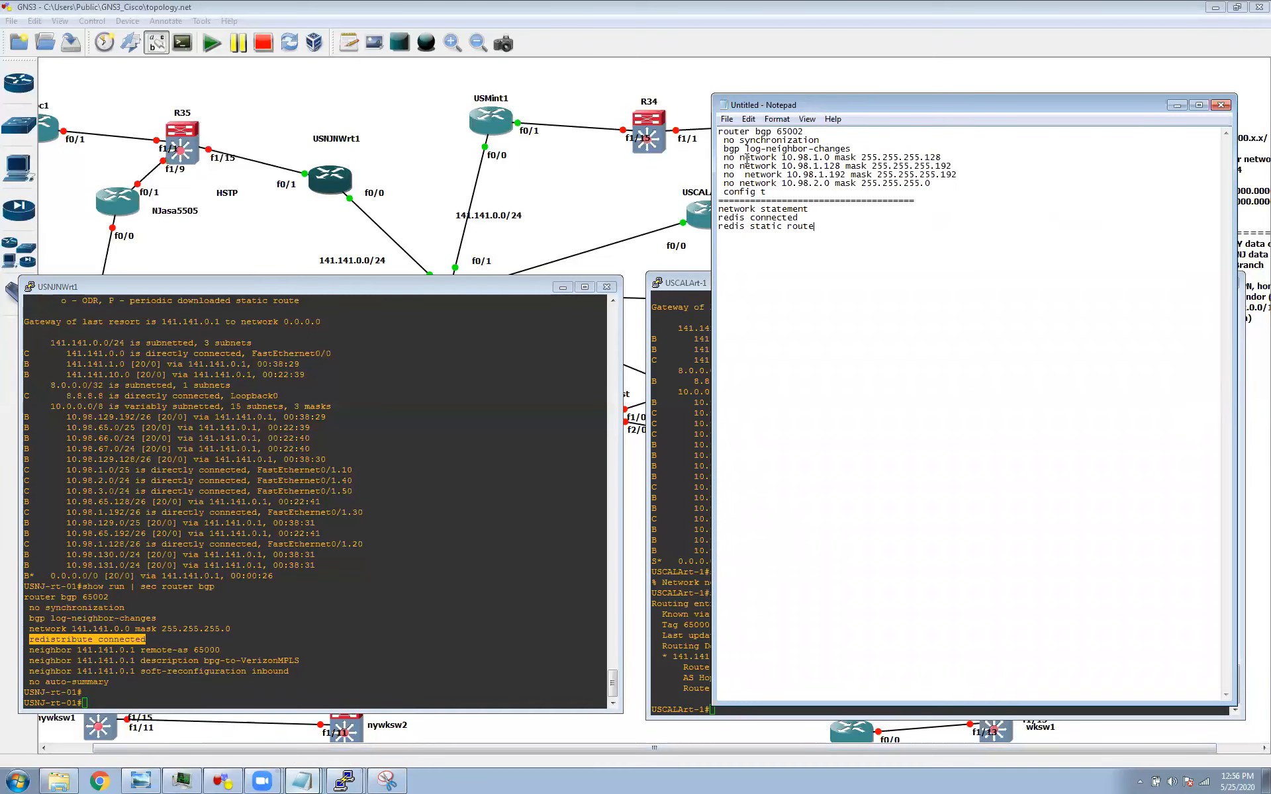
pyautogui.moveTo(744, 157); pyautogui.dragTo(783, 158)
pyautogui.moveTo(723, 157); pyautogui.dragTo(891, 186)
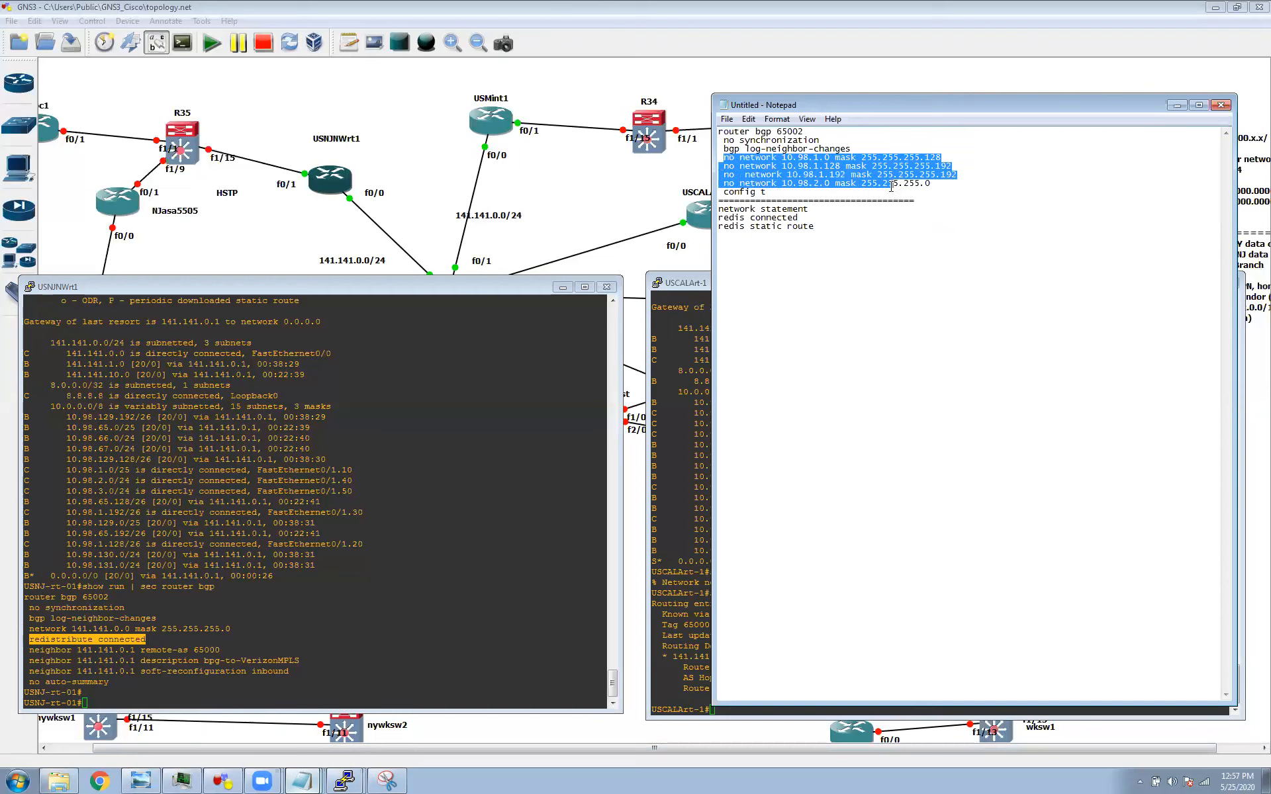
pyautogui.click(1176, 105)
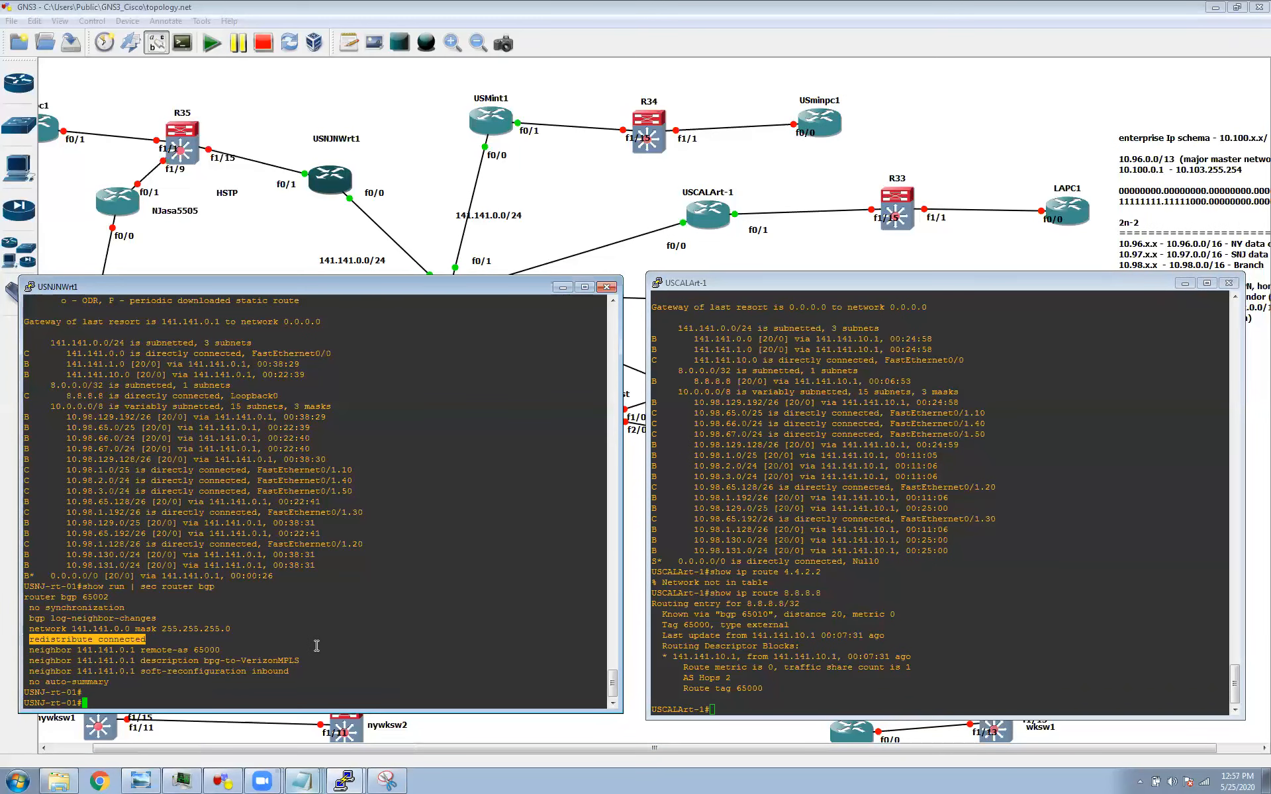
pyautogui.click(316, 645)
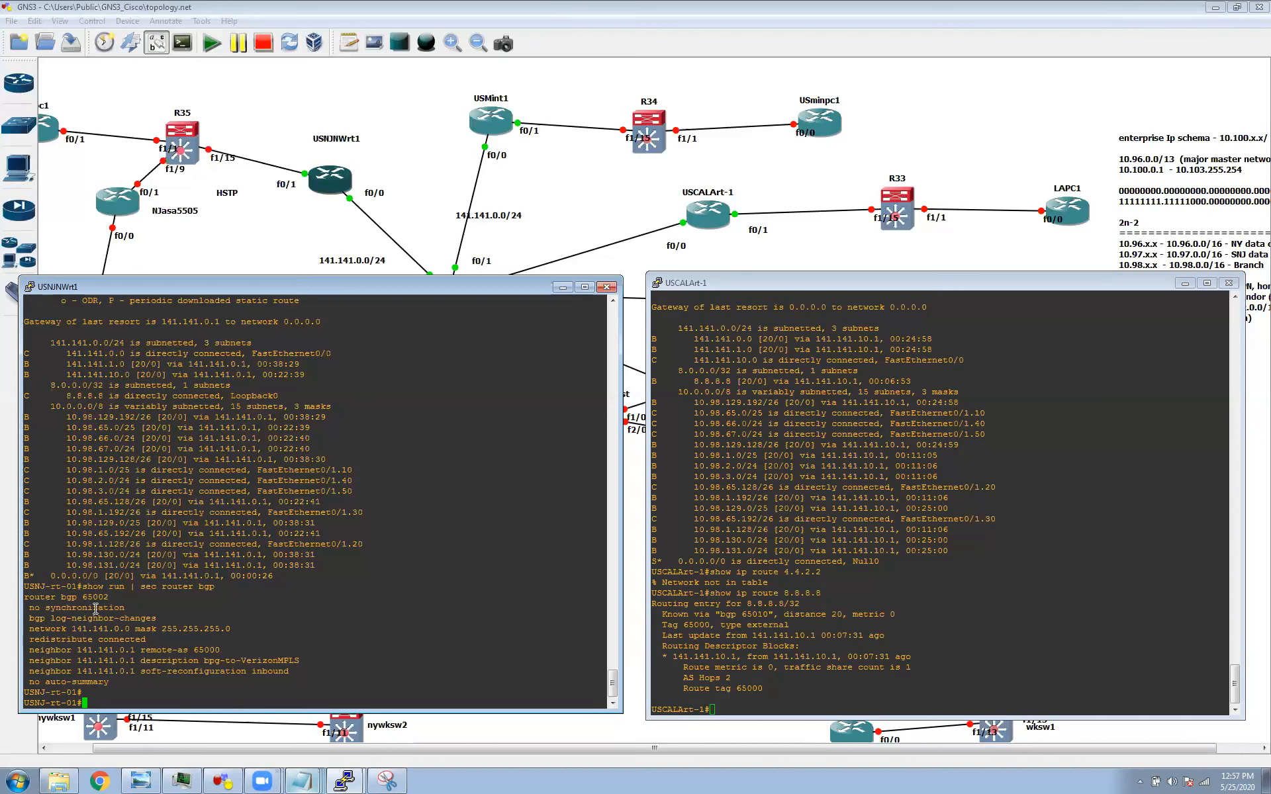
# Add the line "network 8.8.8.8 mask 255.255.255.255" above "config t" in the untitled Notepad notes and return to the USNJNWrt1 console
pyautogui.moveTo(383, 774)
pyautogui.moveTo(308, 781)
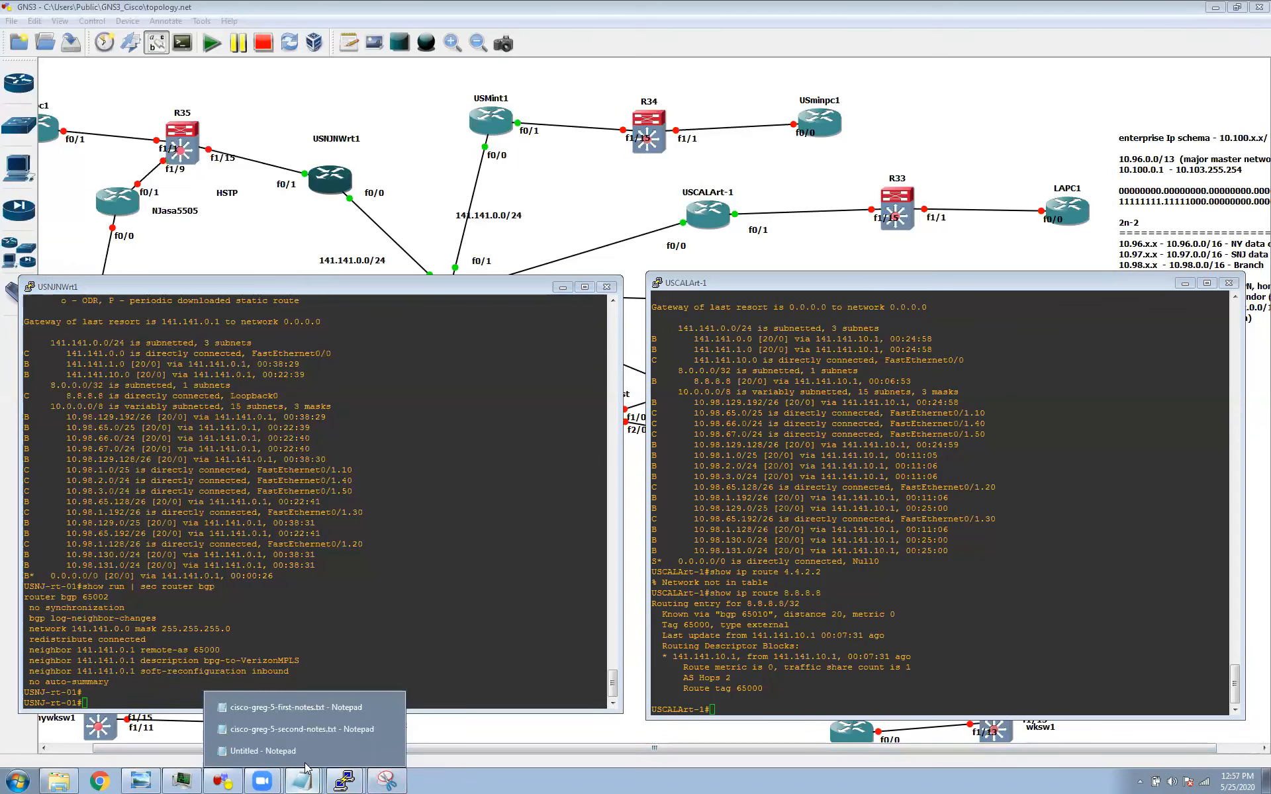
pyautogui.click(298, 757)
pyautogui.click(838, 221)
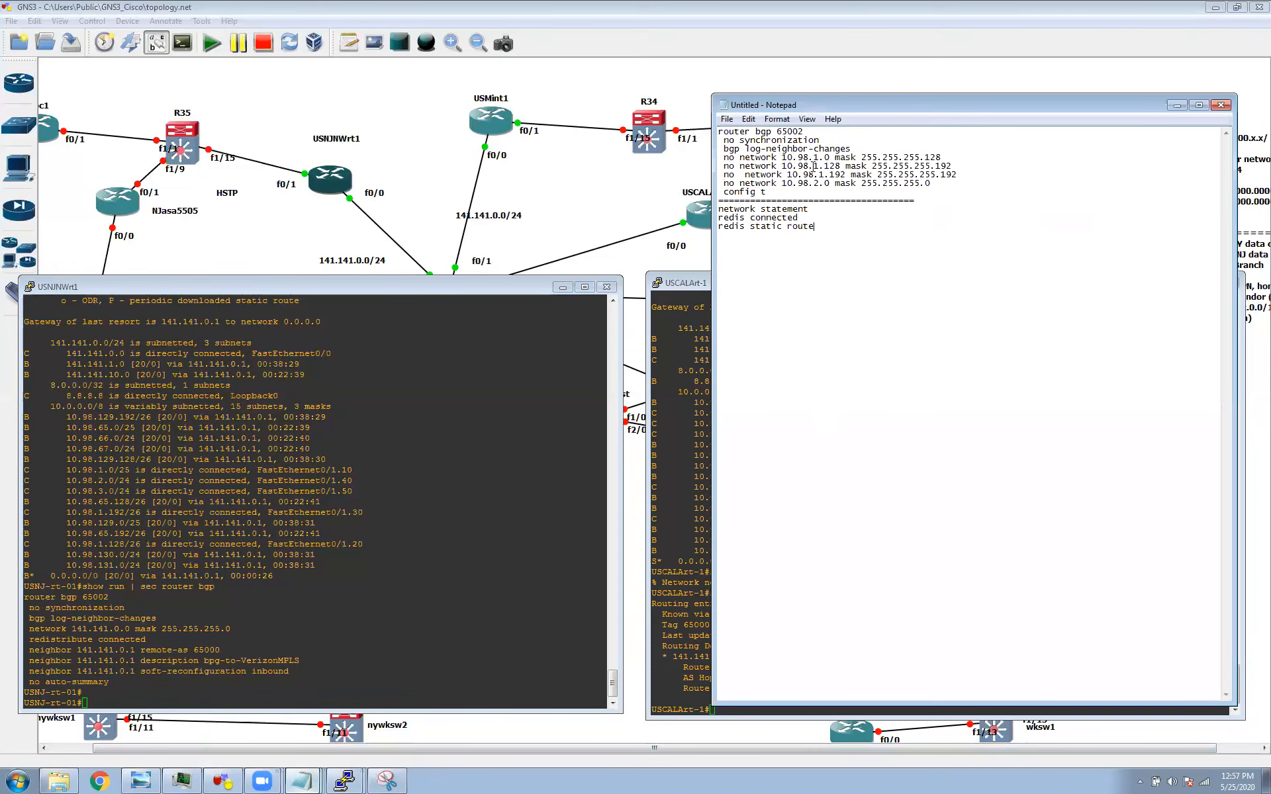
pyautogui.click(945, 180)
pyautogui.press('Return')
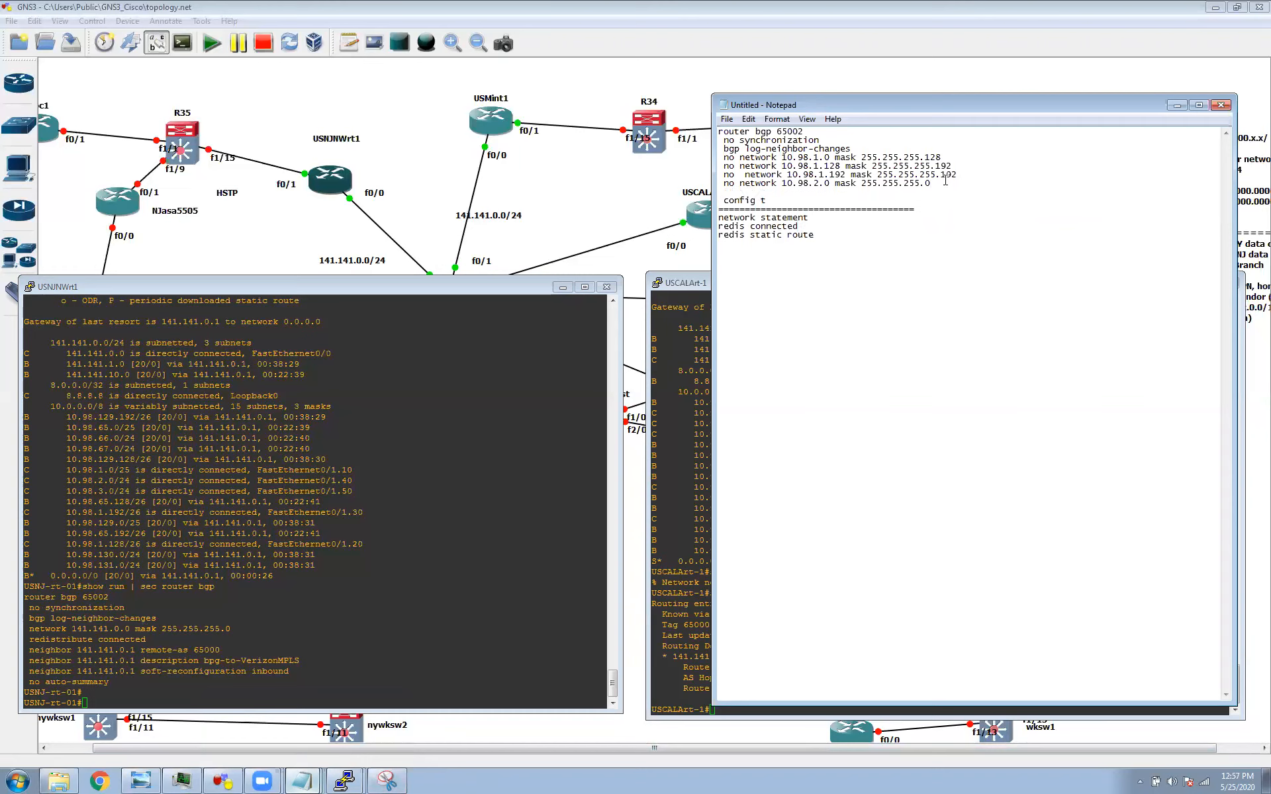
pyautogui.write('network 8.8.8.8 mask 255.255.25')
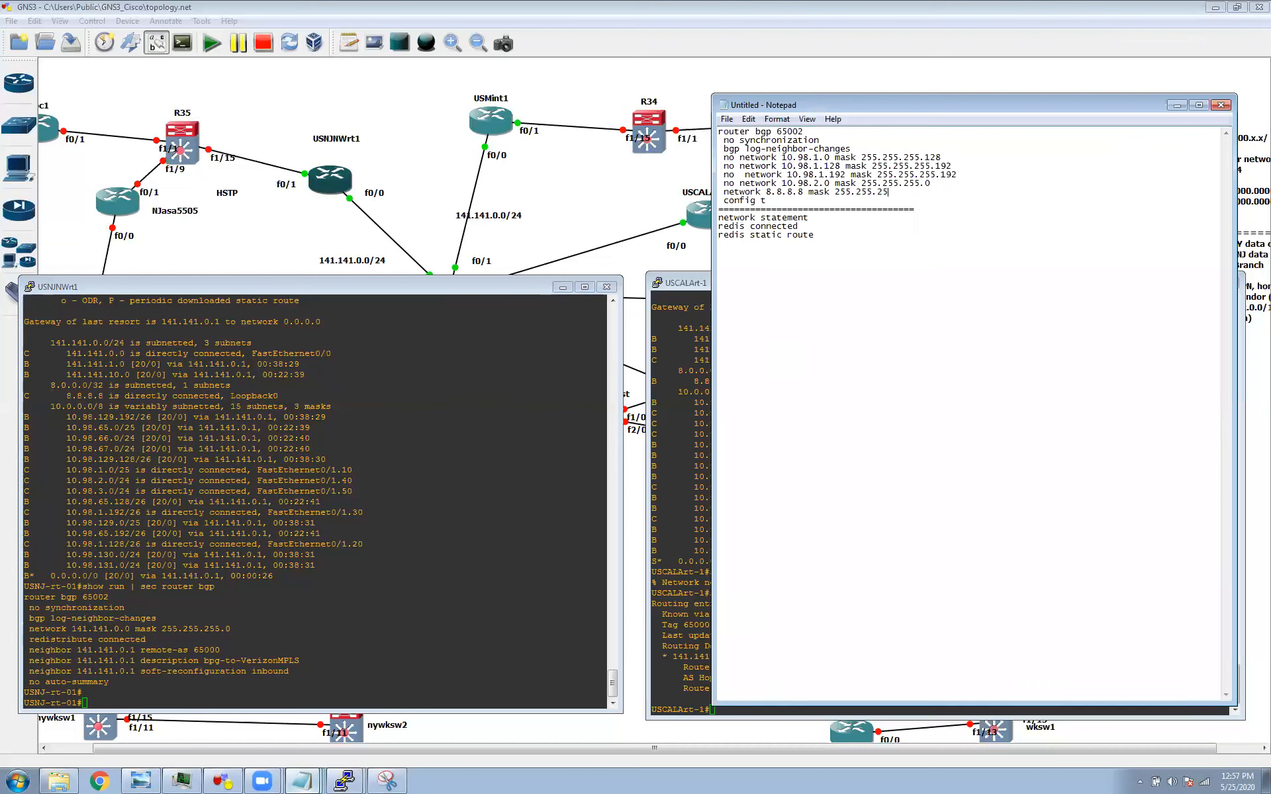
pyautogui.write('.25.255')
pyautogui.press('BackSpace')
pyautogui.press('BackSpace')
pyautogui.press('BackSpace')
pyautogui.press('BackSpace')
pyautogui.press('BackSpace')
pyautogui.press('BackSpace')
pyautogui.write('255.255.255')
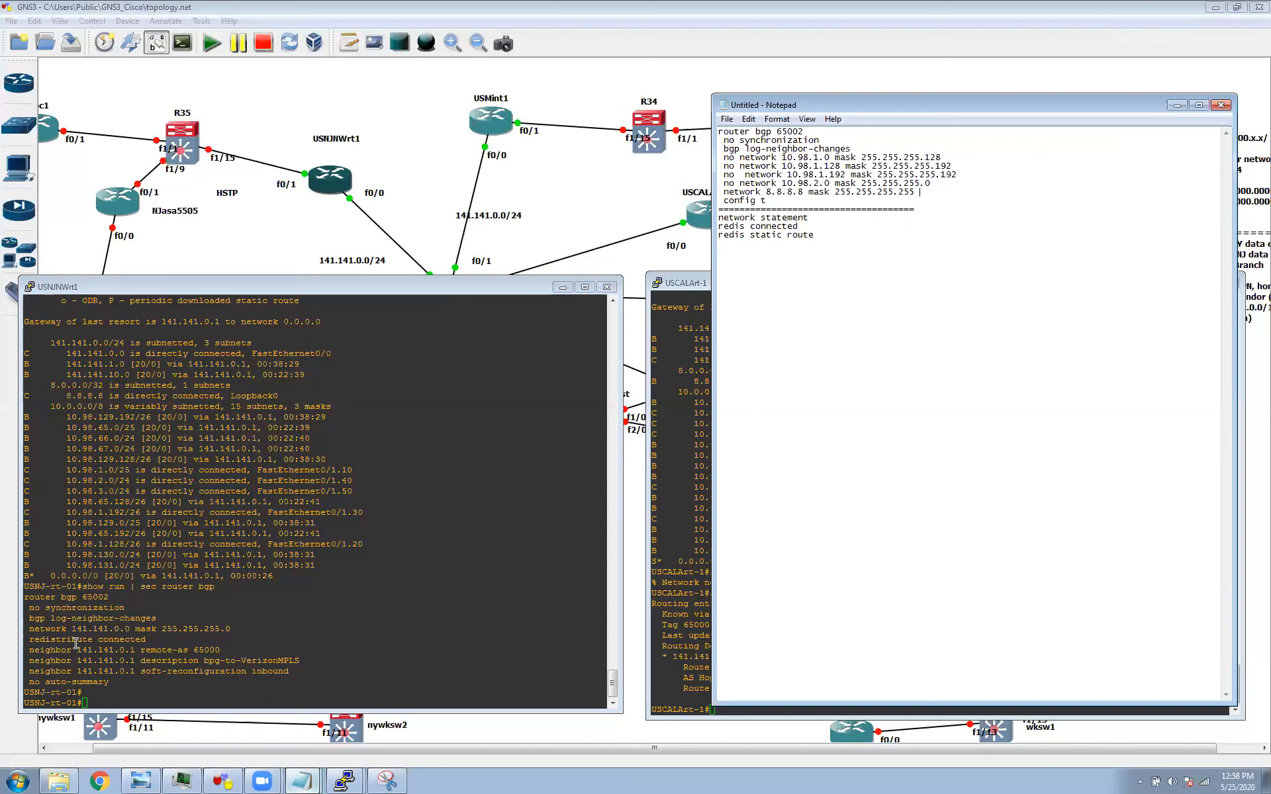
pyautogui.click(234, 651)
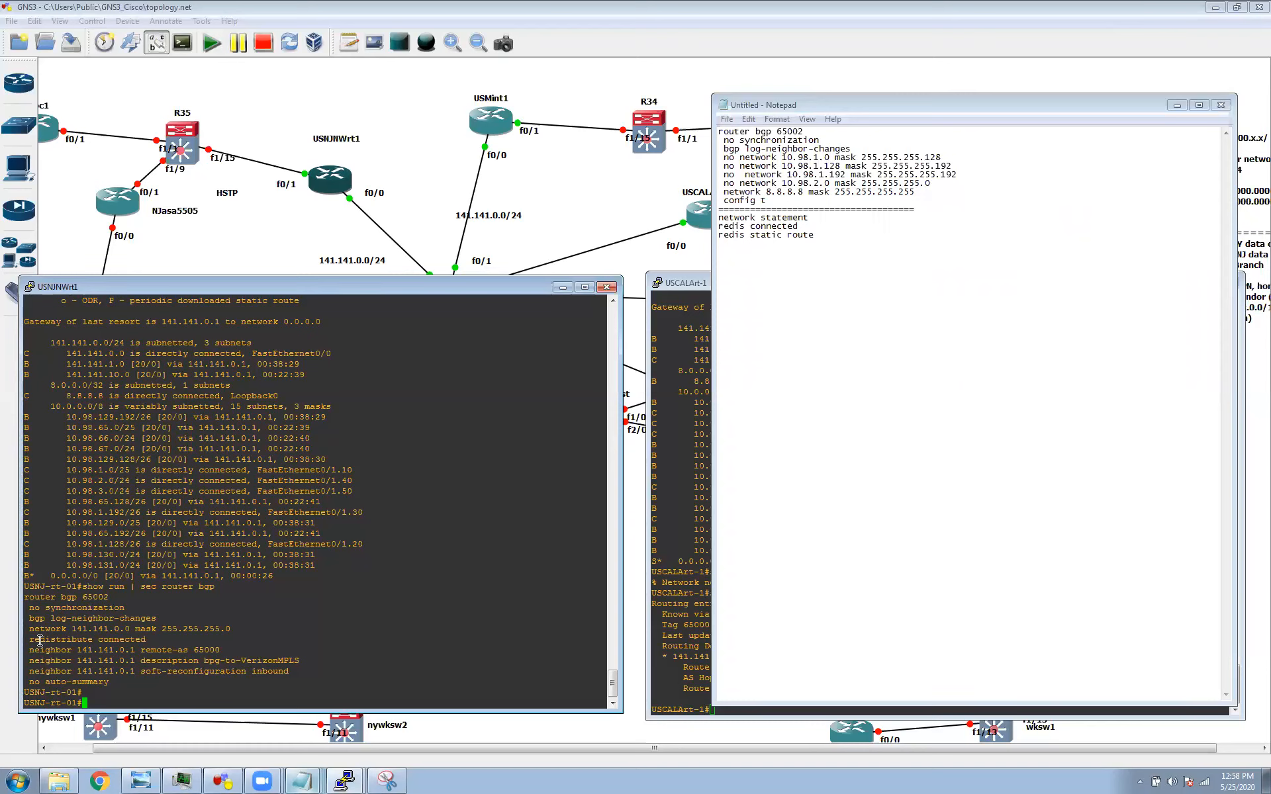
# Show the brief IP interface list on USNJ-rt-01 and examine the Loopback0 entry against the redistribute connected line
pyautogui.moveTo(26, 638); pyautogui.dragTo(156, 642)
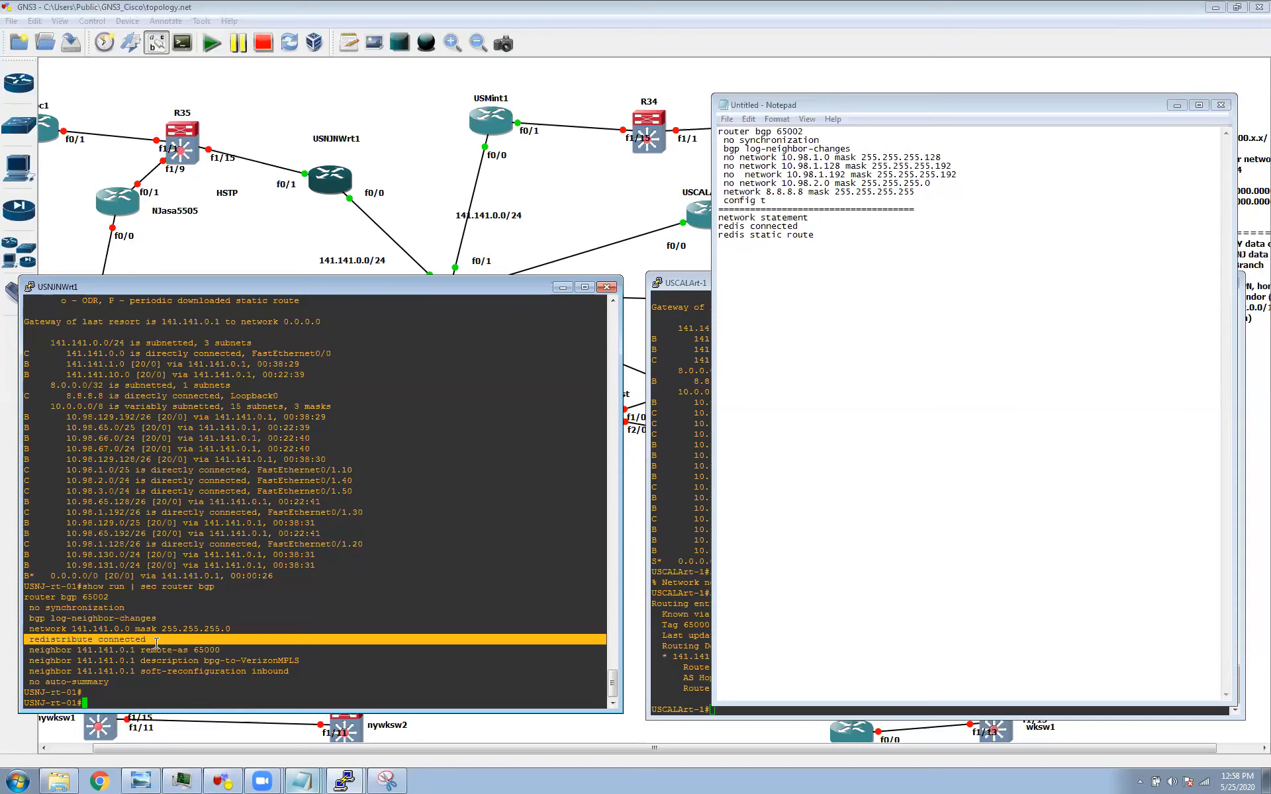
pyautogui.click(219, 640)
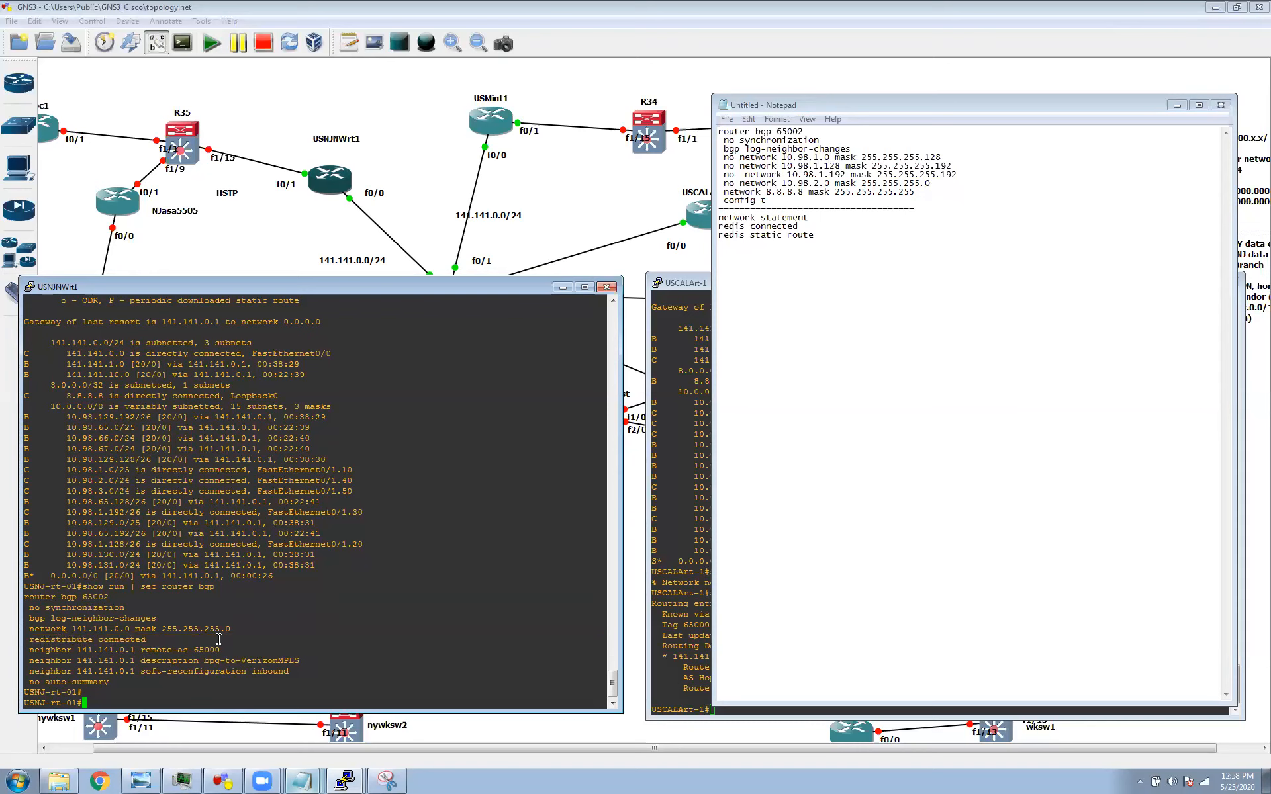
pyautogui.write('show ip int b')
pyautogui.press('Return')
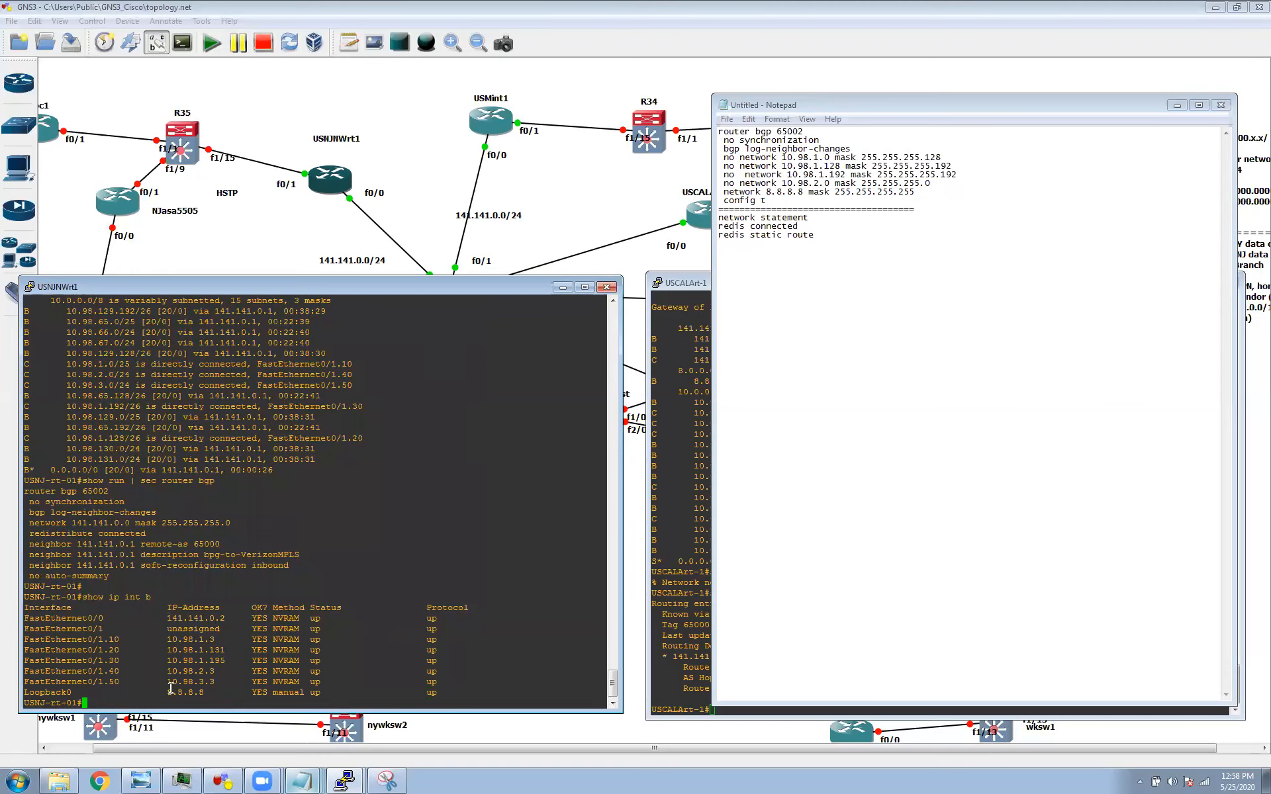
pyautogui.moveTo(70, 692); pyautogui.dragTo(60, 692)
pyautogui.click(1177, 105)
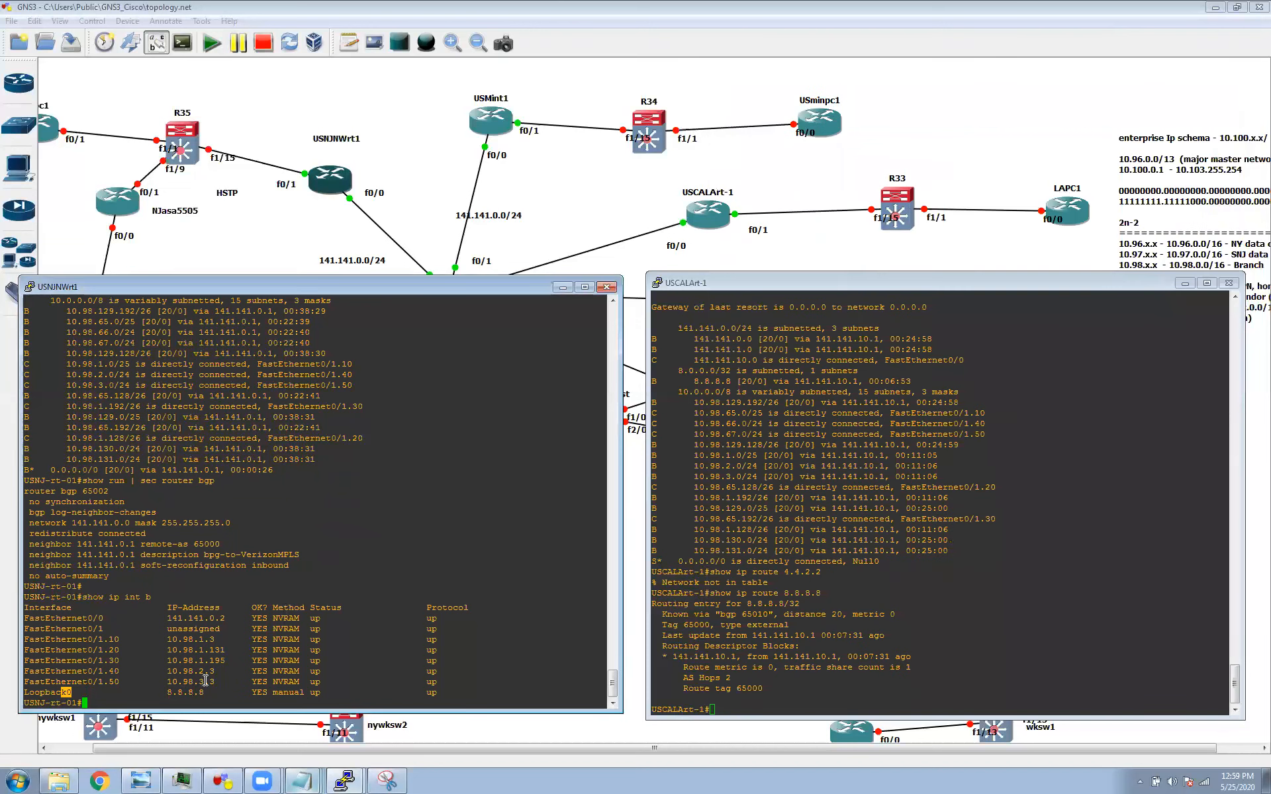
pyautogui.click(168, 693)
# Examine the redistribute connected line in the BGP configuration and the 8.8.8.8 entry in the USNJ-rt-01 routing table
pyautogui.moveTo(93, 534); pyautogui.dragTo(168, 541)
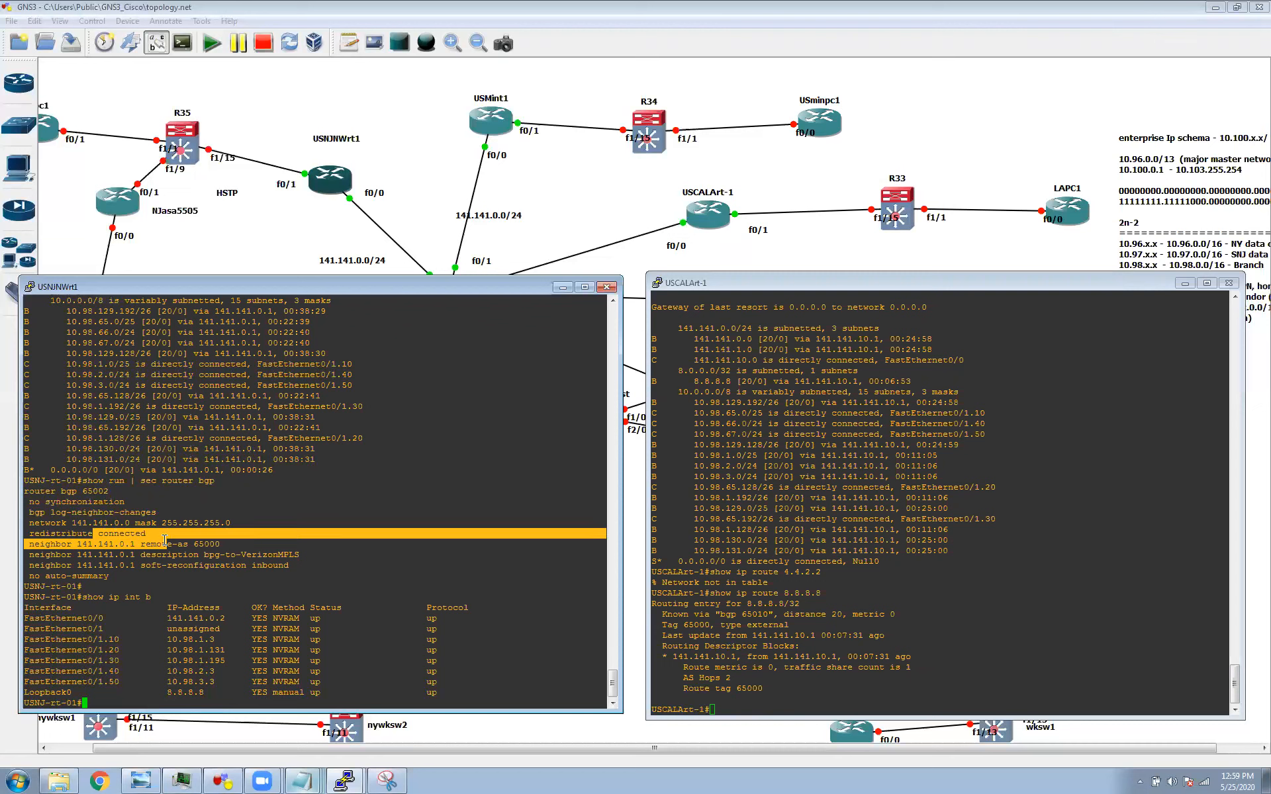
pyautogui.click(215, 561)
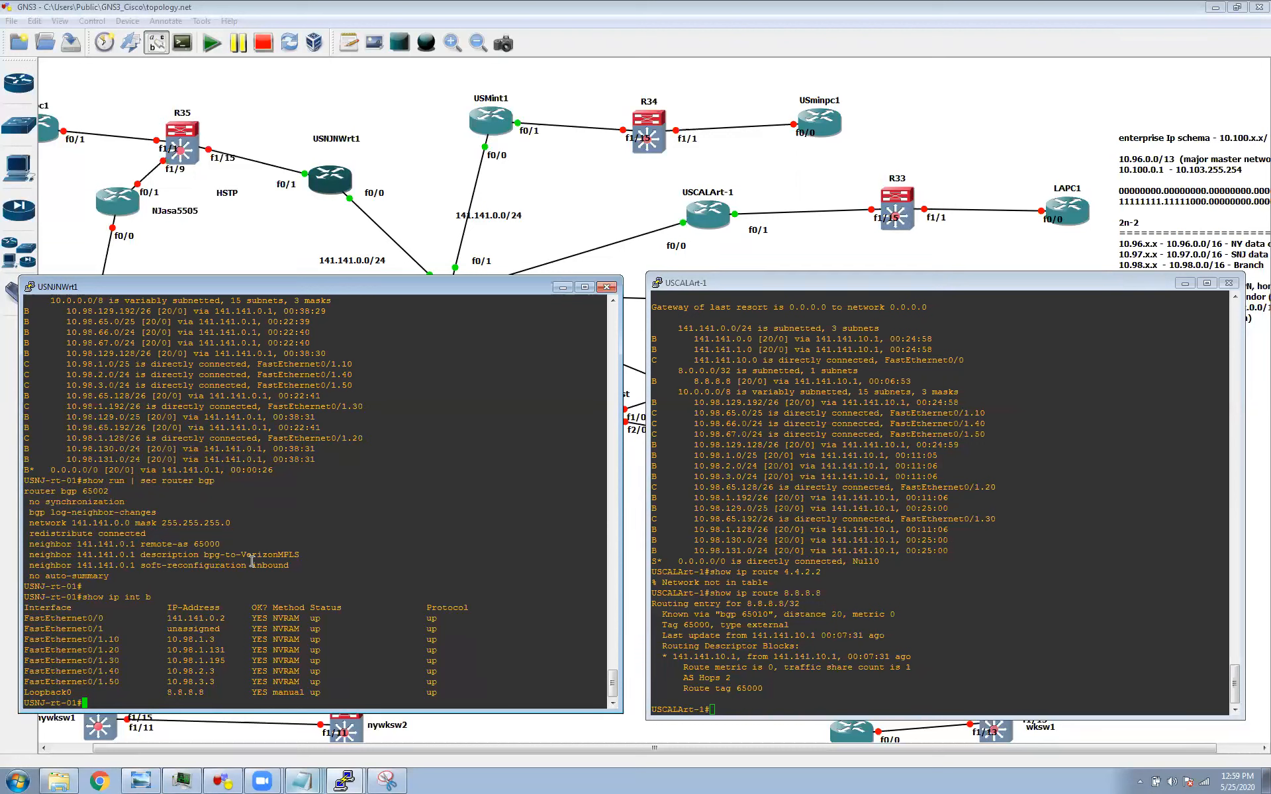
pyautogui.moveTo(611, 693); pyautogui.dragTo(612, 680)
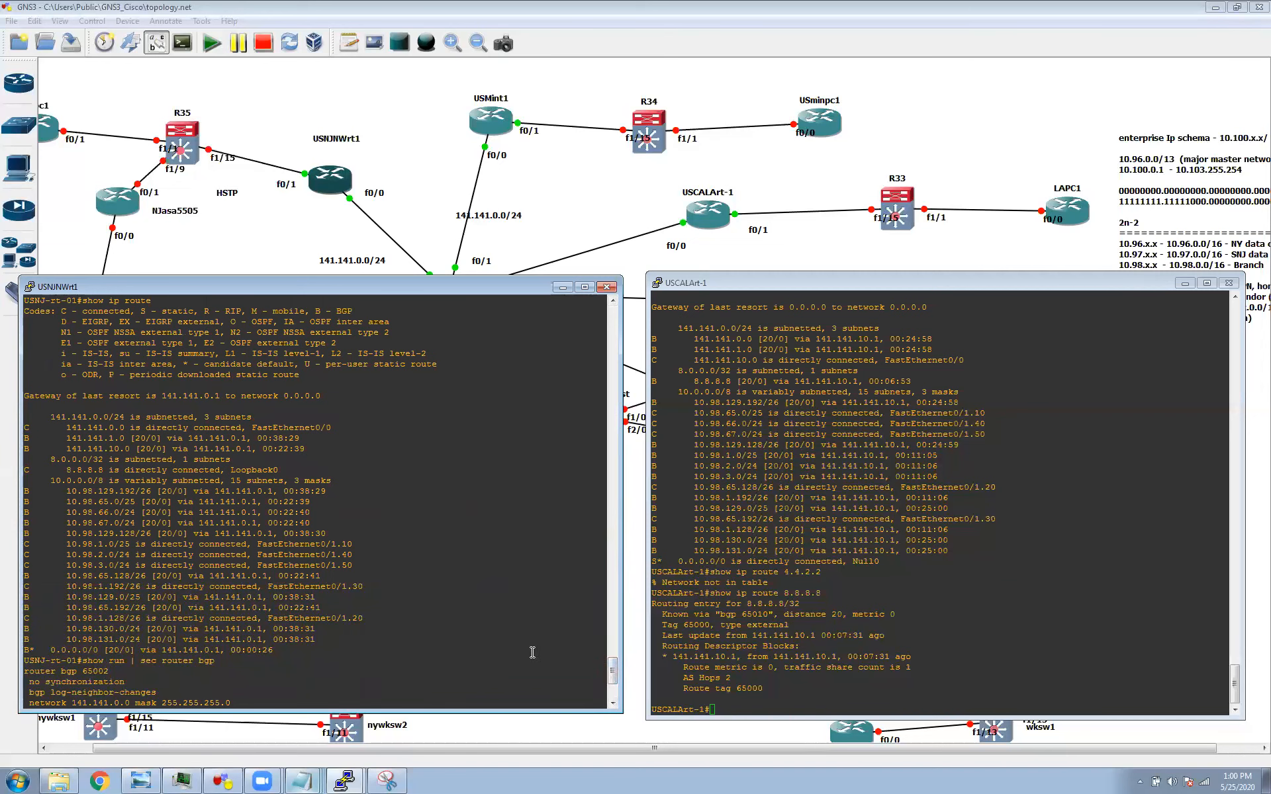
pyautogui.moveTo(63, 469); pyautogui.dragTo(186, 478)
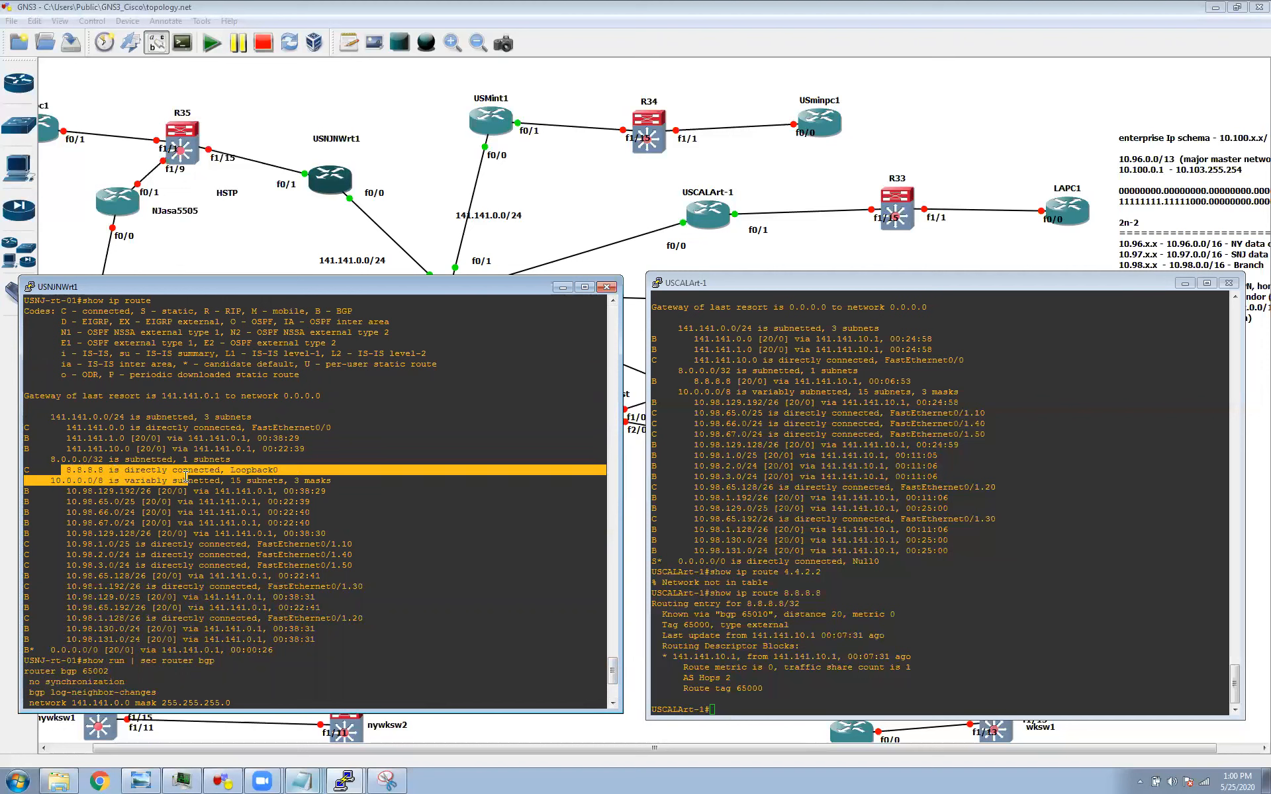
pyautogui.moveTo(186, 478); pyautogui.dragTo(188, 478)
pyautogui.scroll(-6, 251, 543)
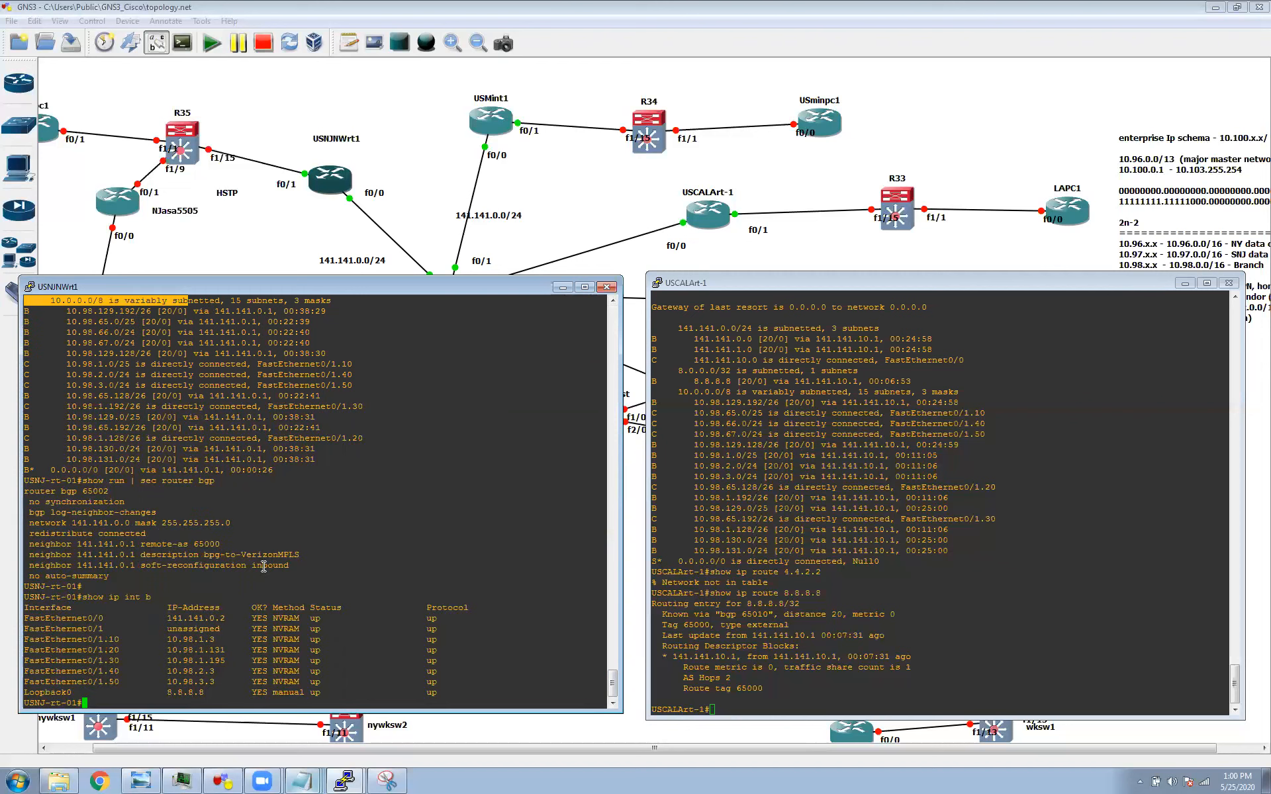
# Look up the route to 8.8.8.8 on USNJ-rt-01 and examine its source and exit interface
pyautogui.write('show ip route 8.8.8.8')
pyautogui.press('Return')
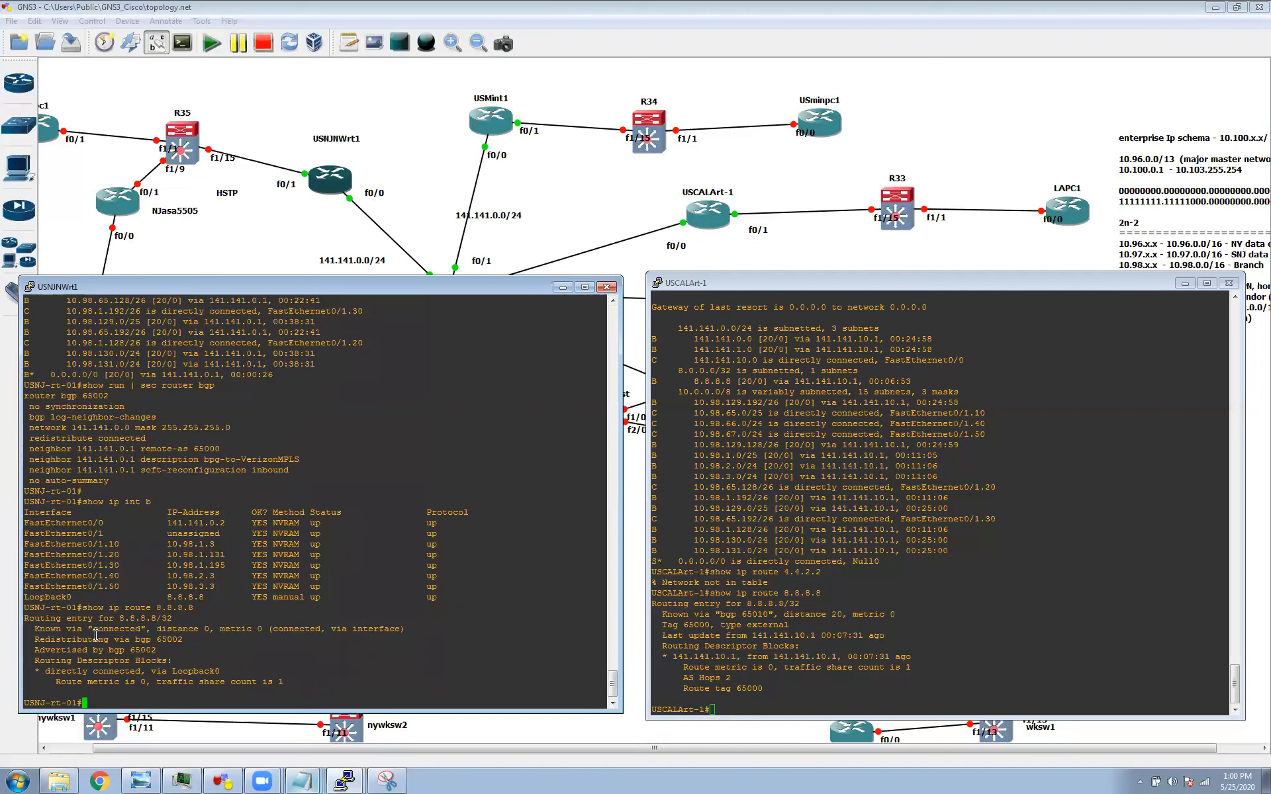
pyautogui.moveTo(88, 629); pyautogui.dragTo(141, 628)
pyautogui.moveTo(171, 671); pyautogui.dragTo(242, 675)
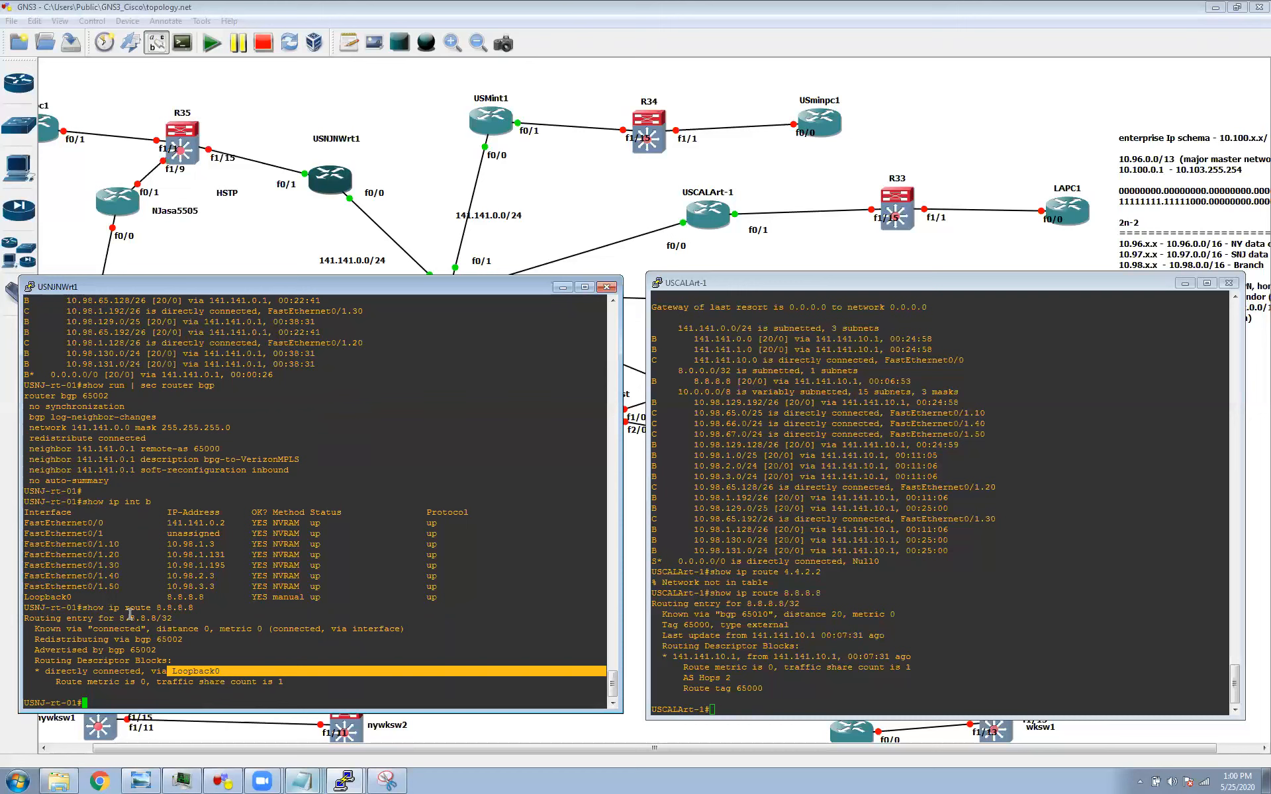
# Enter global configuration mode on USNJ-rt-01 and create the tunnel interface tu1
pyautogui.write('config t')
pyautogui.press('Return')
pyautogui.write('int ')
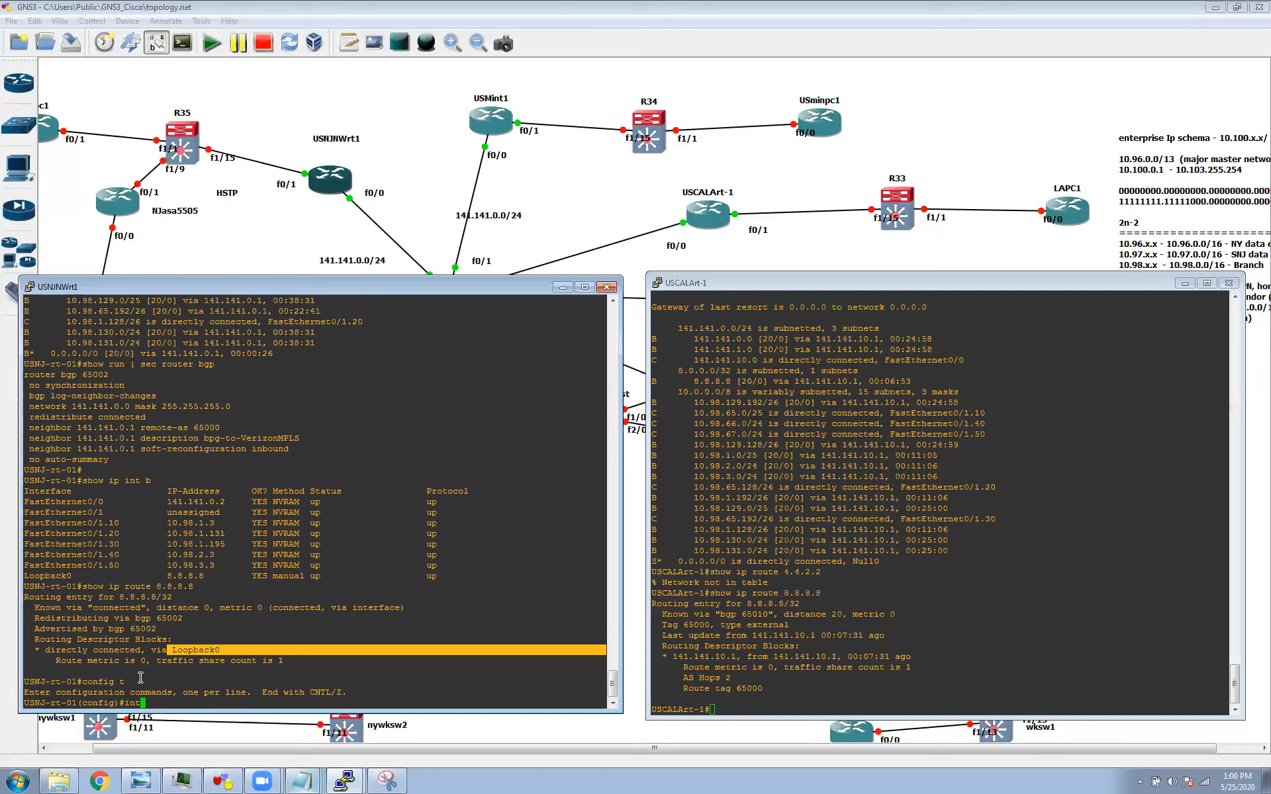
pyautogui.write('tu1')
pyautogui.press('Return')
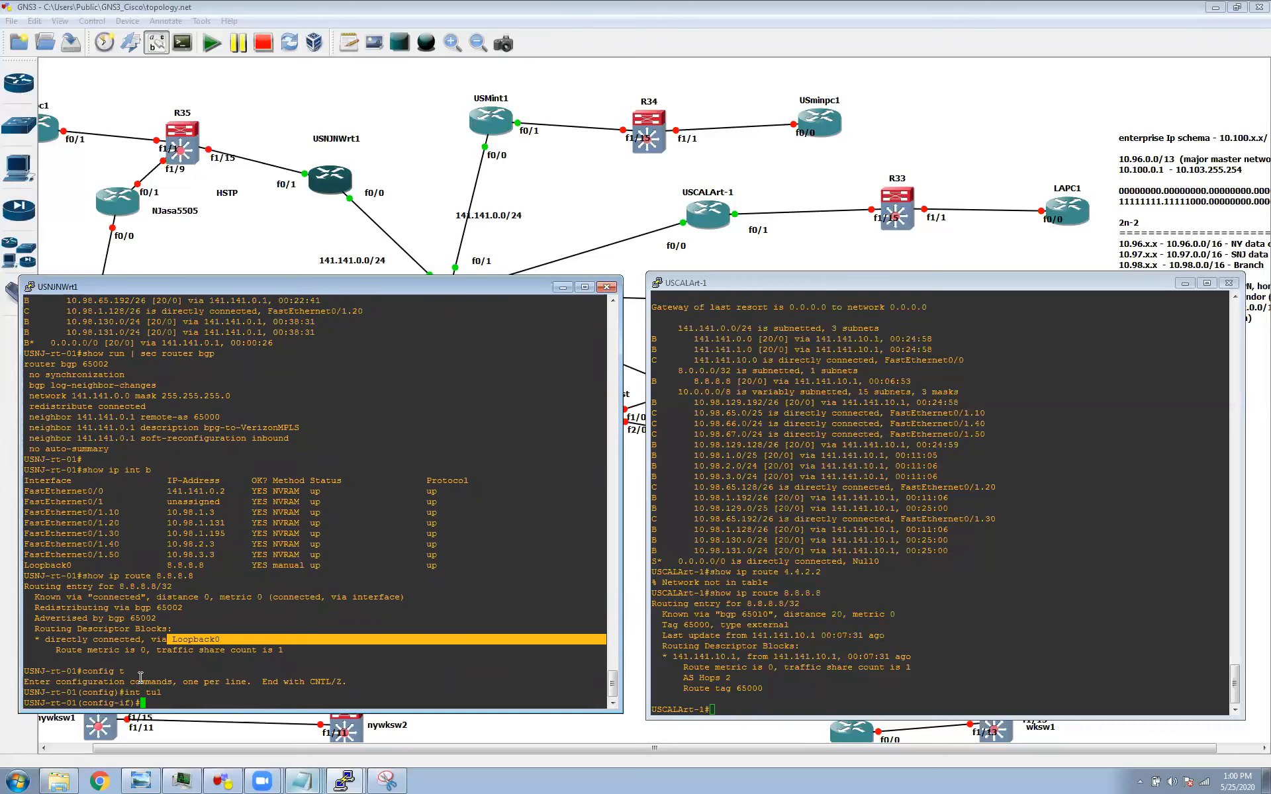
# Try to assign the IP address 4.4.2.2 with mask 255.255.255.255 to the tunnel interface
pyautogui.write('ip add')
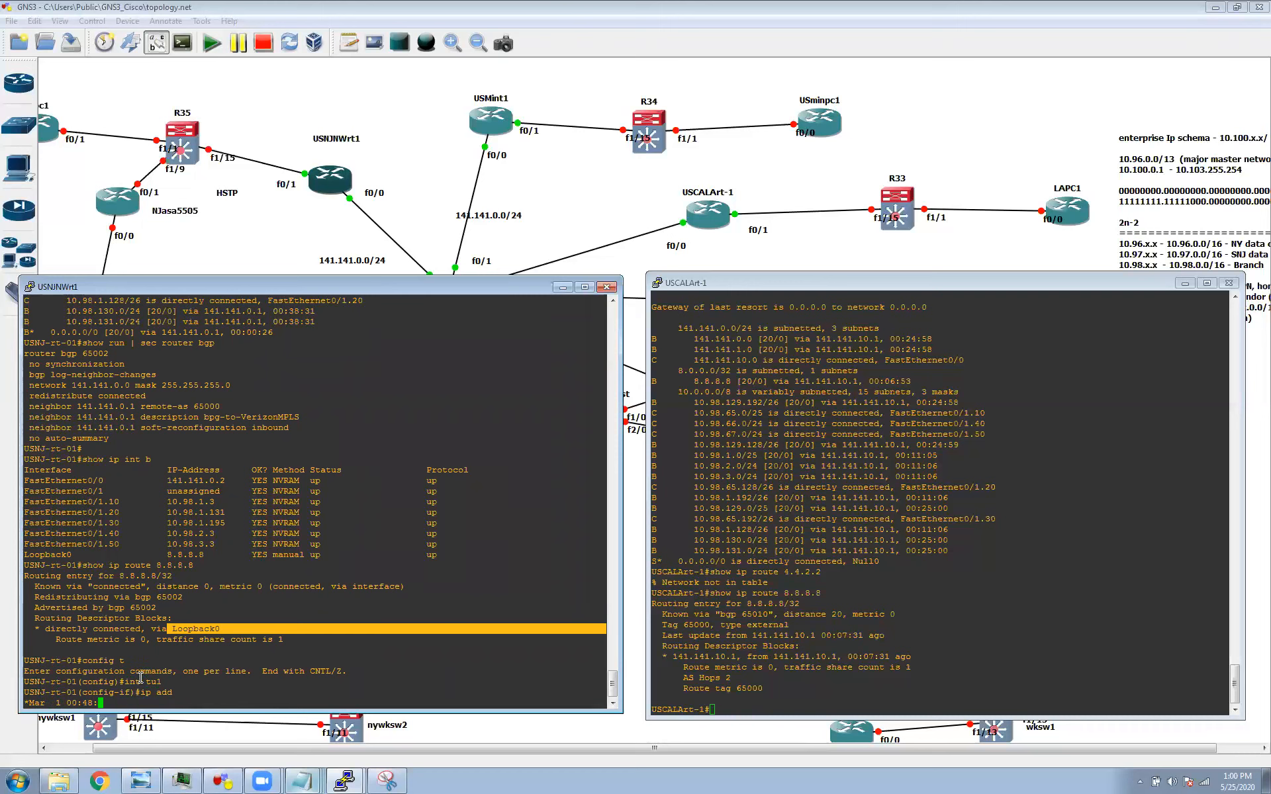
pyautogui.write(' 4.')
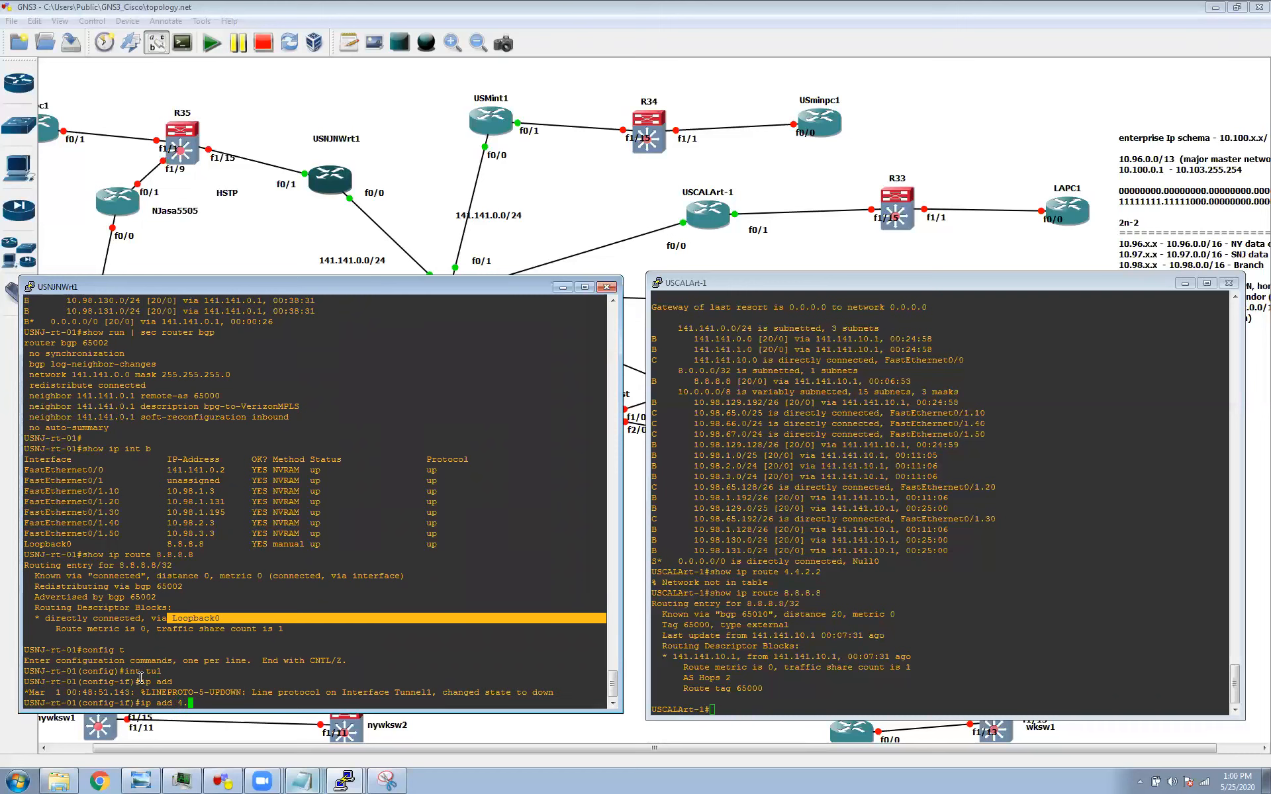
pyautogui.write('4.2.2 255.255.255.255')
pyautogui.press('Return')
# Try to assign the IP address 4.4.4.4 with mask 255.255.255.255 to the tunnel interface
pyautogui.press('Up')
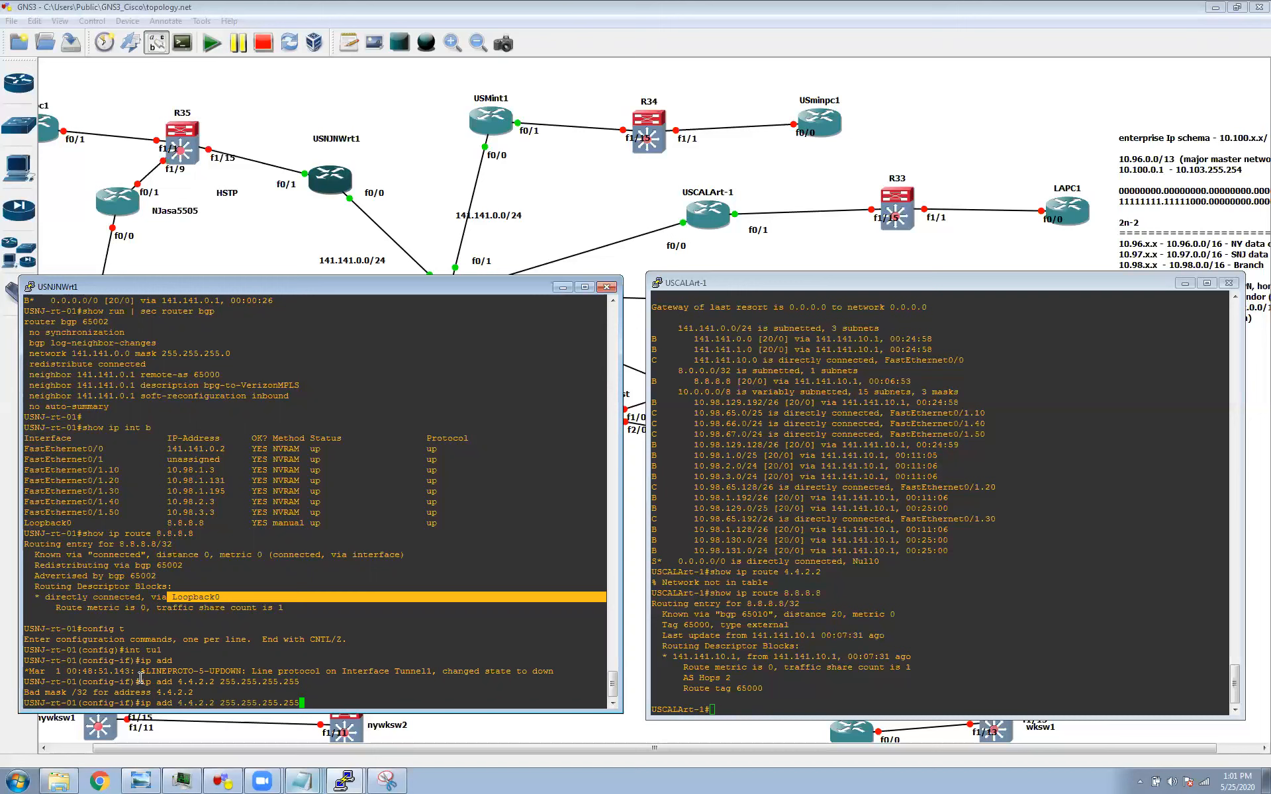
pyautogui.press('BackSpace')
pyautogui.press('BackSpace')
pyautogui.press('BackSpace')
pyautogui.press('BackSpace')
pyautogui.press('BackSpace')
pyautogui.press('BackSpace')
pyautogui.press('BackSpace')
pyautogui.press('BackSpace')
pyautogui.press('BackSpace')
pyautogui.press('BackSpace')
pyautogui.press('BackSpace')
pyautogui.press('BackSpace')
pyautogui.press('BackSpace')
pyautogui.press('BackSpace')
pyautogui.press('BackSpace')
pyautogui.press('BackSpace')
pyautogui.press('BackSpace')
pyautogui.press('BackSpace')
pyautogui.press('BackSpace')
pyautogui.write('4.4. 255.255.255.25.255')
pyautogui.press('BackSpace')
pyautogui.press('BackSpace')
pyautogui.press('BackSpace')
pyautogui.press('BackSpace')
pyautogui.write('5')
pyautogui.press('Return')
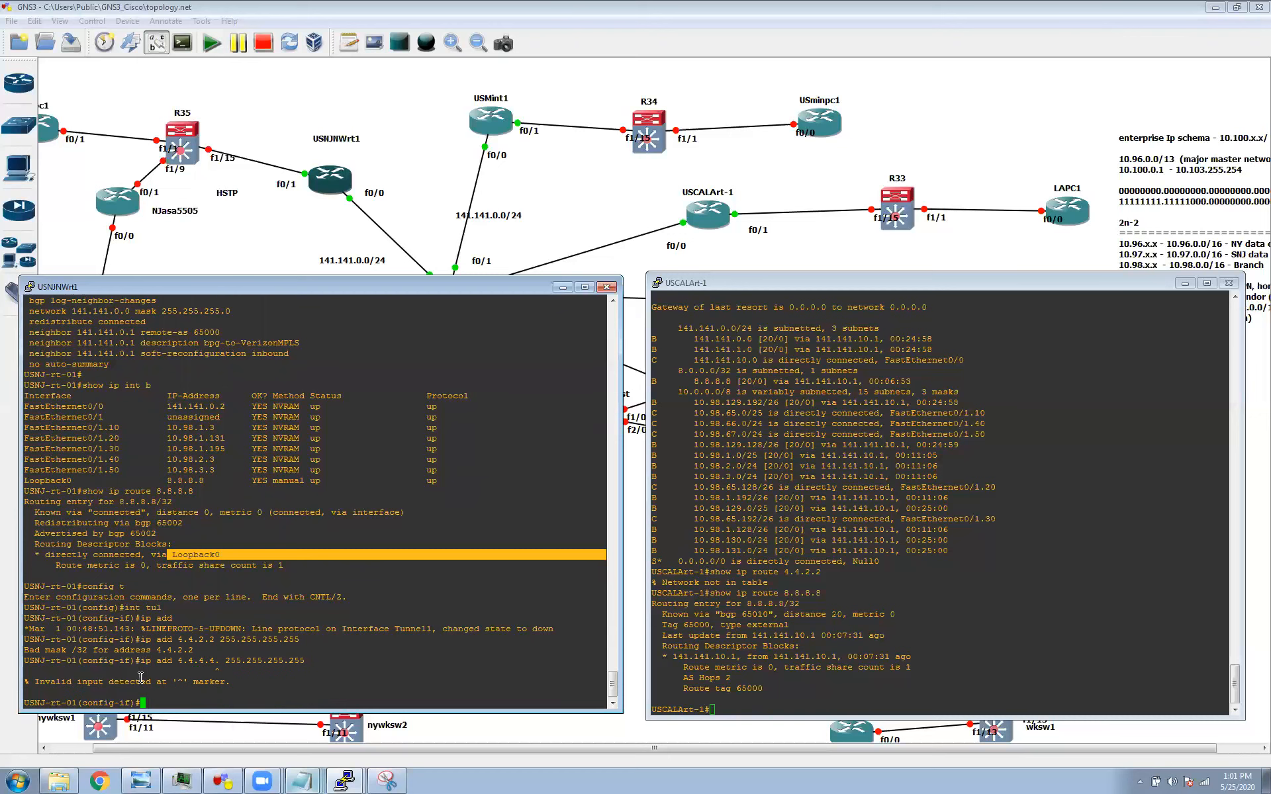
pyautogui.press('Up')
pyautogui.press('Left')
pyautogui.press('Left')
pyautogui.press('Left')
pyautogui.press('Left')
pyautogui.press('Left')
pyautogui.press('Left')
pyautogui.press('Left')
pyautogui.press('Left')
pyautogui.press('Left')
pyautogui.press('Left')
pyautogui.press('Left')
pyautogui.press('Left')
pyautogui.press('Left')
pyautogui.press('Left')
pyautogui.press('Left')
pyautogui.press('Left')
pyautogui.write('4.')
pyautogui.press('BackSpace')
pyautogui.press('Return')
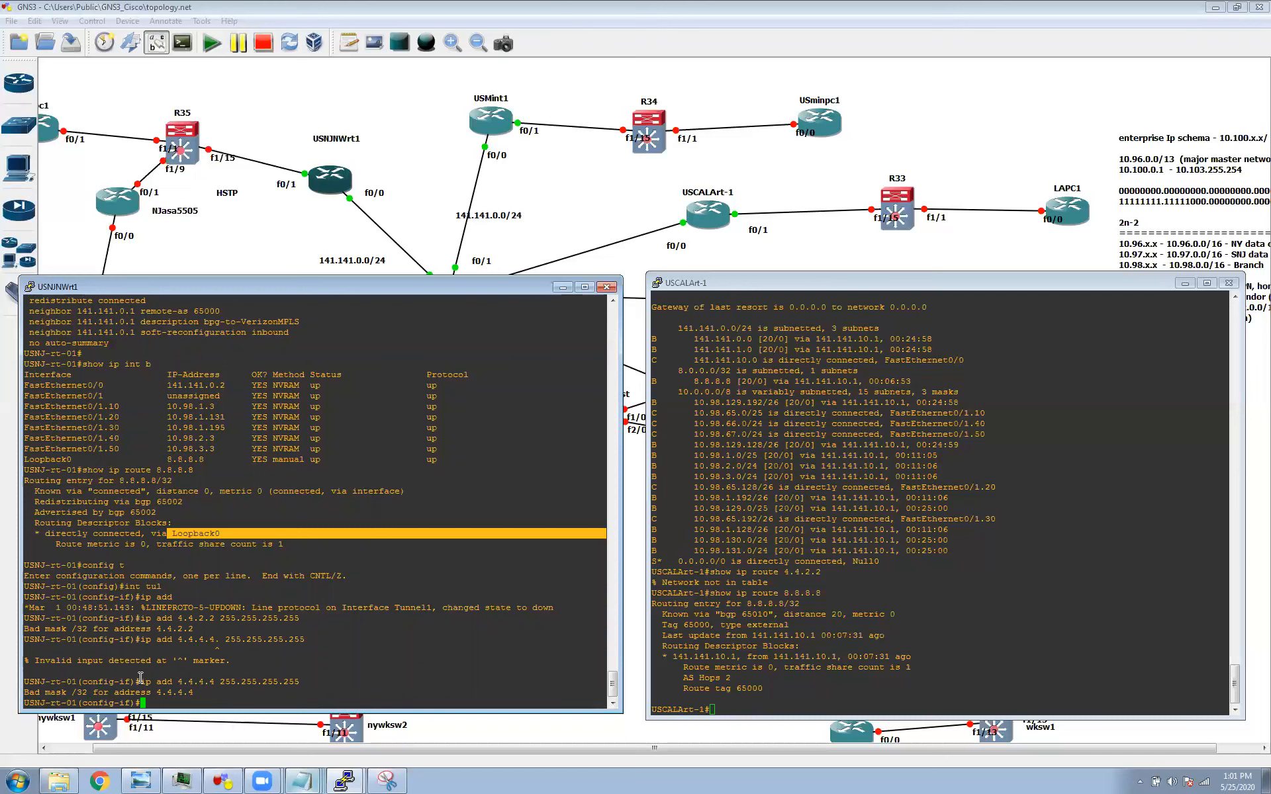
# Assign the IP address 4.4.4.4 with mask 255.255.255.0 to the tunnel interface and leave configuration mode
pyautogui.press('Up')
pyautogui.press('BackSpace')
pyautogui.press('BackSpace')
pyautogui.press('BackSpace')
pyautogui.write('0')
pyautogui.press('Return')
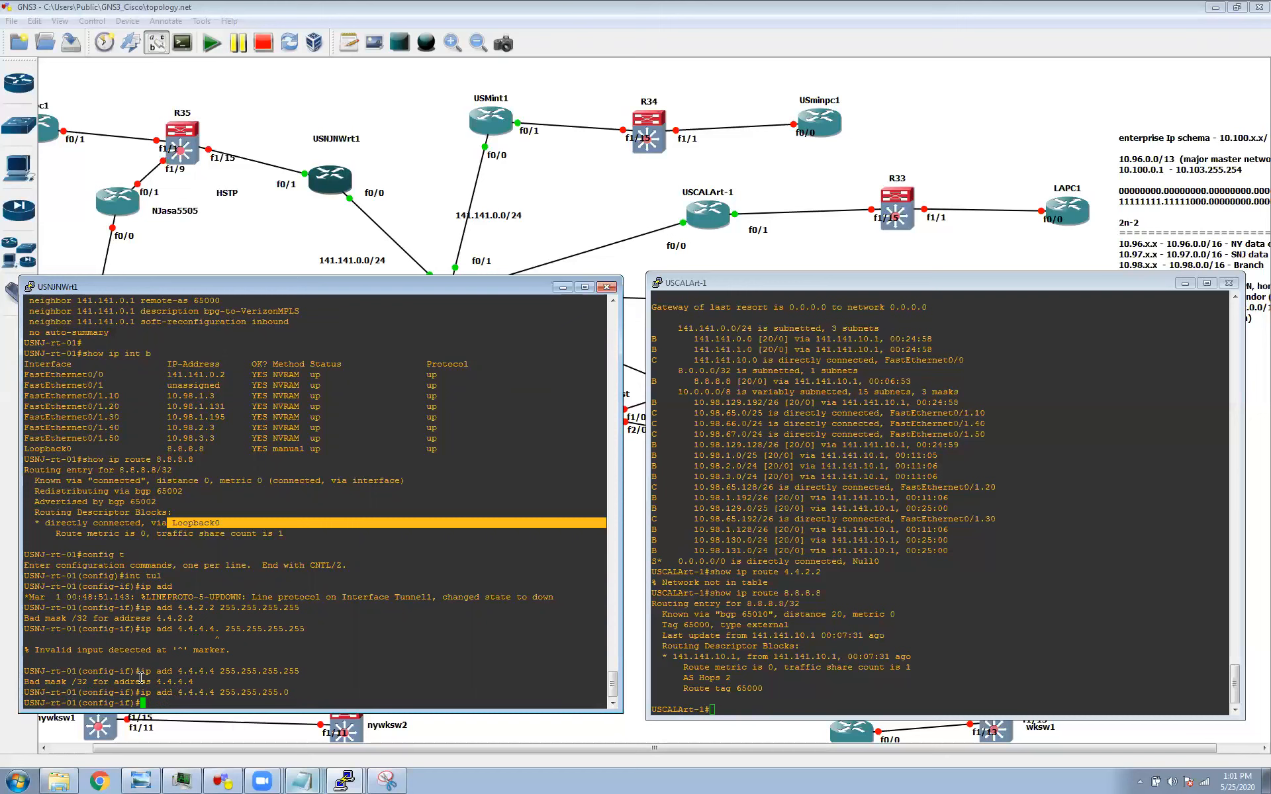
pyautogui.write('end')
pyautogui.press('Return')
# Show the brief IP interface list on USNJ-rt-01 and locate the Tunnel1 entry
pyautogui.write('sh ip o')
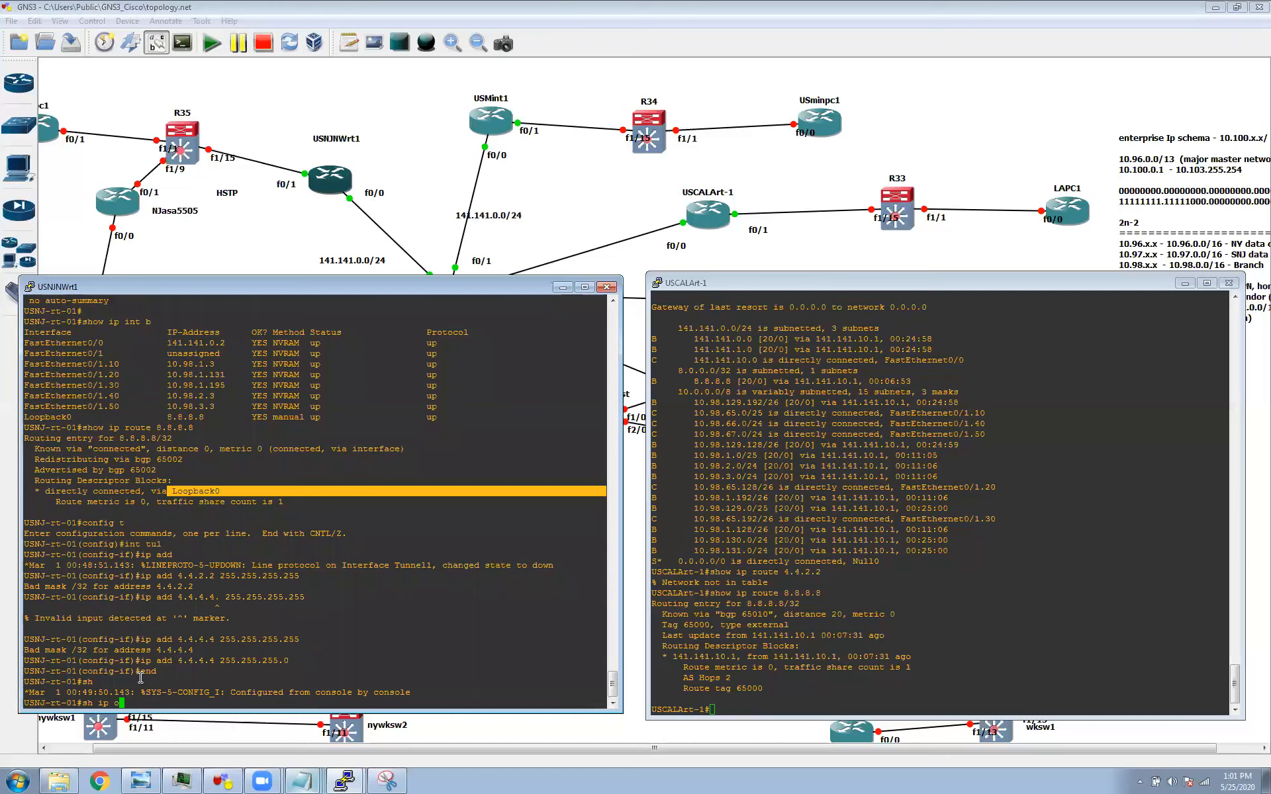
pyautogui.press('BackSpace')
pyautogui.write('it b')
pyautogui.press('Return')
pyautogui.write('show ip int b')
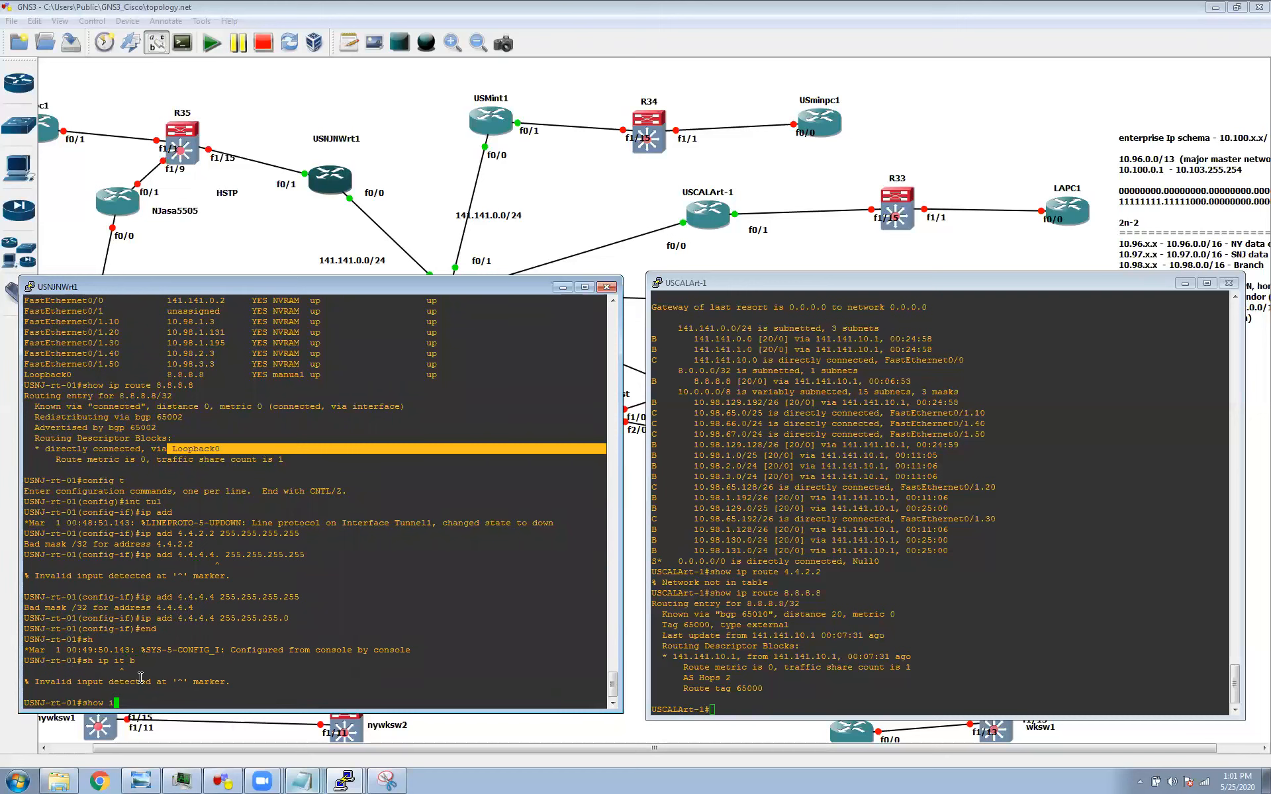
pyautogui.press('Return')
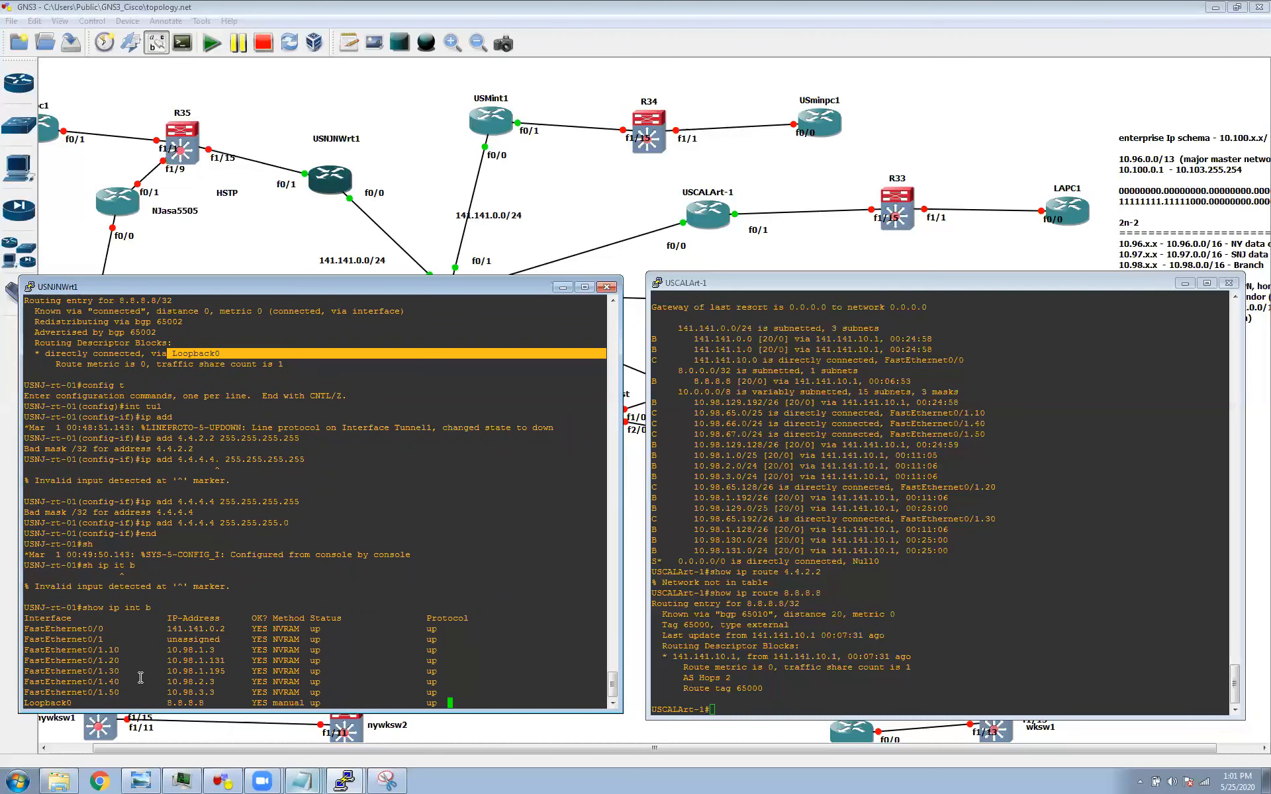
pyautogui.moveTo(64, 680)
pyautogui.mouseDown()
pyautogui.moveTo(26, 675)
pyautogui.moveTo(62, 691)
pyautogui.mouseUp()
pyautogui.click(72, 691)
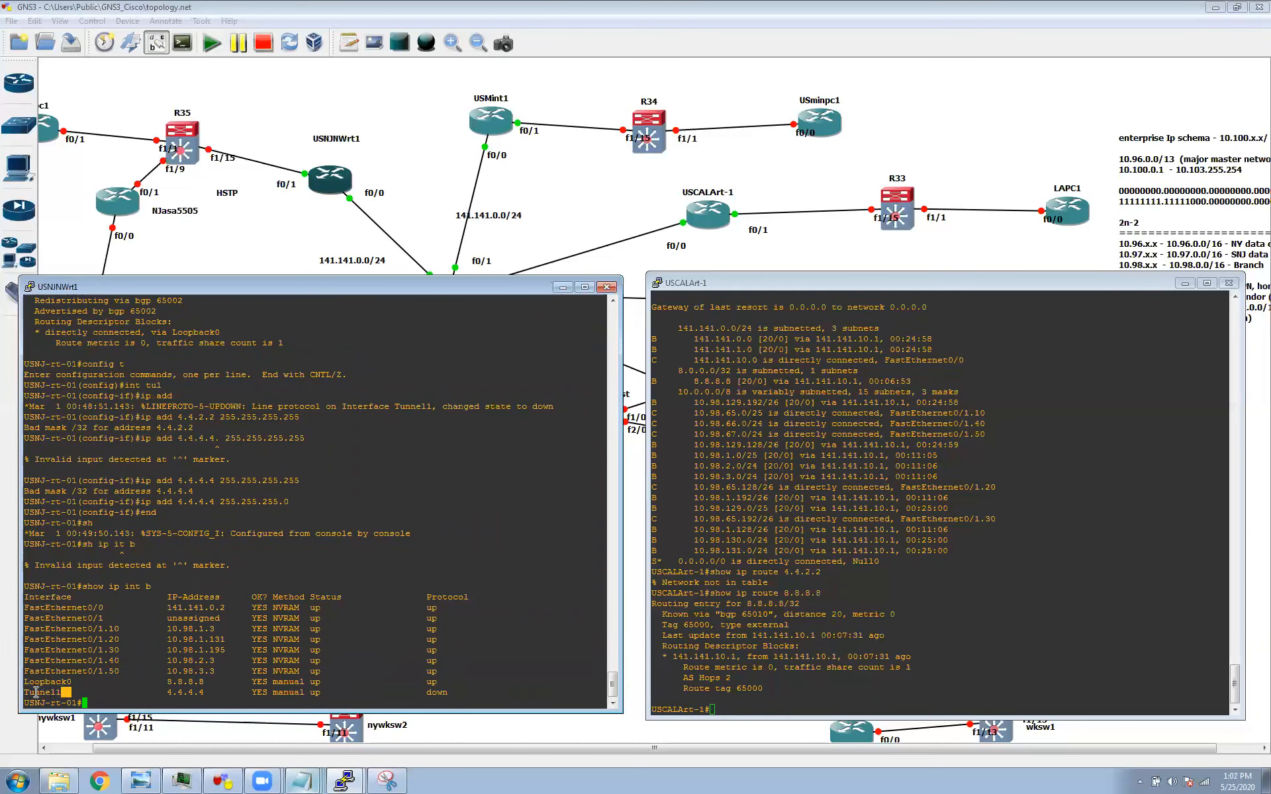
# Check Tunnel1's address in the interface list and look up the route to 4.4.4.4
pyautogui.moveTo(162, 691); pyautogui.dragTo(189, 690)
pyautogui.click(395, 646)
pyautogui.write('sh ip route 4.4.4.4')
pyautogui.press('Return')
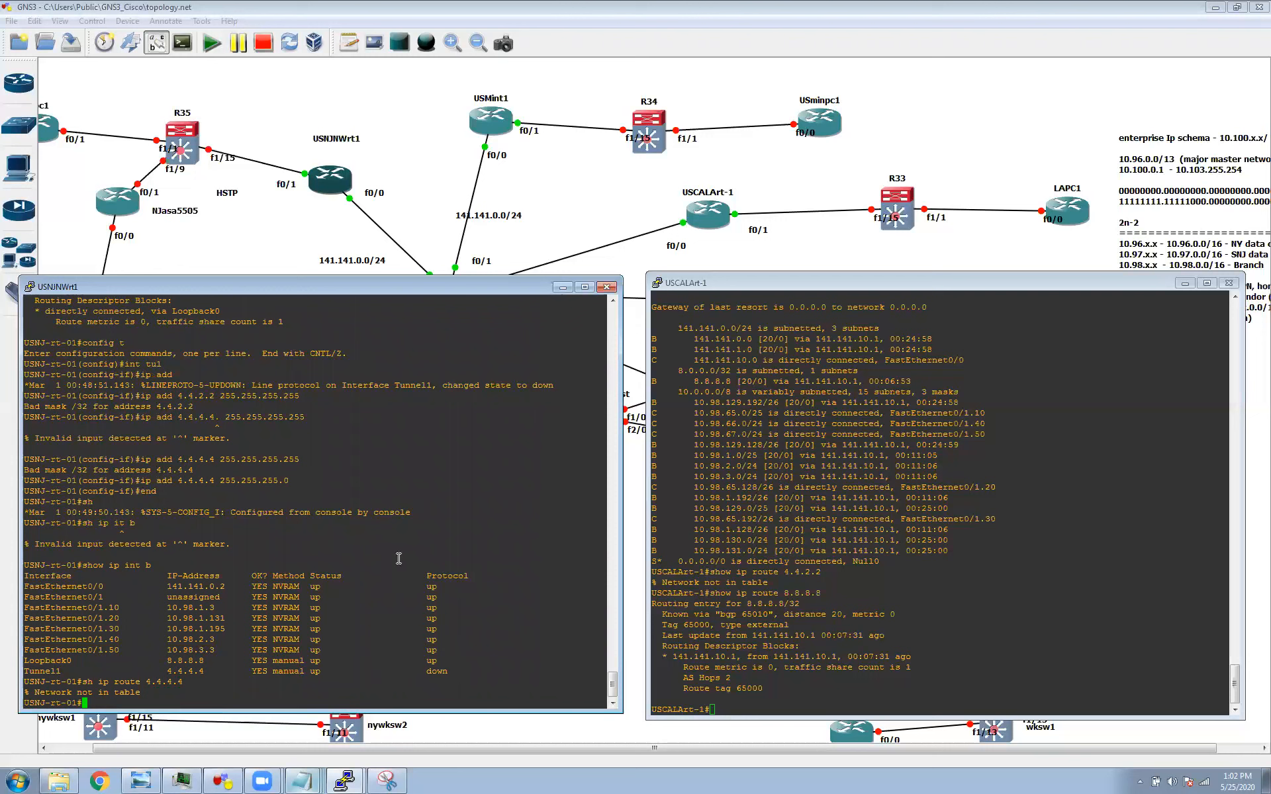
# Enable the Tunnel1 interface on USNJ-rt-01 with no shutdown, then return to privileged mode
pyautogui.write('jocnfig t')
pyautogui.press('Return')
pyautogui.write('config t')
pyautogui.press('Return')
pyautogui.write('int tul')
pyautogui.press('Return')
pyautogui.write('no sh')
pyautogui.press('Return')
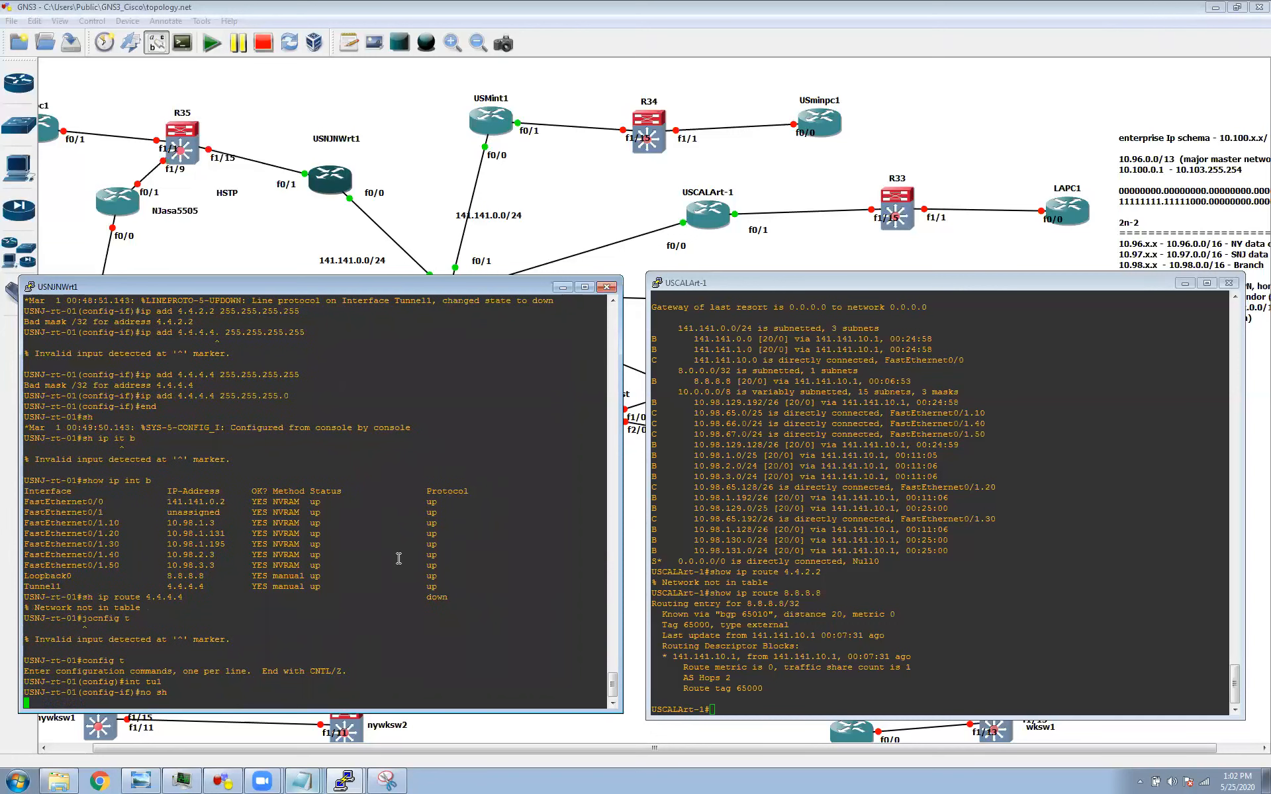
pyautogui.write('end')
pyautogui.press('Return')
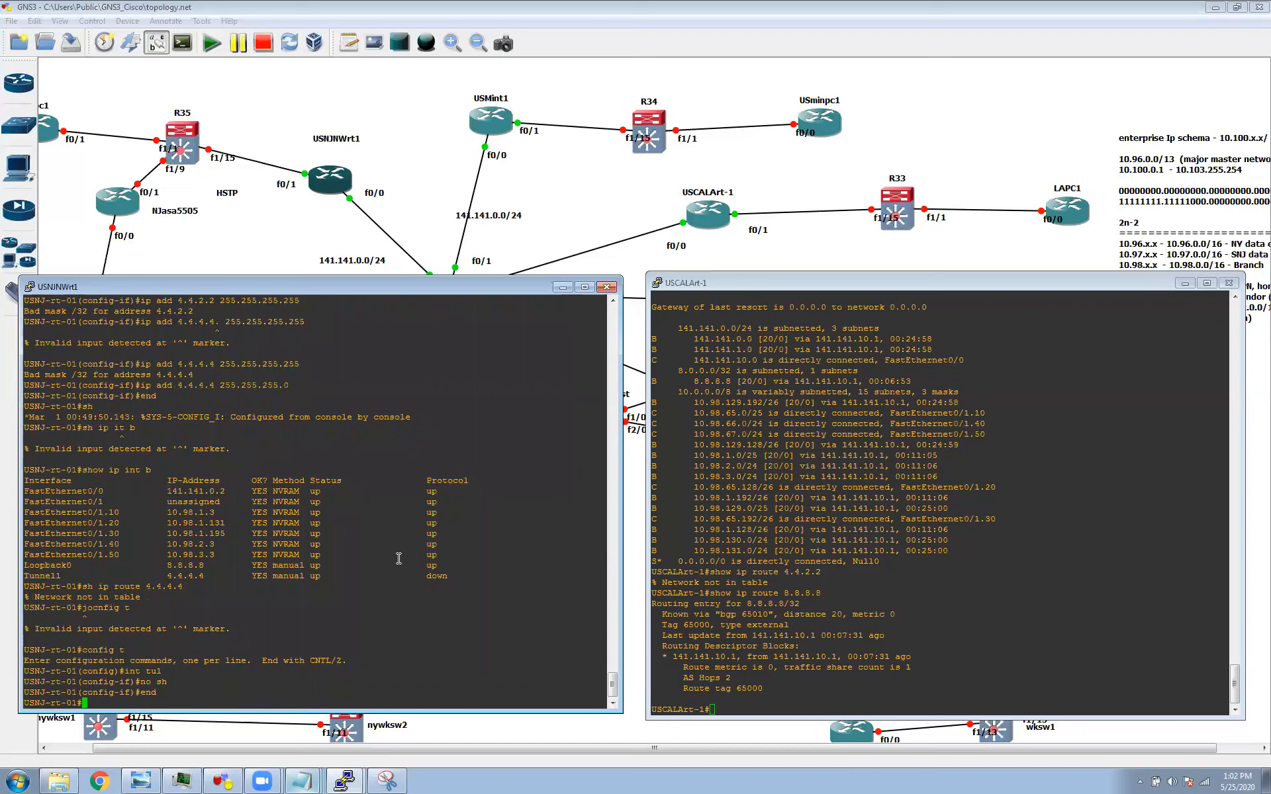
# Show the brief IP interface list again and check Tunnel1's line protocol status
pyautogui.write('sh ipint b')
pyautogui.press('Return')
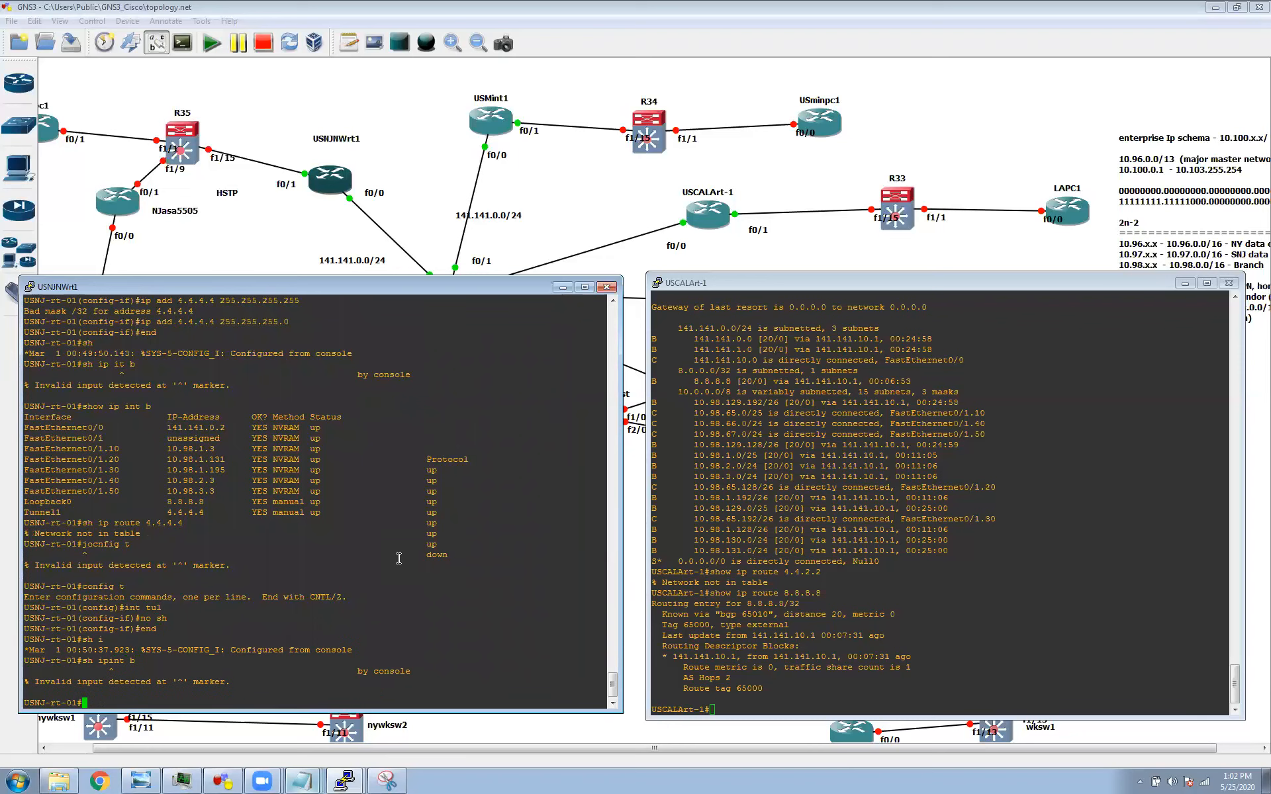
pyautogui.write('sho wipint')
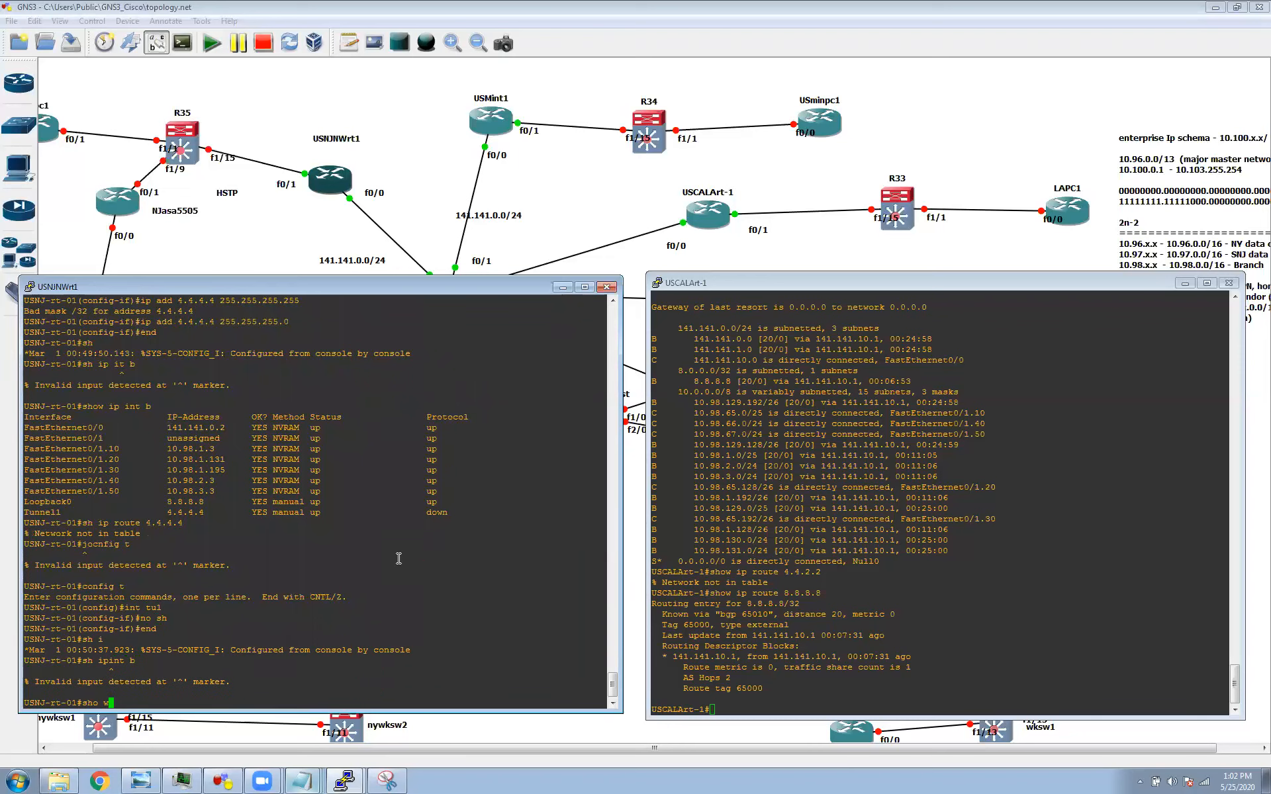
pyautogui.press('BackSpace')
pyautogui.press('BackSpace')
pyautogui.press('BackSpace')
pyautogui.press('BackSpace')
pyautogui.press('BackSpace')
pyautogui.press('BackSpace')
pyautogui.press('BackSpace')
pyautogui.press('BackSpace')
pyautogui.write('w ip int b')
pyautogui.press('Return')
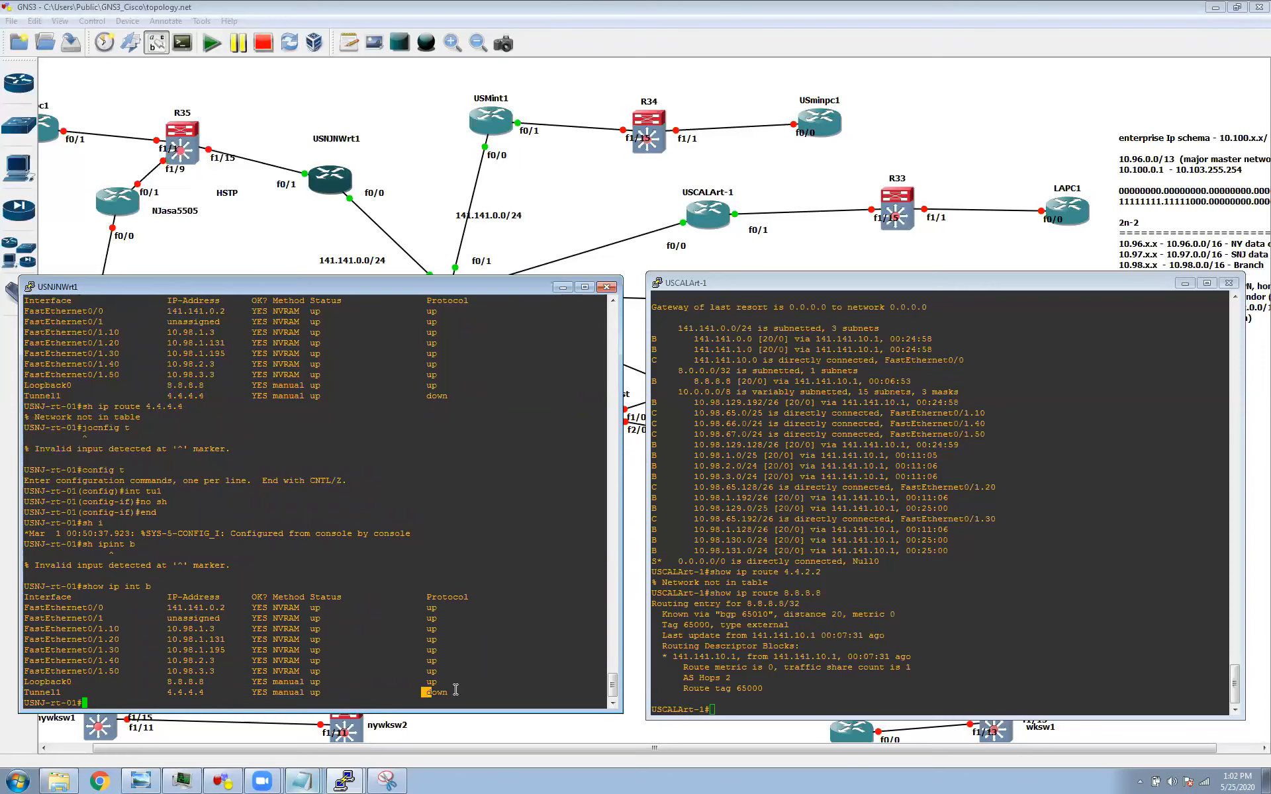
pyautogui.moveTo(456, 693); pyautogui.dragTo(423, 692)
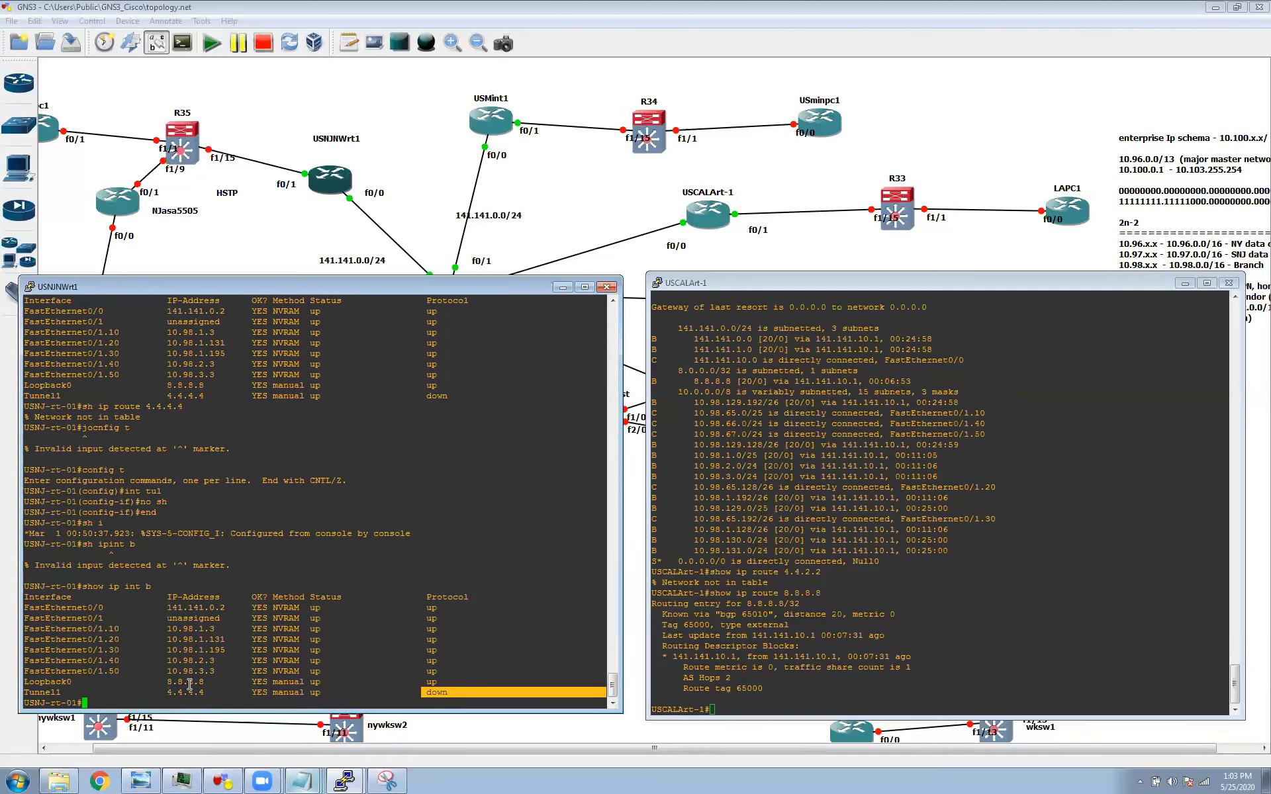
# Show the BGP section of the running configuration and compare its redistribute connected line with the listed interface addresses
pyautogui.write('shwo run | sec router bgp')
pyautogui.press('Return')
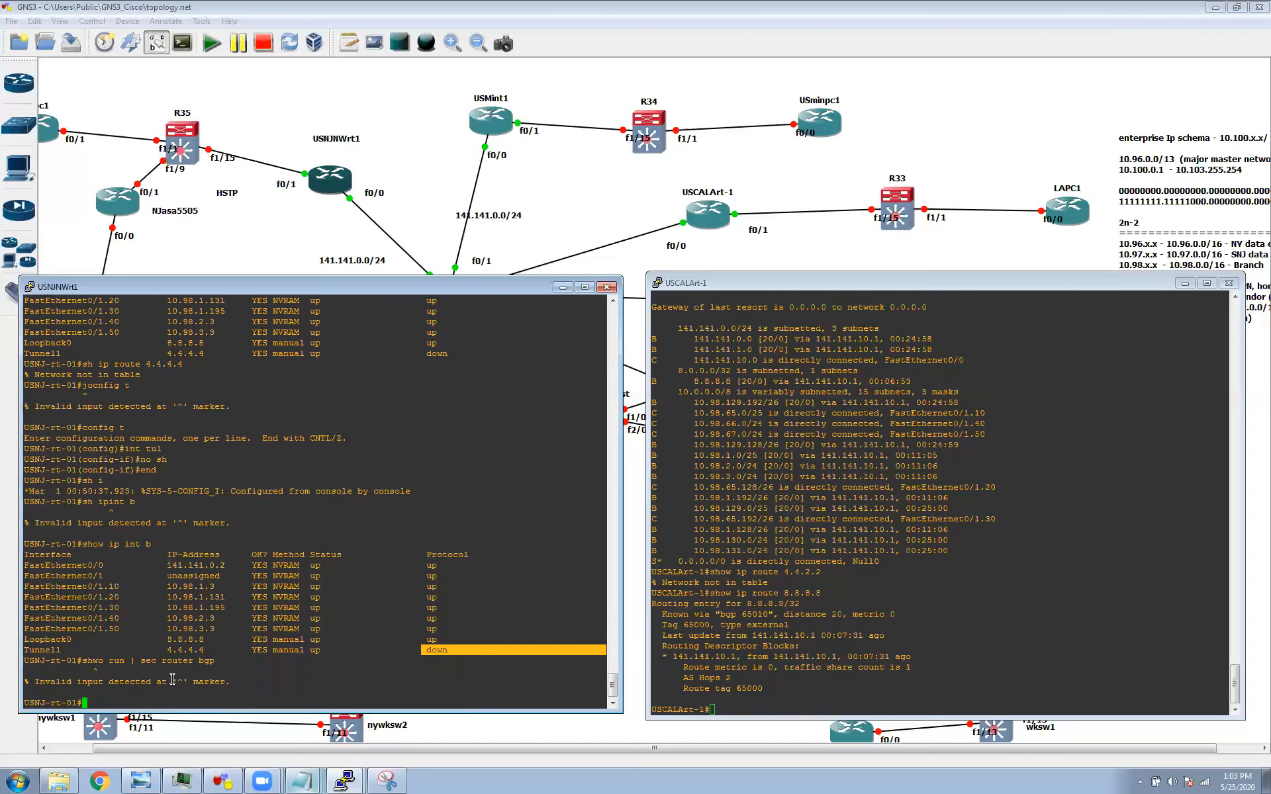
pyautogui.write('show')
pyautogui.write('run | sec bgp')
pyautogui.press('Return')
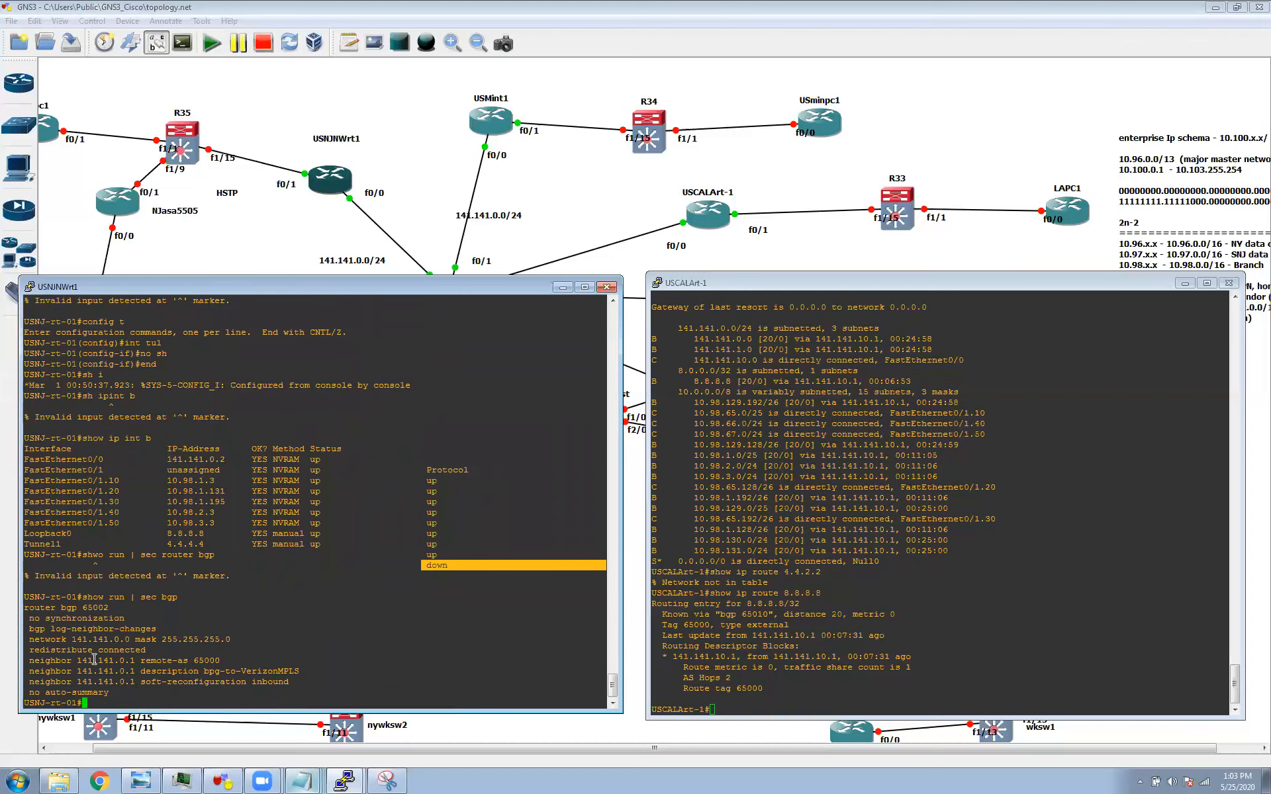
pyautogui.moveTo(29, 651); pyautogui.dragTo(160, 654)
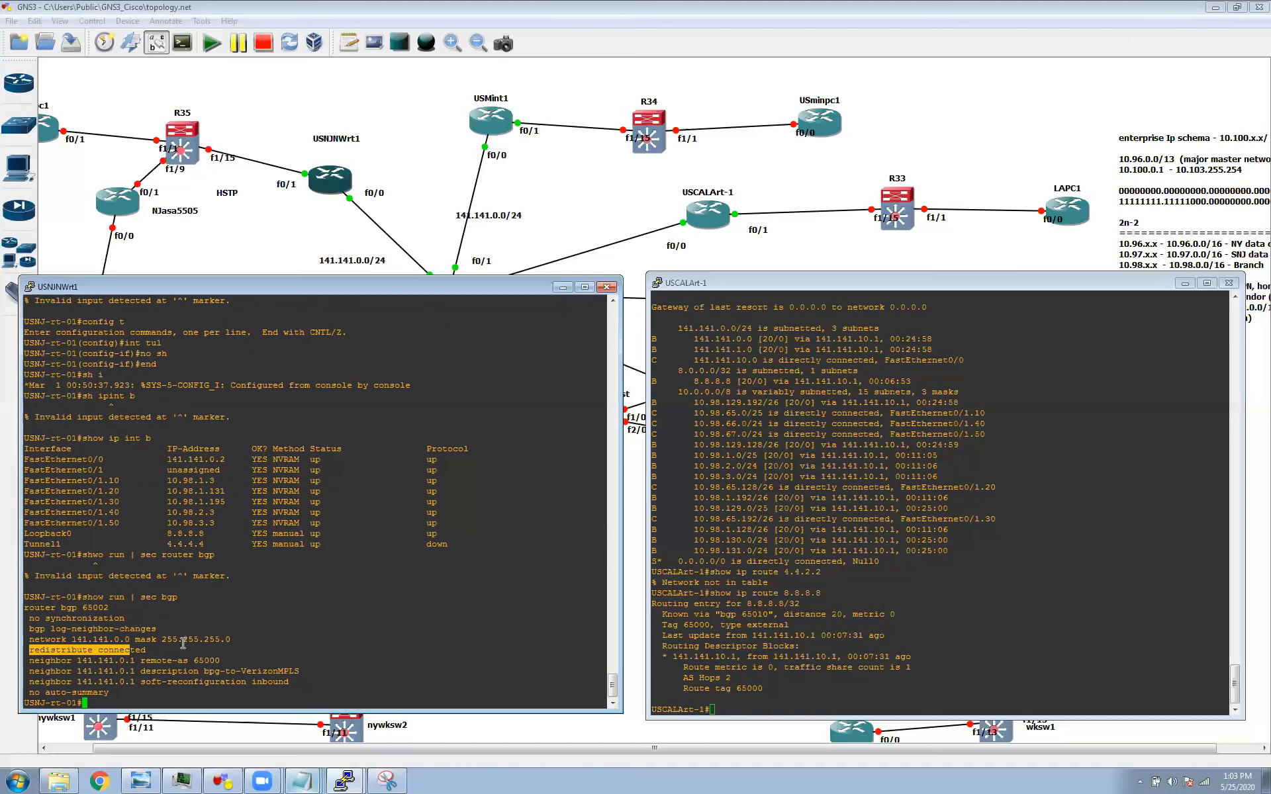
pyautogui.click(165, 646)
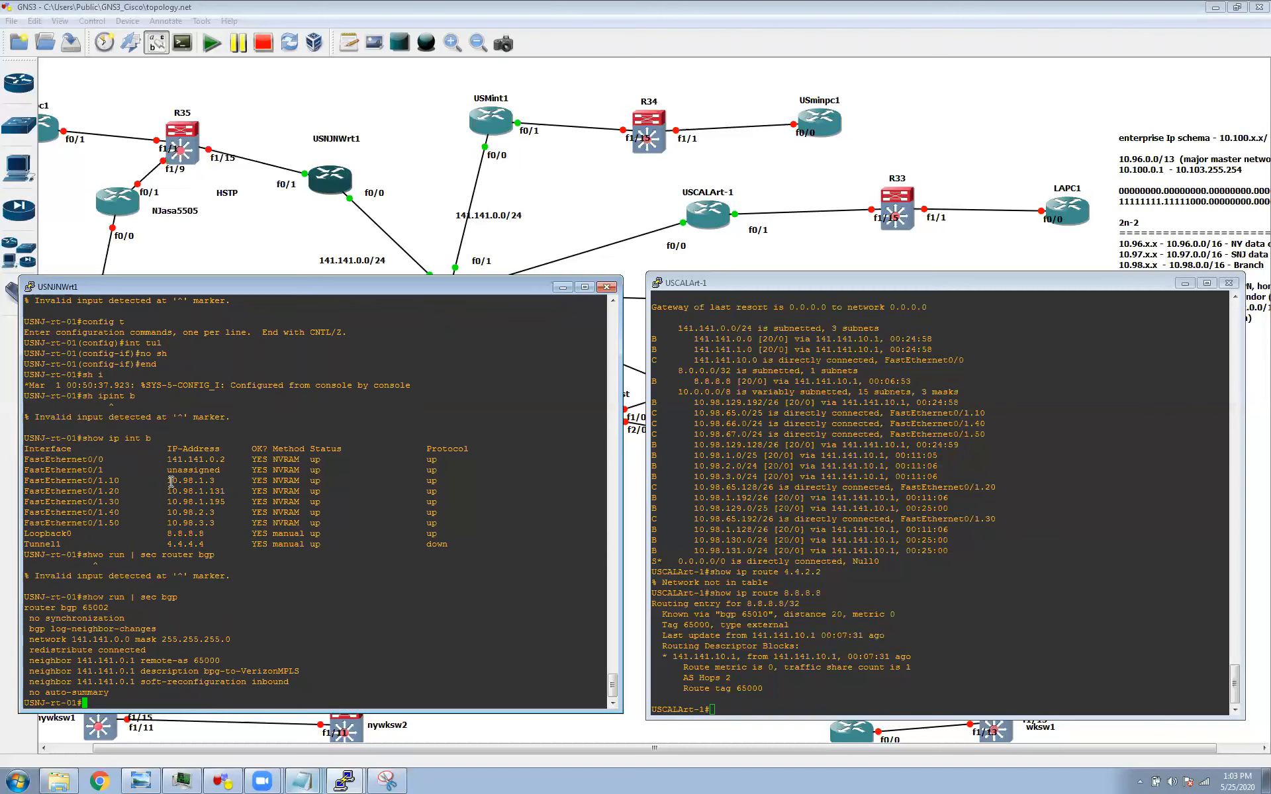
pyautogui.moveTo(164, 482); pyautogui.dragTo(188, 481)
pyautogui.click(167, 649)
pyautogui.moveTo(31, 650); pyautogui.dragTo(150, 651)
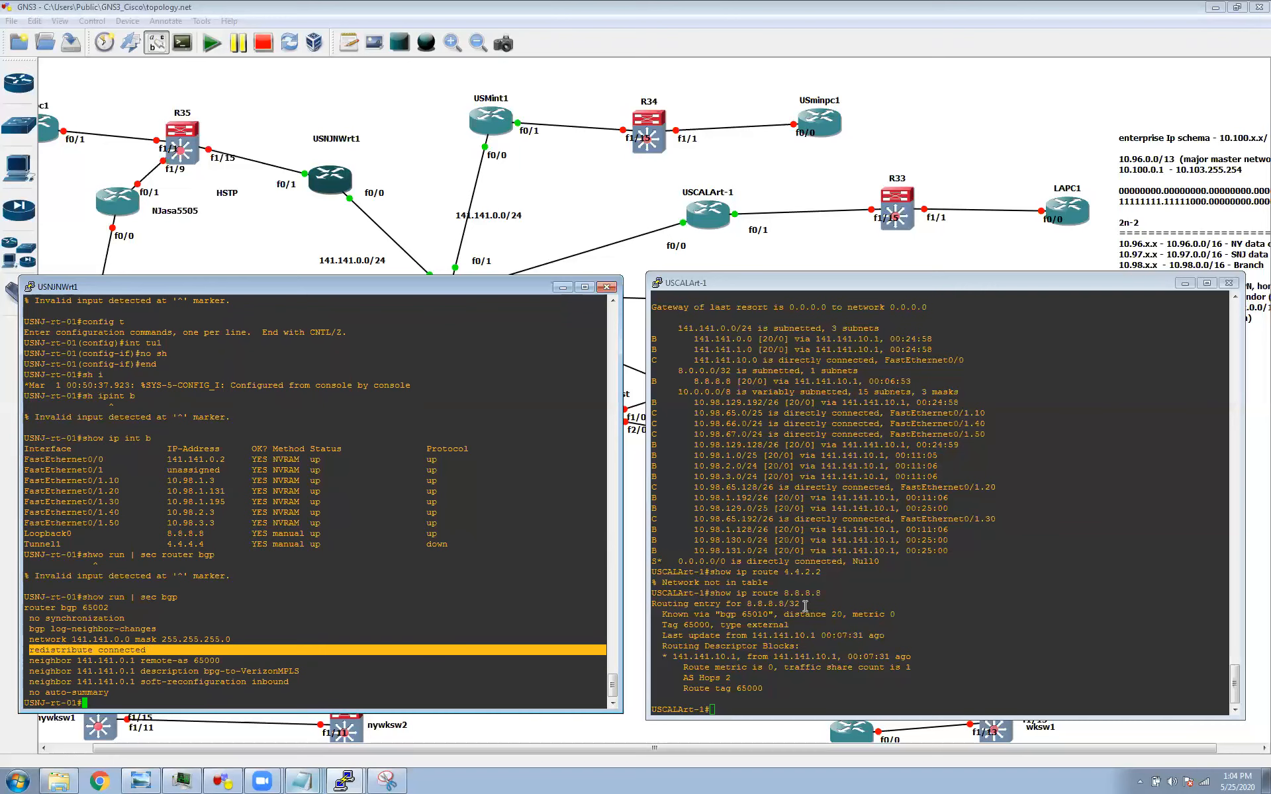
# Examine the 8.8.8.8 route lookup on USCALArt-1 against the redistribute connected line in USNJ-rt-01's BGP configuration
pyautogui.click(784, 590)
pyautogui.moveTo(784, 589); pyautogui.dragTo(826, 593)
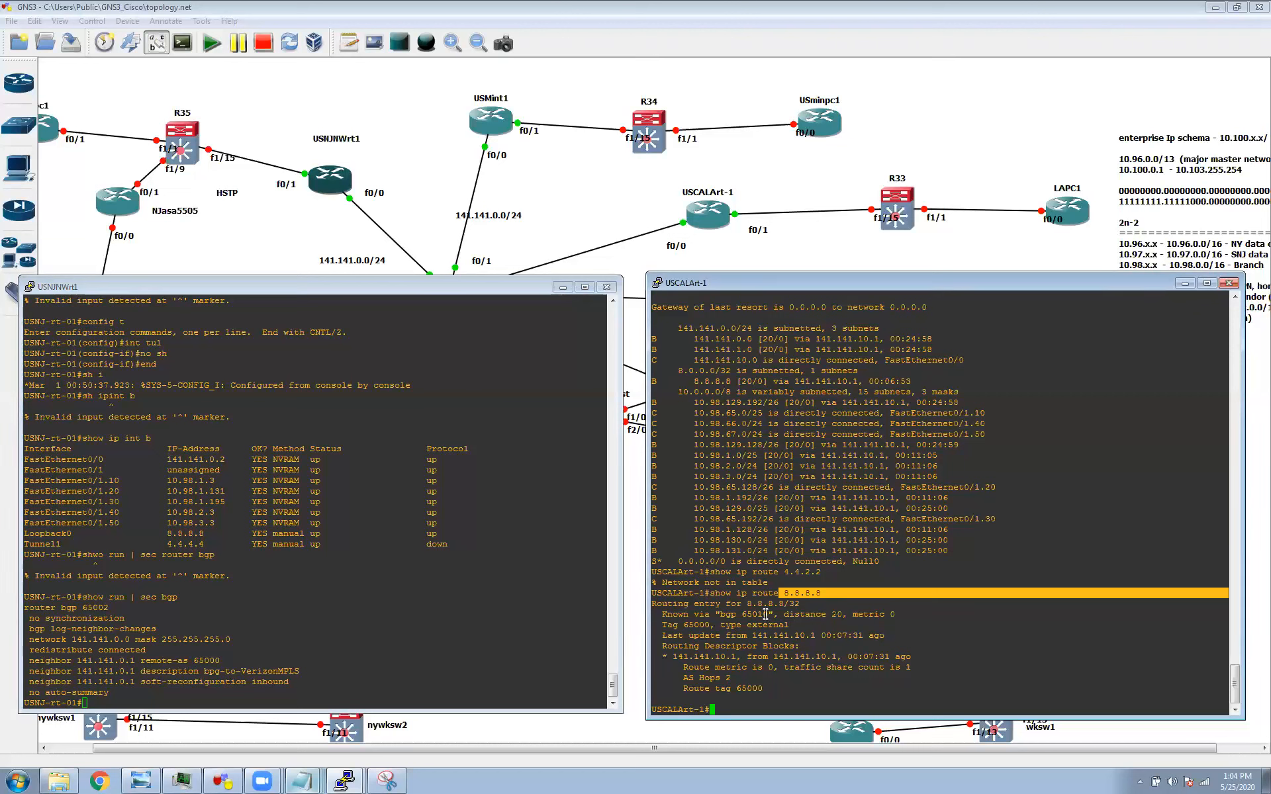
pyautogui.moveTo(736, 604); pyautogui.dragTo(785, 603)
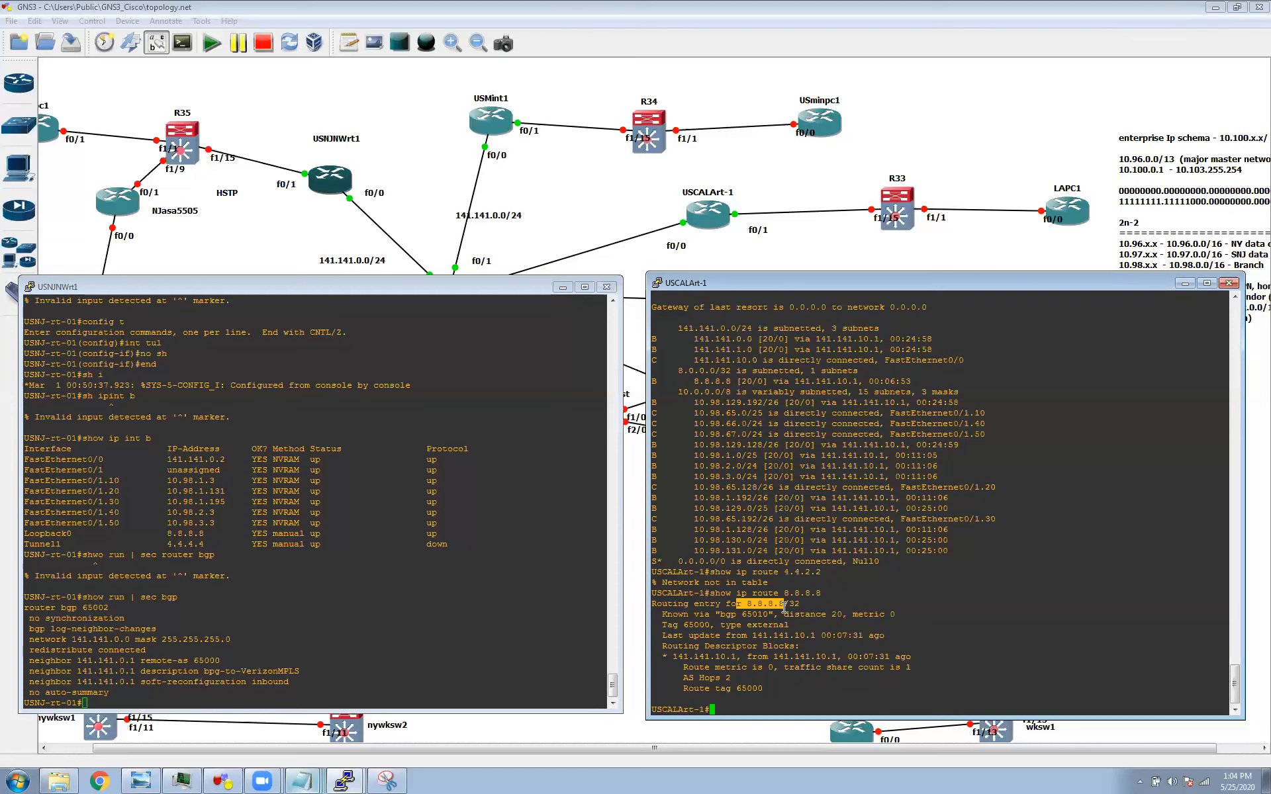
pyautogui.click(348, 606)
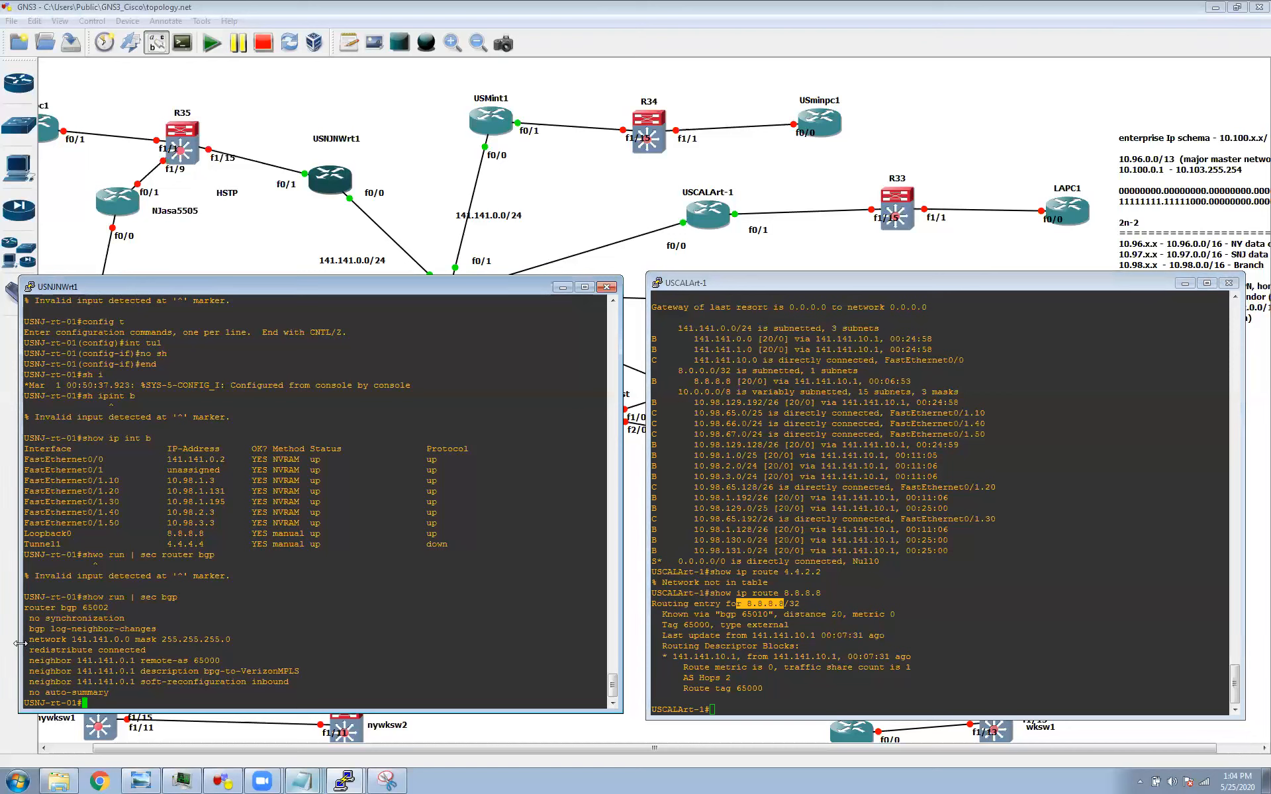
pyautogui.moveTo(36, 649); pyautogui.dragTo(80, 651)
# Remove redistribute connected from router bgp 65002 on USNJ-rt-01, then return to privileged mode
pyautogui.click(336, 649)
pyautogui.write('config tr')
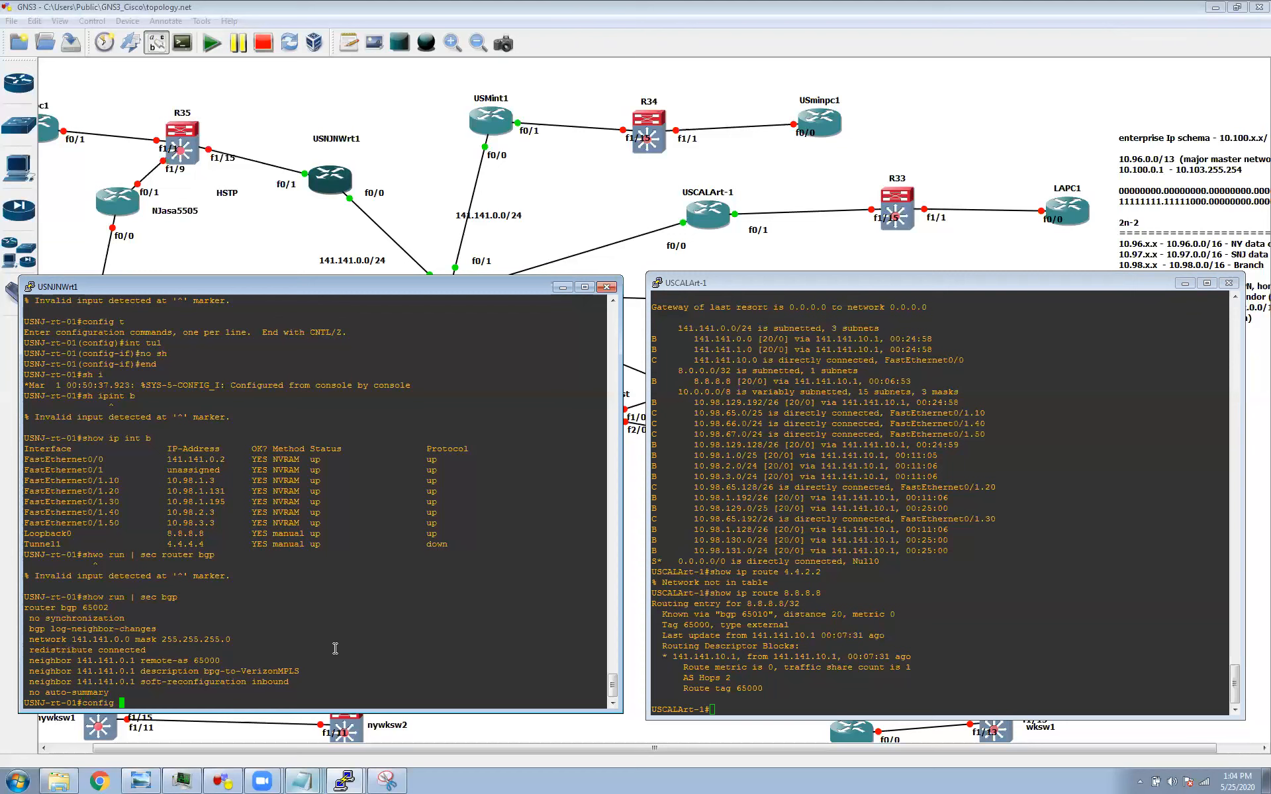
pyautogui.press('BackSpace')
pyautogui.press('BackSpace')
pyautogui.write('t')
pyautogui.press('Return')
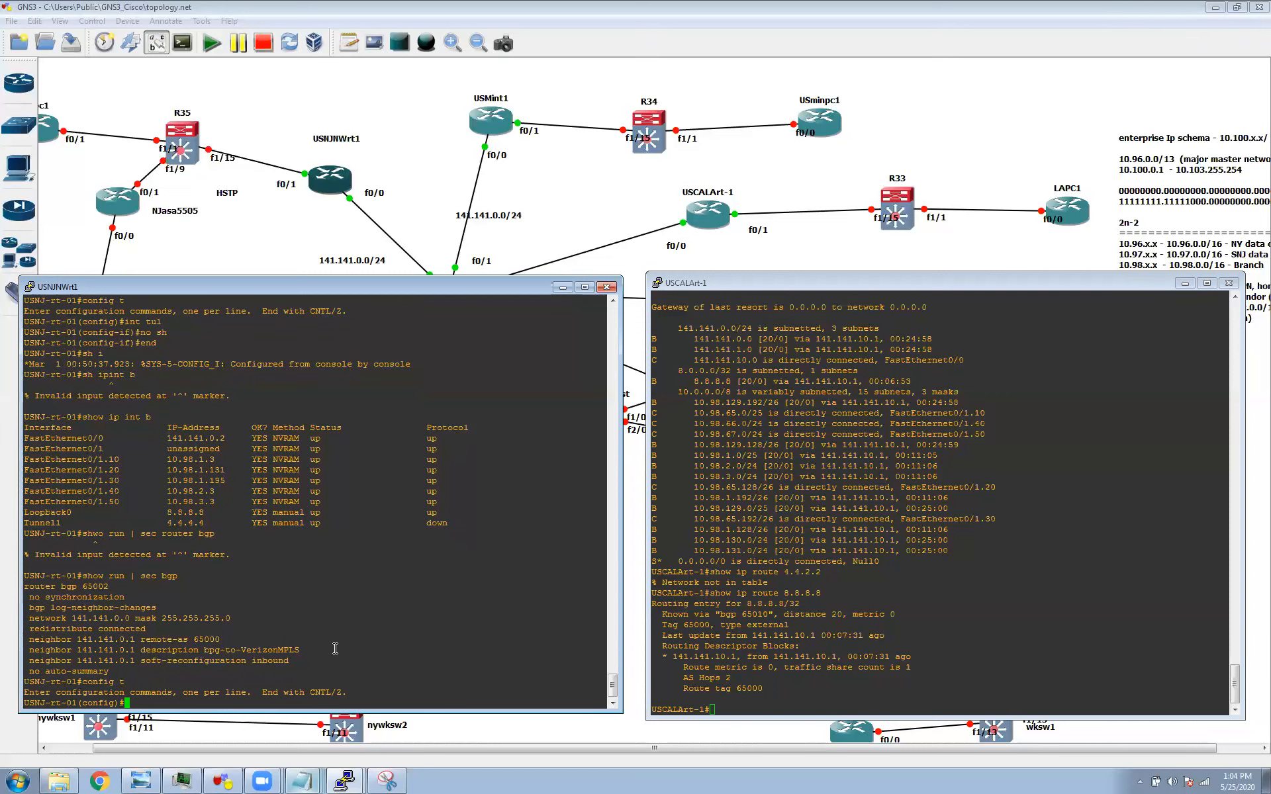
pyautogui.write('router bgp ')
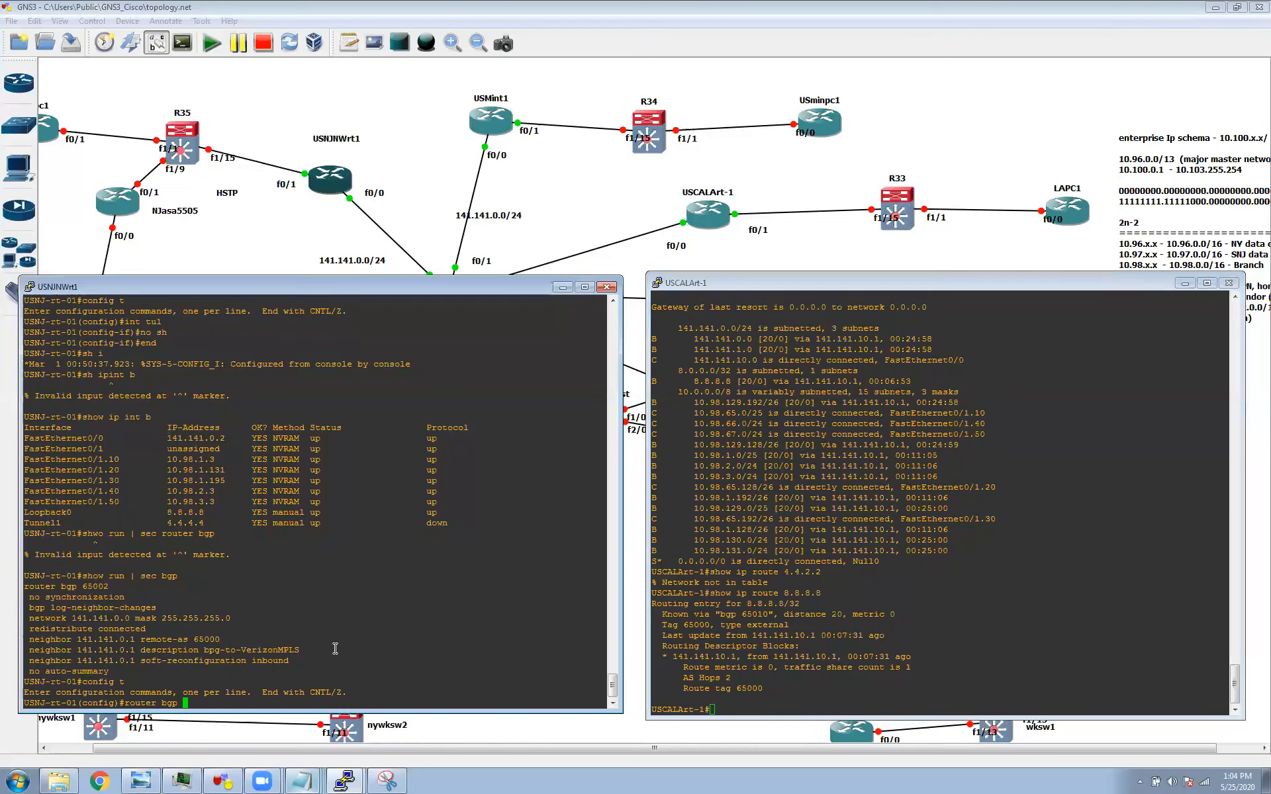
pyautogui.write('65002')
pyautogui.press('Return')
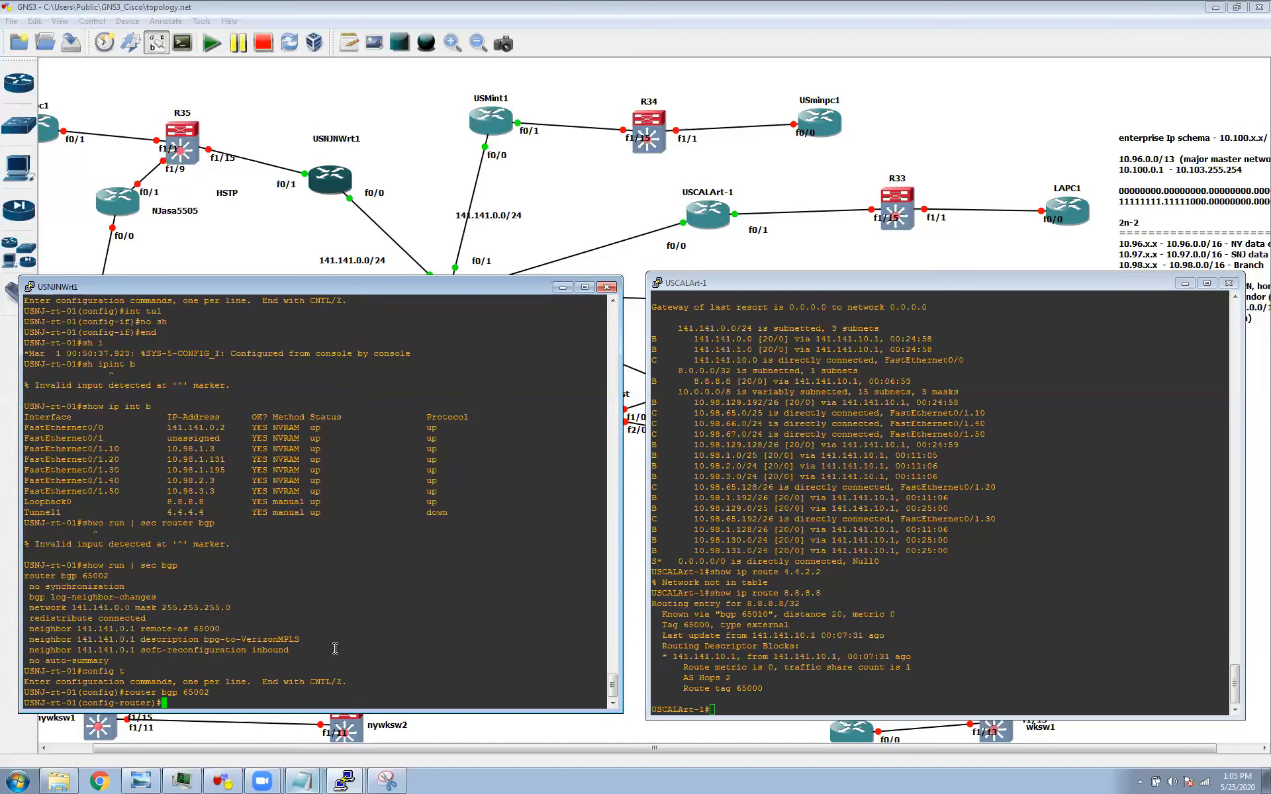
pyautogui.write('no redis con')
pyautogui.press('Return')
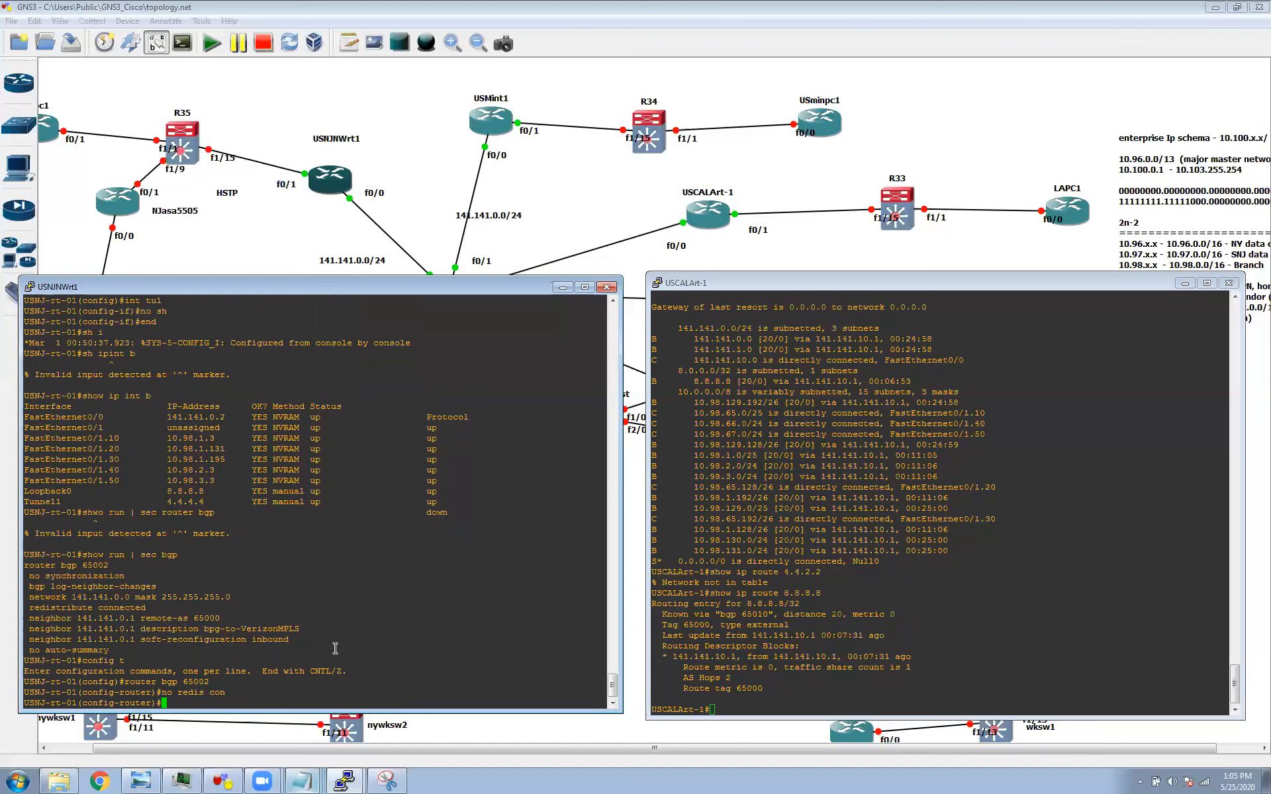
pyautogui.write('end')
pyautogui.press('Return')
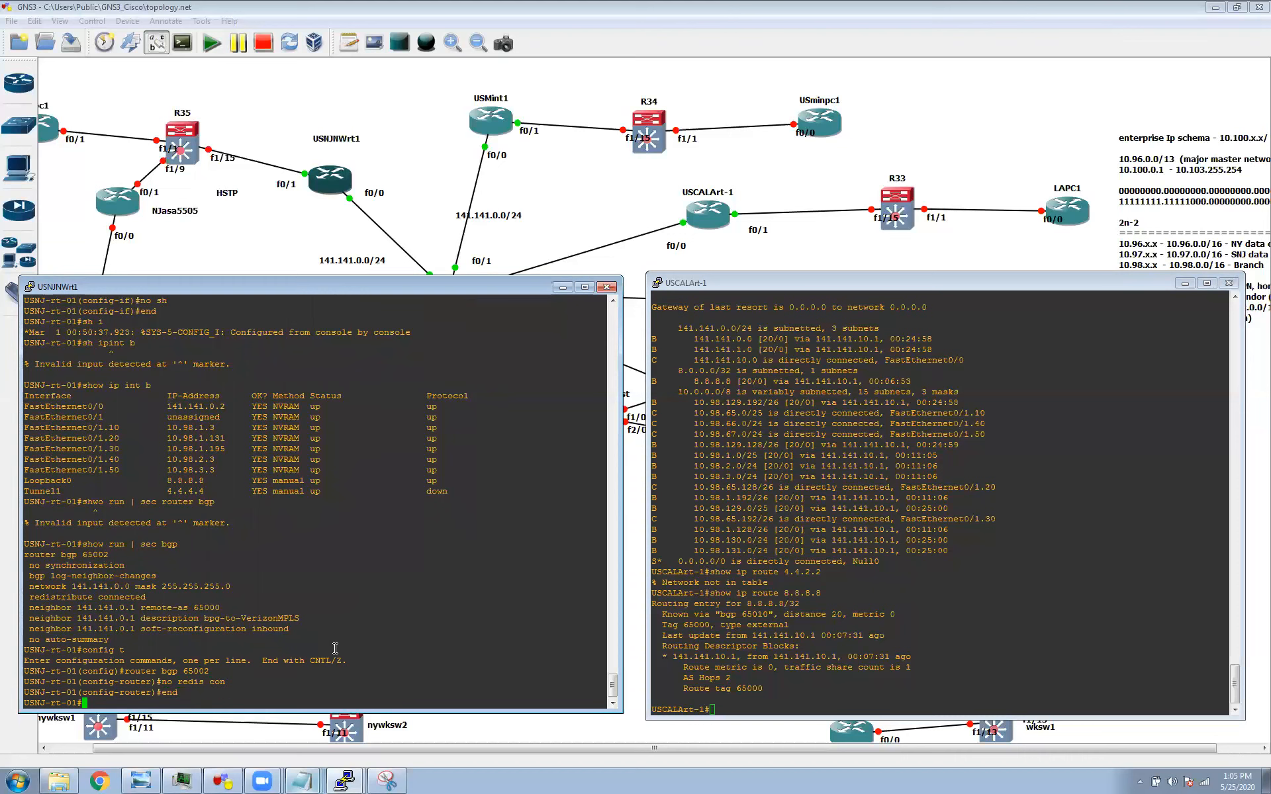
# Show the BGP table on USCALArt-1 to check which networks are still received
pyautogui.click(1004, 585)
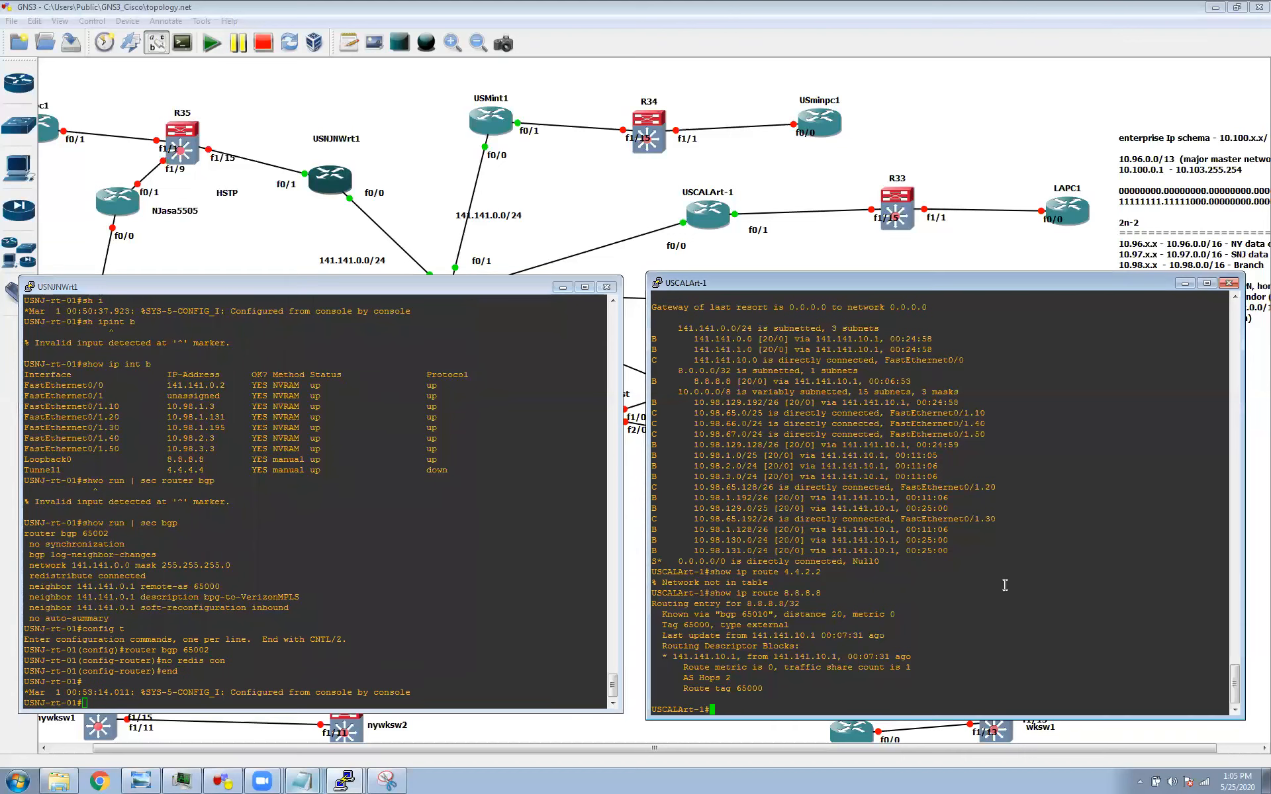
pyautogui.write('shwo')
pyautogui.press('BackSpace')
pyautogui.press('BackSpace')
pyautogui.press('BackSpace')
pyautogui.press('BackSpace')
pyautogui.write('how ip bgp')
pyautogui.press('Return')
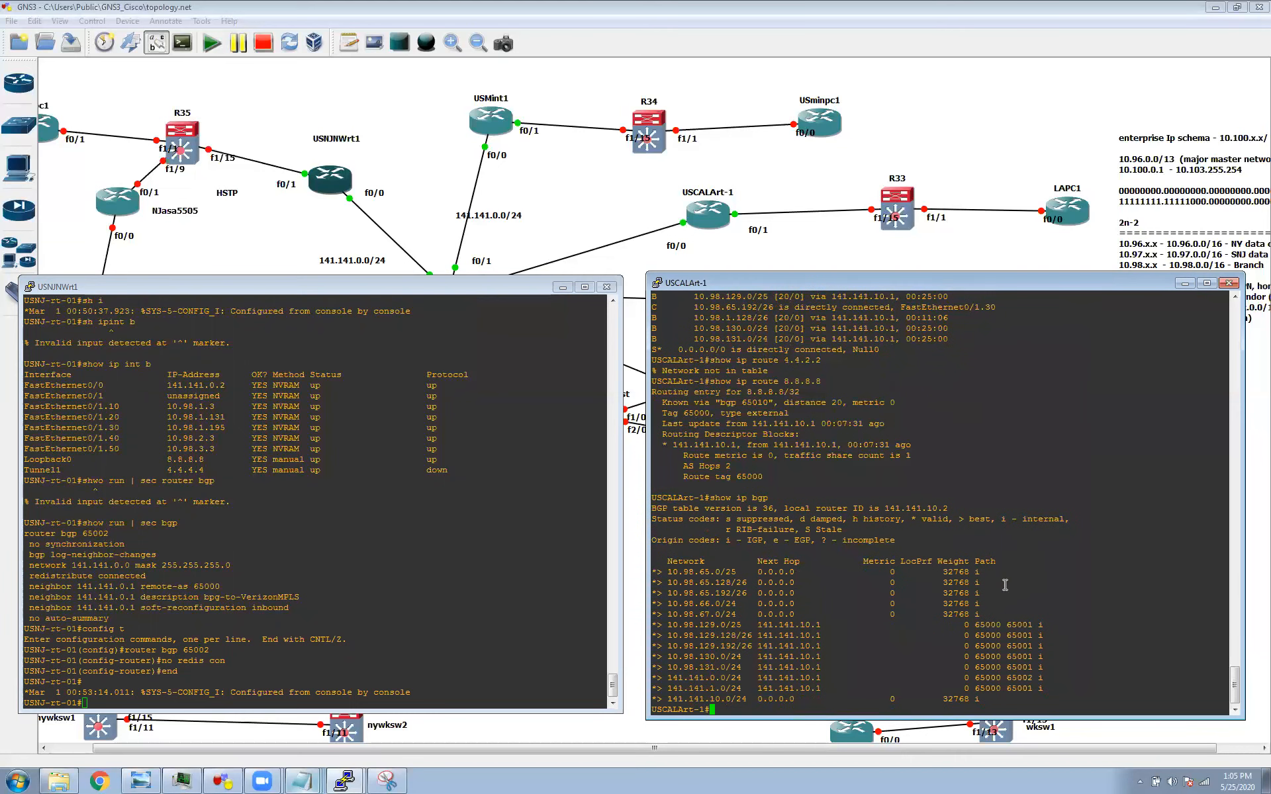
# Switch to the untitled Notepad notes and review the network statement, redis connected and redis static route methods, then minimize them
pyautogui.moveTo(301, 780)
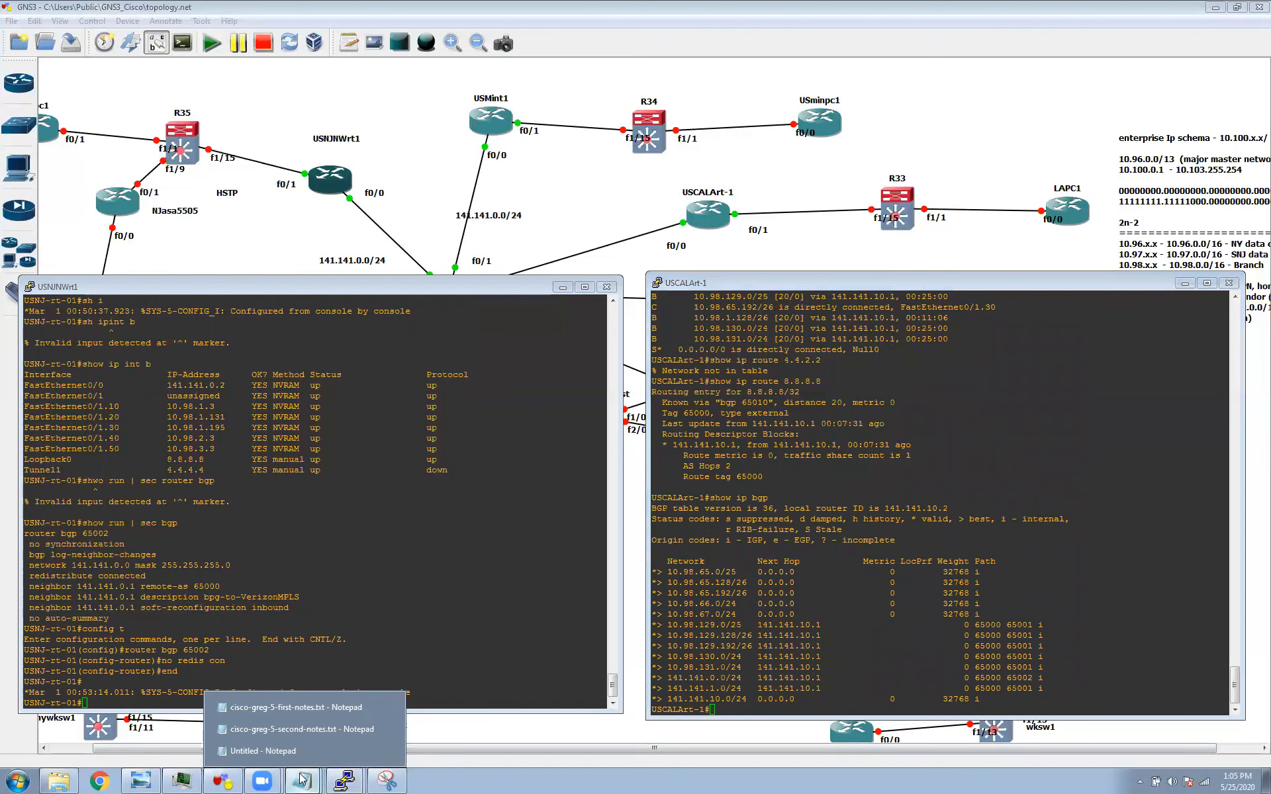
pyautogui.click(262, 751)
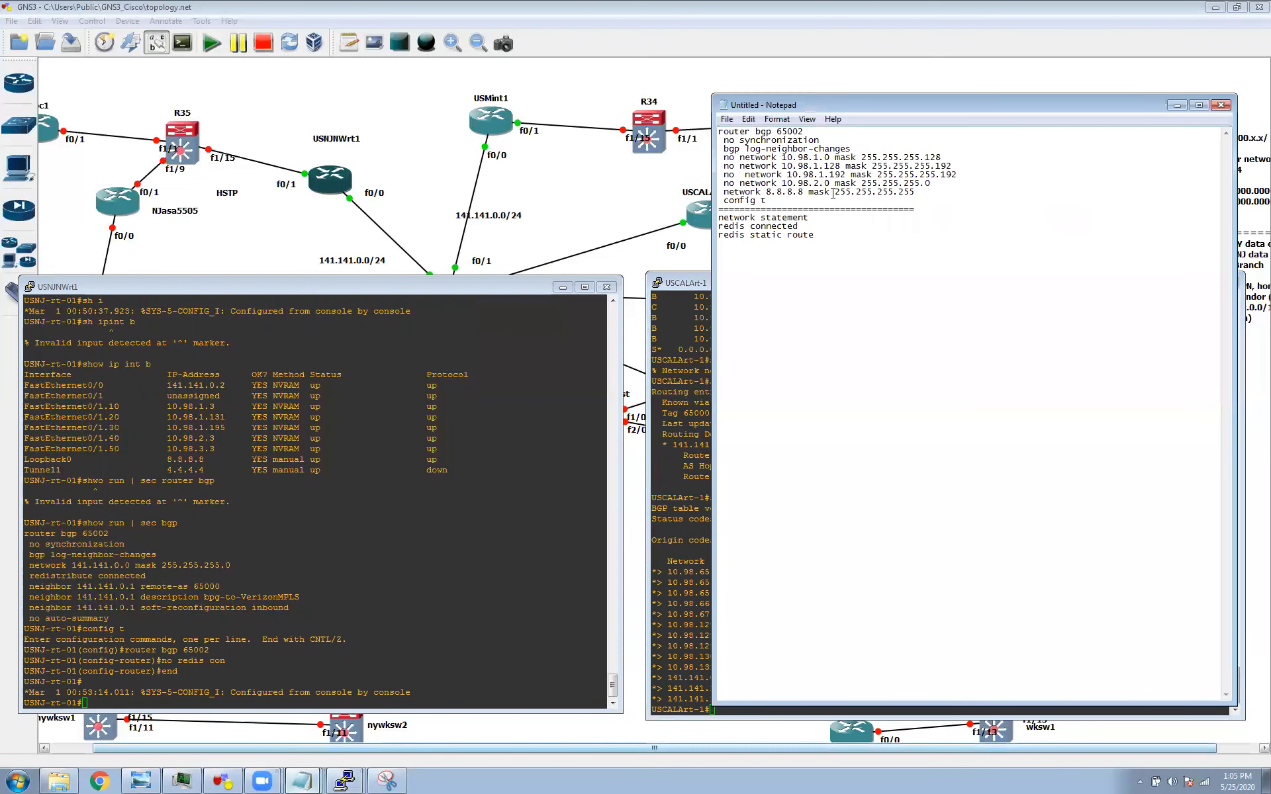
pyautogui.moveTo(719, 227); pyautogui.dragTo(786, 226)
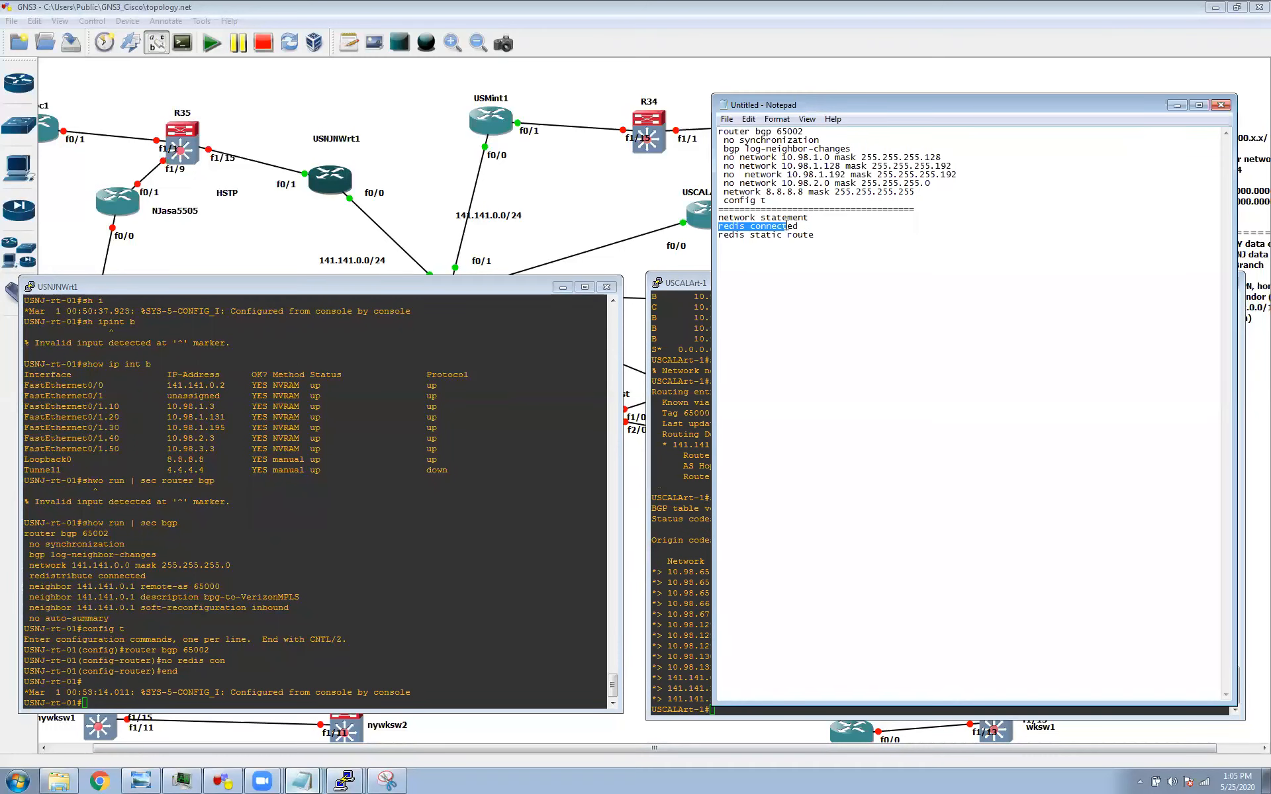
pyautogui.click(746, 235)
pyautogui.moveTo(718, 217)
pyautogui.mouseDown()
pyautogui.moveTo(810, 218)
pyautogui.moveTo(718, 217)
pyautogui.mouseUp()
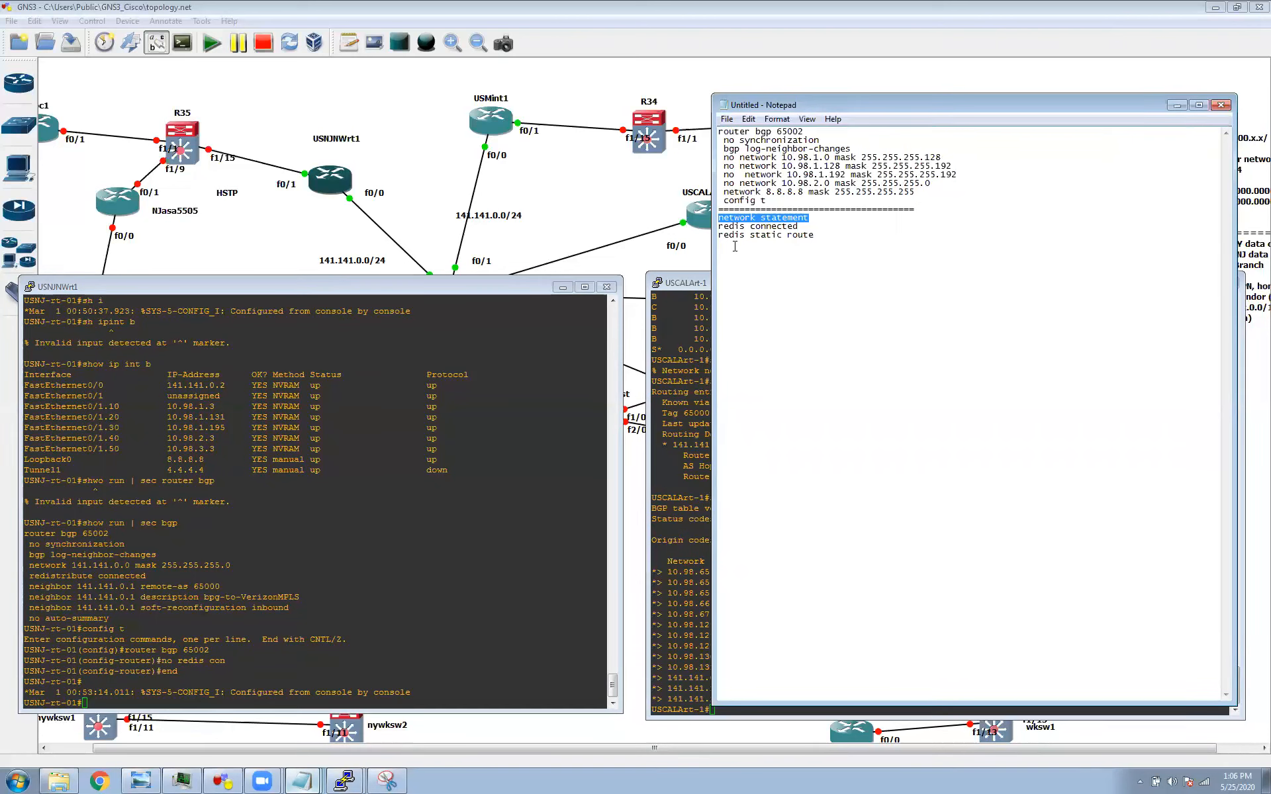
pyautogui.click(749, 226)
pyautogui.moveTo(750, 226); pyautogui.dragTo(826, 230)
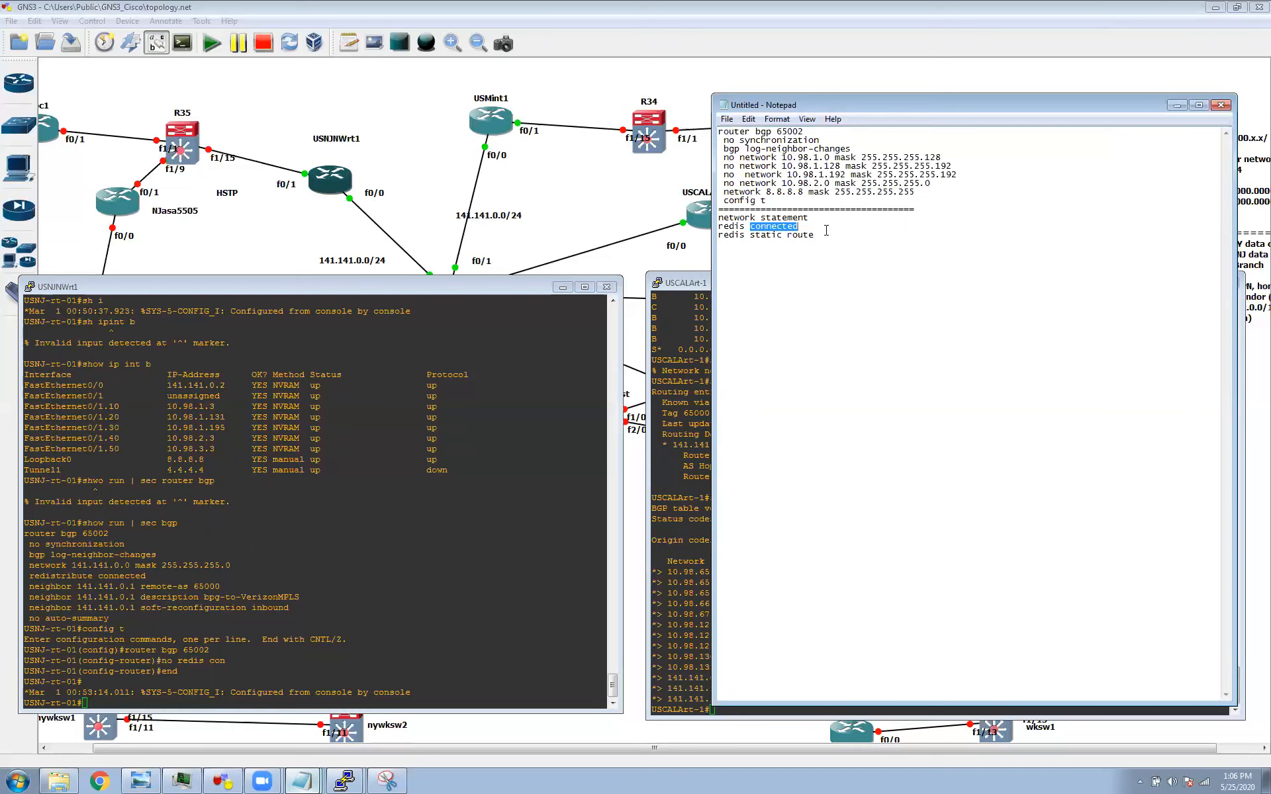
pyautogui.click(765, 251)
pyautogui.moveTo(787, 237); pyautogui.dragTo(724, 236)
pyautogui.click(744, 254)
pyautogui.moveTo(722, 235); pyautogui.dragTo(739, 236)
pyautogui.click(1176, 105)
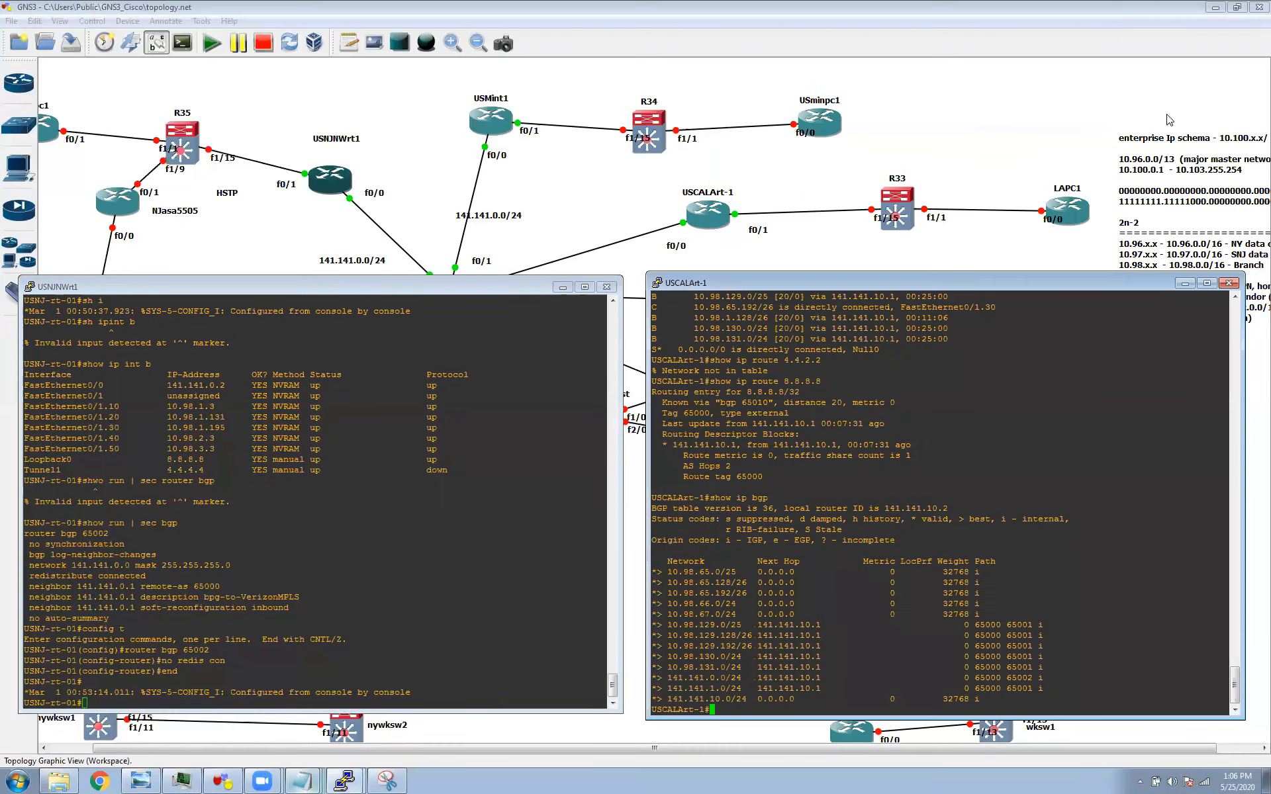
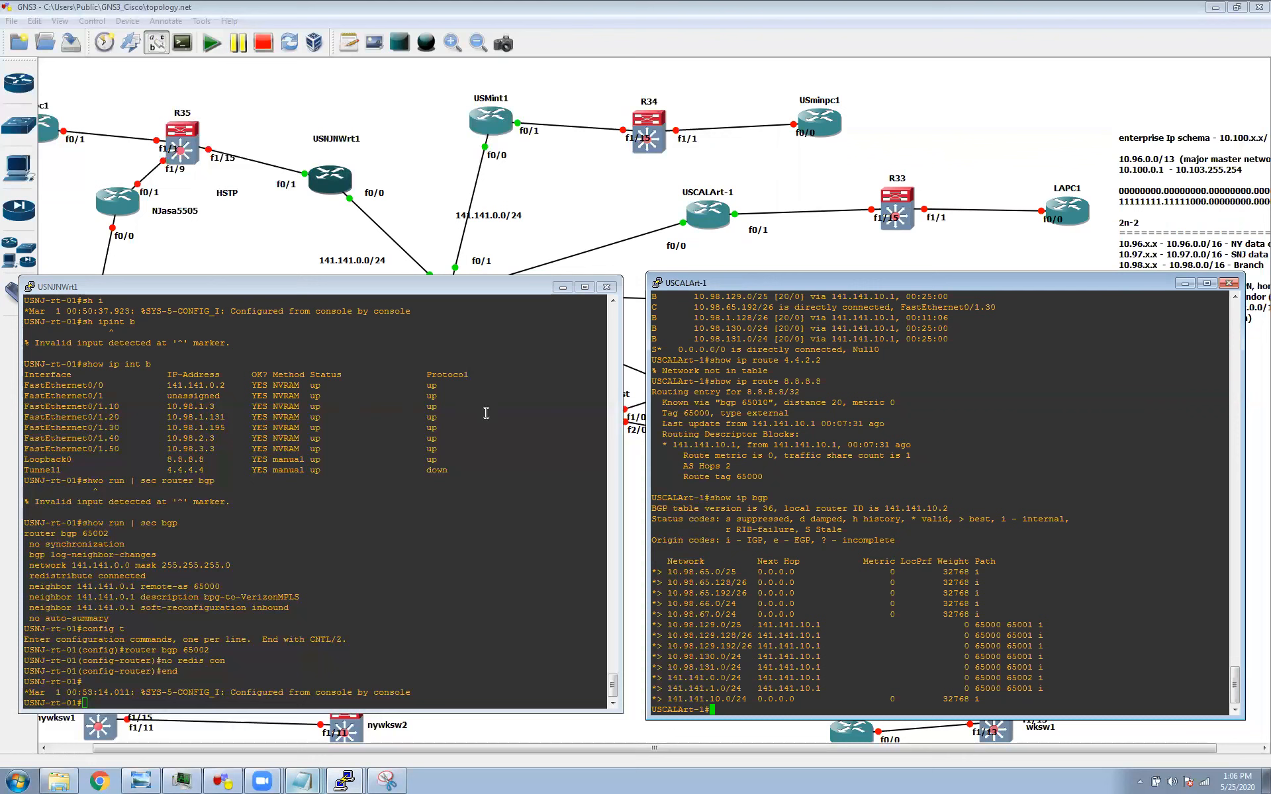
pyautogui.moveTo(303, 779)
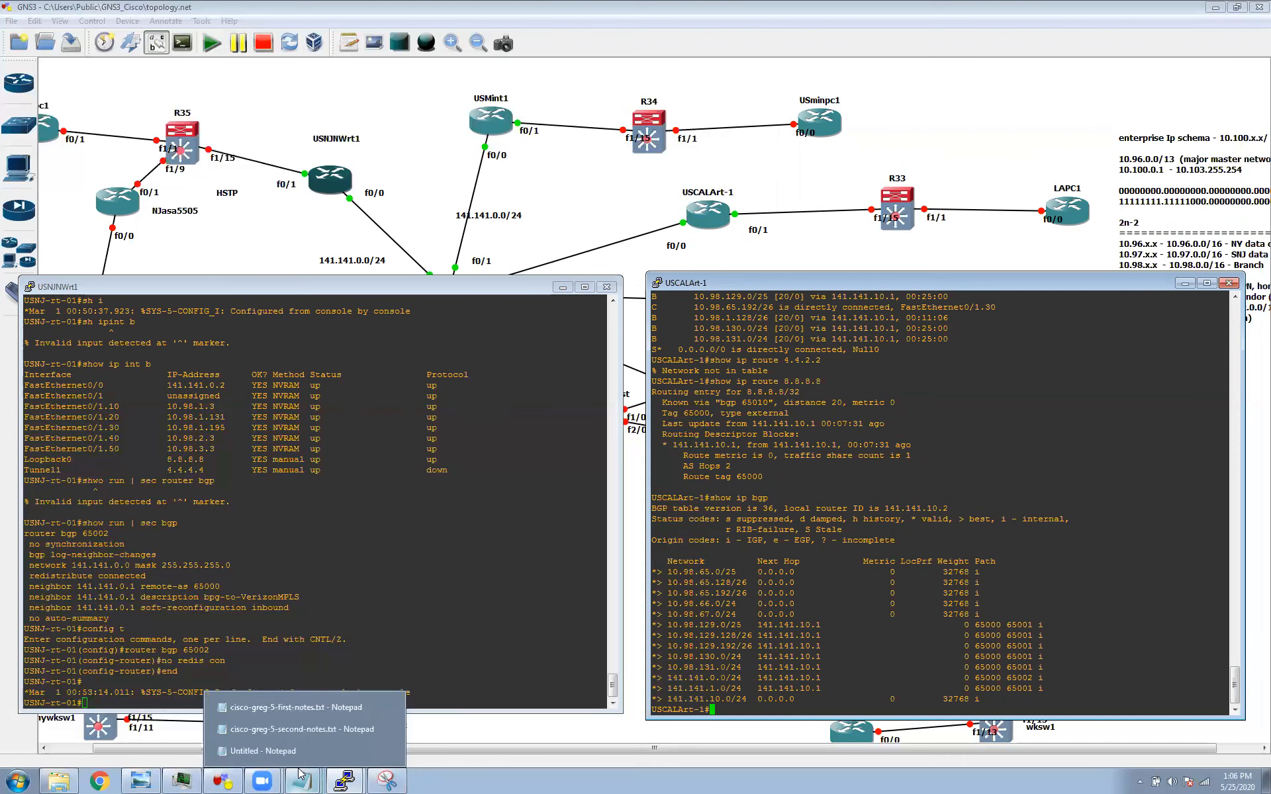
pyautogui.click(301, 753)
pyautogui.click(319, 739)
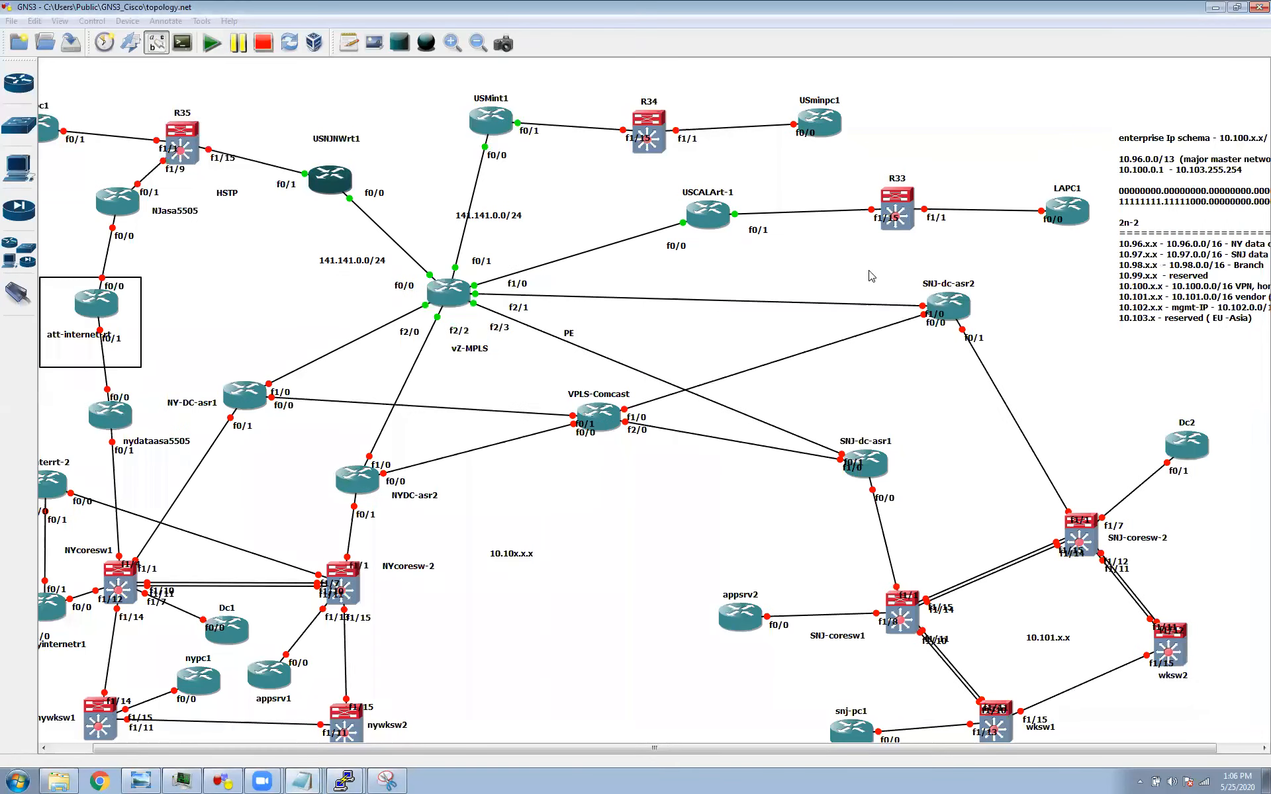
pyautogui.moveTo(316, 779)
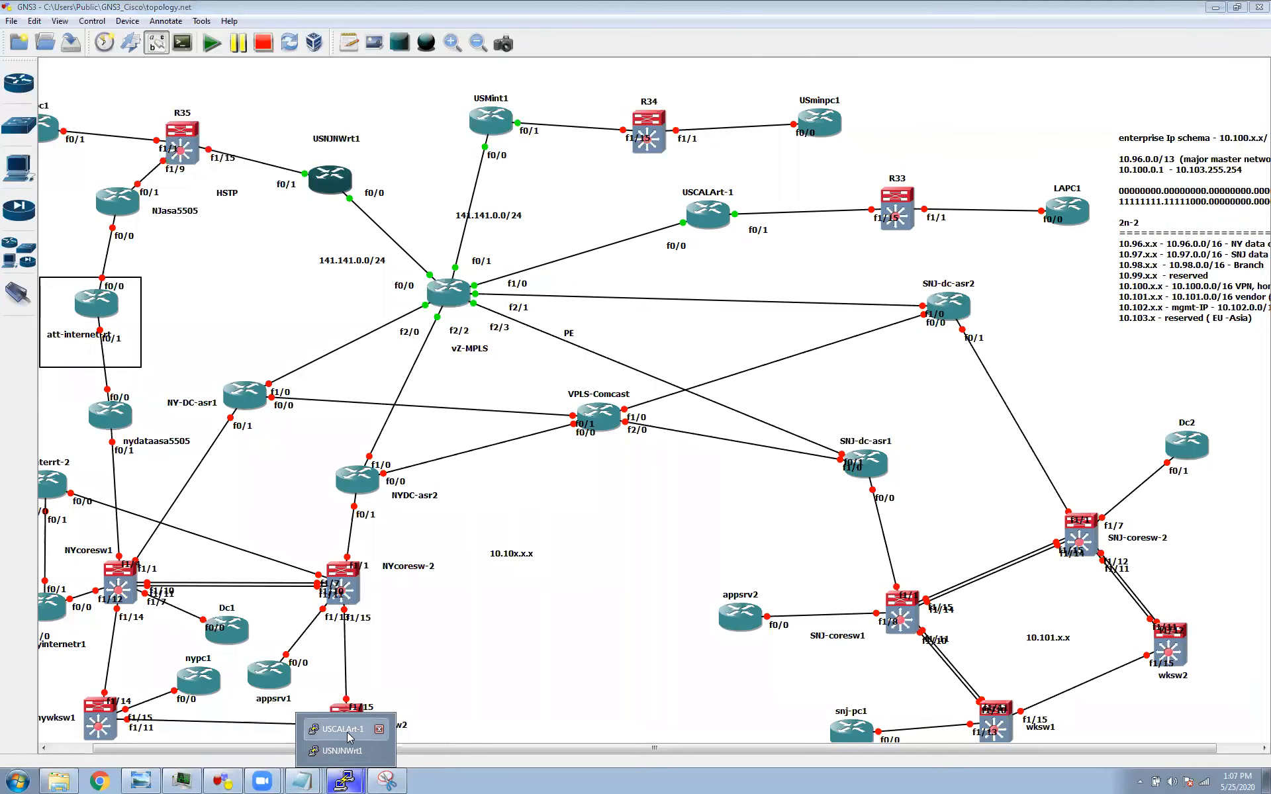
pyautogui.click(349, 730)
pyautogui.moveTo(344, 780)
pyautogui.click(350, 753)
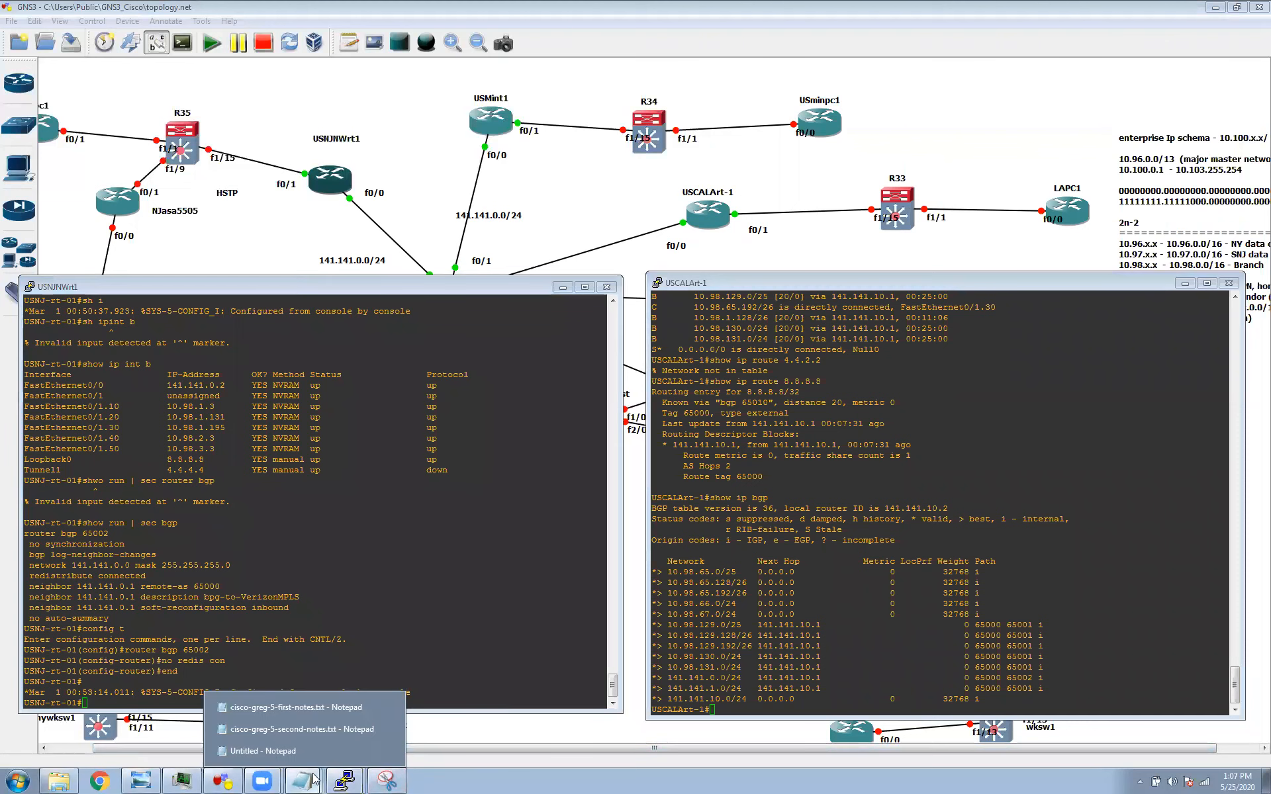
# Reopen the untitled Notepad notes, point out the redis static route line, then return to the router consoles
pyautogui.click(263, 750)
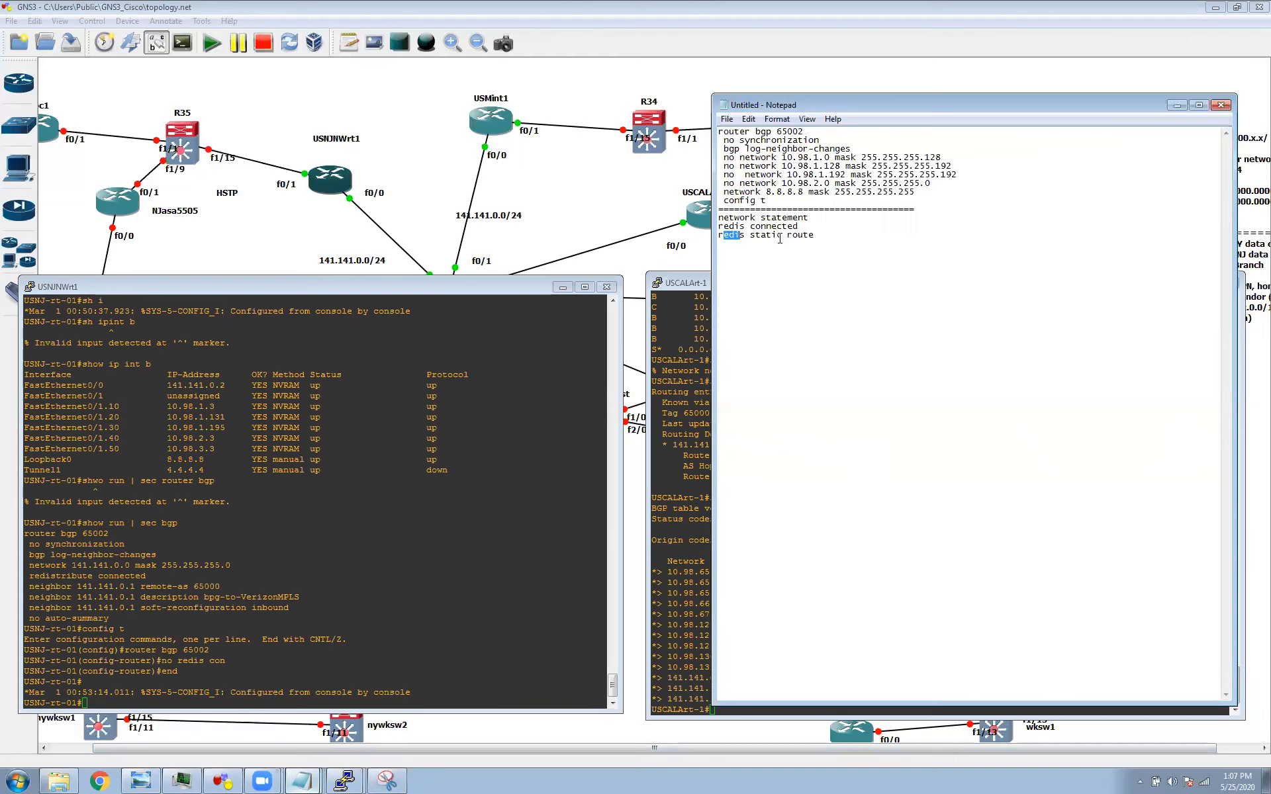
pyautogui.click(749, 241)
pyautogui.moveTo(723, 237); pyautogui.dragTo(819, 237)
pyautogui.click(361, 573)
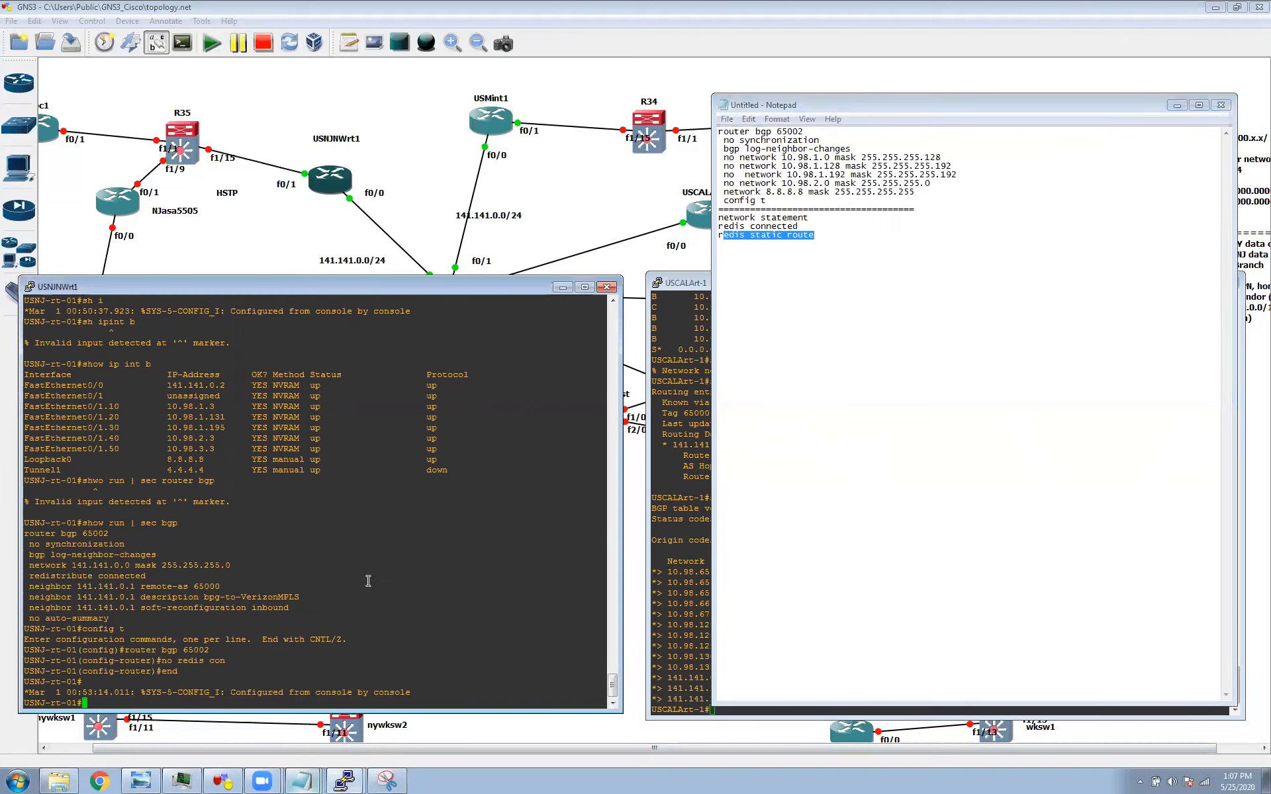
pyautogui.click(1177, 104)
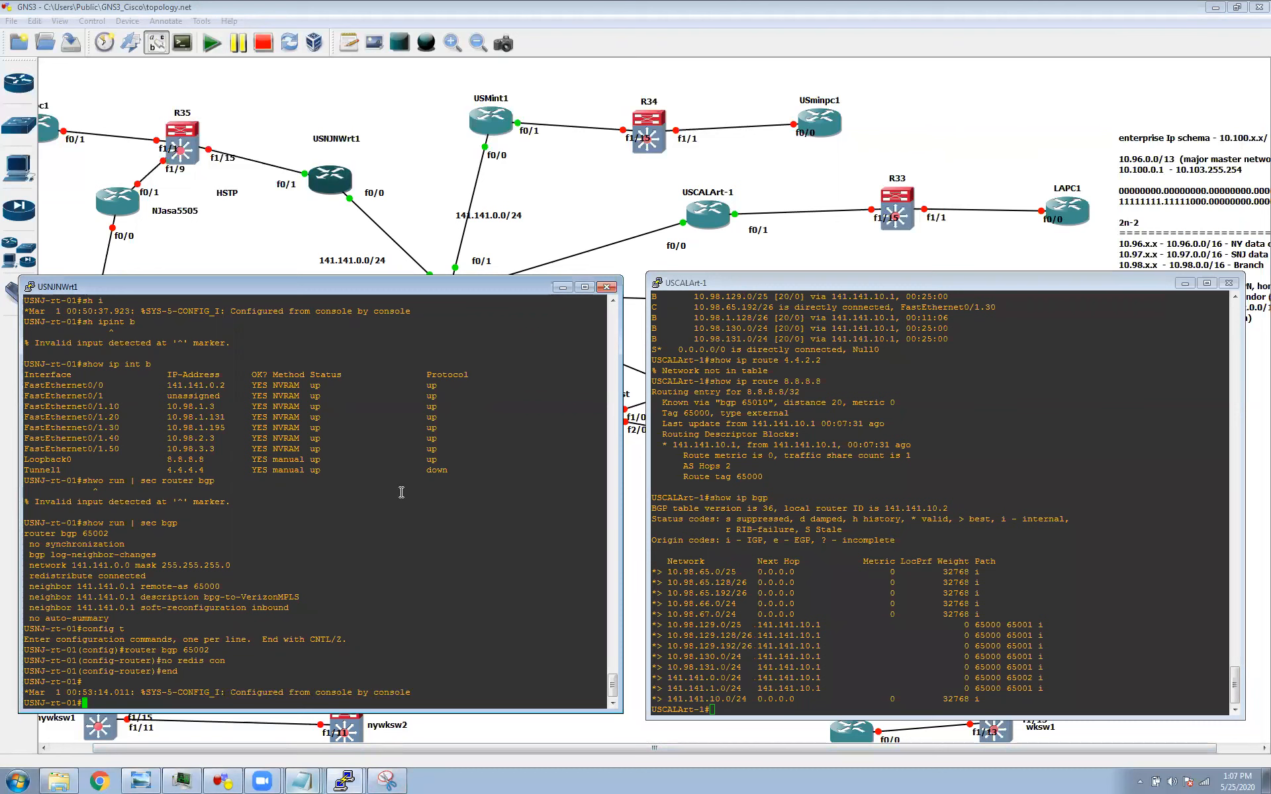
pyautogui.press('Return')
pyautogui.press('Return')
pyautogui.press('Return')
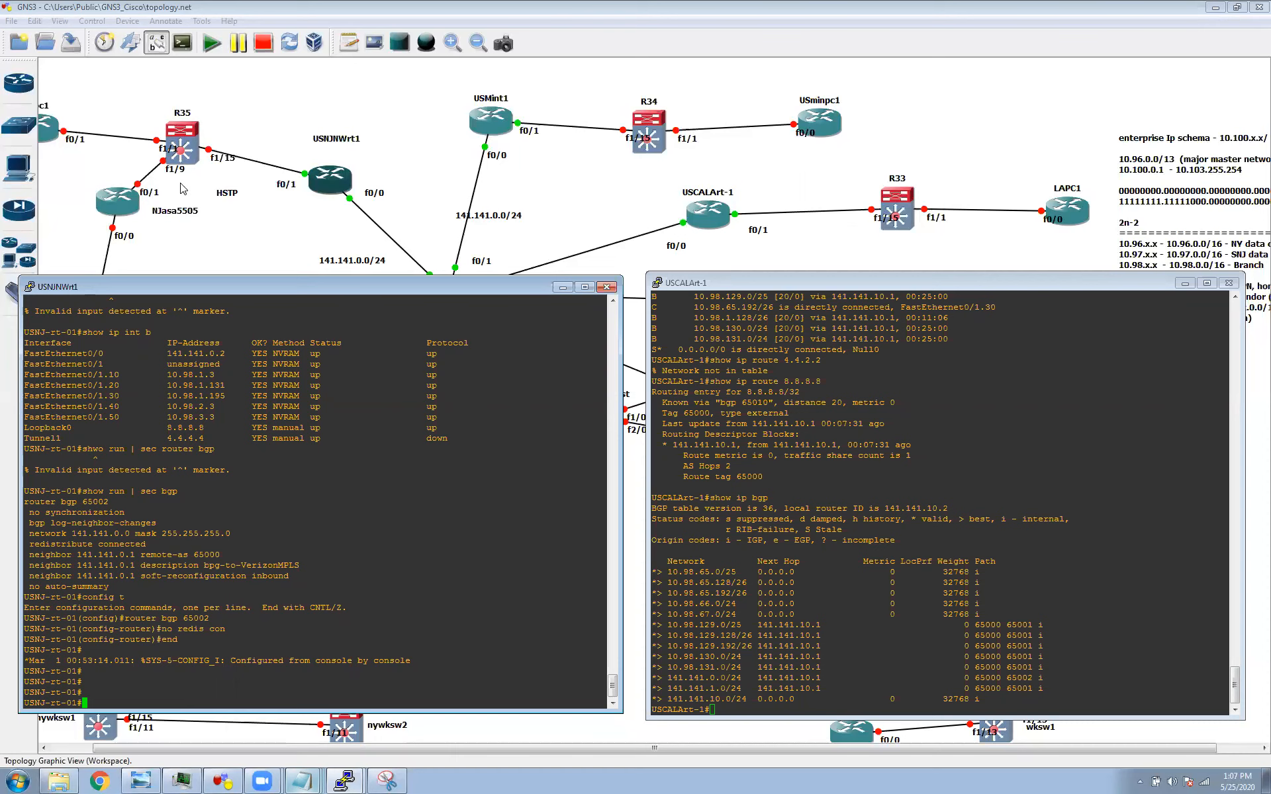
# Start switch R35 in the topology and open its console to the USNJ-sw-01 prompt
pyautogui.rightClick(189, 141)
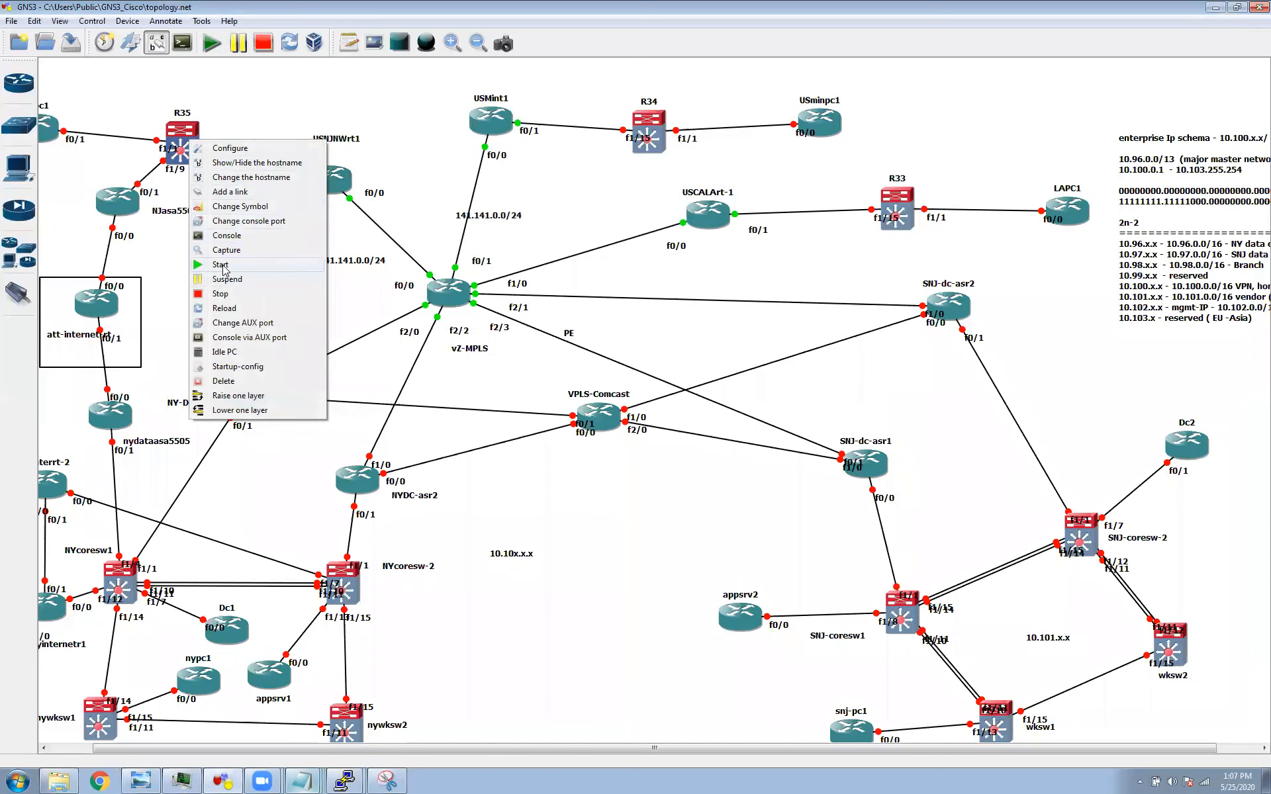
pyautogui.click(222, 266)
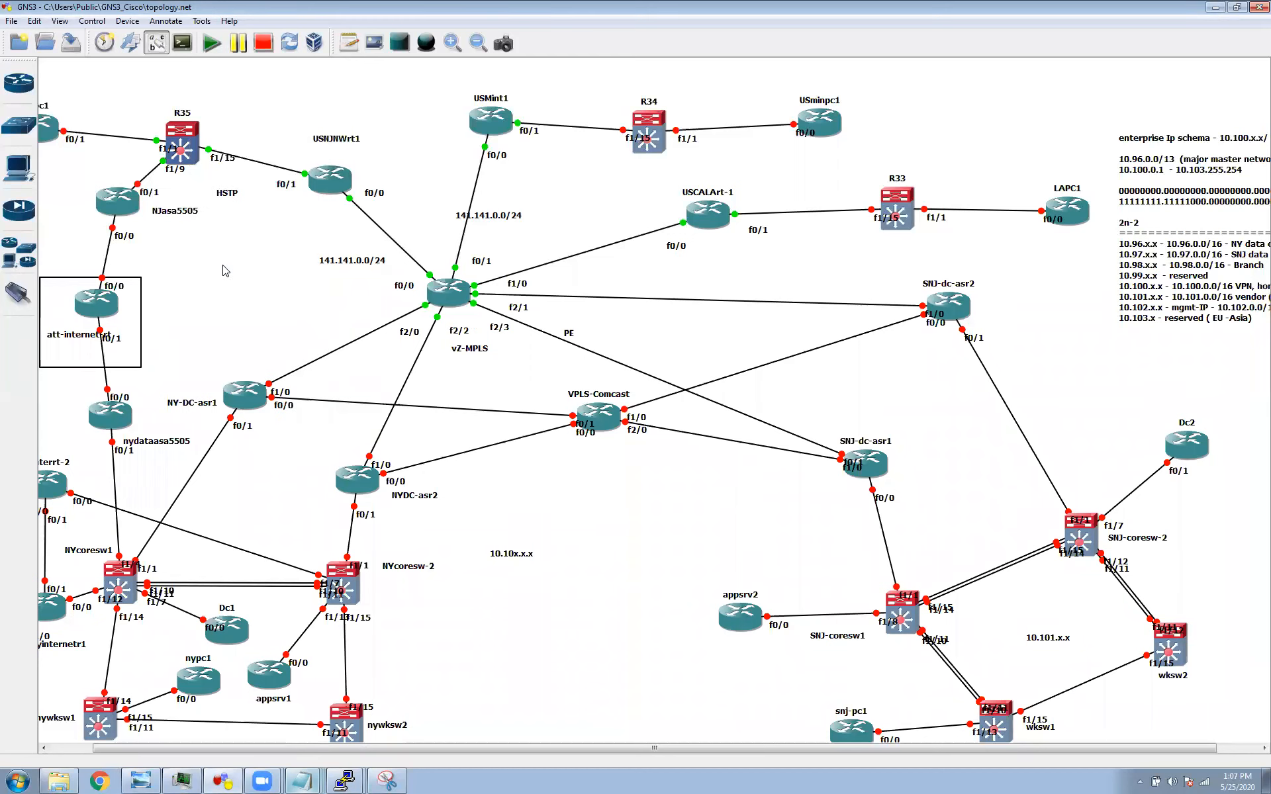
pyautogui.rightClick(187, 151)
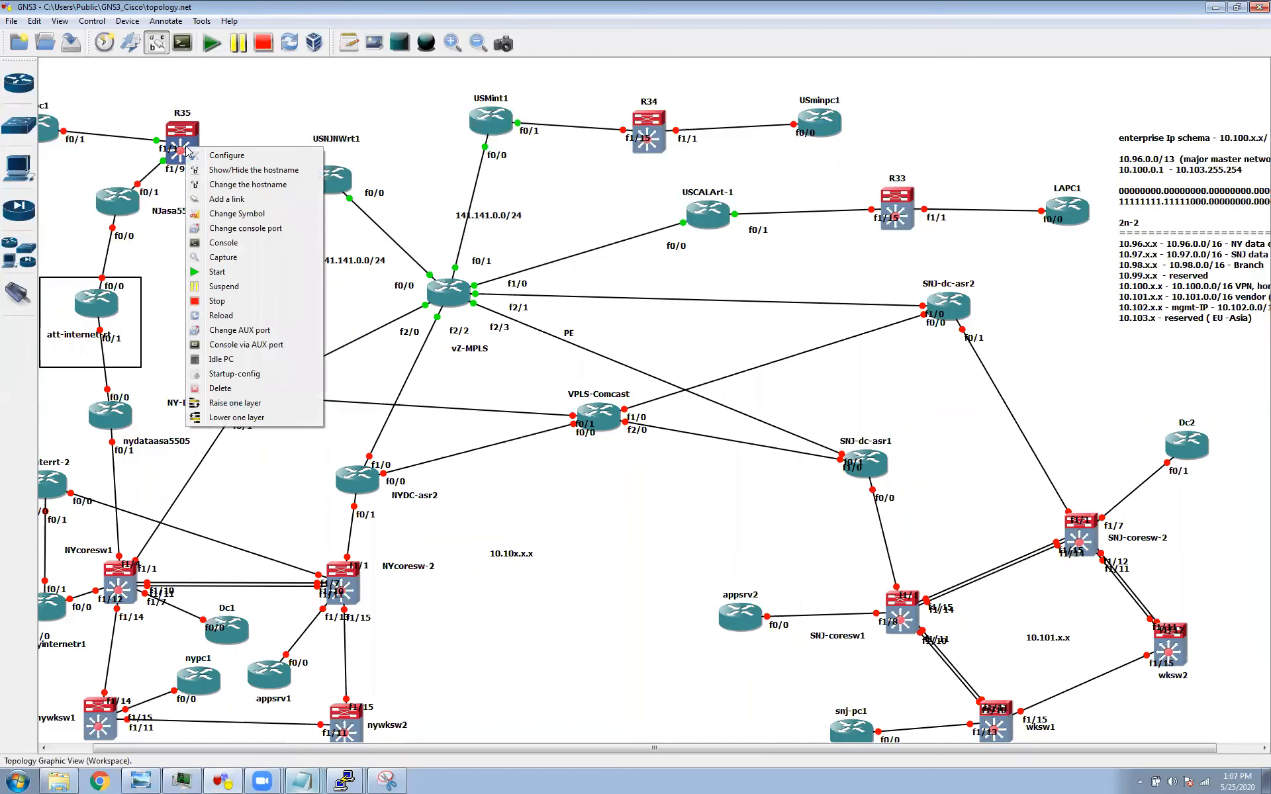
pyautogui.click(224, 243)
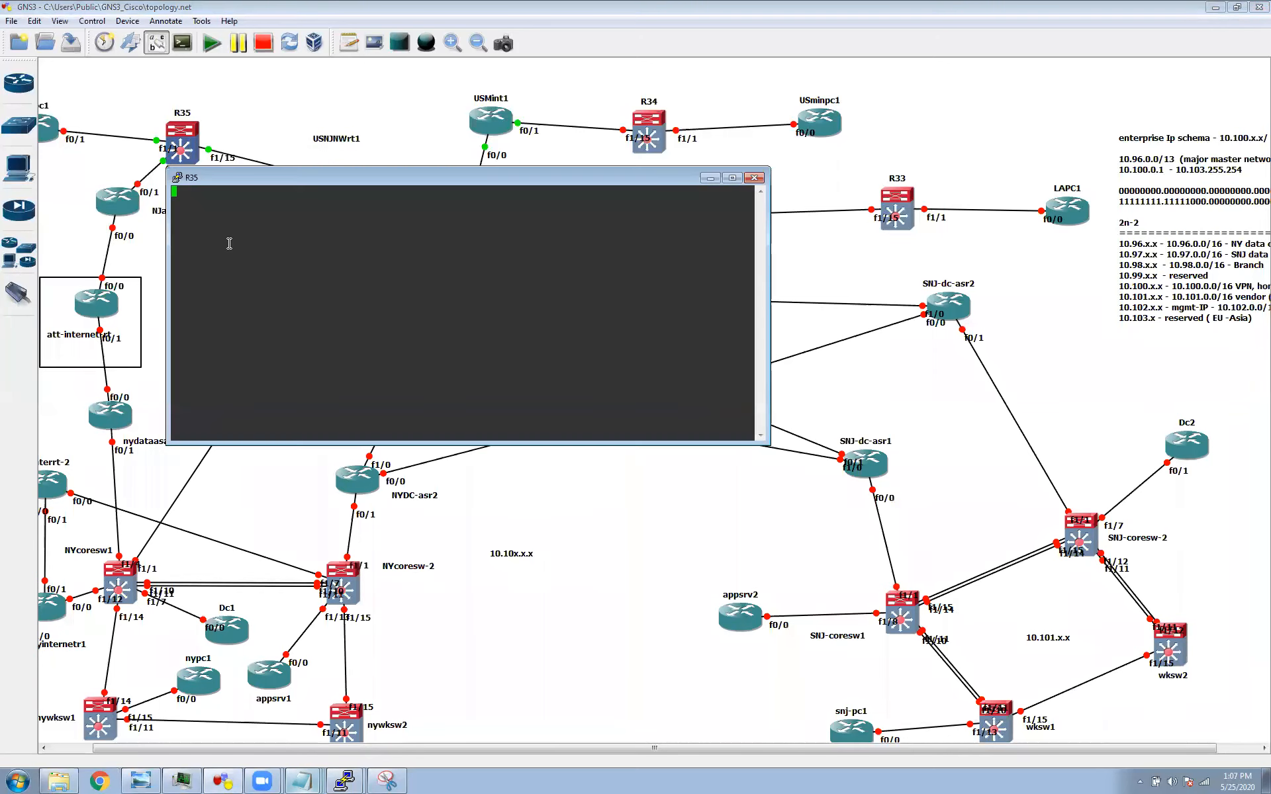
pyautogui.press('Return')
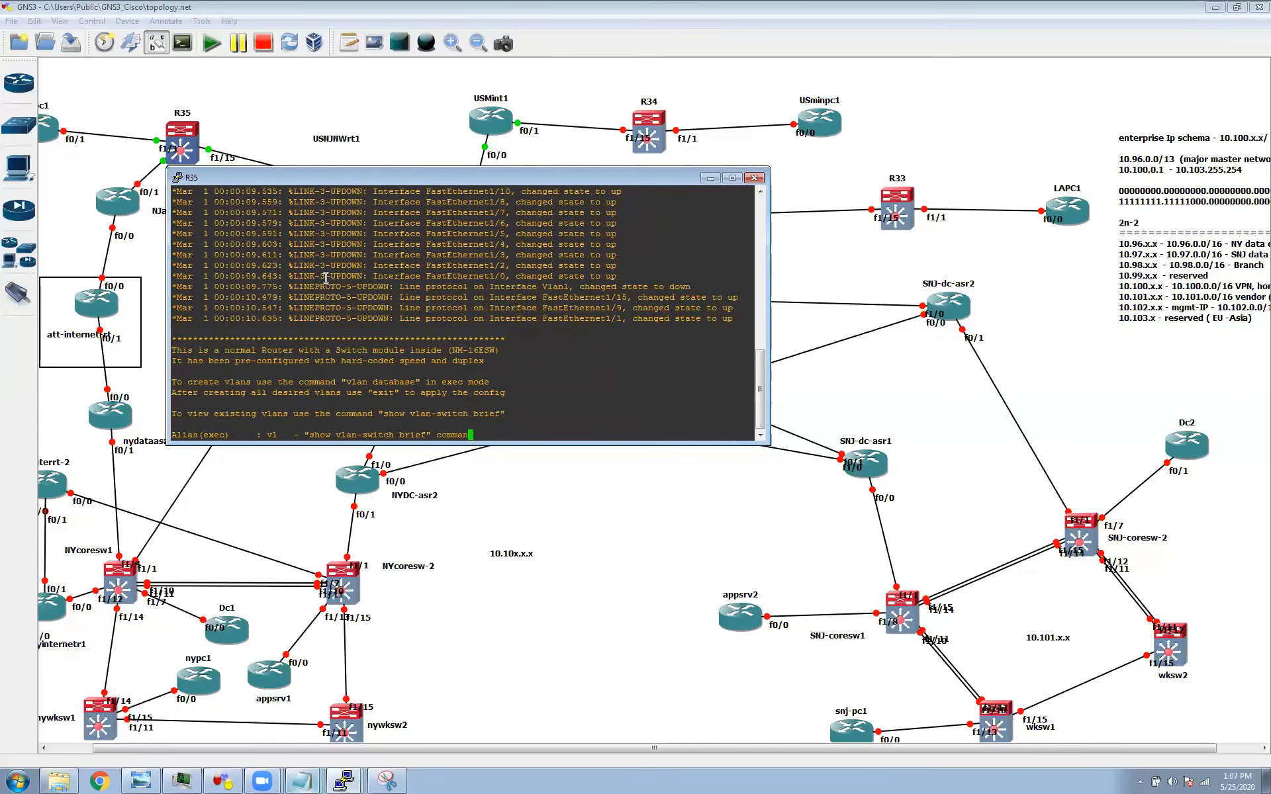
pyautogui.press('Return')
pyautogui.press('Return')
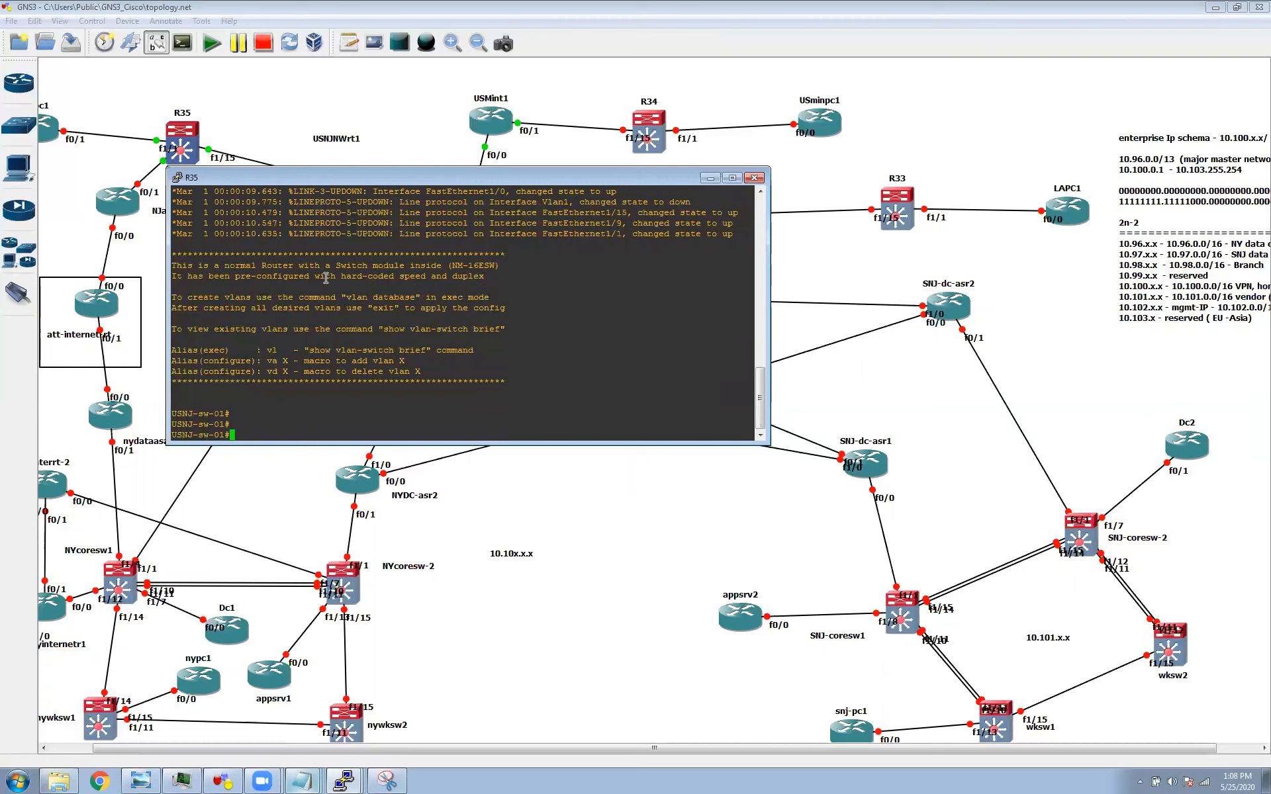
# Show the brief IP interface list on USNJ-sw-01 and page through to the VLAN interfaces
pyautogui.write('show ip ')
pyautogui.write('nt b')
pyautogui.press('Left')
pyautogui.press('Left')
pyautogui.press('Left')
pyautogui.press('Left')
pyautogui.write('i')
pyautogui.press('Right')
pyautogui.press('Right')
pyautogui.press('Right')
pyautogui.press('Right')
pyautogui.press('Return')
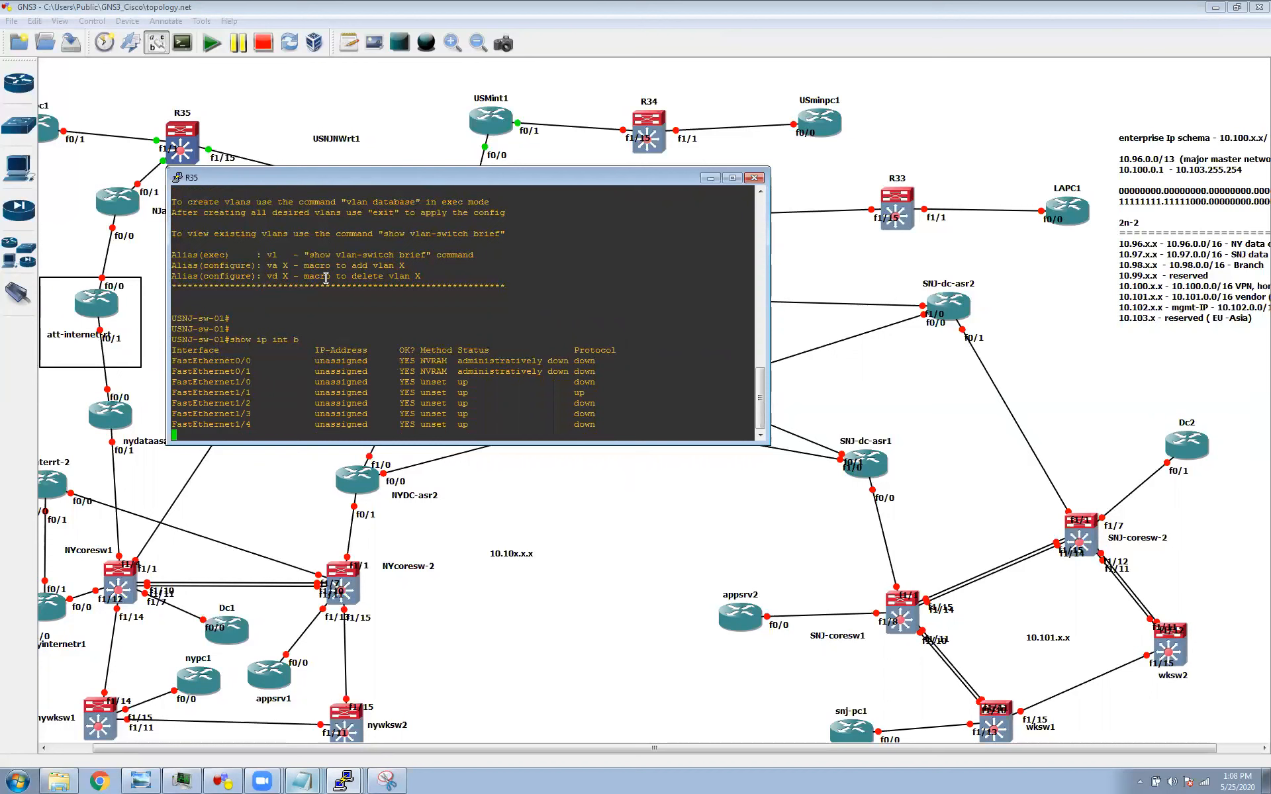
pyautogui.press('space')
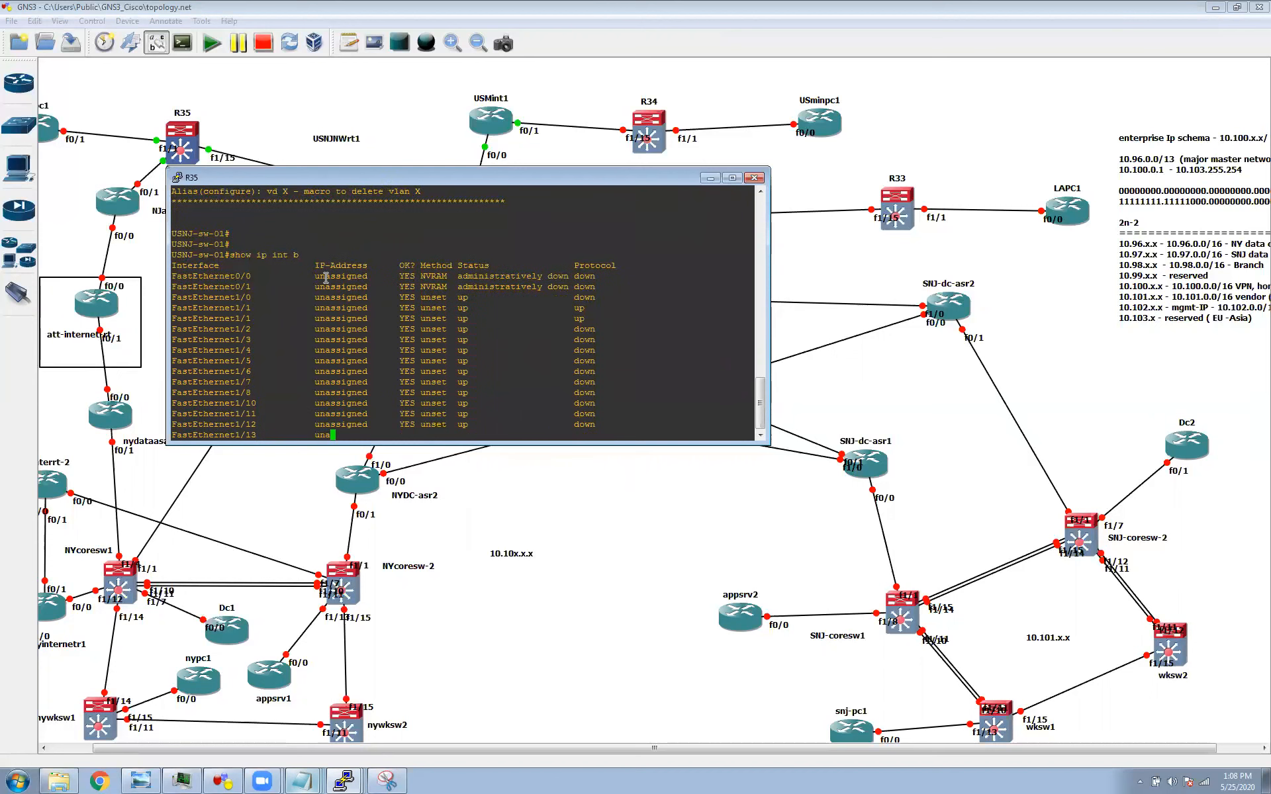
pyautogui.press('space')
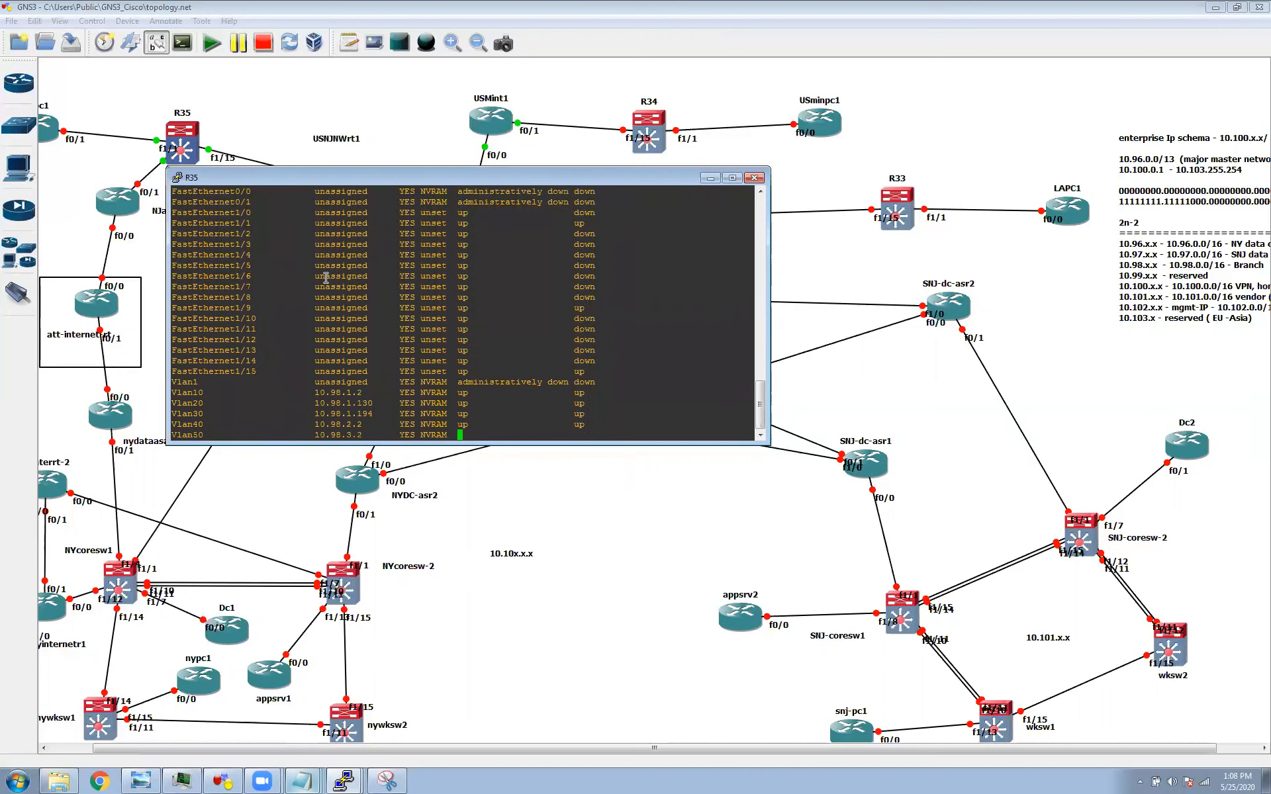
pyautogui.write('config t')
pyautogui.press('BackSpace')
pyautogui.press('BackSpace')
pyautogui.press('BackSpace')
pyautogui.press('BackSpace')
pyautogui.press('BackSpace')
pyautogui.press('BackSpace')
pyautogui.press('BackSpace')
pyautogui.press('BackSpace')
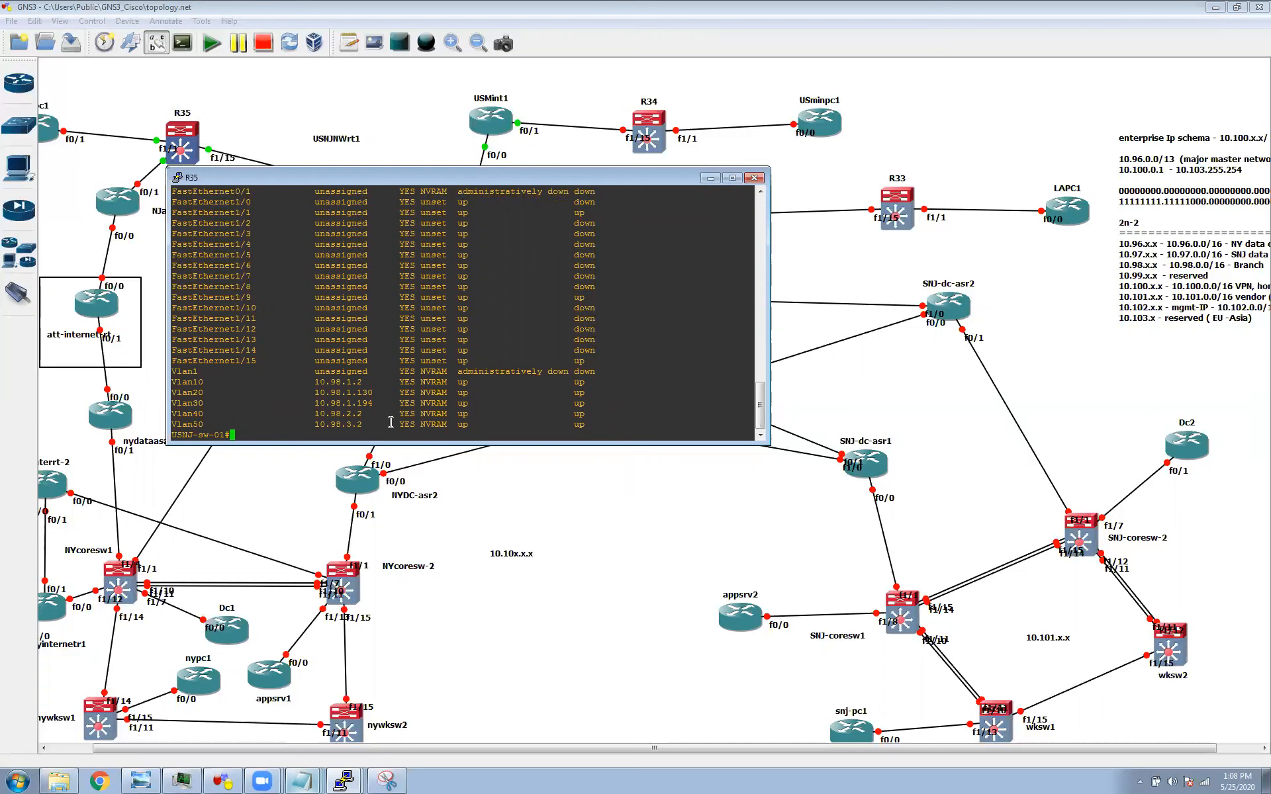
# Switch to the USNJNWrt1 console and ping 192.168.3.2 three times
pyautogui.moveTo(342, 779)
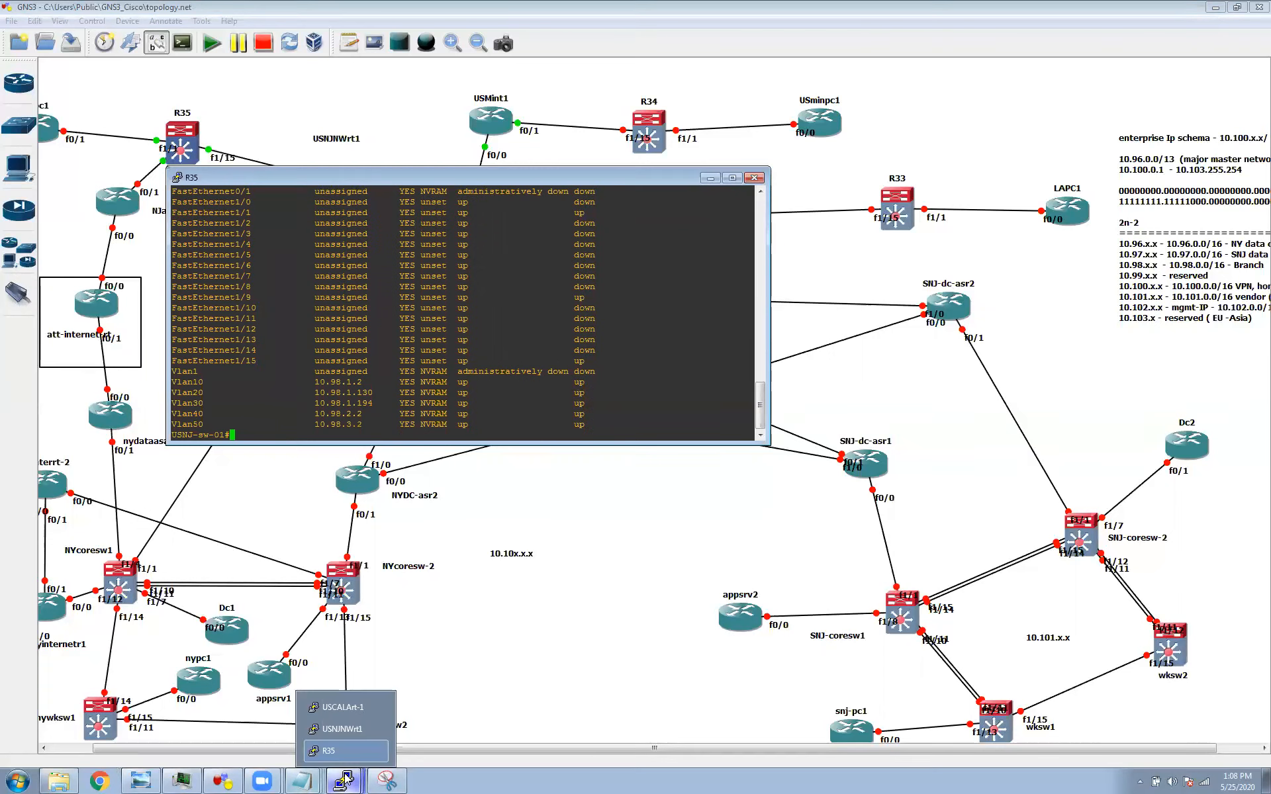
pyautogui.click(338, 731)
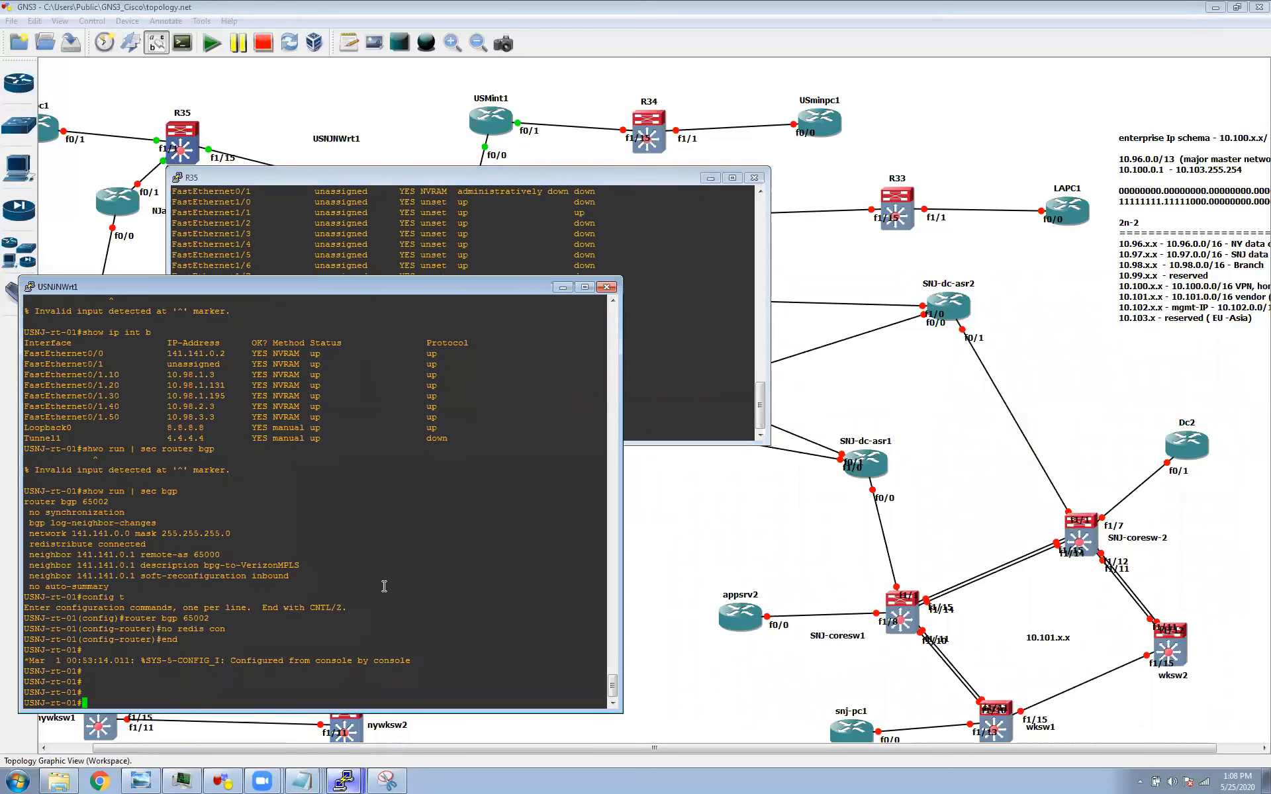
pyautogui.write('ping 192.168.')
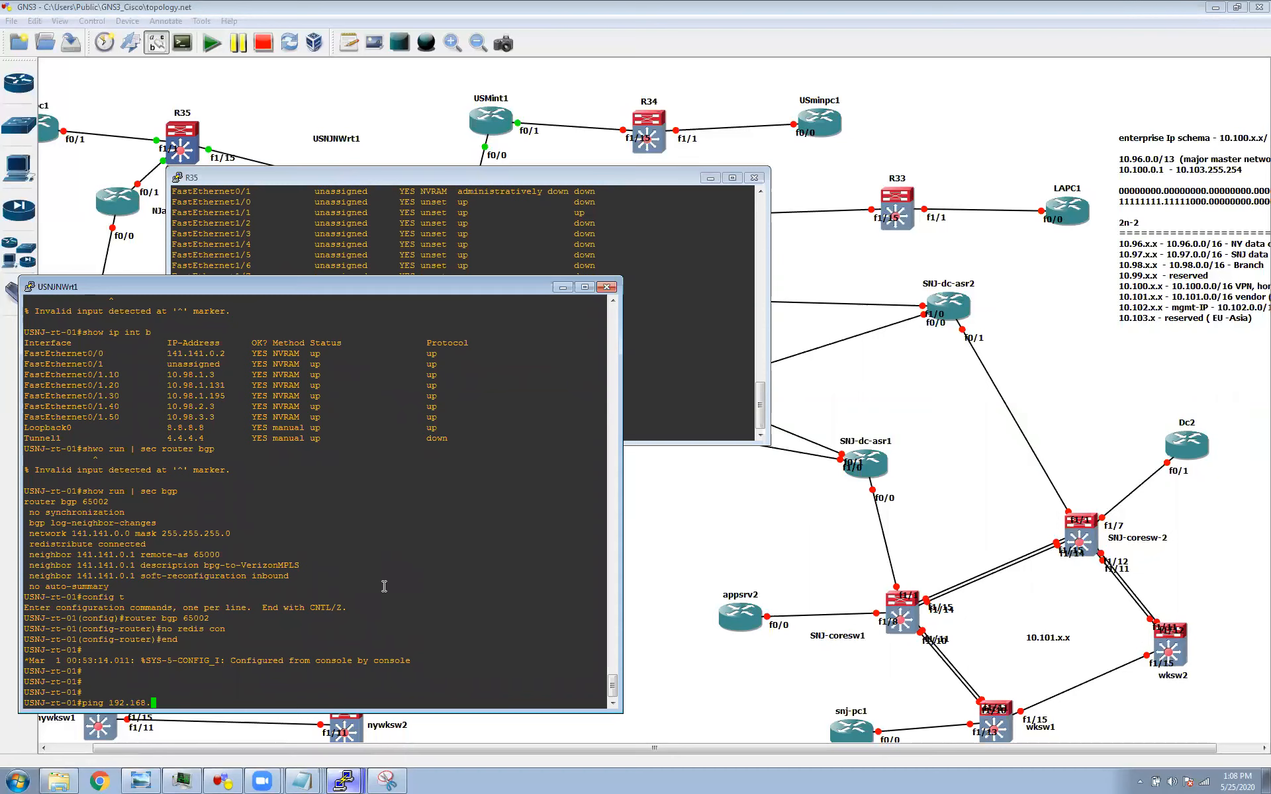
pyautogui.write('3.2')
pyautogui.press('Return')
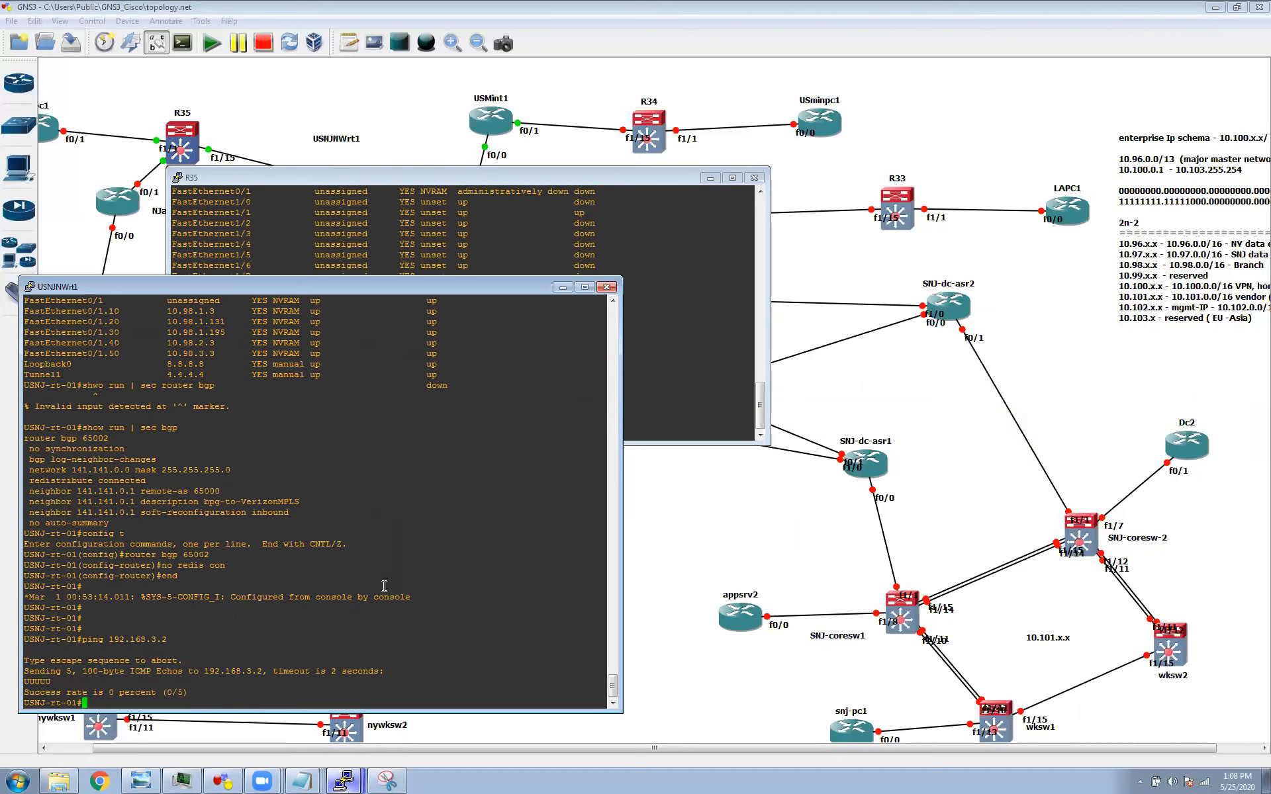
pyautogui.press('Up')
pyautogui.press('Return')
pyautogui.press('Up')
pyautogui.press('Return')
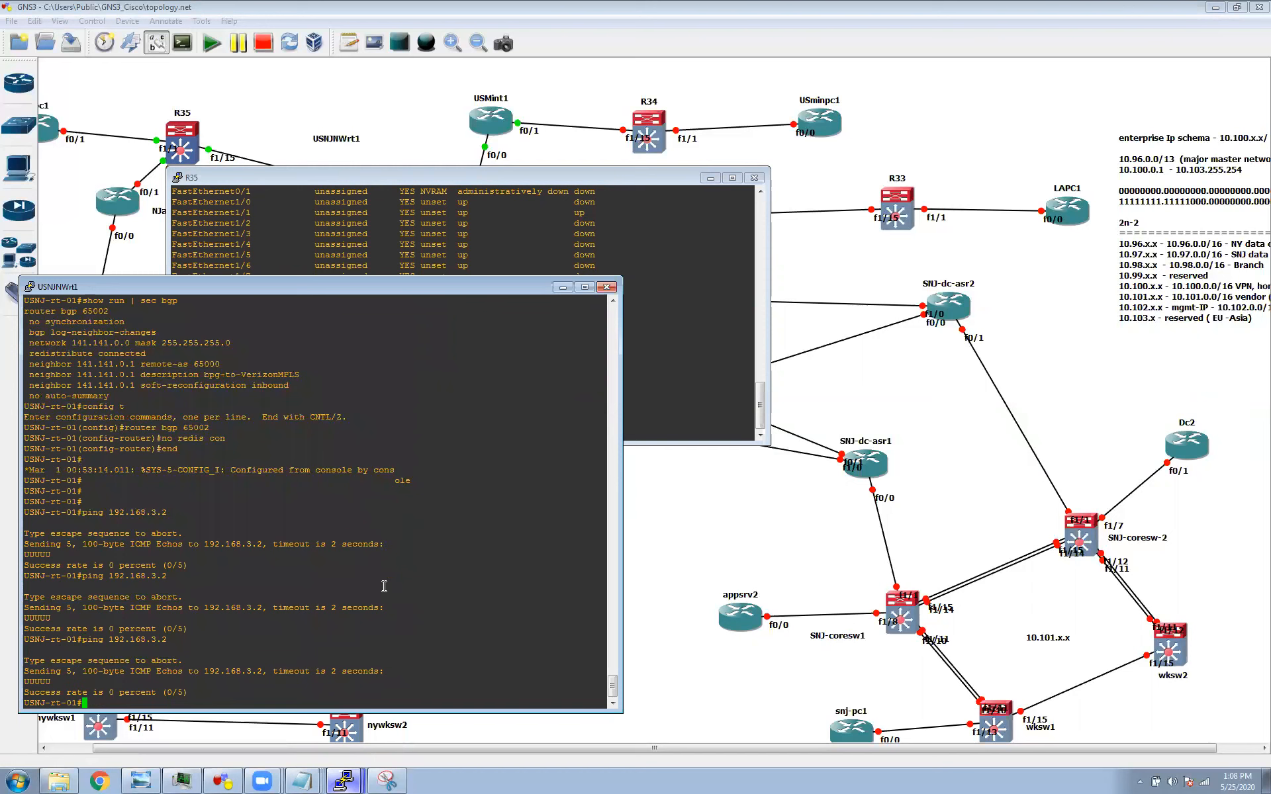
# Show the brief IP interface list on USNJ-rt-01
pyautogui.write('sh ipint b')
pyautogui.press('Return')
pyautogui.write('show ip int b')
pyautogui.press('Return')
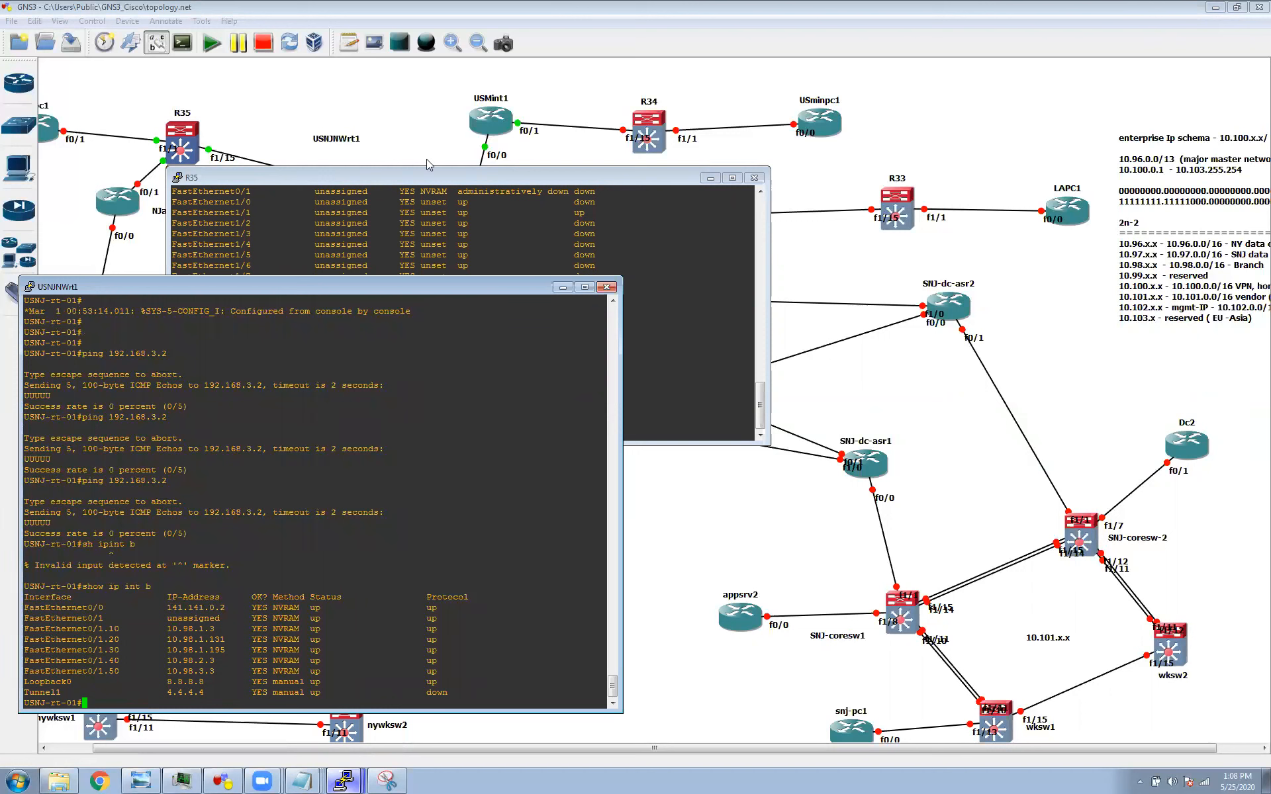
# Return to the R35 console and show the trunk interfaces on USNJ-sw-01
pyautogui.click(265, 189)
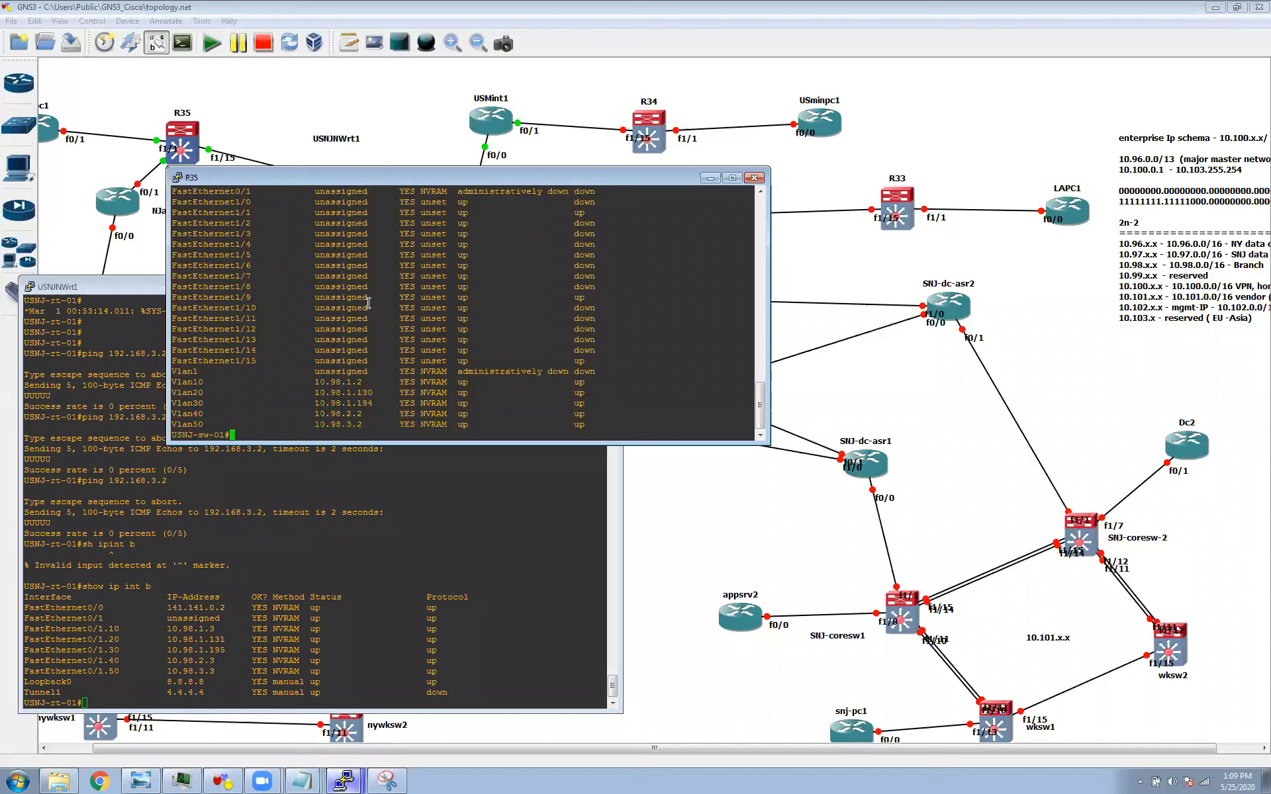
pyautogui.write('sh int trunk')
pyautogui.press('Return')
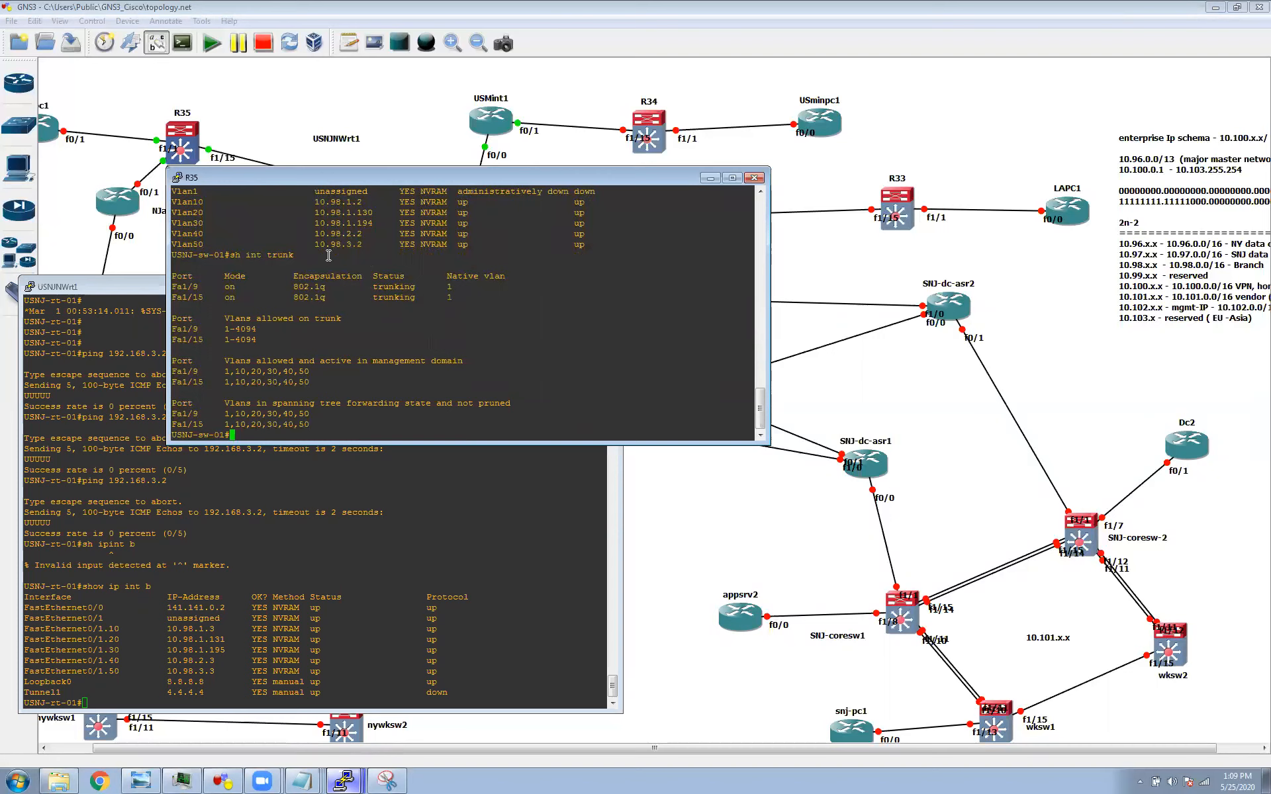
# Highlight the Vlan50 IP address and show the IP routes on USNJ-sw-01
pyautogui.moveTo(315, 244); pyautogui.dragTo(383, 246)
pyautogui.write('sho')
pyautogui.press('BackSpace')
pyautogui.press('BackSpace')
pyautogui.write('w')
pyautogui.press('BackSpace')
pyautogui.write('ow ip route')
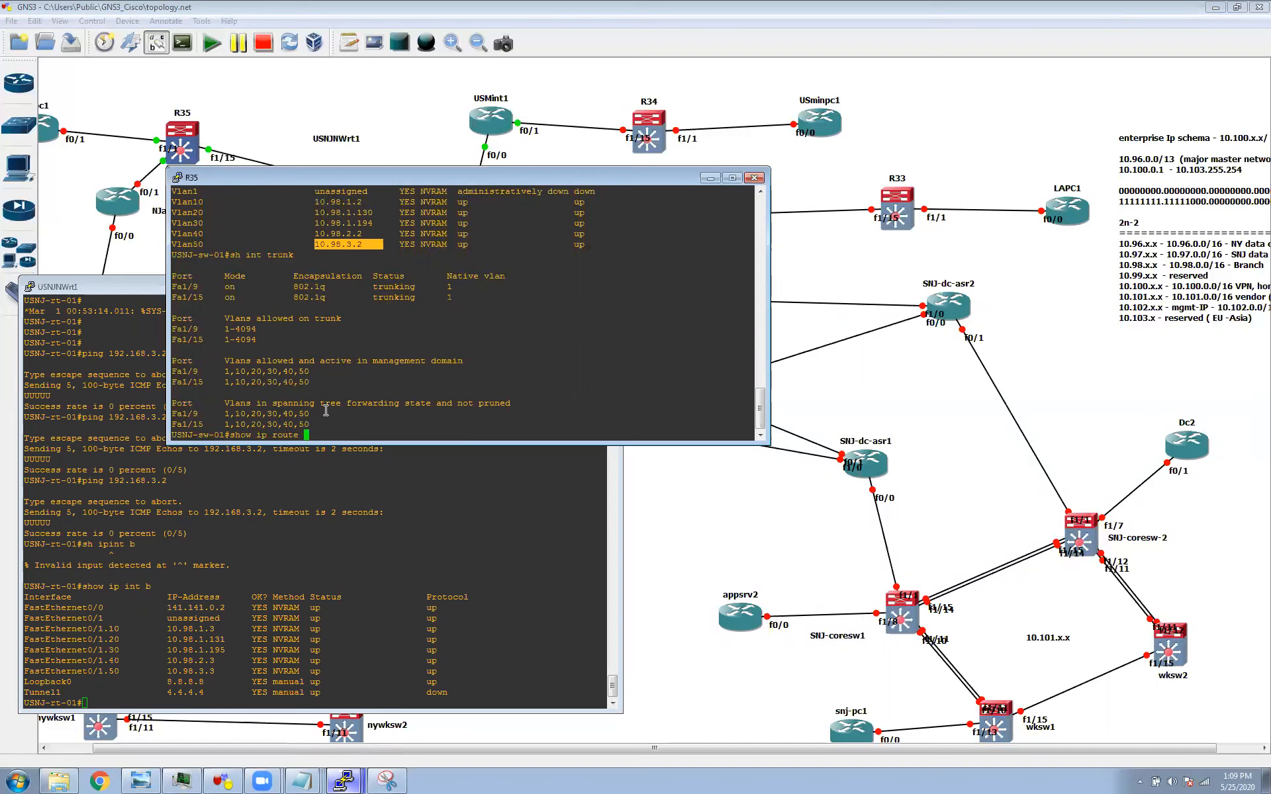
pyautogui.press('Return')
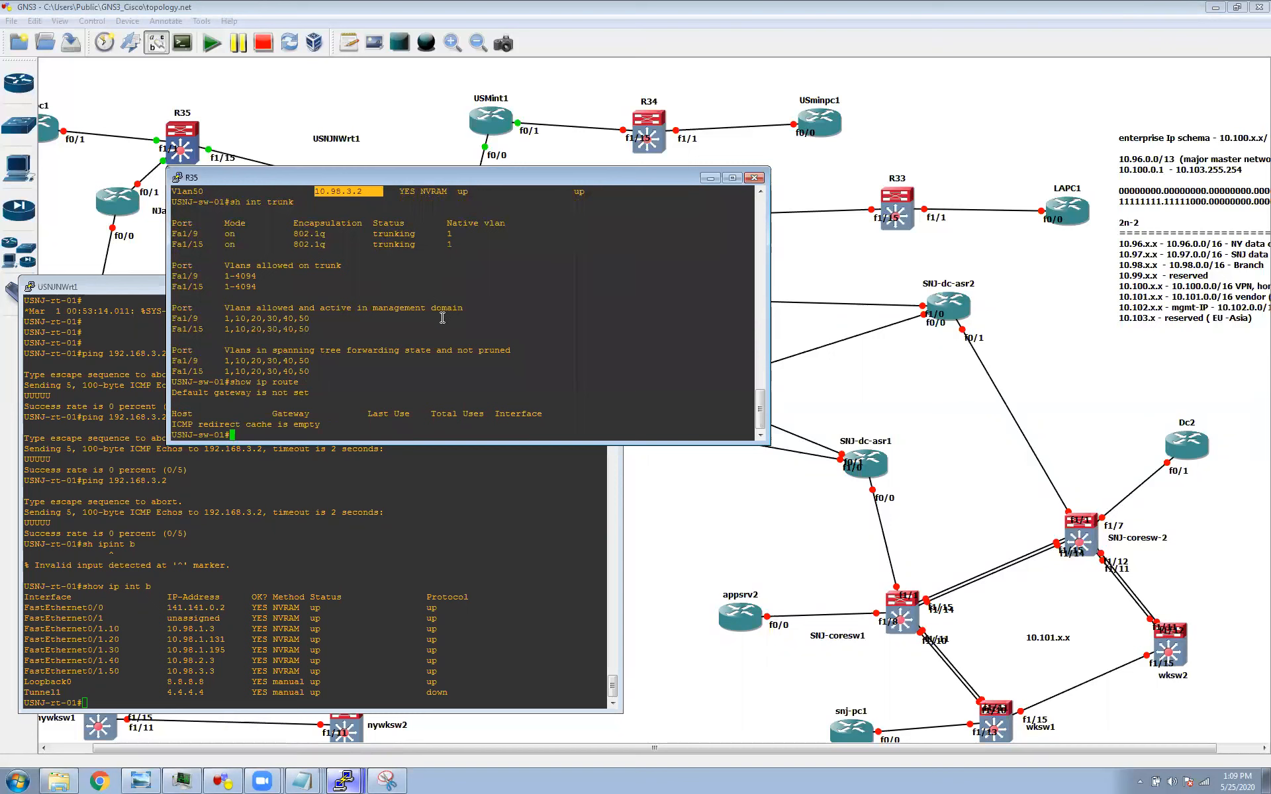
# Move the R35 console off the USNJNWrt1 router icon and set USNJ-sw-01's default gateway to 192.168.3.3 in global configuration mode
pyautogui.moveTo(499, 176); pyautogui.dragTo(613, 250)
pyautogui.write('ocn')
pyautogui.press('BackSpace')
pyautogui.press('BackSpace')
pyautogui.press('BackSpace')
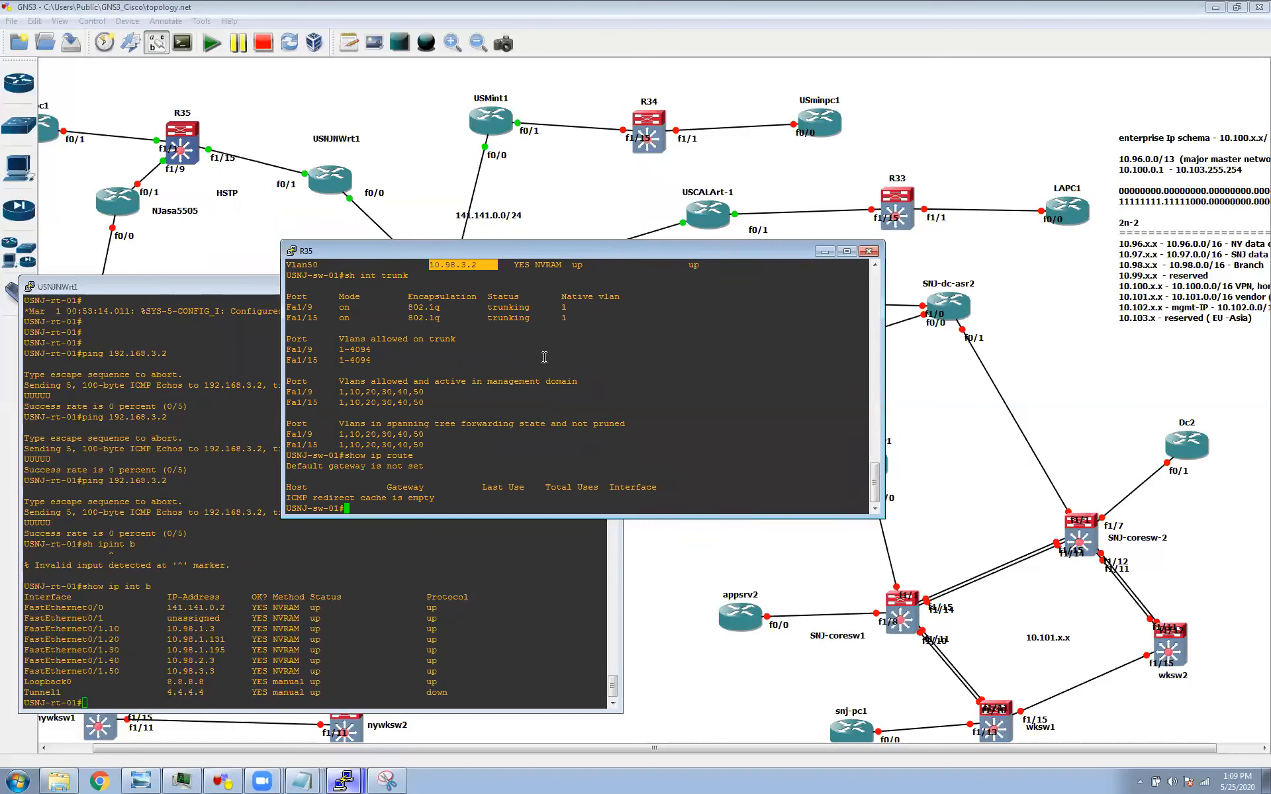
pyautogui.write('config t')
pyautogui.press('Return')
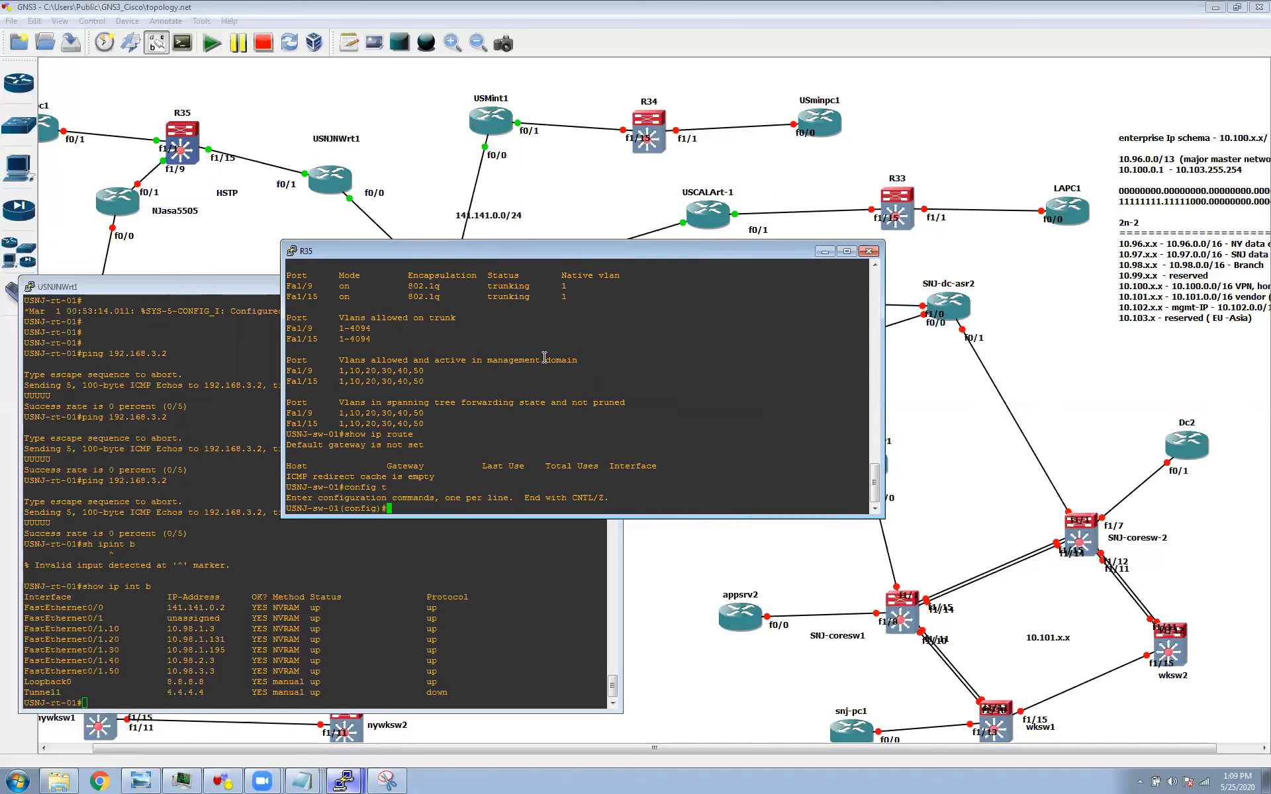
pyautogui.write('ip def')
pyautogui.press('Tab')
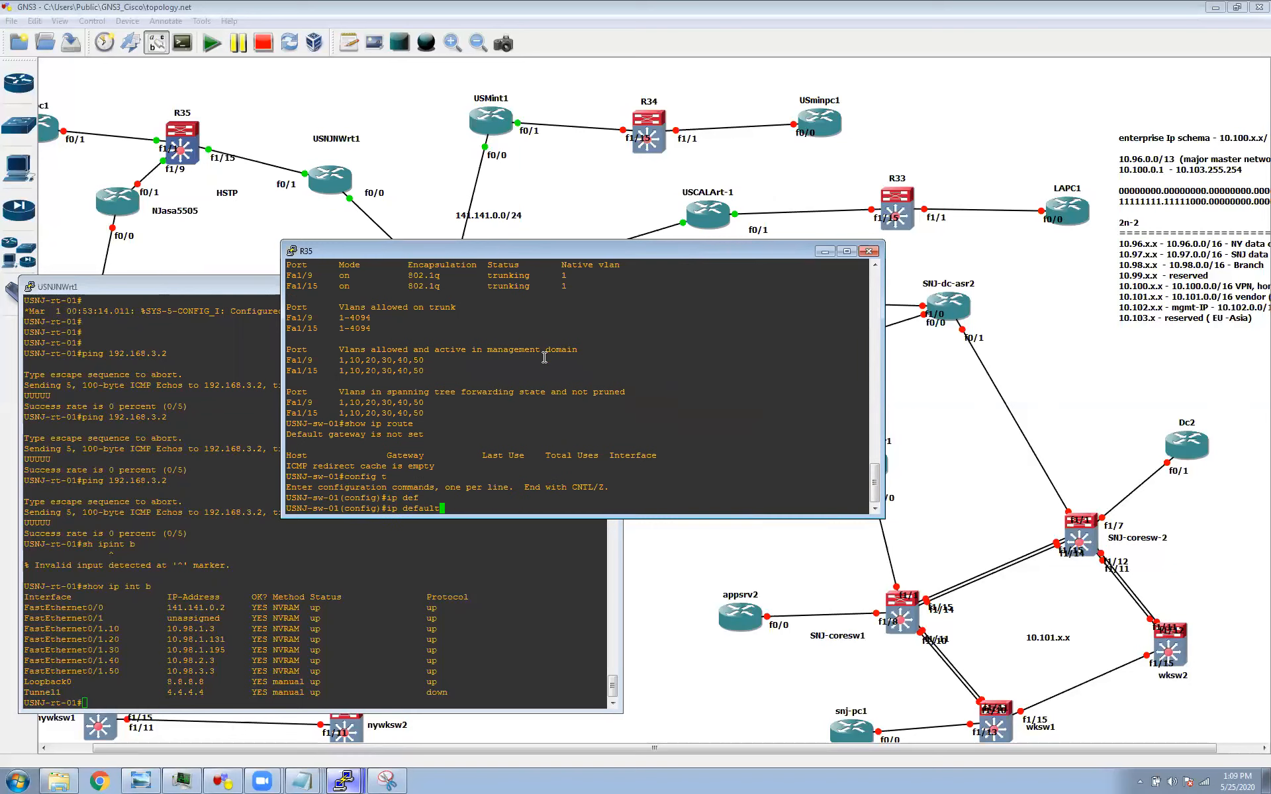
pyautogui.write('r')
pyautogui.press('Tab')
pyautogui.press('BackSpace')
pyautogui.write('g')
pyautogui.press('Tab')
pyautogui.write('192.168.3.')
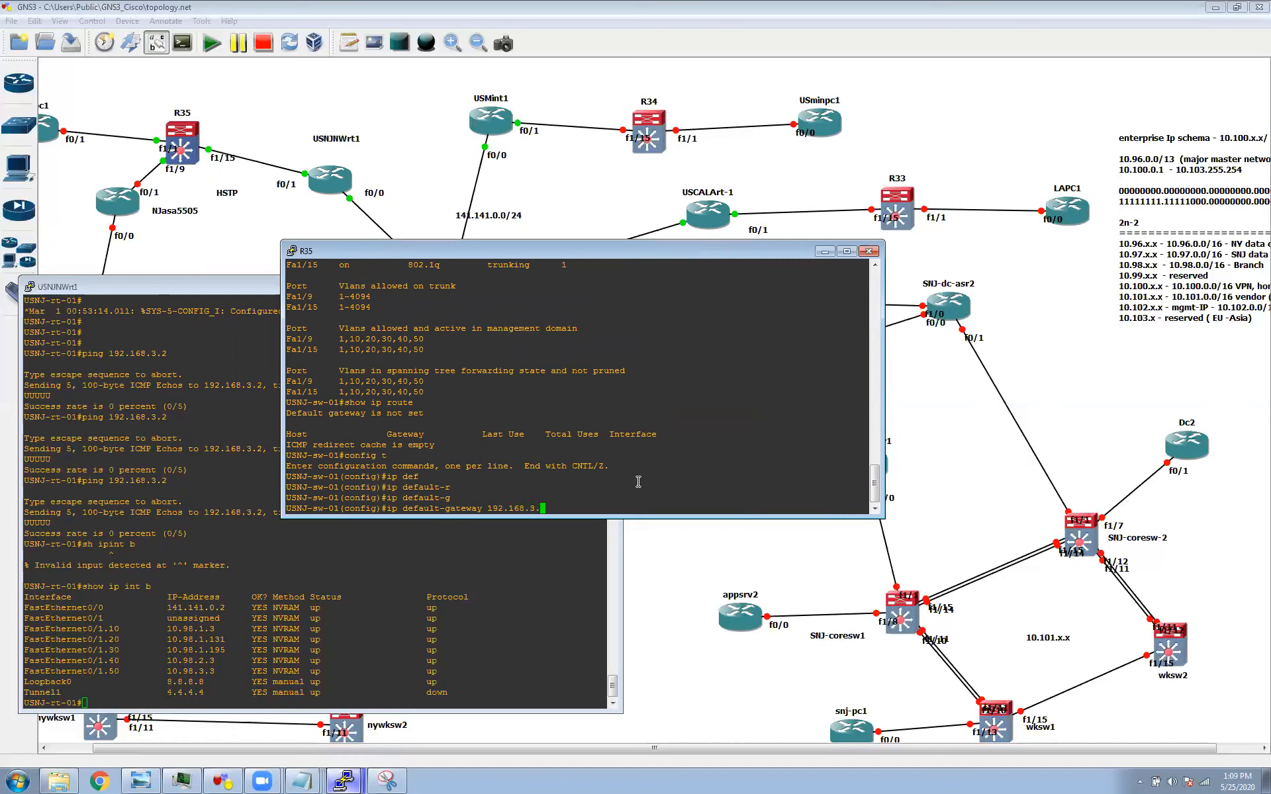
pyautogui.write('3')
pyautogui.press('Return')
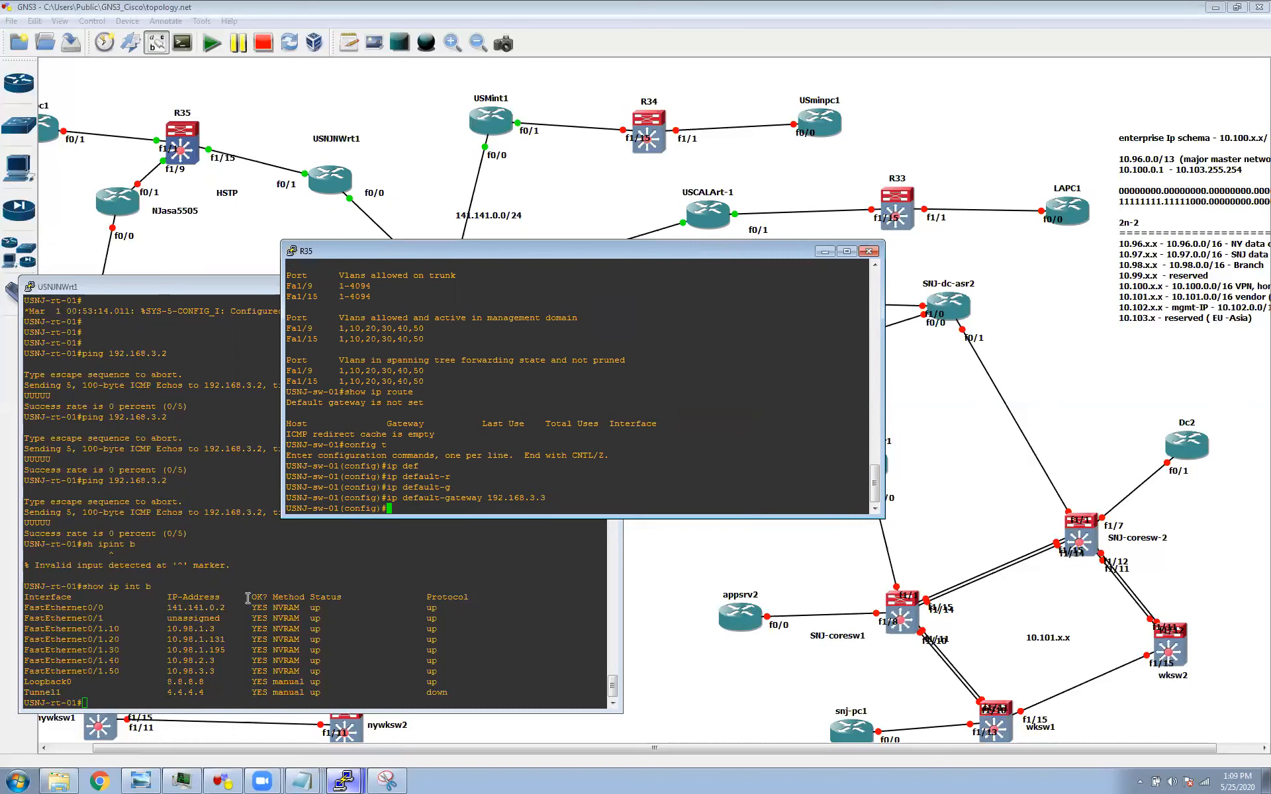
# On USNJ-rt-01, show the brief IP interface list again and ping 192.168.3.2 twice
pyautogui.click(237, 624)
pyautogui.press('Up')
pyautogui.press('Return')
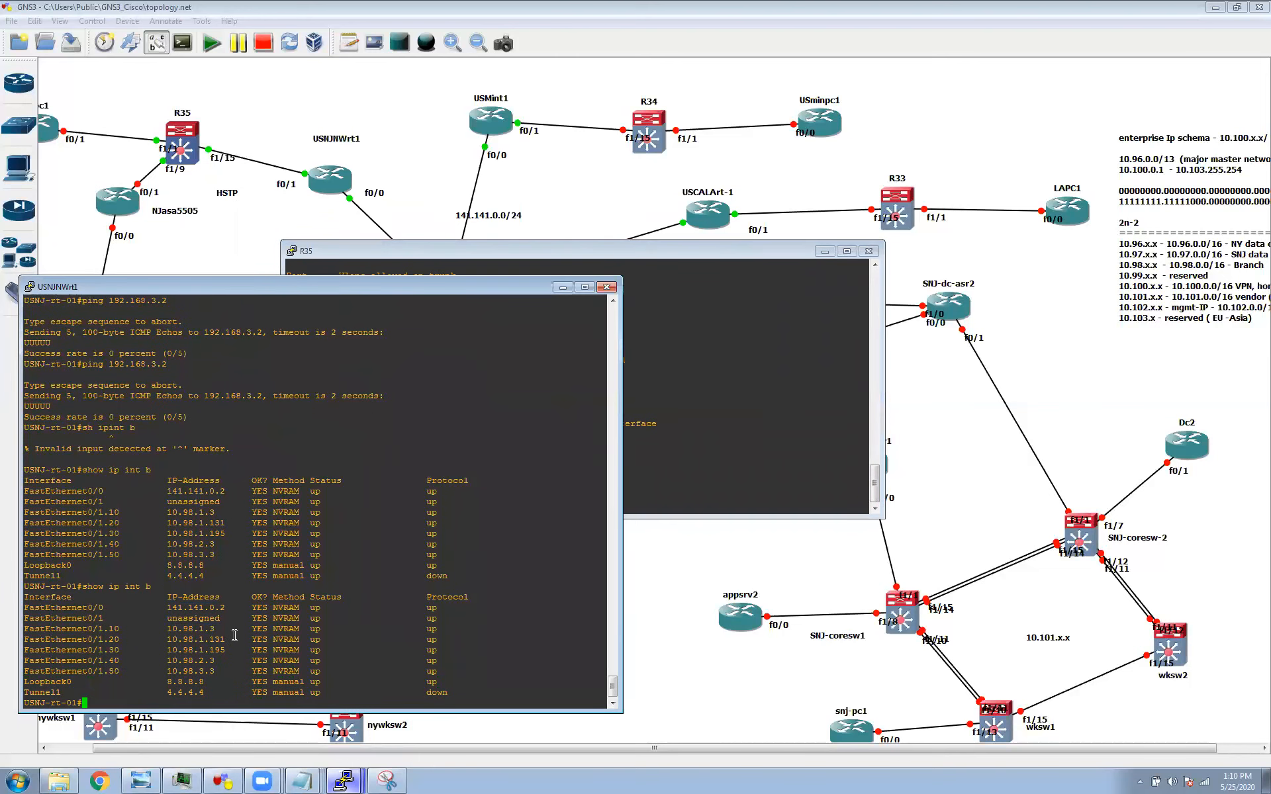
pyautogui.press('Up')
pyautogui.press('Up')
pyautogui.press('Up')
pyautogui.press('Return')
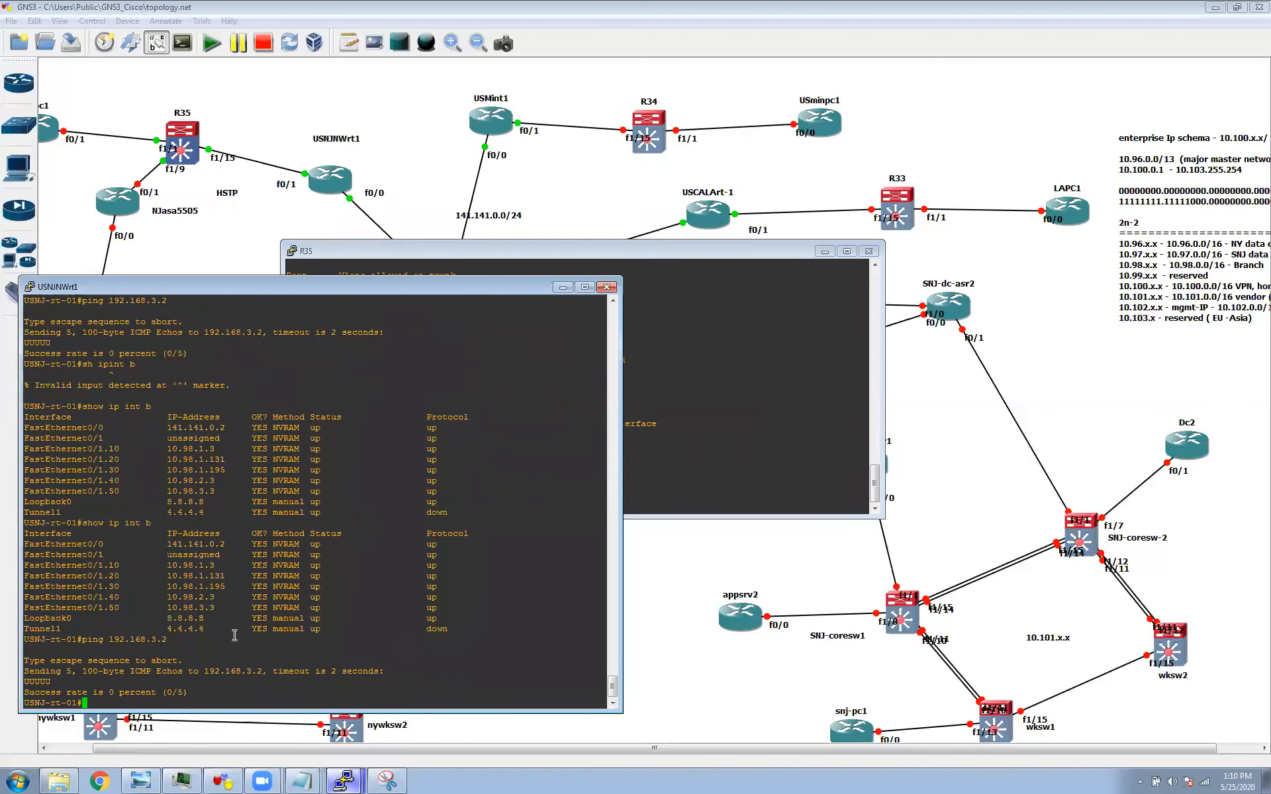
pyautogui.press('Up')
pyautogui.press('Return')
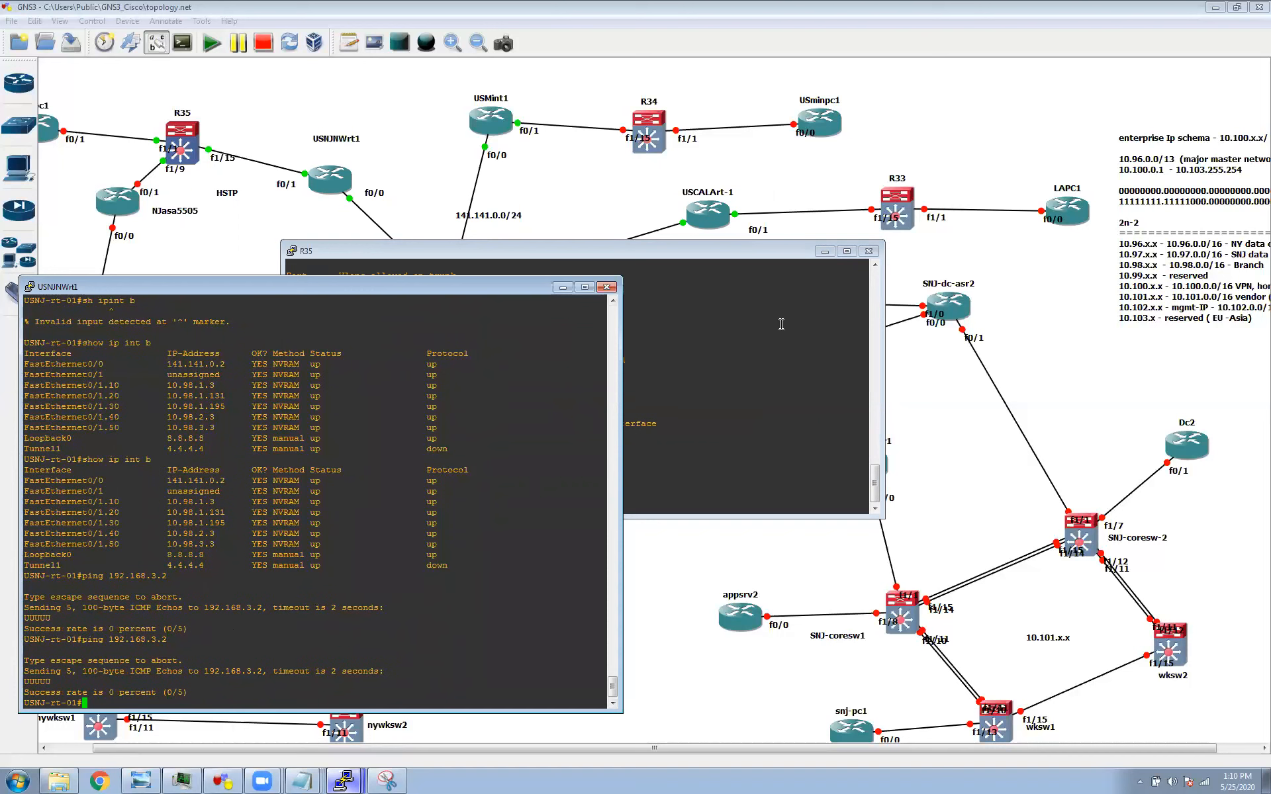
# Return to the R35 console and end configuration mode on USNJ-sw-01
pyautogui.click(761, 334)
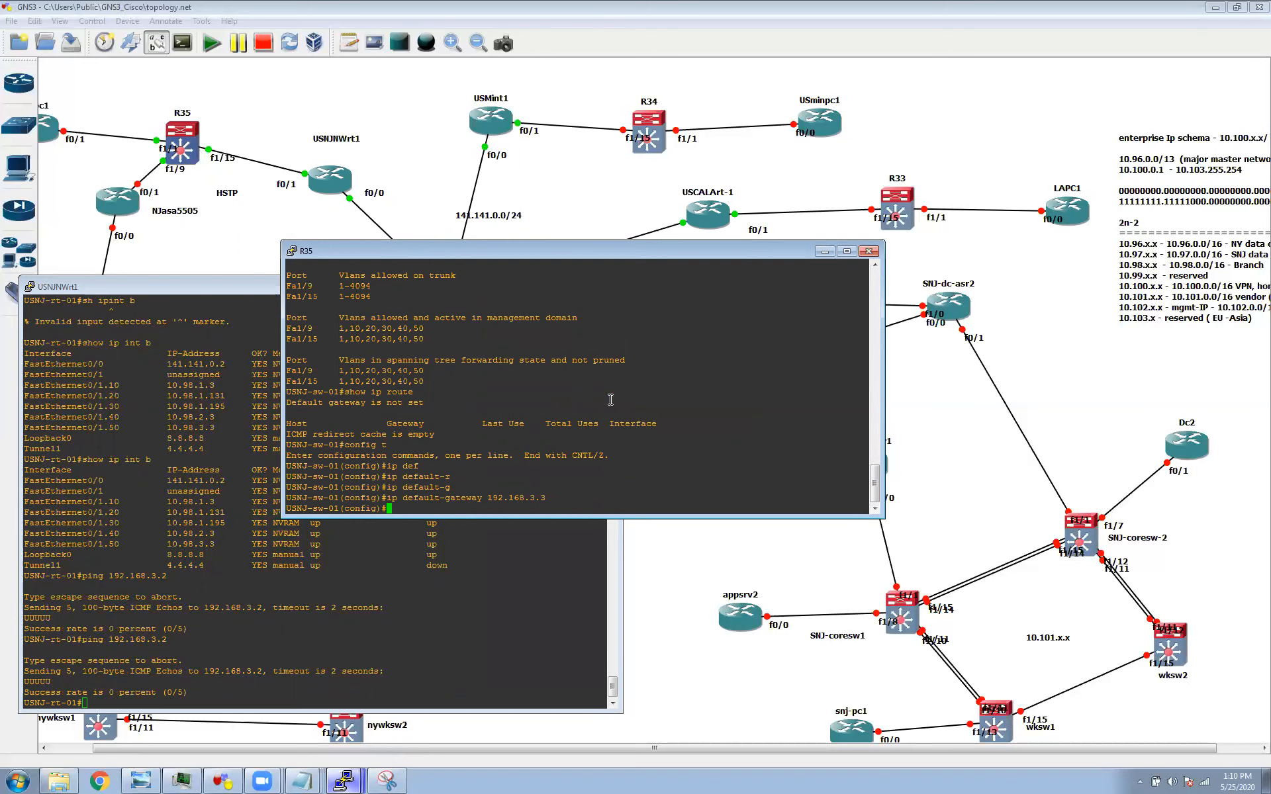
pyautogui.write('end')
pyautogui.press('Return')
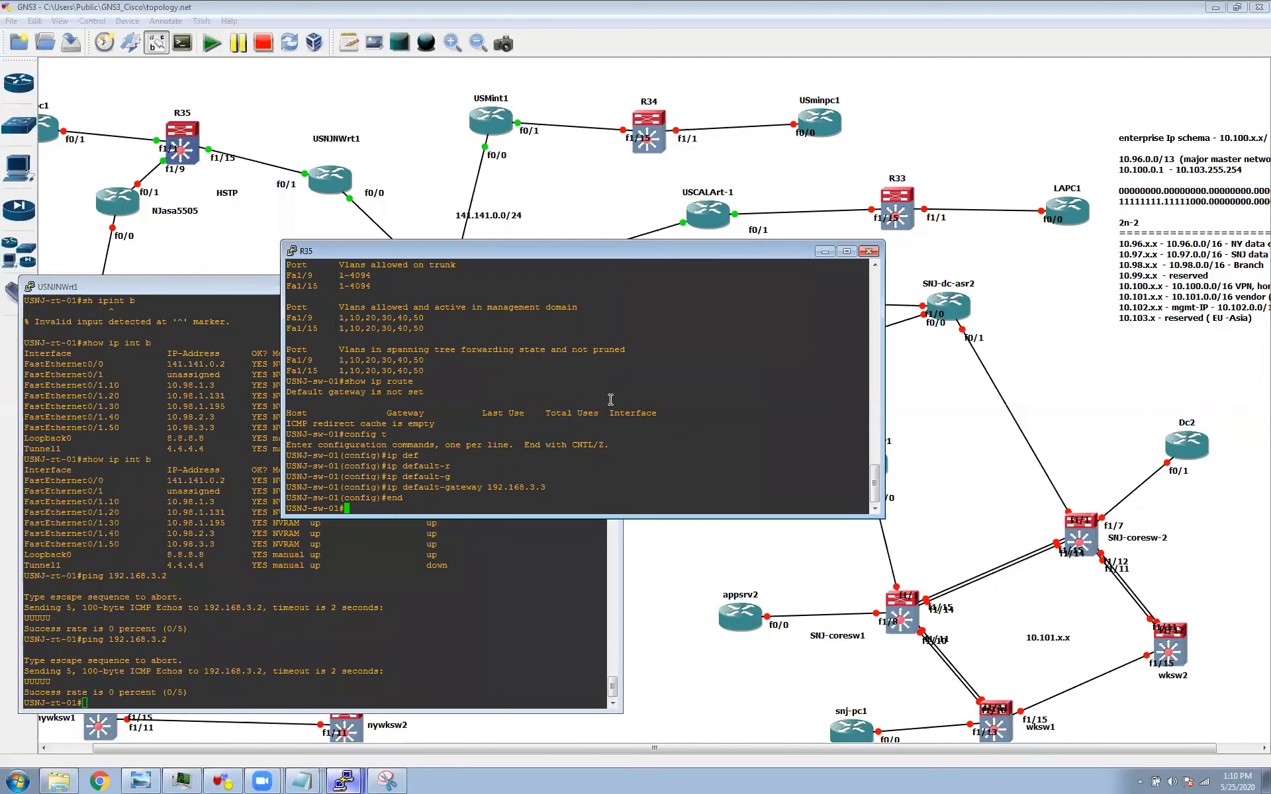
pyautogui.press('Return')
pyautogui.press('Return')
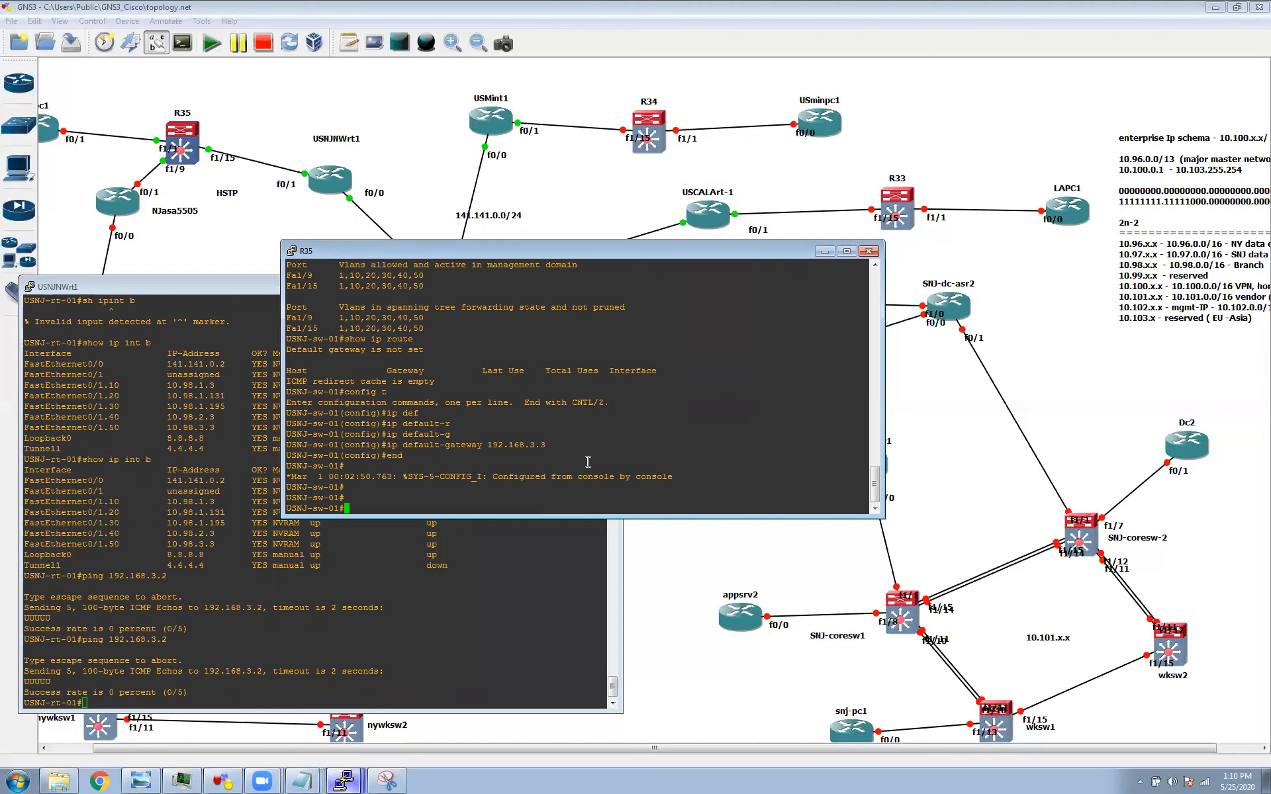
# Switch to the USNJNWrt1 console and enter global configuration mode on USNJ-rt-01
pyautogui.click(473, 635)
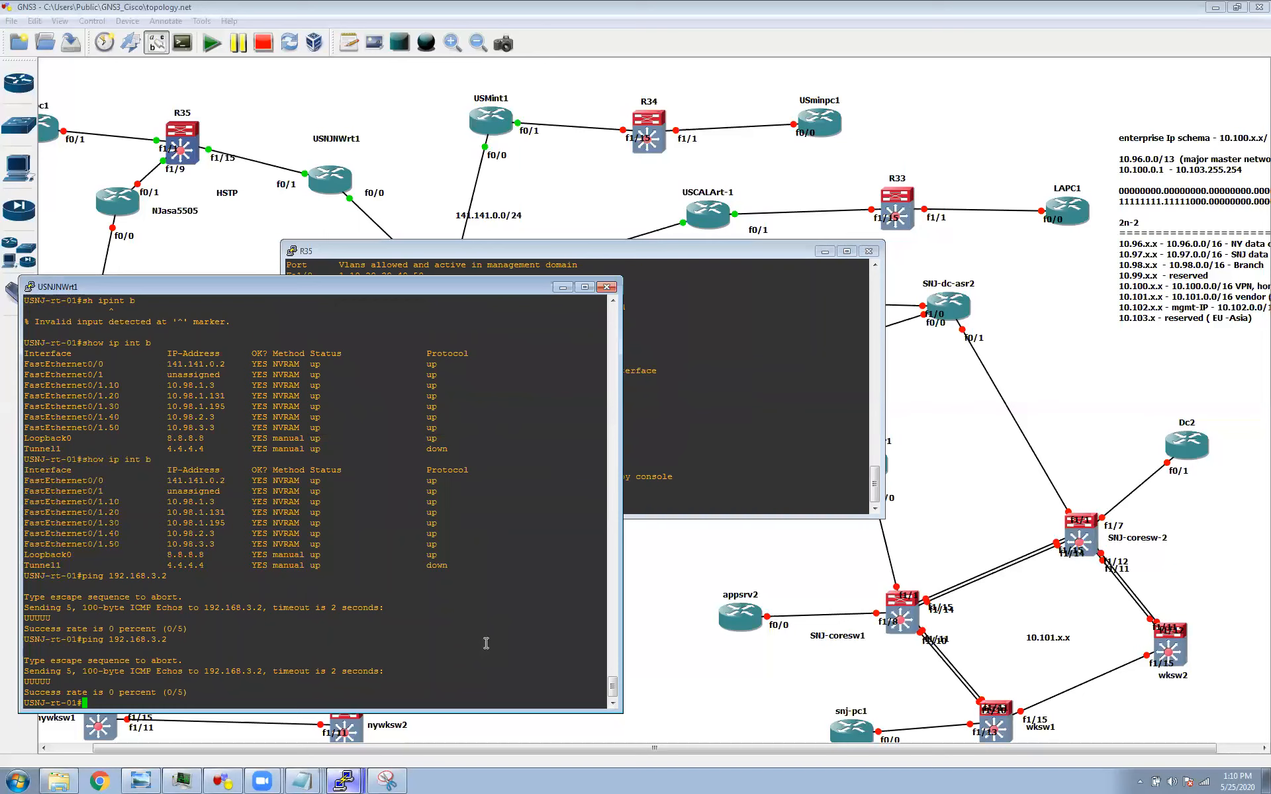
pyautogui.press('Return')
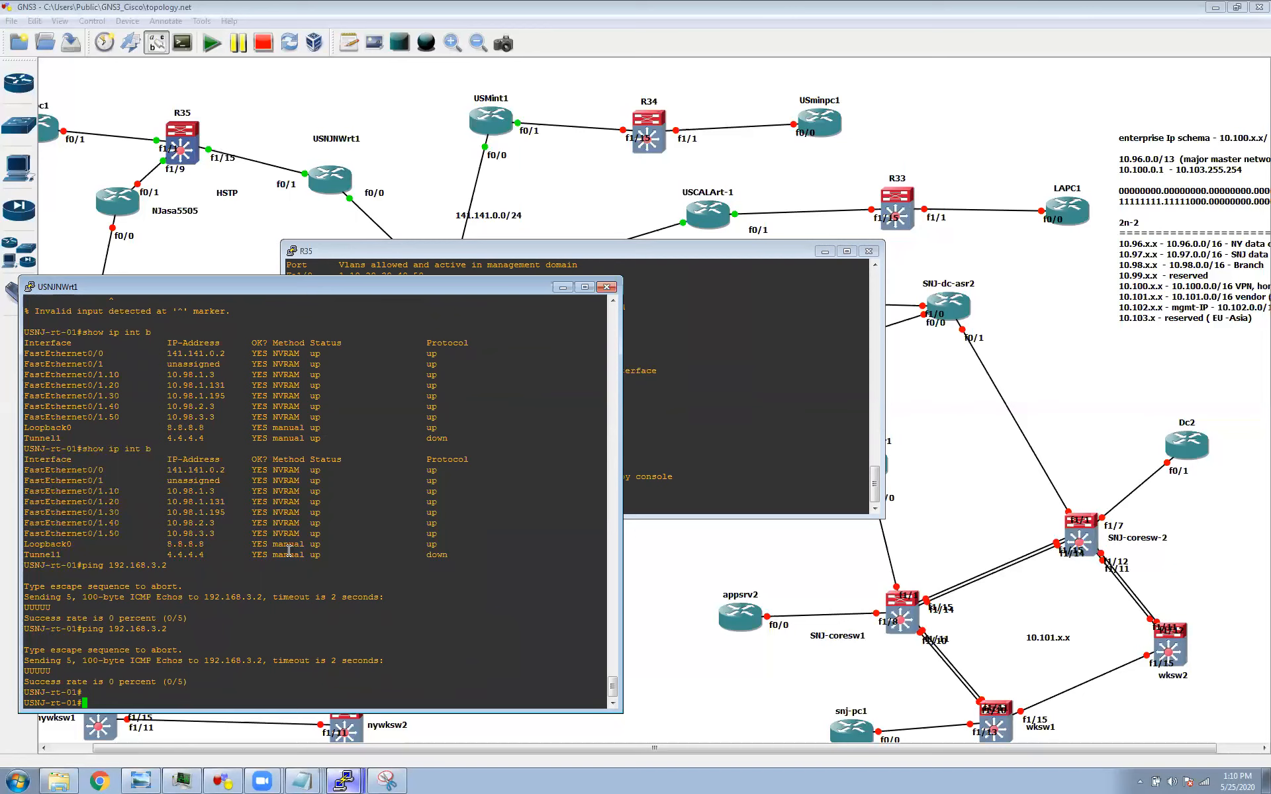
pyautogui.write('show i')
pyautogui.press('BackSpace')
pyautogui.press('BackSpace')
pyautogui.press('BackSpace')
pyautogui.press('BackSpace')
pyautogui.press('BackSpace')
pyautogui.press('BackSpace')
pyautogui.write('configt')
pyautogui.press('Return')
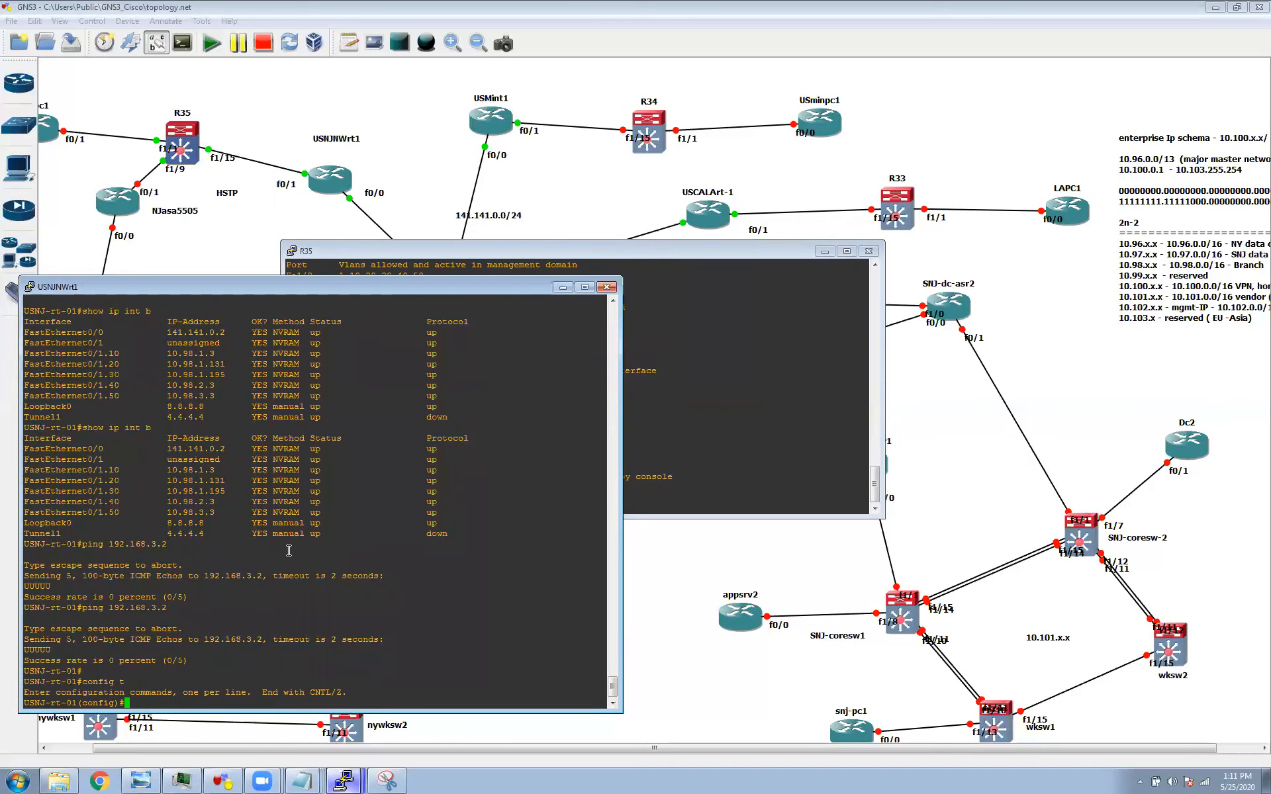
# Try to add a static route for 192.168.3.2 with mask 255.255.255.0 to null0 on USNJ-rt-01
pyautogui.write('show ip')
pyautogui.press('BackSpace')
pyautogui.press('BackSpace')
pyautogui.press('BackSpace')
pyautogui.press('BackSpace')
pyautogui.press('BackSpace')
pyautogui.press('BackSpace')
pyautogui.press('BackSpace')
pyautogui.write('ip route 192.168.3.2 255.25.25')
pyautogui.write('.2')
pyautogui.press('BackSpace')
pyautogui.press('BackSpace')
pyautogui.press('BackSpace')
pyautogui.press('BackSpace')
pyautogui.press('BackSpace')
pyautogui.press('BackSpace')
pyautogui.press('BackSpace')
pyautogui.write('255.255.255.0')
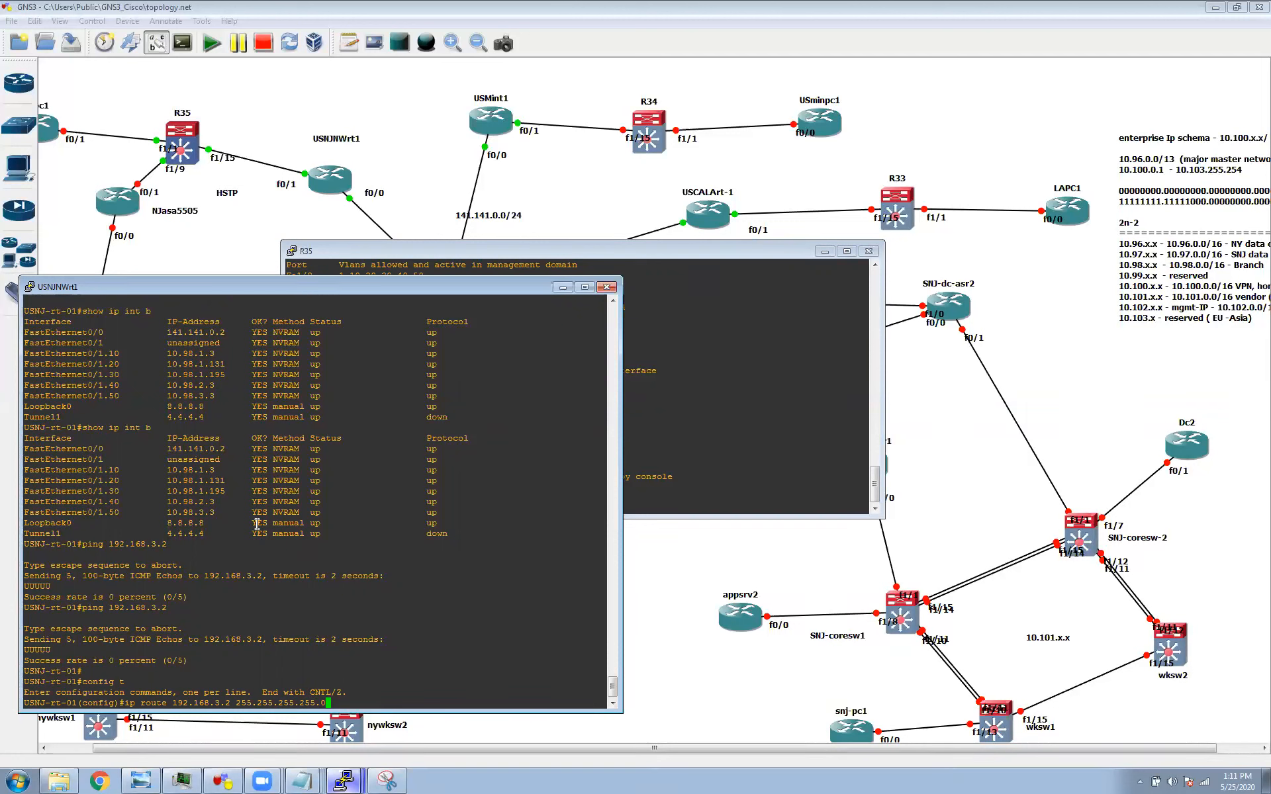
pyautogui.write(' null')
pyautogui.press('Left')
pyautogui.press('Left')
pyautogui.press('Left')
pyautogui.press('Left')
pyautogui.press('Left')
pyautogui.press('Left')
pyautogui.press('Left')
pyautogui.press('Left')
pyautogui.press('Left')
pyautogui.press('Left')
pyautogui.press('BackSpace')
pyautogui.press('BackSpace')
pyautogui.press('BackSpace')
pyautogui.press('BackSpace')
pyautogui.press('Right')
pyautogui.press('Right')
pyautogui.press('Right')
pyautogui.press('Right')
pyautogui.press('Right')
pyautogui.press('Right')
pyautogui.press('Right')
pyautogui.press('Right')
pyautogui.press('Right')
pyautogui.press('Right')
pyautogui.write('0')
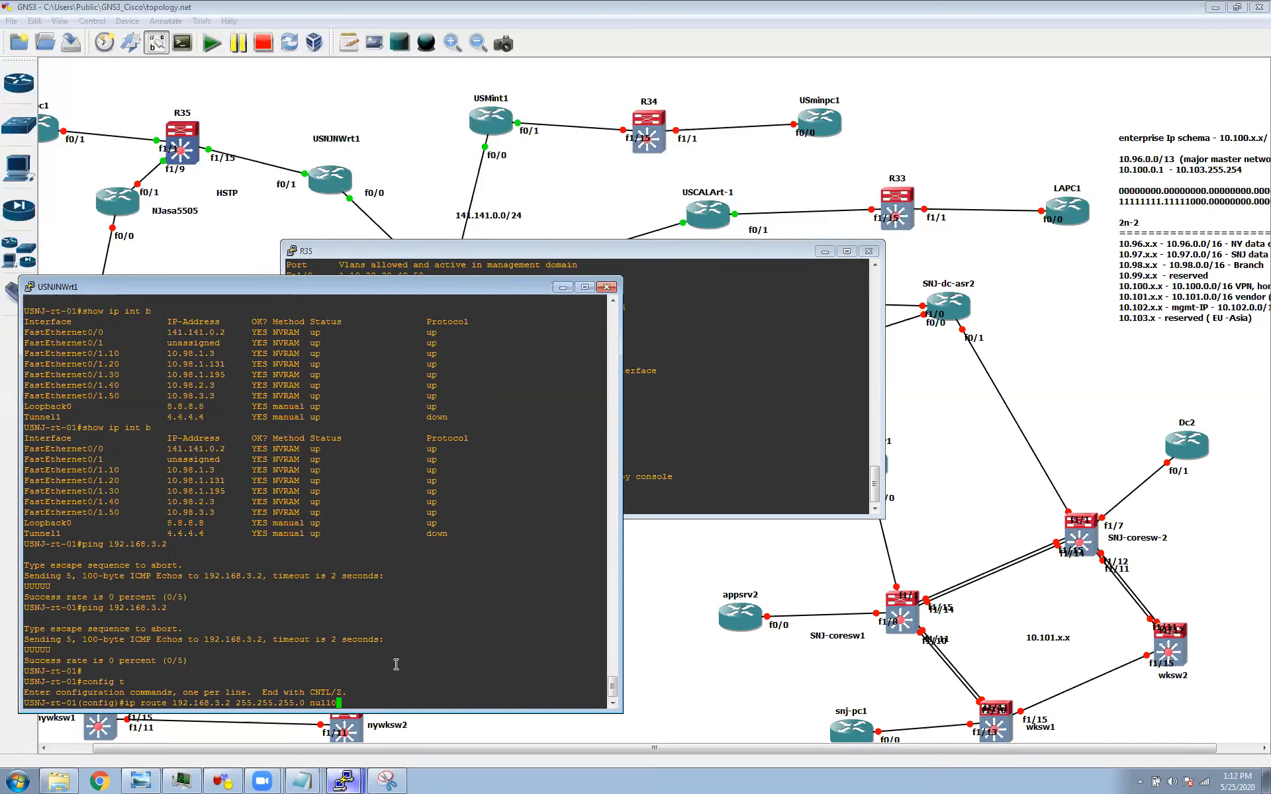
pyautogui.press('Return')
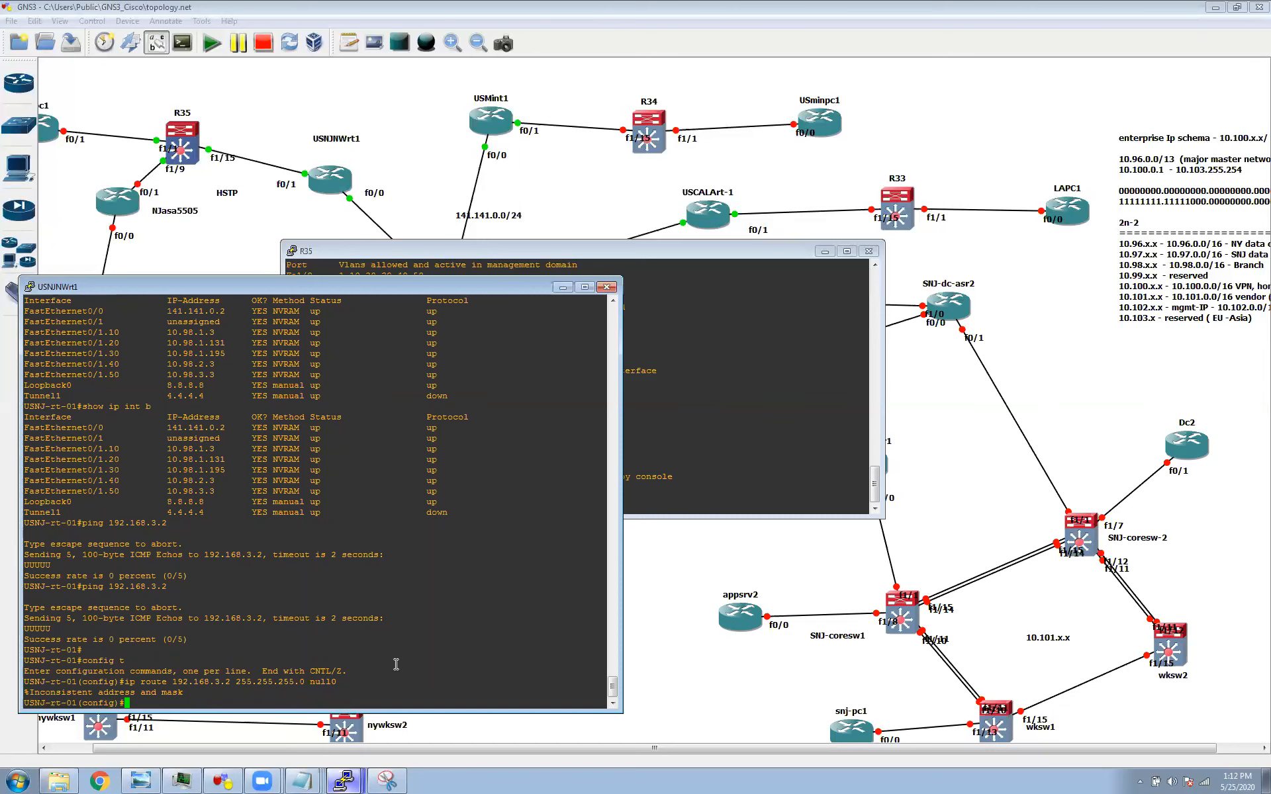
# Add a static route for 192.168.3.0 with mask 255.255.255.0 to null0 on USNJ-rt-01, and end configuration mode
pyautogui.press('Up')
pyautogui.press('Left')
pyautogui.press('Left')
pyautogui.press('Left')
pyautogui.press('Left')
pyautogui.press('Left')
pyautogui.press('Left')
pyautogui.press('Left')
pyautogui.press('Left')
pyautogui.press('Left')
pyautogui.press('Left')
pyautogui.press('Left')
pyautogui.press('Left')
pyautogui.press('Left')
pyautogui.press('Left')
pyautogui.press('Left')
pyautogui.press('Left')
pyautogui.press('Left')
pyautogui.press('Left')
pyautogui.press('Left')
pyautogui.press('Left')
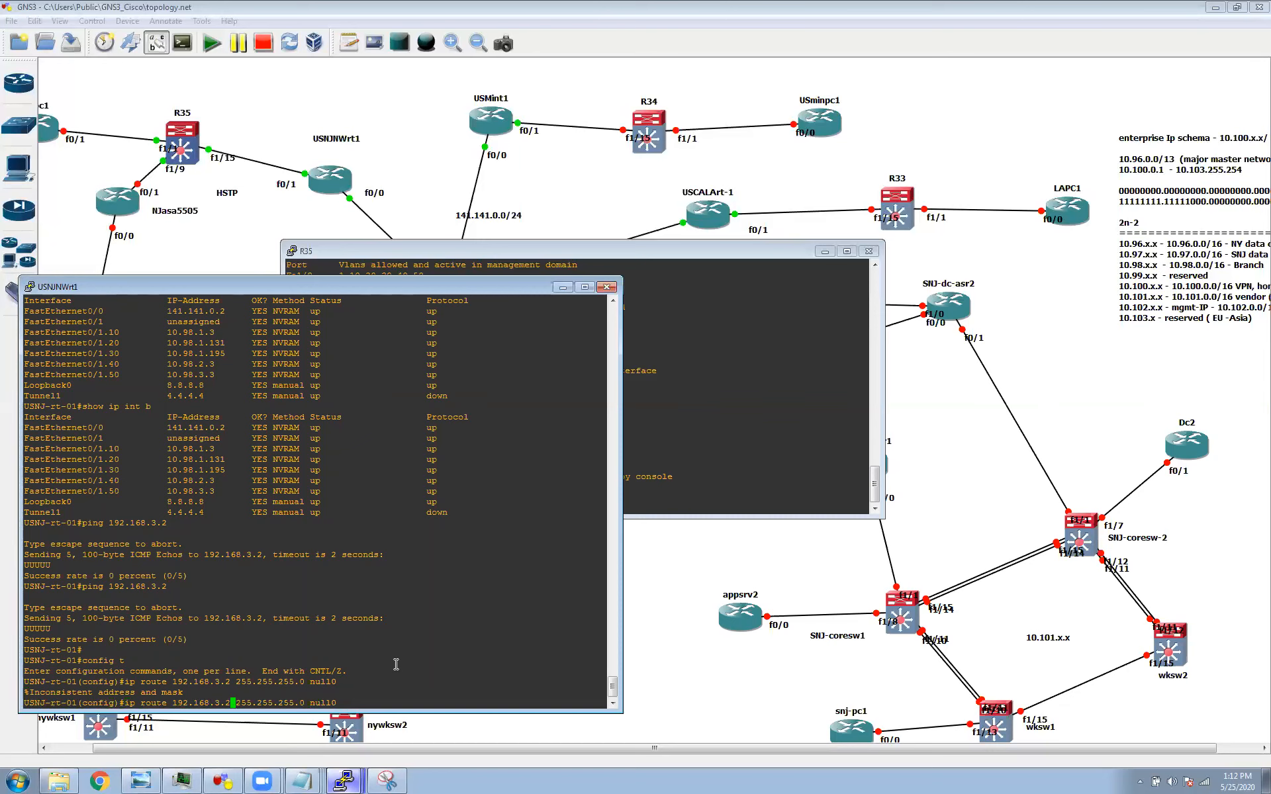
pyautogui.press('BackSpace')
pyautogui.write('0')
pyautogui.press('Return')
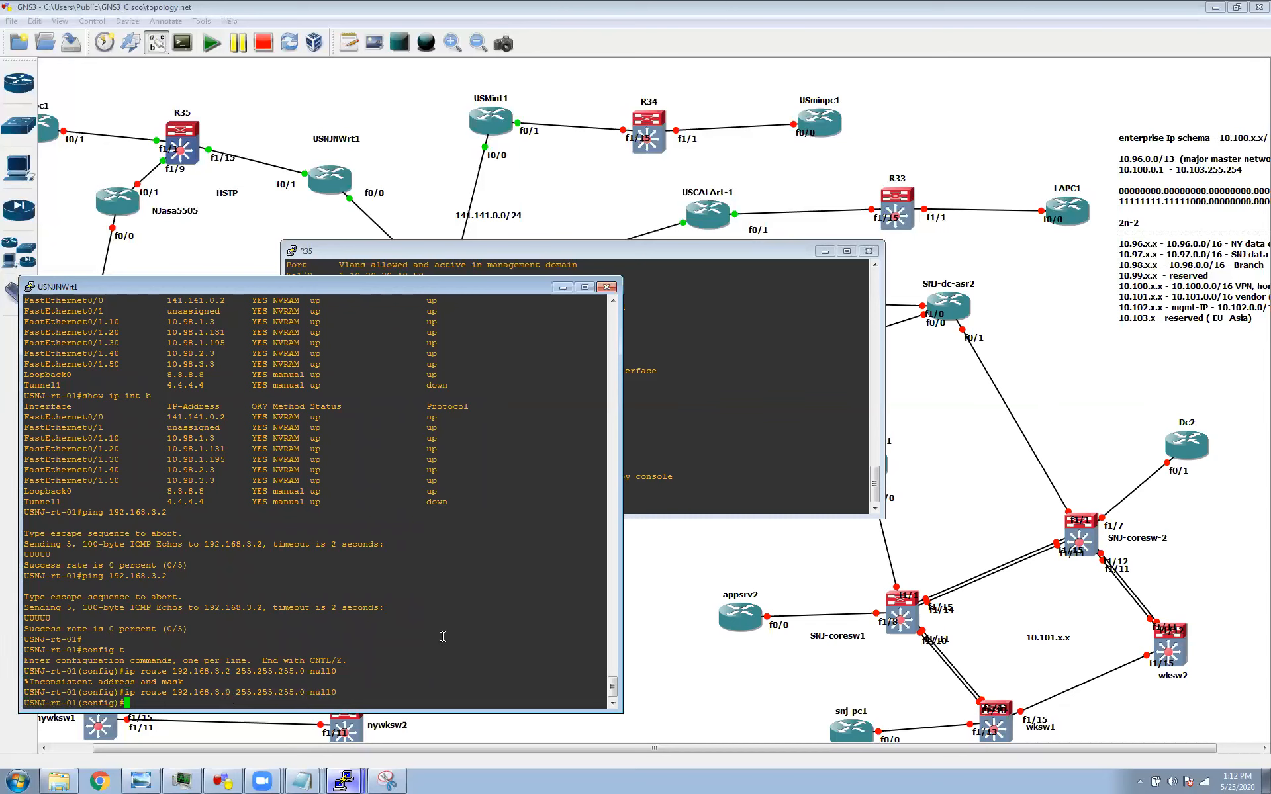
pyautogui.press('Return')
pyautogui.press('Return')
pyautogui.write('end')
pyautogui.press('Return')
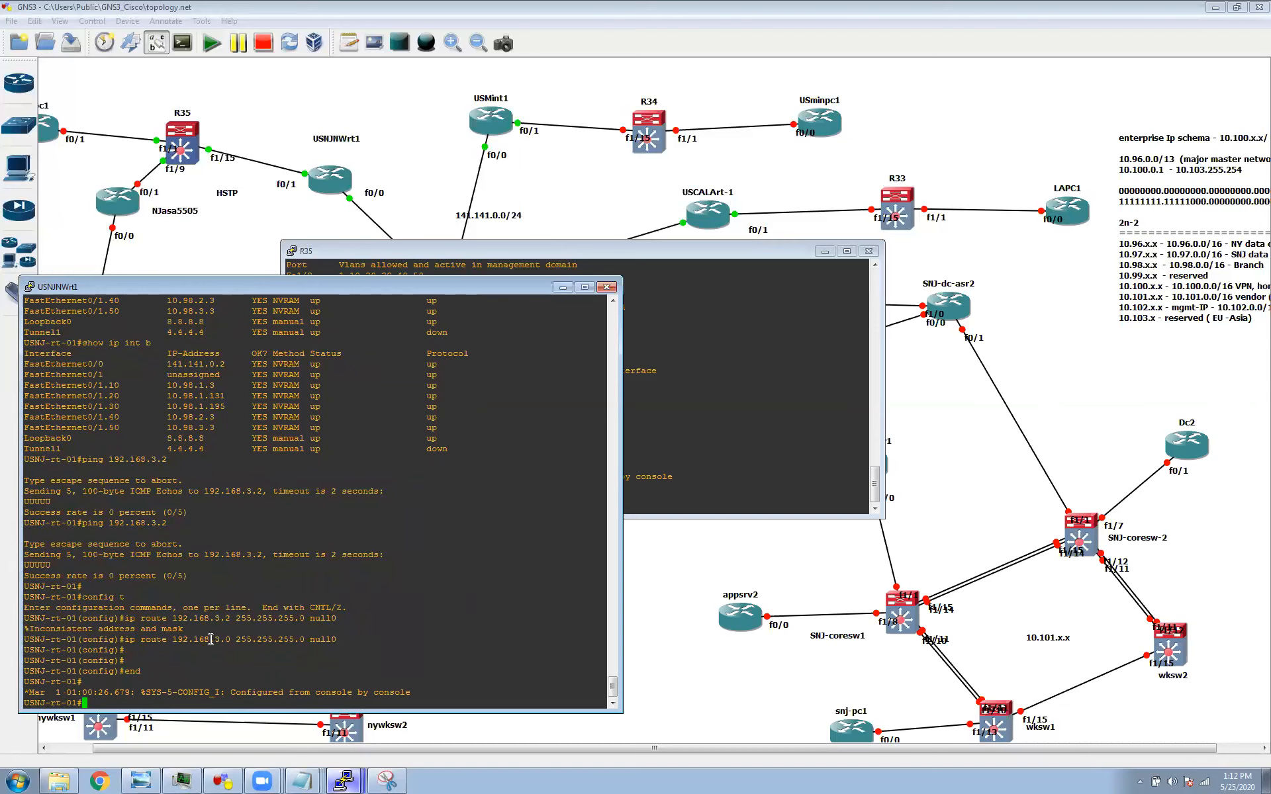
# Show the full IP routing table on USNJ-rt-01 and highlight the 0.0.0.0/0 default route entry
pyautogui.write('s')
pyautogui.write('ow')
pyautogui.press('BackSpace')
pyautogui.press('BackSpace')
pyautogui.write('how i')
pyautogui.press('BackSpace')
pyautogui.write('p route')
pyautogui.press('Return')
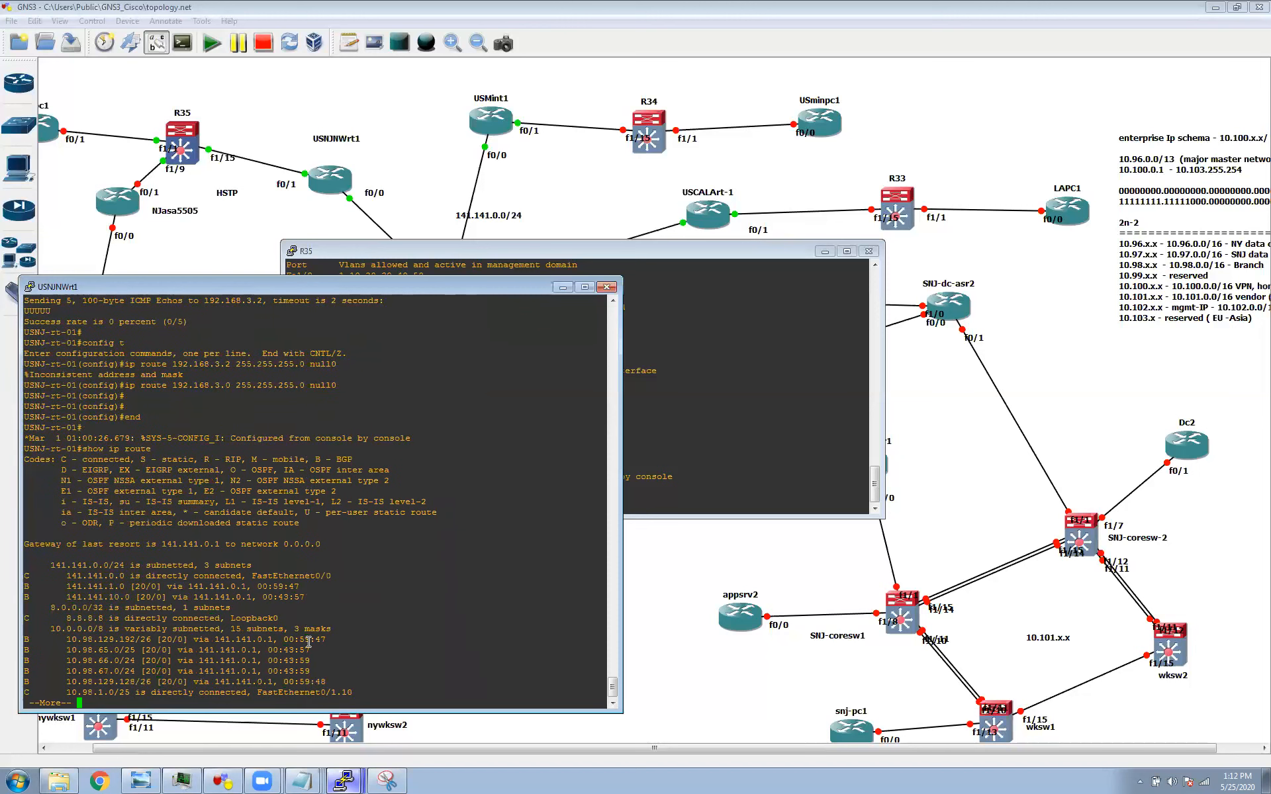
pyautogui.press('space')
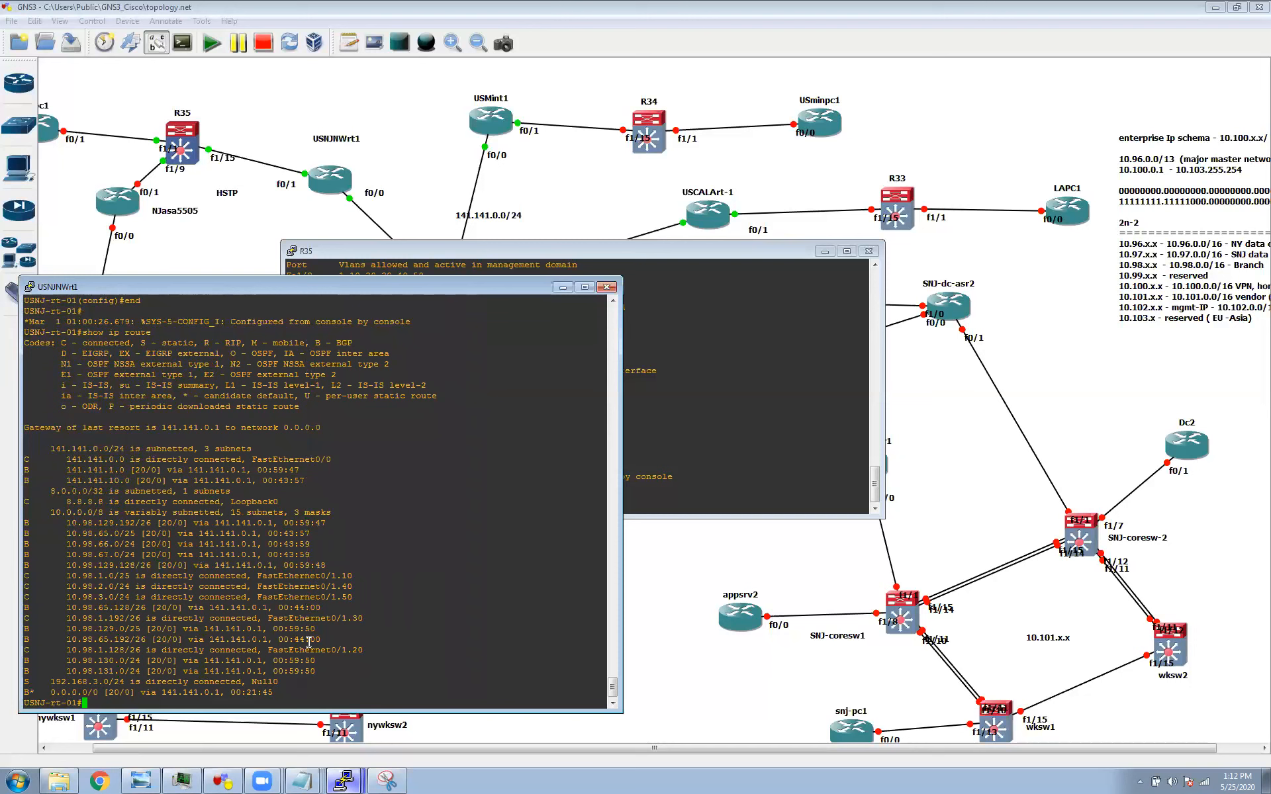
pyautogui.moveTo(53, 693); pyautogui.dragTo(167, 693)
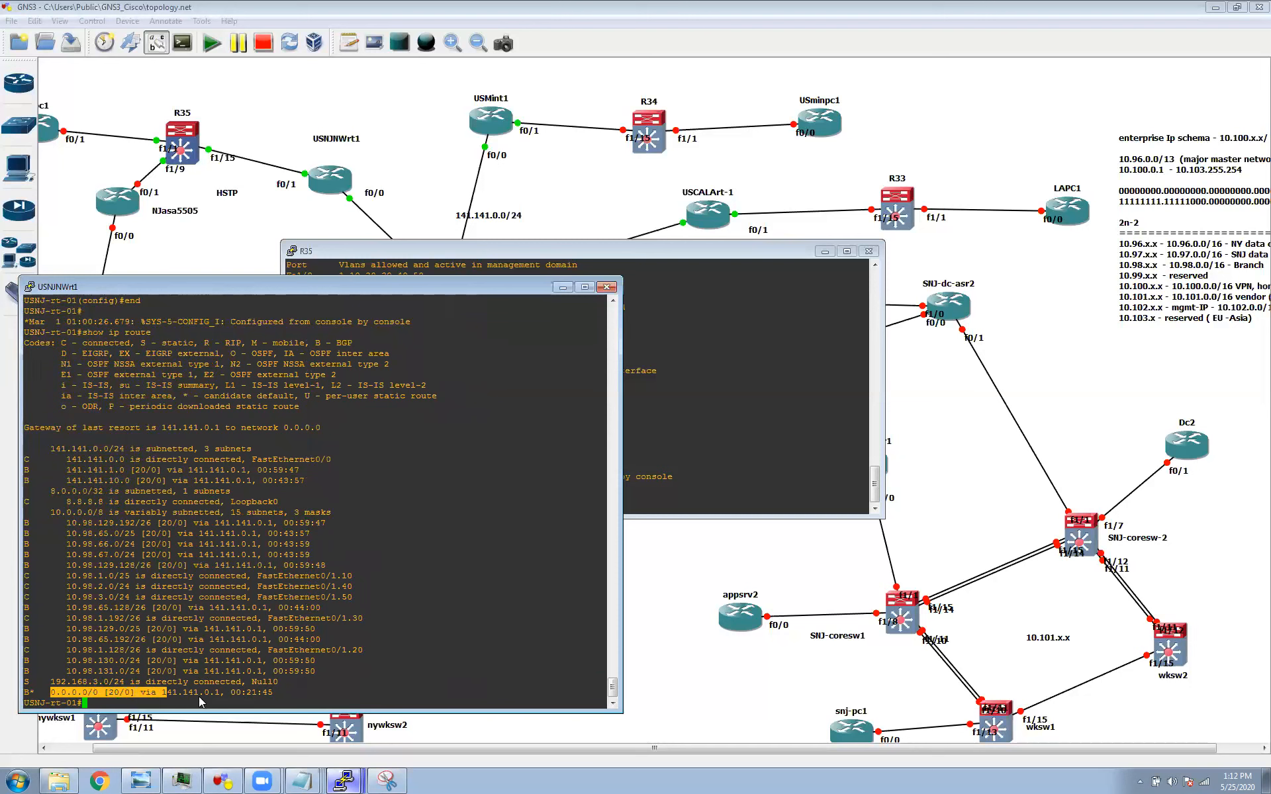
# Switch to the untitled Notepad notes and add the line "network 192.168.3.0 mask 255.255.255.0" below the 8.8.8.8 network statement
pyautogui.moveTo(302, 781)
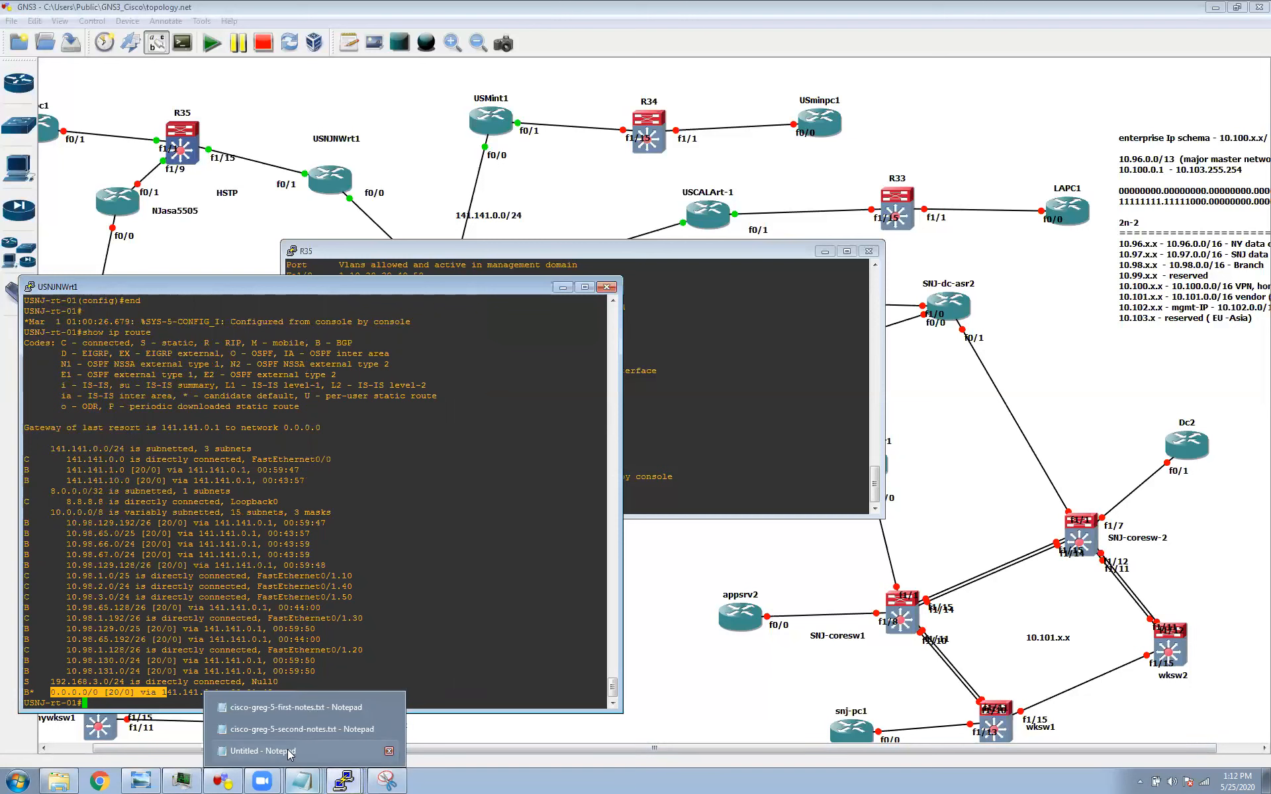
pyautogui.click(289, 751)
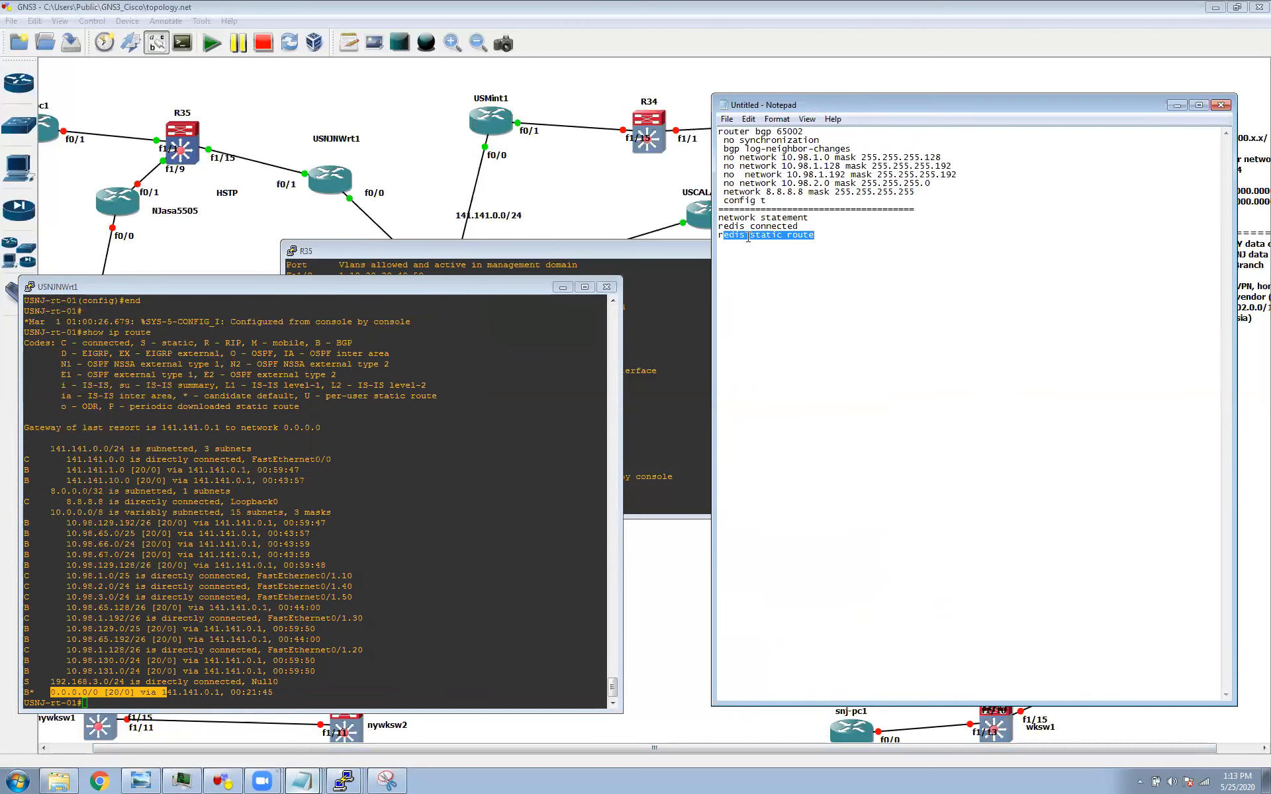
pyautogui.click(922, 192)
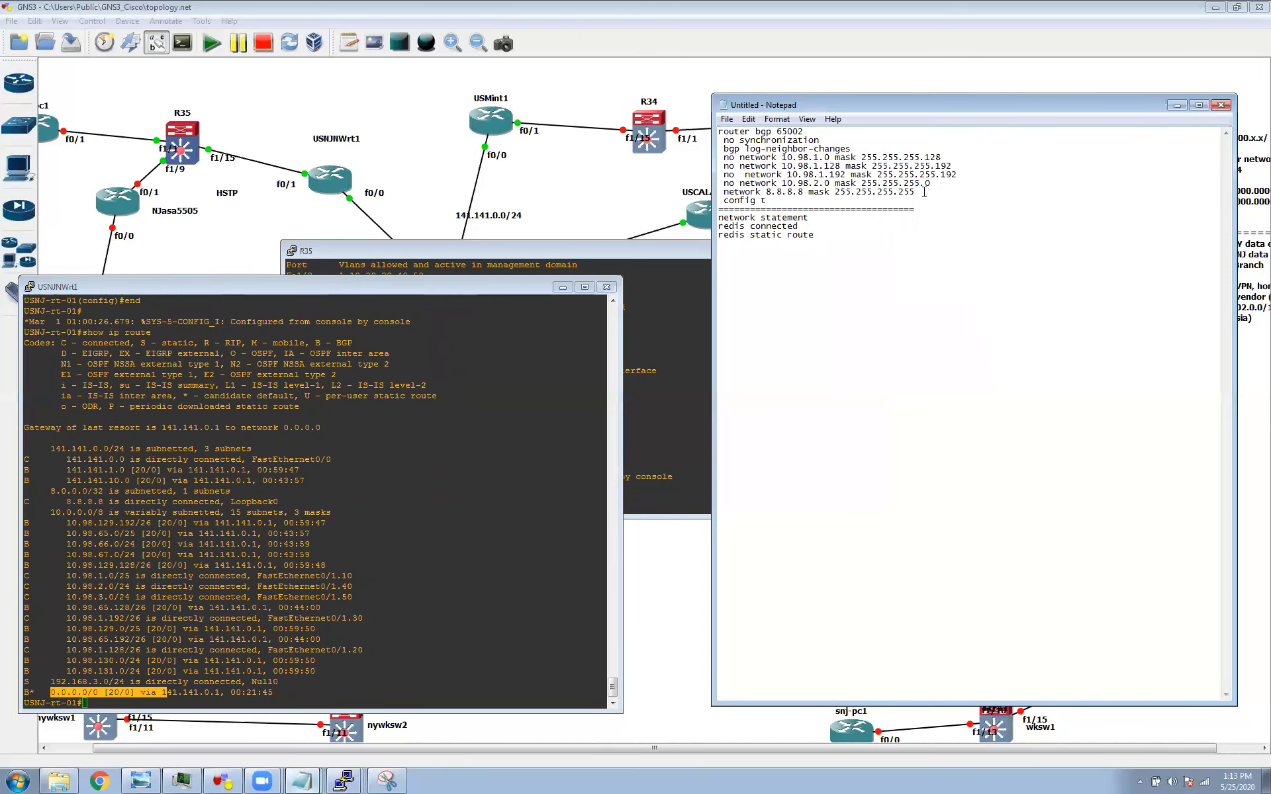
pyautogui.press('Return')
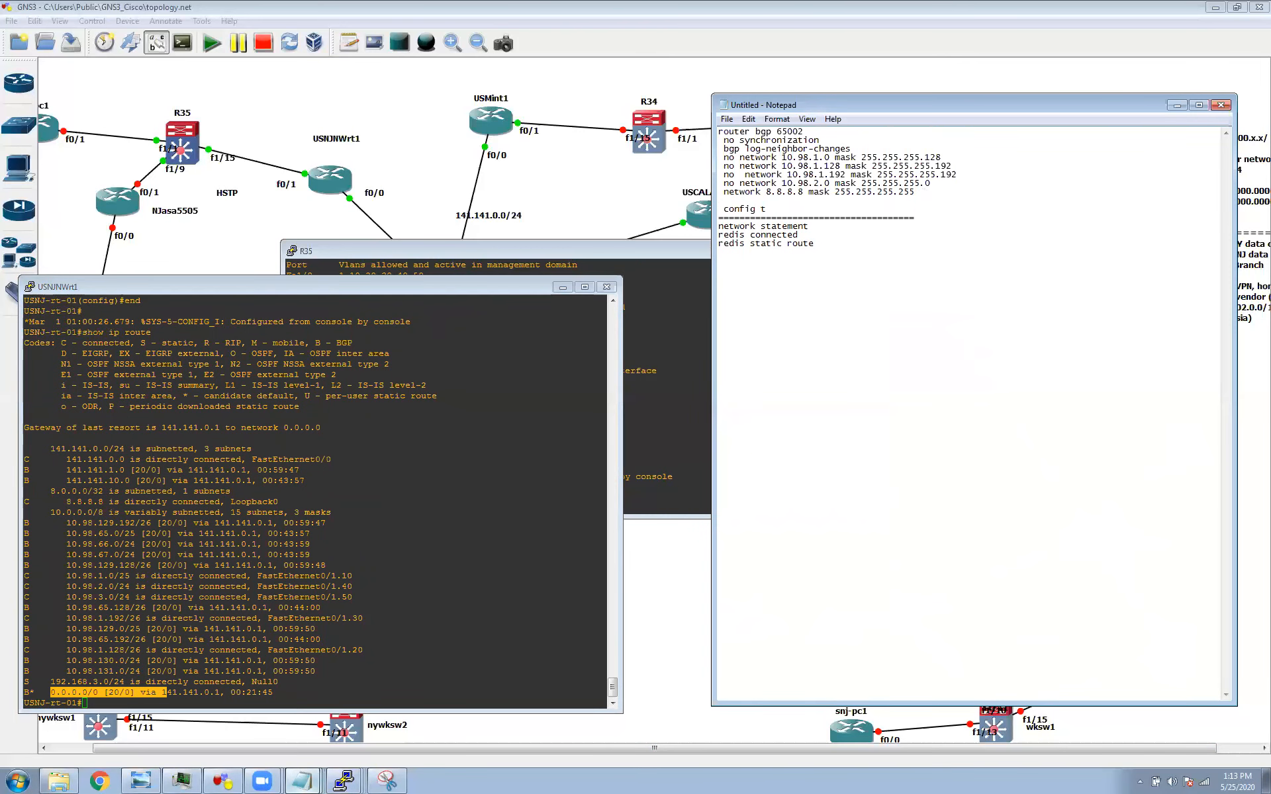
pyautogui.write('network 192.168.3.0 mask 255.255.255.0')
# Return to the USNJNWrt1 console and highlight the whole 0.0.0.0/0 default route line in the routing table
pyautogui.click(247, 687)
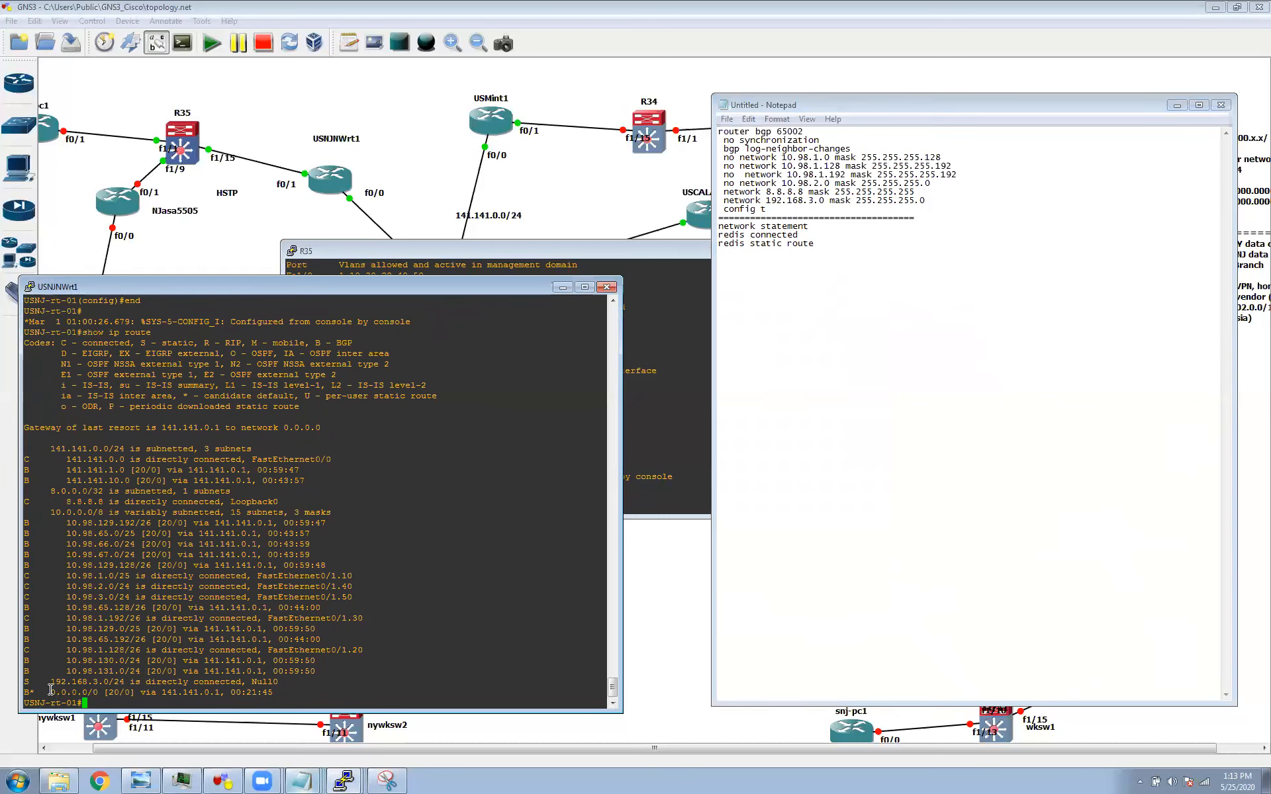
pyautogui.moveTo(48, 691); pyautogui.dragTo(272, 692)
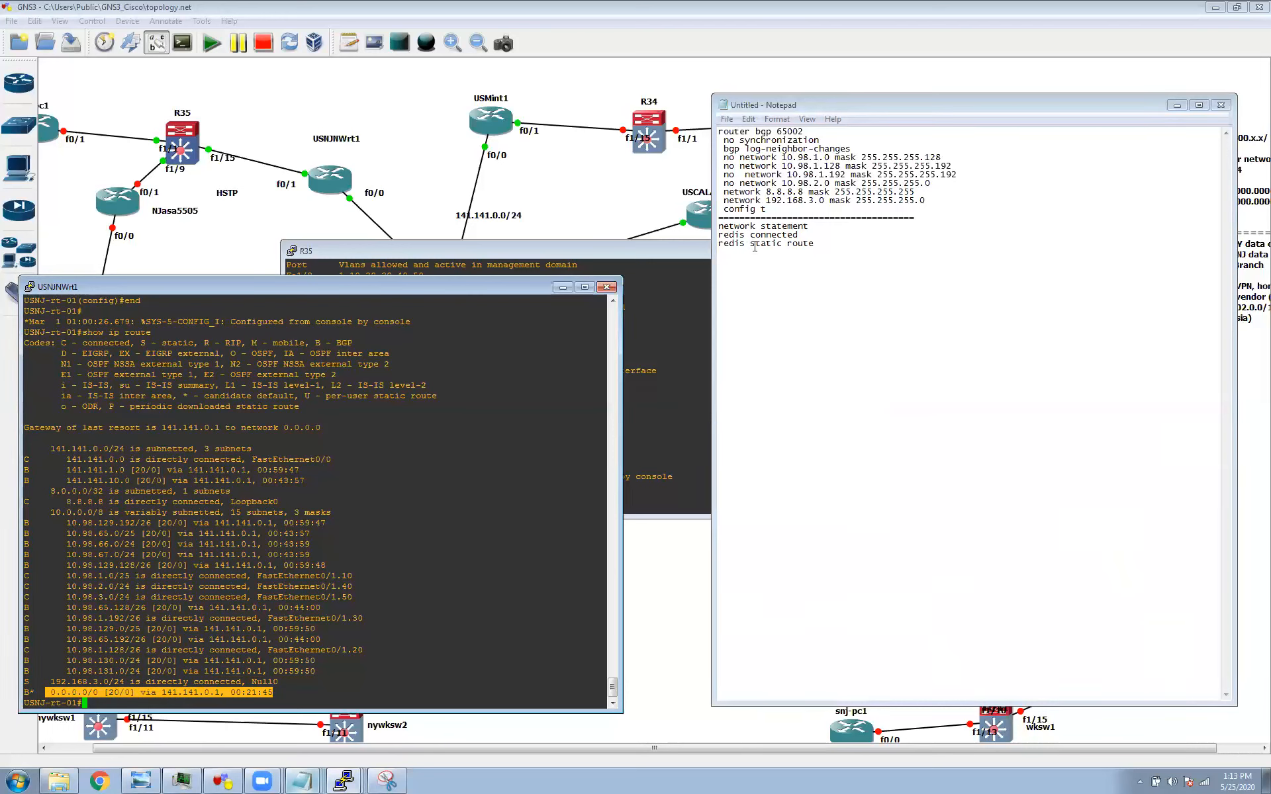
pyautogui.click(328, 475)
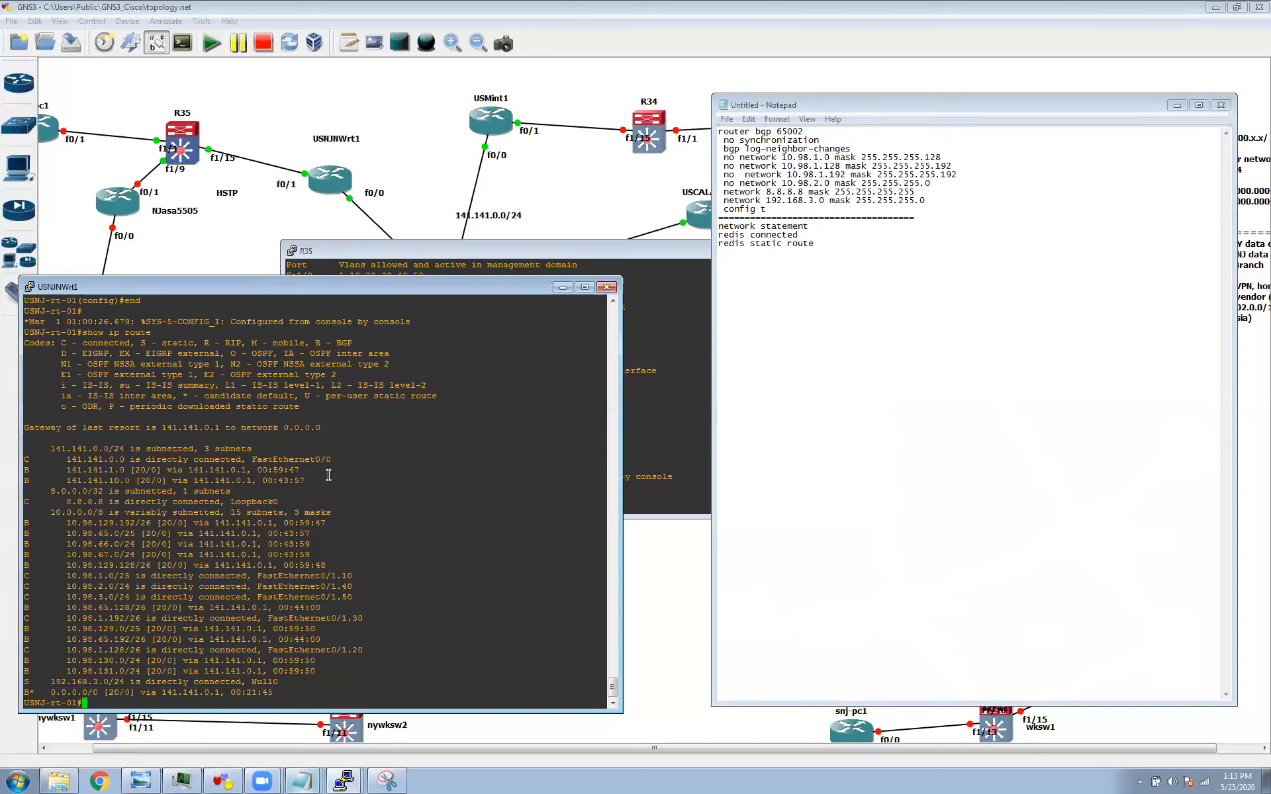
# Enter global configuration mode on USNJ-rt-01 and show the BGP section of the running configuration
pyautogui.write('config t')
pyautogui.press('Return')
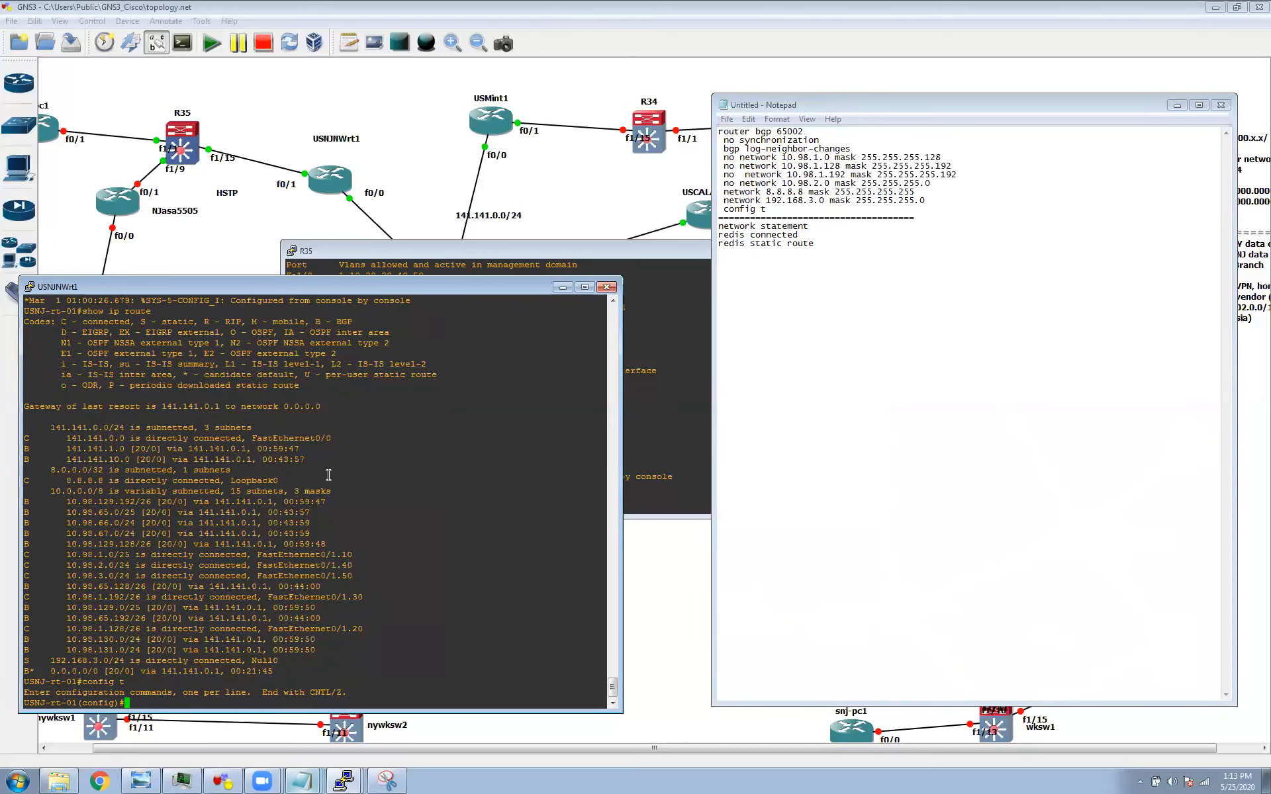
pyautogui.write('do sh run | sec bgp')
pyautogui.press('Return')
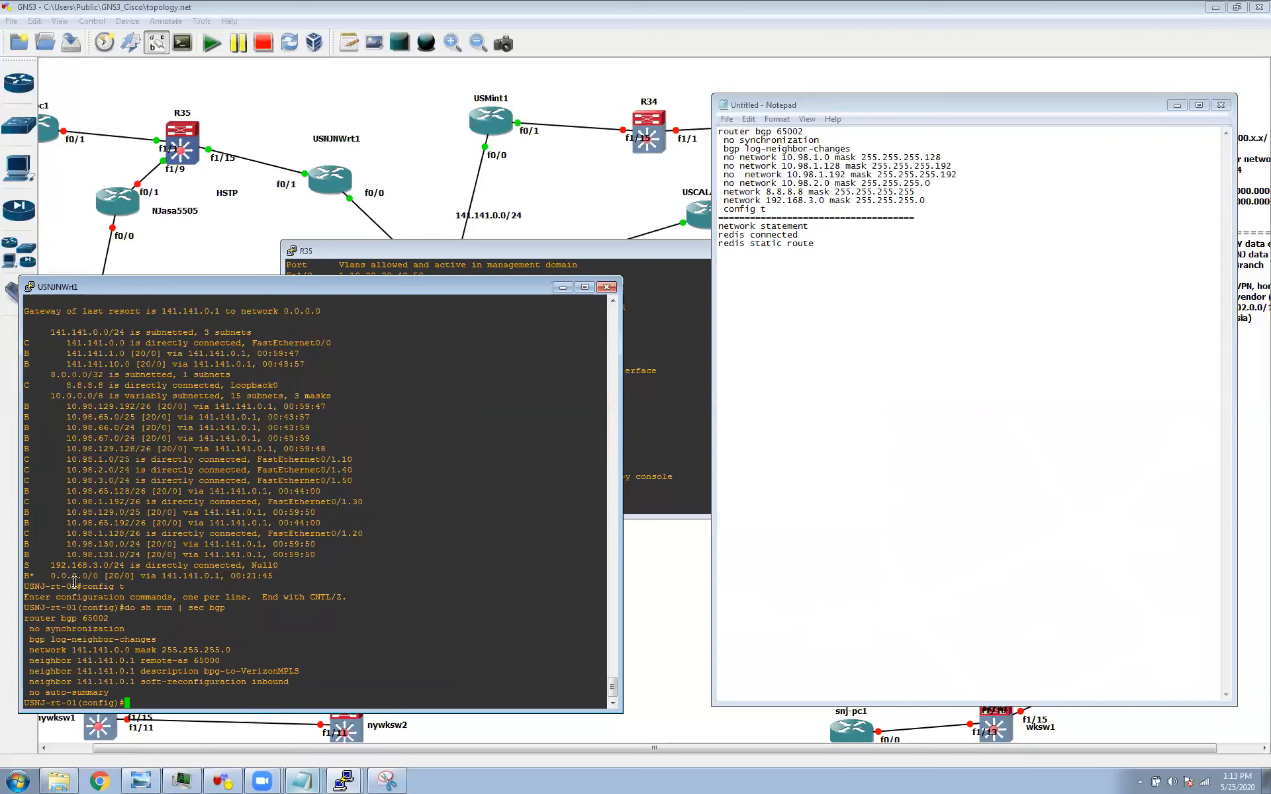
# Mark part of the 192.168.3.0/24 route entry and enter router configuration mode for BGP 65002 on USNJ-rt-01
pyautogui.moveTo(89, 566); pyautogui.dragTo(108, 565)
pyautogui.write('router bgp 65002')
pyautogui.press('Return')
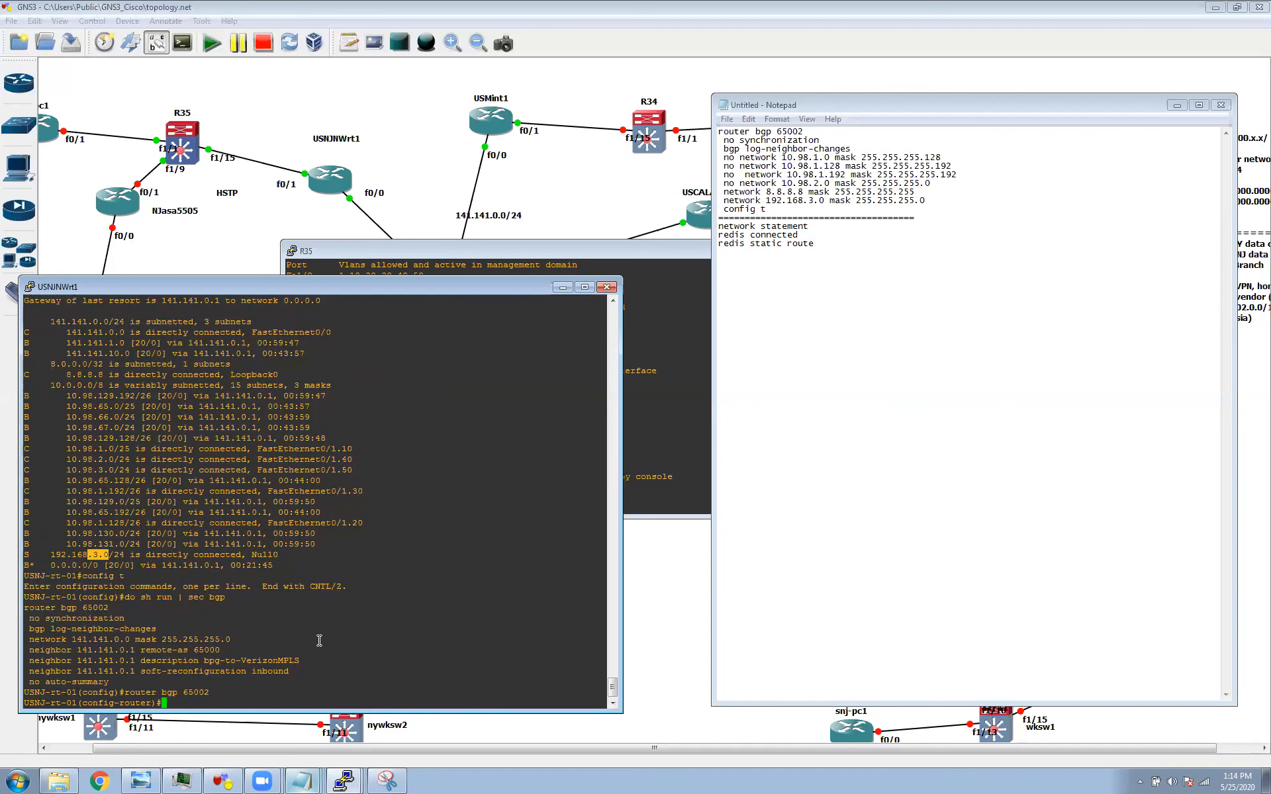
pyautogui.write('network')
pyautogui.press('BackSpace')
pyautogui.press('BackSpace')
pyautogui.press('BackSpace')
pyautogui.press('BackSpace')
pyautogui.press('BackSpace')
pyautogui.press('BackSpace')
pyautogui.press('BackSpace')
pyautogui.press('BackSpace')
# Redistribute static routes into BGP 65002 on USNJ-rt-01, highlighting the default route entry before submitting the command
pyautogui.write('red')
pyautogui.press('Tab')
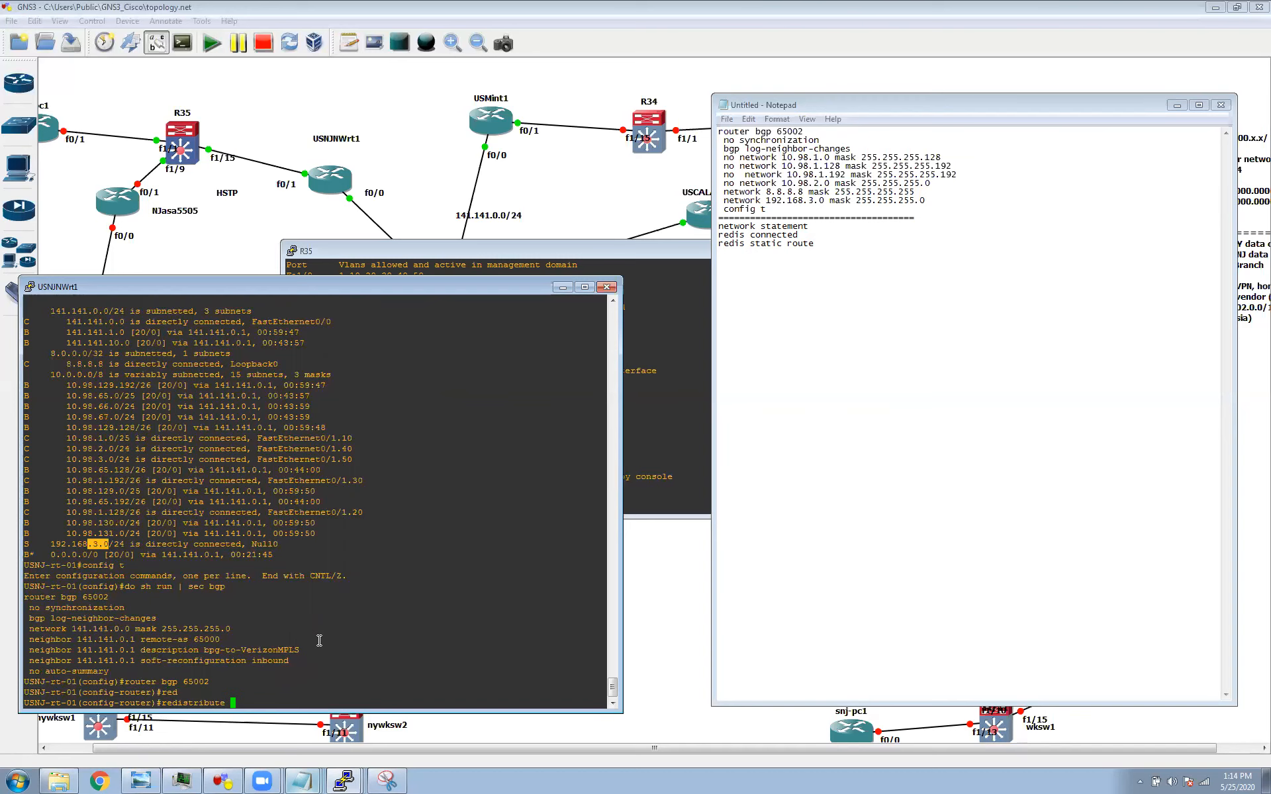
pyautogui.write('st')
pyautogui.press('Tab')
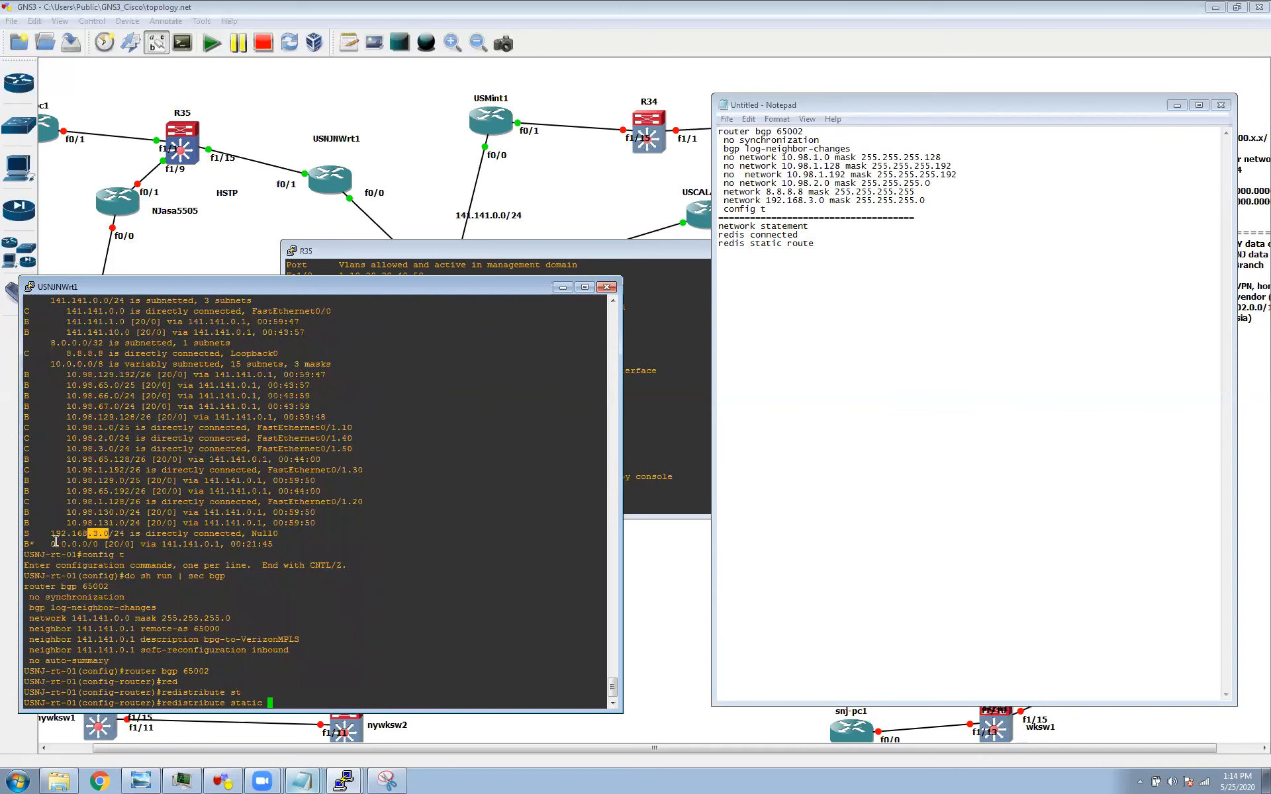
pyautogui.moveTo(46, 544); pyautogui.dragTo(288, 544)
pyautogui.click(320, 617)
pyautogui.press('Return')
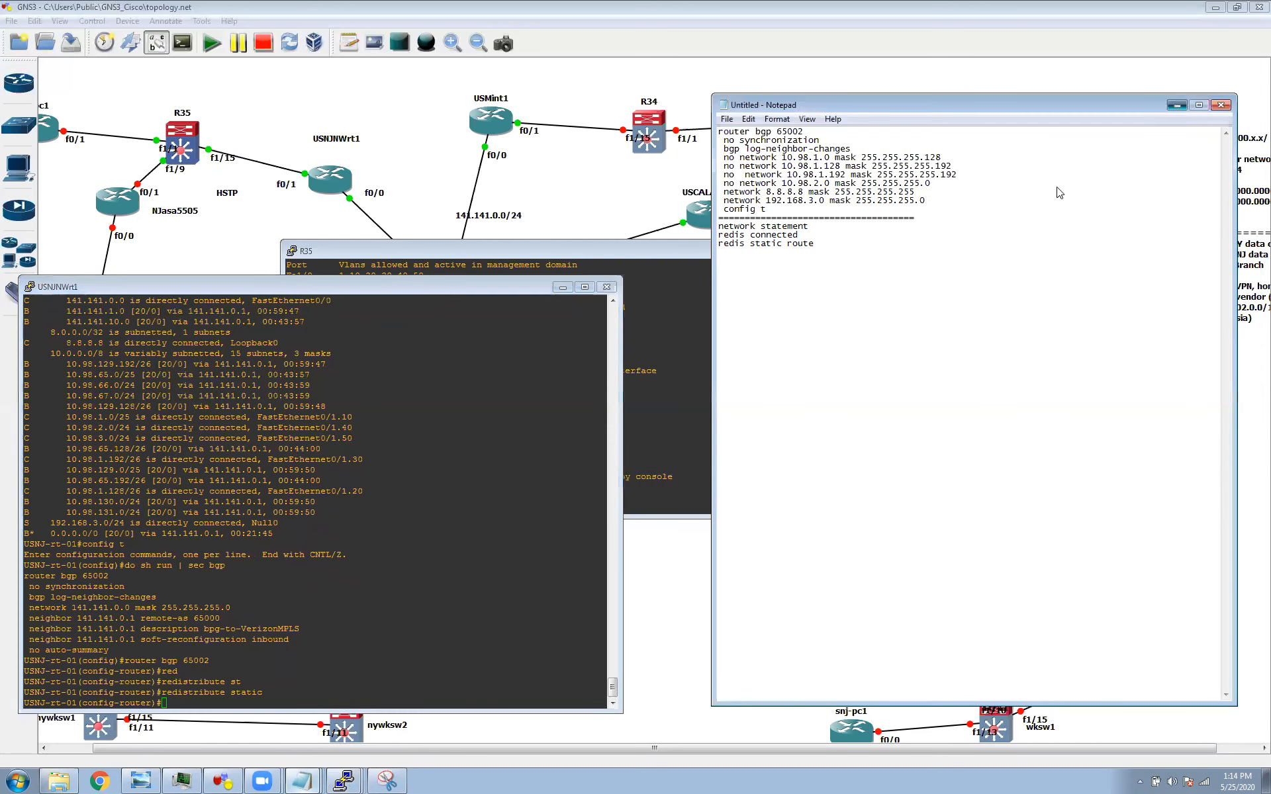
# Bring up the USCALArt-1 console in place of the notes and R35 windows, and highlight USNJ-rt-01's 192.168.3.0/24 and default route entries
pyautogui.click(1176, 107)
pyautogui.click(722, 378)
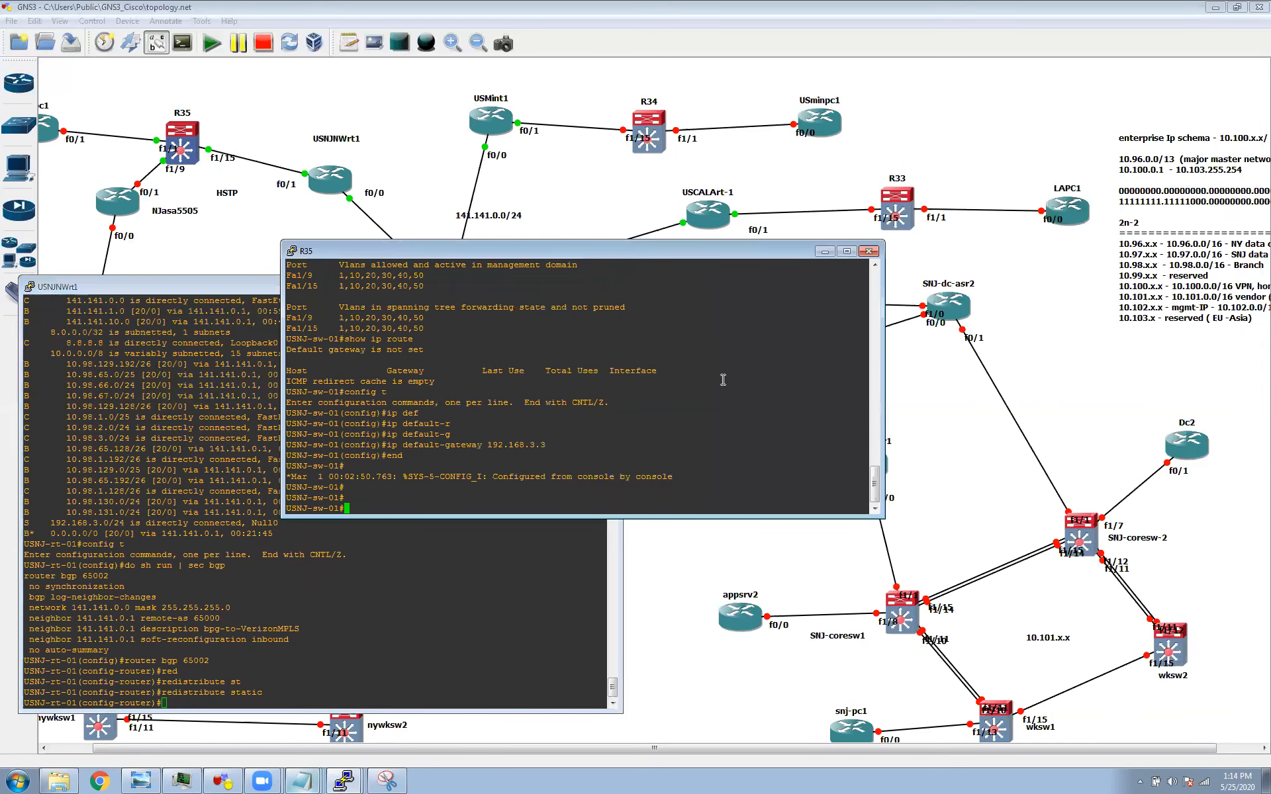
pyautogui.click(822, 251)
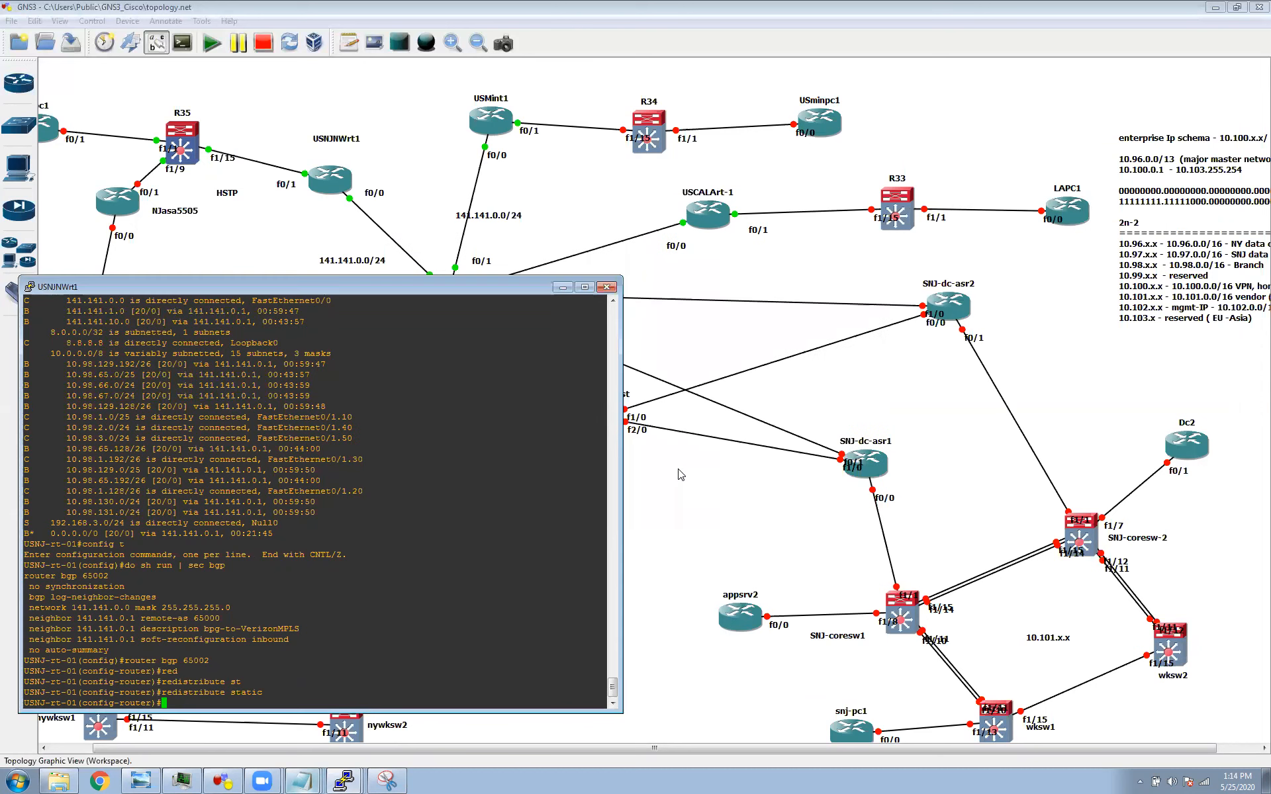
pyautogui.moveTo(344, 781)
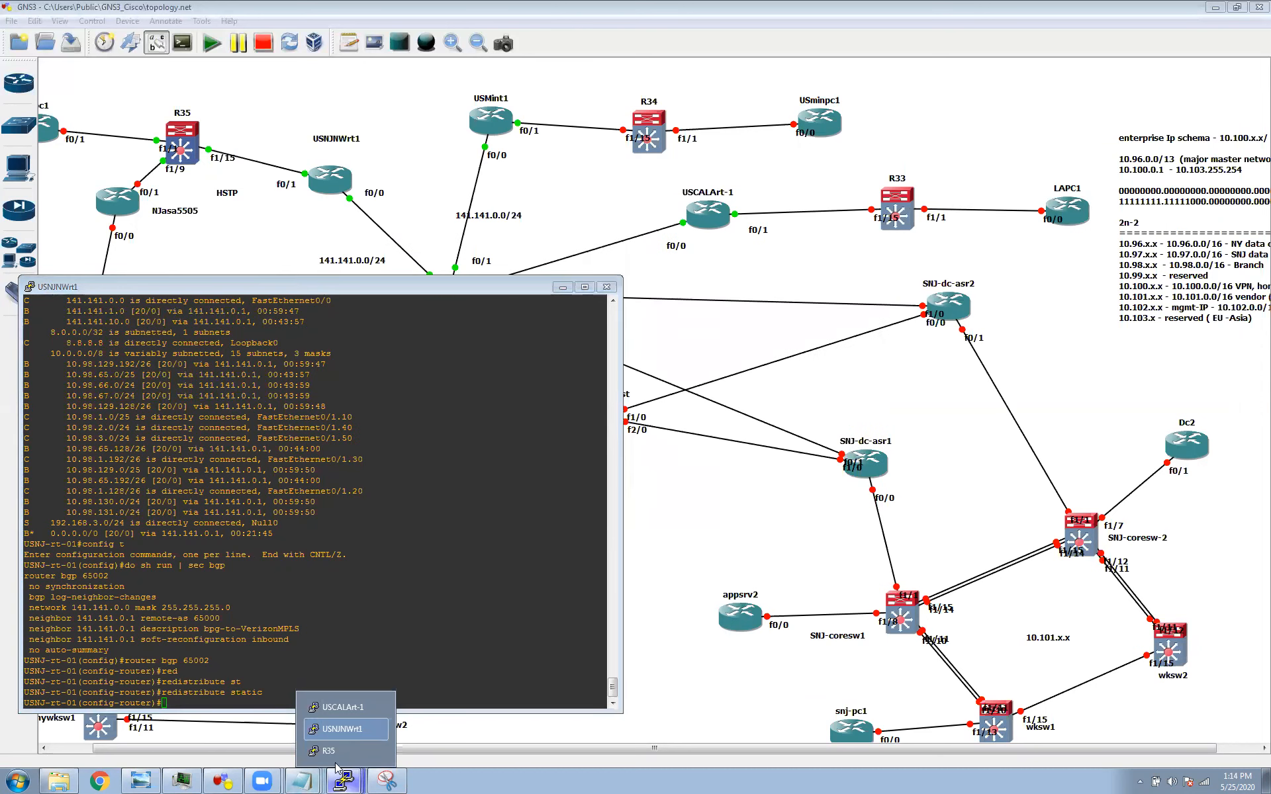
pyautogui.click(343, 707)
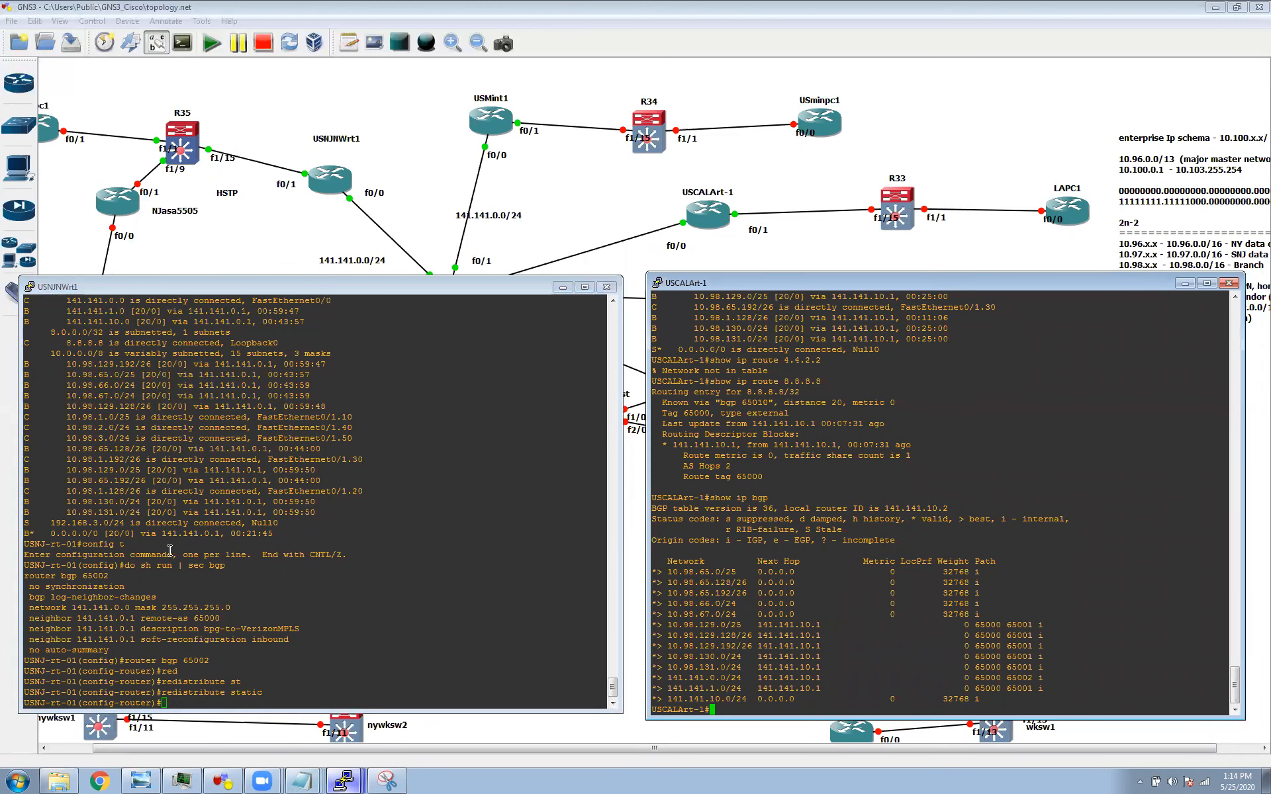
pyautogui.click(51, 528)
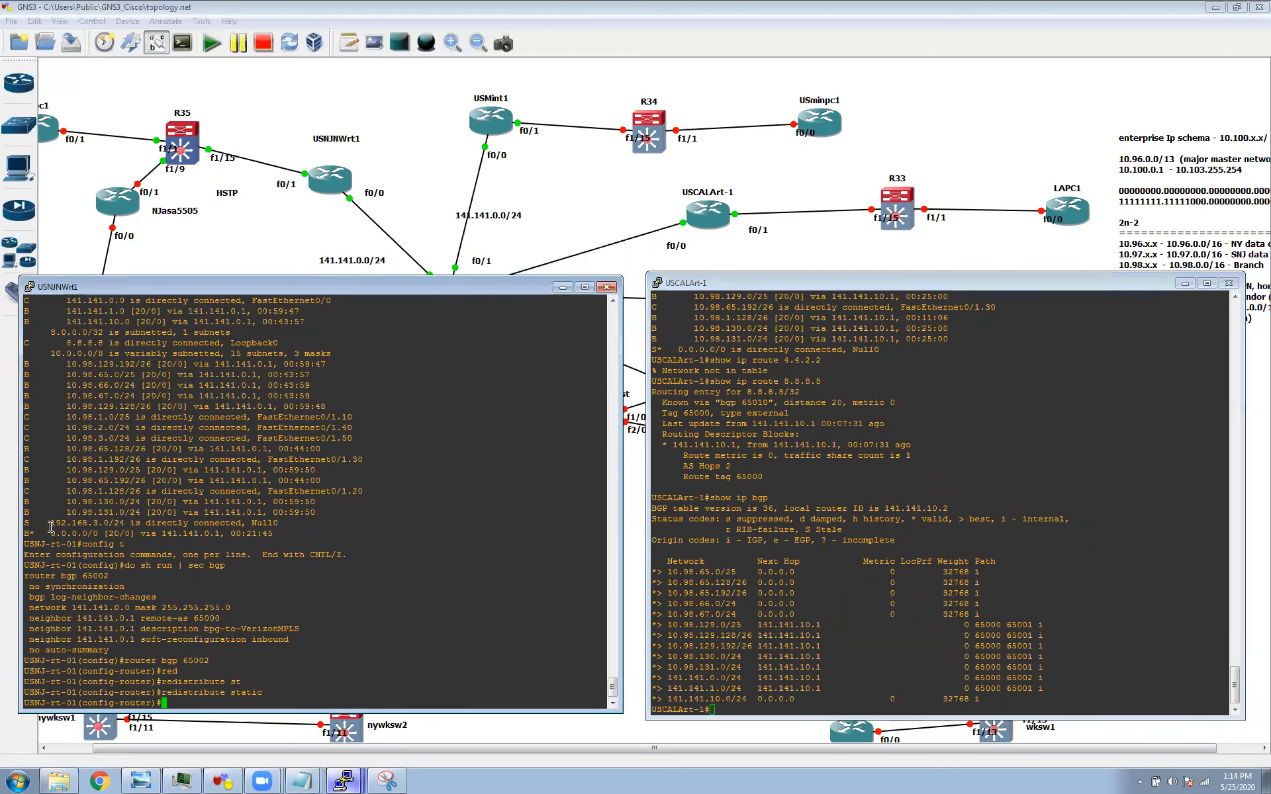
pyautogui.moveTo(51, 524); pyautogui.dragTo(189, 531)
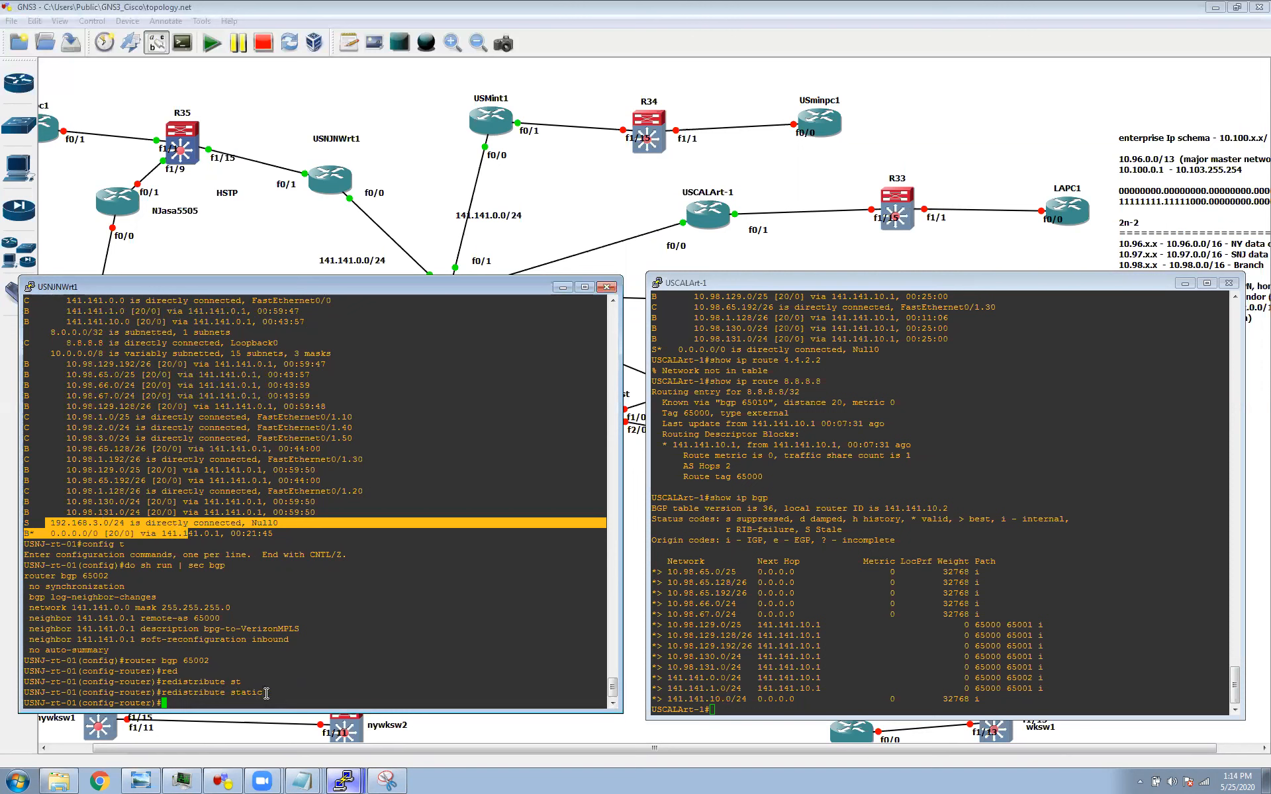
# Show the BGP table on USCALArt-1 and highlight the 192.168.3.0 entry
pyautogui.click(833, 659)
pyautogui.write('s')
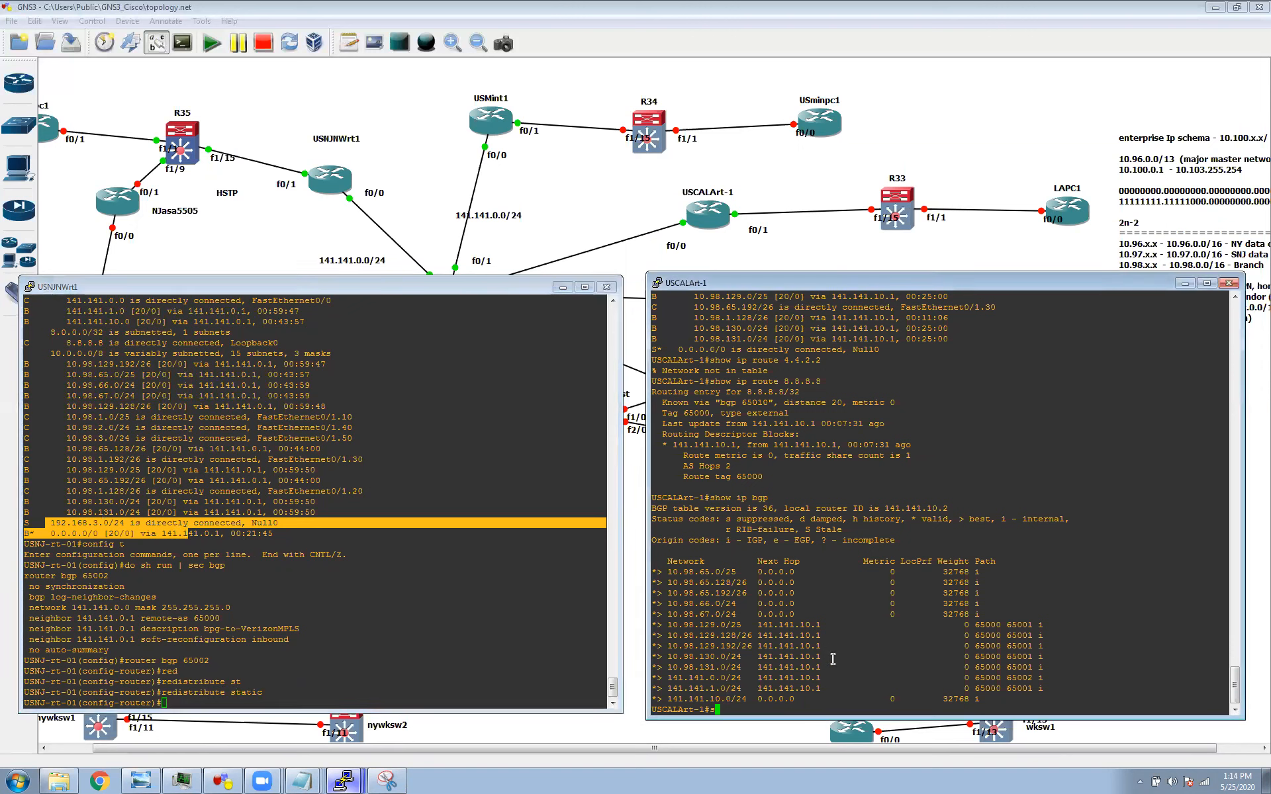
pyautogui.write('how ip bgp')
pyautogui.press('Return')
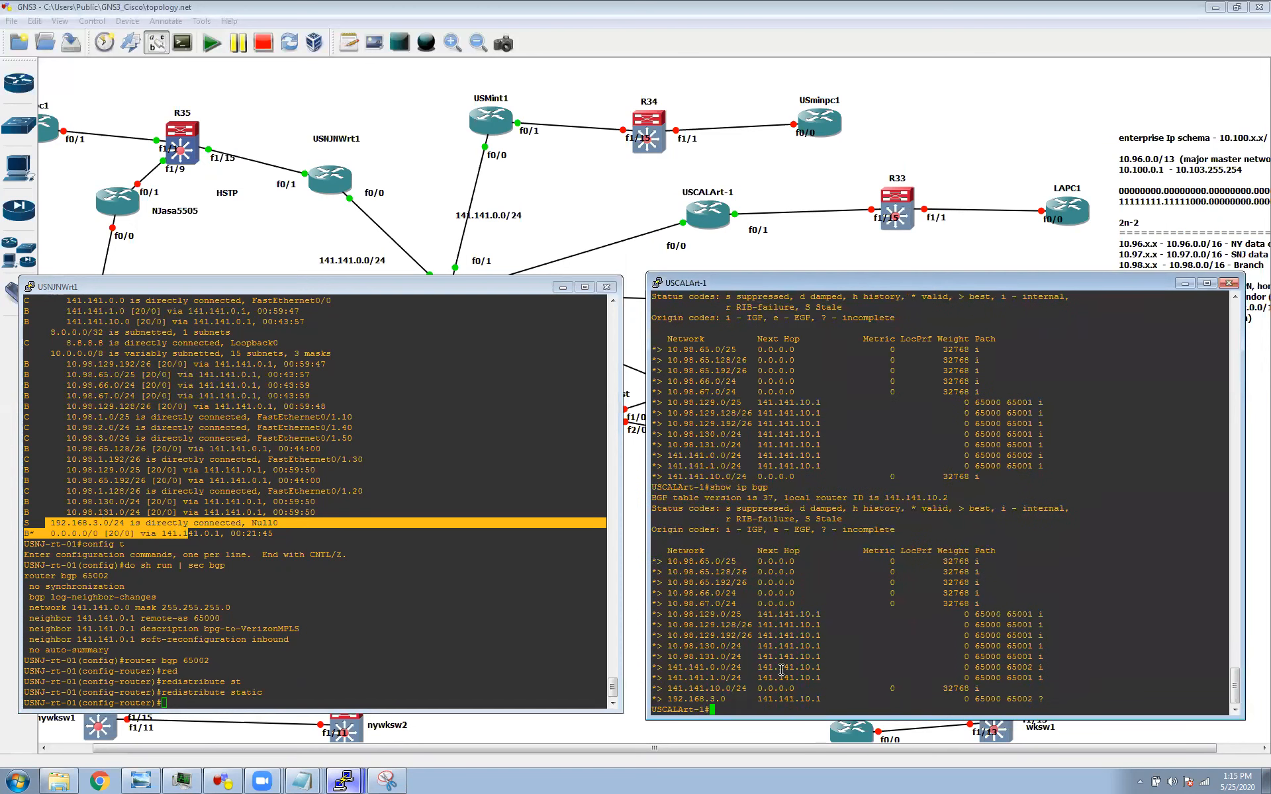
pyautogui.moveTo(663, 699); pyautogui.dragTo(828, 700)
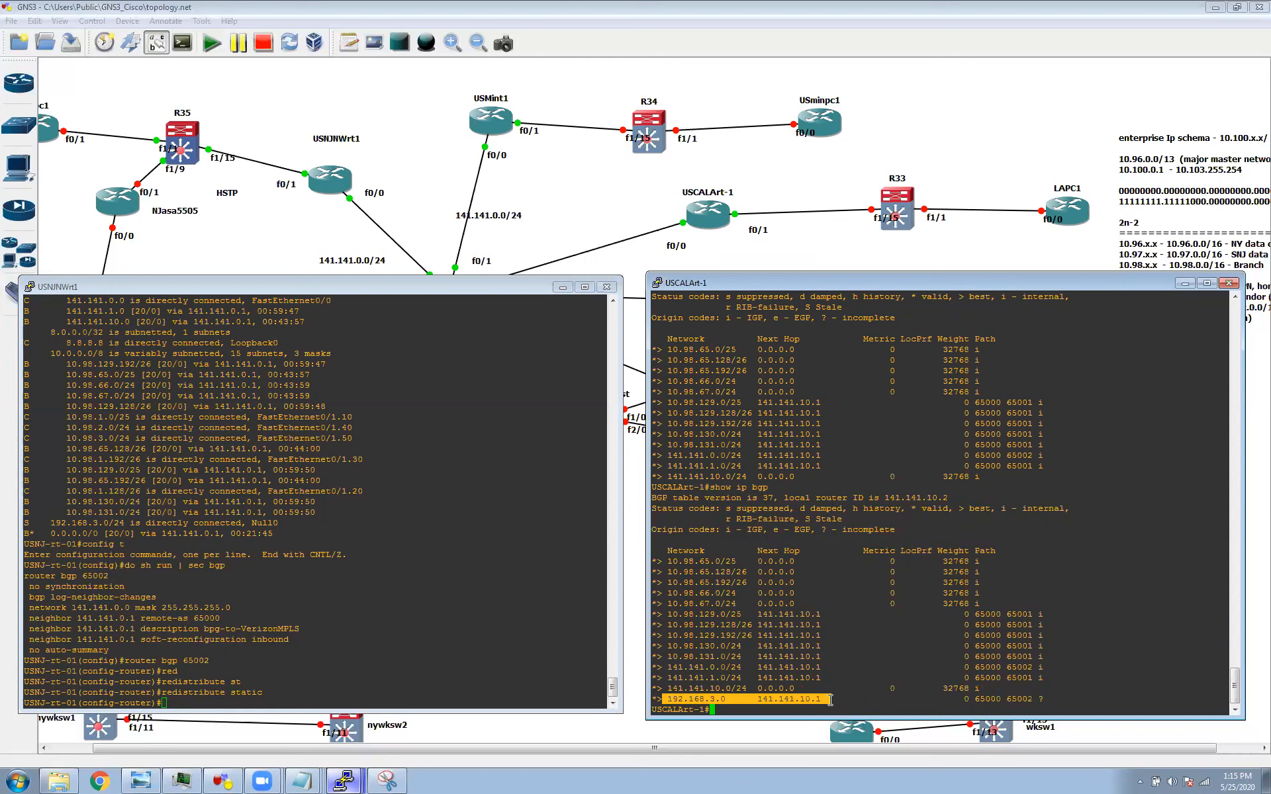
# Return to the untitled Notepad notes and highlight the "redis connected" and "redis static route" lines
pyautogui.moveTo(315, 780)
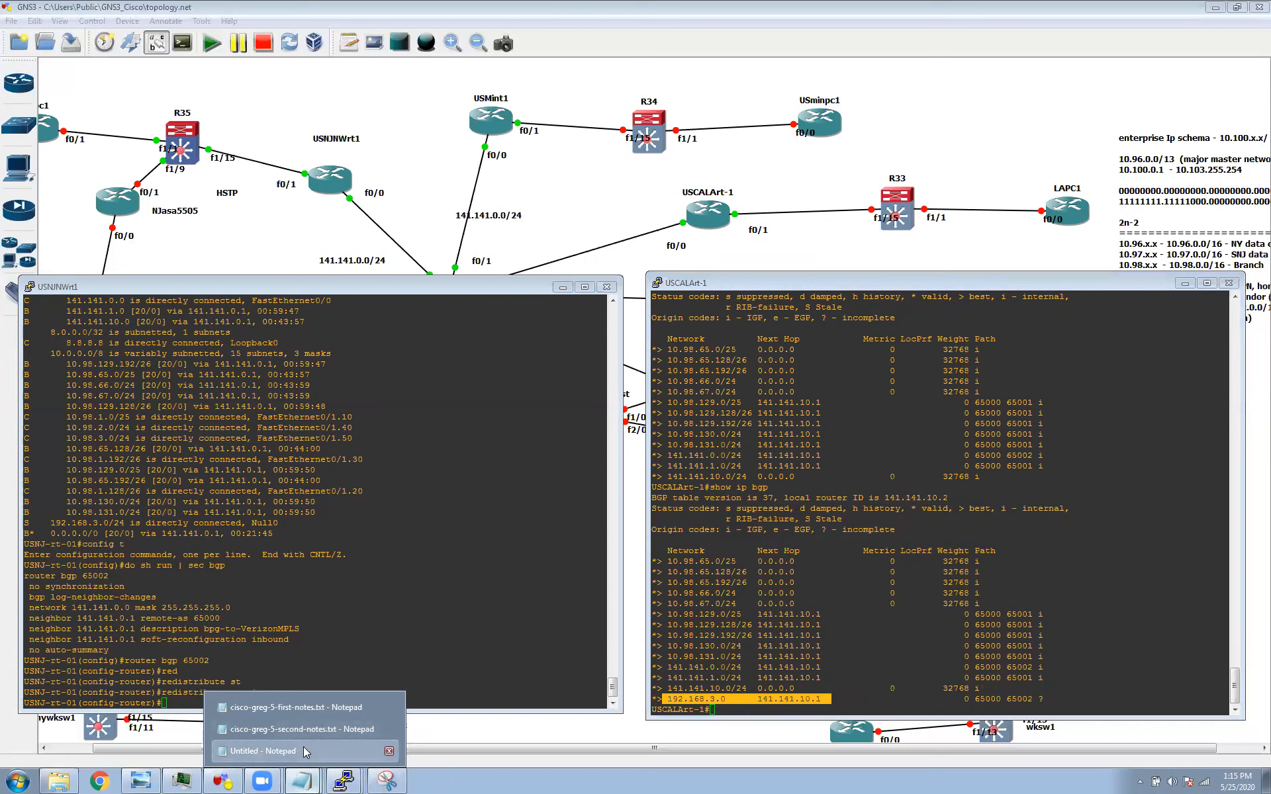
pyautogui.click(303, 750)
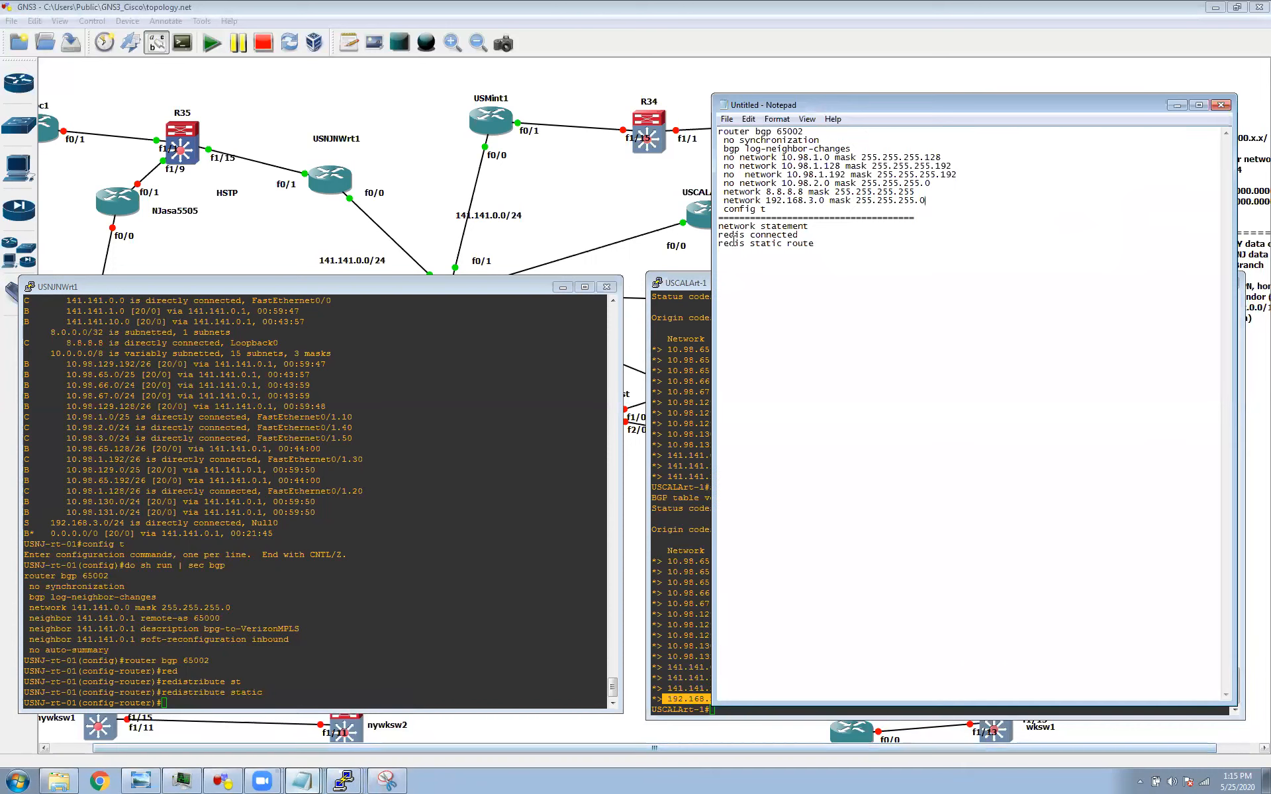
pyautogui.moveTo(745, 236); pyautogui.dragTo(784, 240)
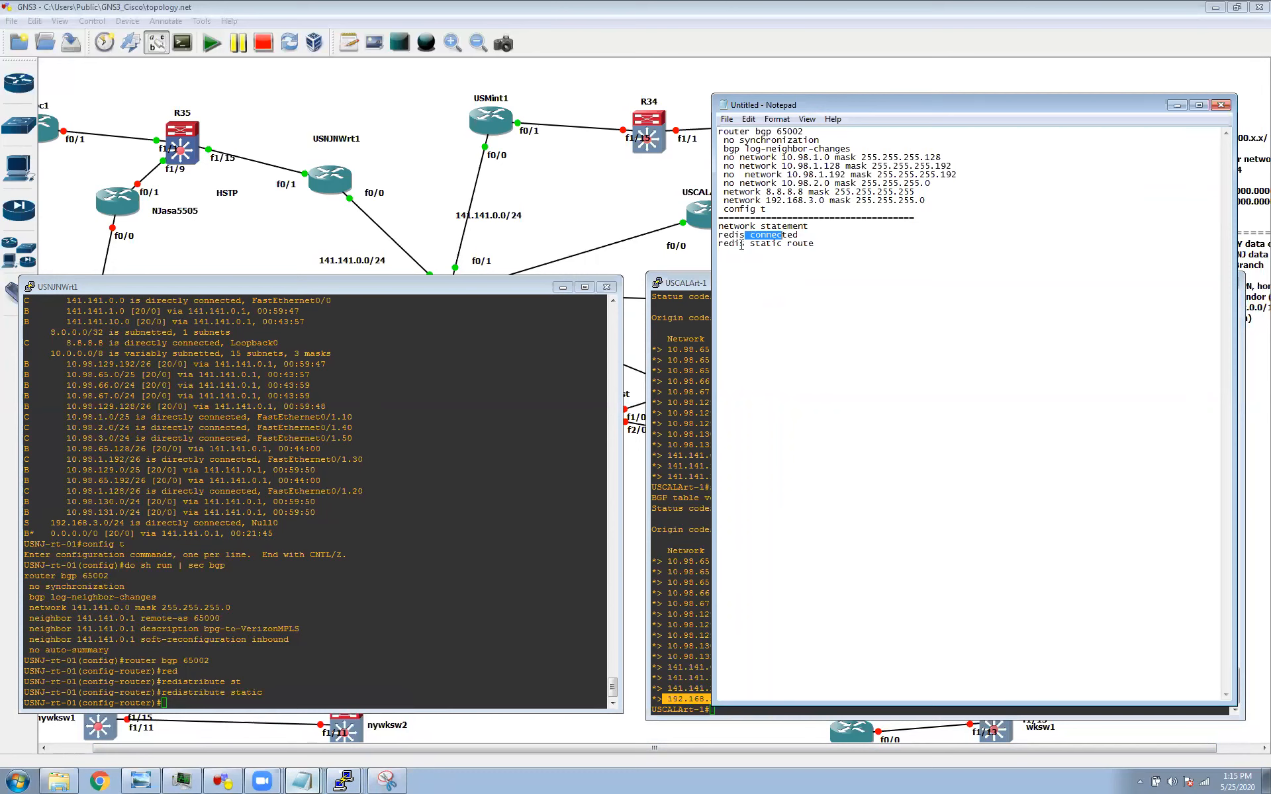
pyautogui.click(750, 244)
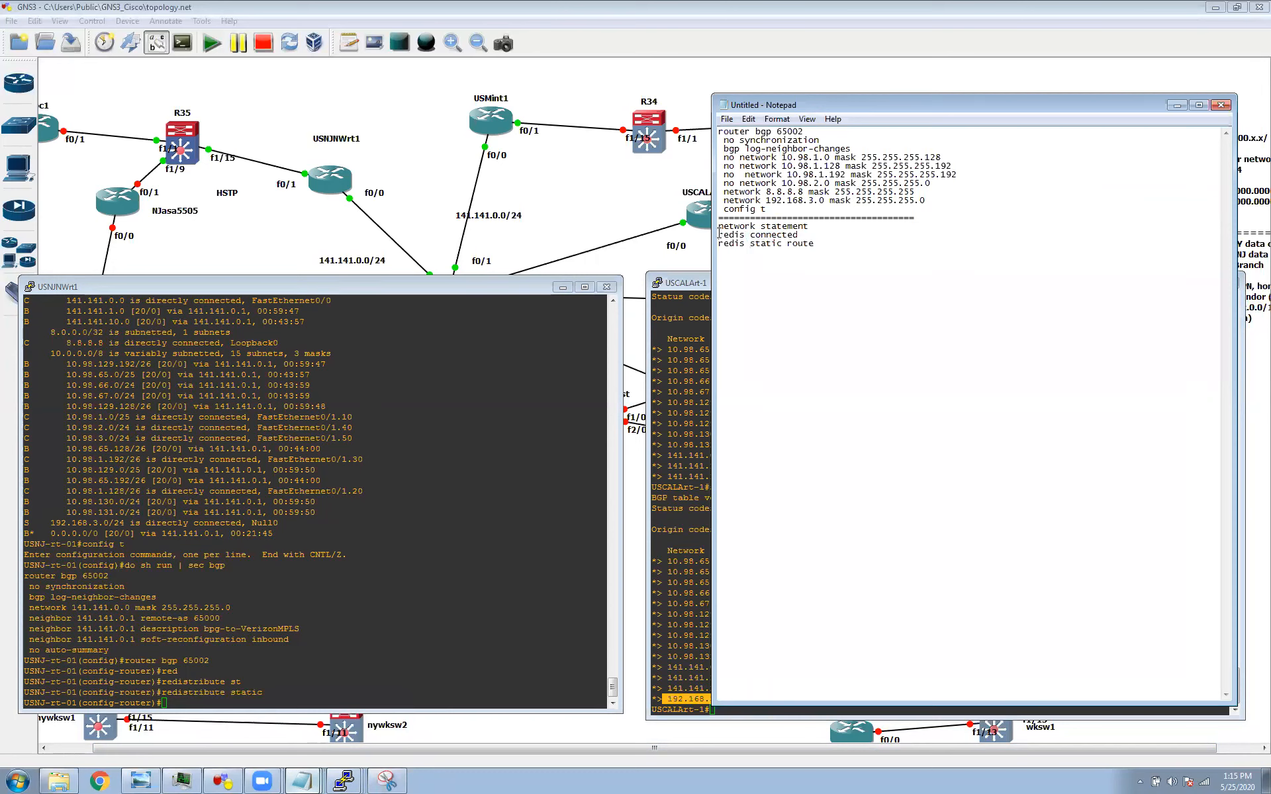
pyautogui.moveTo(719, 235); pyautogui.dragTo(830, 260)
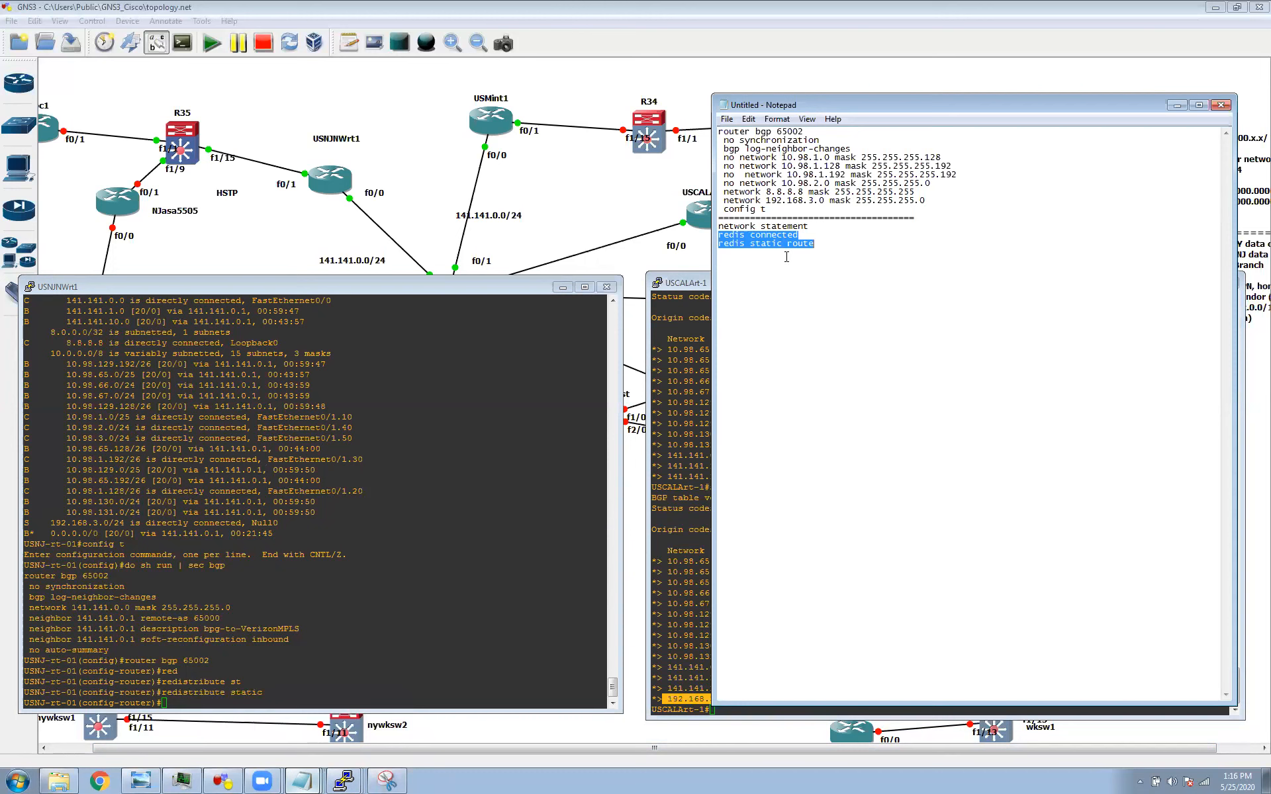
# Switch to Snipping Tool and capture a new snip spanning the console windows and the Notepad notes
pyautogui.click(390, 780)
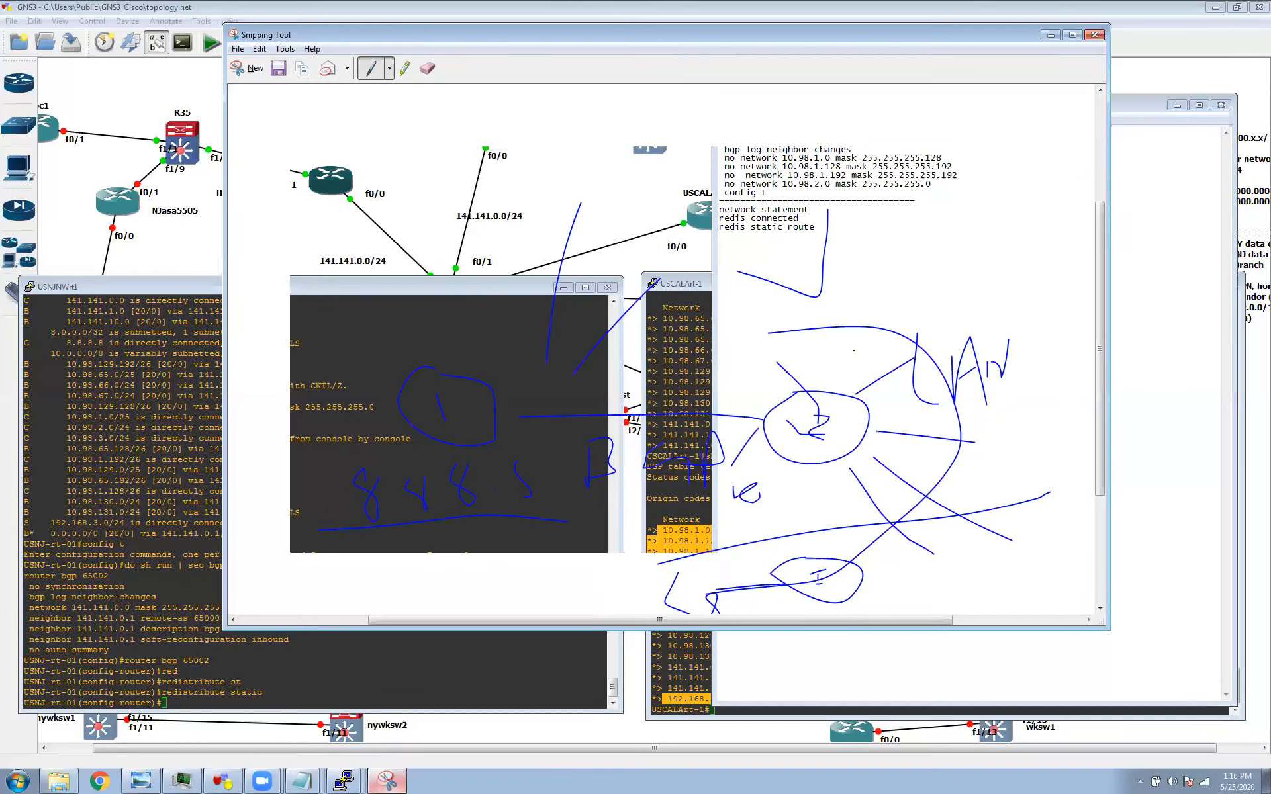
pyautogui.click(251, 68)
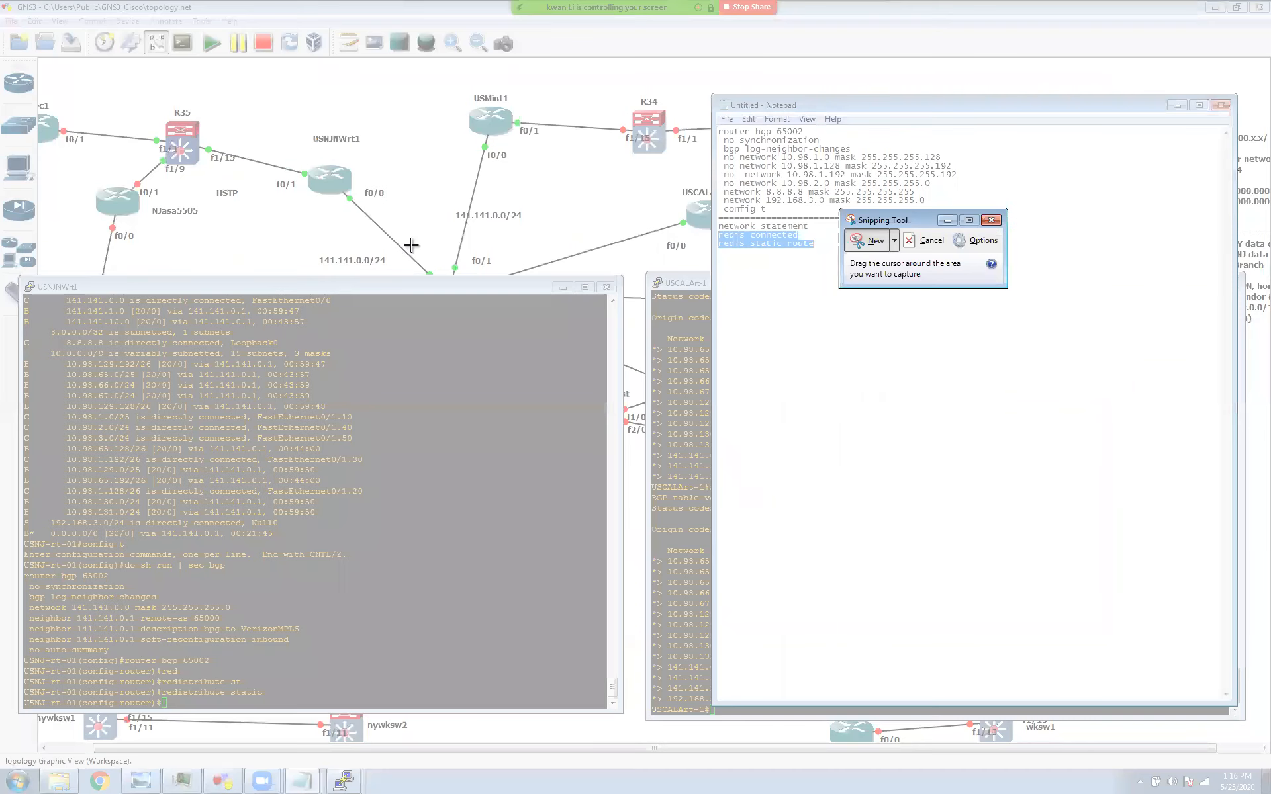
pyautogui.moveTo(345, 205); pyautogui.dragTo(1064, 661)
# Handwrite "BGP" above a freehand box on the snip, link the box to a circled "Nei" label, and pick the highlighter
pyautogui.moveTo(414, 350)
pyautogui.mouseDown()
pyautogui.moveTo(414, 389)
pyautogui.moveTo(438, 387)
pyautogui.mouseUp()
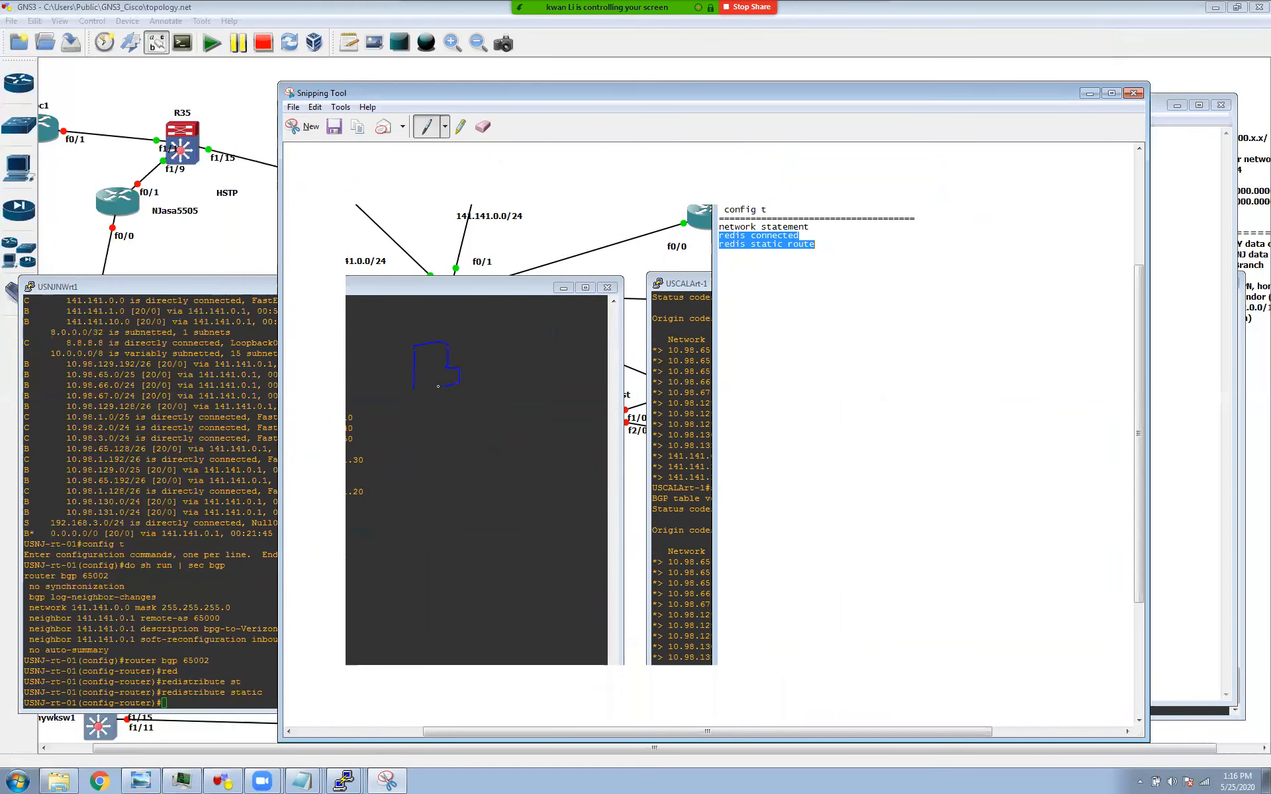
pyautogui.moveTo(484, 345)
pyautogui.mouseDown()
pyautogui.moveTo(503, 404)
pyautogui.moveTo(522, 355)
pyautogui.mouseUp()
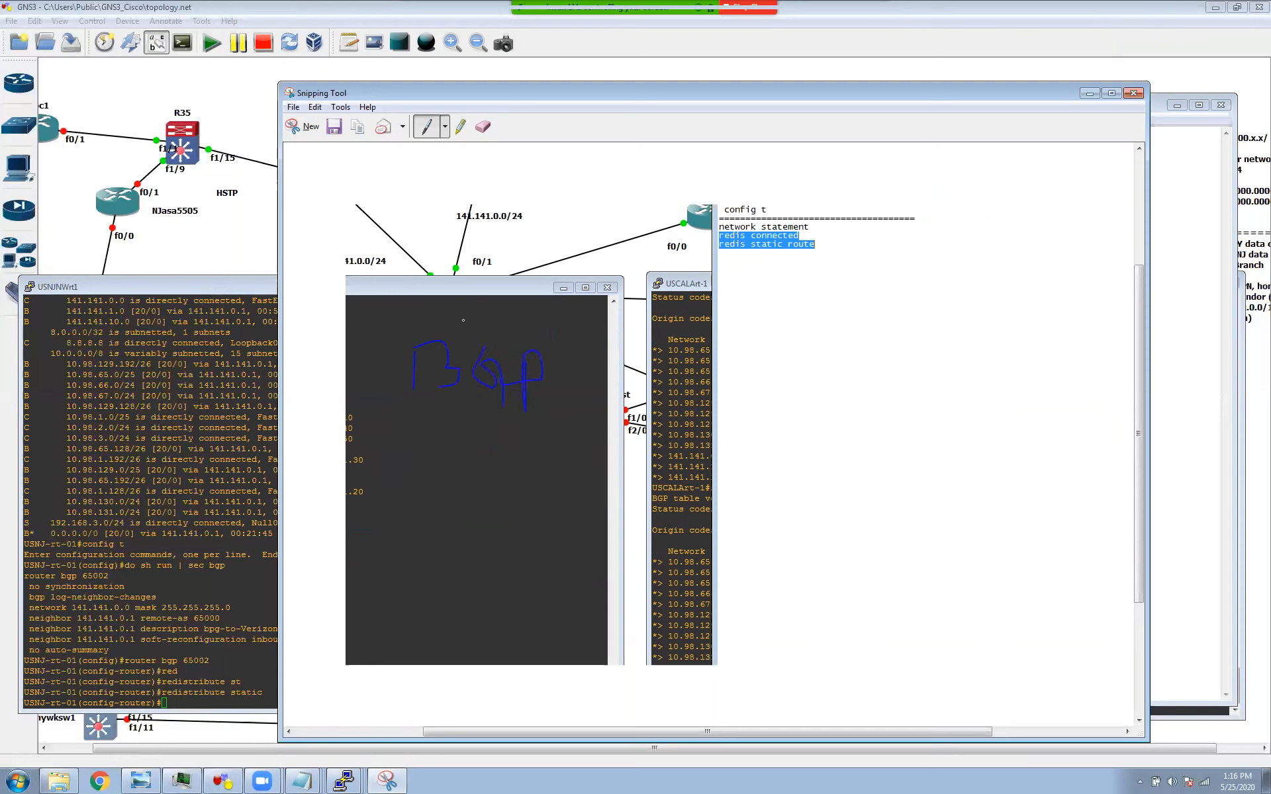
pyautogui.moveTo(397, 420)
pyautogui.mouseDown()
pyautogui.moveTo(542, 420)
pyautogui.moveTo(553, 516)
pyautogui.mouseUp()
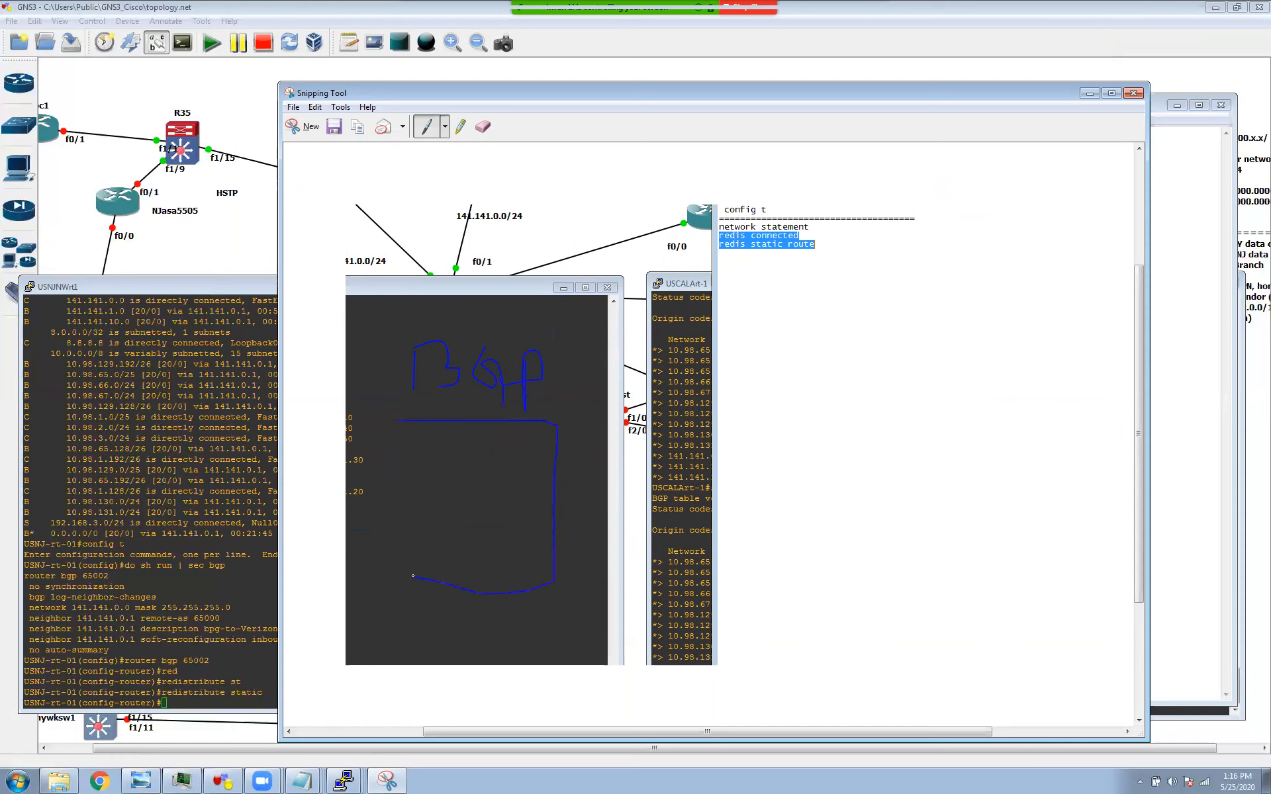
pyautogui.moveTo(386, 556); pyautogui.dragTo(397, 439)
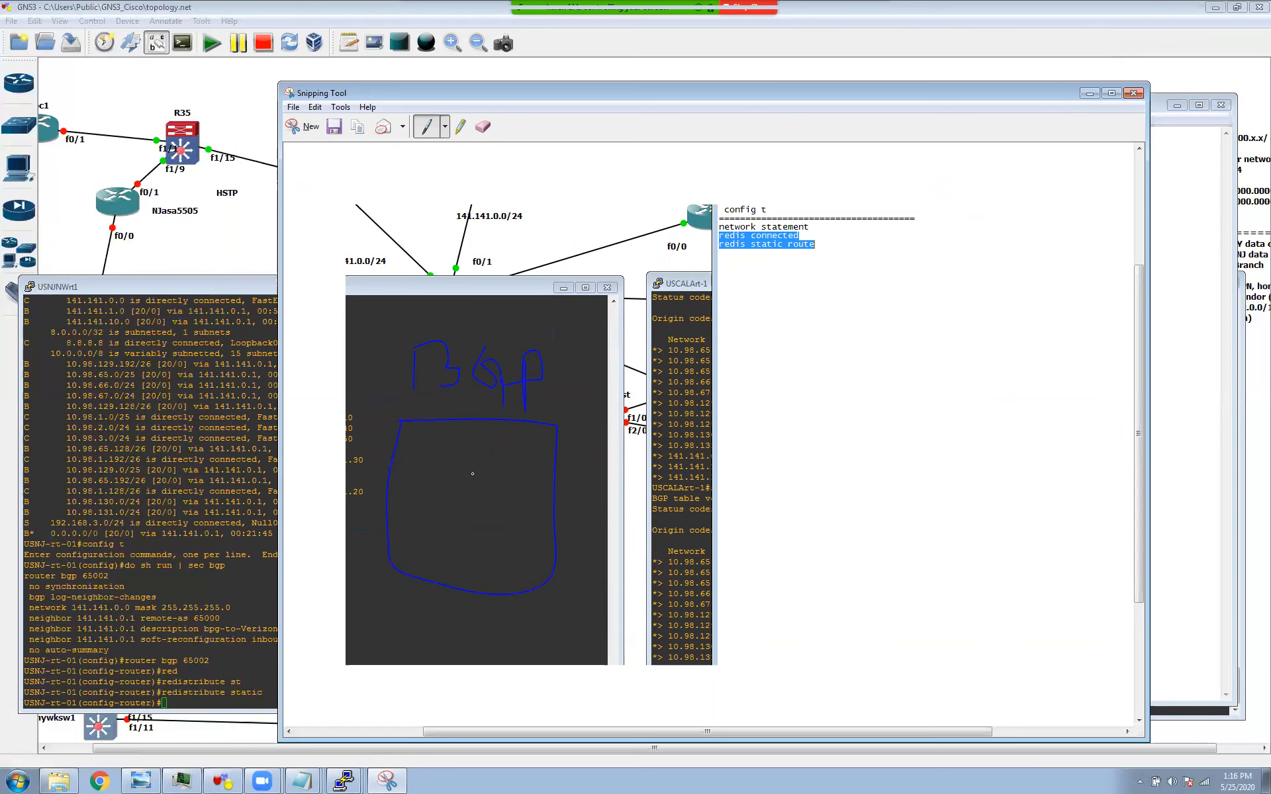
pyautogui.moveTo(363, 627)
pyautogui.mouseDown()
pyautogui.moveTo(313, 660)
pyautogui.moveTo(393, 691)
pyautogui.moveTo(387, 637)
pyautogui.moveTo(335, 631)
pyautogui.moveTo(319, 686)
pyautogui.moveTo(338, 678)
pyautogui.moveTo(340, 648)
pyautogui.moveTo(347, 669)
pyautogui.moveTo(377, 666)
pyautogui.mouseUp()
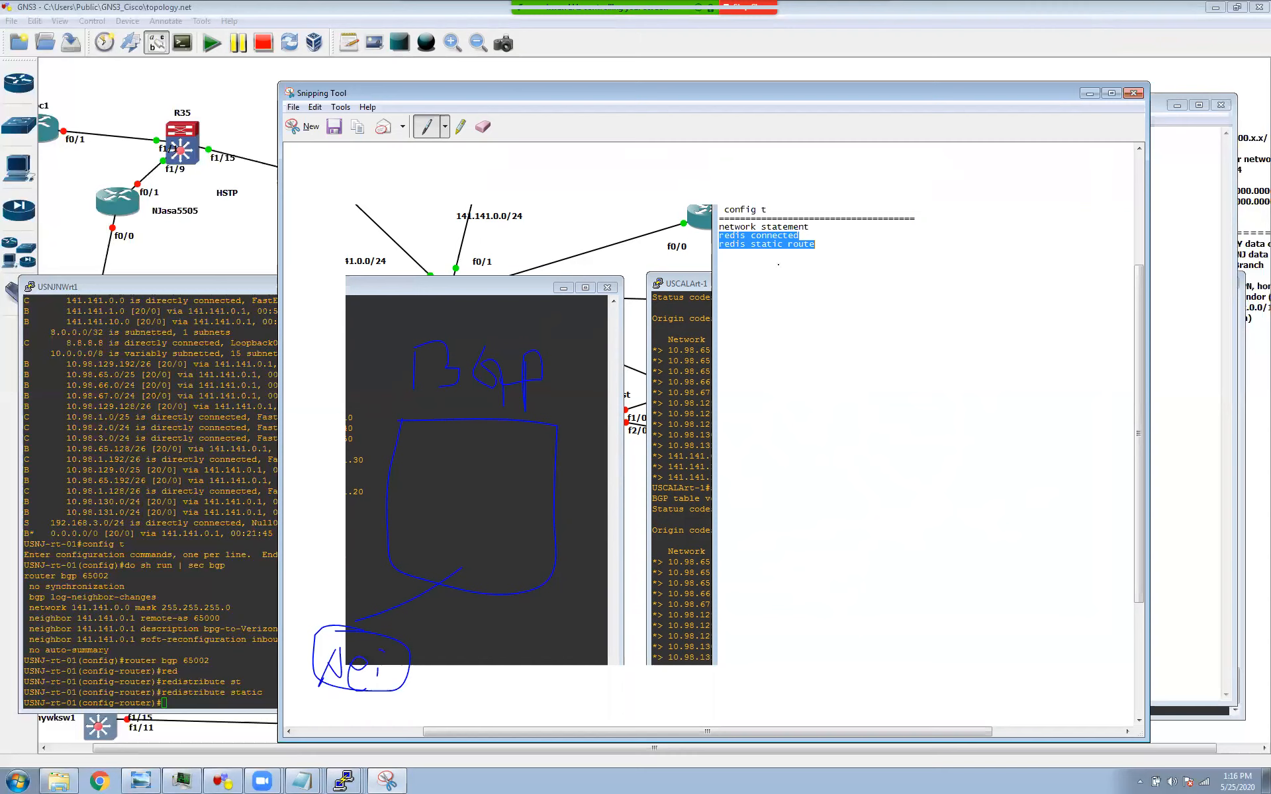
pyautogui.click(460, 126)
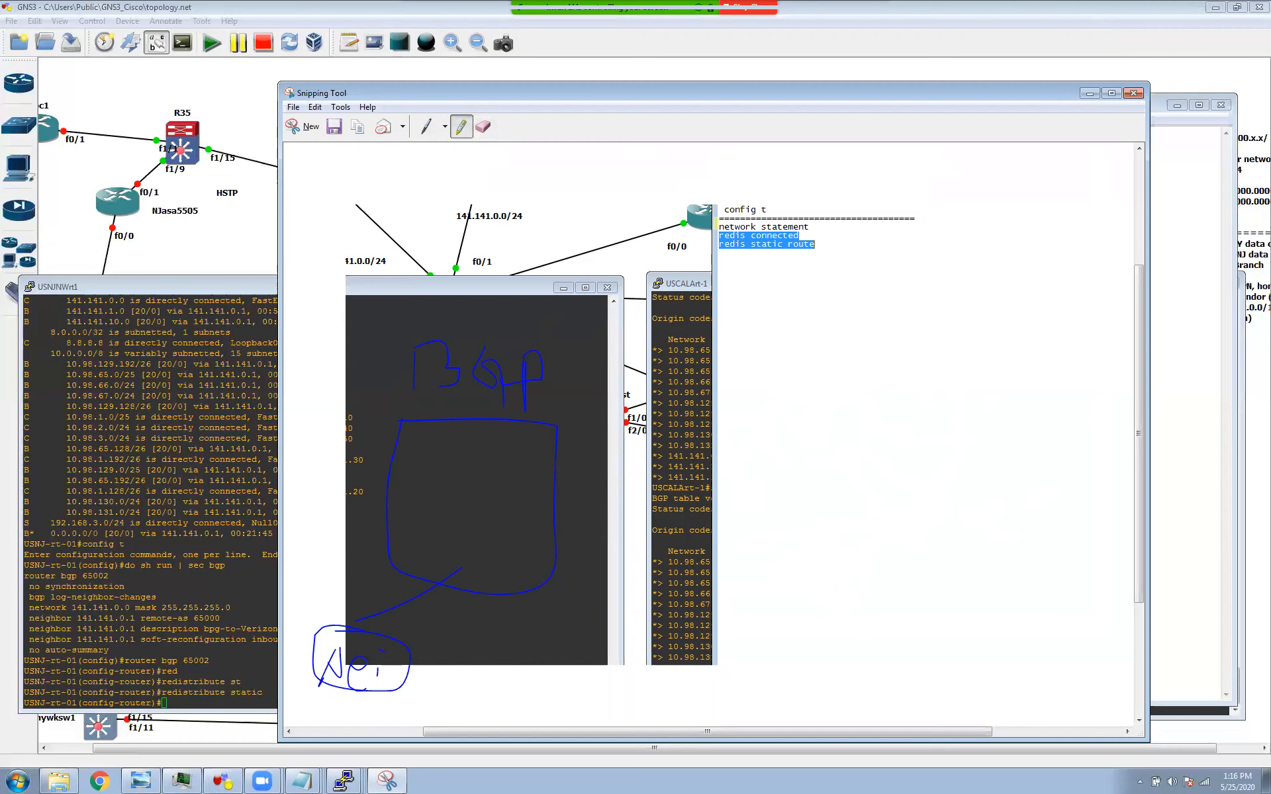
# Highlight the "network statement", "redis connected" and "redis static route" lines on the snip in yellow
pyautogui.moveTo(715, 226); pyautogui.dragTo(813, 227)
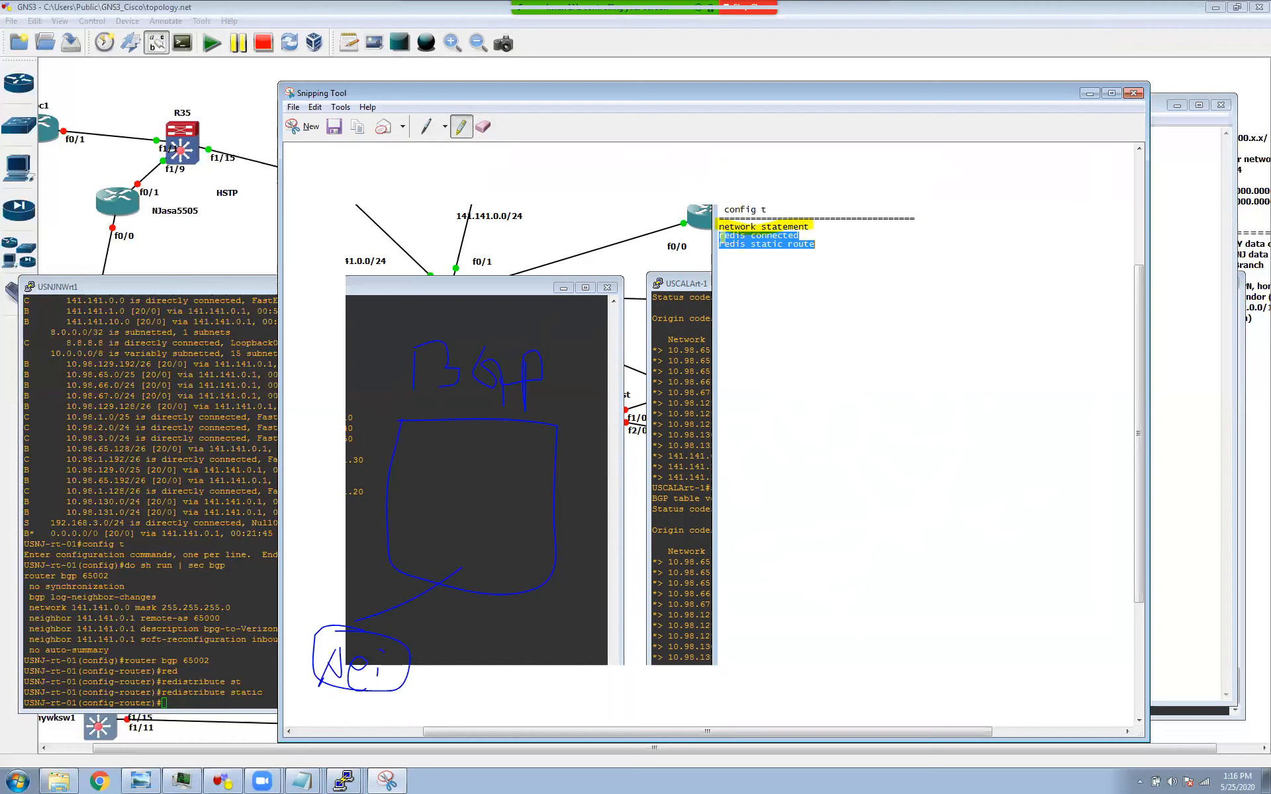
pyautogui.moveTo(721, 235); pyautogui.dragTo(814, 235)
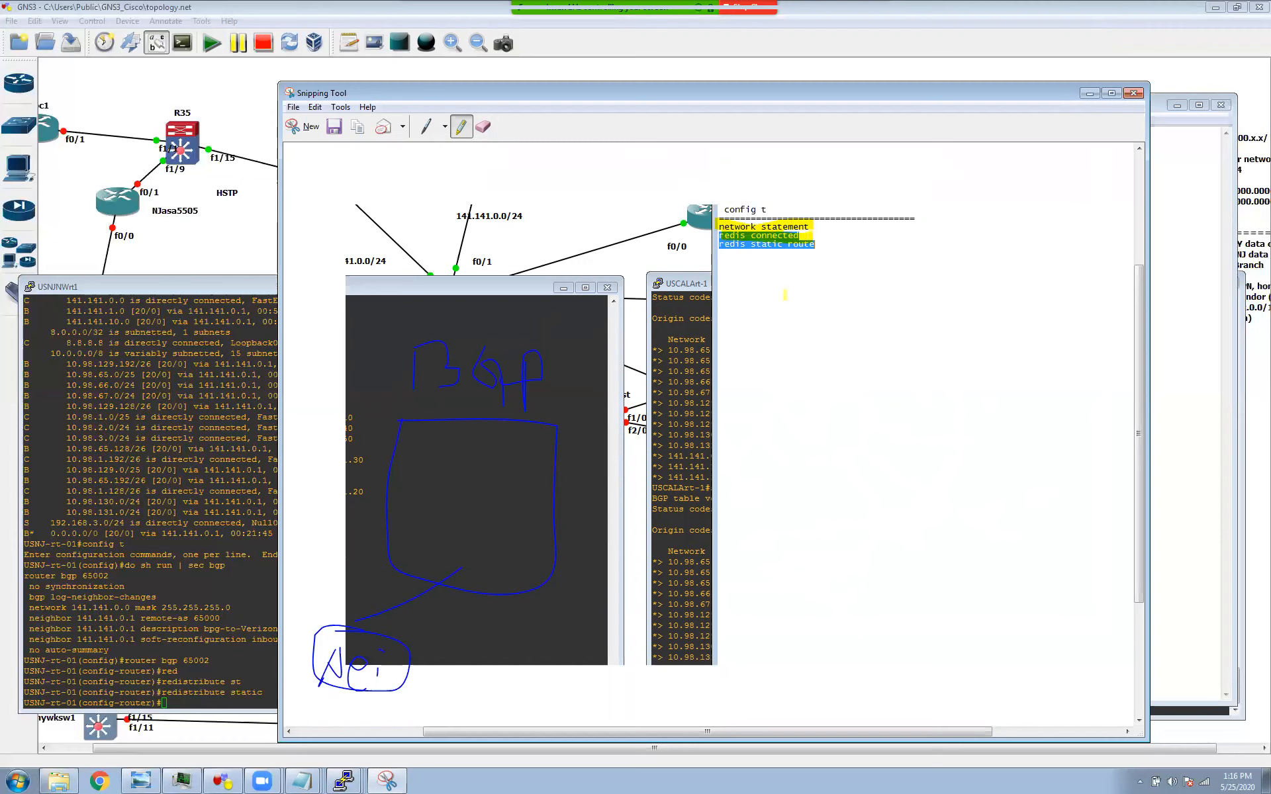
pyautogui.moveTo(719, 244); pyautogui.dragTo(833, 250)
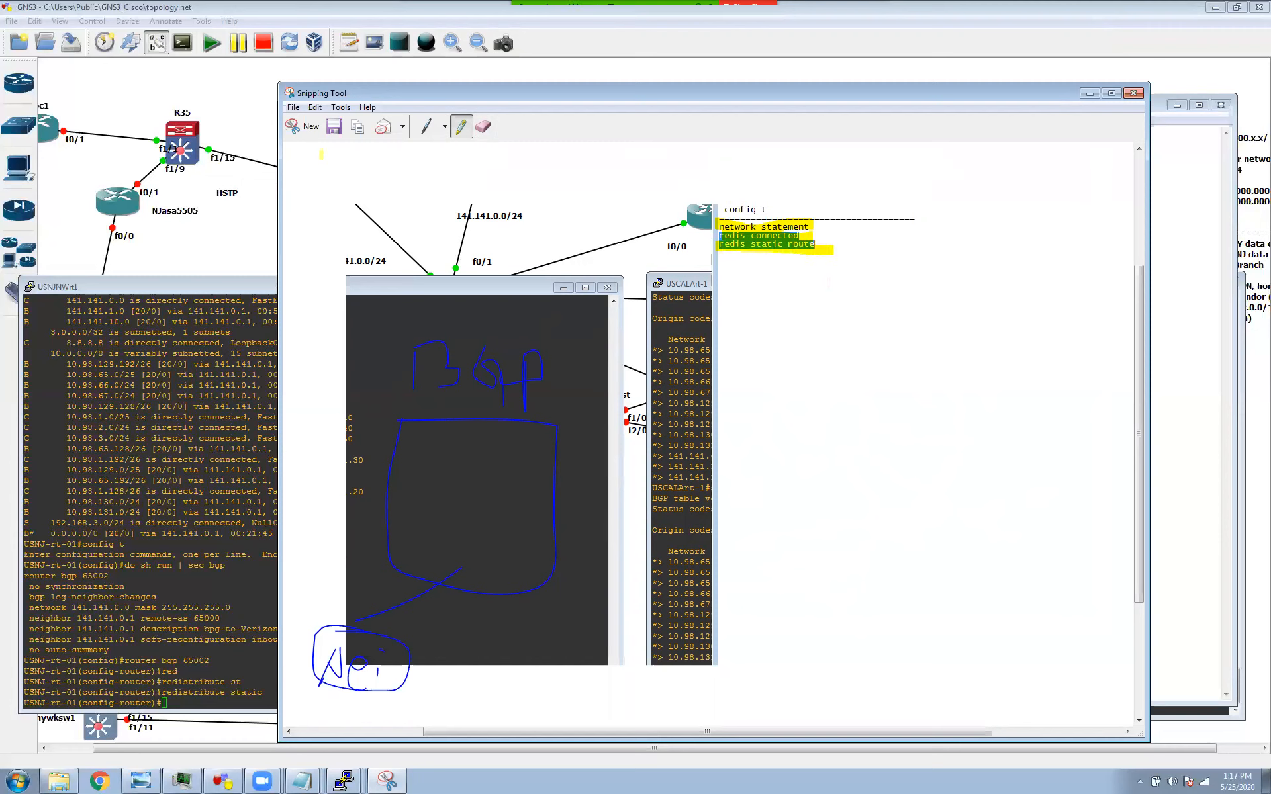
# With the blue pen, draw a line from the highlighted notes and handwrite "Exist" at its end
pyautogui.click(425, 127)
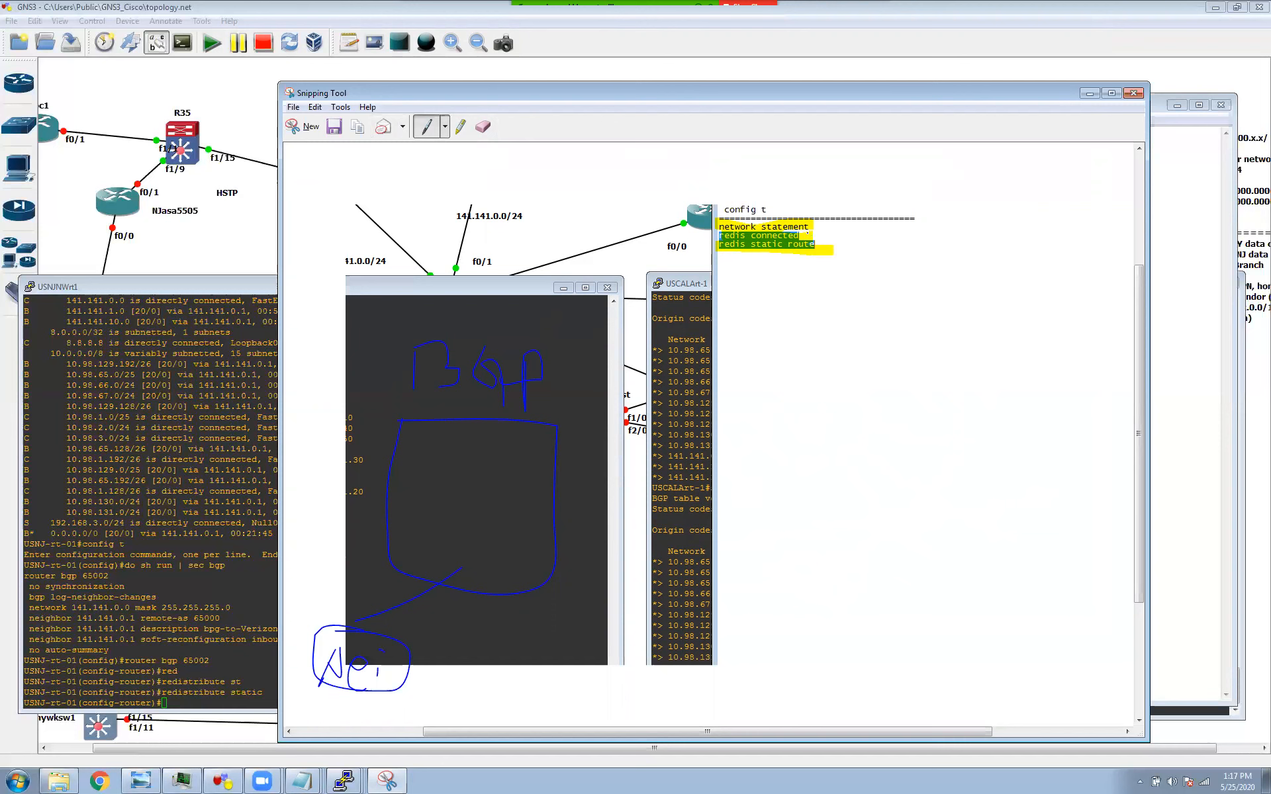
pyautogui.moveTo(809, 235); pyautogui.dragTo(905, 206)
pyautogui.moveTo(917, 203)
pyautogui.mouseDown()
pyautogui.moveTo(936, 199)
pyautogui.moveTo(928, 229)
pyautogui.mouseUp()
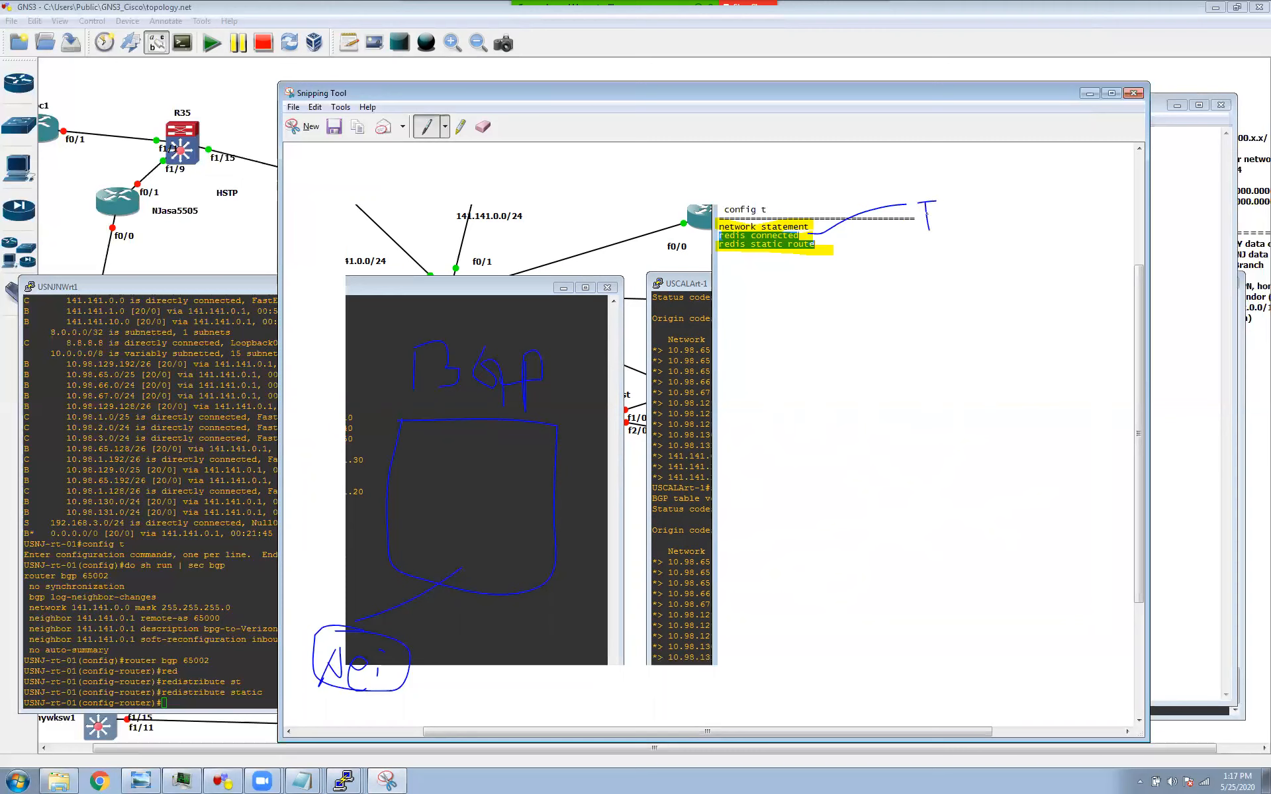
pyautogui.moveTo(955, 206)
pyautogui.mouseDown()
pyautogui.moveTo(947, 221)
pyautogui.moveTo(981, 192)
pyautogui.moveTo(985, 210)
pyautogui.moveTo(996, 198)
pyautogui.moveTo(1014, 205)
pyautogui.moveTo(1010, 191)
pyautogui.mouseUp()
# Draw an arrow pointing to the "redis static route" line, label it "IGP", and handwrite "St", "I" and "OSP" below
pyautogui.moveTo(763, 254)
pyautogui.mouseDown()
pyautogui.moveTo(791, 286)
pyautogui.moveTo(765, 253)
pyautogui.moveTo(831, 278)
pyautogui.moveTo(829, 299)
pyautogui.moveTo(867, 286)
pyautogui.moveTo(869, 305)
pyautogui.moveTo(884, 299)
pyautogui.moveTo(871, 276)
pyautogui.mouseUp()
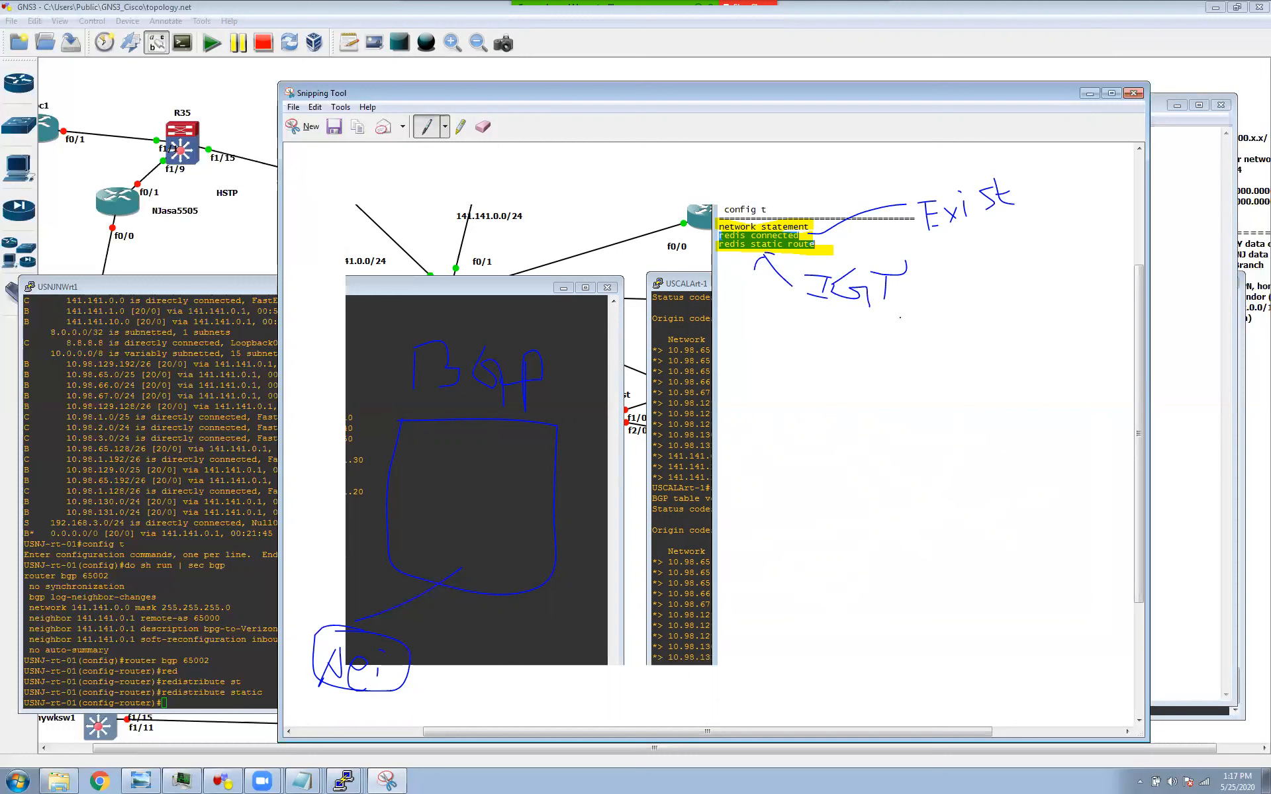
pyautogui.moveTo(850, 317)
pyautogui.mouseDown()
pyautogui.moveTo(844, 342)
pyautogui.moveTo(861, 318)
pyautogui.mouseUp()
pyautogui.moveTo(864, 407); pyautogui.dragTo(868, 404)
pyautogui.moveTo(869, 401); pyautogui.dragTo(899, 420)
# On the USNJ-rt-01 console, list the available options of the redistribute command with "redistribute ?"
pyautogui.click(217, 449)
pyautogui.press('Up')
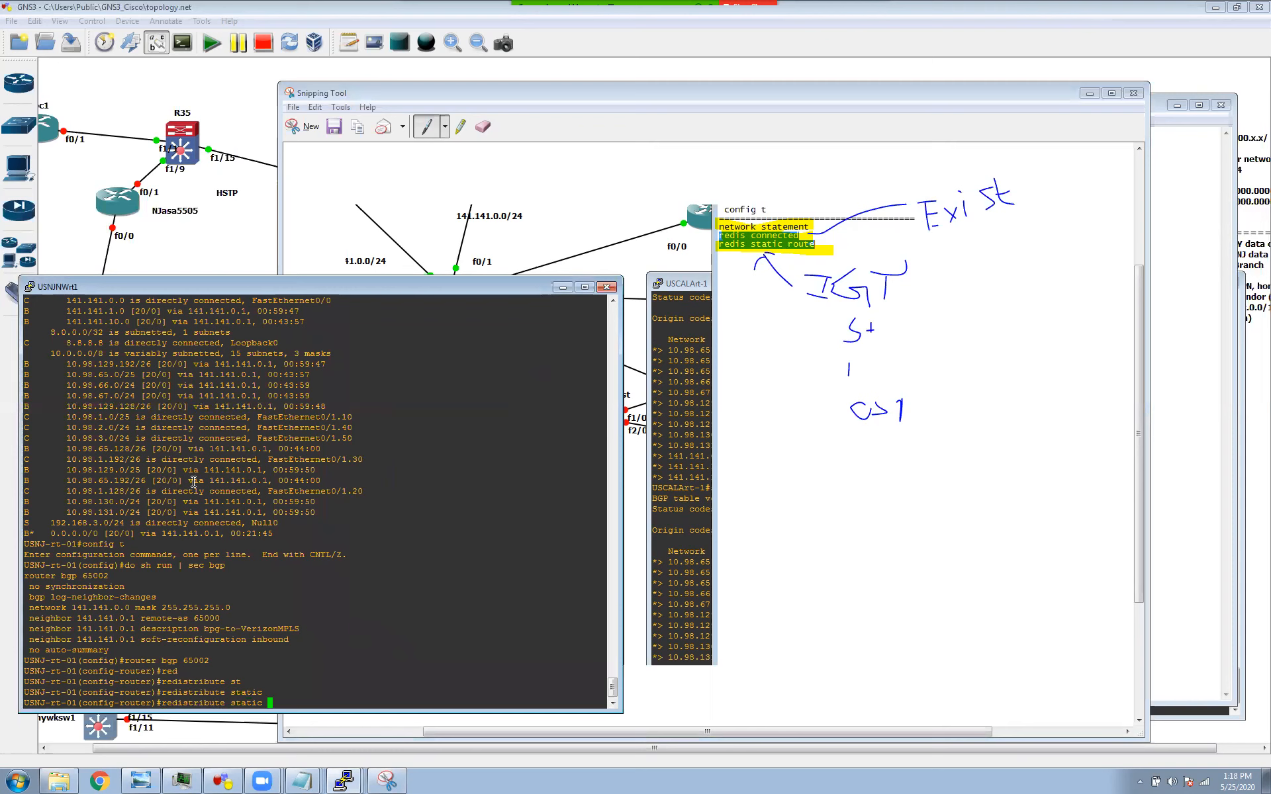
pyautogui.press('BackSpace')
pyautogui.press('BackSpace')
pyautogui.press('BackSpace')
pyautogui.press('BackSpace')
pyautogui.press('BackSpace')
pyautogui.press('BackSpace')
pyautogui.press('BackSpace')
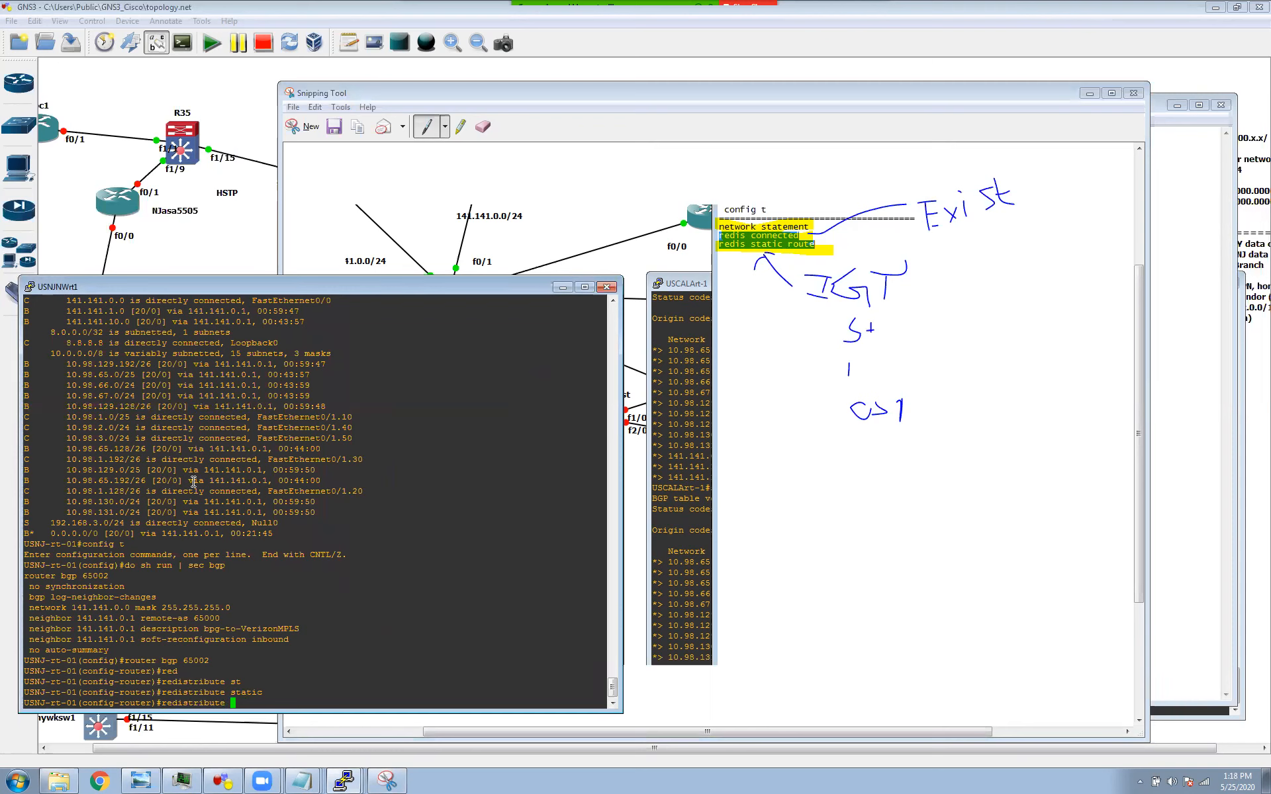
pyautogui.write('?')
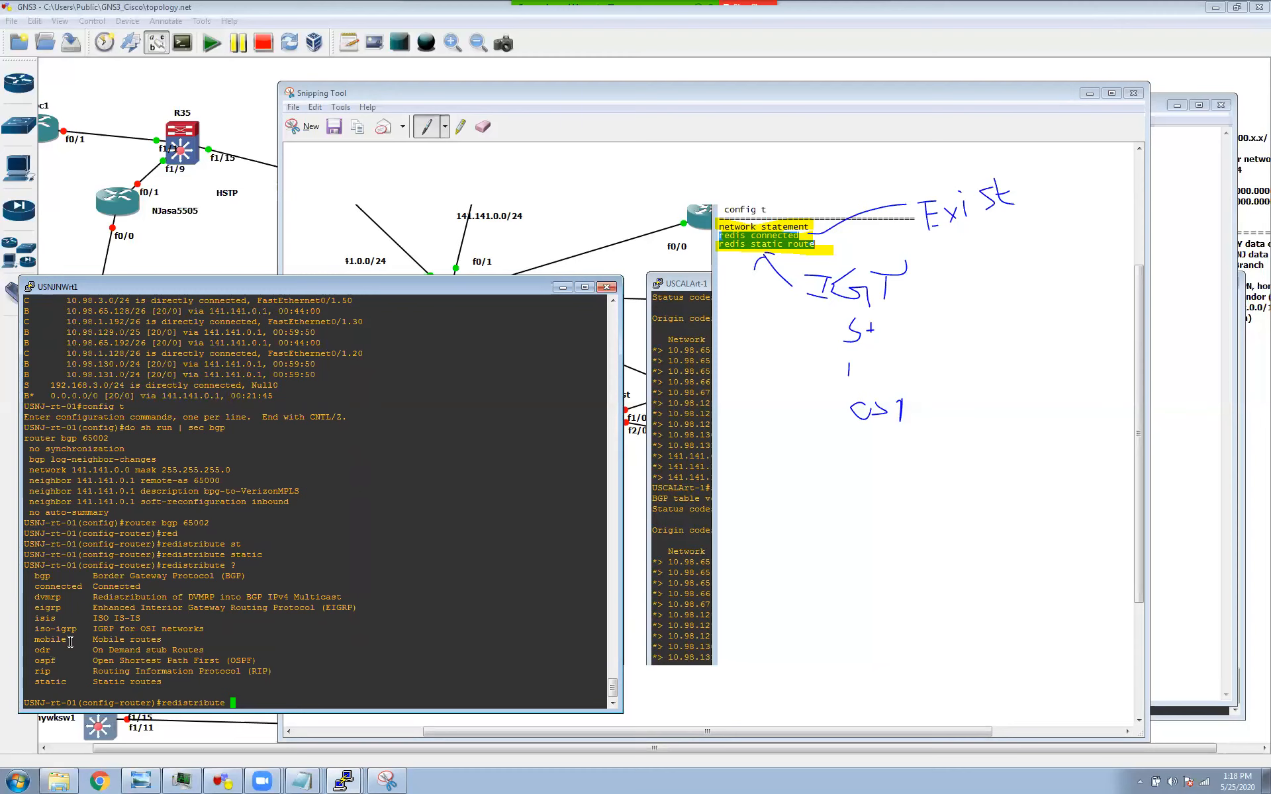
# Return to the snip, draw two lines from the BGP box, end the lower one in an ellipse, and shift the snip window aside
pyautogui.click(564, 287)
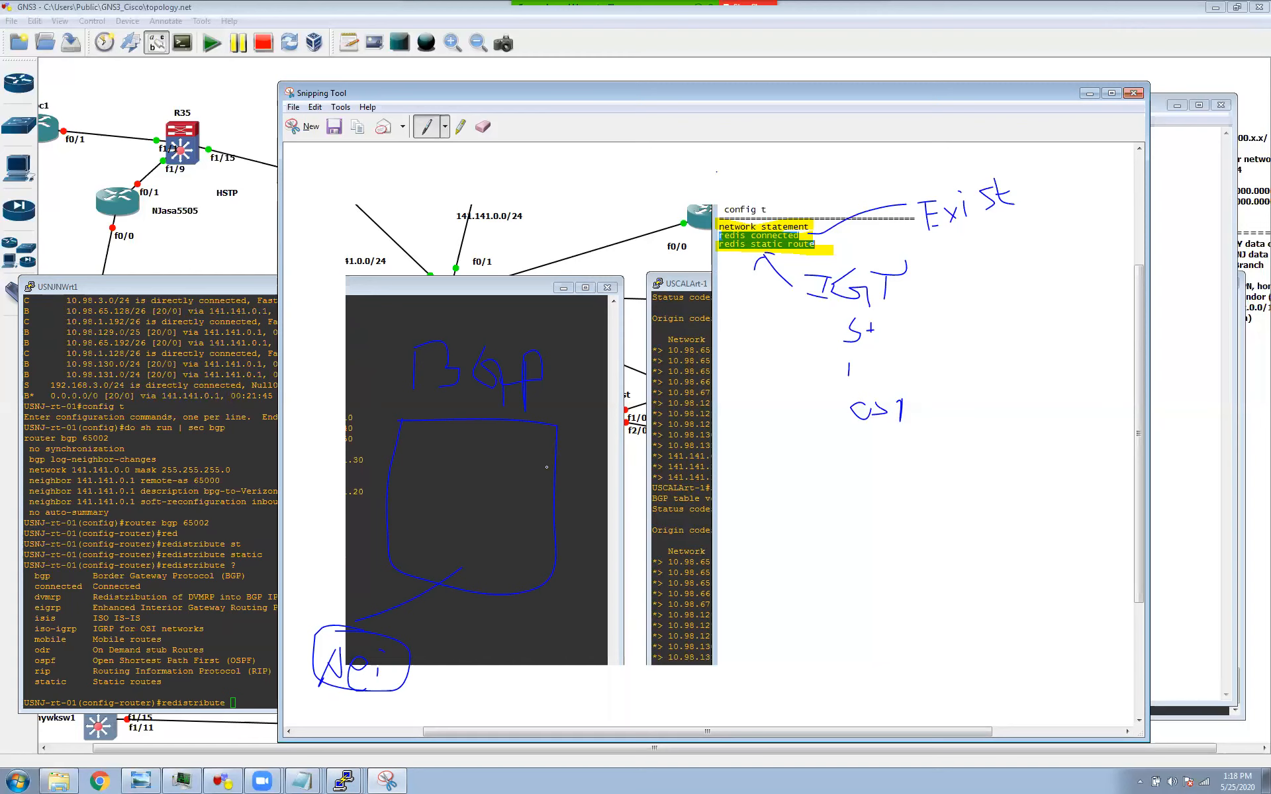
pyautogui.moveTo(548, 468); pyautogui.dragTo(627, 479)
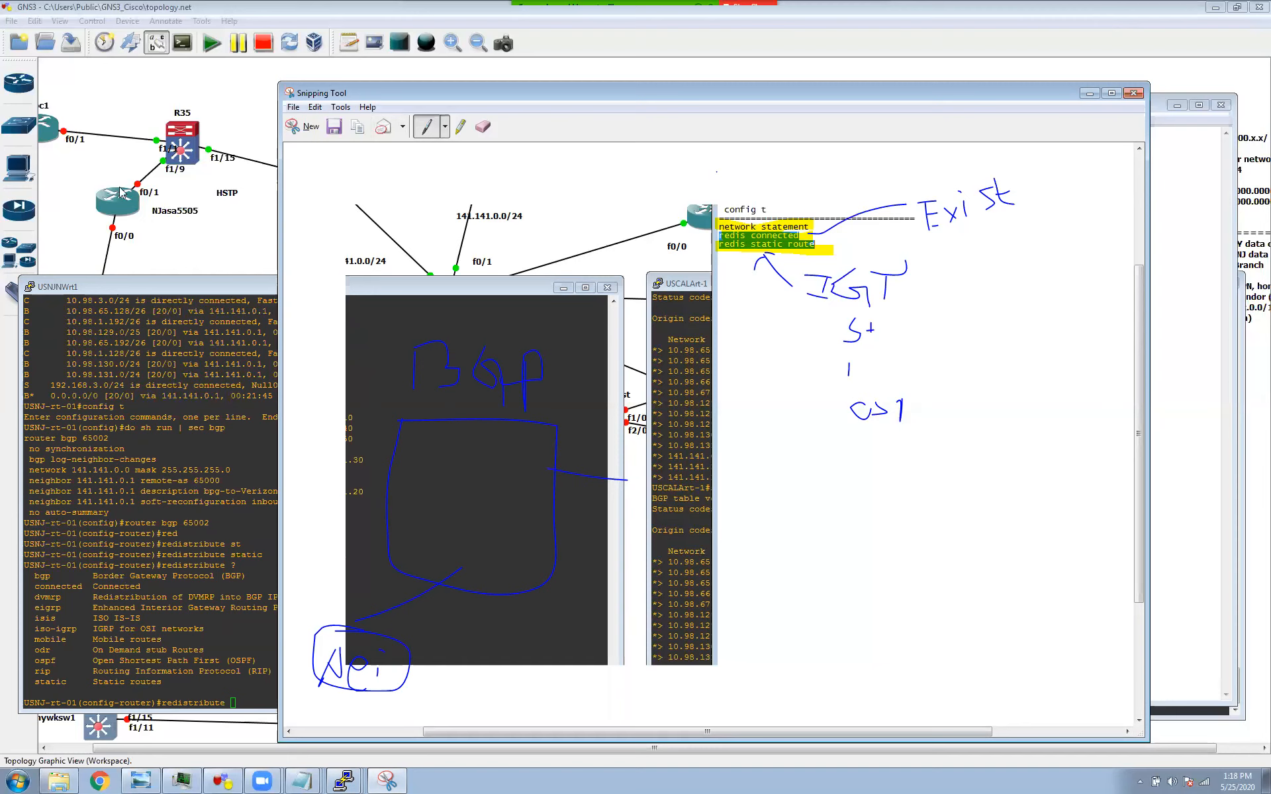
pyautogui.moveTo(576, 585)
pyautogui.mouseDown()
pyautogui.moveTo(730, 657)
pyautogui.moveTo(761, 706)
pyautogui.moveTo(818, 680)
pyautogui.moveTo(725, 658)
pyautogui.mouseUp()
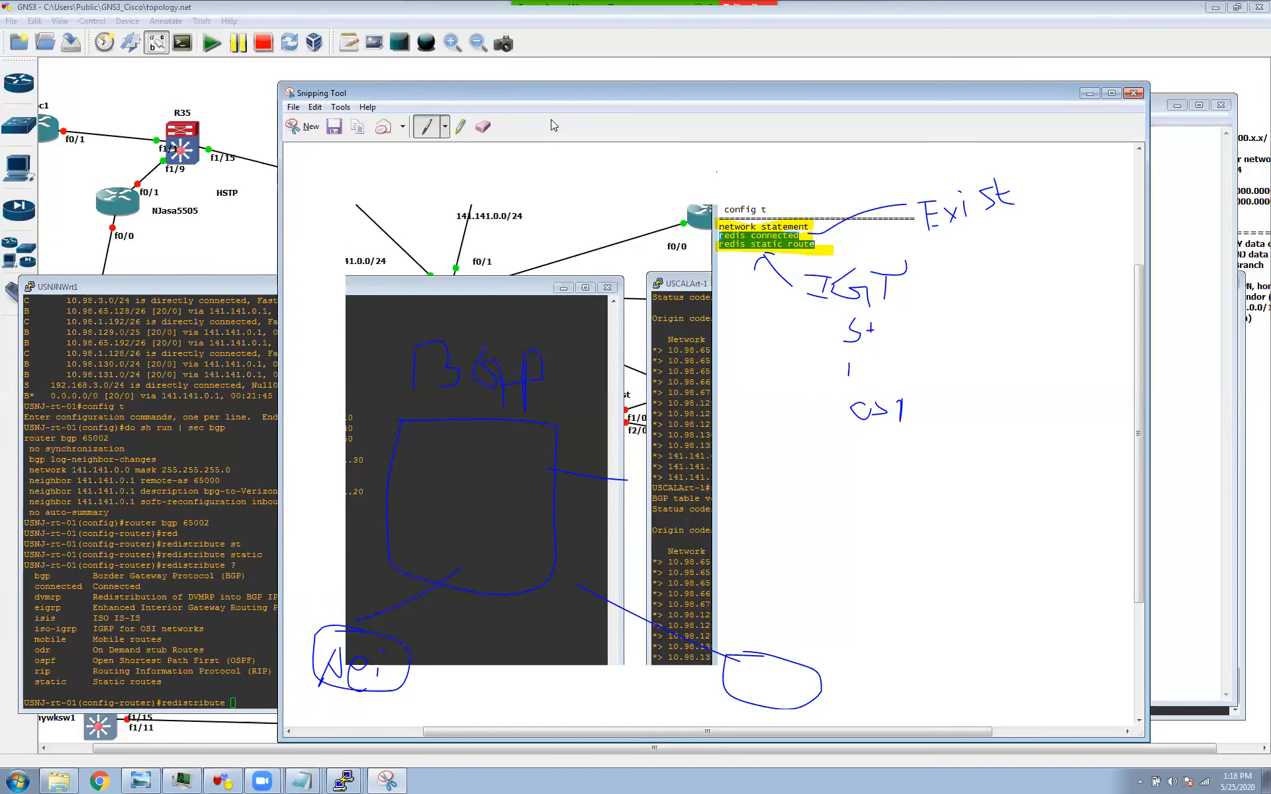
pyautogui.moveTo(553, 95); pyautogui.dragTo(662, 98)
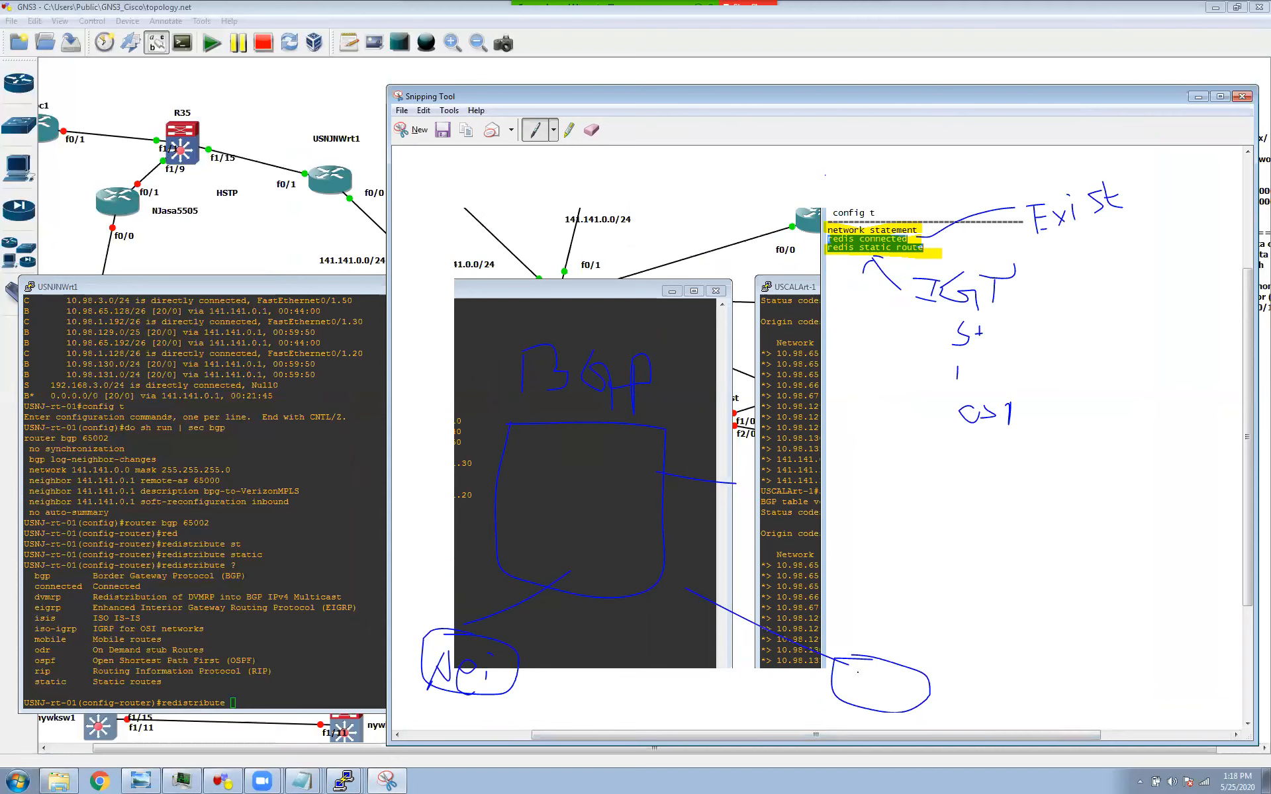
# Write "LAN" in the new ellipse and link it to a box containing "EIGRP" and "OSPF", separated by a line
pyautogui.moveTo(859, 672)
pyautogui.mouseDown()
pyautogui.moveTo(897, 702)
pyautogui.moveTo(998, 620)
pyautogui.moveTo(1008, 679)
pyautogui.moveTo(1152, 677)
pyautogui.moveTo(1141, 587)
pyautogui.moveTo(1087, 567)
pyautogui.moveTo(986, 593)
pyautogui.moveTo(1039, 608)
pyautogui.moveTo(1029, 640)
pyautogui.moveTo(1039, 621)
pyautogui.moveTo(1040, 639)
pyautogui.mouseUp()
pyautogui.moveTo(1049, 615)
pyautogui.mouseDown()
pyautogui.moveTo(1048, 631)
pyautogui.moveTo(1078, 631)
pyautogui.moveTo(1080, 609)
pyautogui.moveTo(1098, 626)
pyautogui.mouseUp()
pyautogui.moveTo(1097, 612); pyautogui.dragTo(1105, 600)
pyautogui.moveTo(1054, 659)
pyautogui.mouseDown()
pyautogui.moveTo(1051, 670)
pyautogui.moveTo(1070, 652)
pyautogui.moveTo(1066, 663)
pyautogui.mouseUp()
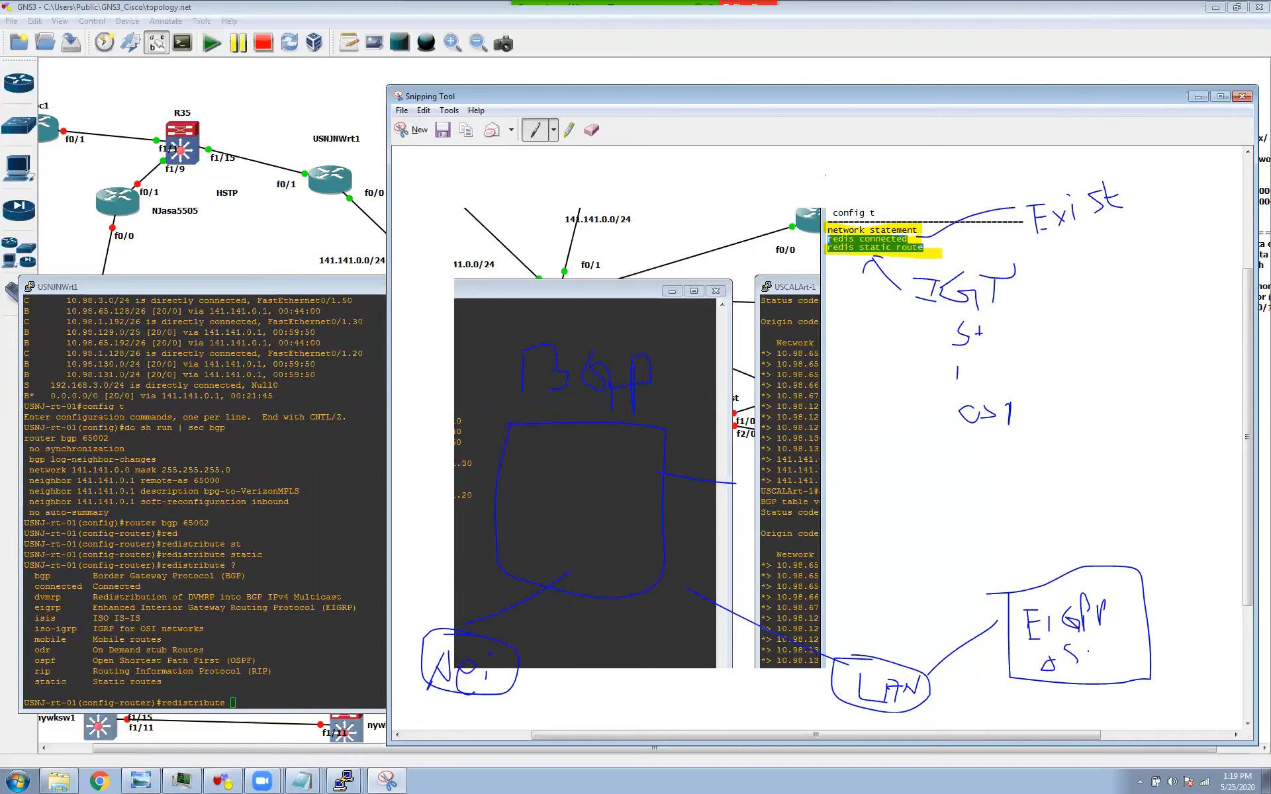
pyautogui.moveTo(1086, 637)
pyautogui.mouseDown()
pyautogui.moveTo(1083, 661)
pyautogui.moveTo(1087, 641)
pyautogui.moveTo(1122, 634)
pyautogui.moveTo(1117, 662)
pyautogui.mouseUp()
pyautogui.moveTo(1021, 650); pyautogui.dragTo(1125, 621)
pyautogui.moveTo(566, 500)
pyautogui.mouseDown()
pyautogui.moveTo(602, 503)
pyautogui.moveTo(569, 536)
pyautogui.mouseUp()
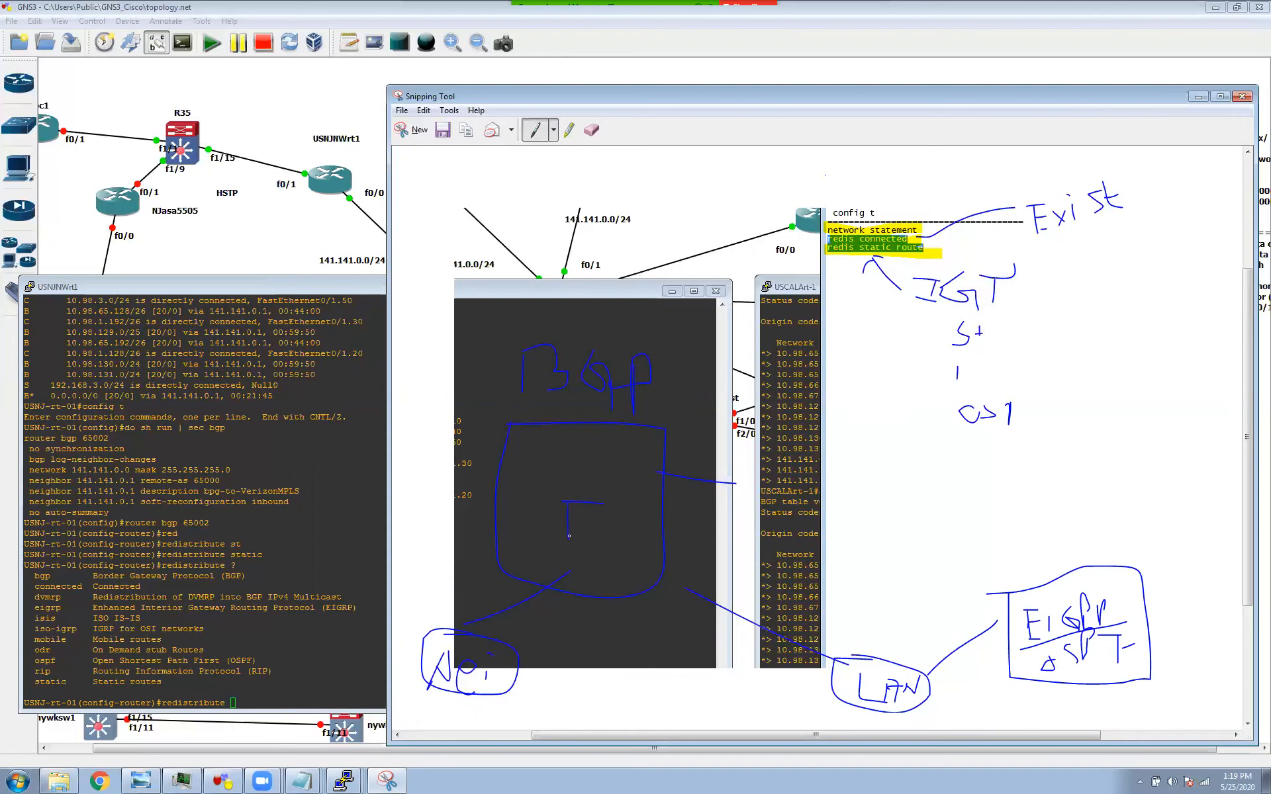
pyautogui.click(591, 130)
pyautogui.moveTo(577, 503)
pyautogui.mouseDown()
pyautogui.moveTo(568, 509)
pyautogui.moveTo(583, 517)
pyautogui.mouseUp()
pyautogui.click(535, 129)
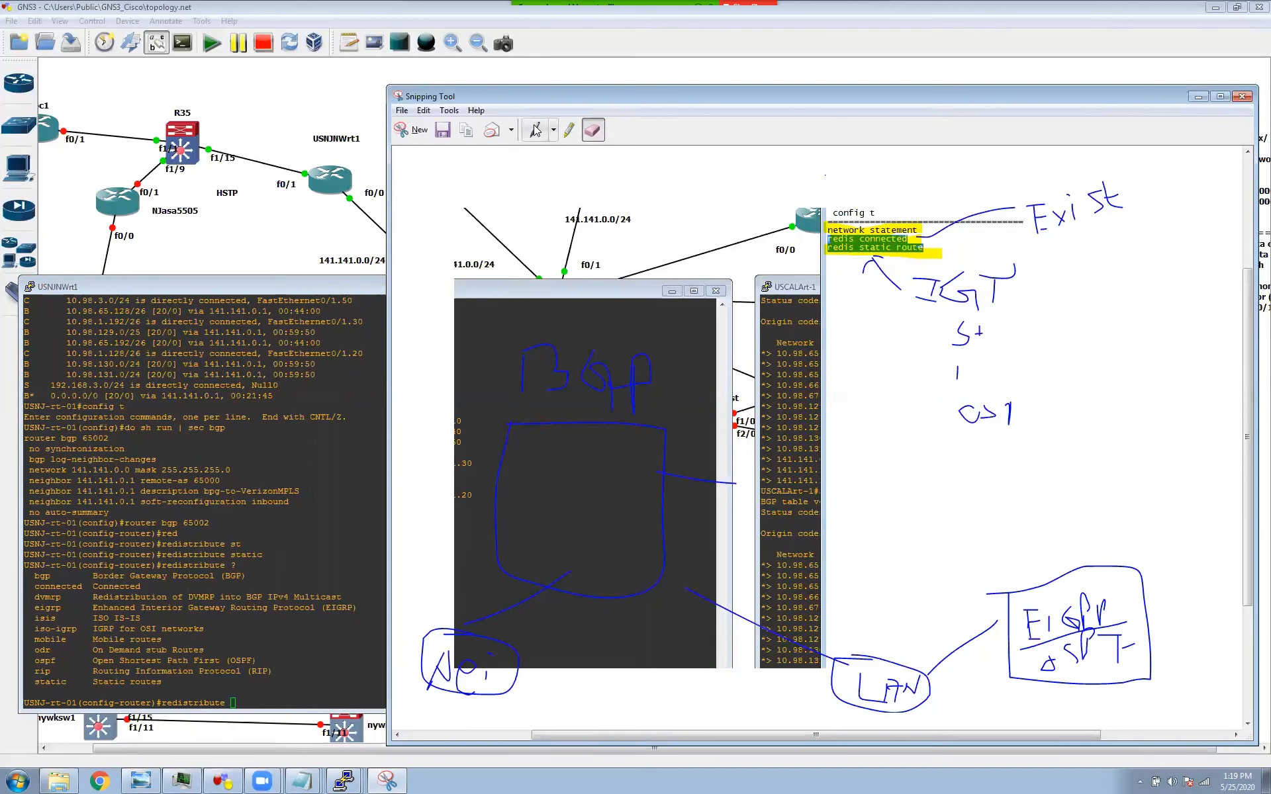
# Draw two linked boxes labelled "E" between the BGP box and LAN, write an underlined "10.10.10.10", and add curves around the boxes
pyautogui.moveTo(862, 533)
pyautogui.mouseDown()
pyautogui.moveTo(866, 578)
pyautogui.moveTo(973, 595)
pyautogui.moveTo(939, 526)
pyautogui.moveTo(869, 527)
pyautogui.moveTo(902, 586)
pyautogui.moveTo(912, 567)
pyautogui.moveTo(929, 581)
pyautogui.mouseUp()
pyautogui.moveTo(692, 517)
pyautogui.mouseDown()
pyautogui.moveTo(697, 555)
pyautogui.moveTo(760, 529)
pyautogui.moveTo(709, 512)
pyautogui.moveTo(737, 548)
pyautogui.moveTo(877, 573)
pyautogui.mouseUp()
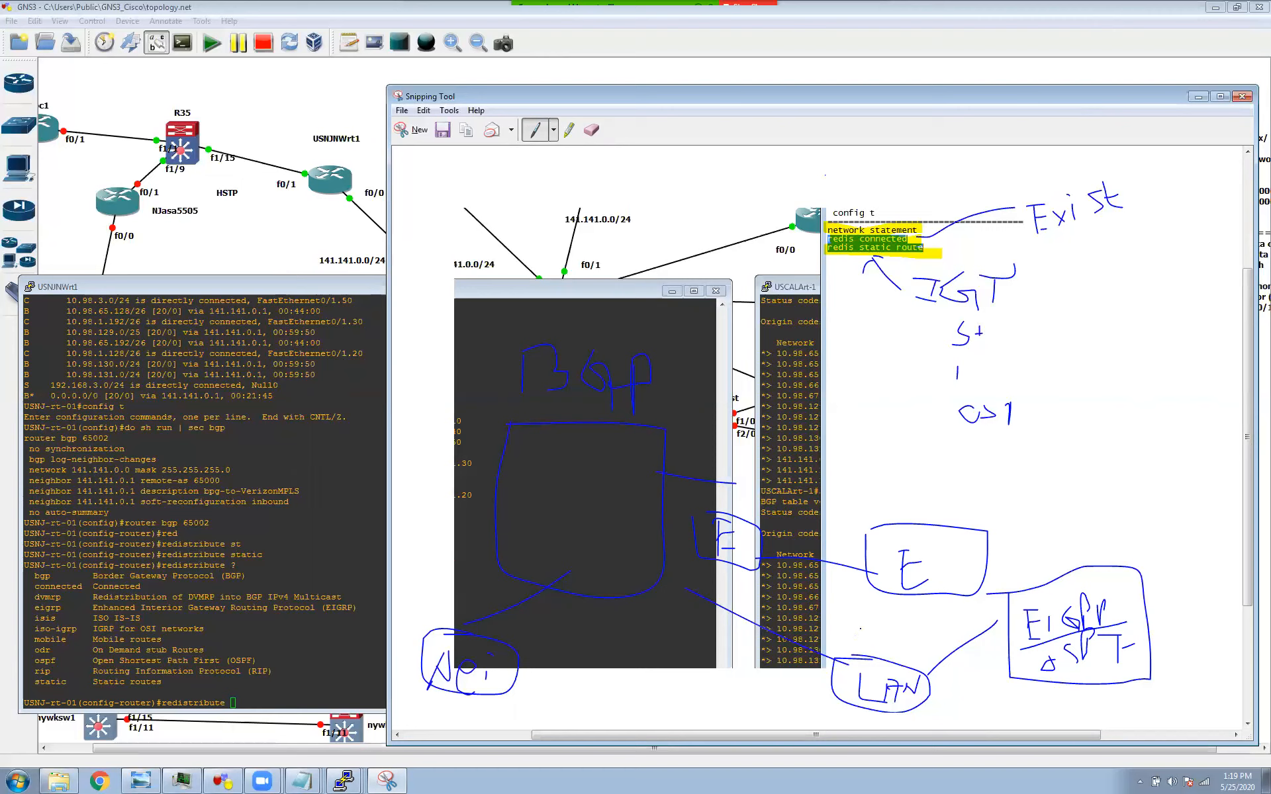
pyautogui.moveTo(863, 618)
pyautogui.mouseDown()
pyautogui.moveTo(861, 629)
pyautogui.moveTo(913, 616)
pyautogui.mouseUp()
pyautogui.click(932, 624)
pyautogui.moveTo(979, 611); pyautogui.dragTo(976, 621)
pyautogui.moveTo(861, 636); pyautogui.dragTo(965, 632)
pyautogui.moveTo(875, 505)
pyautogui.mouseDown()
pyautogui.moveTo(851, 530)
pyautogui.moveTo(884, 612)
pyautogui.moveTo(996, 606)
pyautogui.moveTo(948, 495)
pyautogui.mouseUp()
pyautogui.moveTo(753, 511)
pyautogui.mouseDown()
pyautogui.moveTo(689, 530)
pyautogui.moveTo(724, 583)
pyautogui.mouseUp()
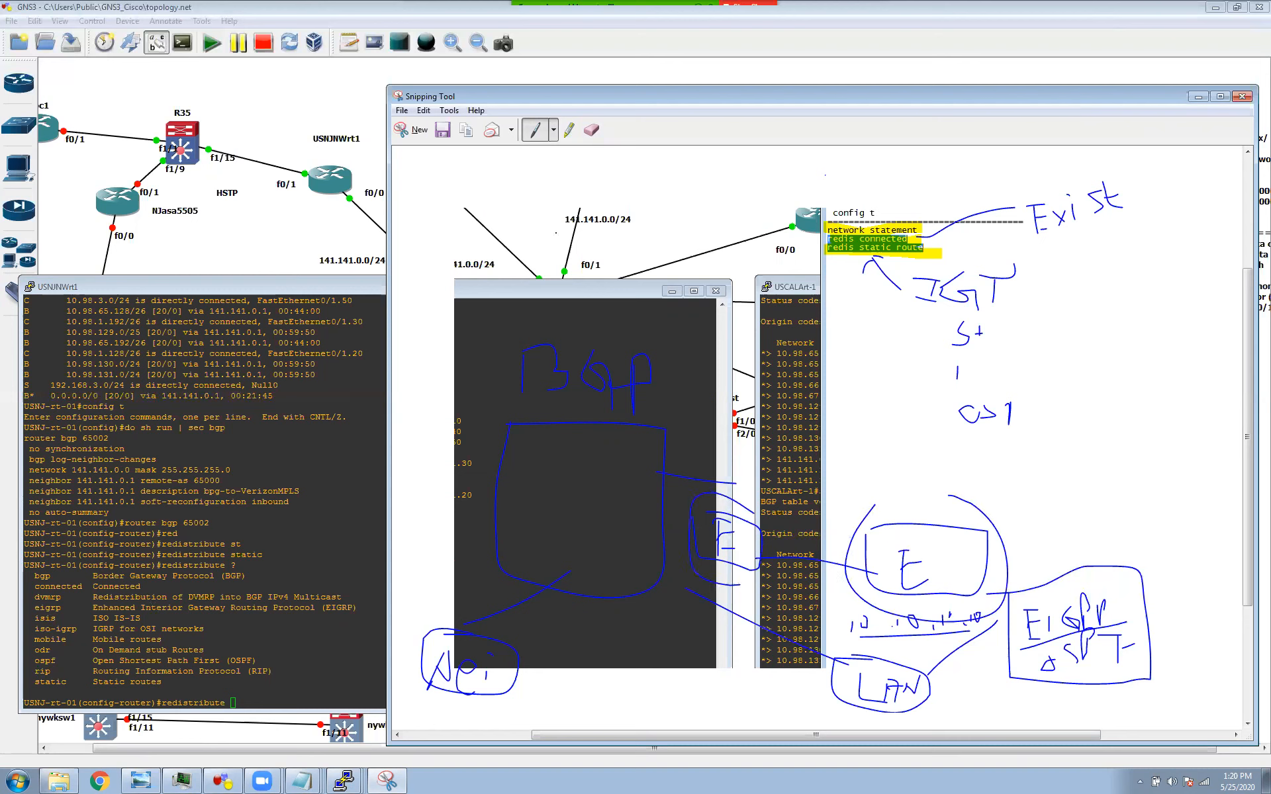
# Set the custom pen colour to Red
pyautogui.click(553, 130)
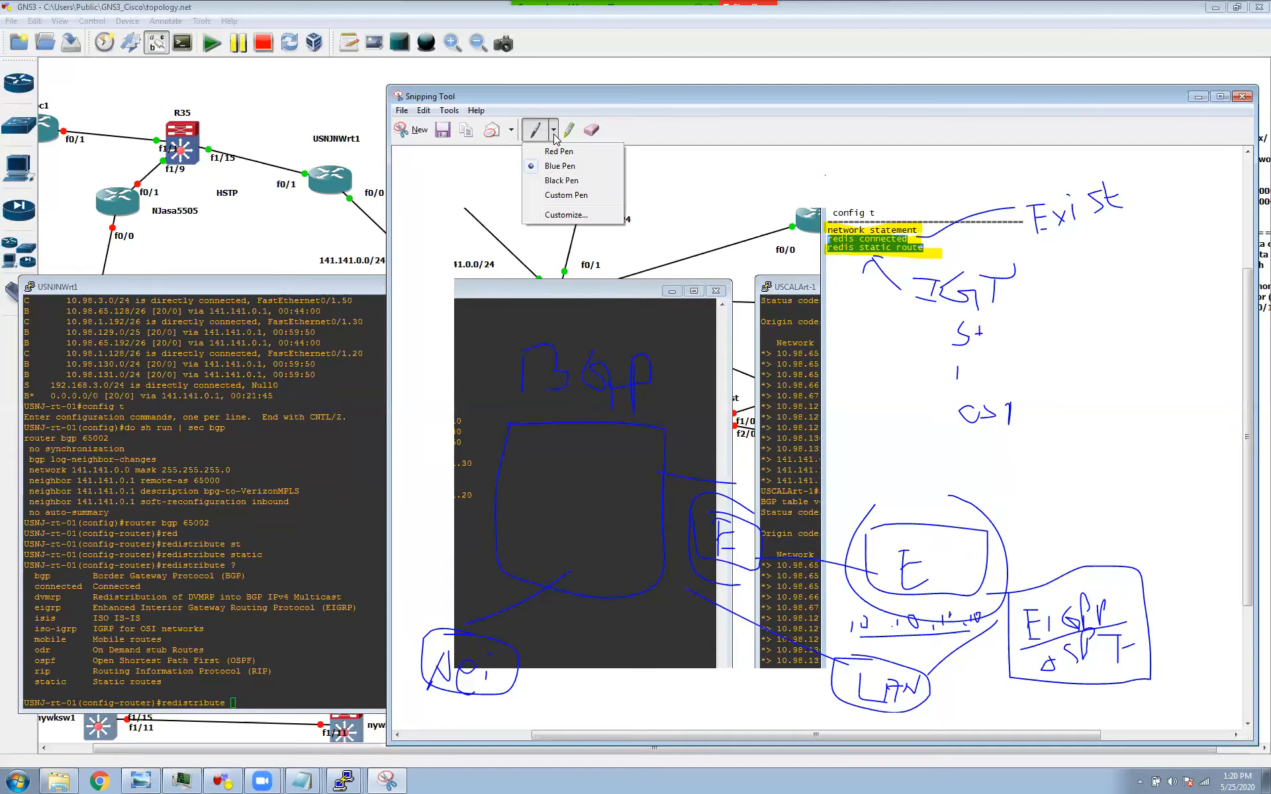
pyautogui.click(569, 213)
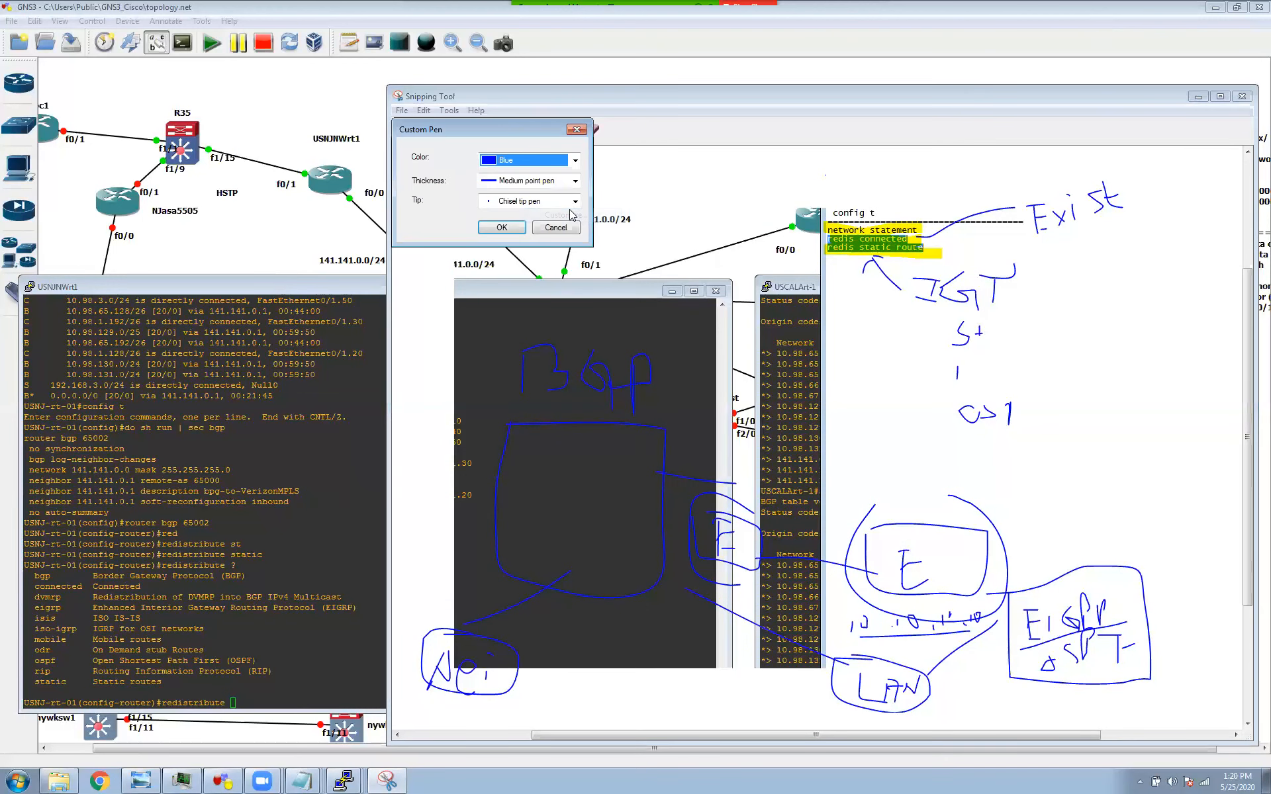
pyautogui.click(509, 164)
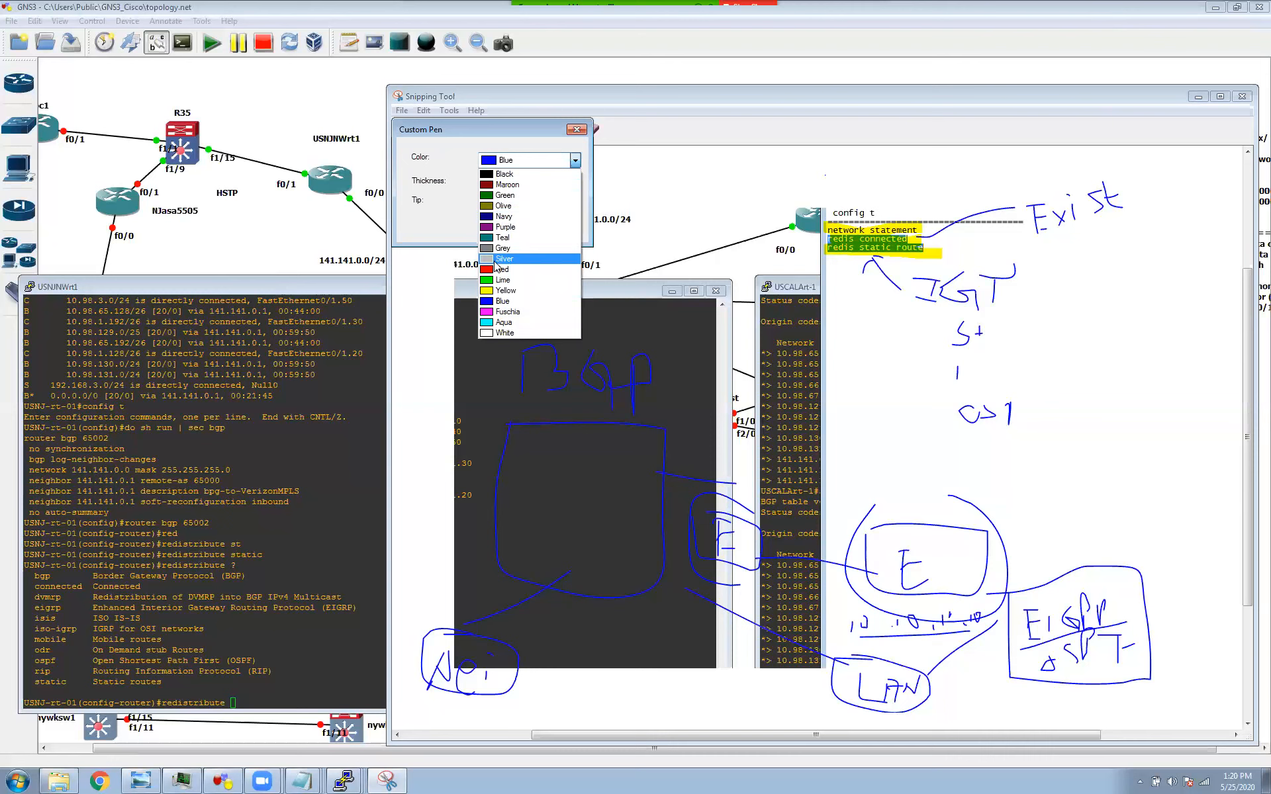
pyautogui.click(498, 269)
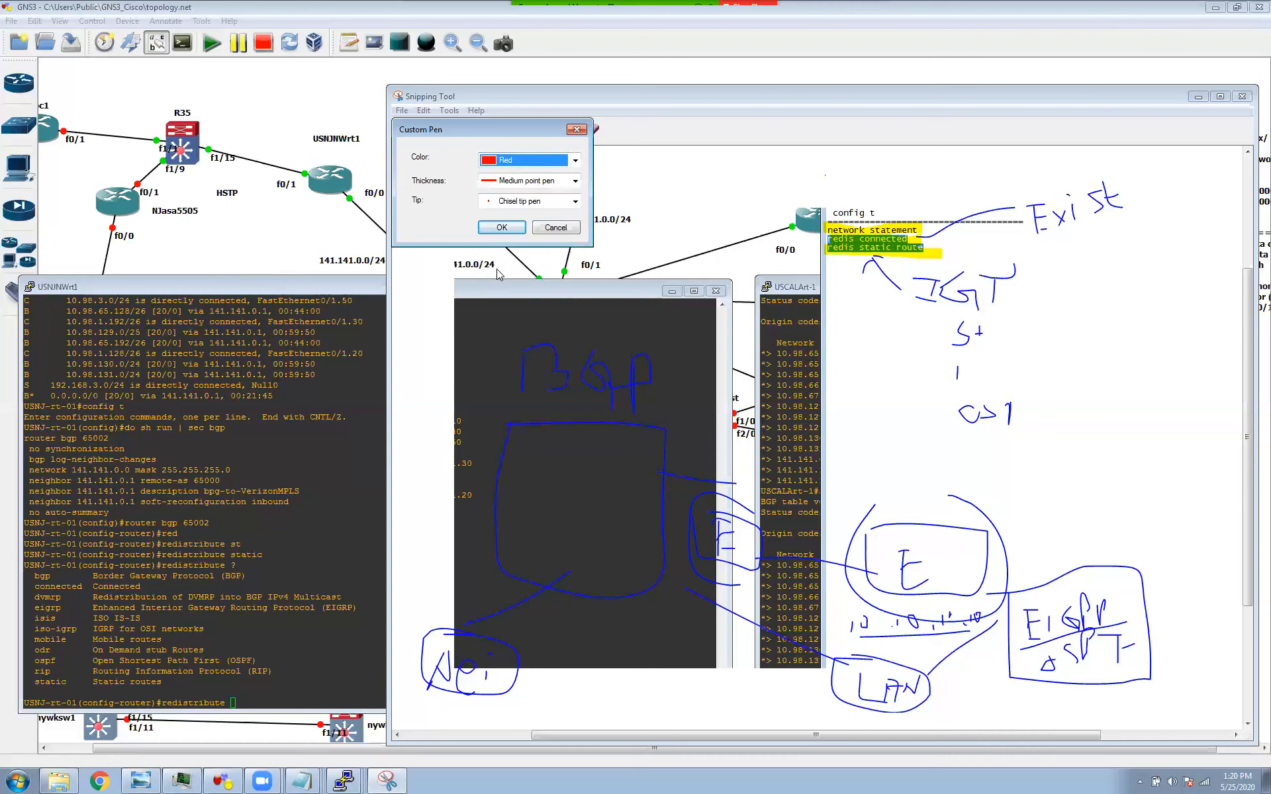
pyautogui.click(503, 229)
# Retrace both "E" labels and the outline of the smaller E box in red
pyautogui.moveTo(696, 496)
pyautogui.mouseDown()
pyautogui.moveTo(691, 563)
pyautogui.moveTo(760, 580)
pyautogui.moveTo(771, 522)
pyautogui.moveTo(699, 500)
pyautogui.moveTo(739, 526)
pyautogui.mouseUp()
pyautogui.moveTo(732, 527)
pyautogui.mouseDown()
pyautogui.moveTo(732, 564)
pyautogui.moveTo(738, 545)
pyautogui.moveTo(768, 542)
pyautogui.moveTo(758, 564)
pyautogui.mouseUp()
pyautogui.moveTo(895, 552)
pyautogui.mouseDown()
pyautogui.moveTo(895, 580)
pyautogui.moveTo(927, 567)
pyautogui.moveTo(922, 583)
pyautogui.mouseUp()
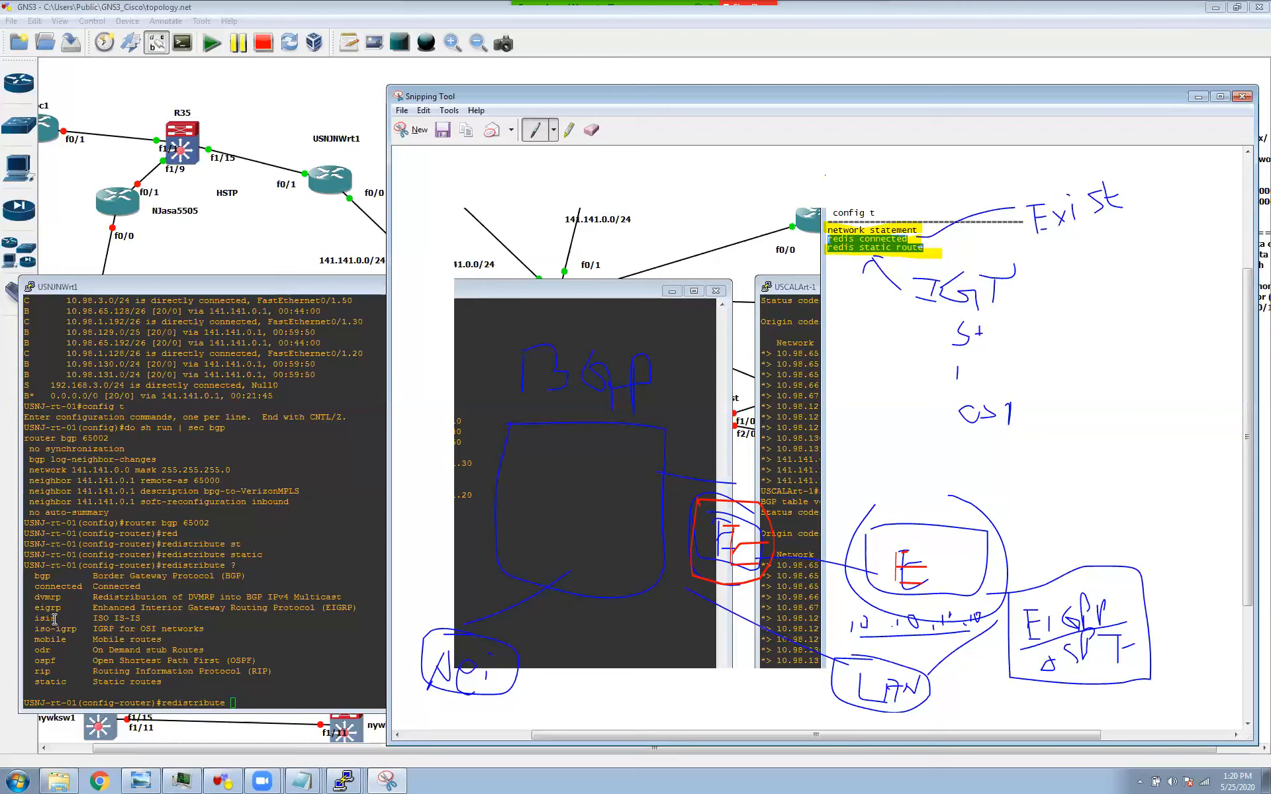
# Point out the eigrp redistribute option on the console and draw a red arrow from the smaller E box into the BGP box
pyautogui.moveTo(36, 610); pyautogui.dragTo(61, 609)
pyautogui.click(936, 477)
pyautogui.moveTo(714, 448)
pyautogui.mouseDown()
pyautogui.moveTo(566, 482)
pyautogui.moveTo(583, 495)
pyautogui.mouseUp()
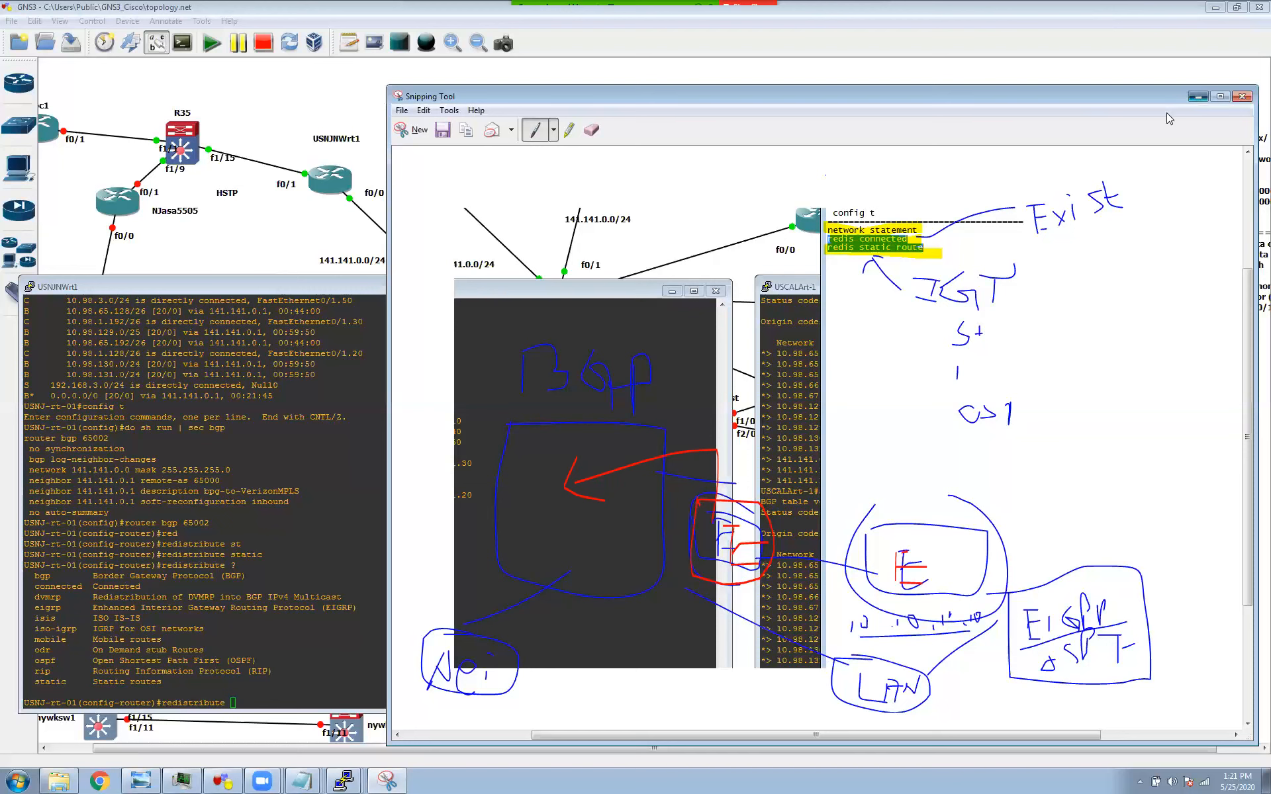
# Put the snip away and highlight the route advertisement methods in the Notepad notes
pyautogui.click(1198, 97)
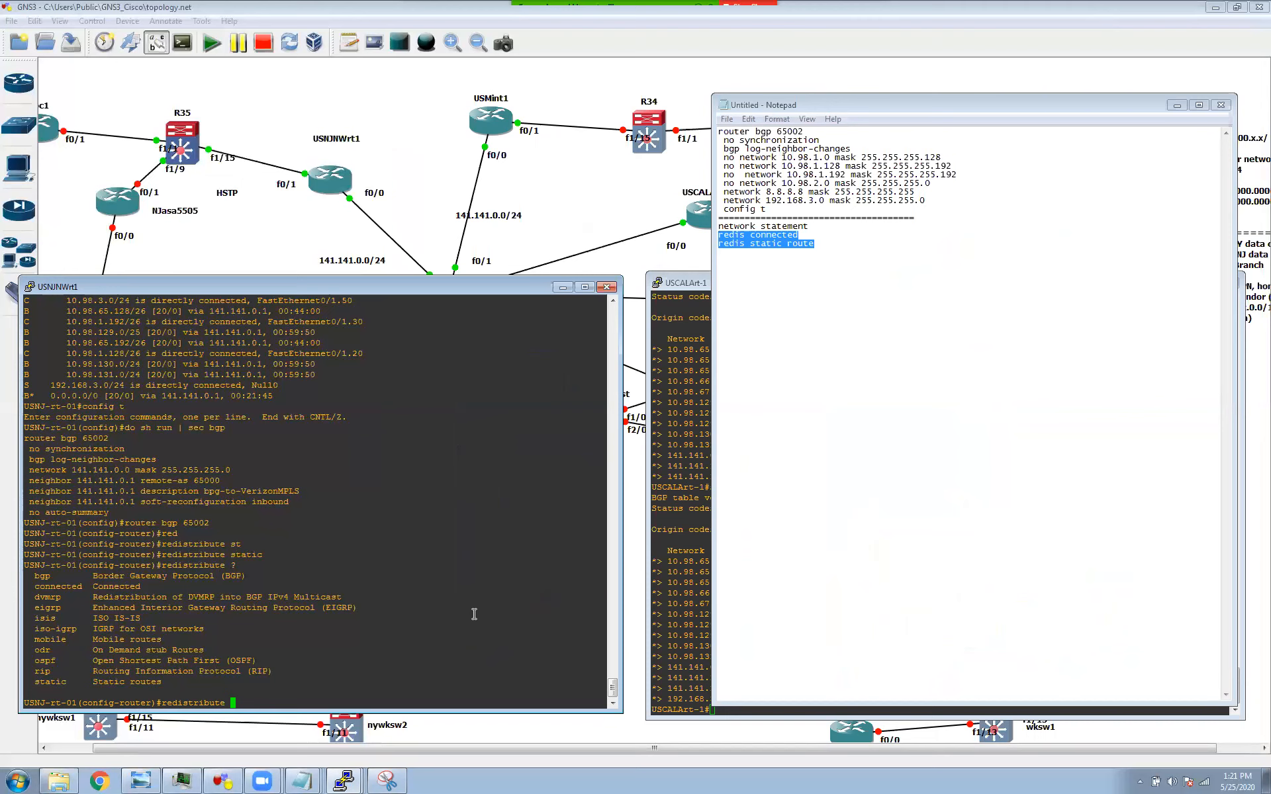
pyautogui.click(751, 356)
pyautogui.moveTo(810, 227); pyautogui.dragTo(780, 294)
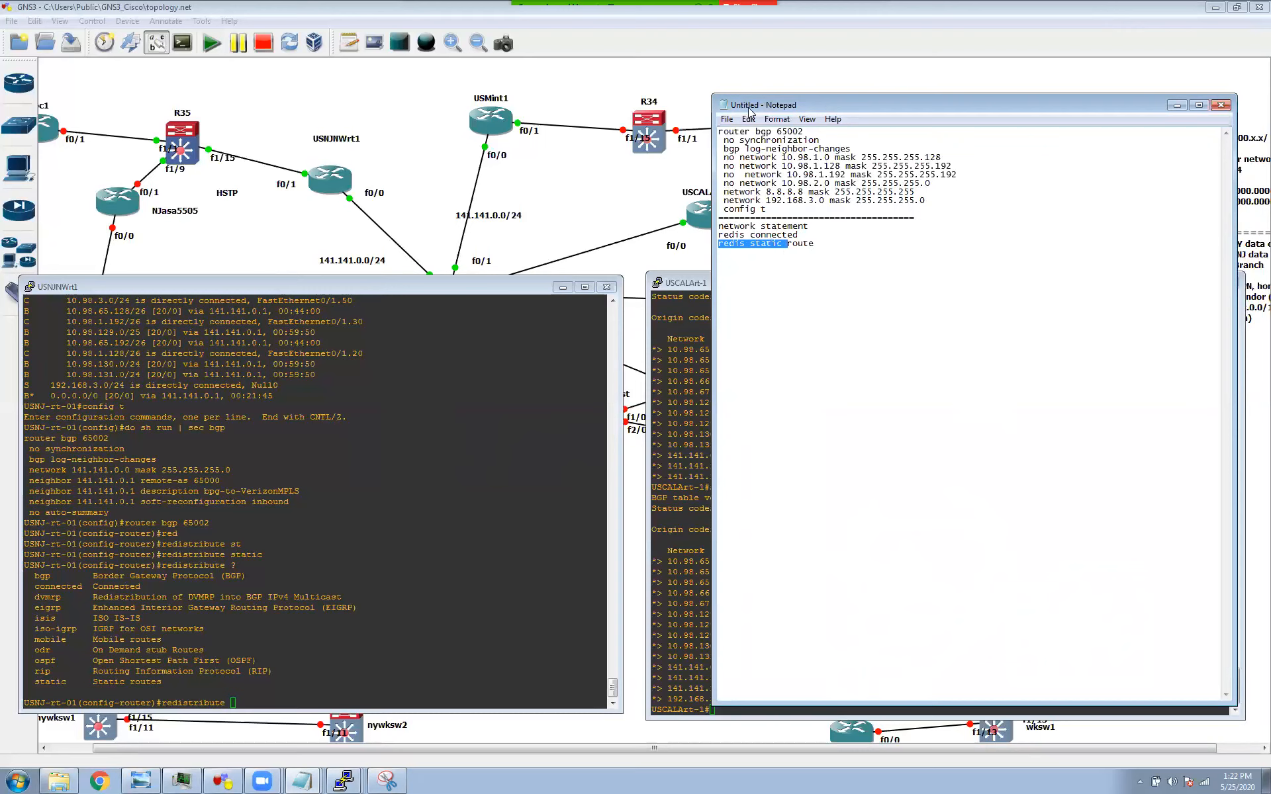
# Hide the Notepad notes and clear the unfinished redistribute command on the USNJ-rt-01 console
pyautogui.click(427, 397)
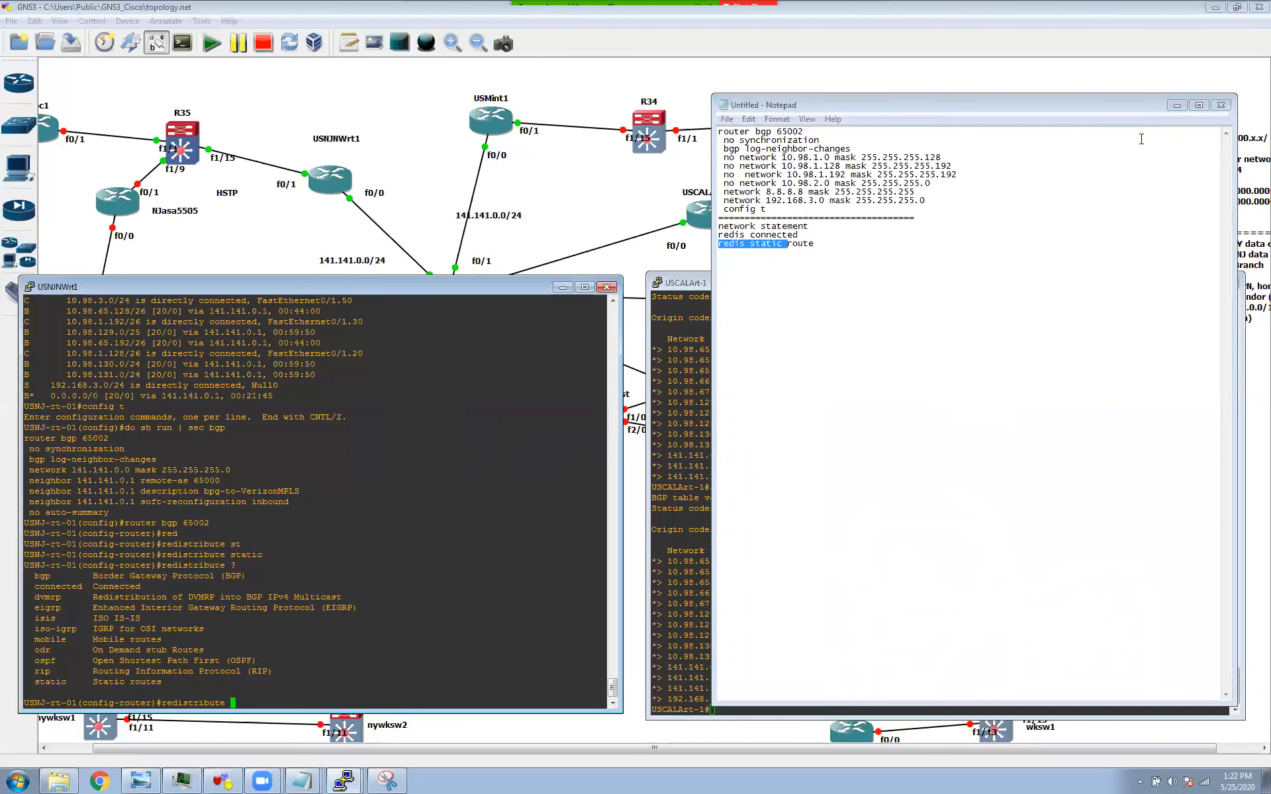
pyautogui.click(1176, 104)
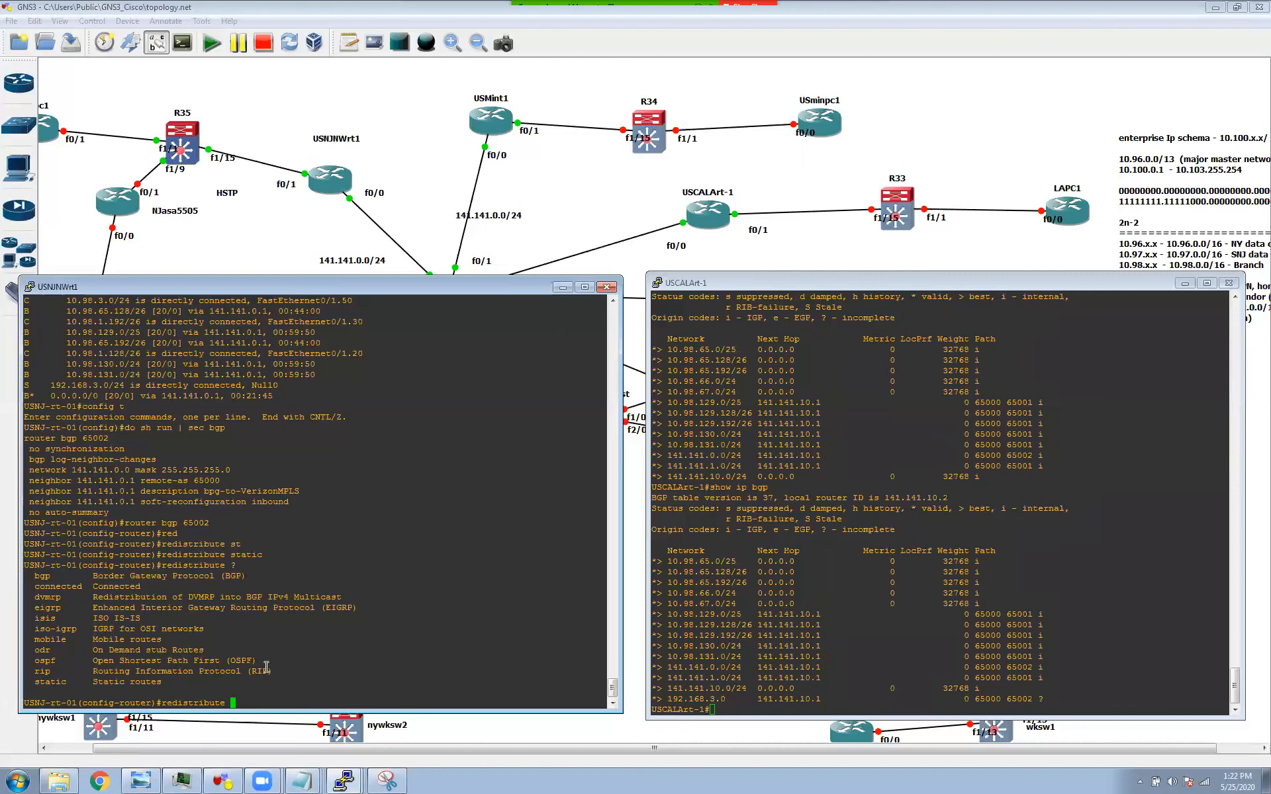
pyautogui.press('BackSpace')
pyautogui.press('BackSpace')
pyautogui.press('BackSpace')
pyautogui.press('BackSpace')
pyautogui.press('BackSpace')
pyautogui.press('BackSpace')
pyautogui.press('BackSpace')
pyautogui.press('BackSpace')
pyautogui.press('BackSpace')
pyautogui.press('BackSpace')
pyautogui.press('BackSpace')
pyautogui.press('BackSpace')
pyautogui.press('BackSpace')
# Display the BGP section of the USNJ-rt-01 running configuration with "do sh run | sec bgp"
pyautogui.write('sgh')
pyautogui.press('BackSpace')
pyautogui.press('BackSpace')
pyautogui.press('BackSpace')
pyautogui.write('h run | sec bgp')
pyautogui.press('Return')
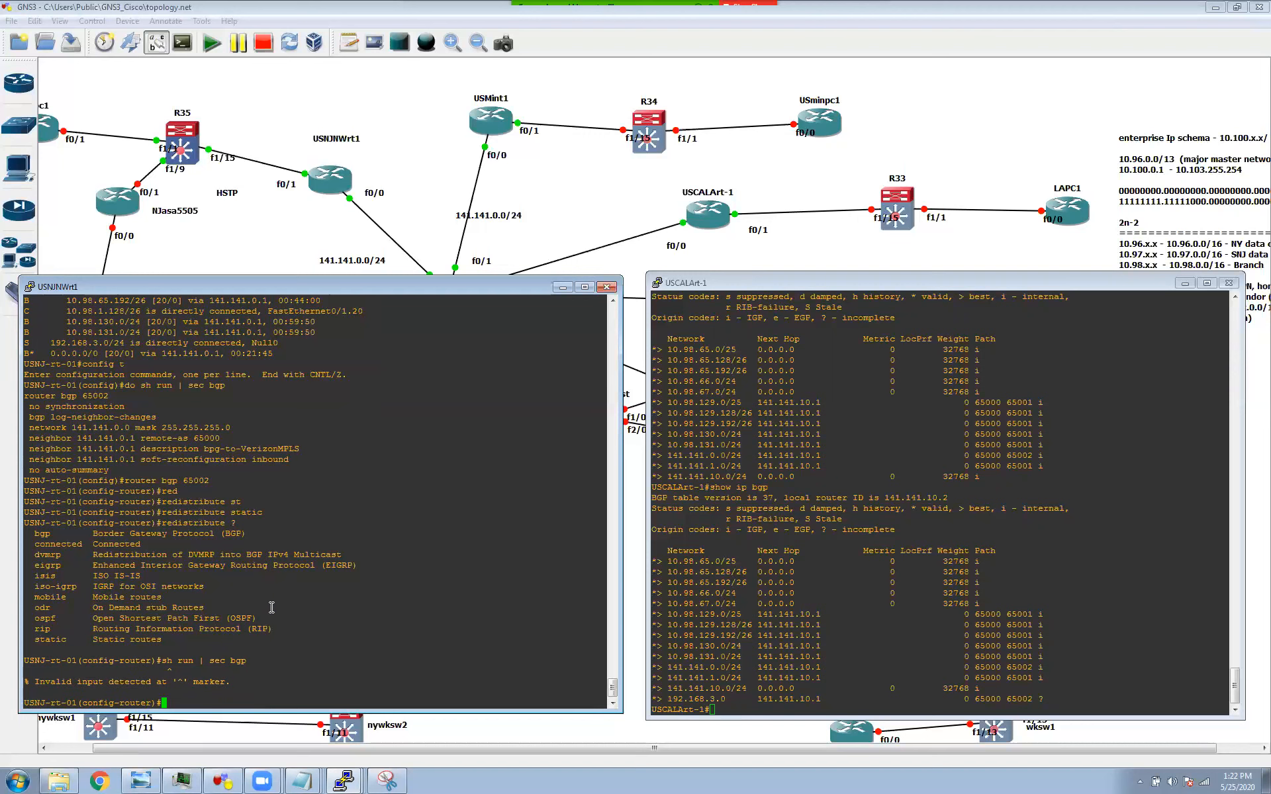
pyautogui.write('do sh run | sec bgp')
pyautogui.press('Return')
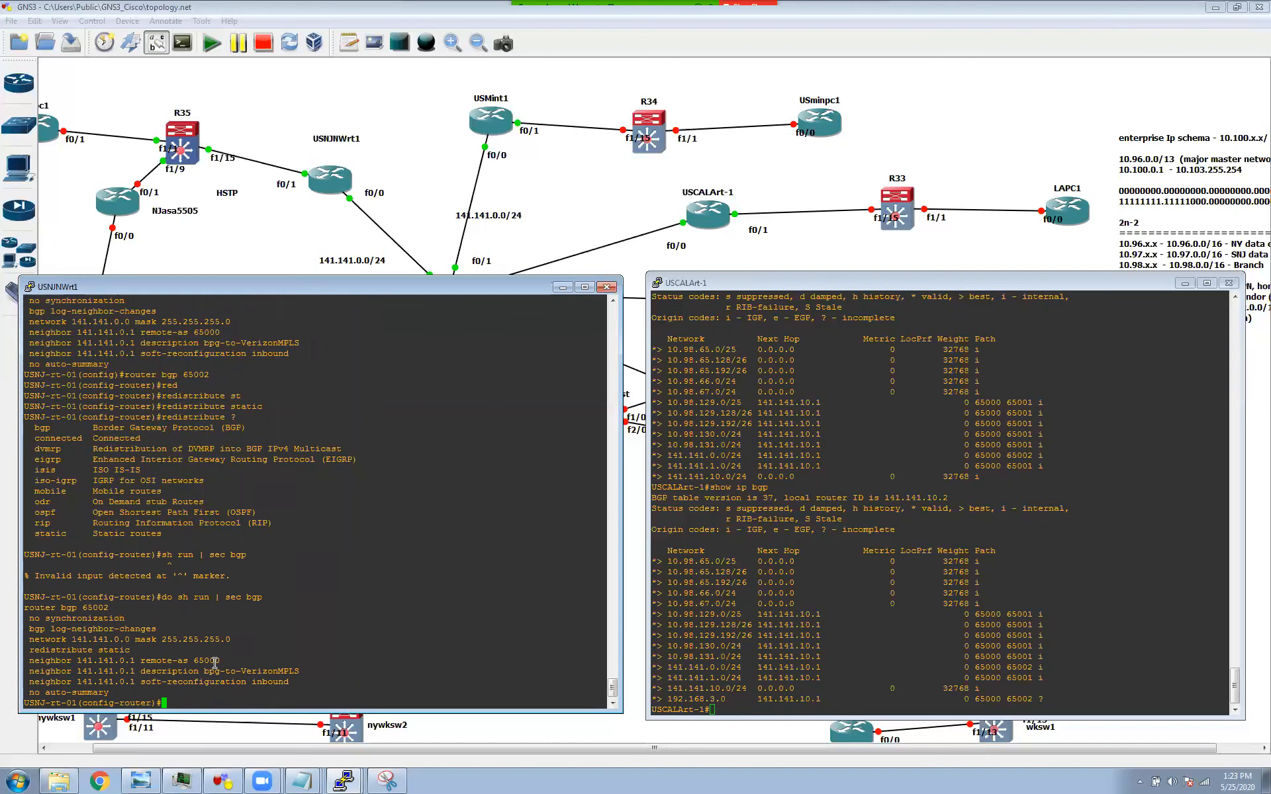
# Remove static redistribution on USNJ-rt-01 with "no redis static" and check the BGP table on USCALArt-1 with "show ip bgp"
pyautogui.write('no redis static')
pyautogui.press('Return')
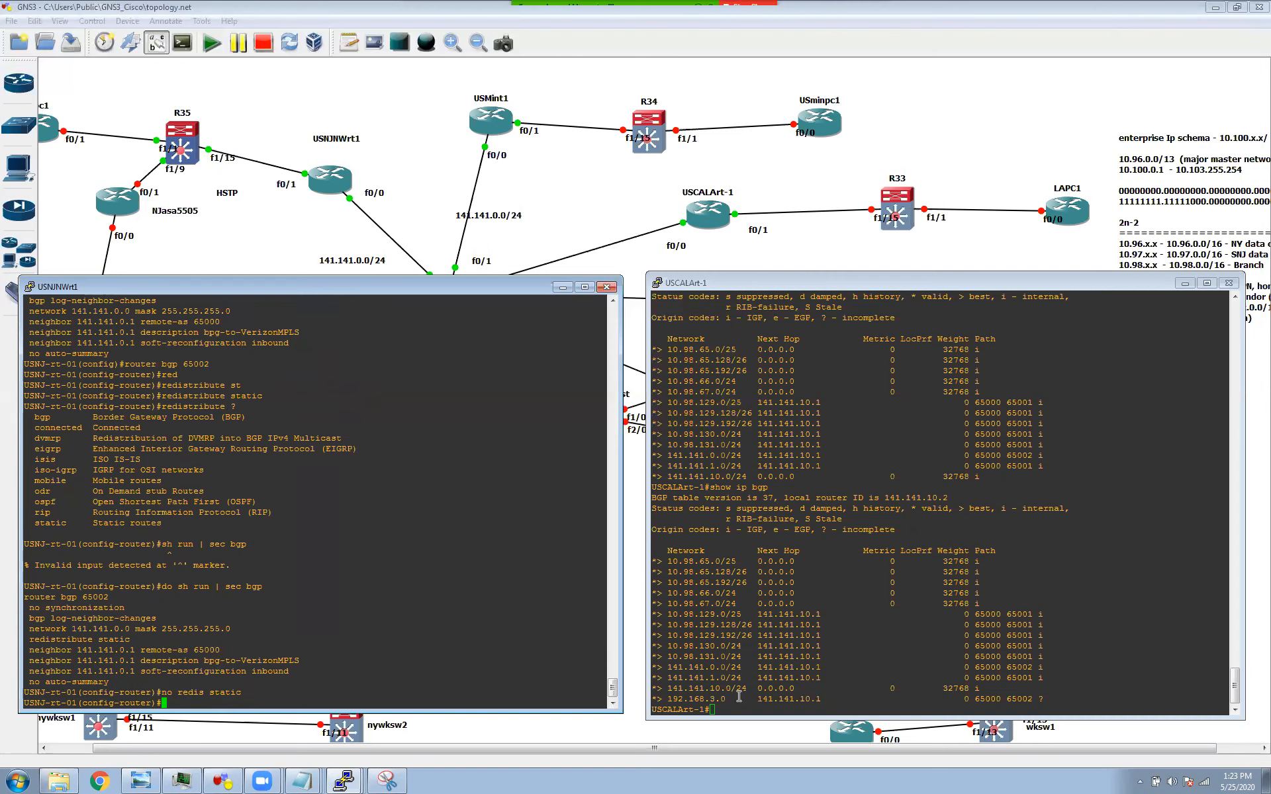
pyautogui.click(762, 671)
pyautogui.write('show ip bgp')
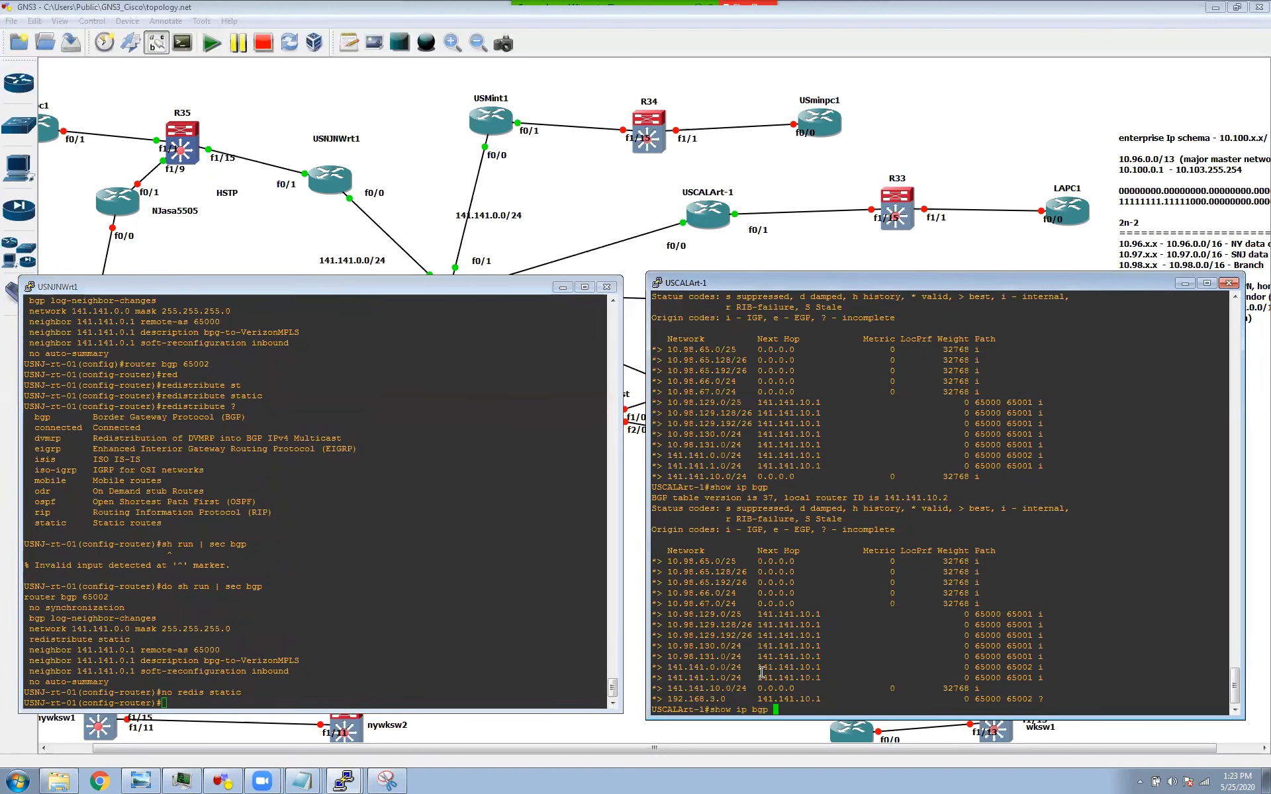
pyautogui.press('Return')
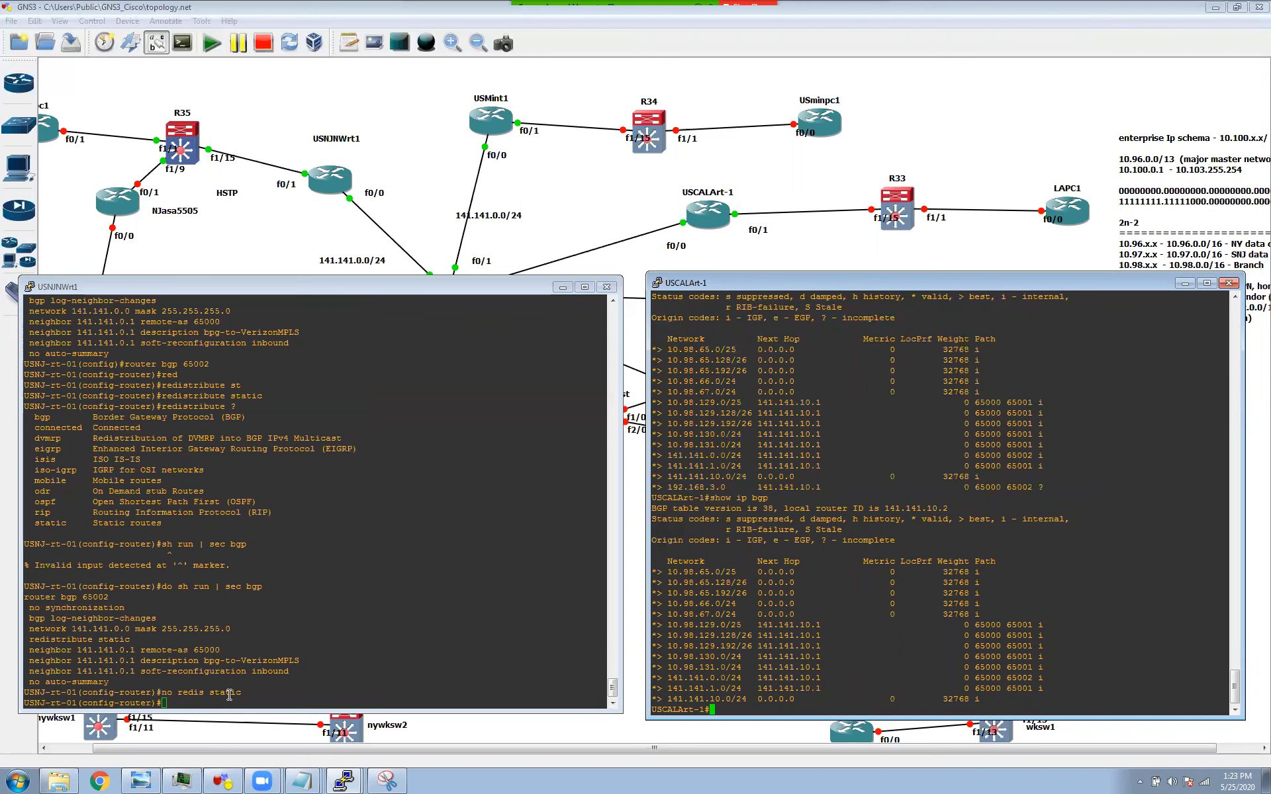
# Leave BGP router configuration mode on the USNJ-rt-01 console with "end"
pyautogui.write('end')
pyautogui.press('Return')
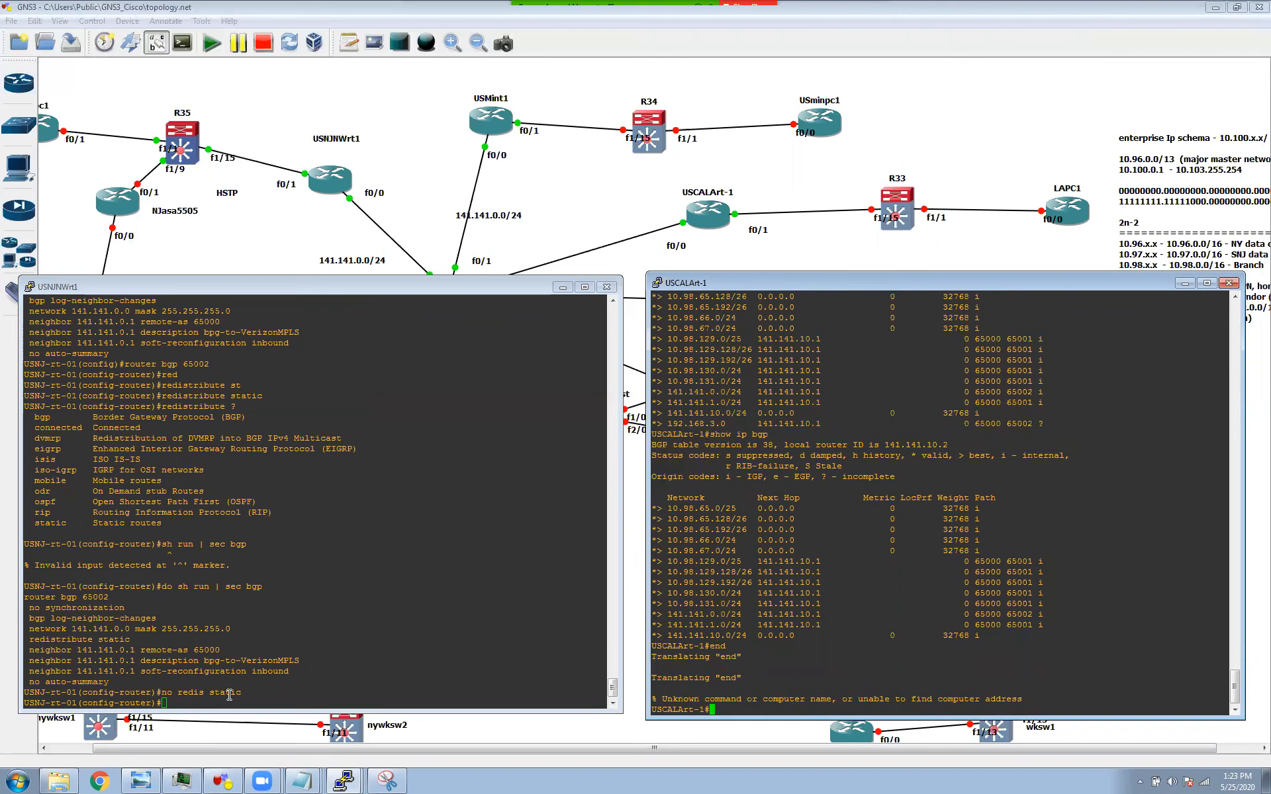
pyautogui.click(256, 558)
pyautogui.write('end')
pyautogui.press('Return')
# Display the full routing table on USNJ-rt-01 with "sh ip route"
pyautogui.write('shi p')
pyautogui.press('BackSpace')
pyautogui.press('BackSpace')
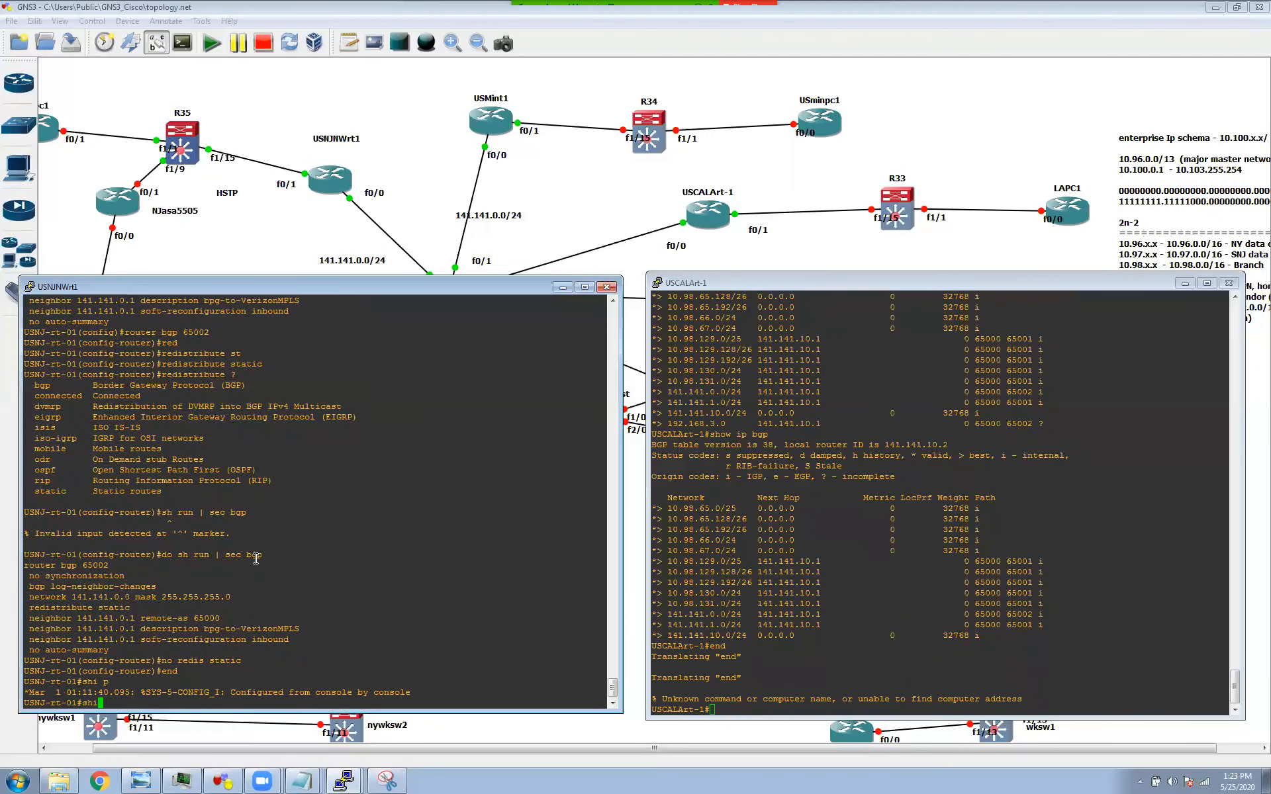
pyautogui.press('BackSpace')
pyautogui.write('iprou')
pyautogui.press('BackSpace')
pyautogui.press('BackSpace')
pyautogui.press('BackSpace')
pyautogui.write('route')
pyautogui.press('Return')
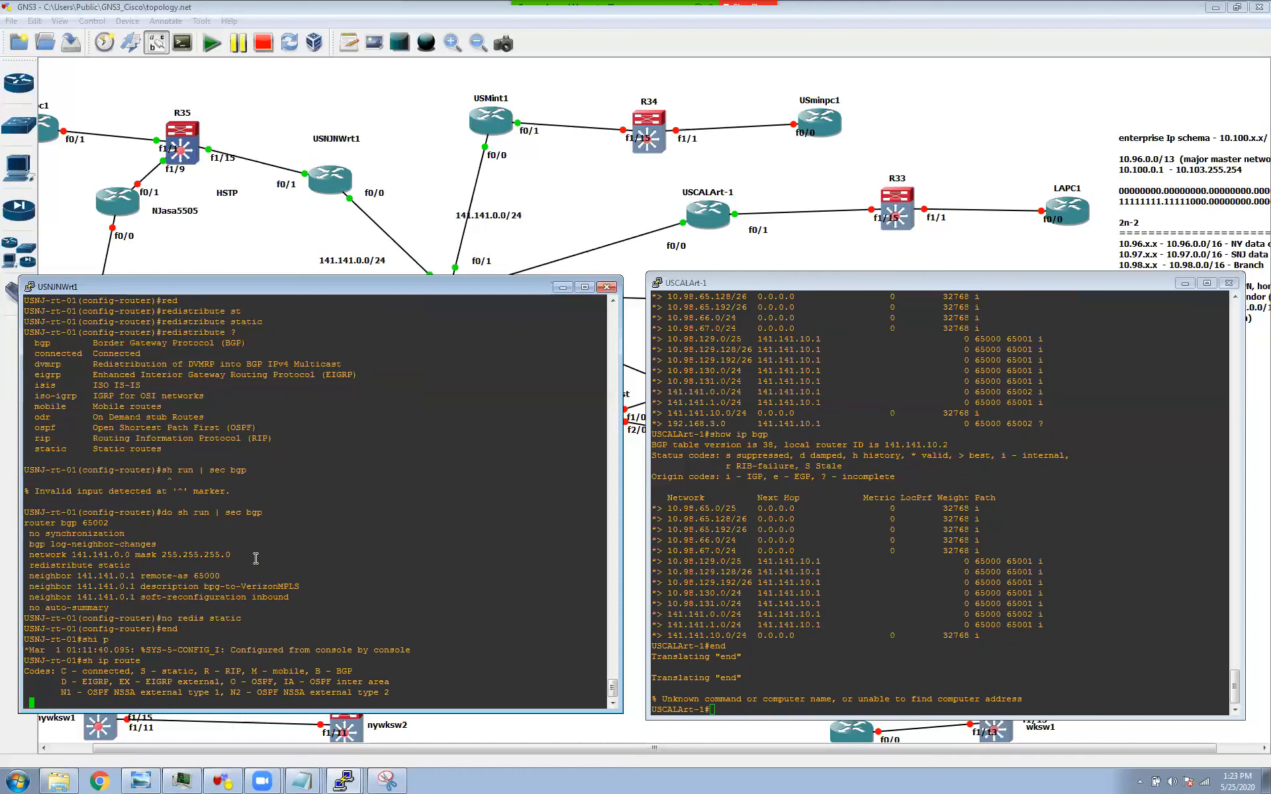
pyautogui.press('space')
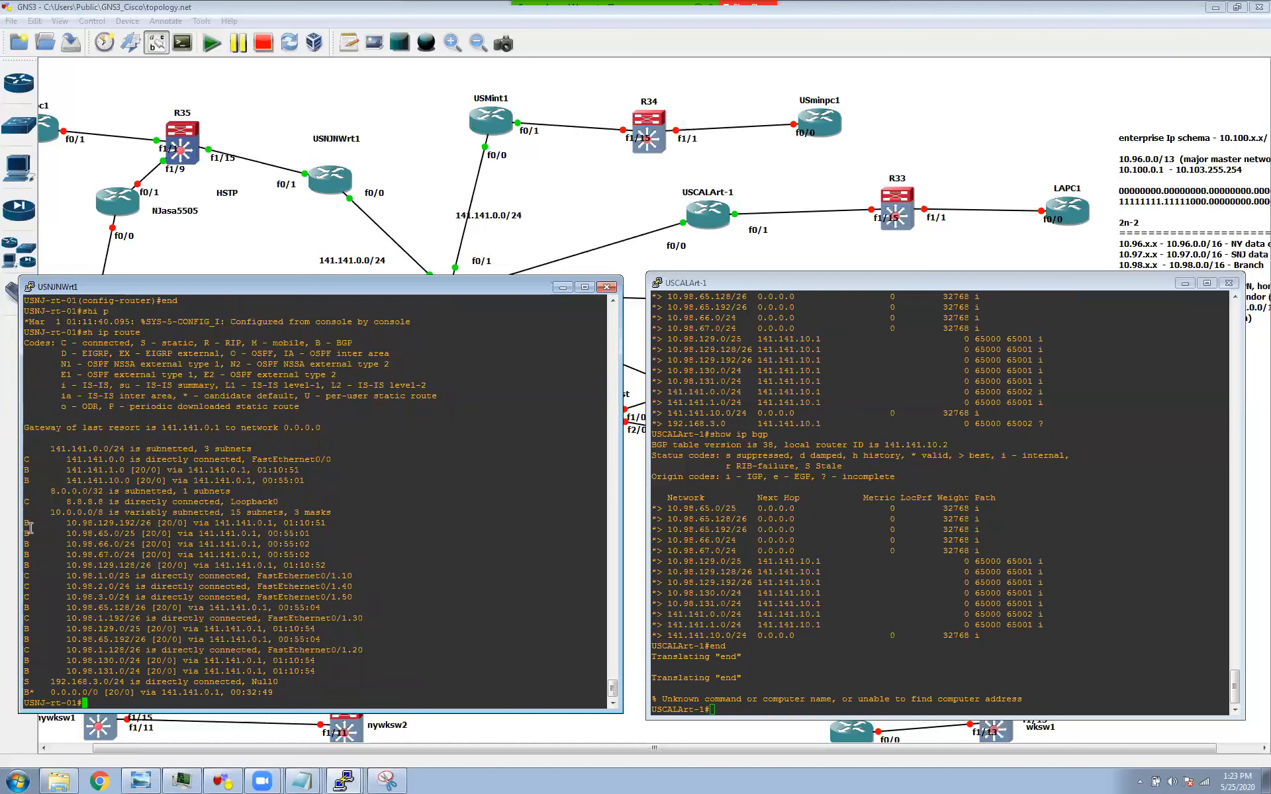
# Highlight the route source codes and the 0.0.0.0/0 default route in the USNJ-rt-01 routing table
pyautogui.doubleClick(28, 459)
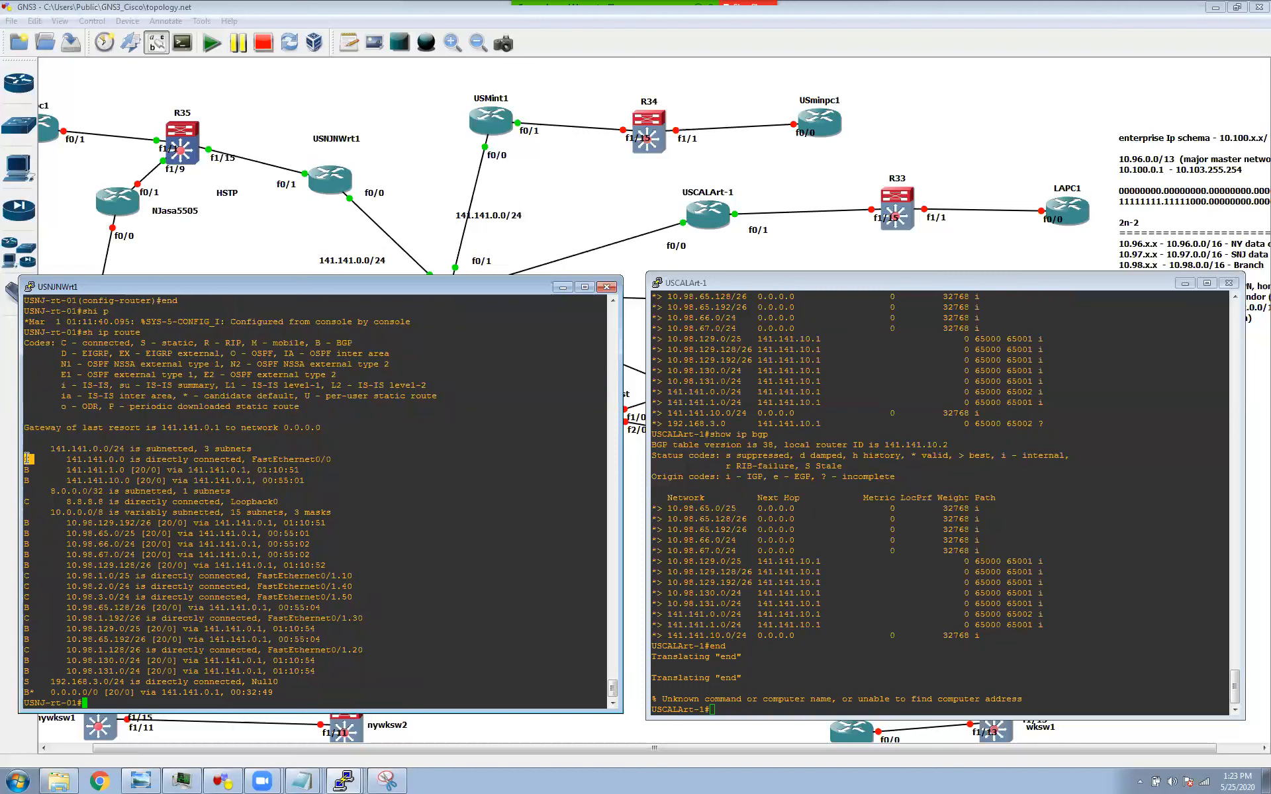
pyautogui.click(37, 690)
pyautogui.doubleClick(36, 691)
pyautogui.click(226, 342)
pyautogui.moveTo(50, 692); pyautogui.dragTo(140, 692)
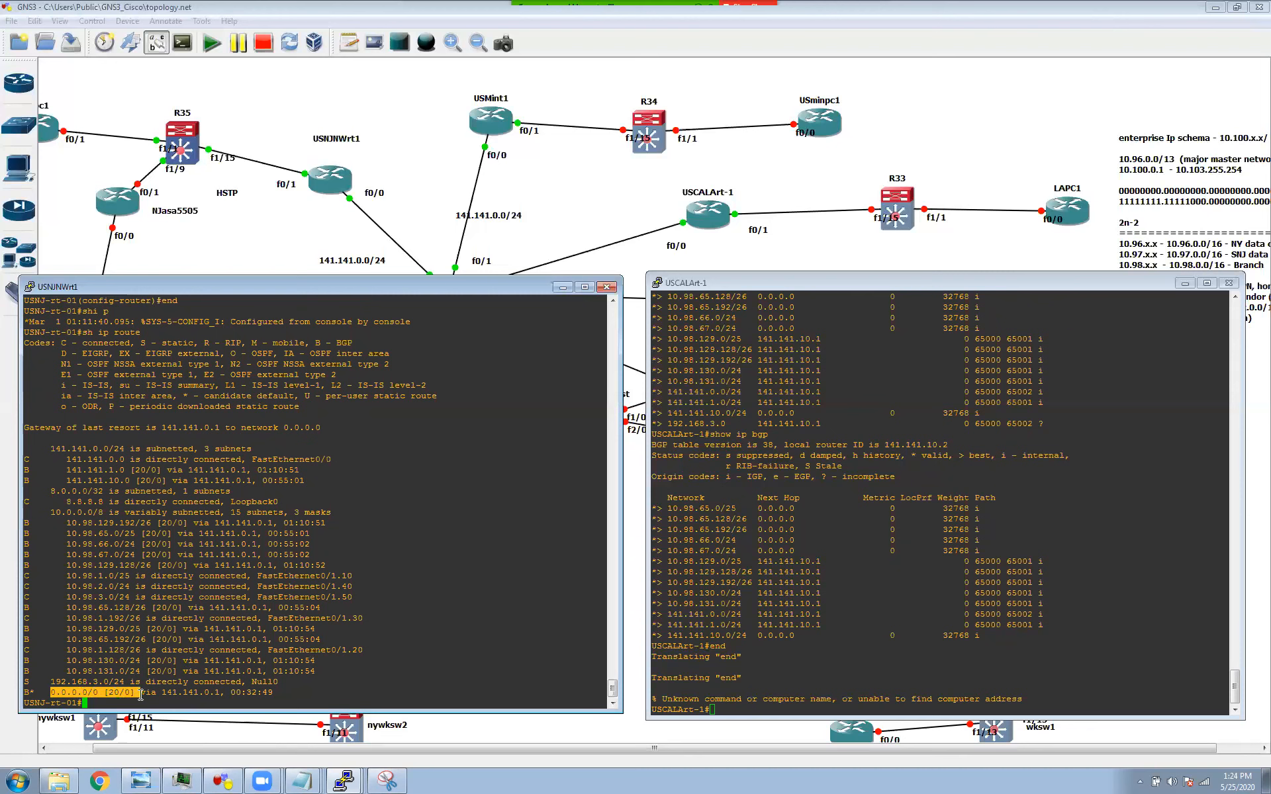
pyautogui.click(204, 693)
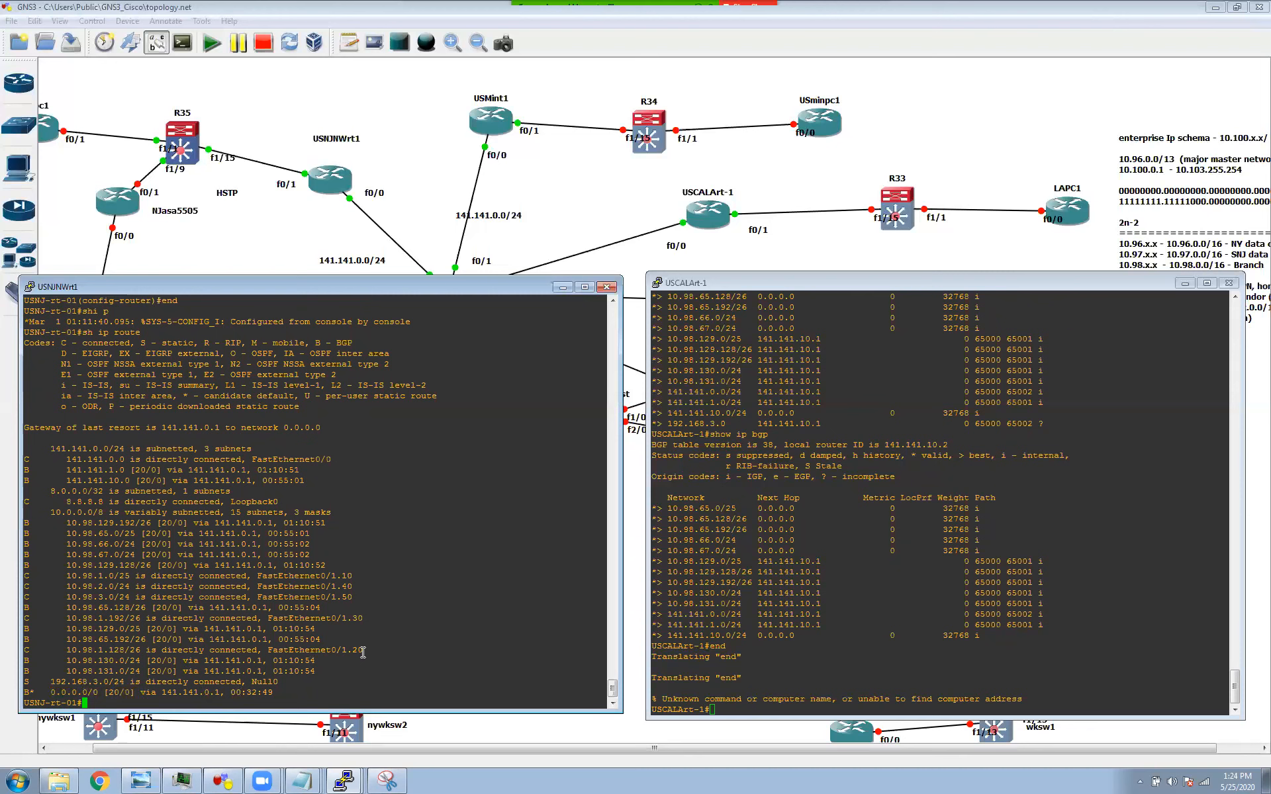
# List the USNJ-rt-01 interfaces with "sh ip int b" and highlight the FastEthernet0/1.50 address
pyautogui.write('sho i')
pyautogui.press('BackSpace')
pyautogui.press('BackSpace')
pyautogui.press('BackSpace')
pyautogui.press('BackSpace')
pyautogui.press('BackSpace')
pyautogui.write('sh i int')
pyautogui.press('BackSpace')
pyautogui.press('BackSpace')
pyautogui.press('BackSpace')
pyautogui.press('BackSpace')
pyautogui.press('BackSpace')
pyautogui.press('BackSpace')
pyautogui.write('p')
pyautogui.press('BackSpace')
pyautogui.write('ip int b')
pyautogui.press('Return')
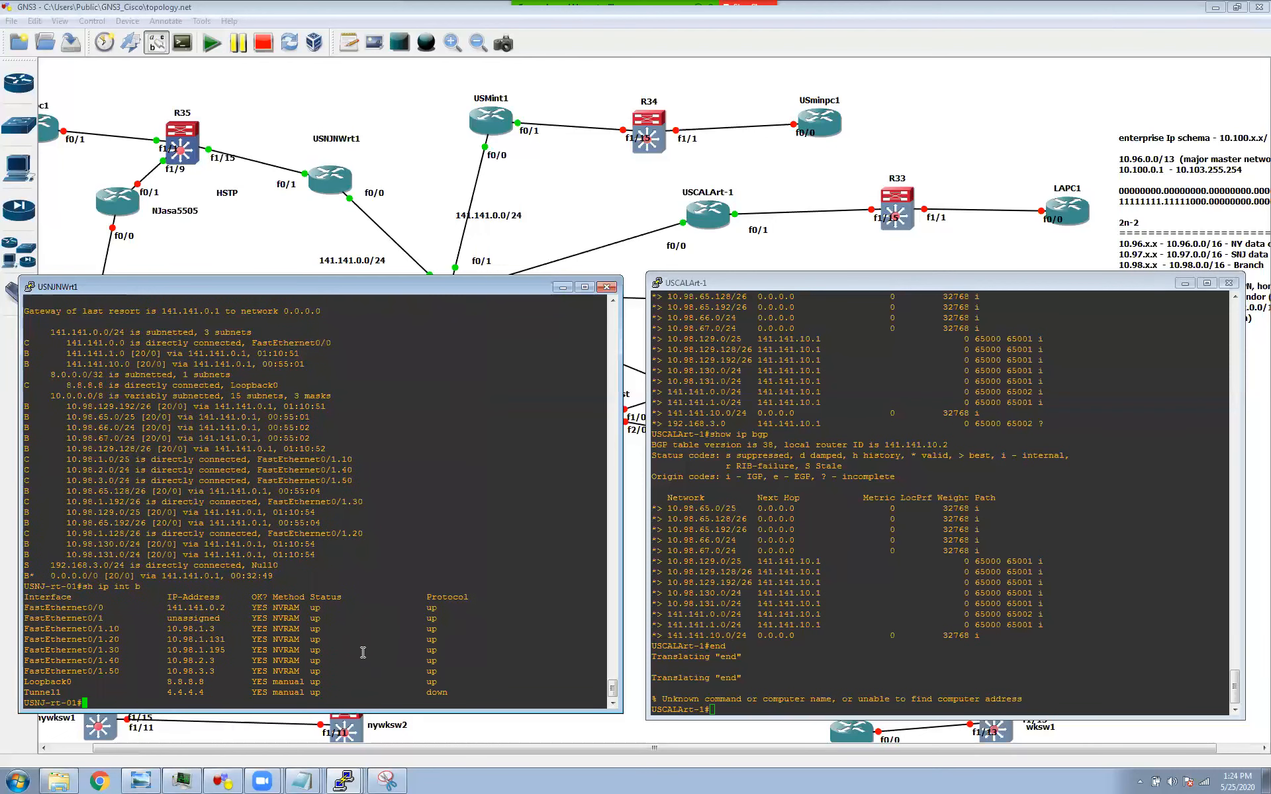
pyautogui.press('Return')
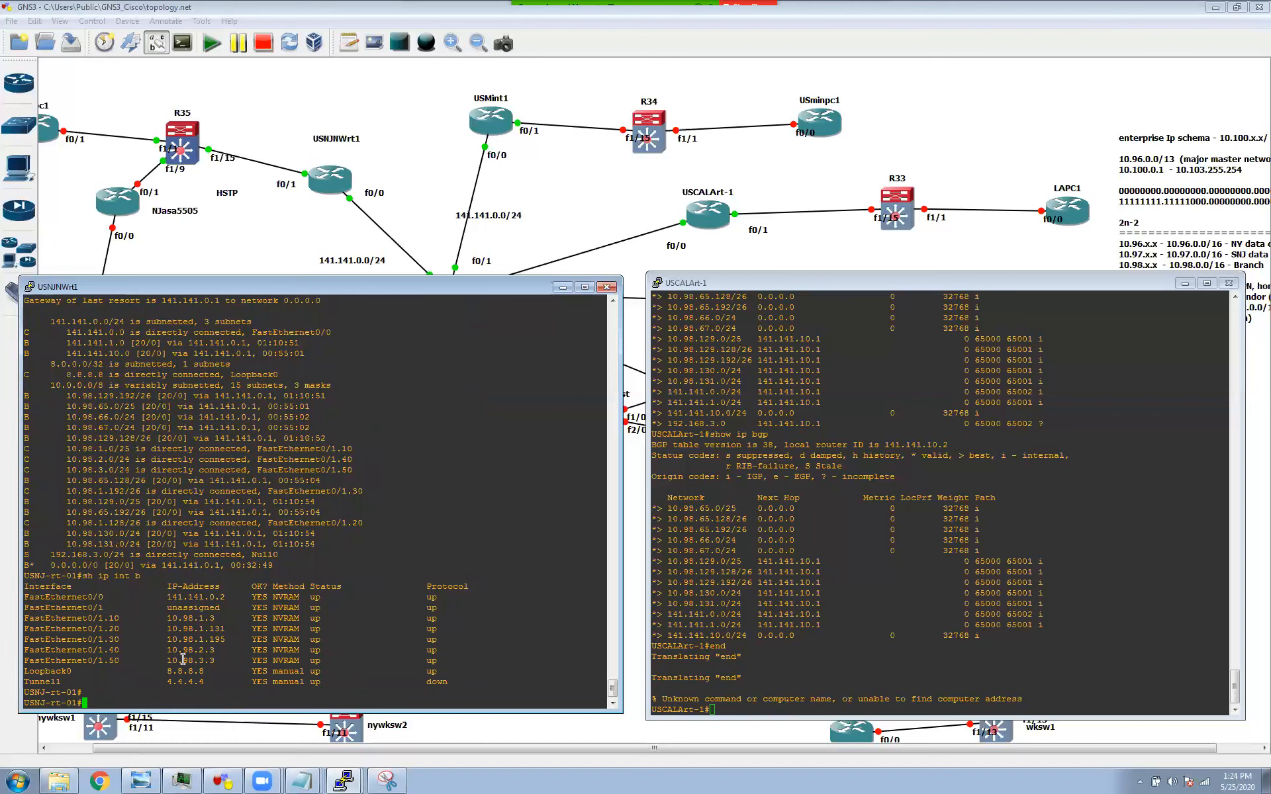
pyautogui.moveTo(168, 660); pyautogui.dragTo(224, 662)
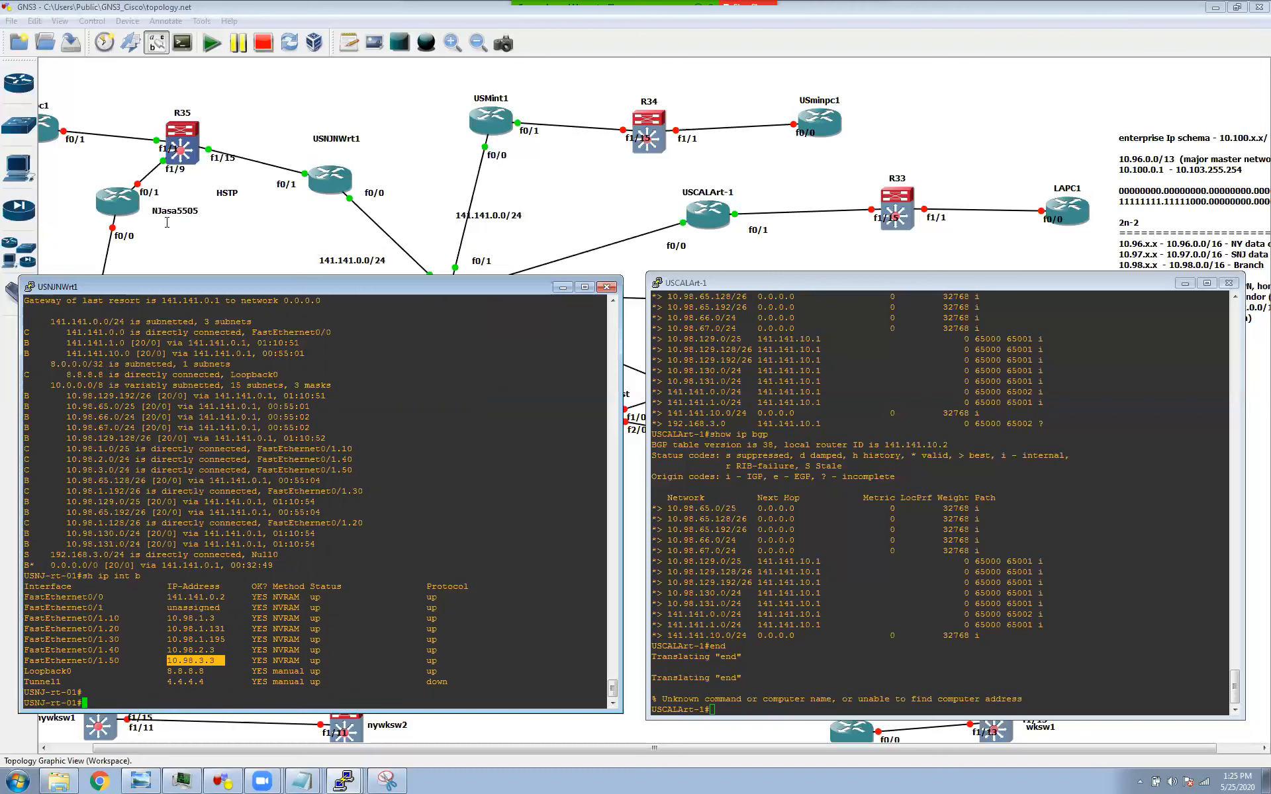
pyautogui.click(180, 456)
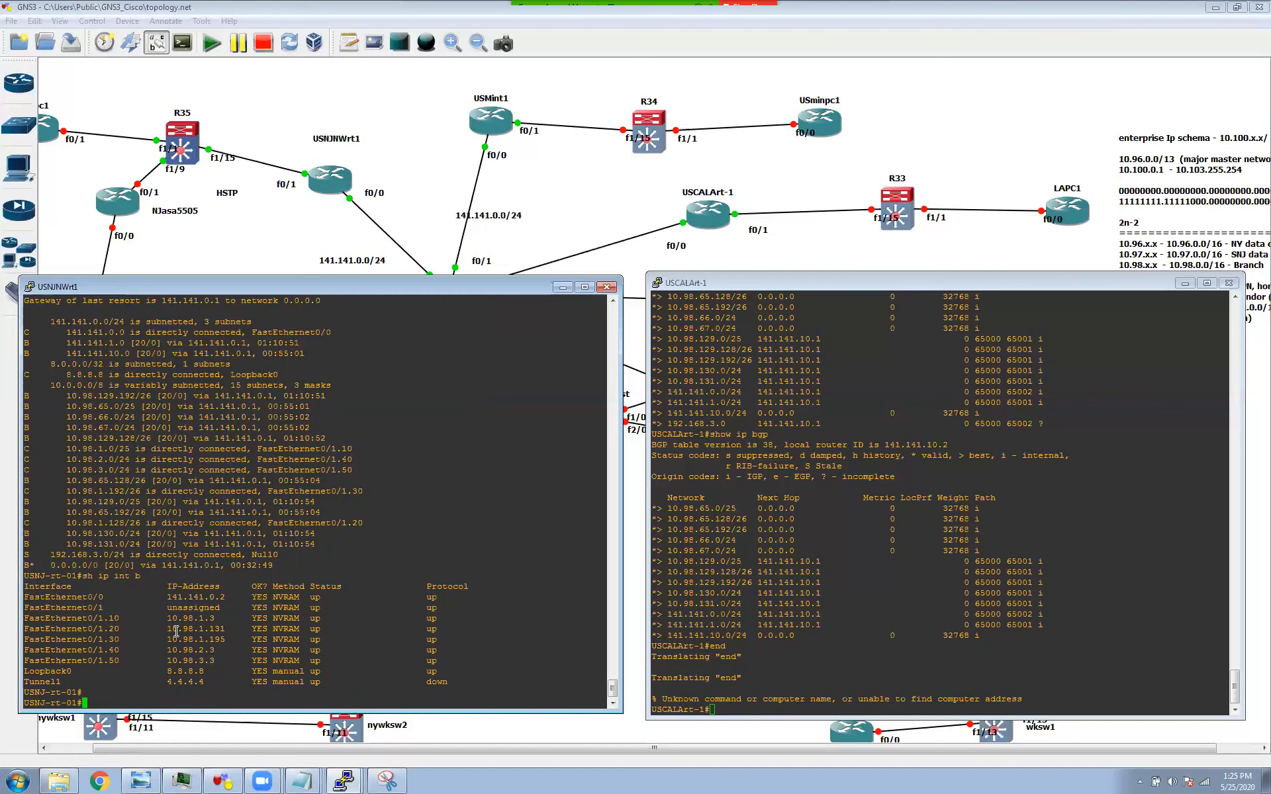
# Add the static route "ip route 172.16.1.0 255.255.255.0 null0" on USNJ-rt-01 and leave configuration mode
pyautogui.write('config t')
pyautogui.press('Return')
pyautogui.write('ip route')
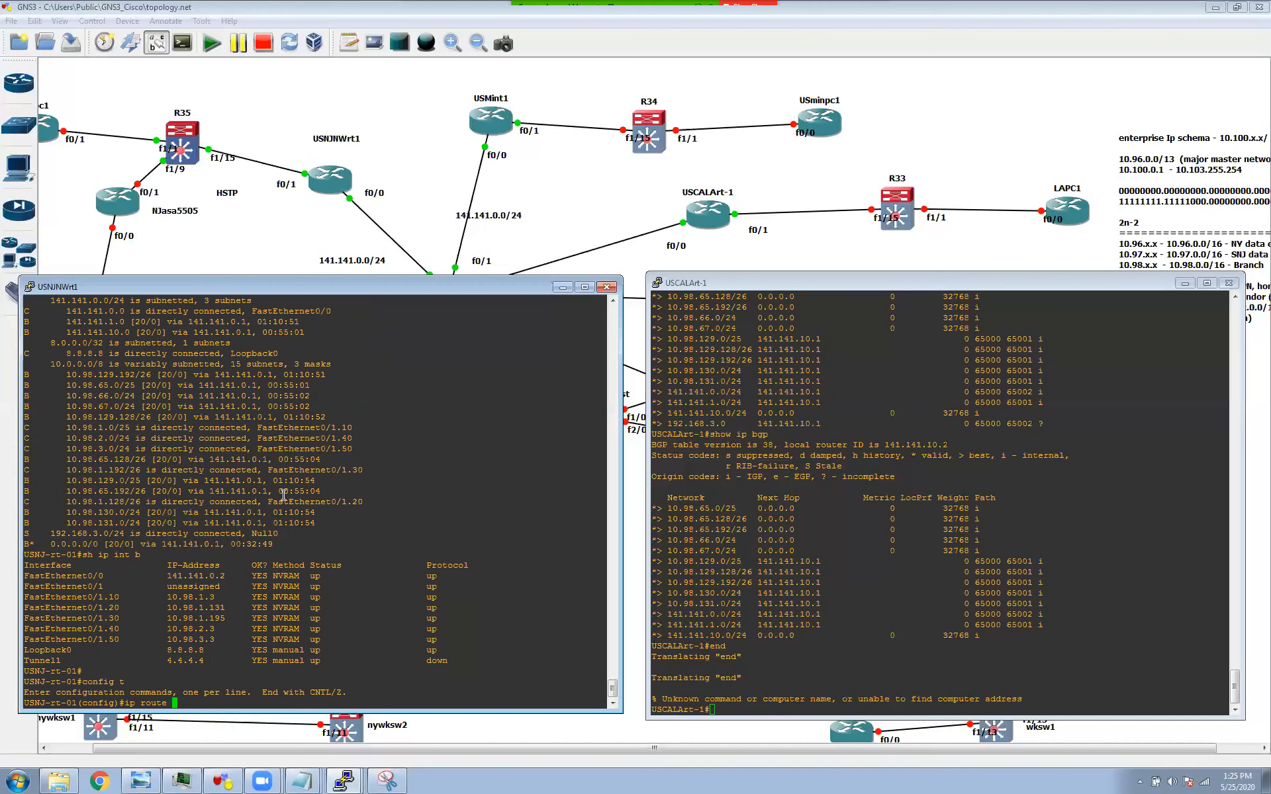
pyautogui.write('172.16.1.0 255.255.255.0 null0')
pyautogui.press('Return')
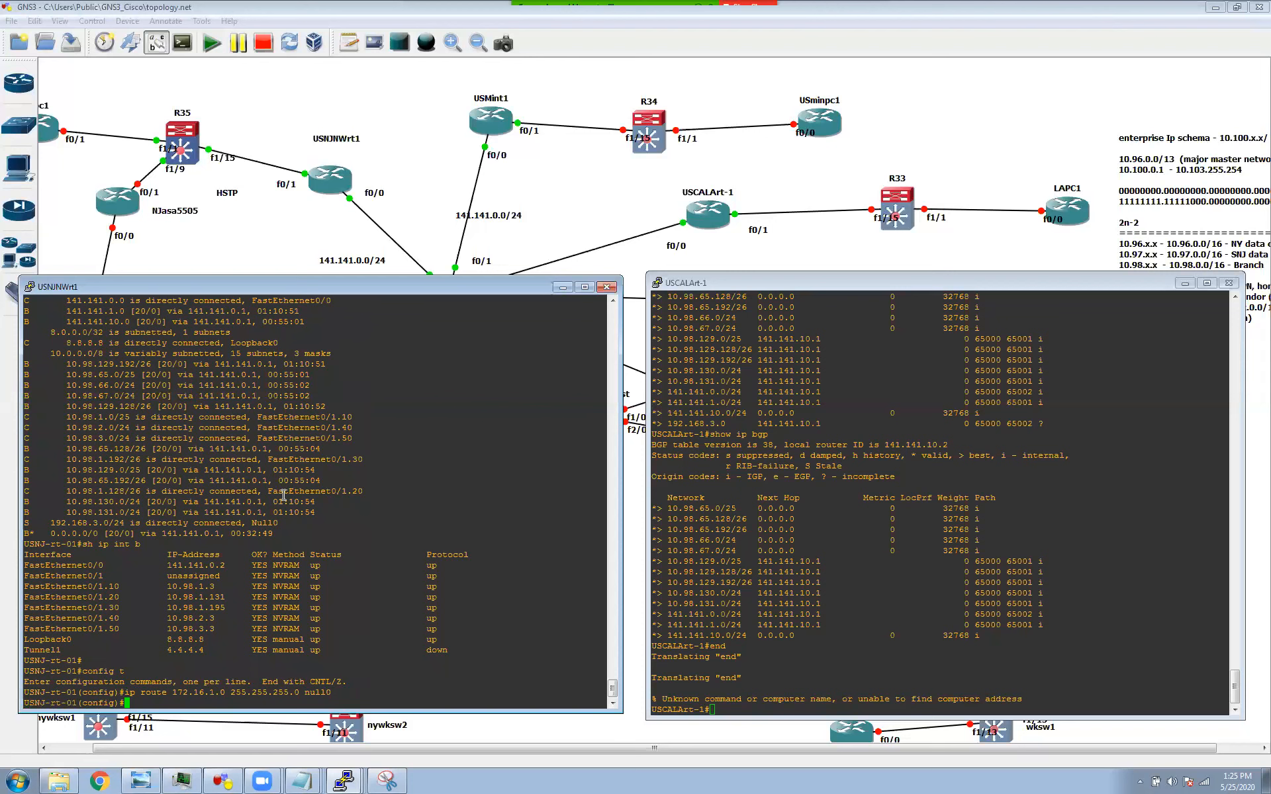
pyautogui.write('end')
pyautogui.press('Return')
pyautogui.press('Return')
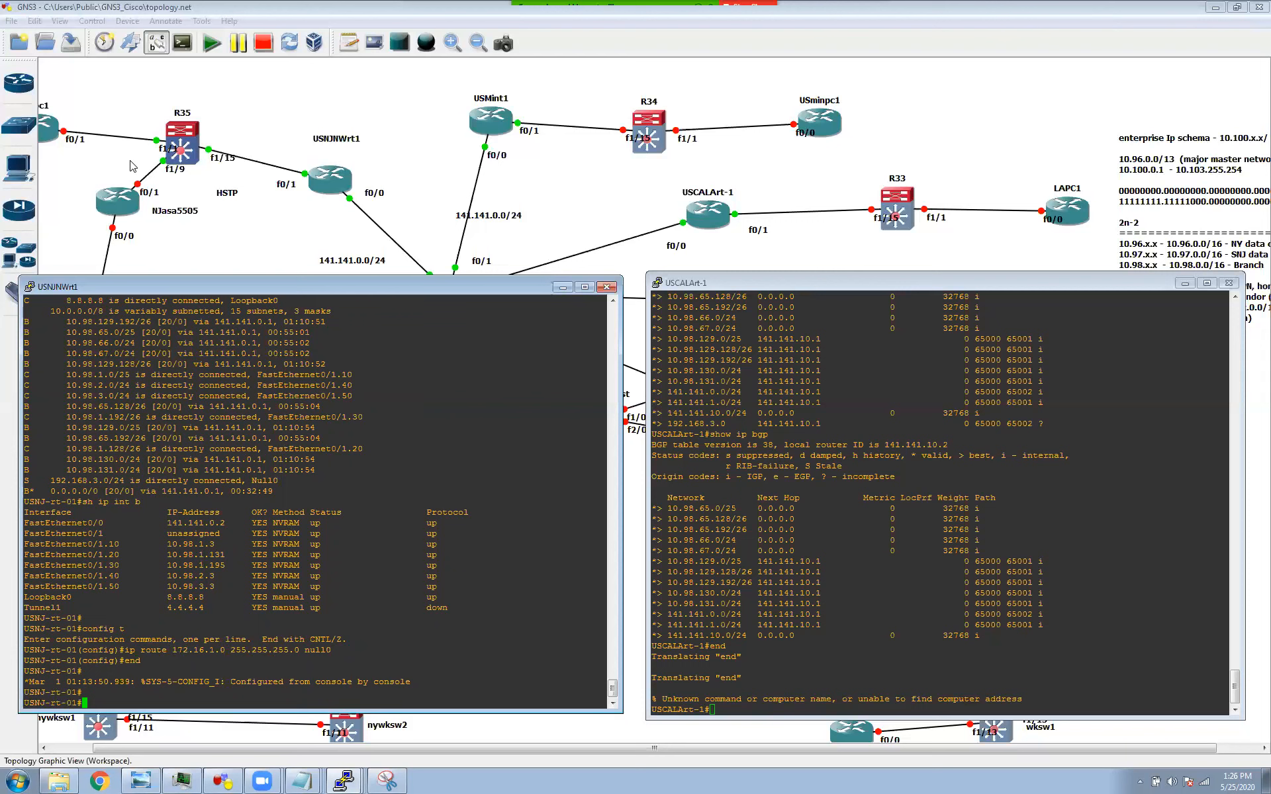
# Display the full USNJ-rt-01 routing table with "show ip route" to check the static routes
pyautogui.write('shw')
pyautogui.press('BackSpace')
pyautogui.press('BackSpace')
pyautogui.press('BackSpace')
pyautogui.write('shw')
pyautogui.press('BackSpace')
pyautogui.press('BackSpace')
pyautogui.write('ow')
pyautogui.write(' ip ou')
pyautogui.press('BackSpace')
pyautogui.press('BackSpace')
pyautogui.write('ropute')
pyautogui.press('BackSpace')
pyautogui.press('BackSpace')
pyautogui.press('BackSpace')
pyautogui.press('BackSpace')
pyautogui.write('t')
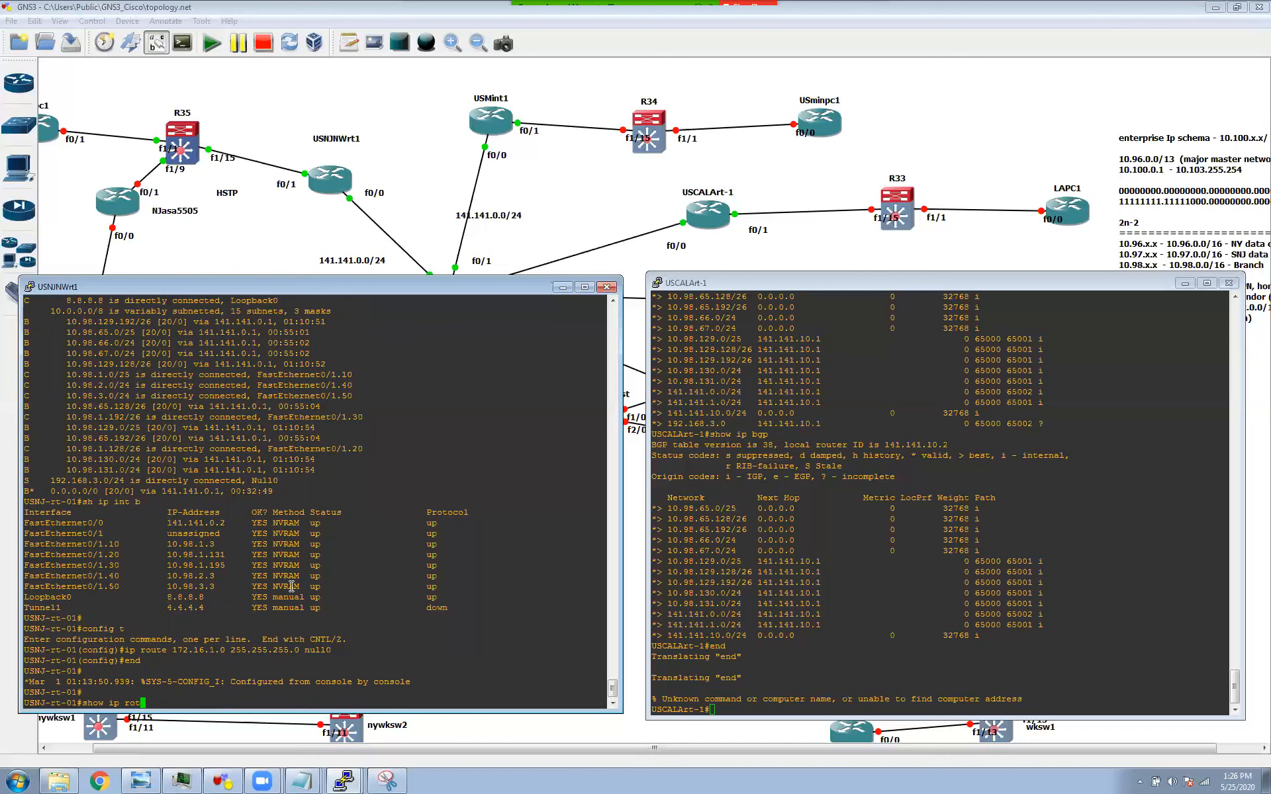
pyautogui.press('BackSpace')
pyautogui.write('ute')
pyautogui.press('Return')
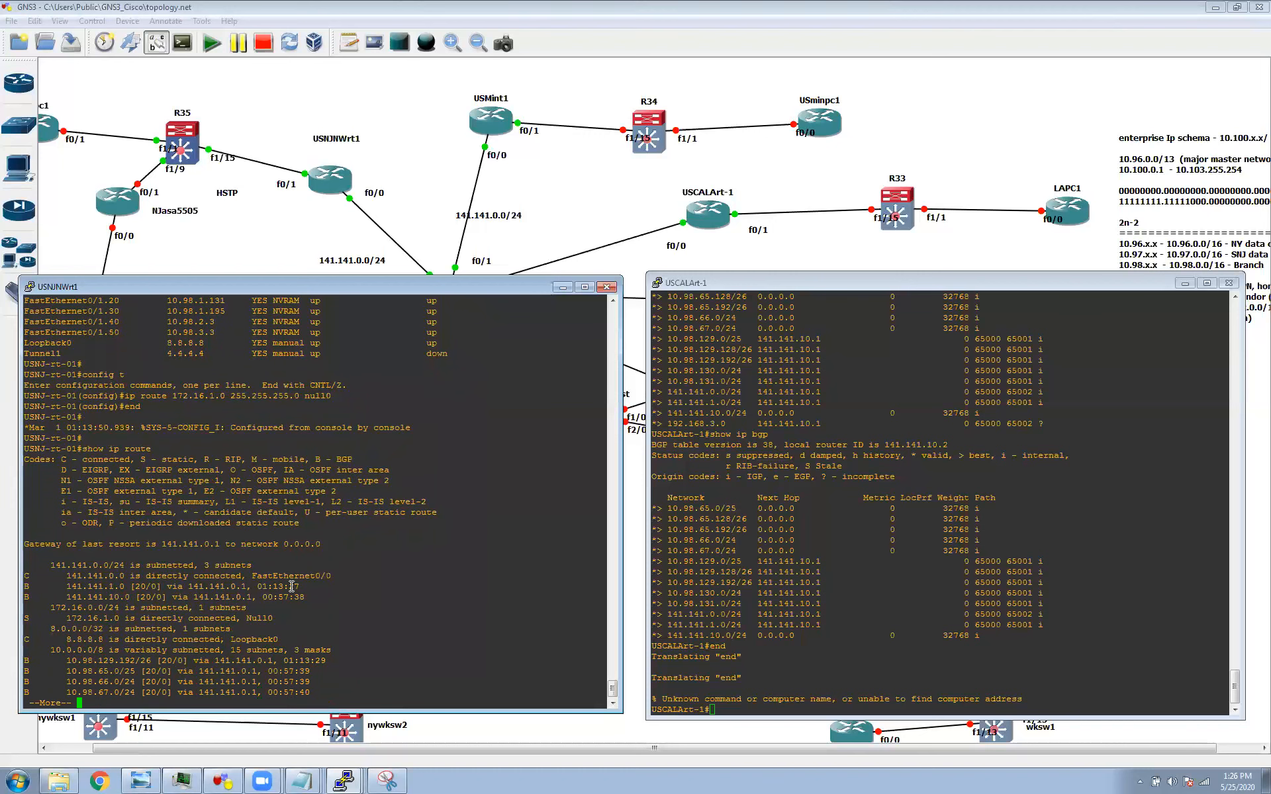
pyautogui.press('space')
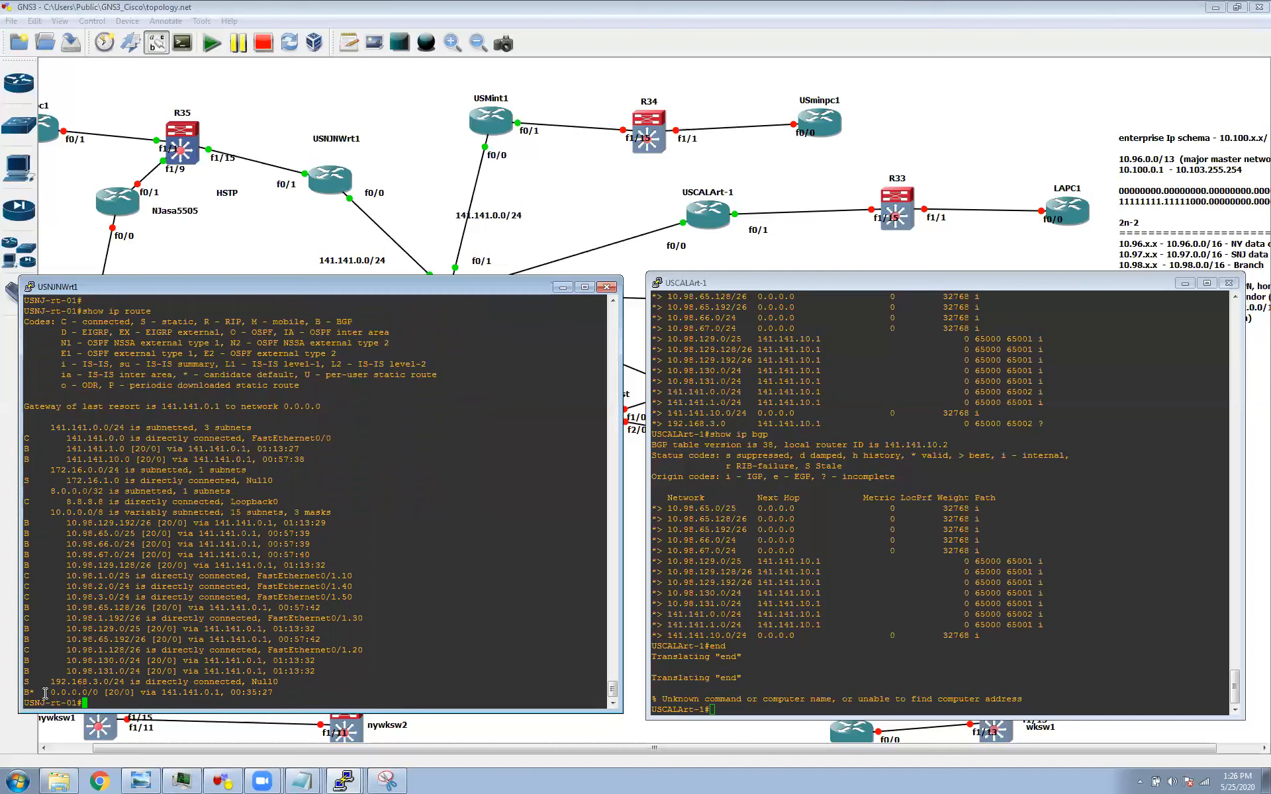
# Highlight the 172.16.1.0 static route to Null0 in the routing table output
pyautogui.moveTo(48, 693); pyautogui.dragTo(105, 682)
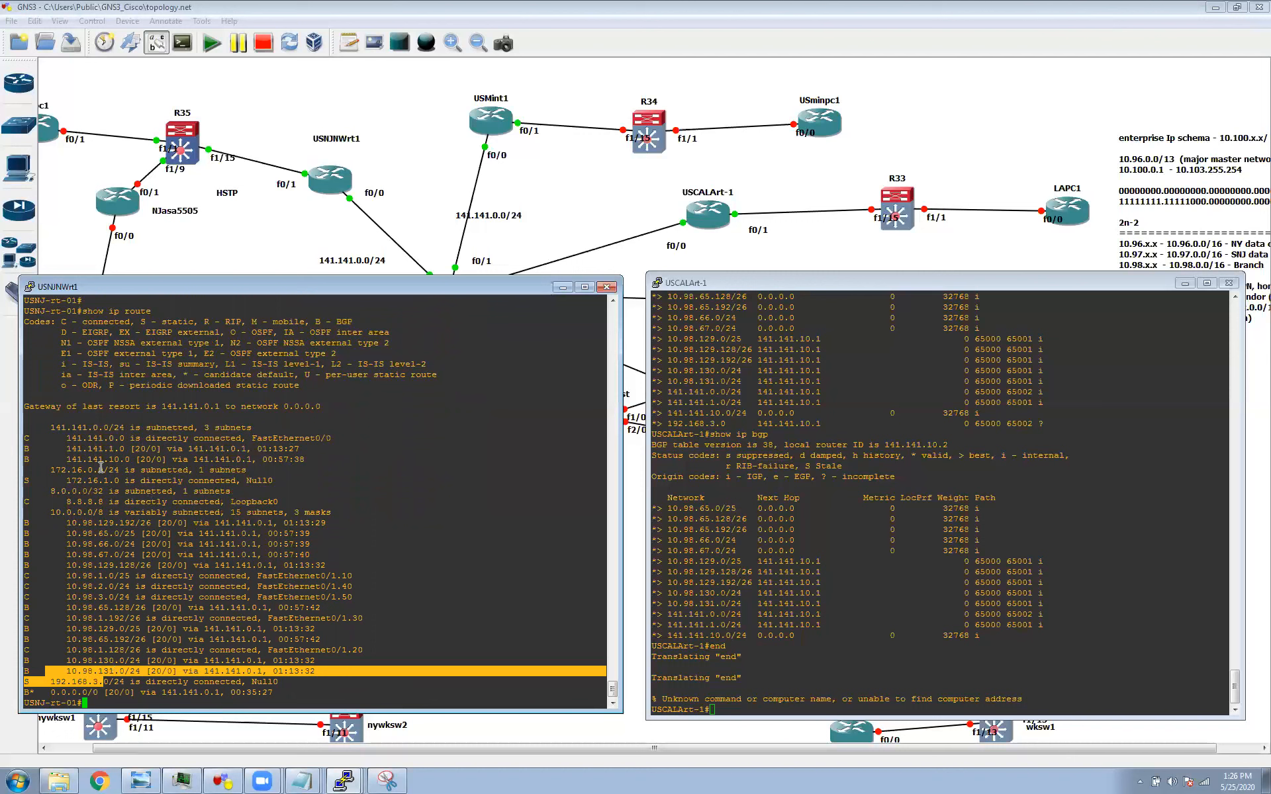
pyautogui.moveTo(51, 480); pyautogui.dragTo(280, 484)
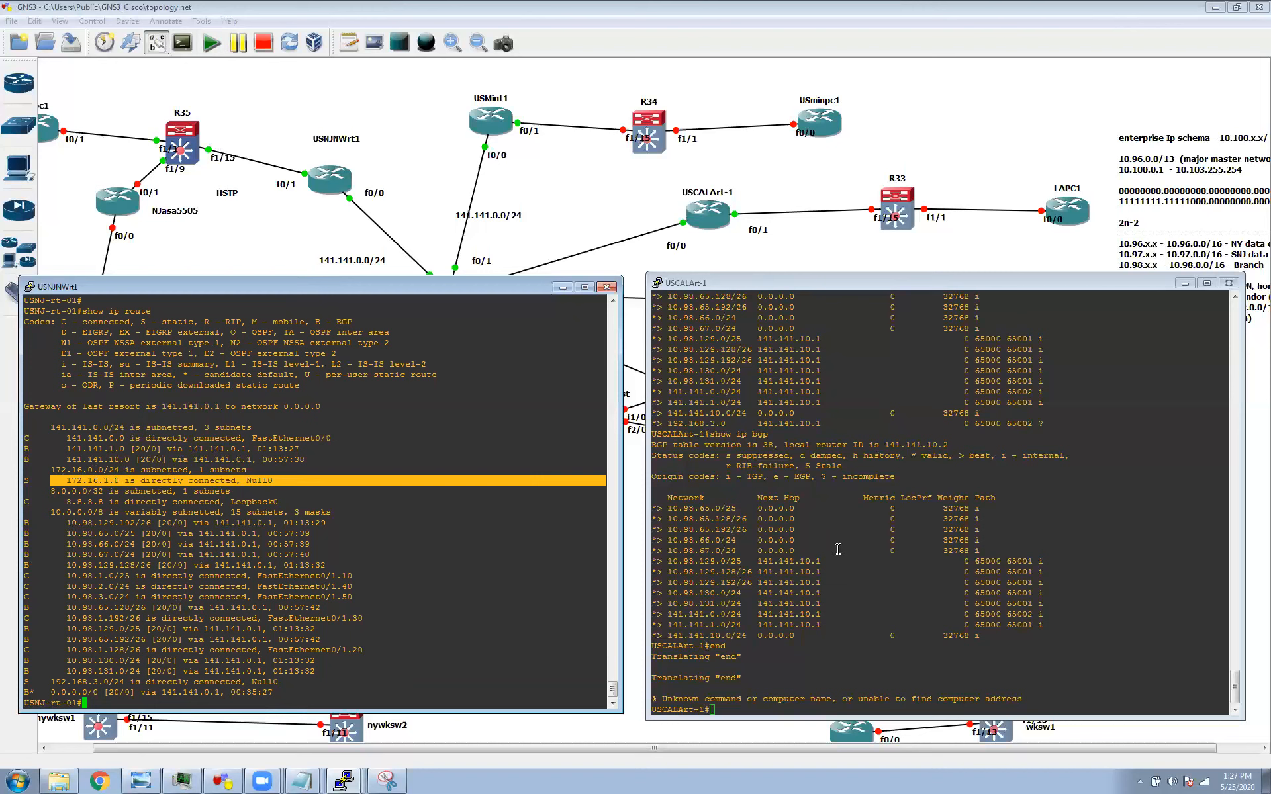
pyautogui.click(356, 593)
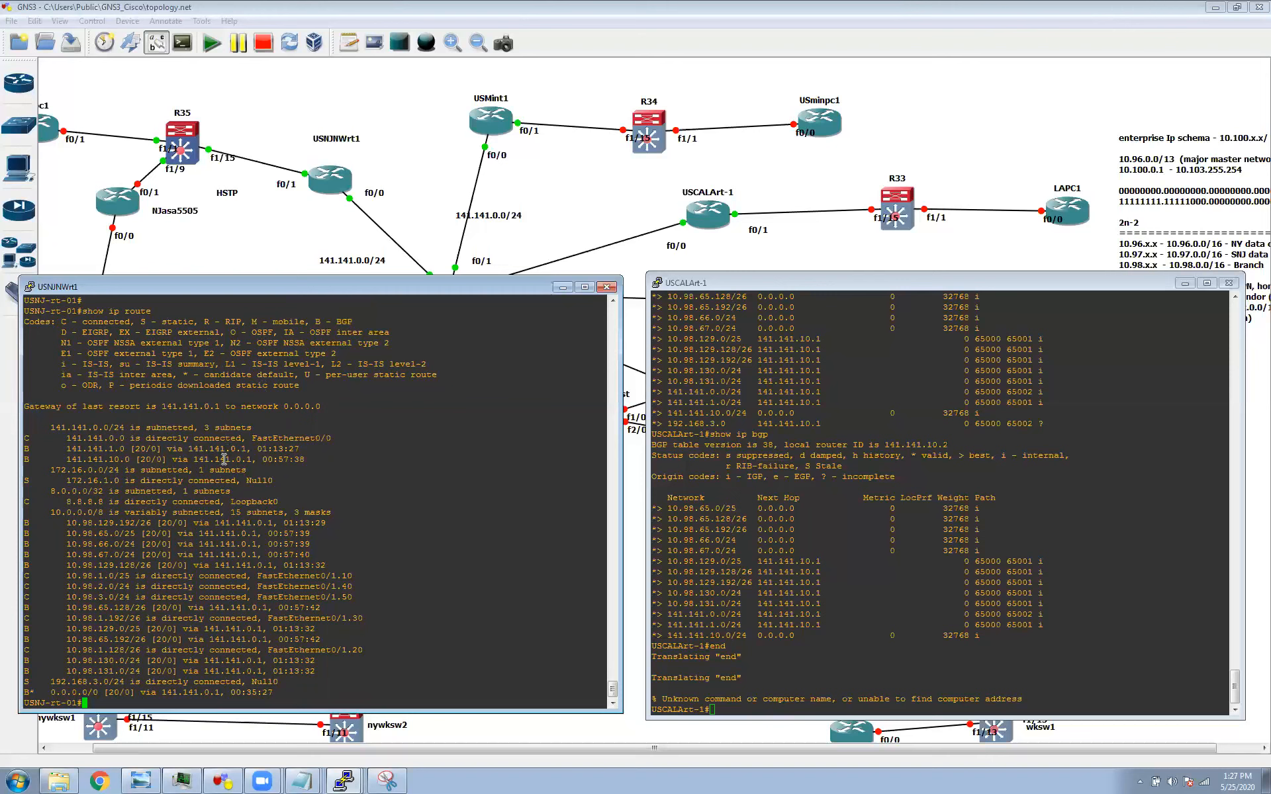
# Bring up the Untitled Notepad notes and highlight "redis static" in the list of advertisement methods
pyautogui.moveTo(303, 780)
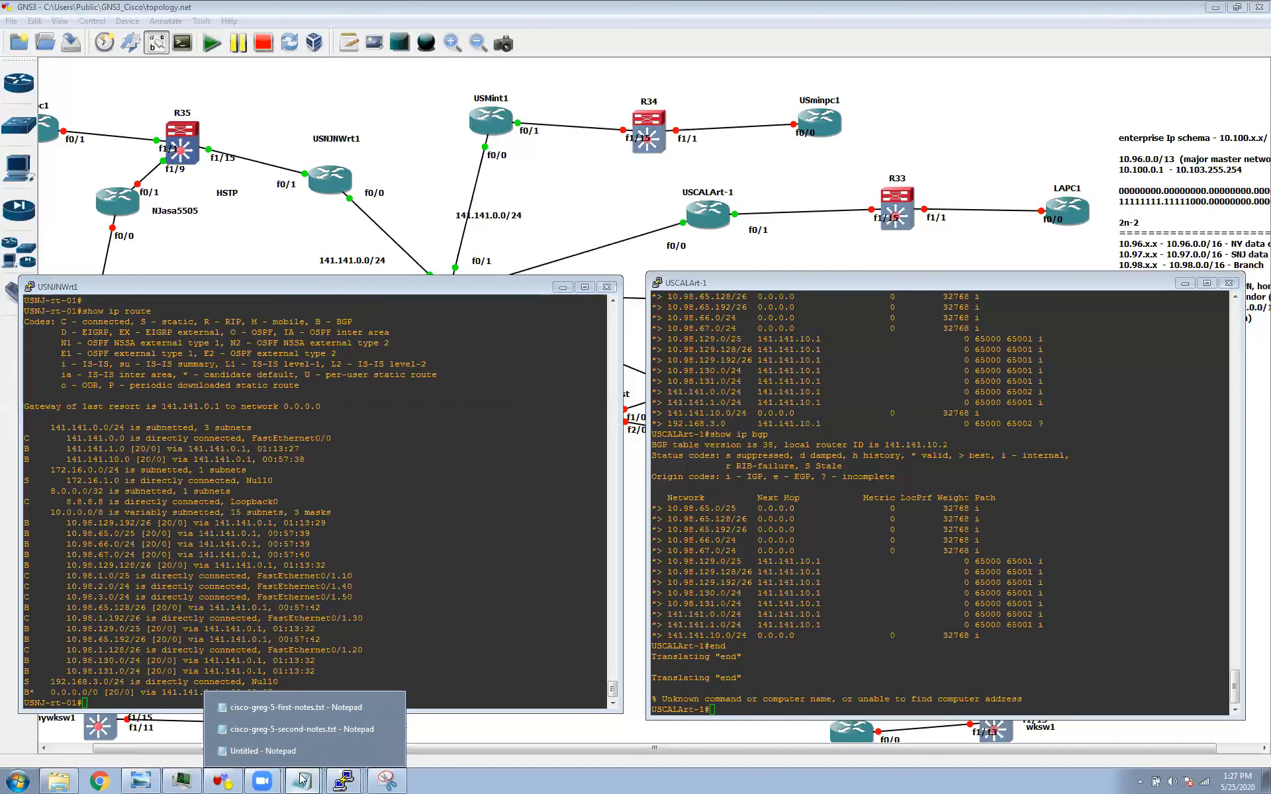
pyautogui.click(291, 751)
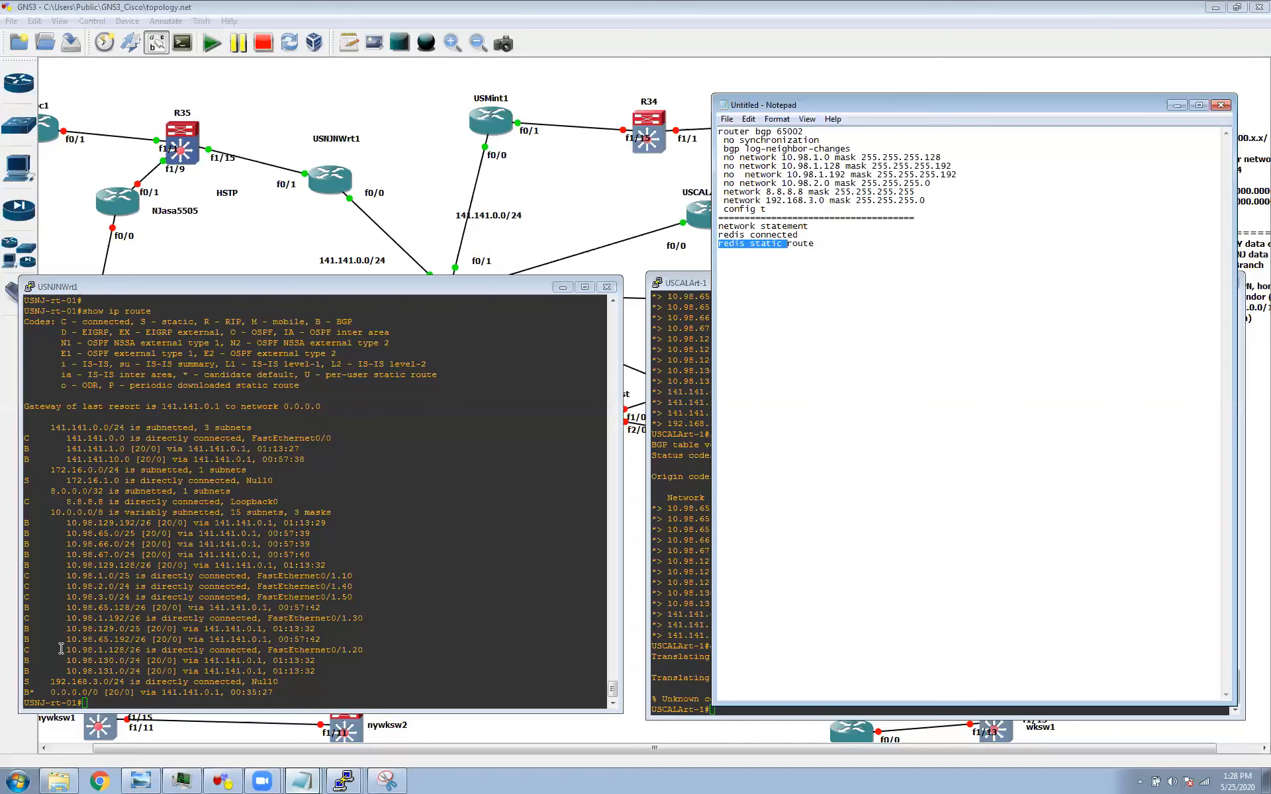
# Check USNJ-rt-01 for EIGRP routes with "show ip route eigrp" and highlight the administrative distance of the 10.98.65.128/26 route
pyautogui.write('shwroute')
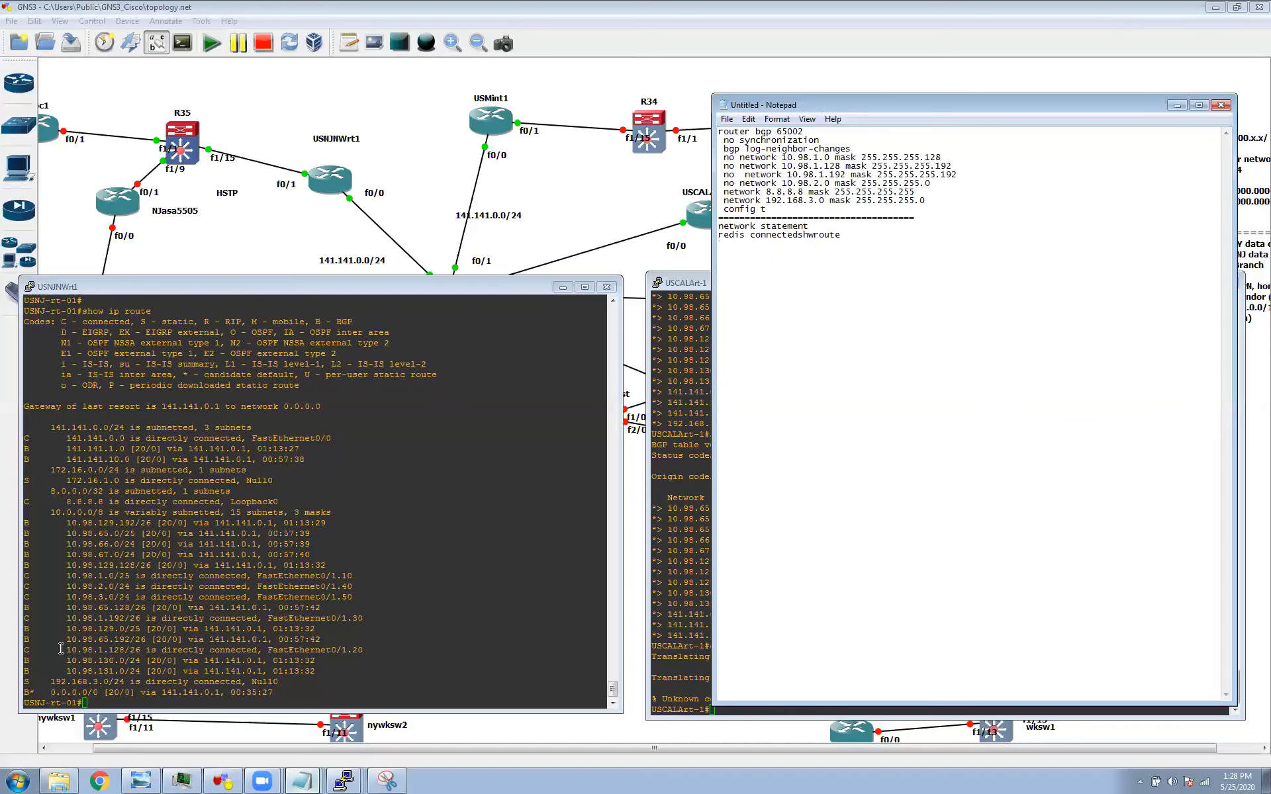
pyautogui.click(264, 668)
pyautogui.write('show ip route eigrp')
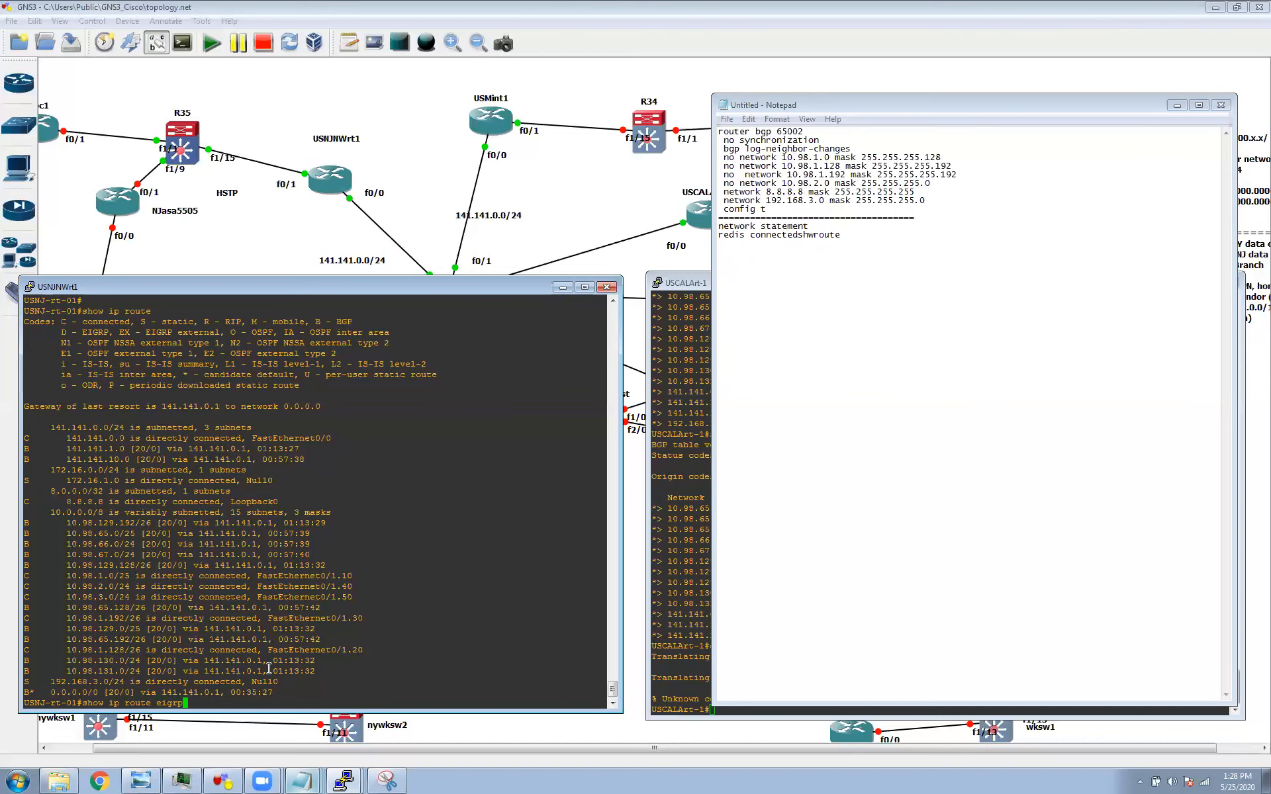
pyautogui.press('Return')
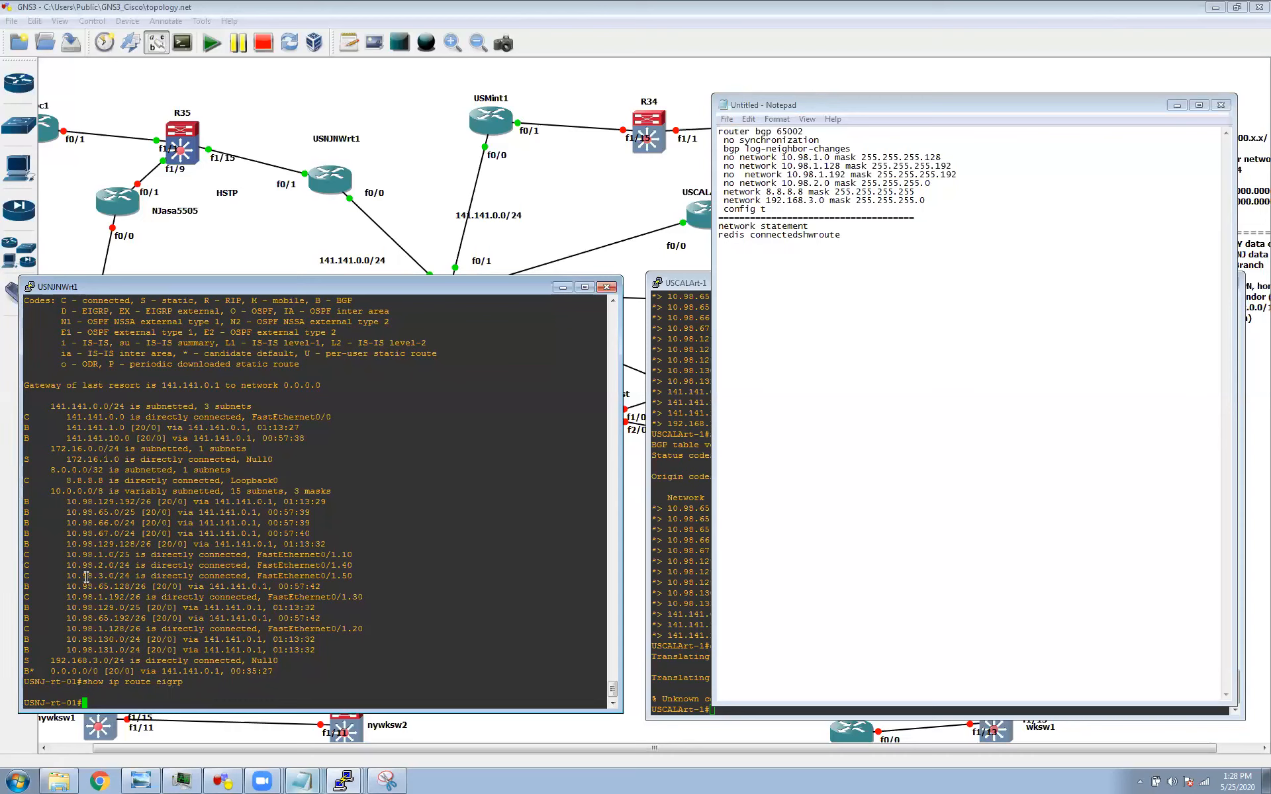
pyautogui.moveTo(152, 587); pyautogui.dragTo(167, 586)
# Bring the GNS3 topology to the front and reopen the USNJNWrt1 and USCALArt-1 consoles over it
pyautogui.click(582, 225)
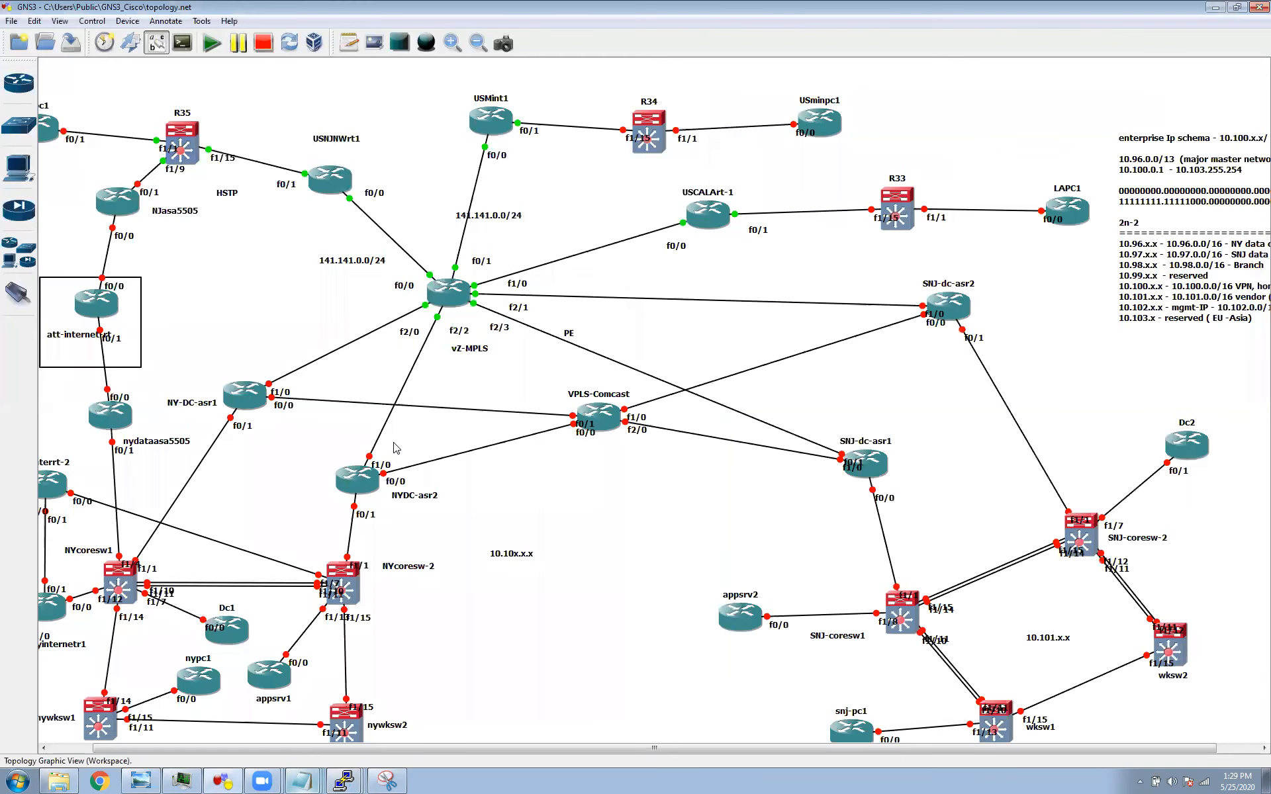
pyautogui.click(342, 779)
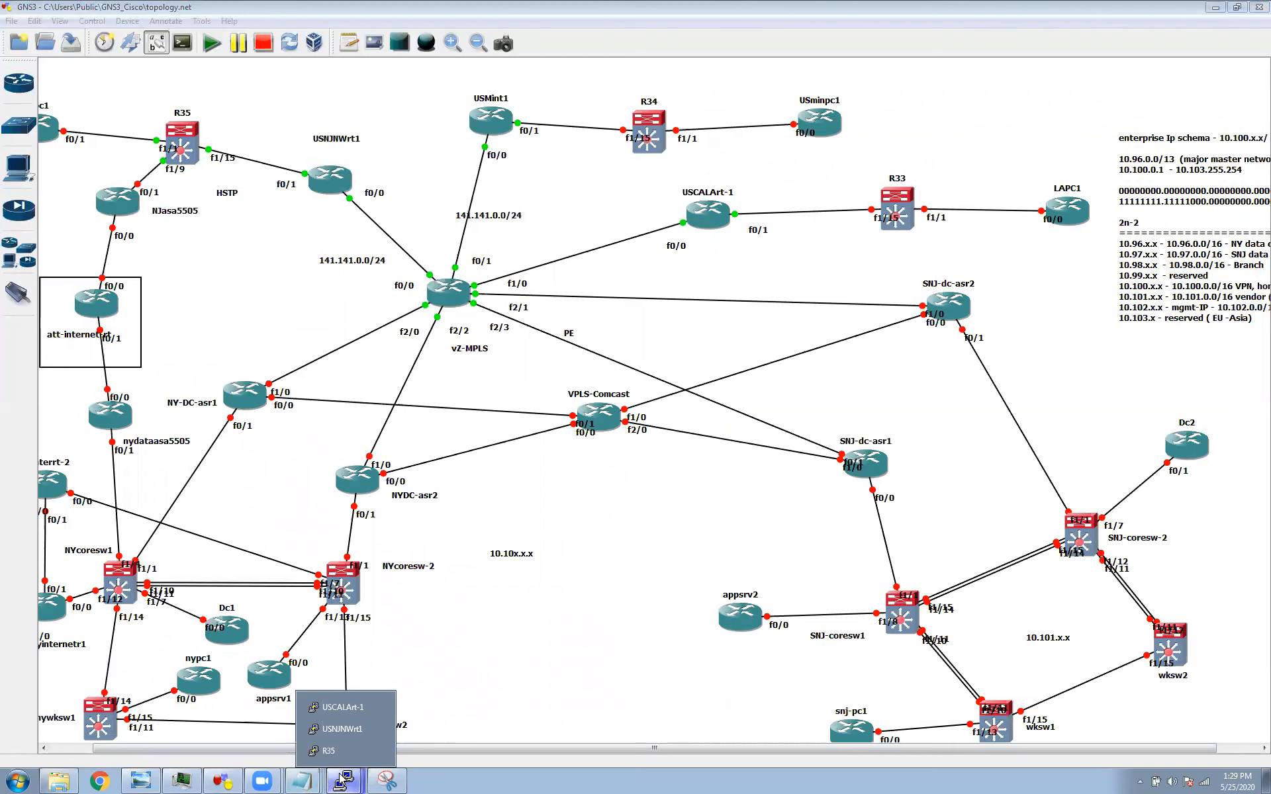
pyautogui.click(342, 779)
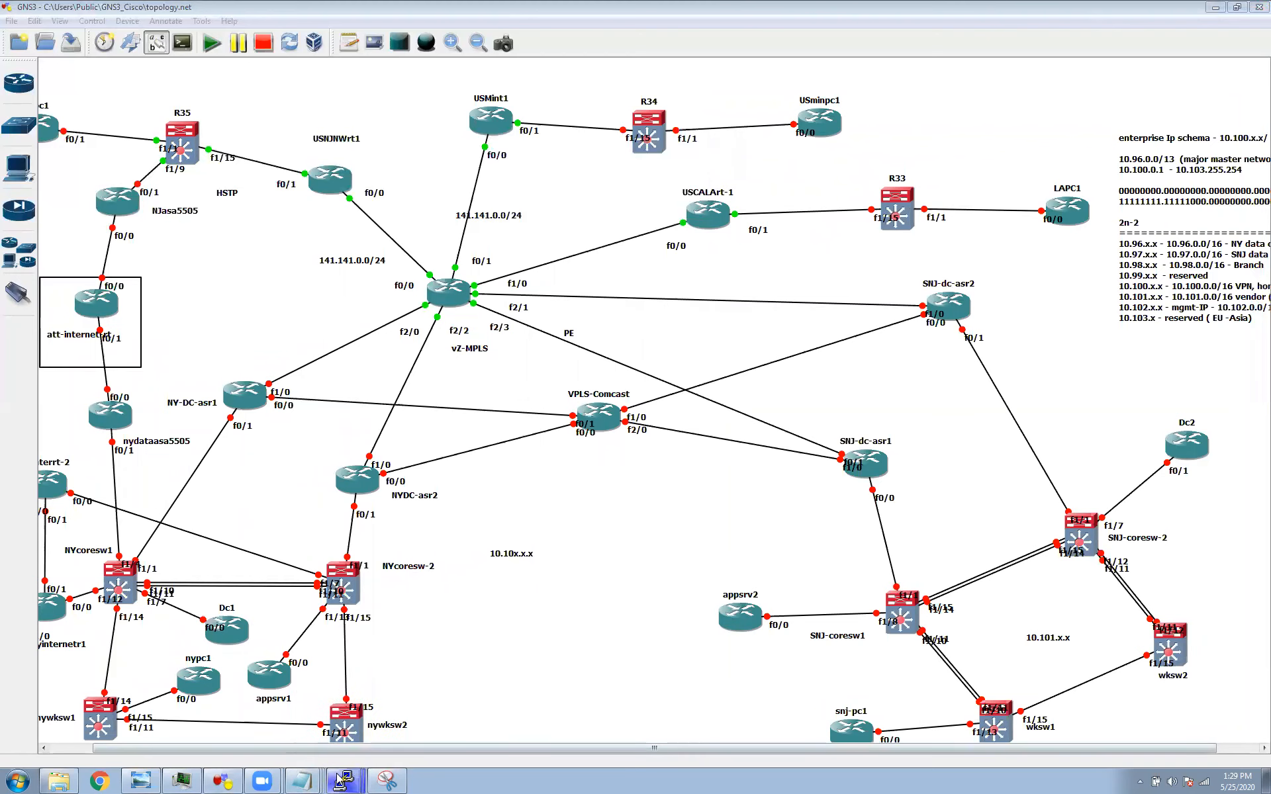
pyautogui.click(342, 780)
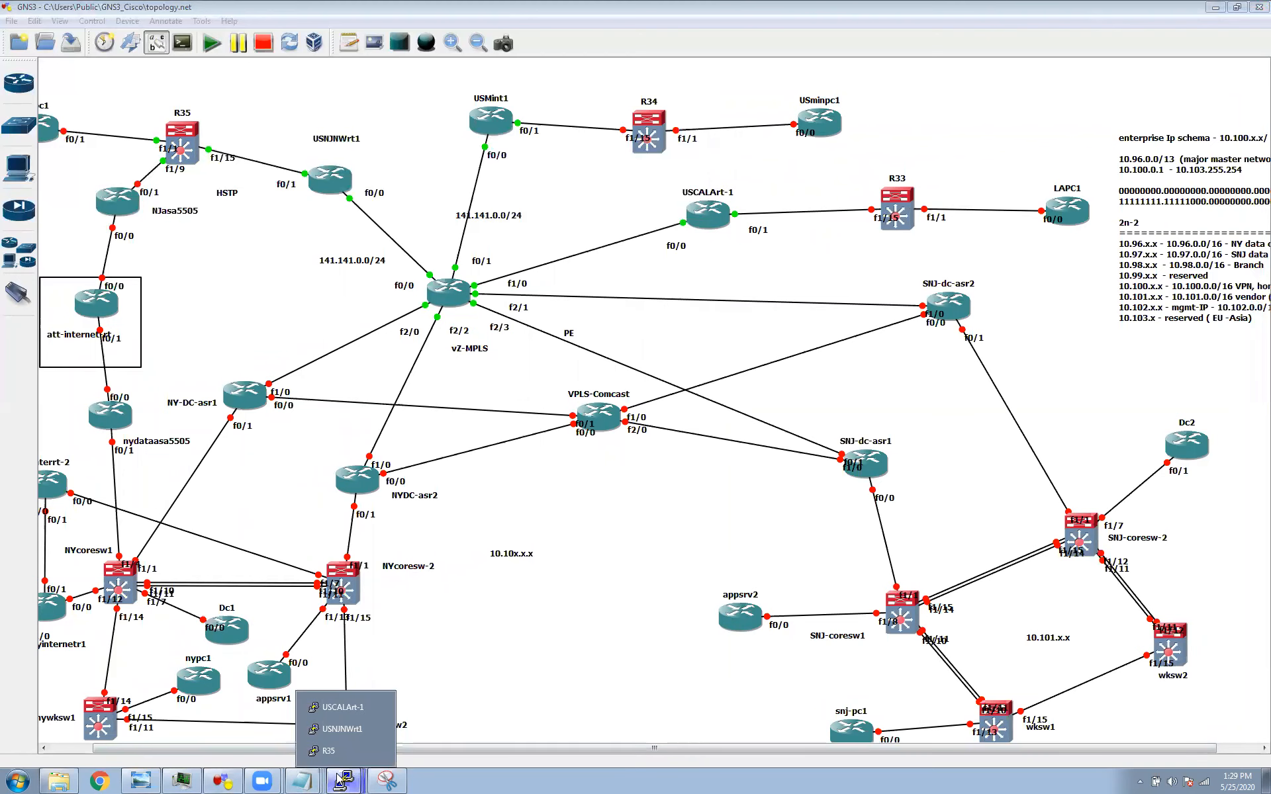
pyautogui.click(341, 728)
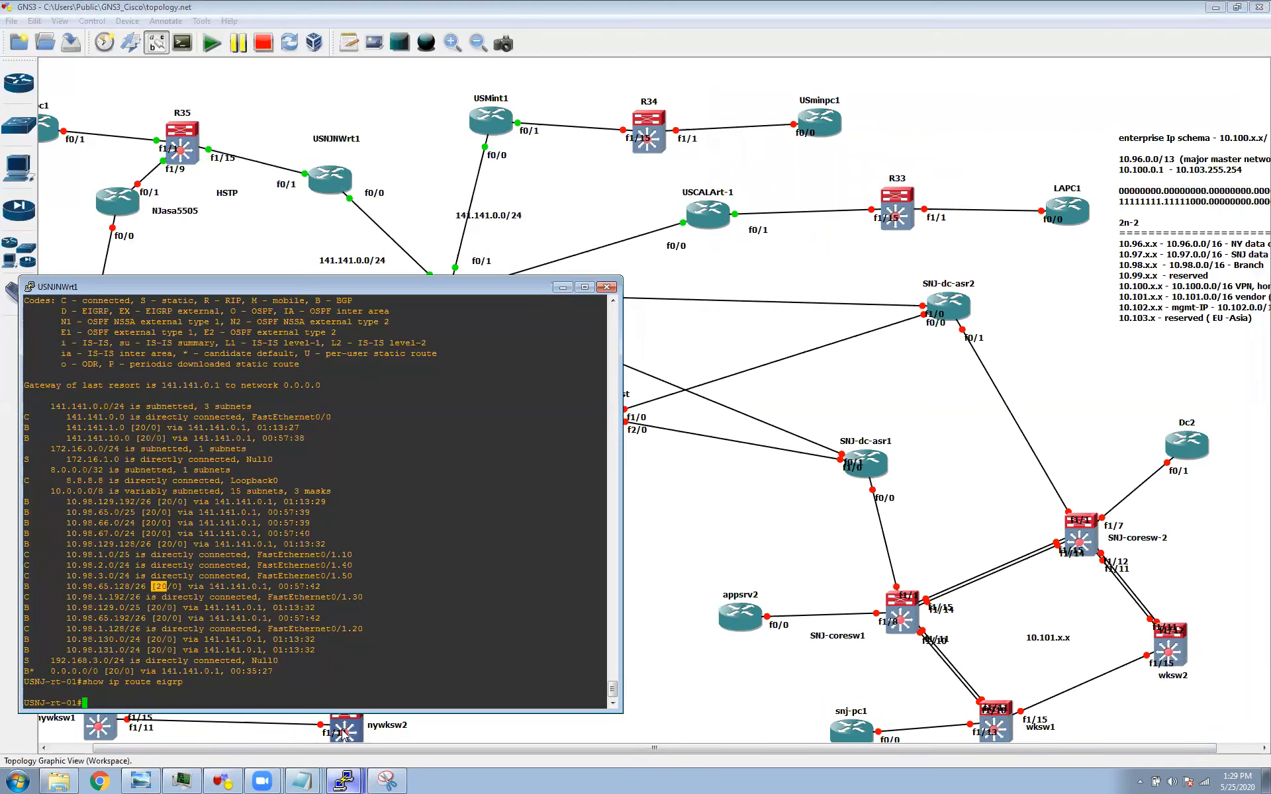
pyautogui.click(342, 779)
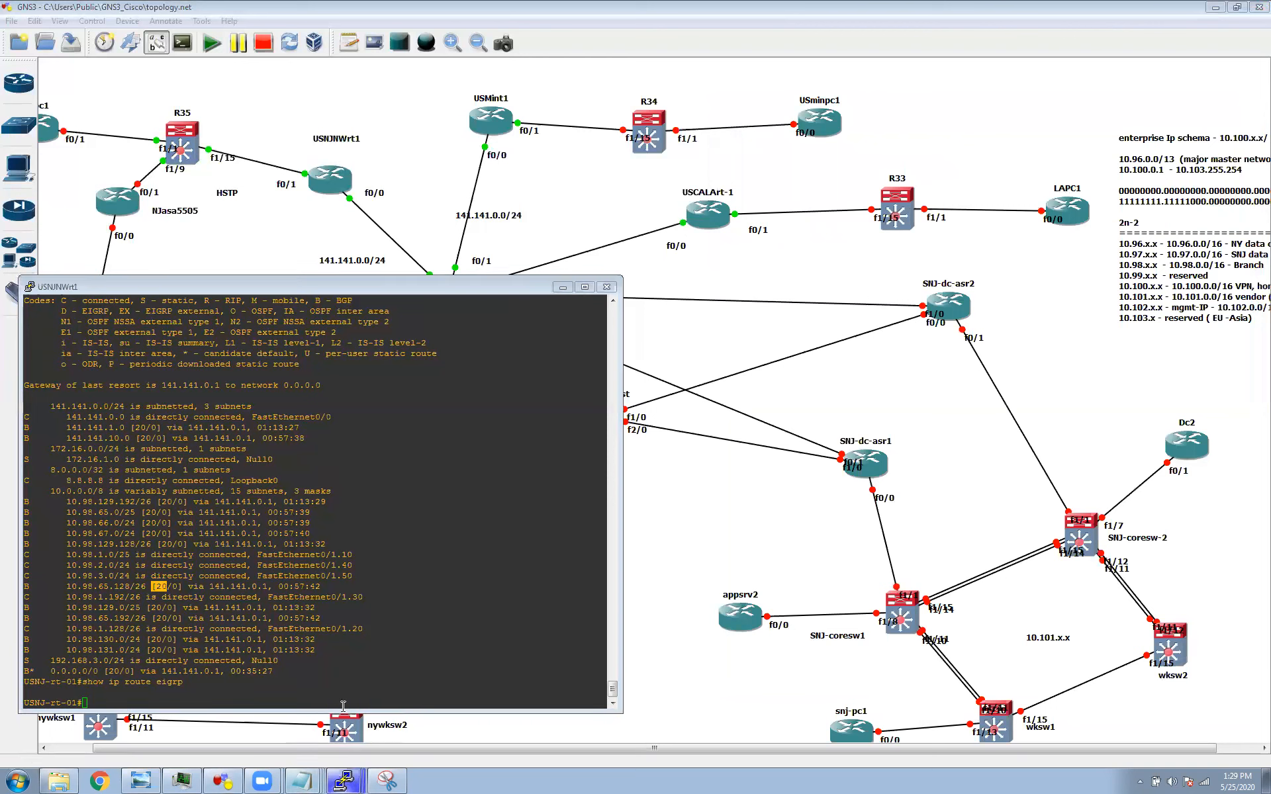
pyautogui.click(346, 780)
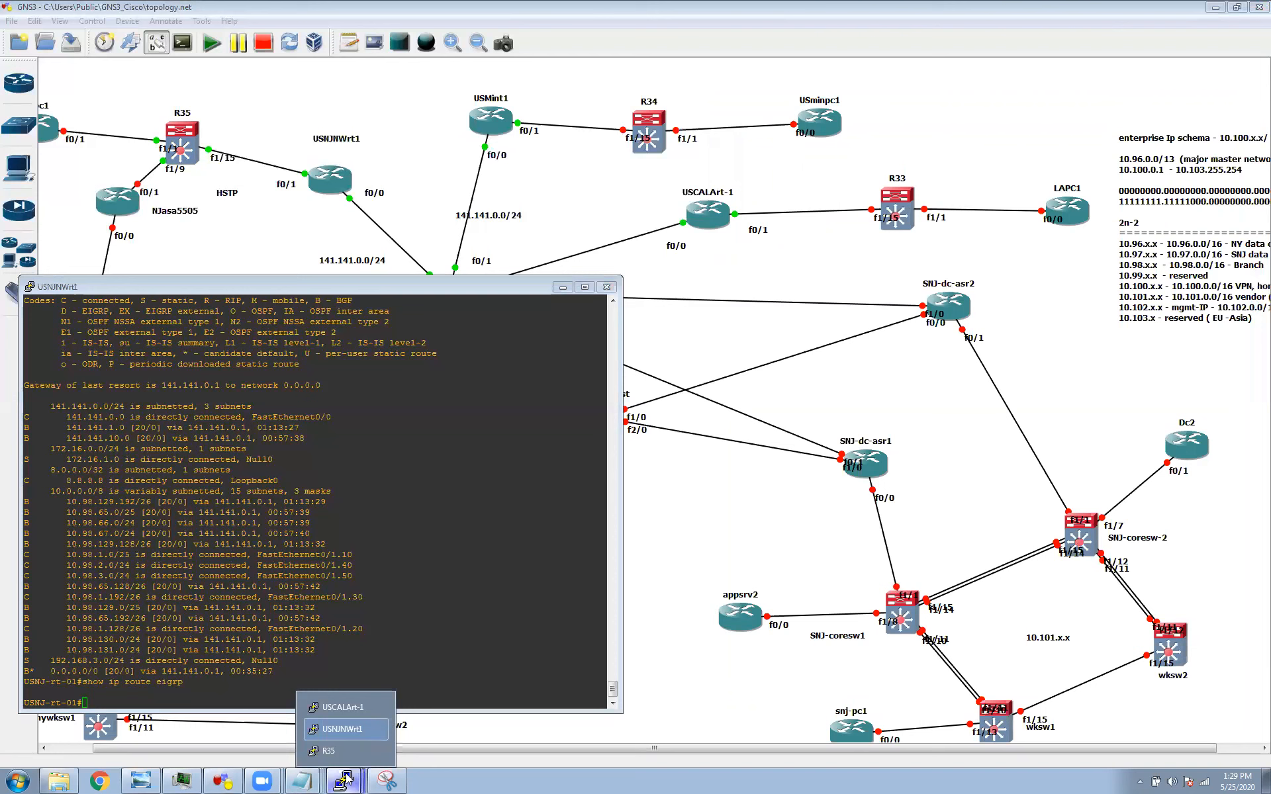
pyautogui.click(341, 706)
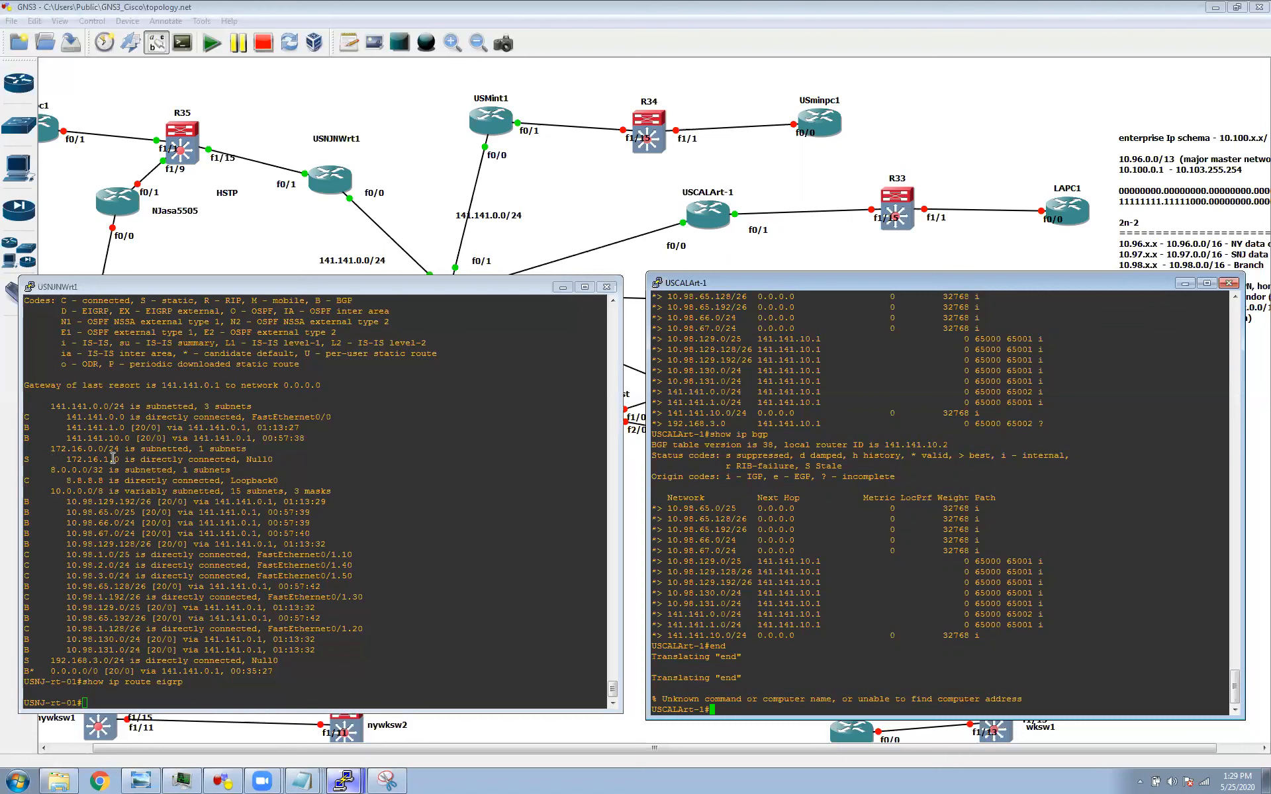
# Enter global configuration on USNJ-rt-01 and open the BGP process with "router bgp 65002"
pyautogui.click(274, 500)
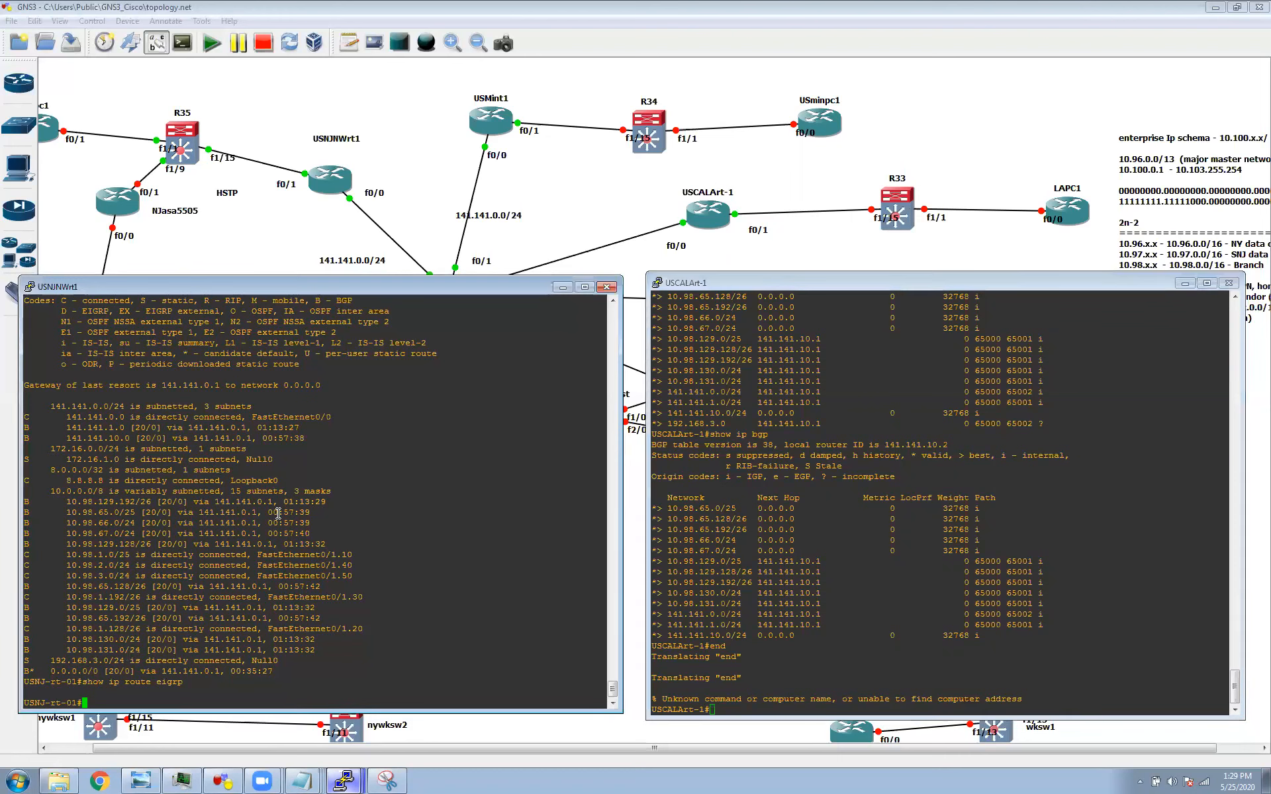
pyautogui.write('config t')
pyautogui.press('Return')
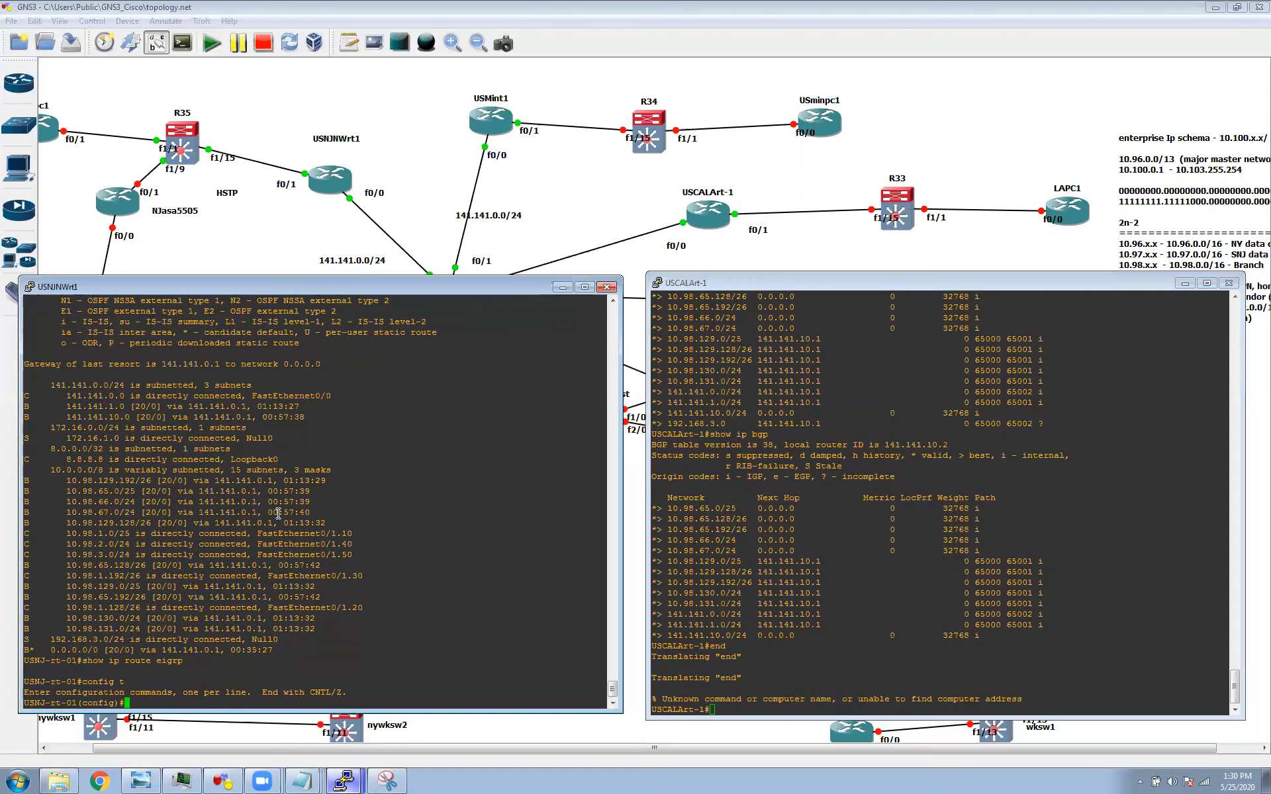
pyautogui.write('router bgp 650002')
pyautogui.press('Return')
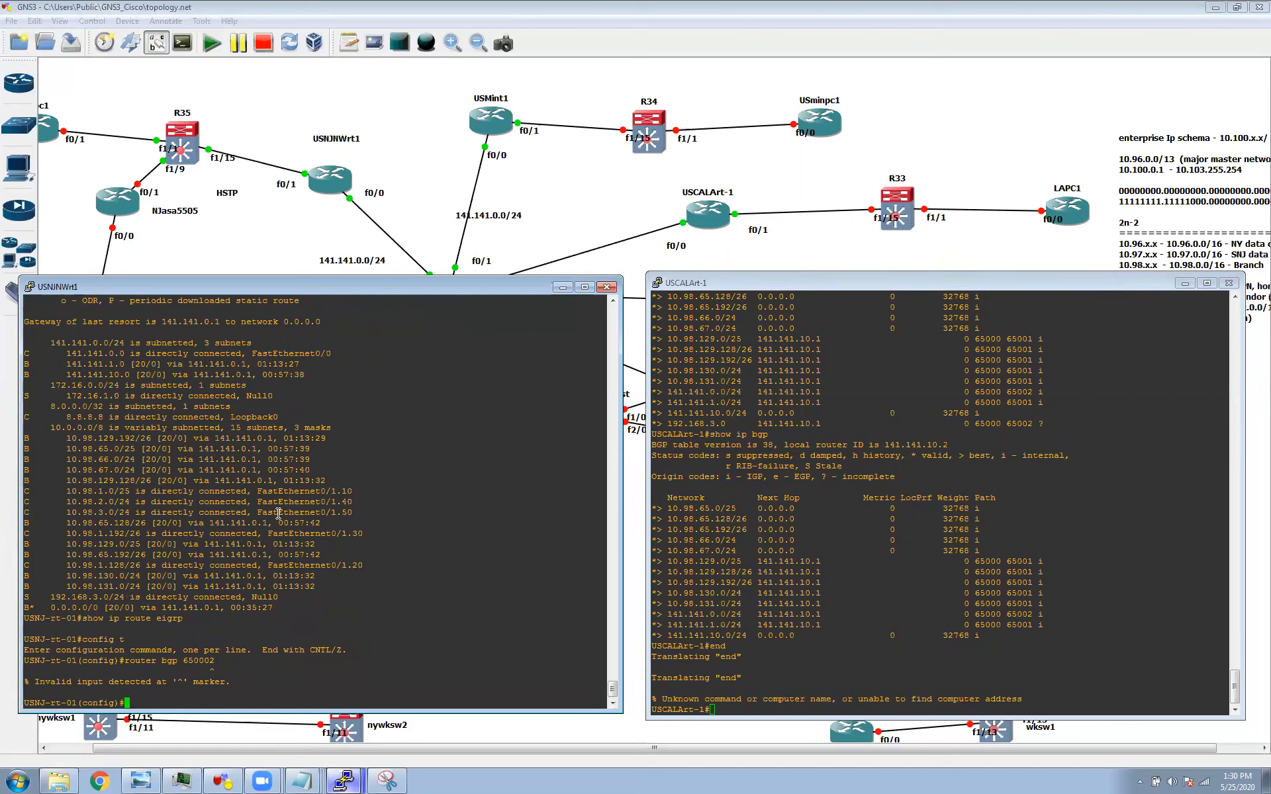
pyautogui.press('Up')
pyautogui.press('BackSpace')
pyautogui.press('BackSpace')
pyautogui.write('2')
pyautogui.press('Return')
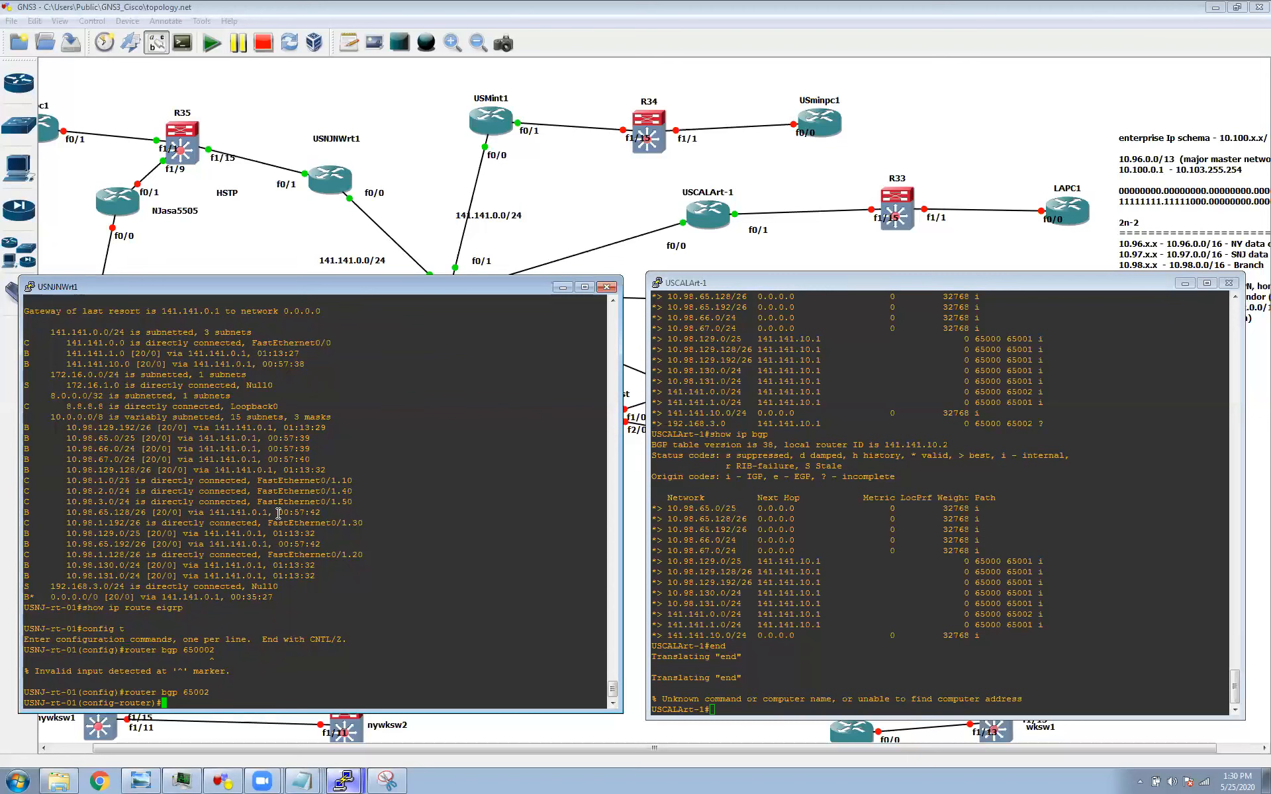
pyautogui.write('redis st')
pyautogui.press('BackSpace')
pyautogui.press('BackSpace')
pyautogui.press('BackSpace')
pyautogui.press('BackSpace')
pyautogui.press('BackSpace')
pyautogui.press('BackSpace')
pyautogui.press('BackSpace')
pyautogui.press('BackSpace')
# Advertise the null-routed network into BGP on USNJ-rt-01 with "network 172.16.1.0 mask 255.255.255.0"
pyautogui.write('network')
pyautogui.moveTo(55, 374); pyautogui.dragTo(140, 385)
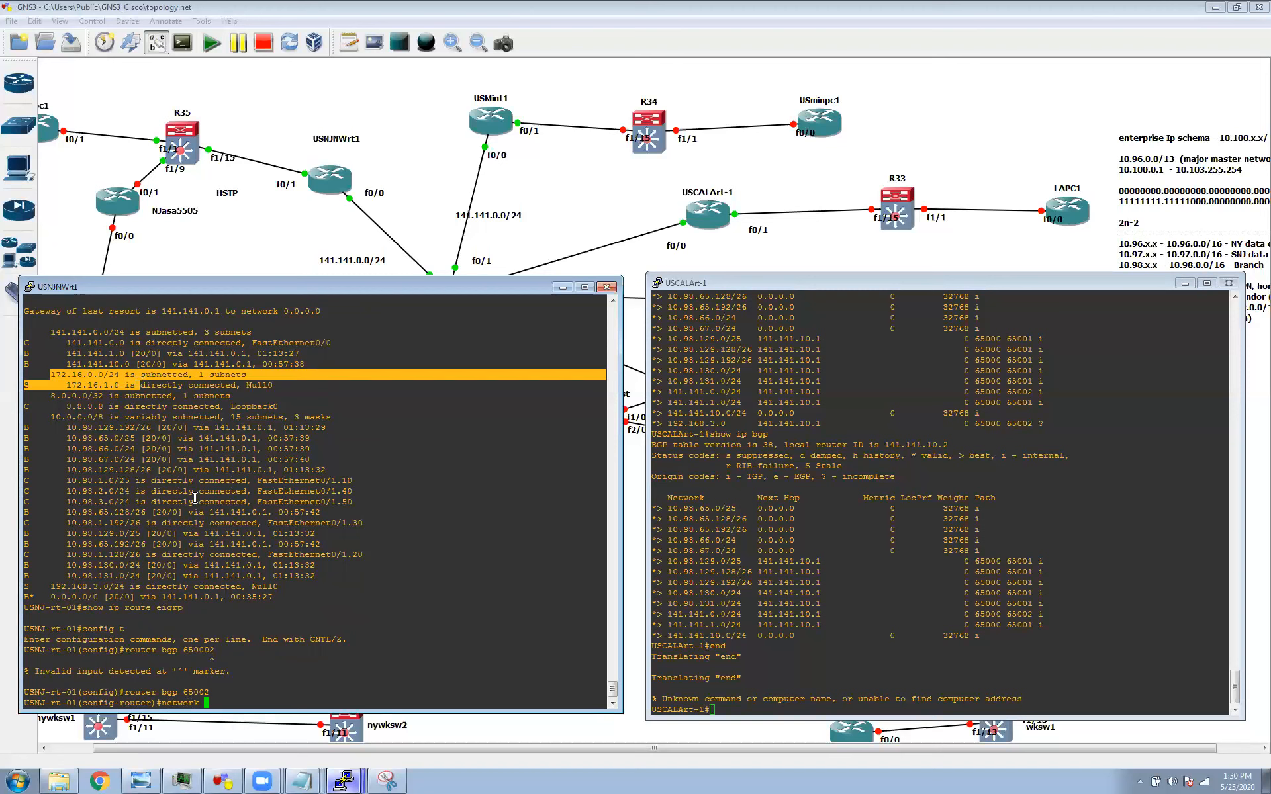
pyautogui.click(295, 642)
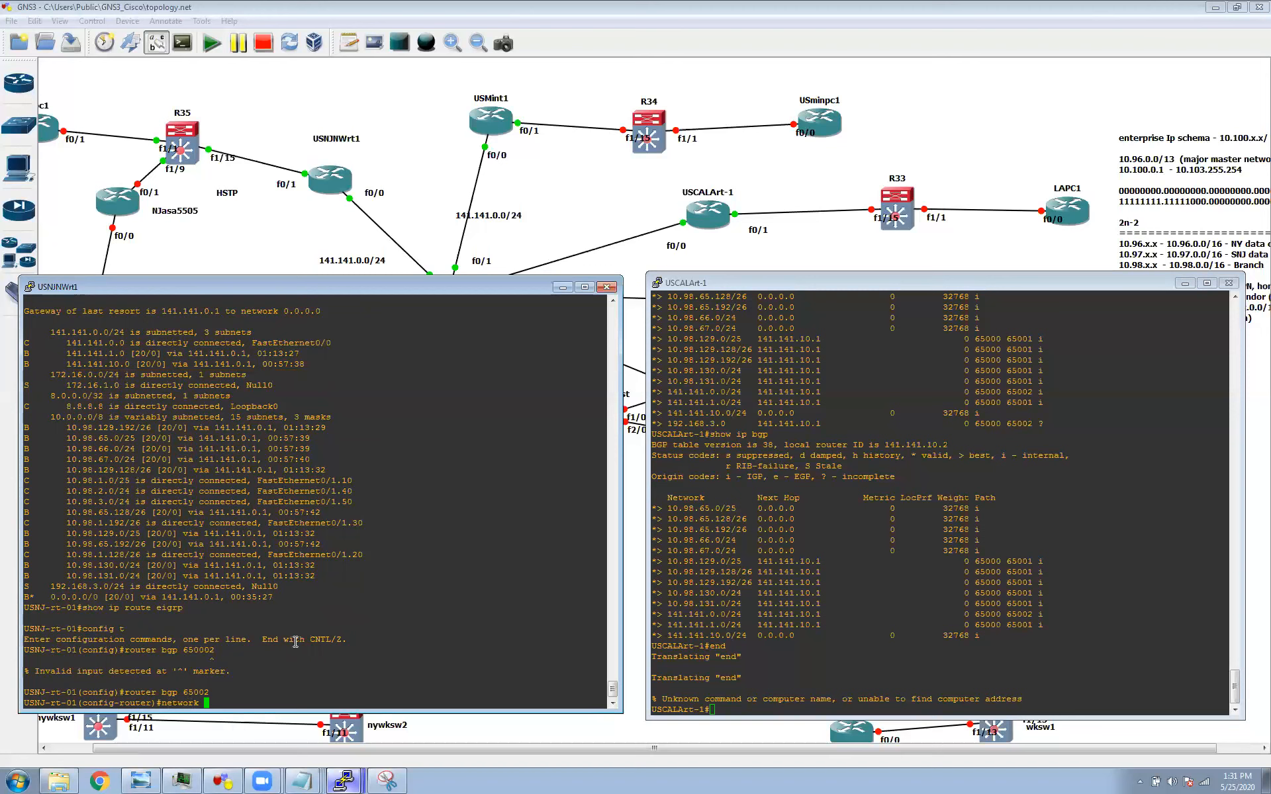
pyautogui.write('172.16.1.0')
pyautogui.write('mask 255.255.255.0')
pyautogui.press('Return')
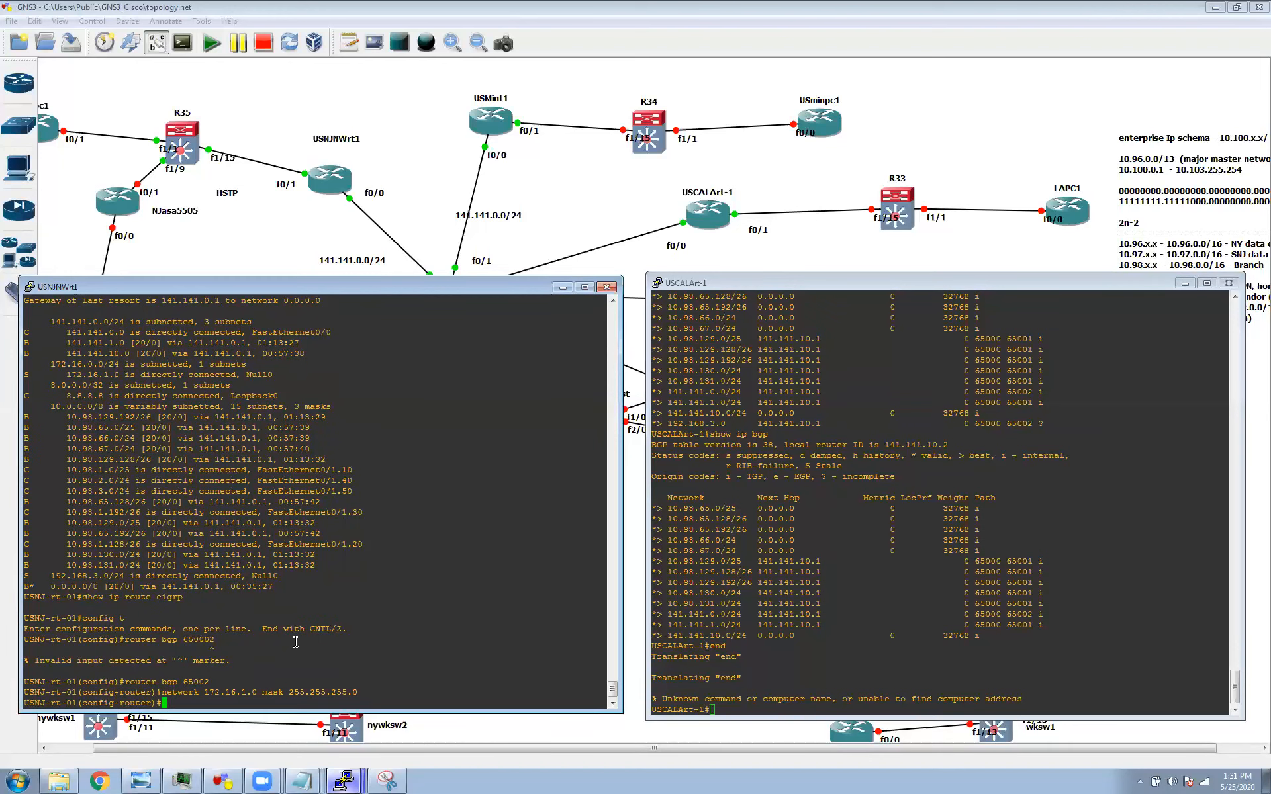
# Run "show ip bgp" on USCALArt-1 and highlight the 172.16.1.0/24 entry with its next hop
pyautogui.click(832, 616)
pyautogui.write('end')
pyautogui.press('Up')
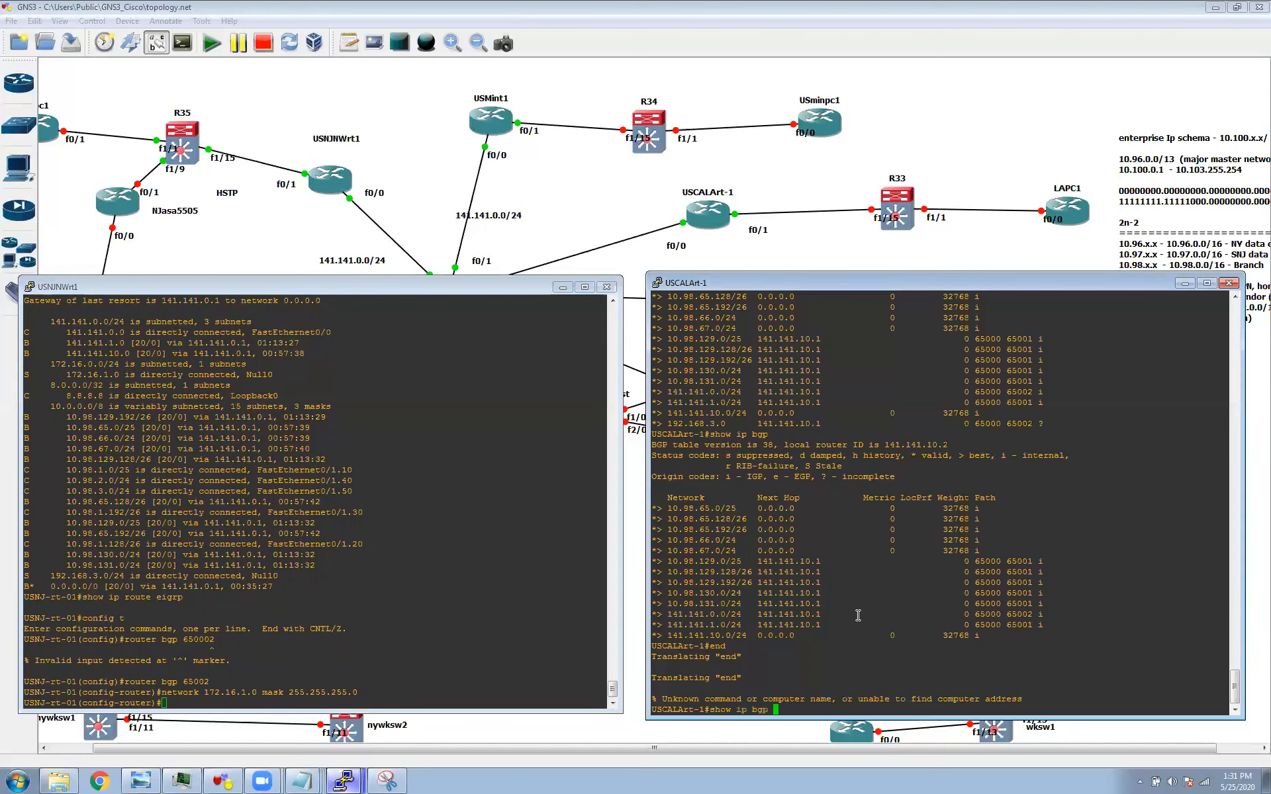
pyautogui.press('Return')
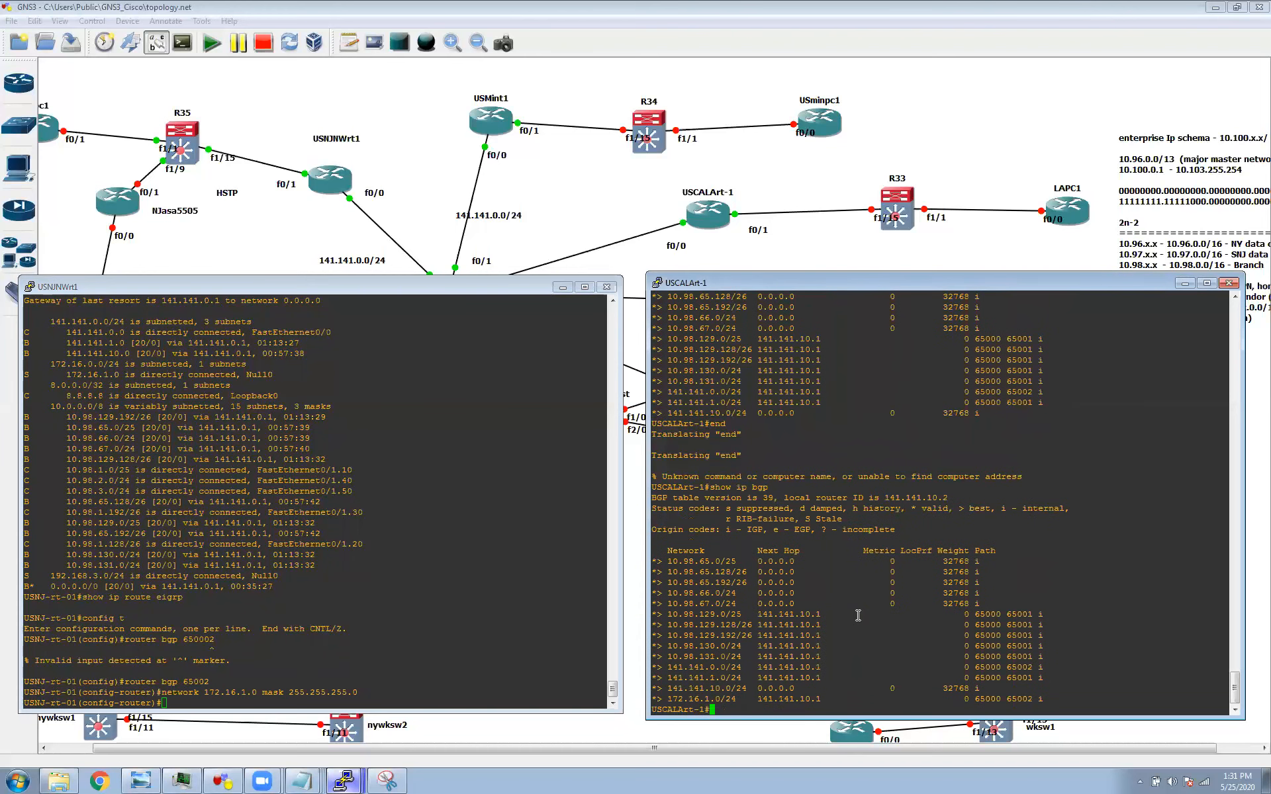
pyautogui.moveTo(668, 696); pyautogui.dragTo(818, 695)
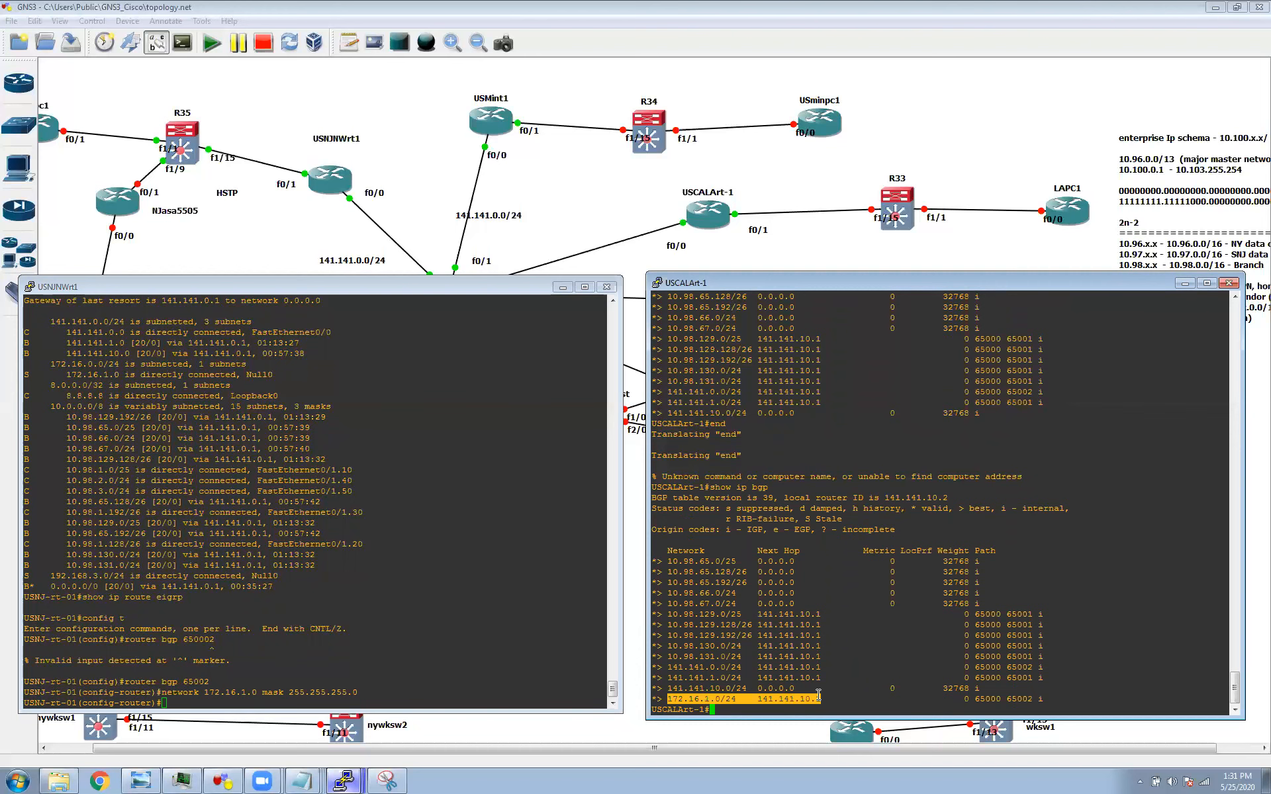
# Break the "redis connected" line before "dshwroute" in the Untitled Notepad notes and minimize them
pyautogui.click(301, 781)
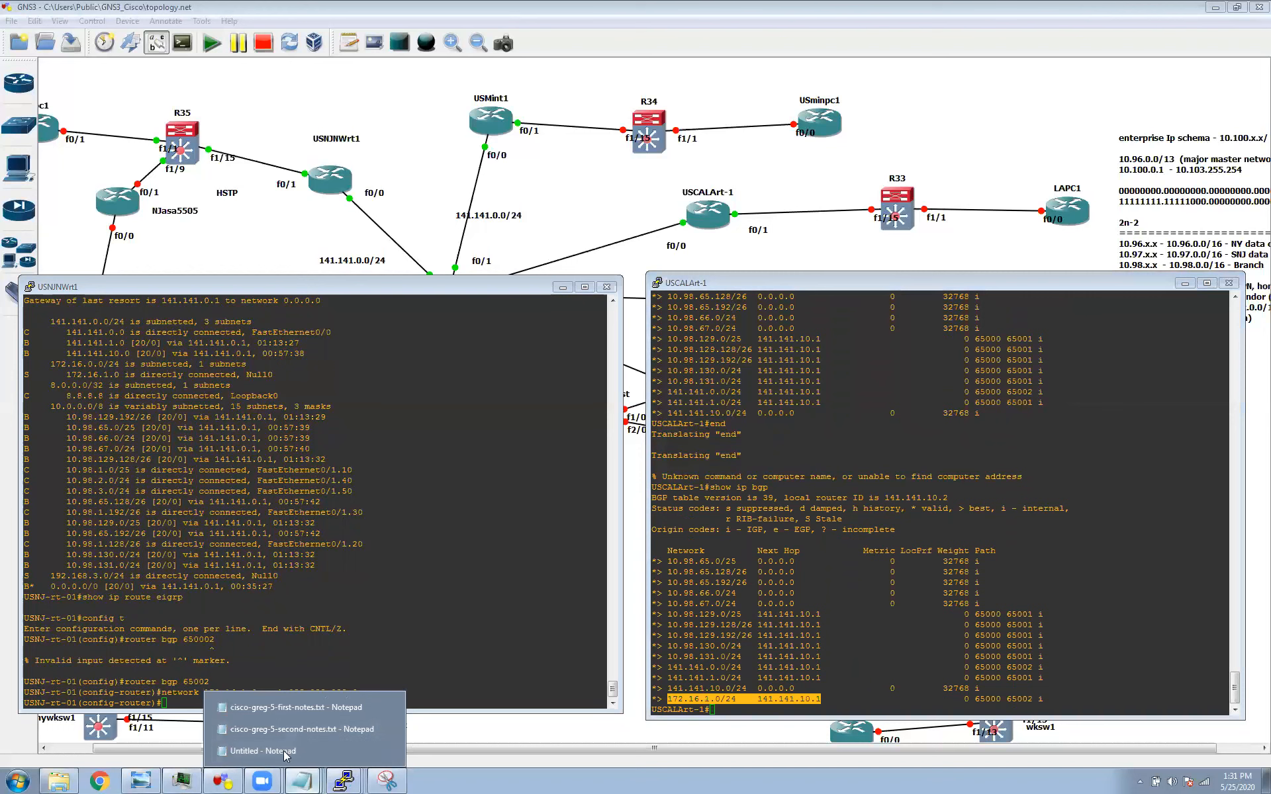
pyautogui.click(283, 751)
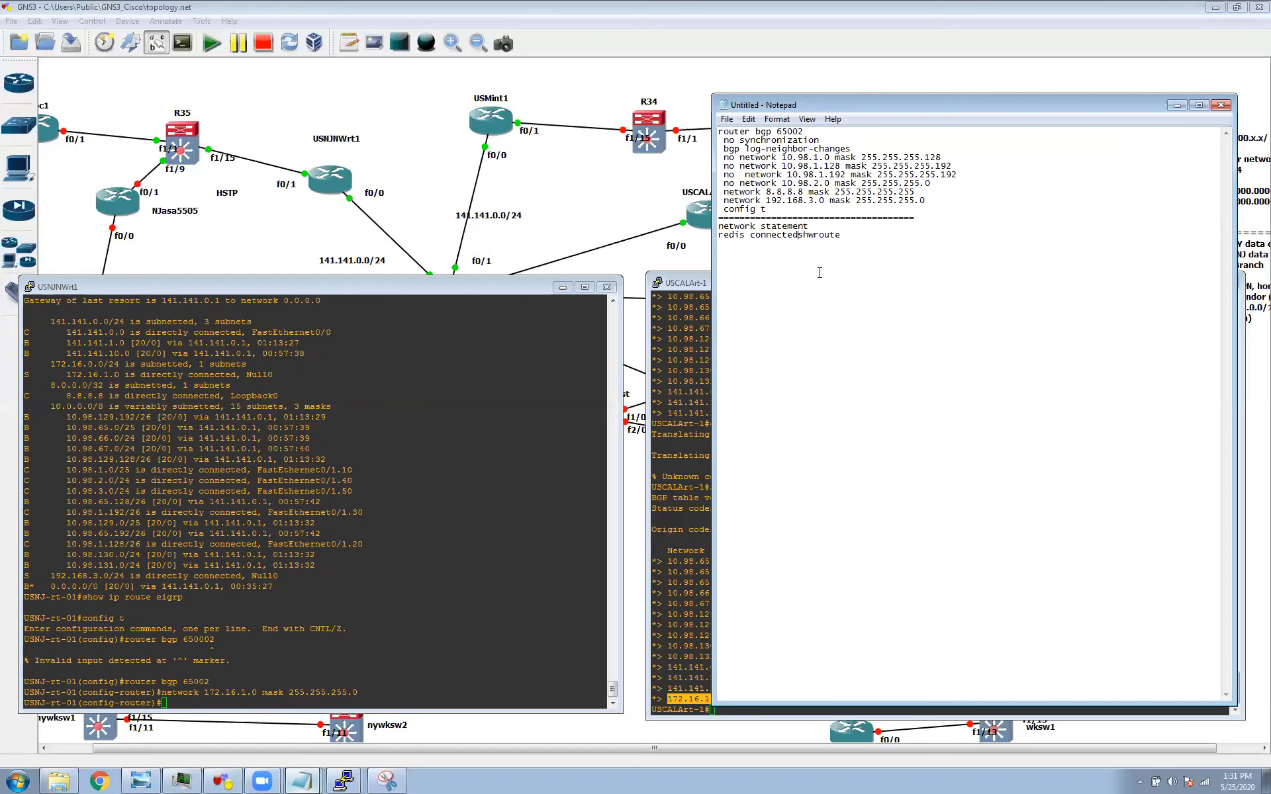
pyautogui.press('Return')
pyautogui.press('Return')
pyautogui.press('BackSpace')
pyautogui.press('BackSpace')
pyautogui.click(393, 536)
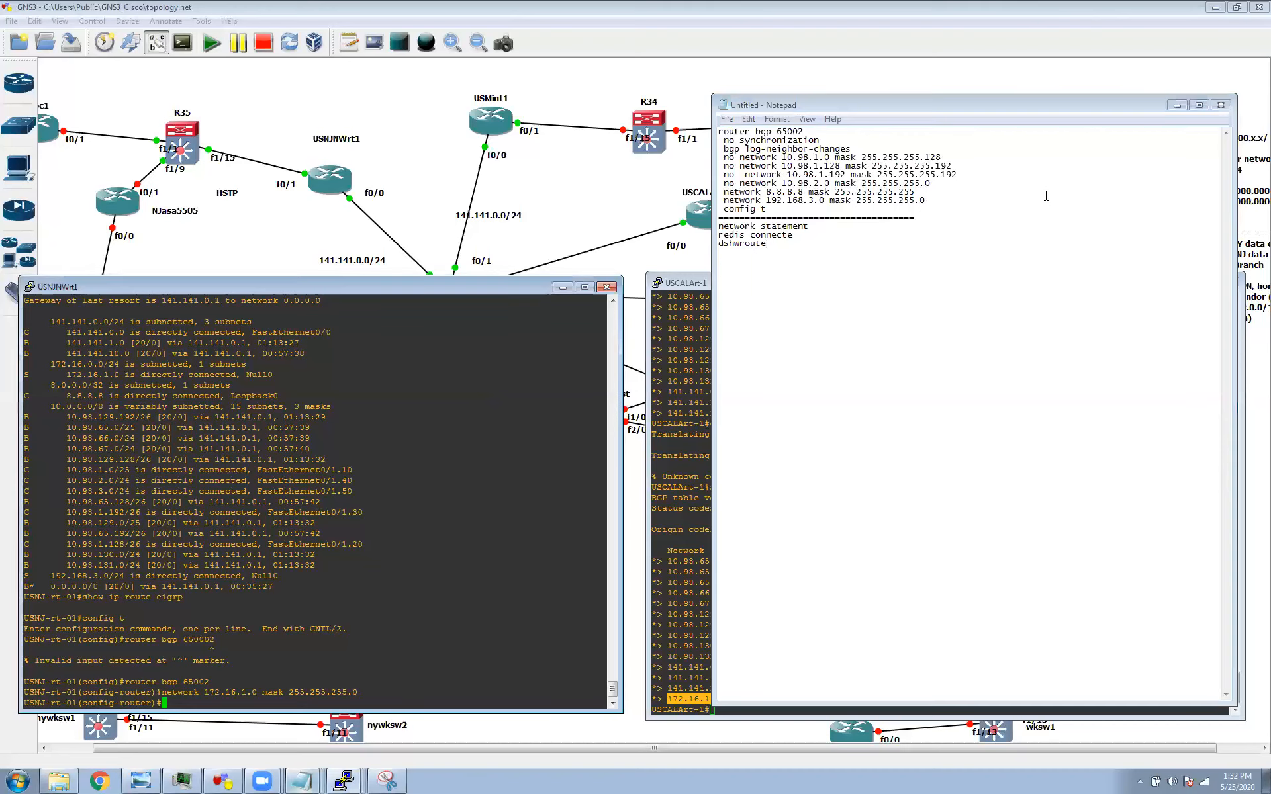
pyautogui.click(1176, 106)
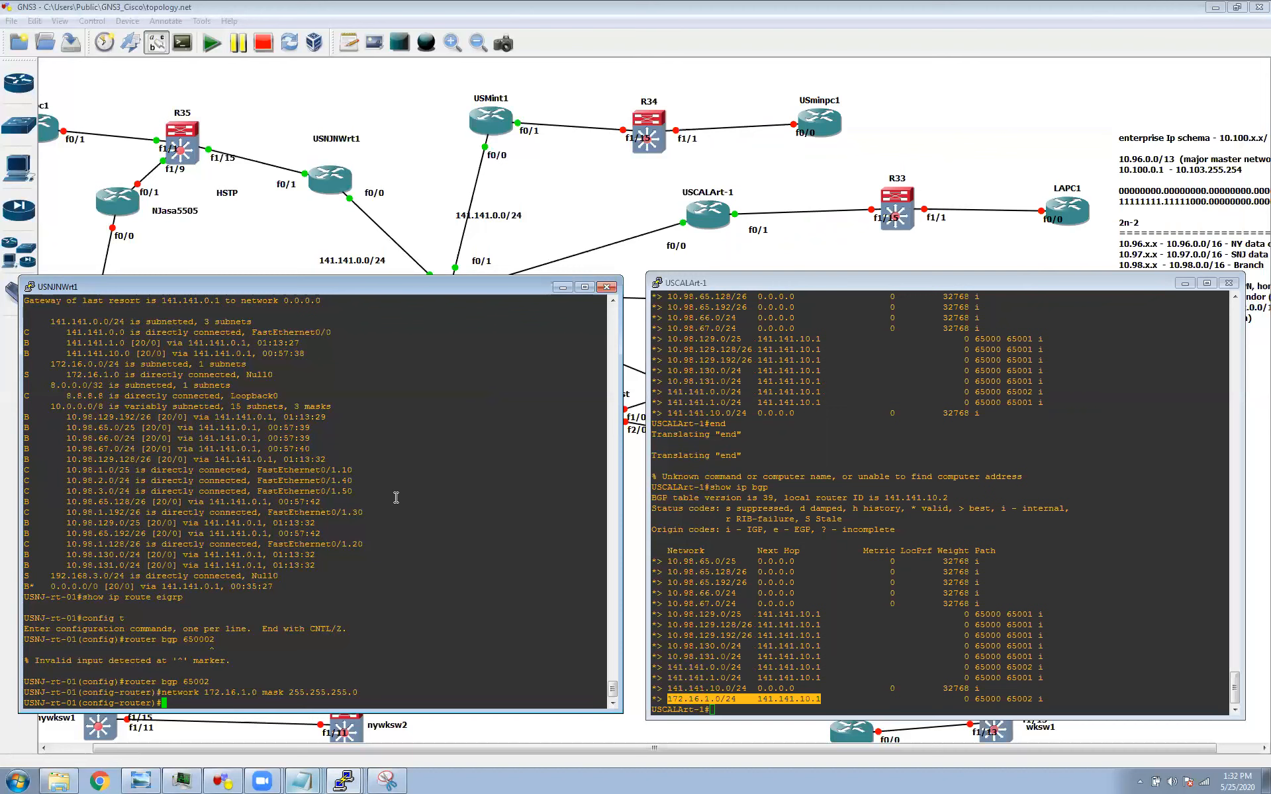
# Leave BGP configuration mode on USNJ-rt-01 with "end"
pyautogui.press('Return')
pyautogui.press('Return')
pyautogui.press('Return')
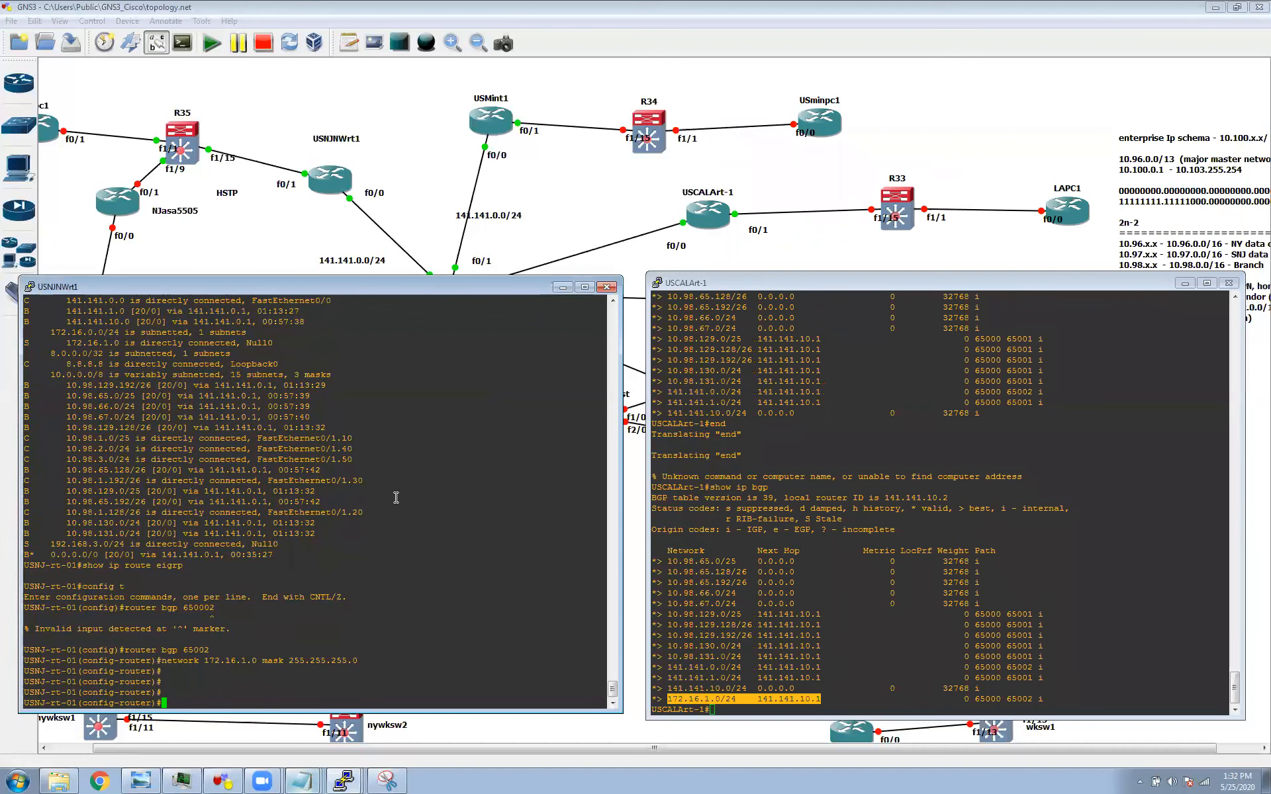
pyautogui.write('e')
pyautogui.write('nd')
pyautogui.press('Return')
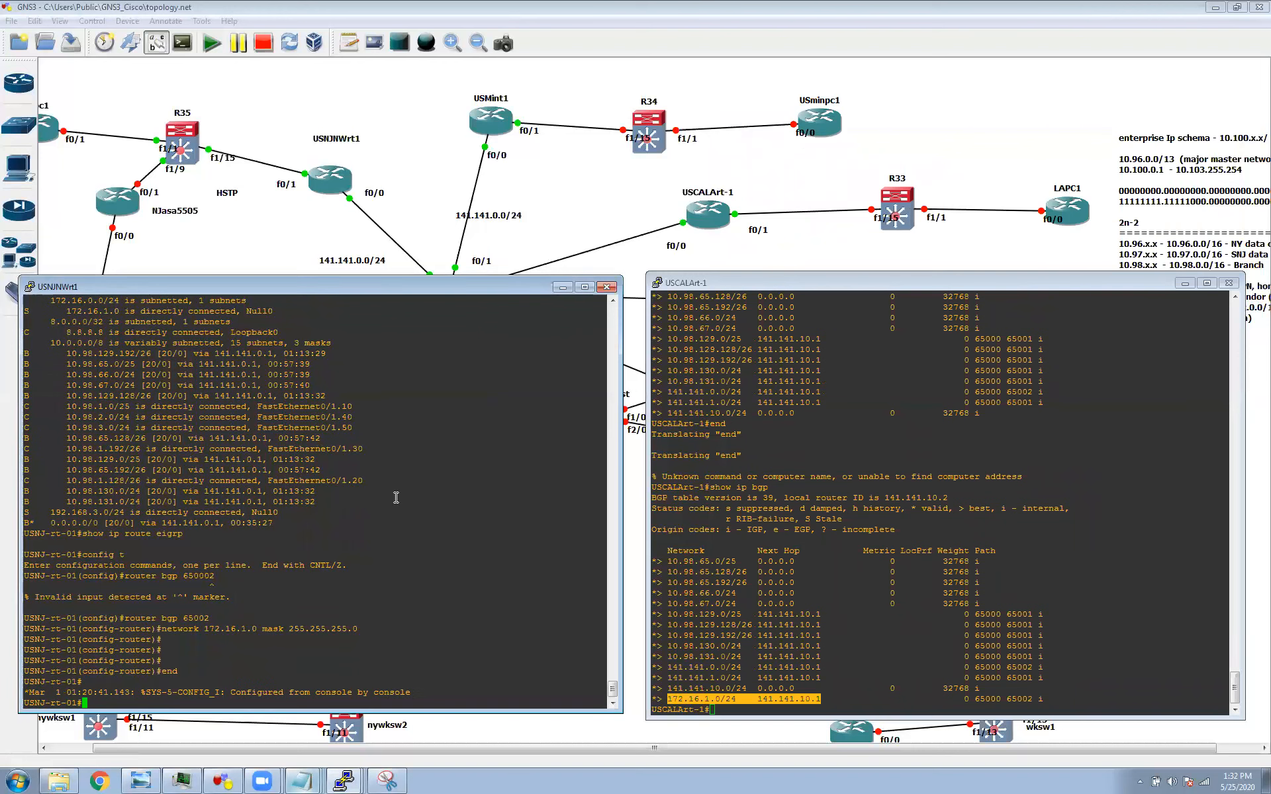
pyautogui.write('sho')
pyautogui.write('w')
pyautogui.press('BackSpace')
pyautogui.write('w ip bgp')
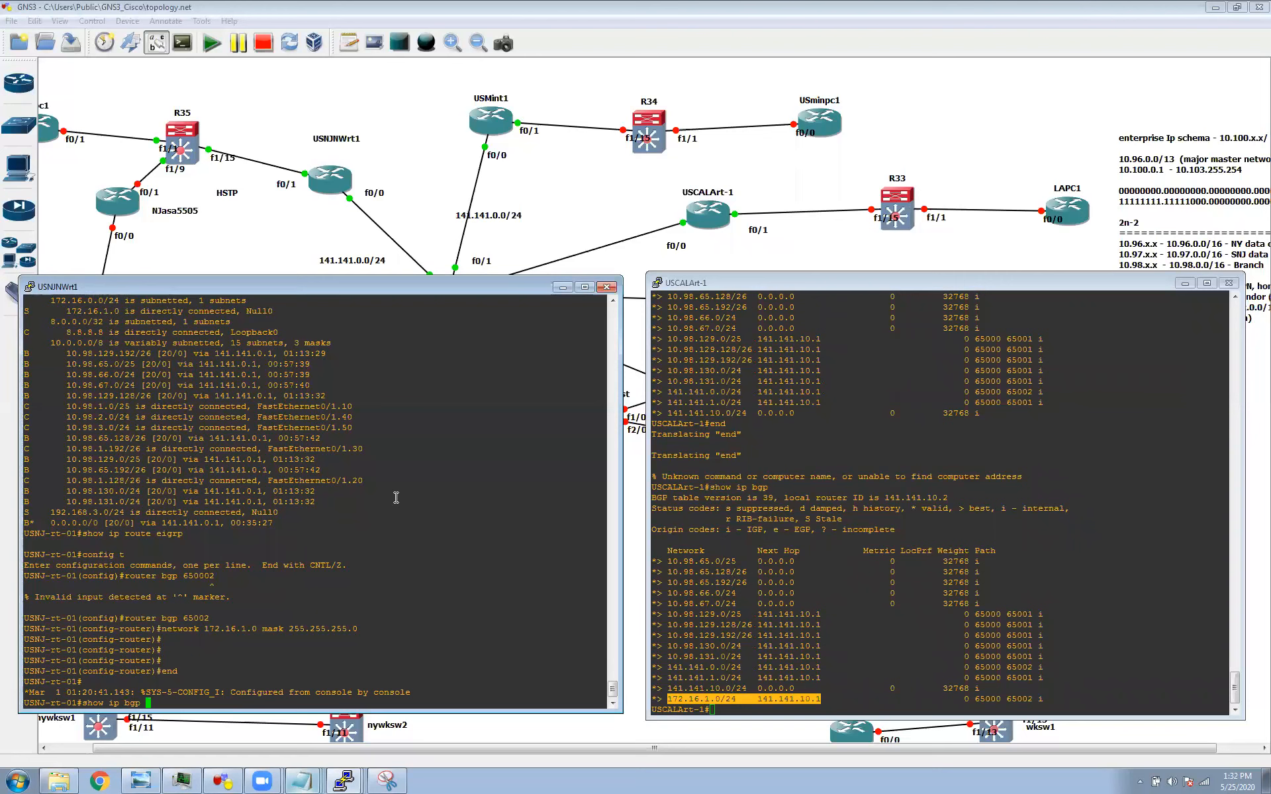
pyautogui.press('BackSpace')
pyautogui.press('BackSpace')
pyautogui.press('BackSpace')
pyautogui.press('BackSpace')
pyautogui.press('BackSpace')
pyautogui.press('BackSpace')
pyautogui.press('BackSpace')
pyautogui.press('BackSpace')
pyautogui.press('BackSpace')
pyautogui.press('BackSpace')
pyautogui.press('BackSpace')
pyautogui.press('BackSpace')
# List the interfaces and their addresses on USNJ-rt-01 with "show ip int b"
pyautogui.write('show ip b')
pyautogui.press('BackSpace')
pyautogui.write('int b')
pyautogui.press('Return')
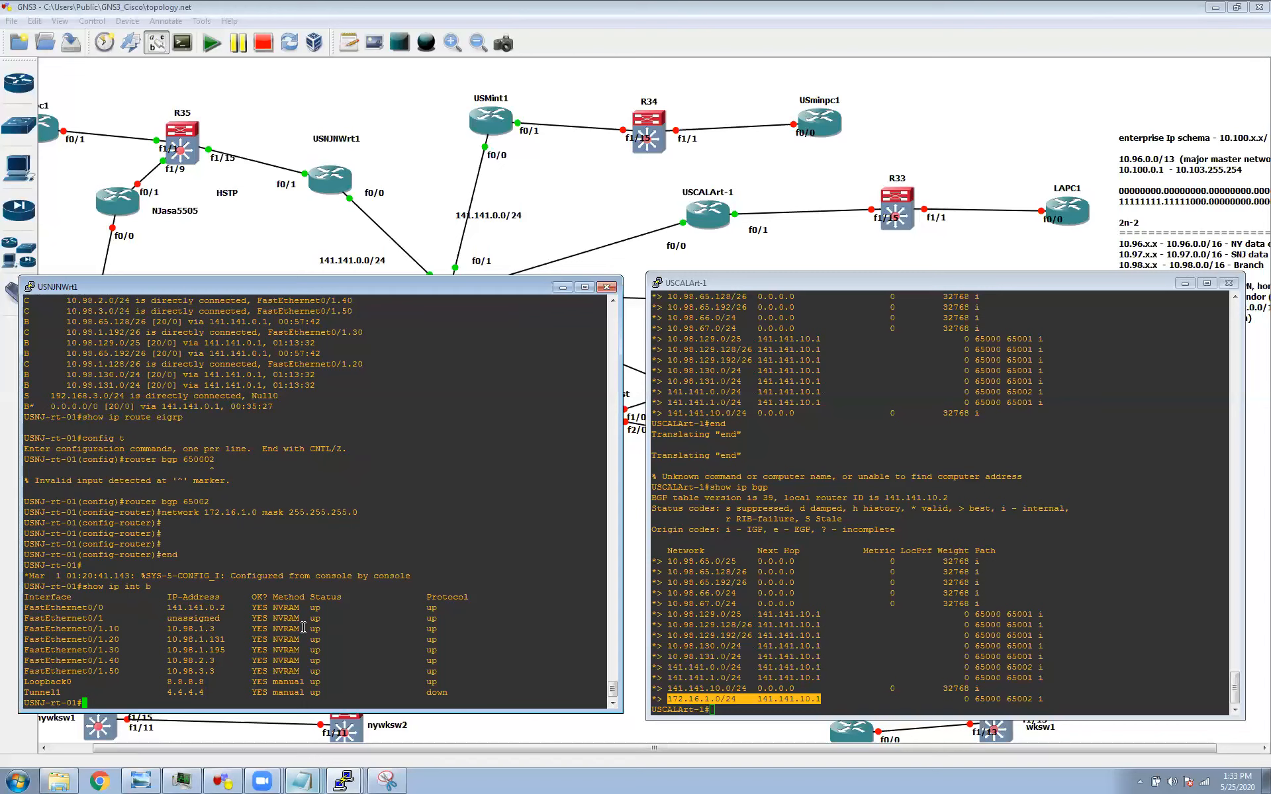
# Return to global configuration on USNJ-rt-01 and reopen the BGP 65002 process
pyautogui.write('config t')
pyautogui.press('Return')
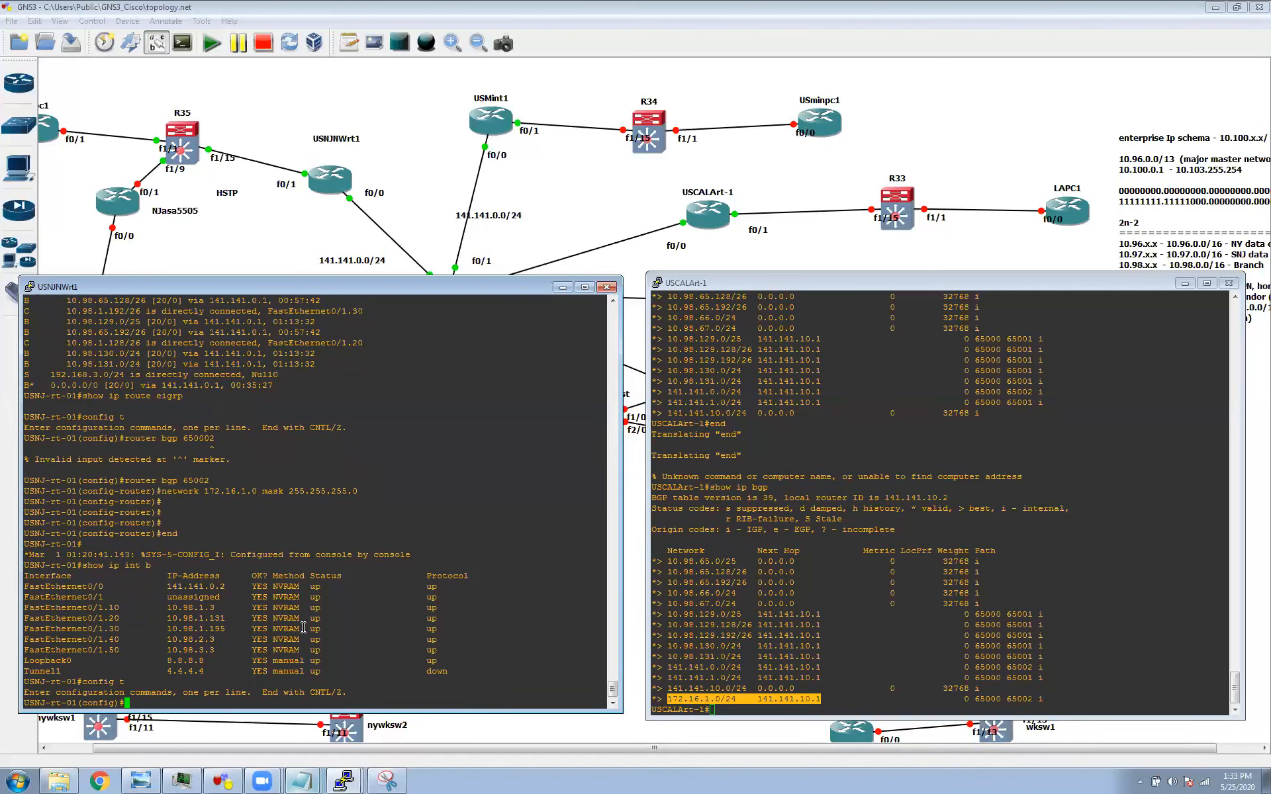
pyautogui.write('router bgp 65022')
pyautogui.press('BackSpace')
pyautogui.press('BackSpace')
pyautogui.write('02')
pyautogui.press('Return')
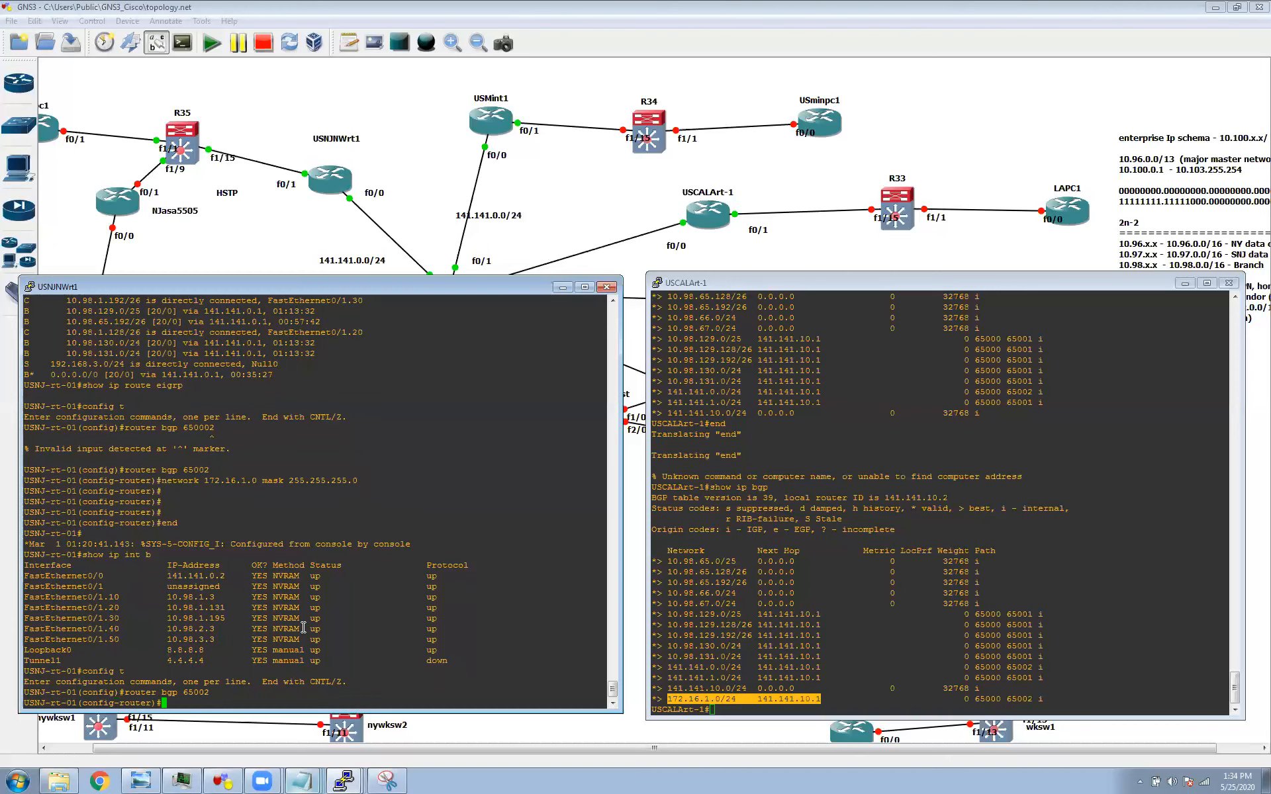
pyautogui.write('network')
pyautogui.write(' 192')
pyautogui.write('.168')
pyautogui.write('.')
pyautogui.write('0')
pyautogui.press('BackSpace')
pyautogui.press('BackSpace')
pyautogui.press('BackSpace')
pyautogui.press('BackSpace')
pyautogui.press('BackSpace')
pyautogui.press('BackSpace')
pyautogui.press('BackSpace')
pyautogui.press('BackSpace')
pyautogui.press('BackSpace')
pyautogui.press('BackSpace')
pyautogui.press('BackSpace')
pyautogui.press('BackSpace')
# Add the summary statement "network 10.98.0.0 mask 255.255.252.0" to BGP 65002 on USNJ-rt-01
pyautogui.write('rk')
pyautogui.write('0.98.0.0 mask 255.255.25')
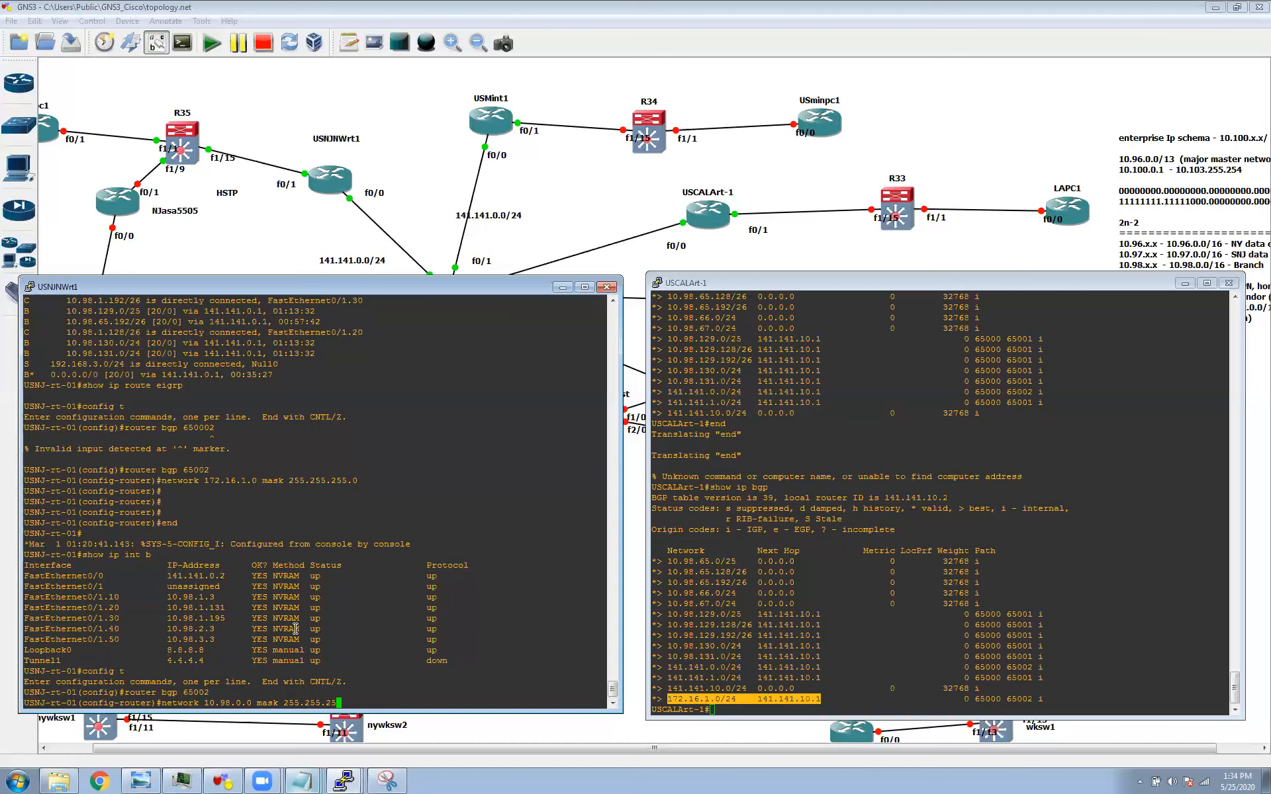
pyautogui.write('2.0')
pyautogui.press('Return')
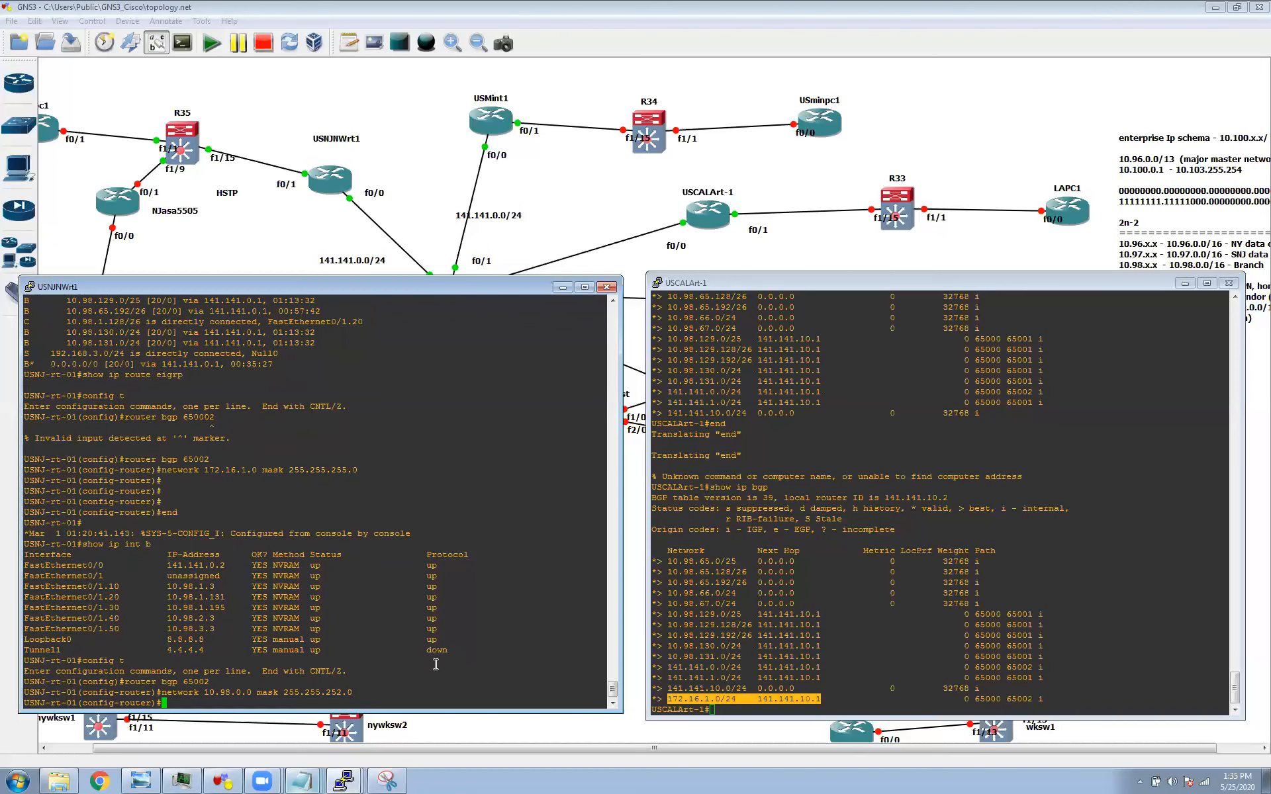
# Check the BGP table on USCALArt-1 for the 10.98.0.0 summary with "show ip bgp"
pyautogui.click(917, 606)
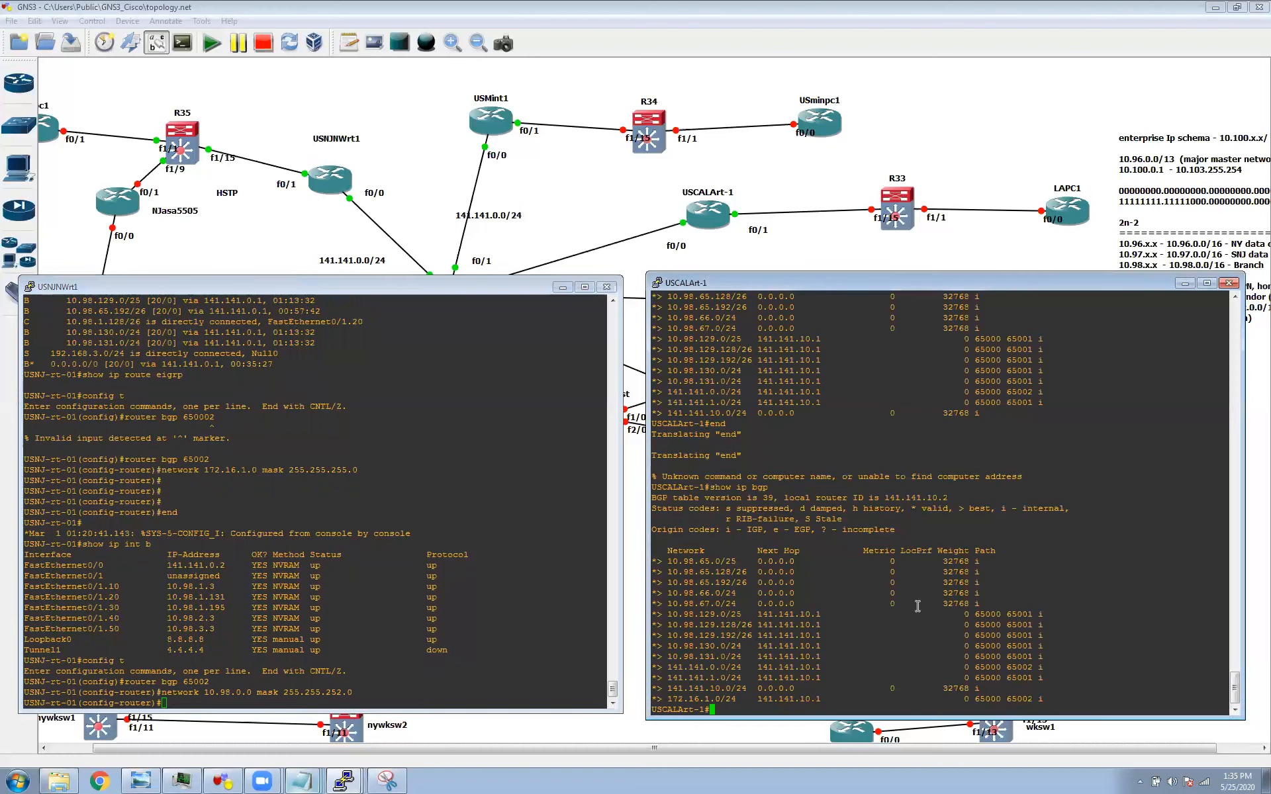
pyautogui.press('Up')
pyautogui.press('Return')
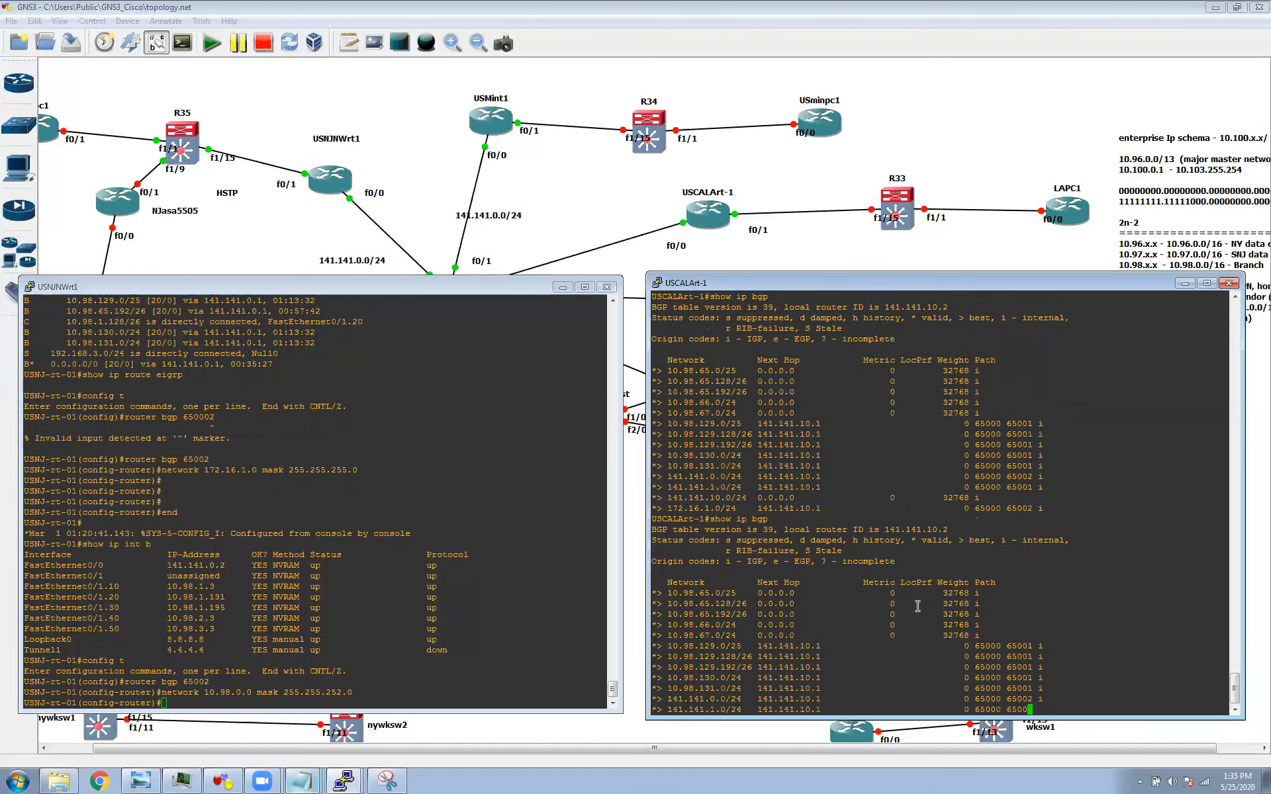
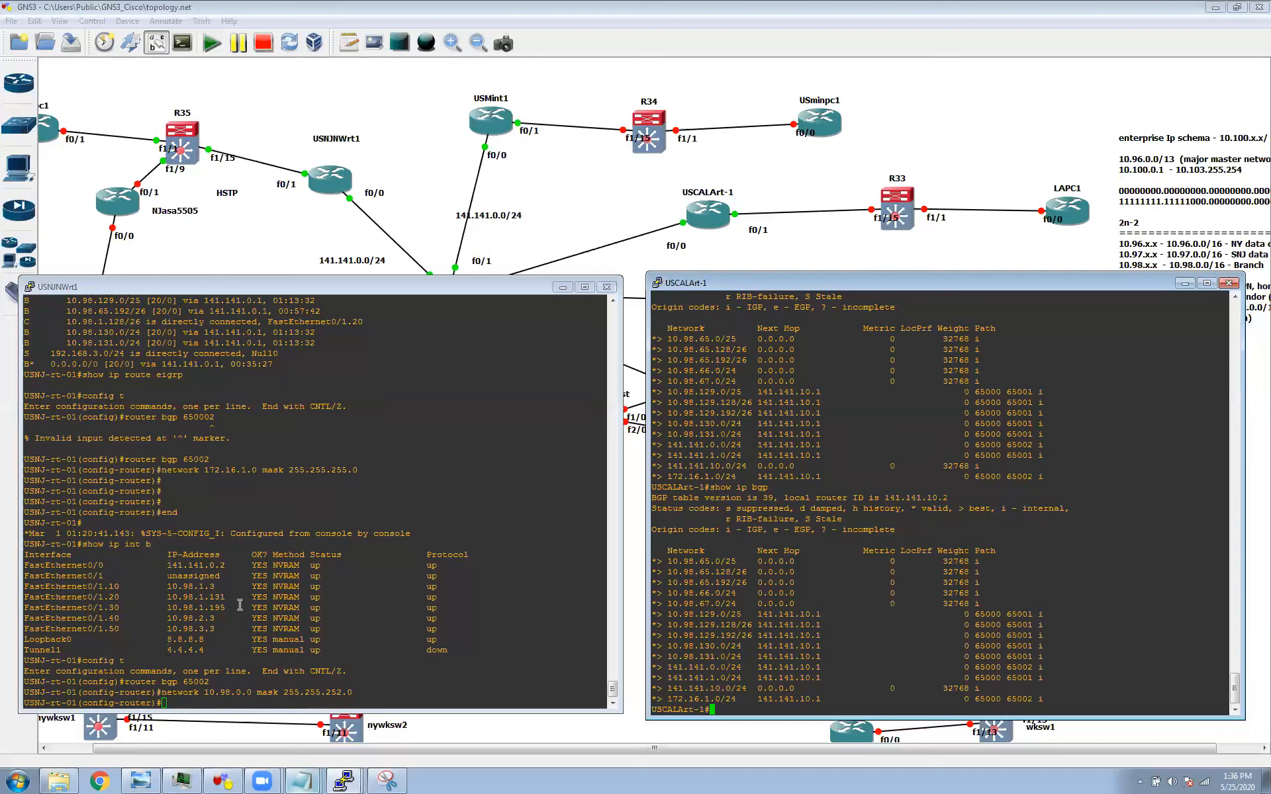
# Highlight the FastEthernet0/1.50 address on USNJ-rt-01 and advertise a subnet with "network 10.98.2.0 mask 255.255.255.0"
pyautogui.moveTo(172, 618); pyautogui.dragTo(197, 629)
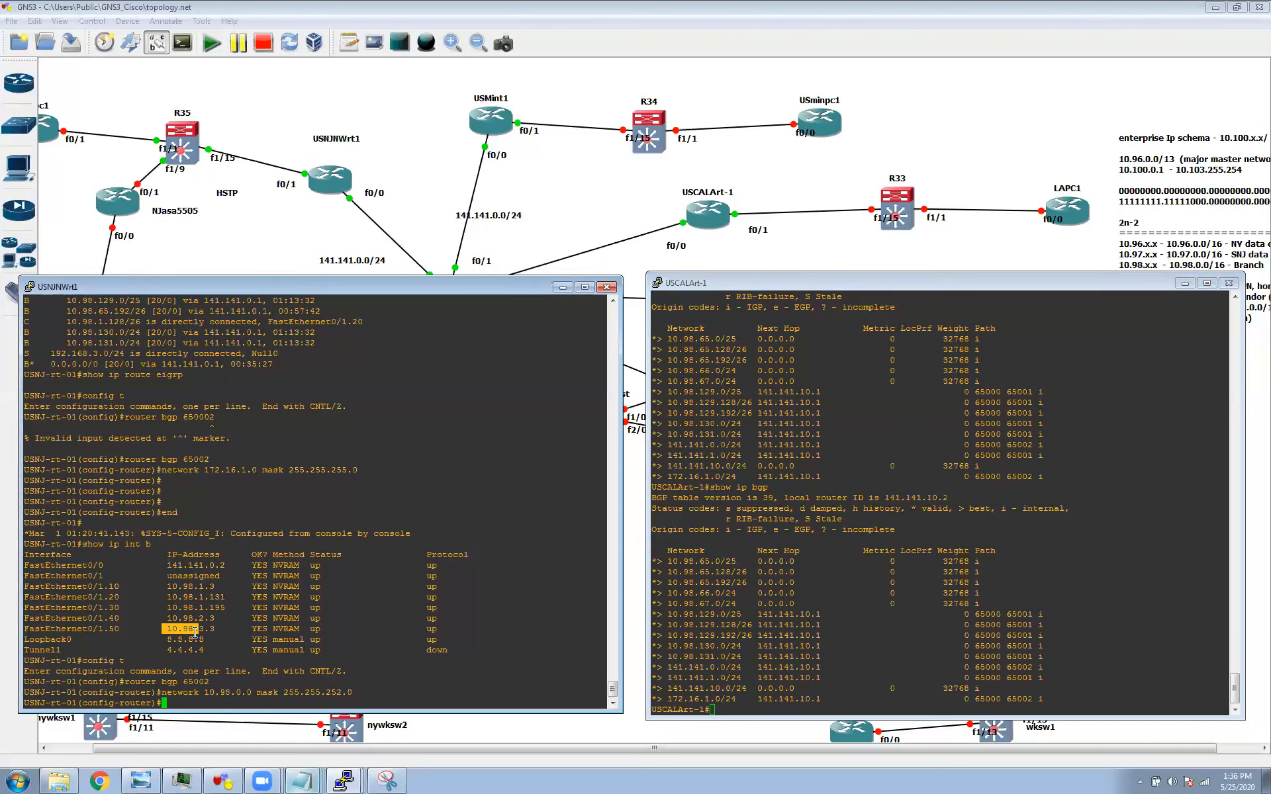
pyautogui.click(289, 617)
pyautogui.write('network')
pyautogui.write('10.98.2.0 mask')
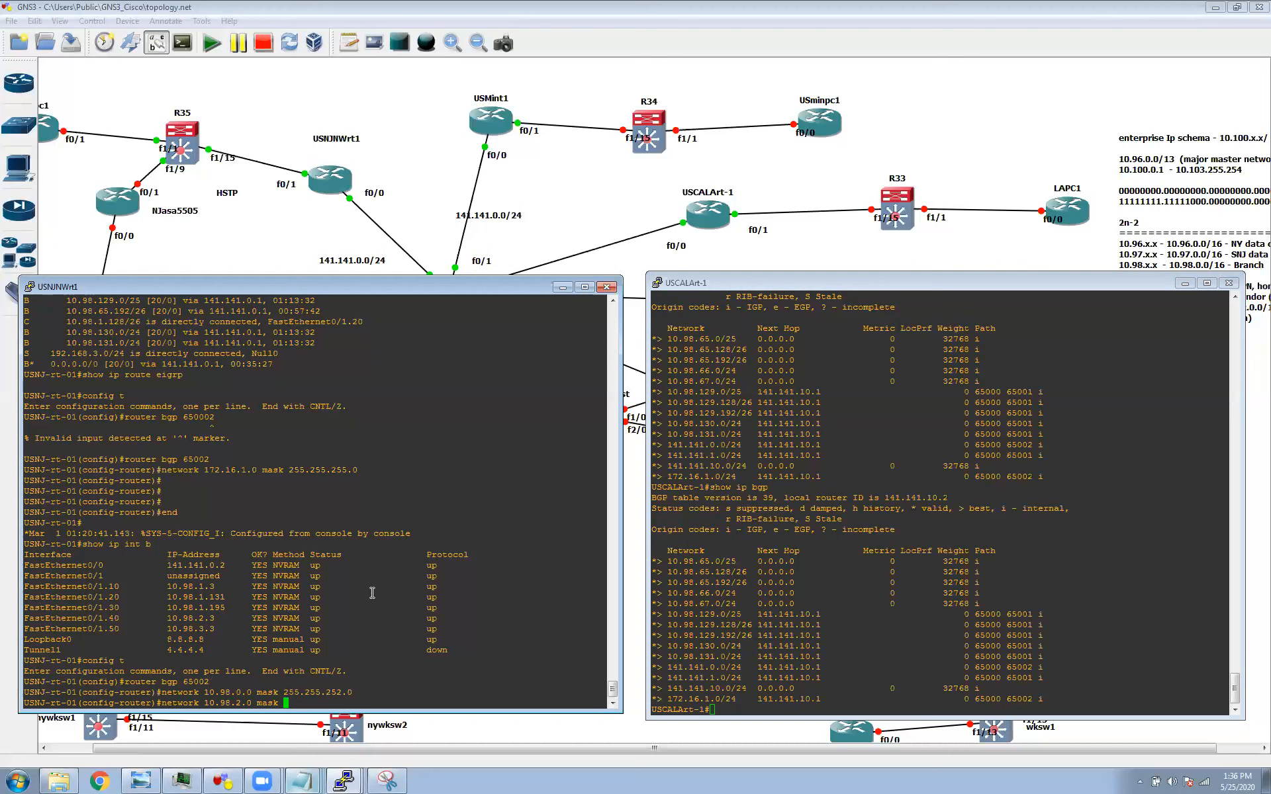
pyautogui.write(' 255.255.255.0')
pyautogui.press('Return')
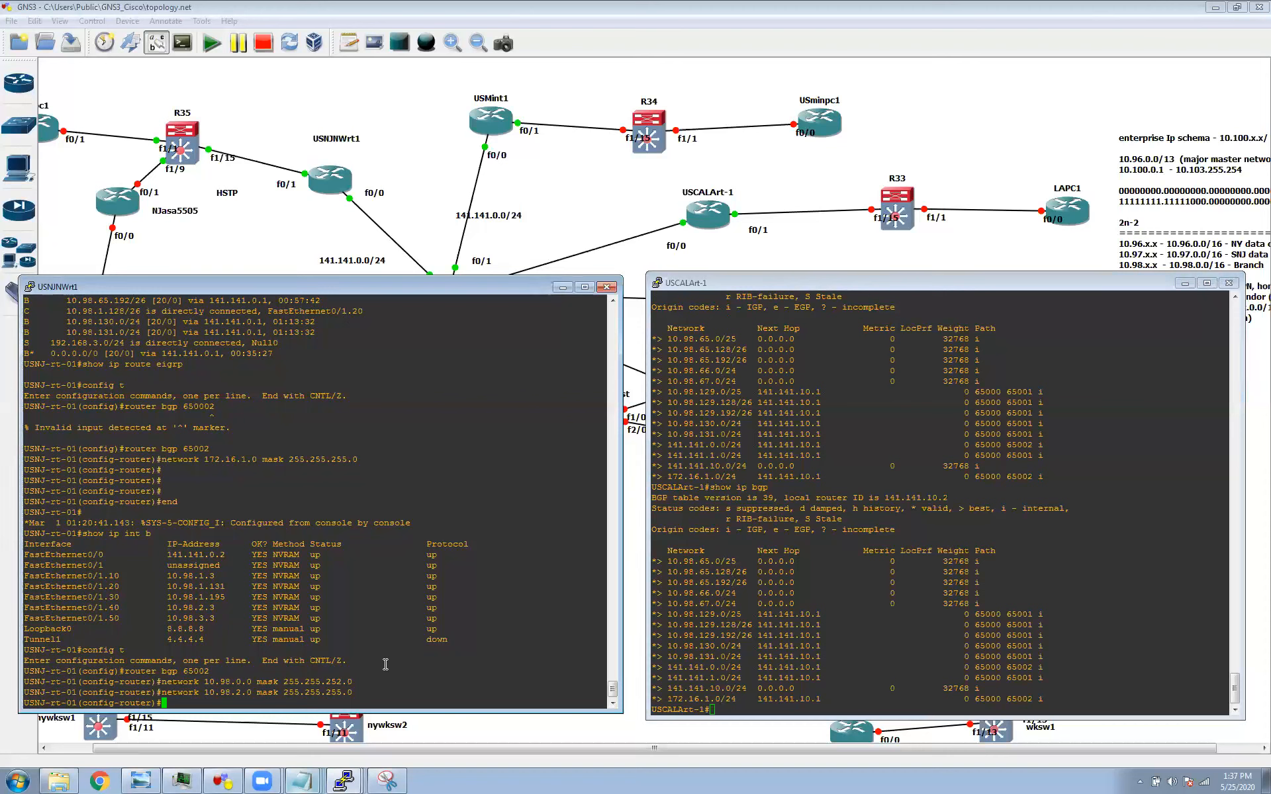
# Run "show ip bgp" on USCALArt-1 and highlight the 10.98.2.0/24 entry
pyautogui.click(808, 583)
pyautogui.write('show ip bgp')
pyautogui.press('Return')
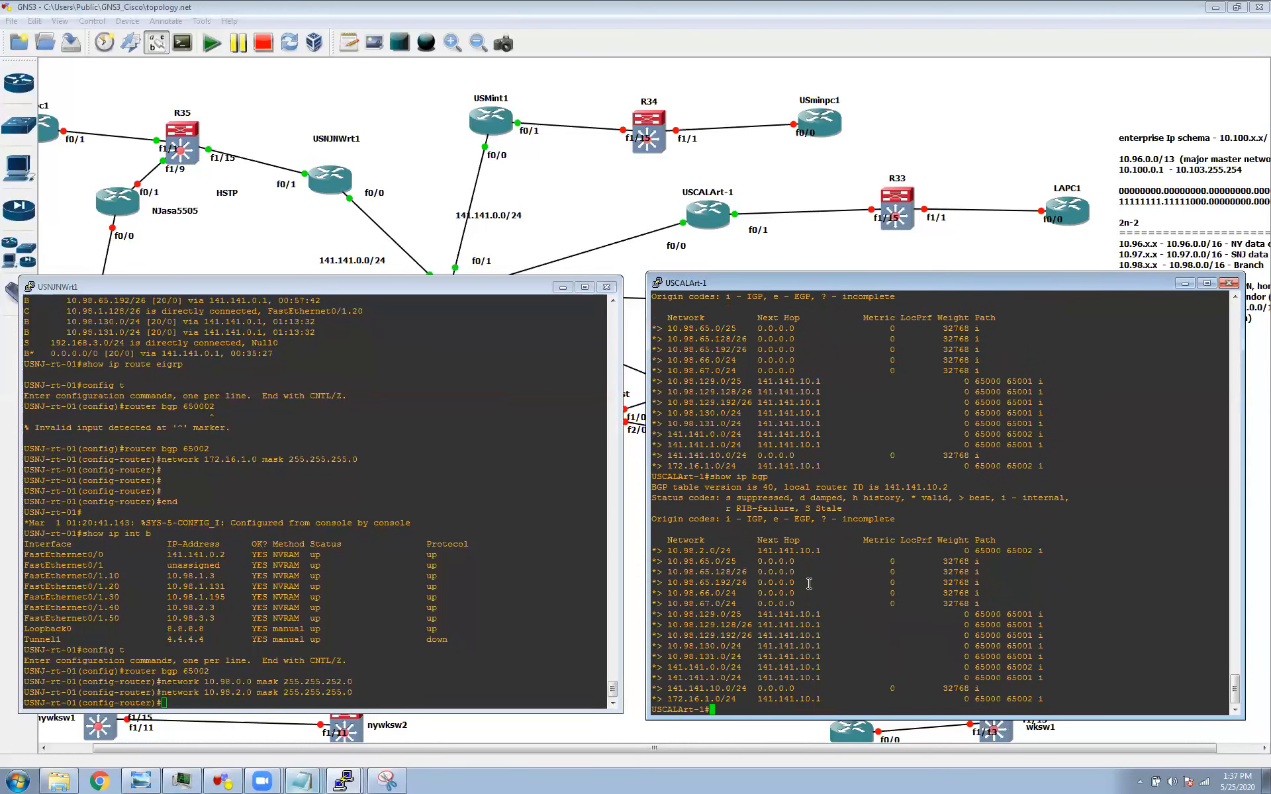
pyautogui.moveTo(663, 550); pyautogui.dragTo(755, 550)
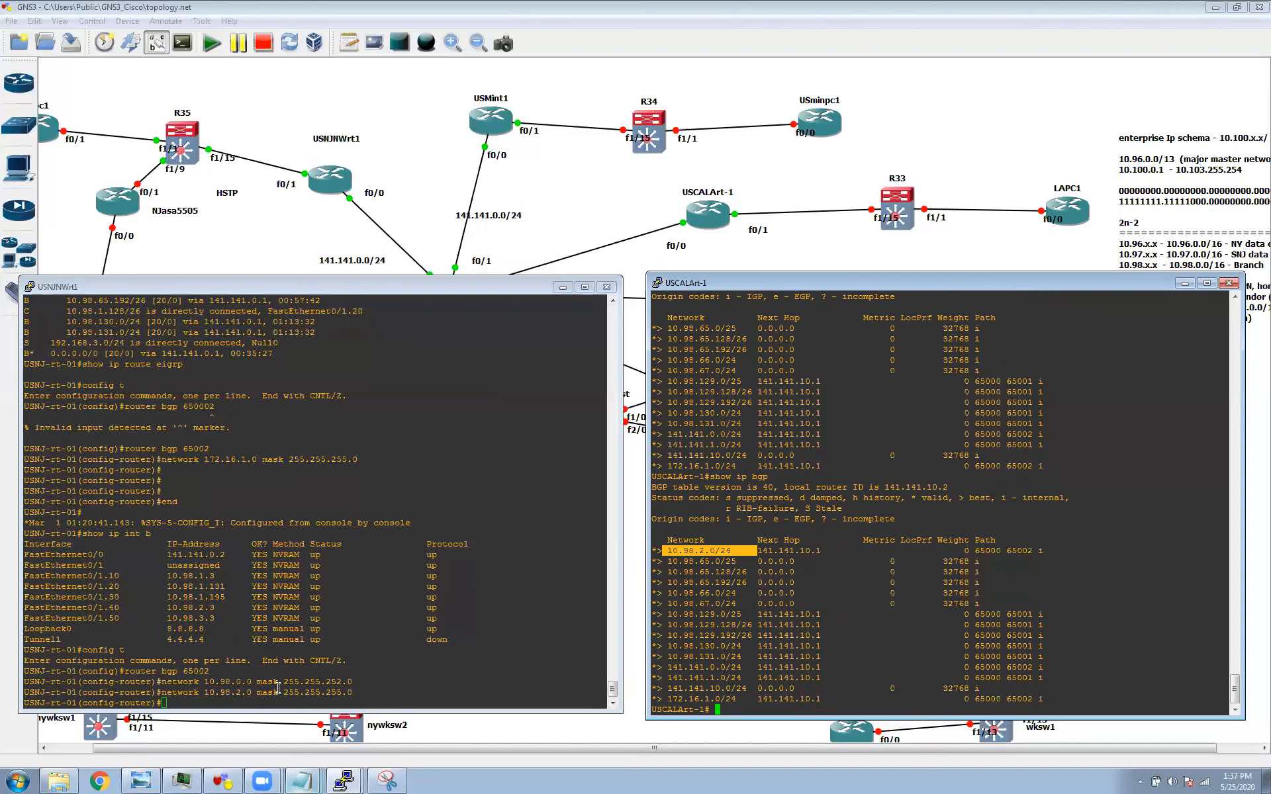
# Repeat "show ip bgp" on USCALArt-1 and highlight the 10.98.2.0/24 network in the refreshed table
pyautogui.click(241, 693)
pyautogui.click(722, 615)
pyautogui.press('Up')
pyautogui.press('Return')
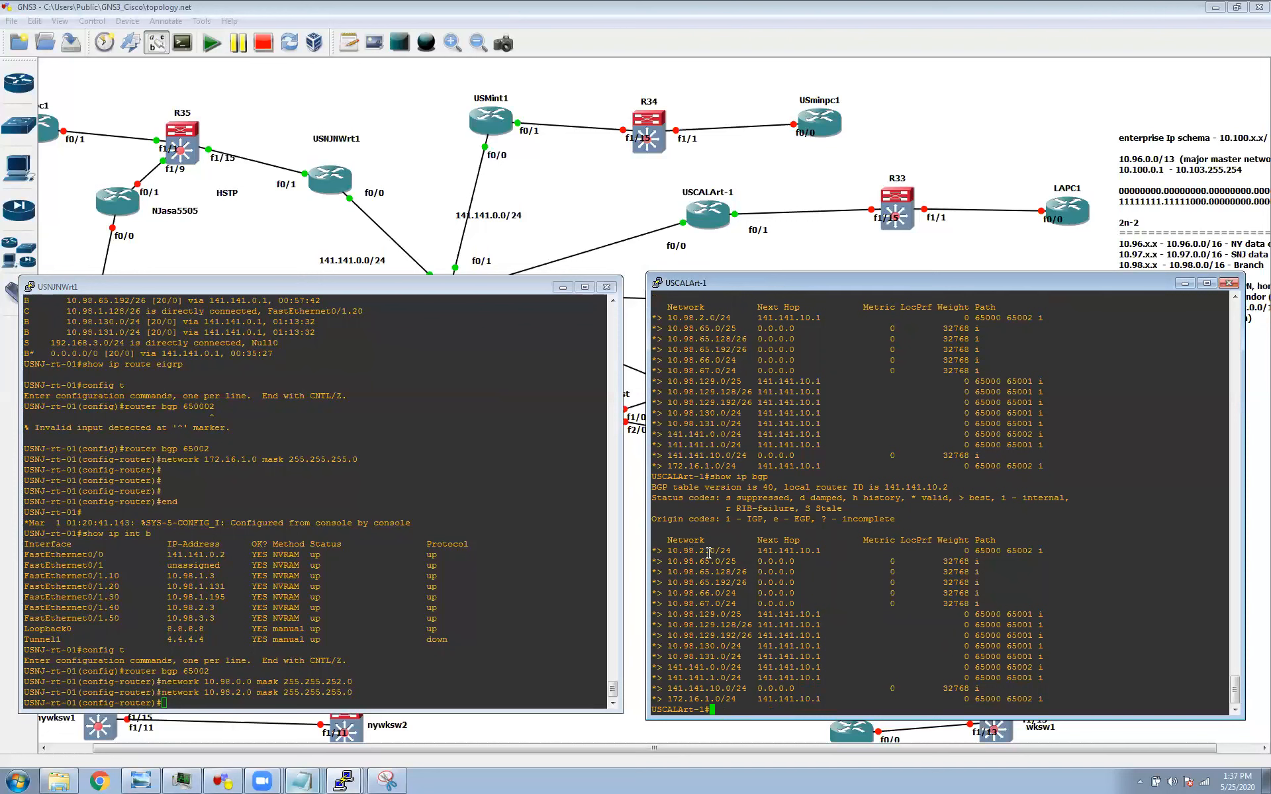
pyautogui.moveTo(733, 551); pyautogui.dragTo(665, 552)
# Highlight the FastEthernet0/1.10 address and the "10.98.0.0 mask 255.255.252.0" statement on USNJ-rt-01, and return to the USCALArt-1 console
pyautogui.moveTo(204, 576); pyautogui.dragTo(188, 576)
pyautogui.click(205, 609)
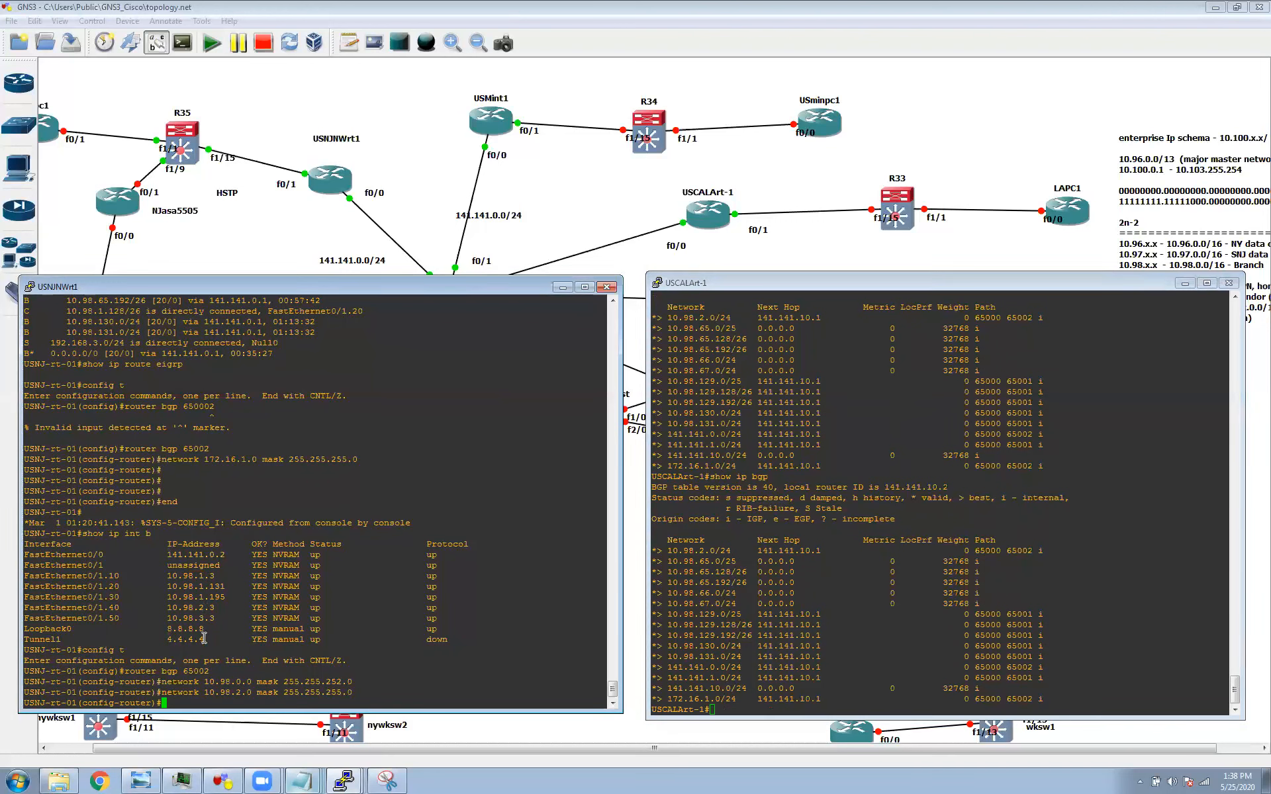
pyautogui.moveTo(257, 682); pyautogui.dragTo(367, 680)
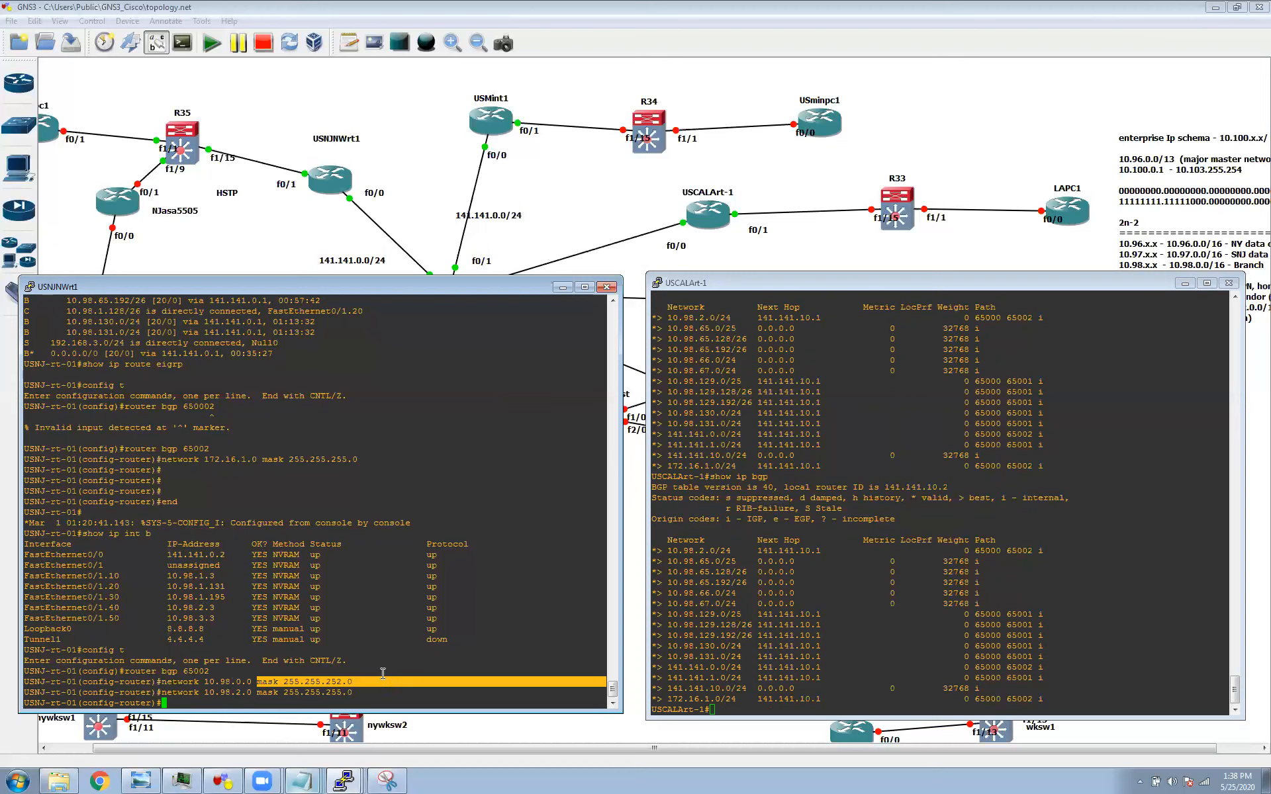
pyautogui.click(383, 674)
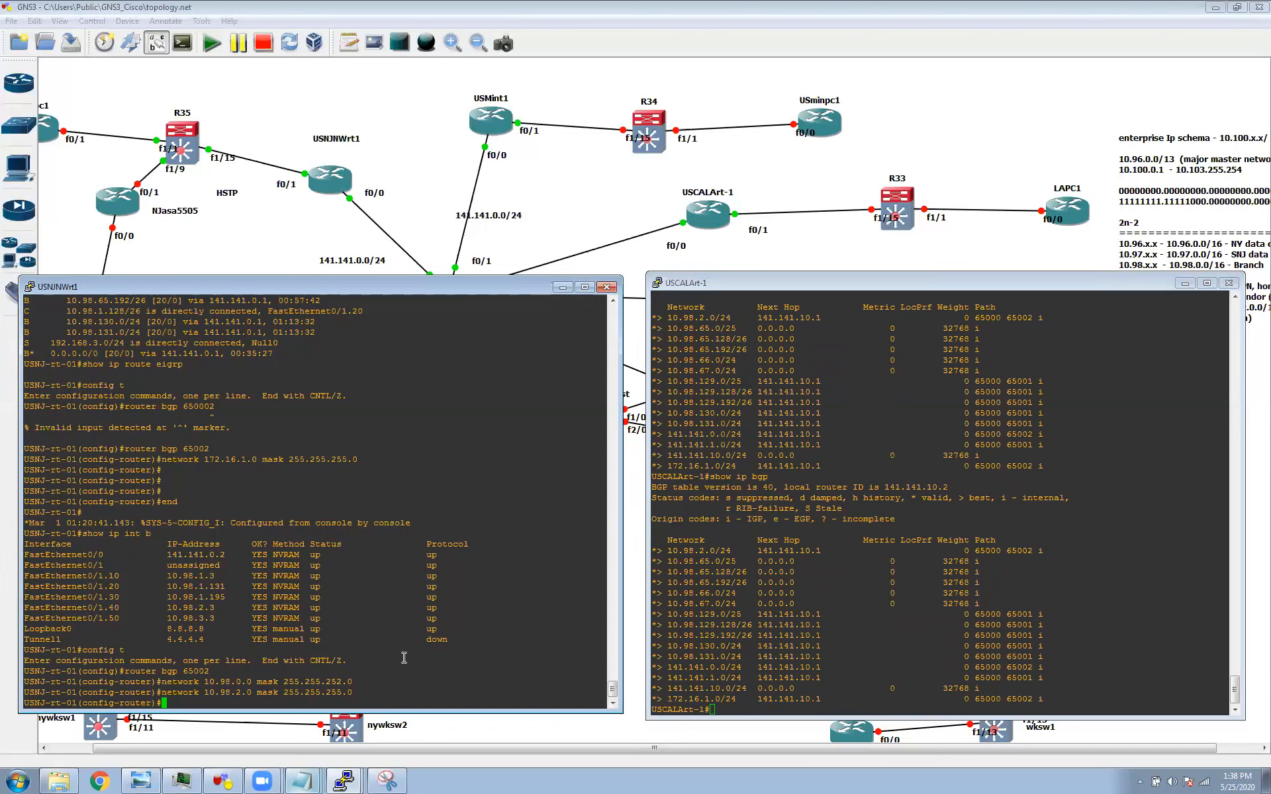
pyautogui.moveTo(200, 682); pyautogui.dragTo(353, 682)
pyautogui.click(809, 618)
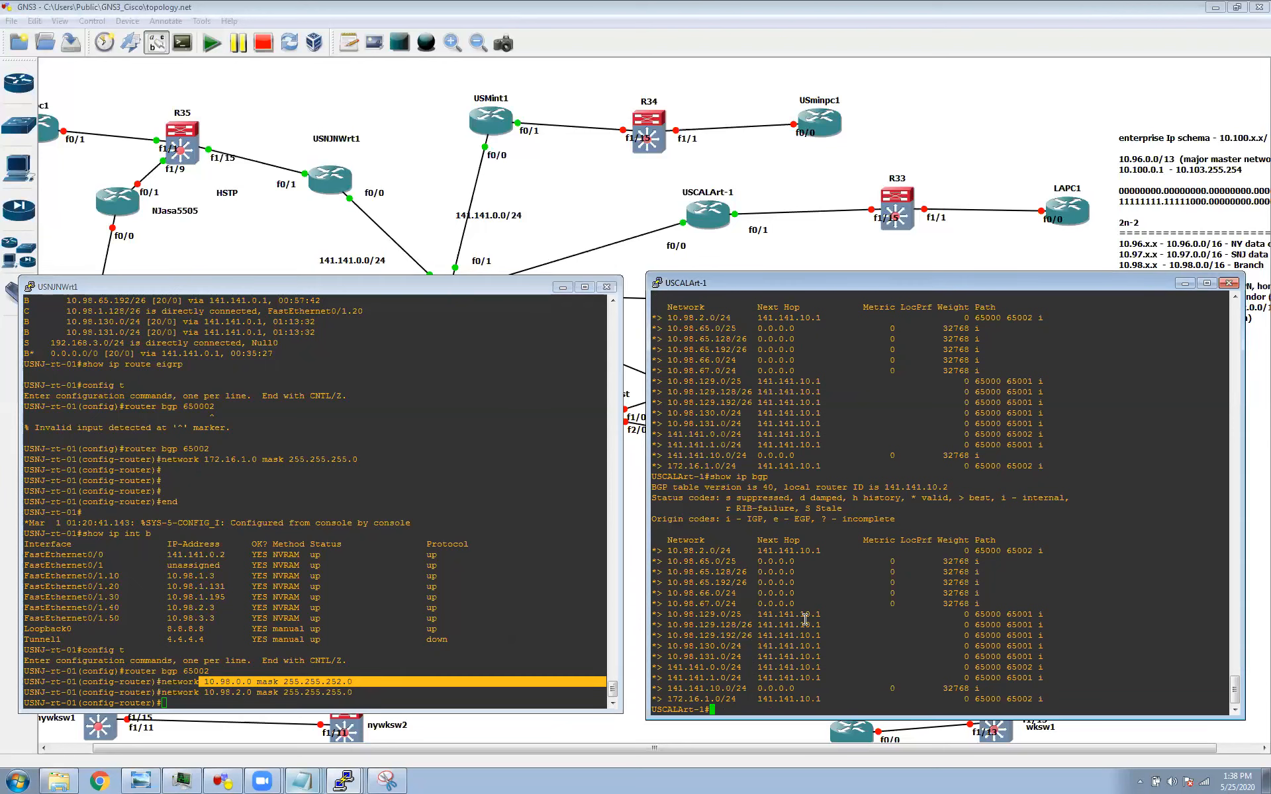
# Repeat "show ip bgp" on USCALArt-1 to check for the summary route, and return to the USNJ-rt-01 console
pyautogui.press('Up')
pyautogui.press('Return')
pyautogui.click(486, 592)
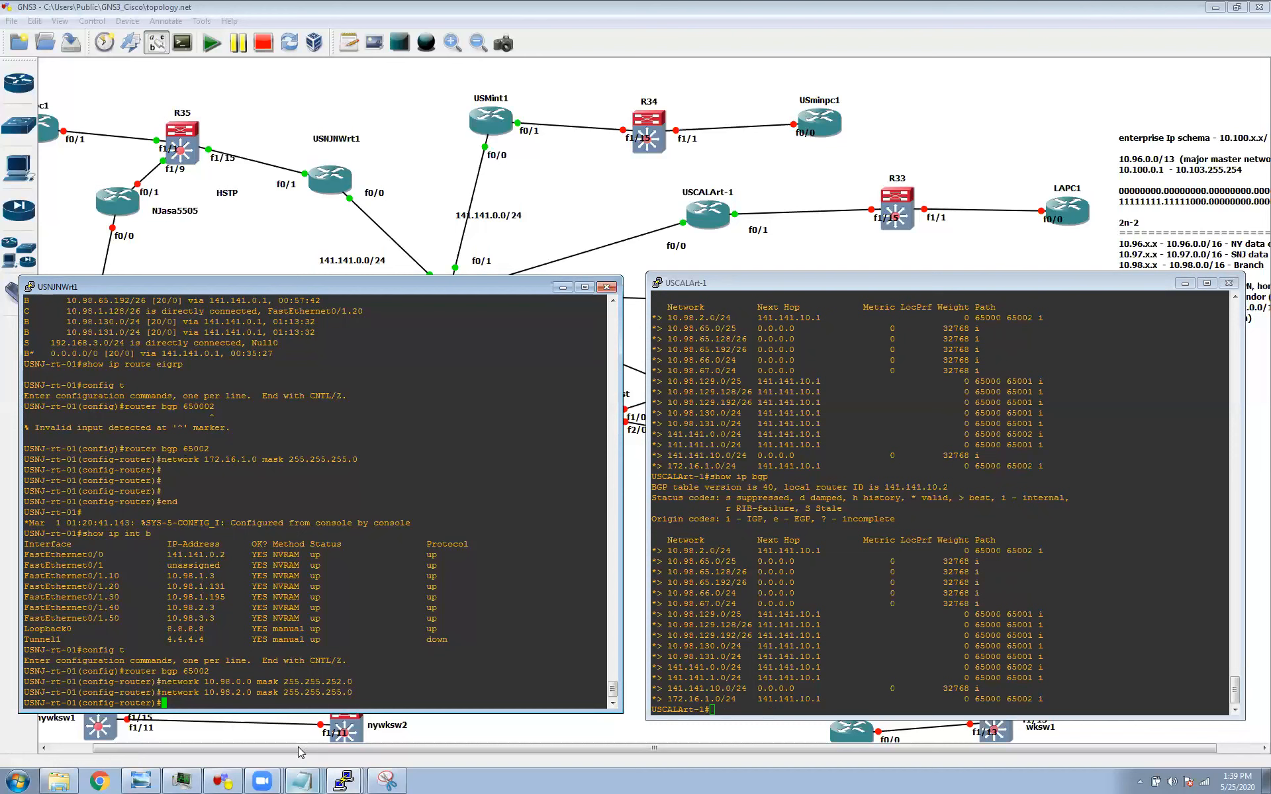
# Switch to the untitled Notepad notes and add the summary network 10.98.0.0/22 below the existing lines
pyautogui.moveTo(304, 779)
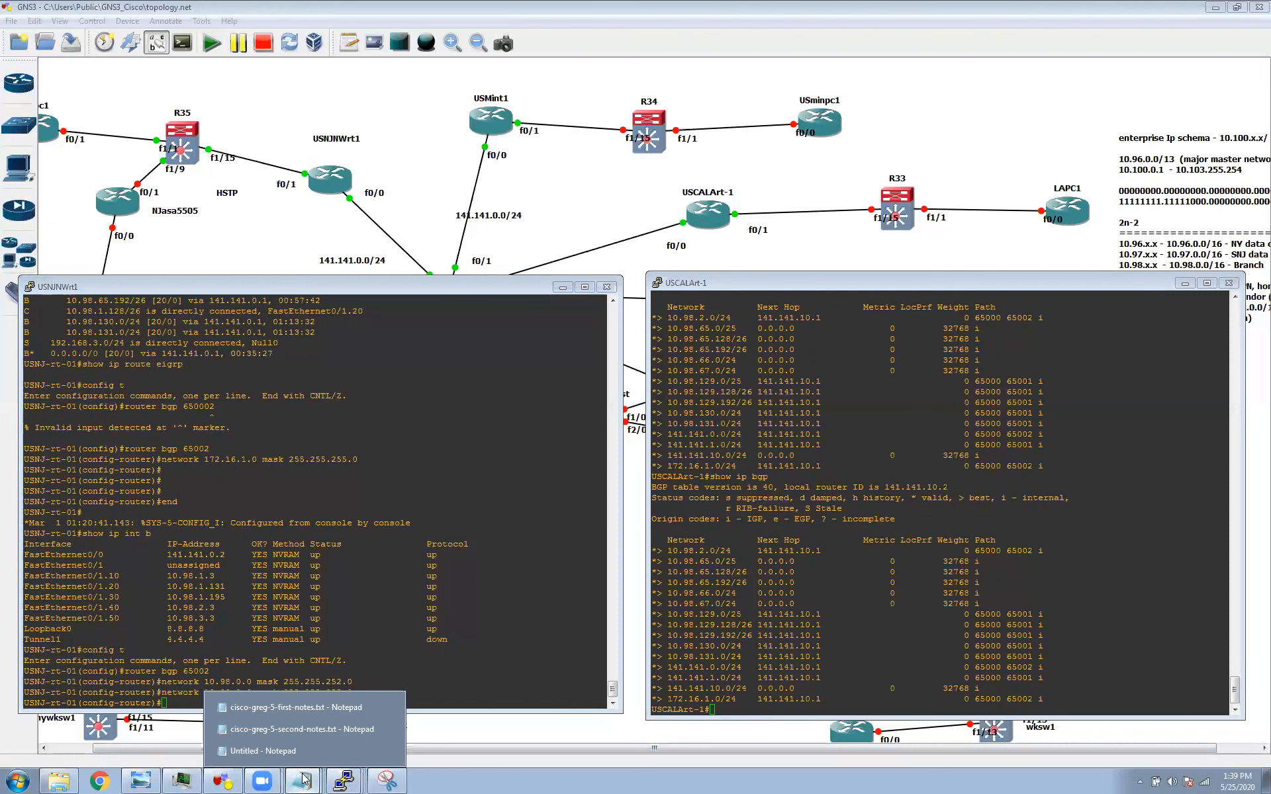
pyautogui.click(301, 750)
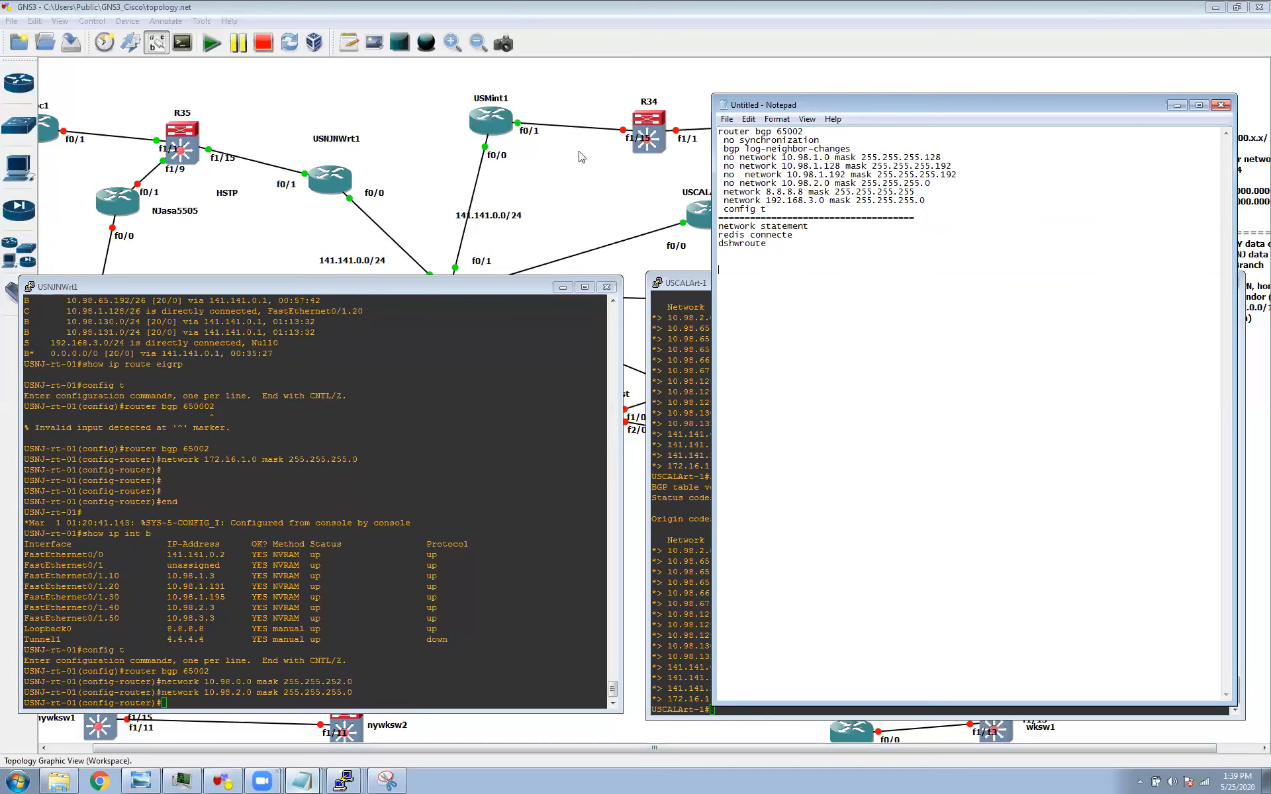
pyautogui.write('1')
pyautogui.write('0.')
pyautogui.write('92')
pyautogui.write('8.0.')
pyautogui.write('0/22')
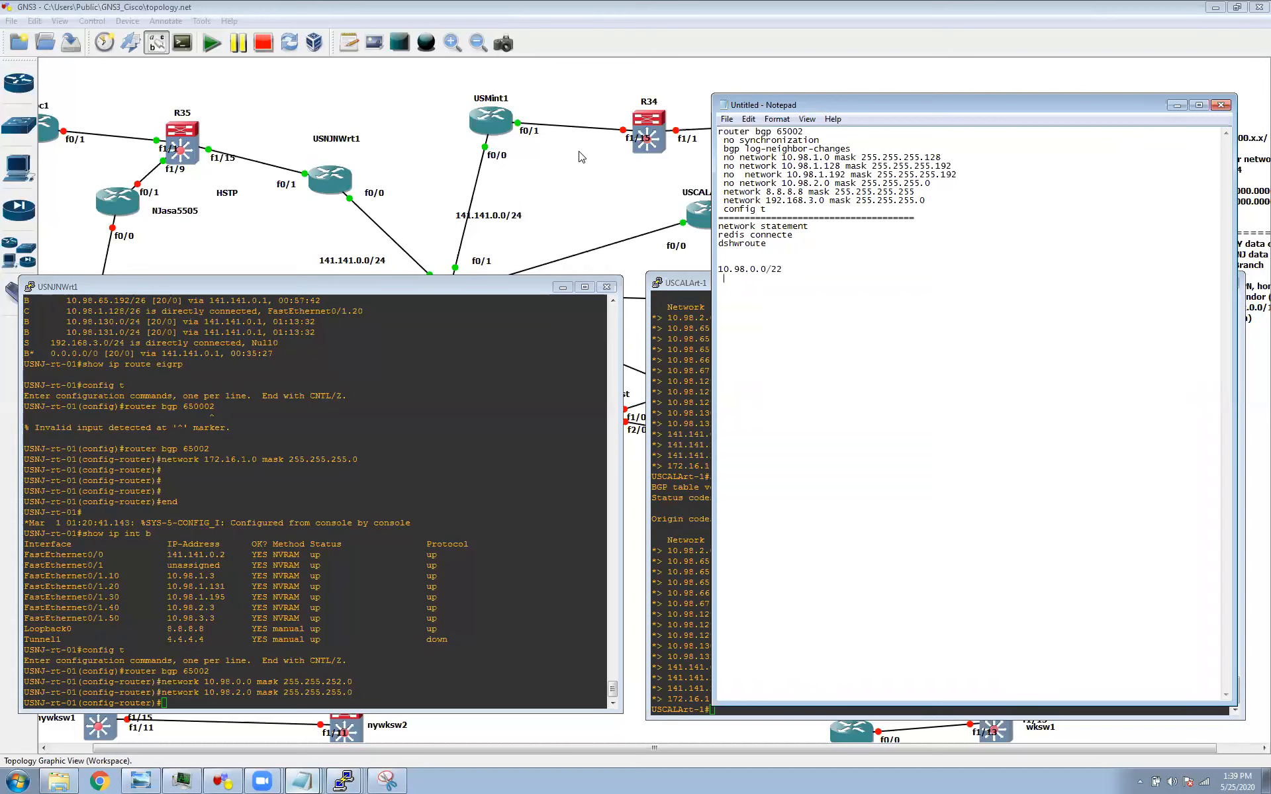
# List the subnets 10.98.0.0/24, 10.98.1.0/24, 10.98.2.0/24 and 10.98.3.0/24 under the summary network in the notes
pyautogui.write(' 10.98.0.1')
pyautogui.press('BackSpace')
pyautogui.write('0/22  ')
pyautogui.write('10')
pyautogui.write('.98')
pyautogui.write('.1.0/24')
pyautogui.press('BackSpace')
pyautogui.write('4  10.')
pyautogui.write('98.2.0/')
pyautogui.write('24  ')
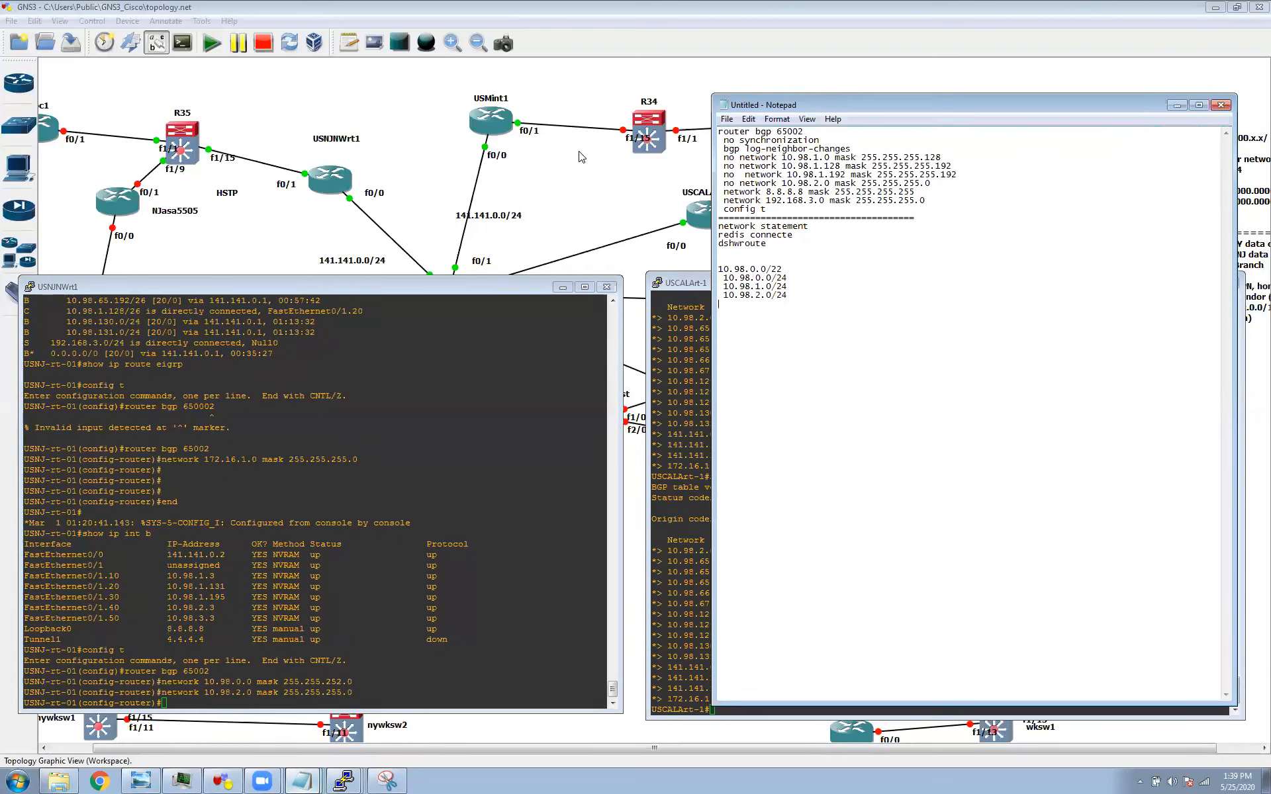
pyautogui.write('10.98.3.0/24')
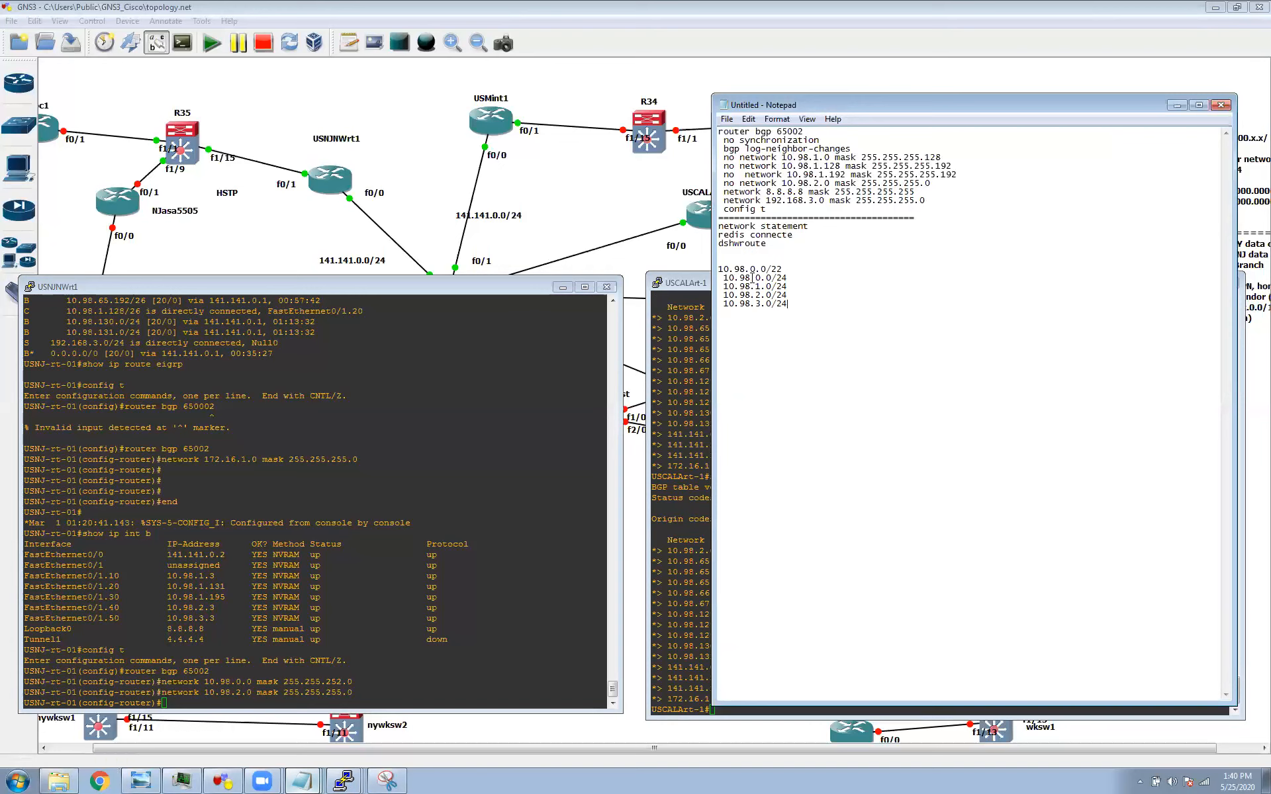
# Highlight 10.98.0.0/22 in the notes, and the FastEthernet0/1.10 address and 10.98.0.0 network statement on USNJ-rt-01
pyautogui.moveTo(722, 268); pyautogui.dragTo(795, 268)
pyautogui.click(836, 387)
pyautogui.click(681, 493)
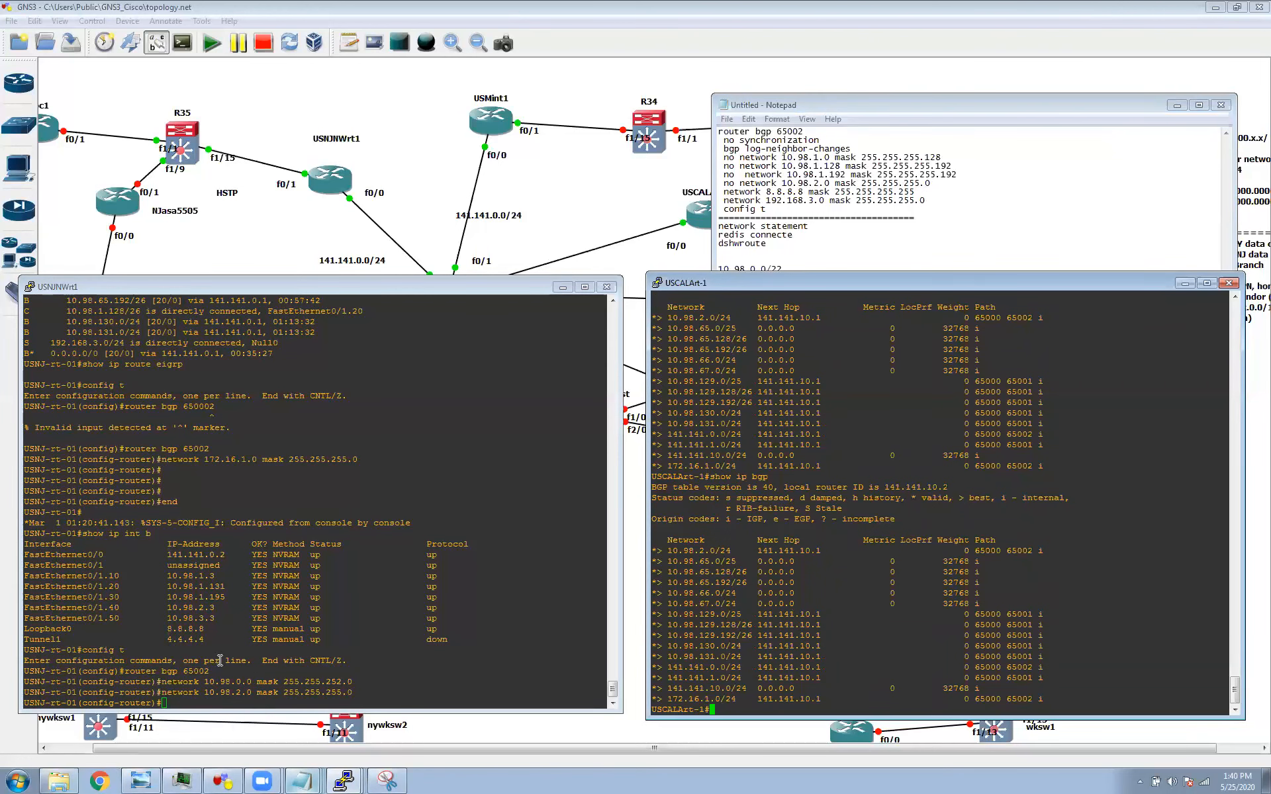
pyautogui.click(200, 578)
pyautogui.moveTo(170, 576); pyautogui.dragTo(205, 575)
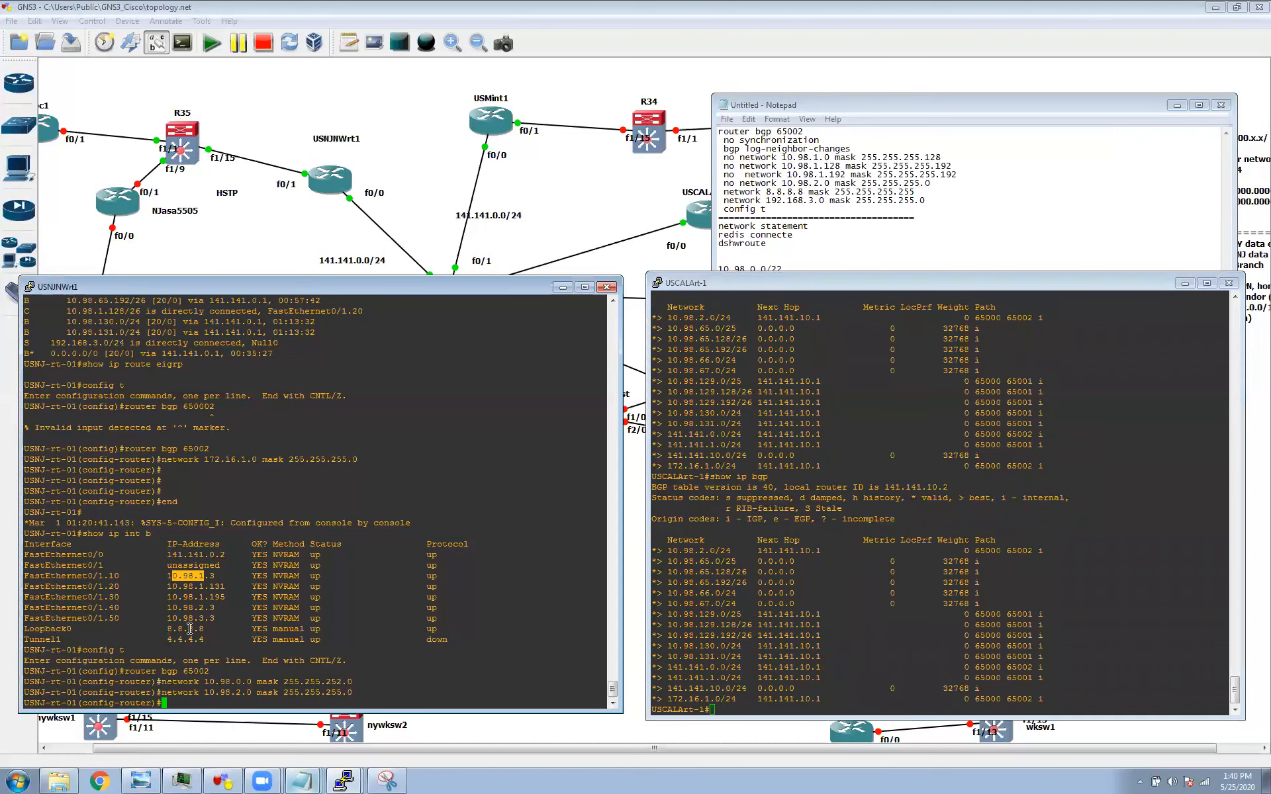
pyautogui.click(215, 597)
pyautogui.moveTo(241, 682); pyautogui.dragTo(225, 681)
pyautogui.click(342, 656)
# Create interface lo2 on USNJ-rt-01 and give it the address 10.98.0.3 255.255.255.0
pyautogui.write('exit')
pyautogui.press('Return')
pyautogui.write('int lo2')
pyautogui.press('Return')
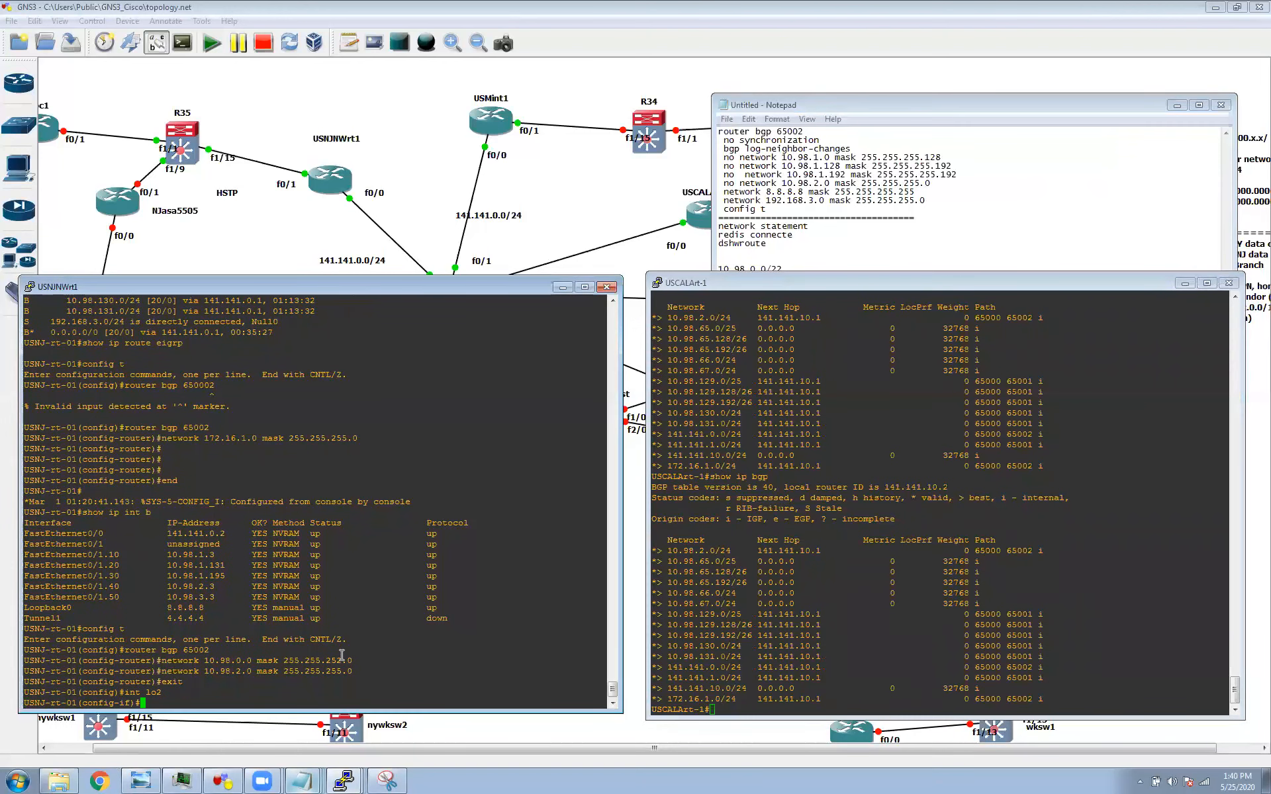
pyautogui.write('ip add 1')
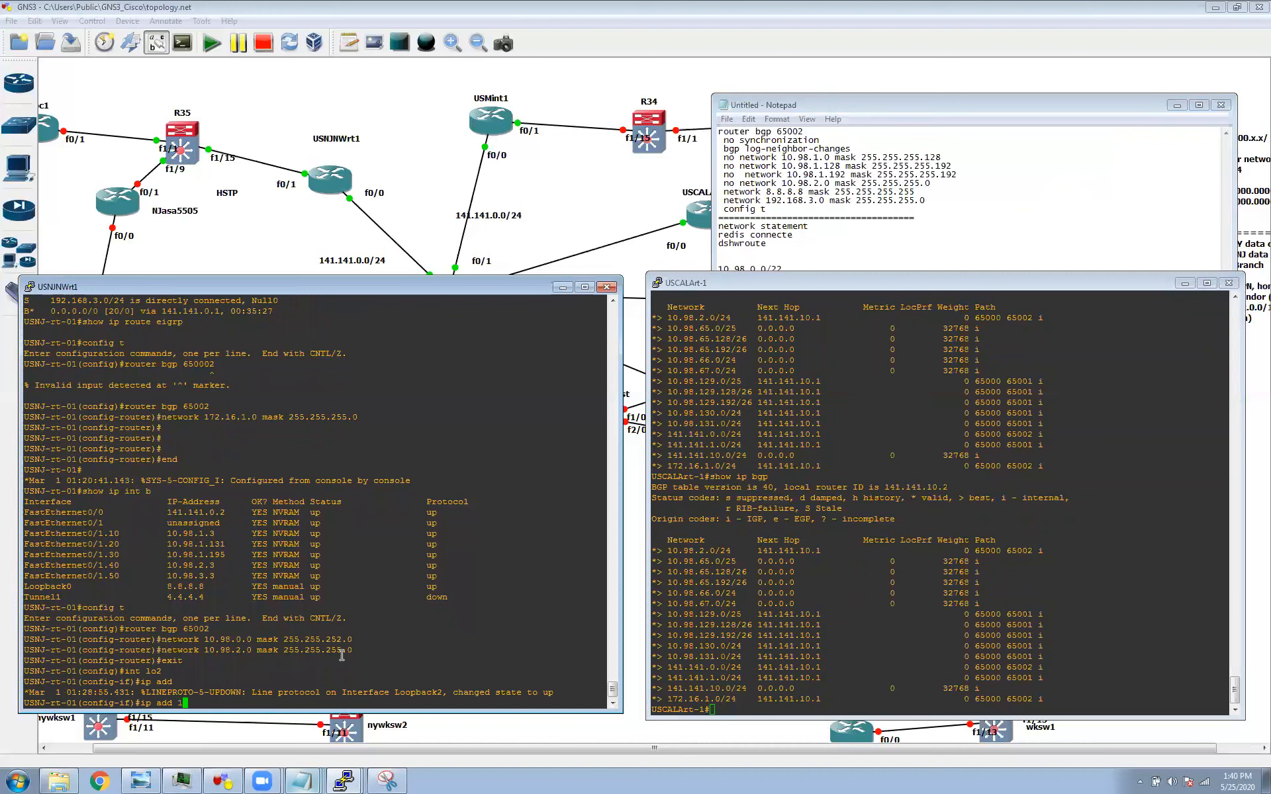
pyautogui.write('0.98.0.0')
pyautogui.press('BackSpace')
pyautogui.write('255.255.255.0')
pyautogui.press('Return')
# Run "do sh ip int b" on USNJ-rt-01 and highlight the addresses from FastEthernet0/1.40 to Loopback2
pyautogui.write('do sh i')
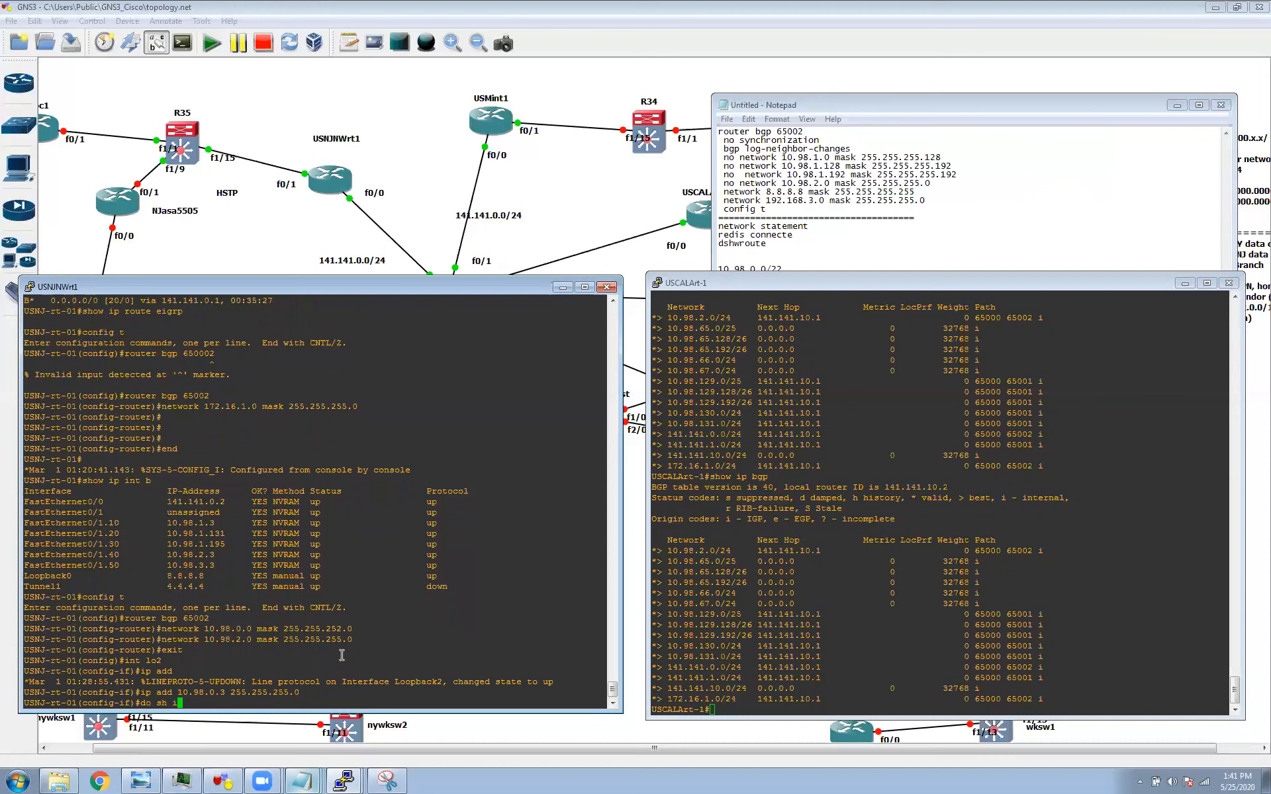
pyautogui.write('p int b')
pyautogui.press('Return')
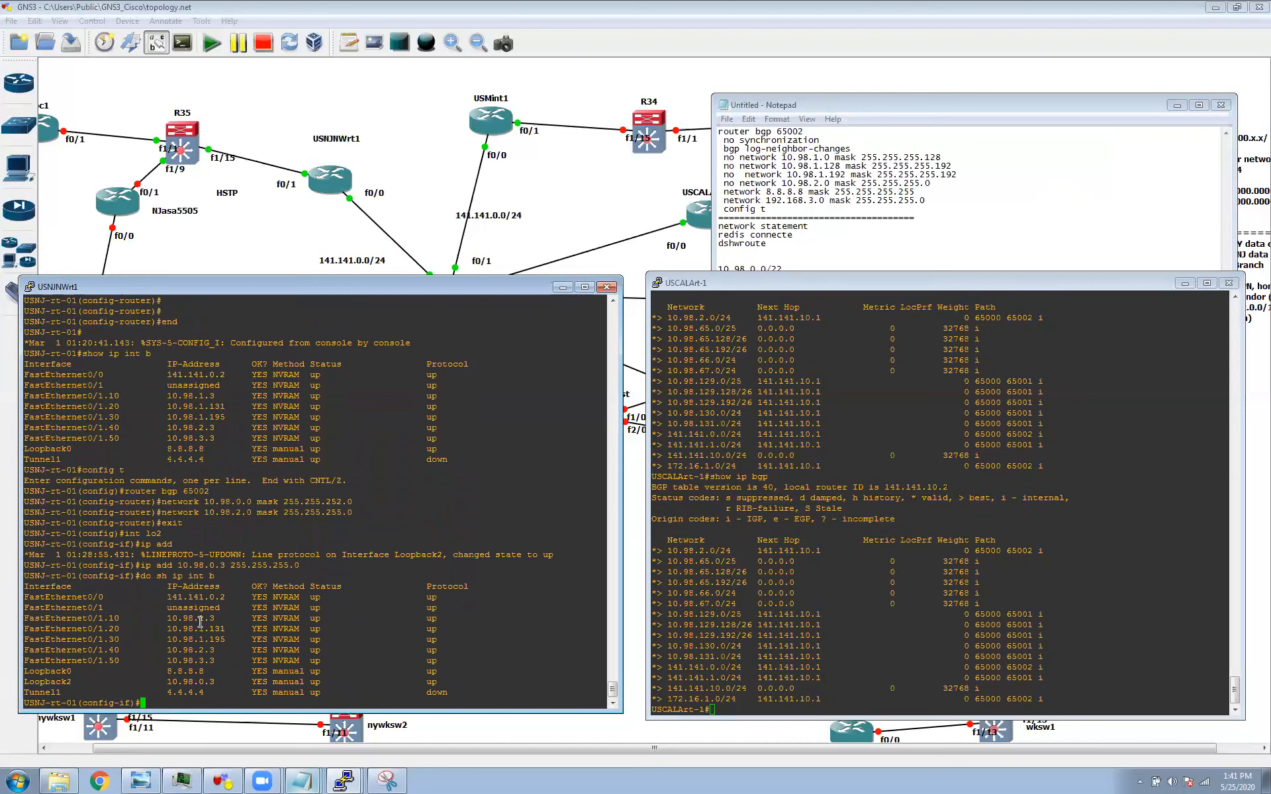
pyautogui.moveTo(193, 651); pyautogui.dragTo(220, 682)
pyautogui.click(201, 682)
# Review the four /24 subnets listed in the untitled Notepad notes and return to the USNJ-rt-01 console
pyautogui.click(307, 780)
pyautogui.moveTo(307, 781)
pyautogui.click(301, 751)
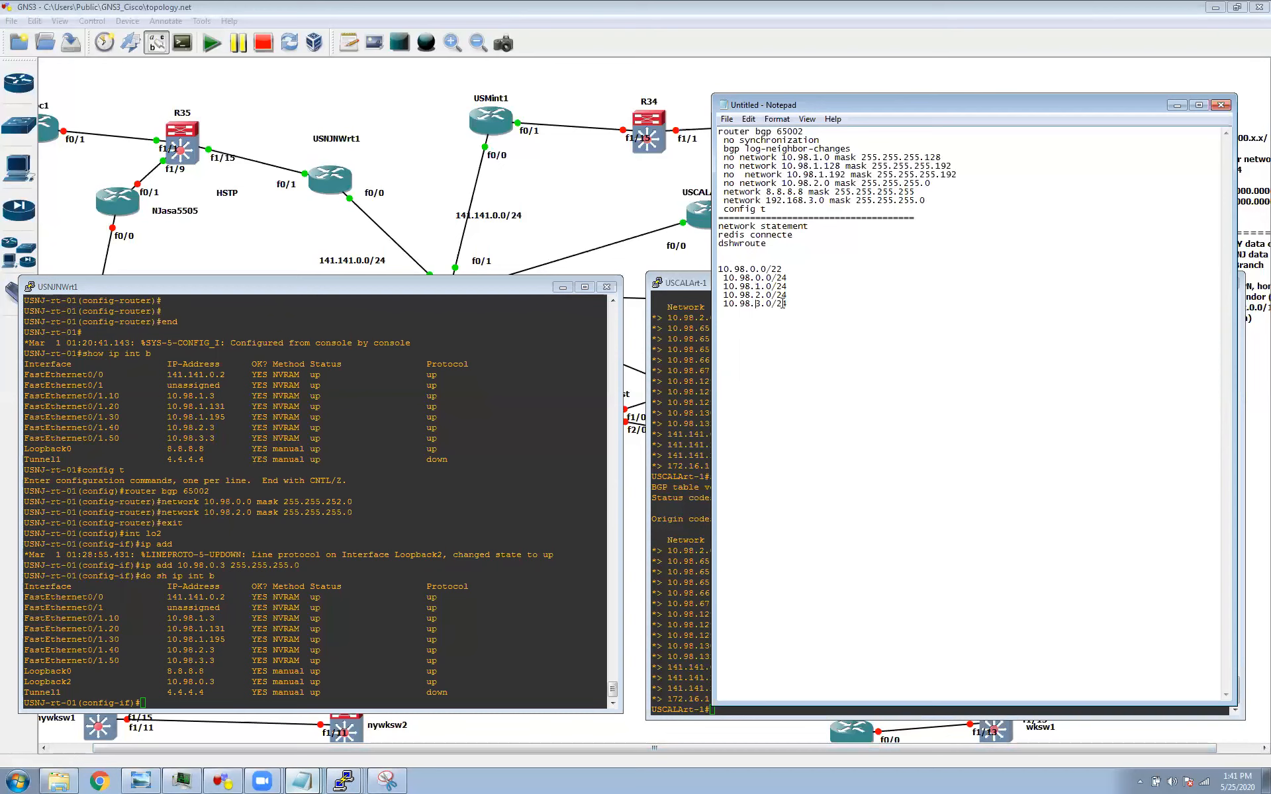
pyautogui.click(447, 588)
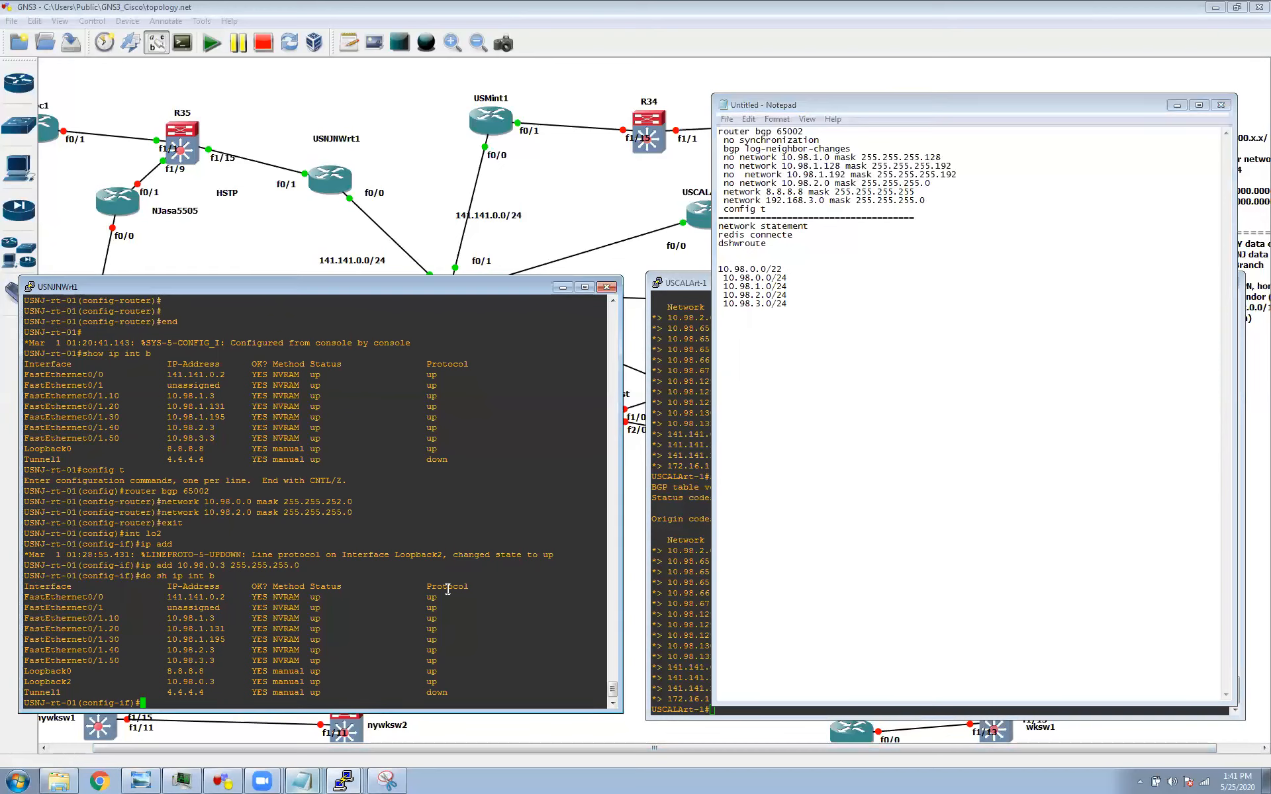
# Recheck USCALArt-1 with "show ip bgp" for the 10.98.0.0/22 route and go back to USNJ-rt-01
pyautogui.click(659, 608)
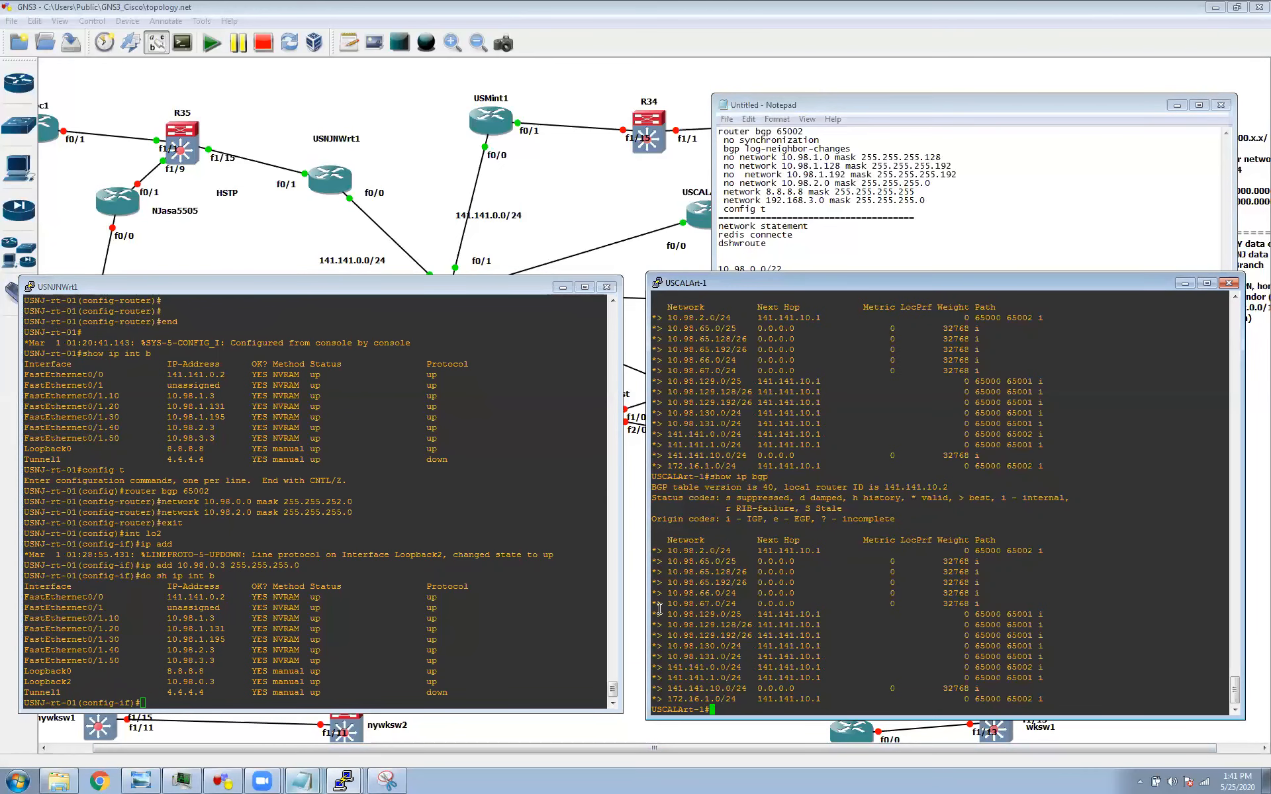
pyautogui.press('Up')
pyautogui.press('Return')
pyautogui.click(231, 610)
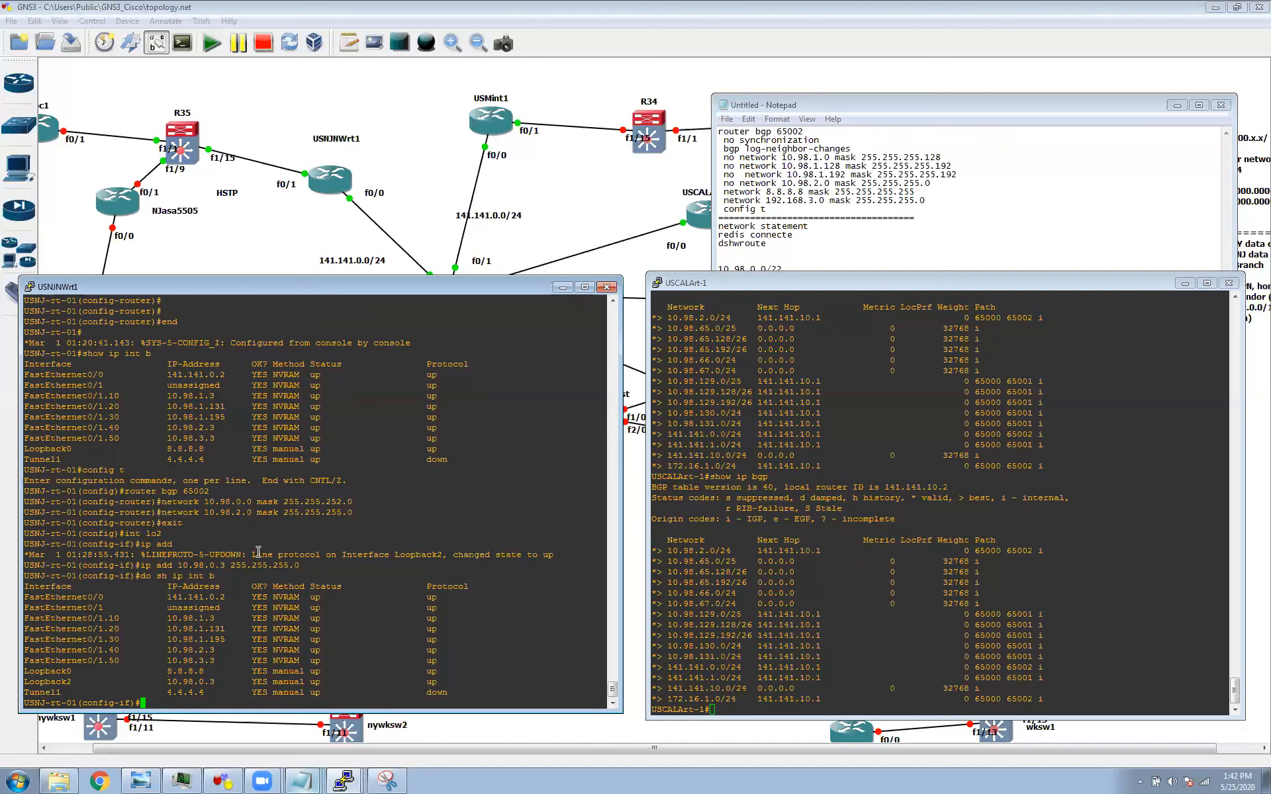
# Leave interface configuration on USNJ-rt-01 and, in global configuration, add the static route "ip route 10.98.0.0 255.255.252.0 null0"
pyautogui.write('exit')
pyautogui.press('Return')
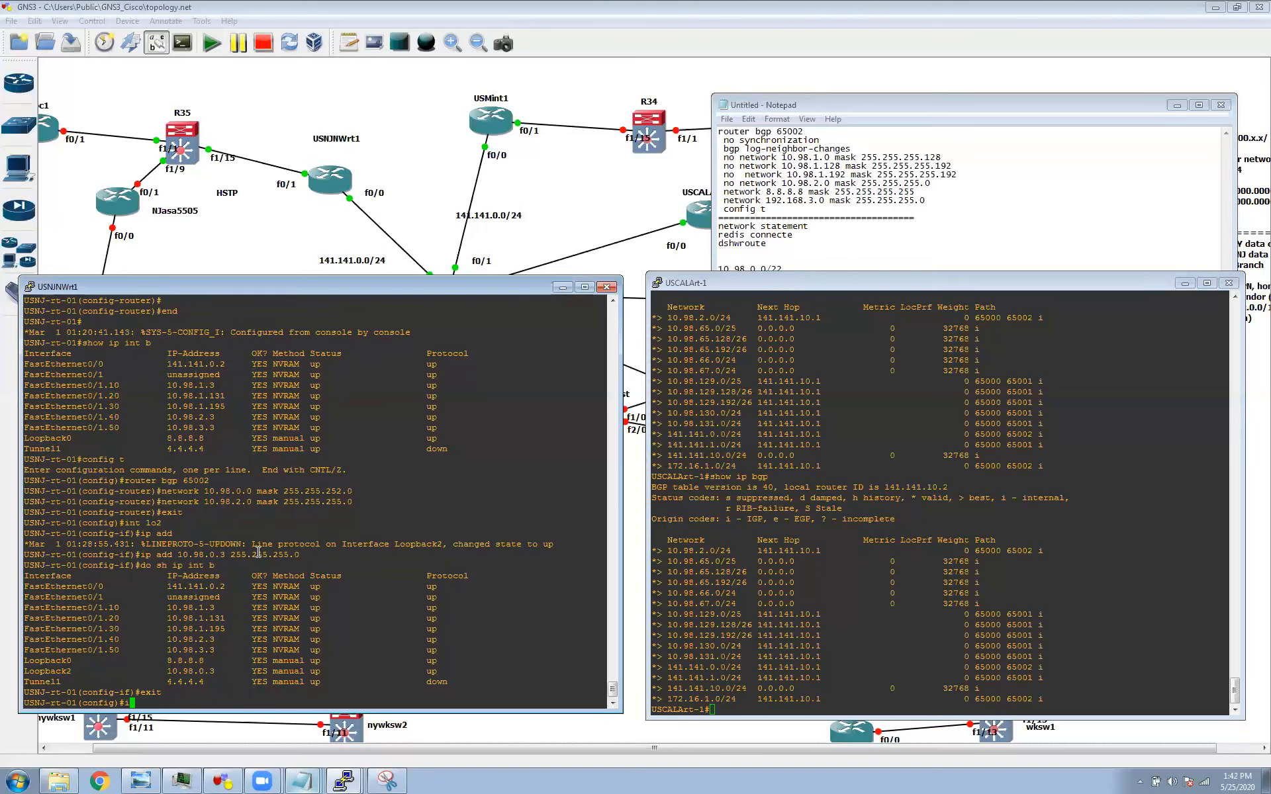
pyautogui.write('end')
pyautogui.press('Return')
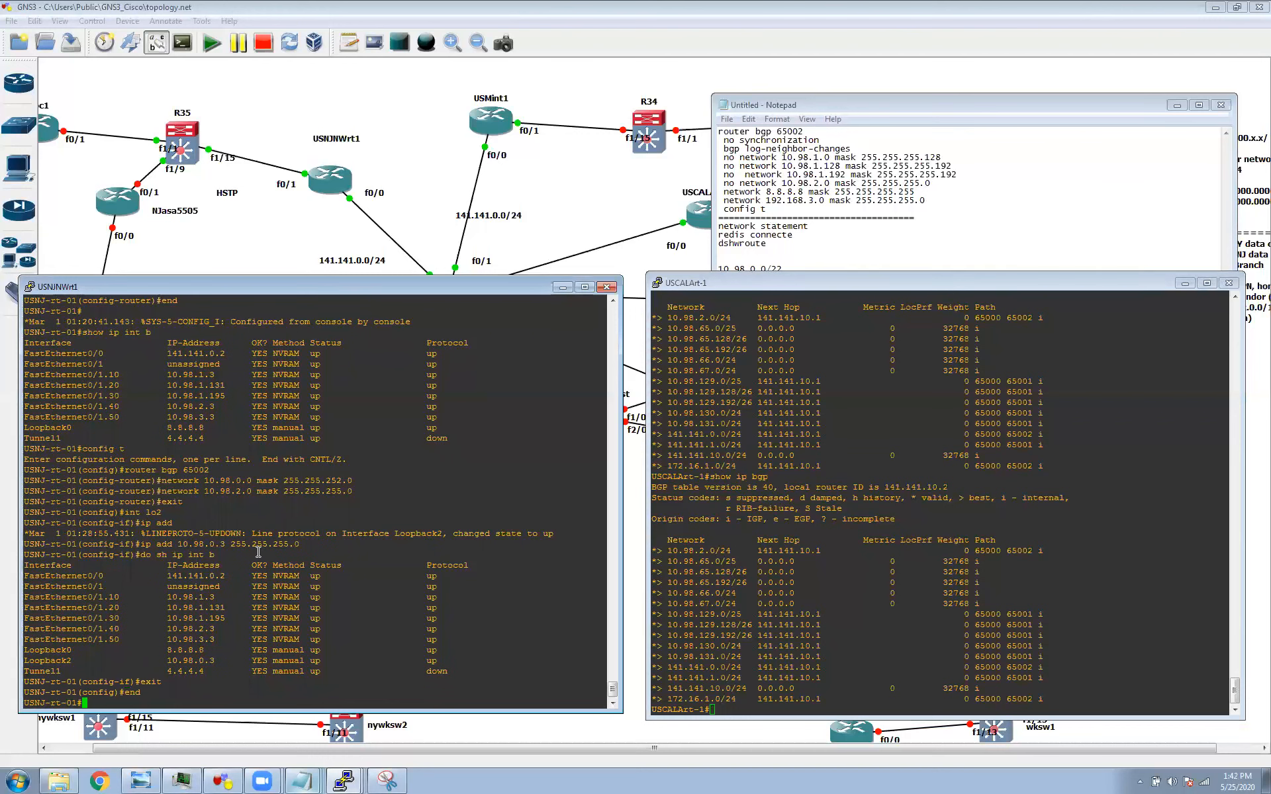
pyautogui.write('config t')
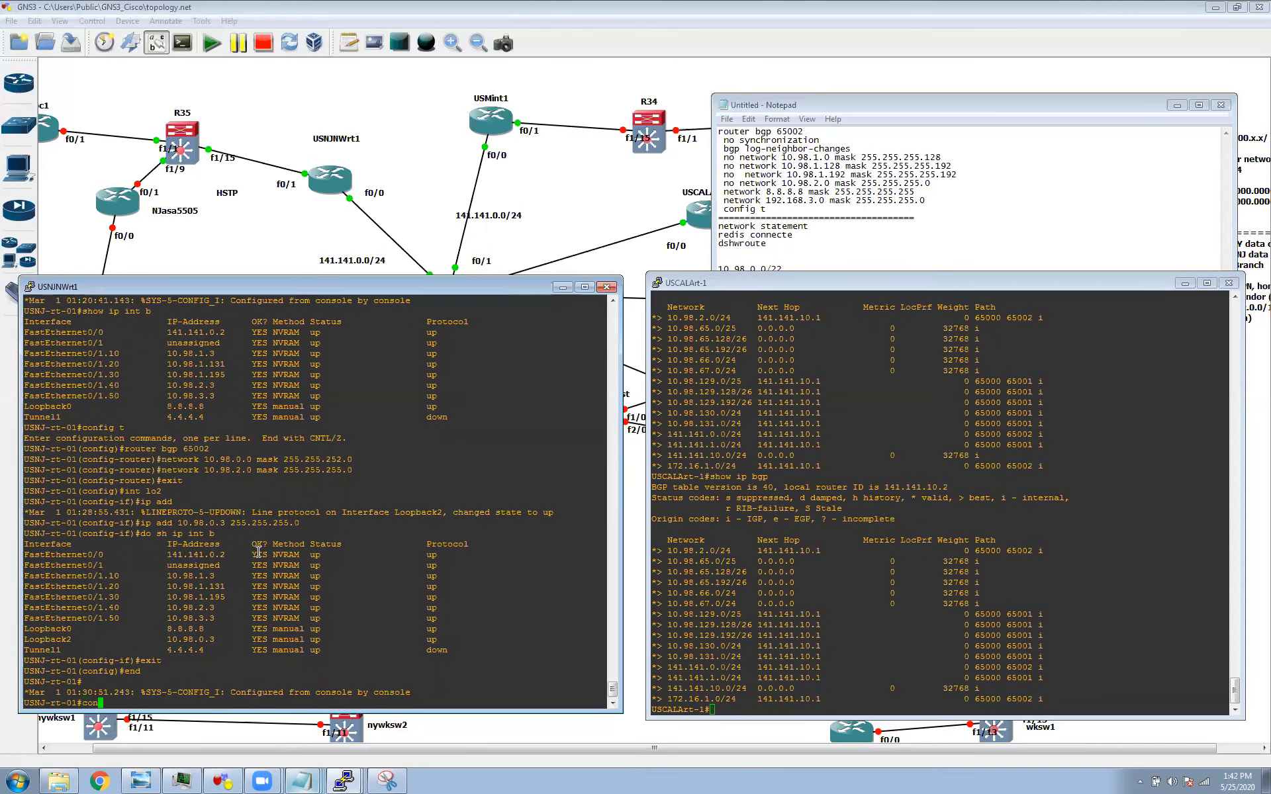
pyautogui.press('Return')
pyautogui.write('ip route ')
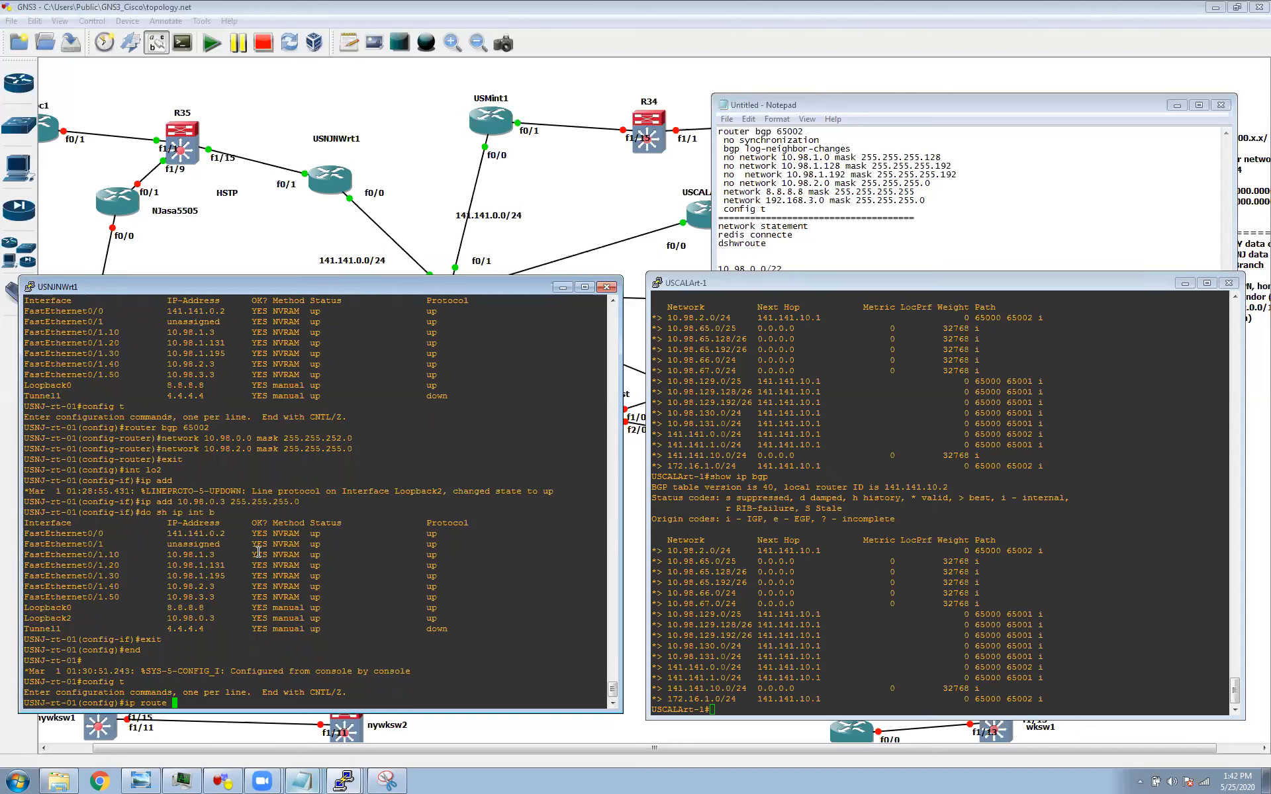
pyautogui.write('10.98.0.0 255.255.252.0 null0')
pyautogui.press('Return')
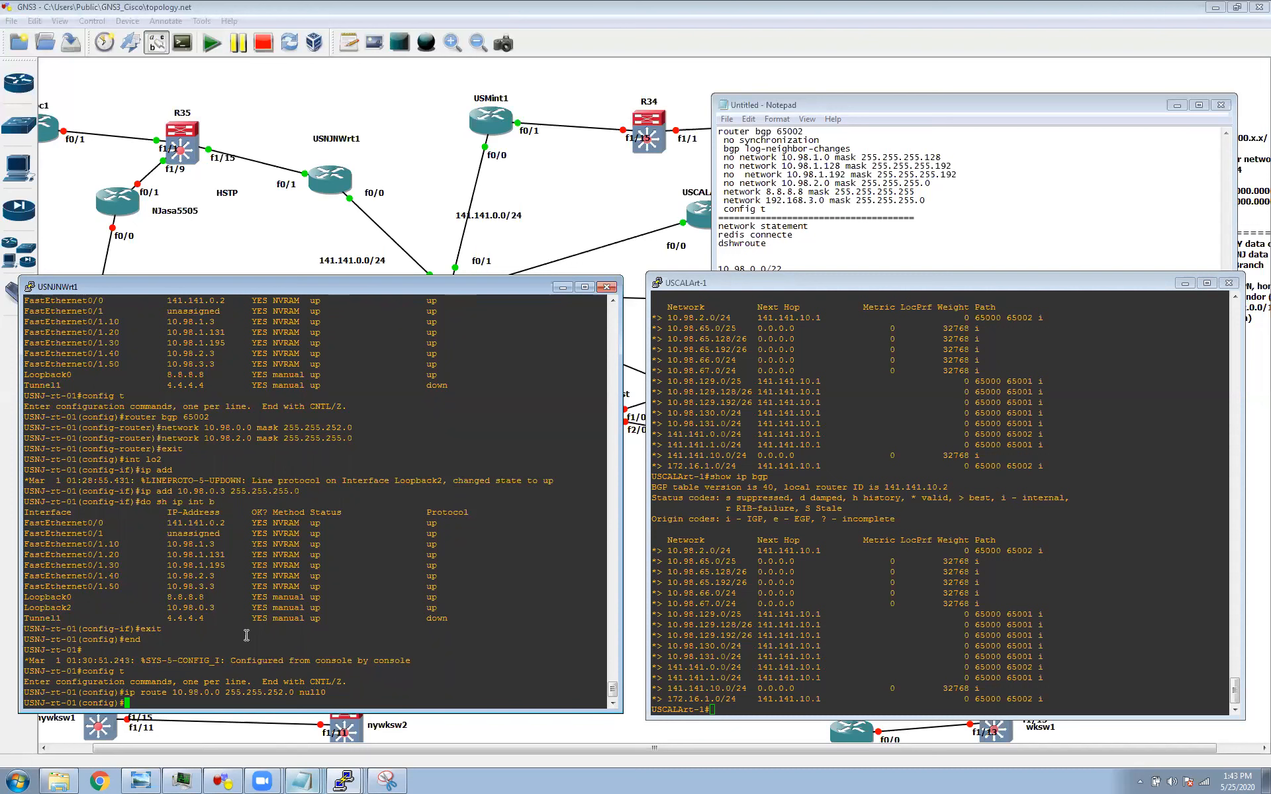
# Run "show ip bgp" on USCALArt-1 and highlight the 10.98.0.0/22 entry in the table
pyautogui.click(879, 609)
pyautogui.press('Up')
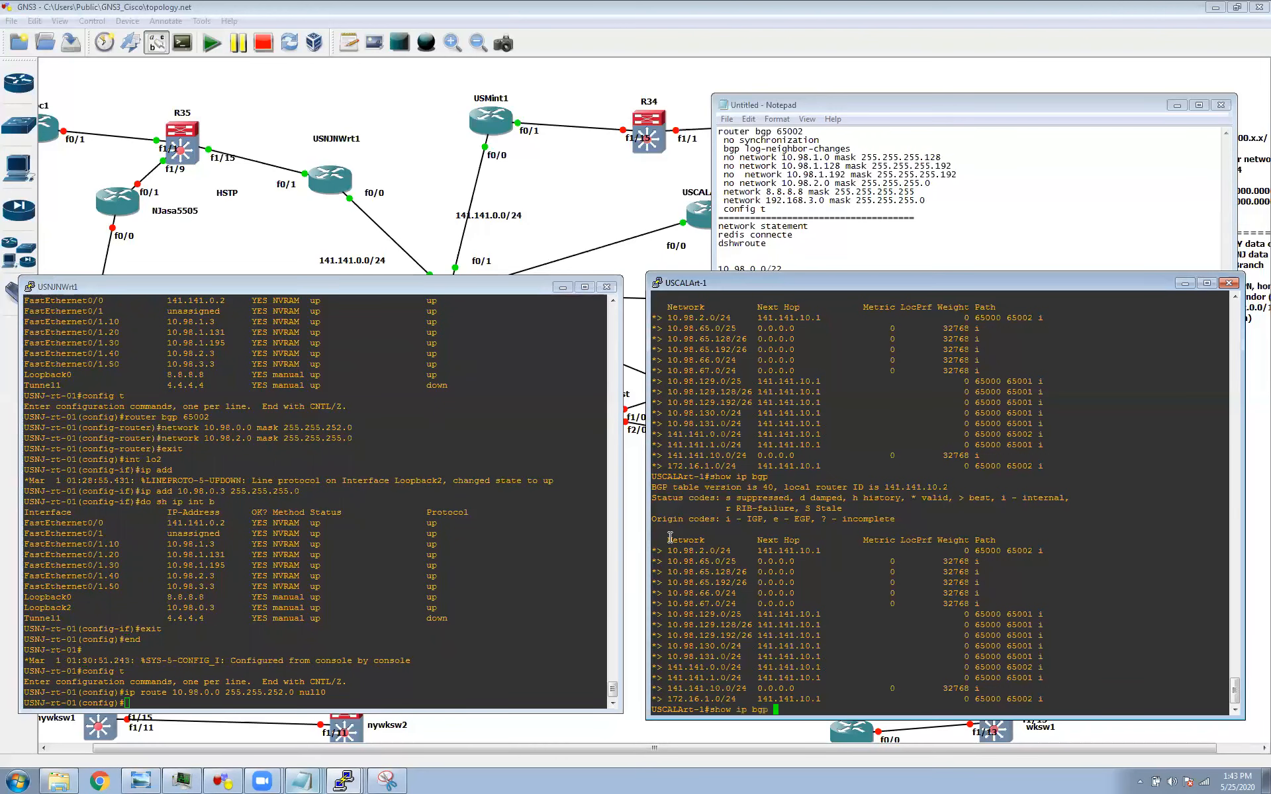
pyautogui.press('Return')
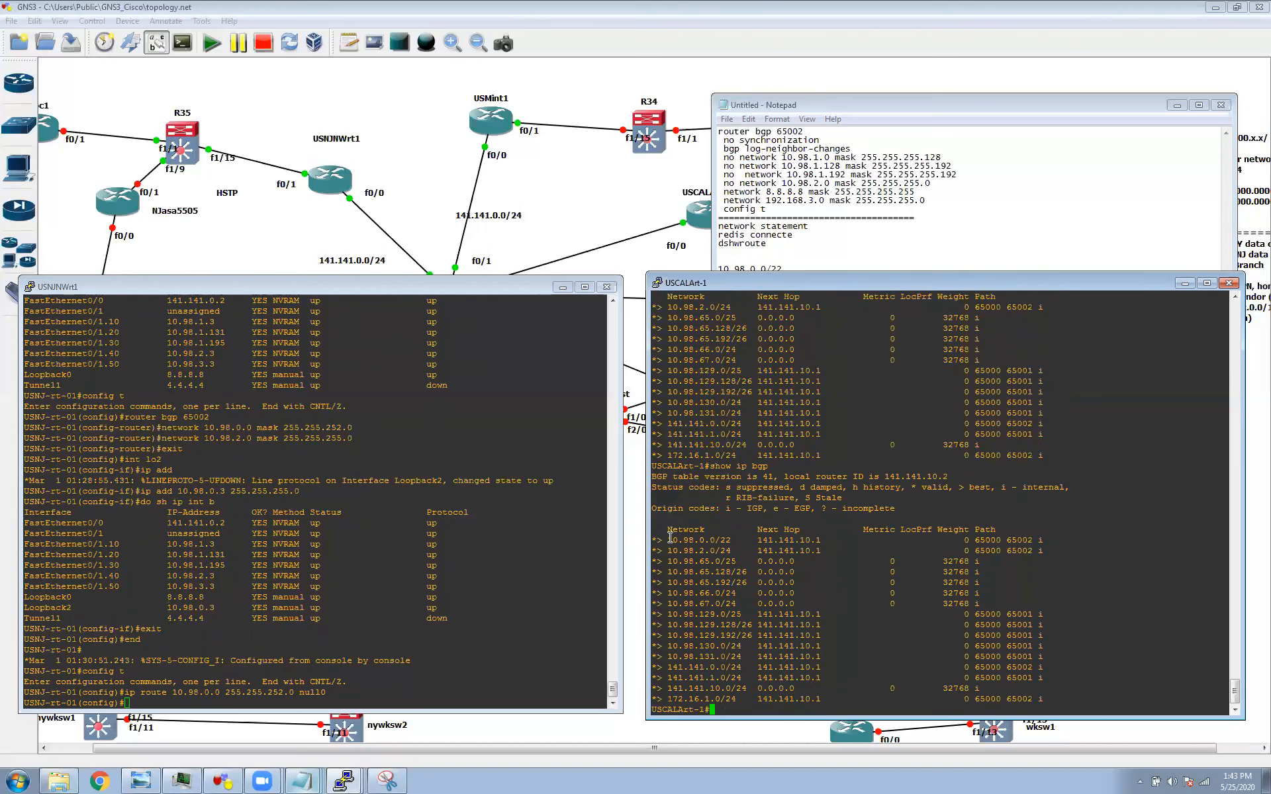
pyautogui.doubleClick(704, 542)
# Highlight the null0 static route on USNJ-rt-01 and compare it with the 10.98.0.0/22 entry on USCALArt-1
pyautogui.moveTo(325, 692); pyautogui.dragTo(184, 695)
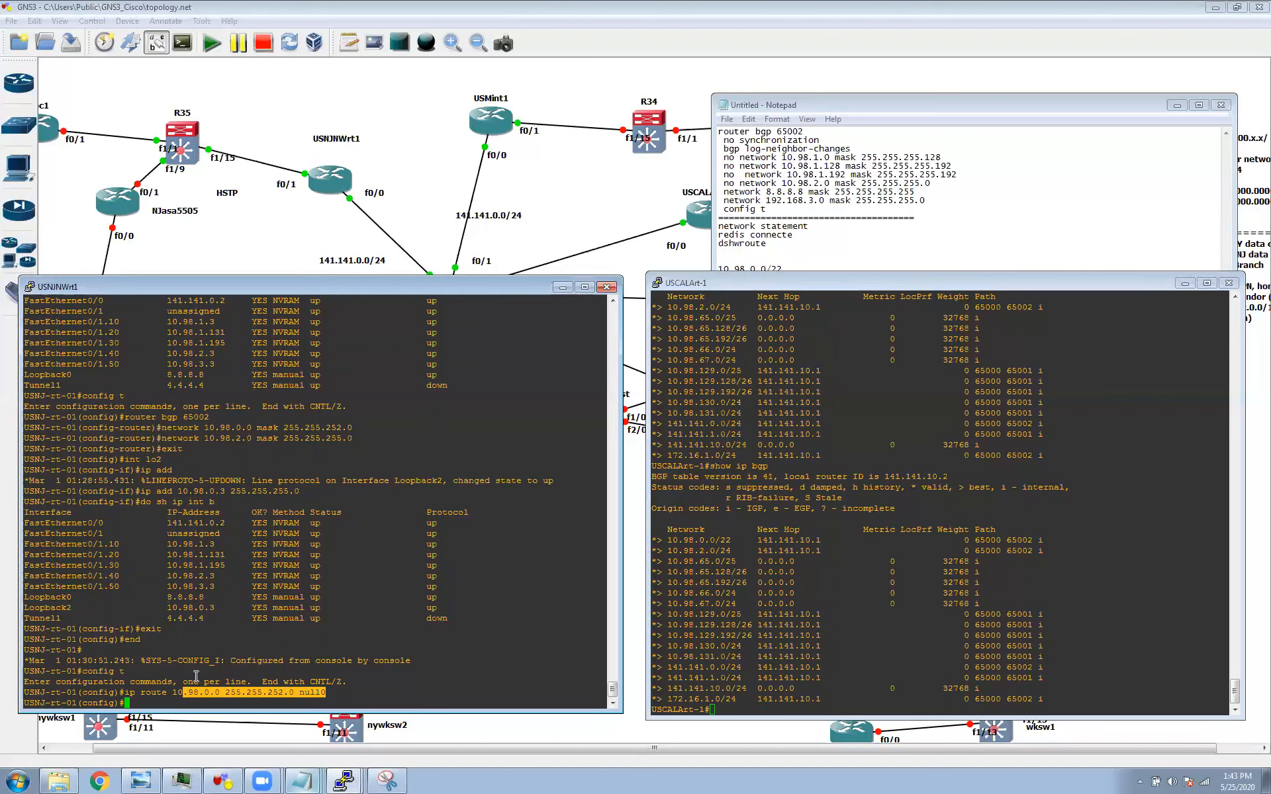
pyautogui.moveTo(698, 533); pyautogui.dragTo(718, 533)
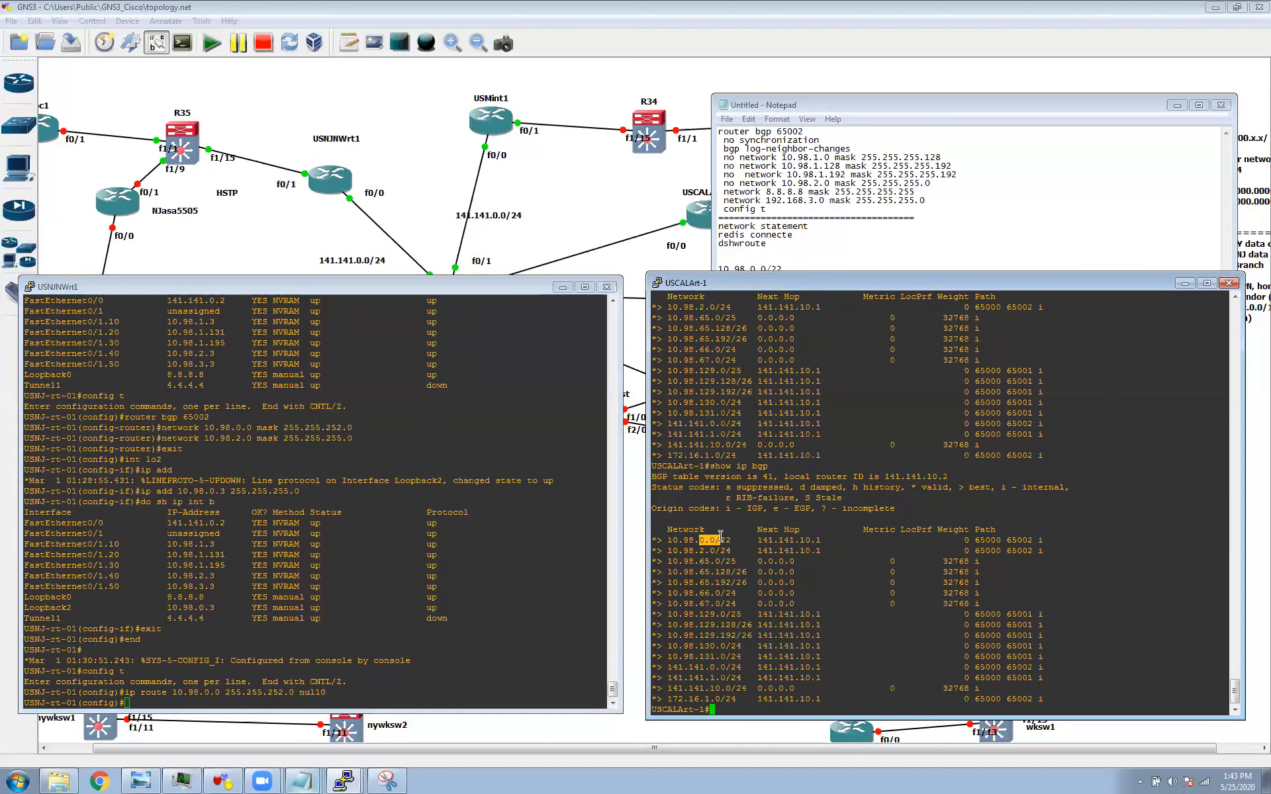
pyautogui.click(278, 668)
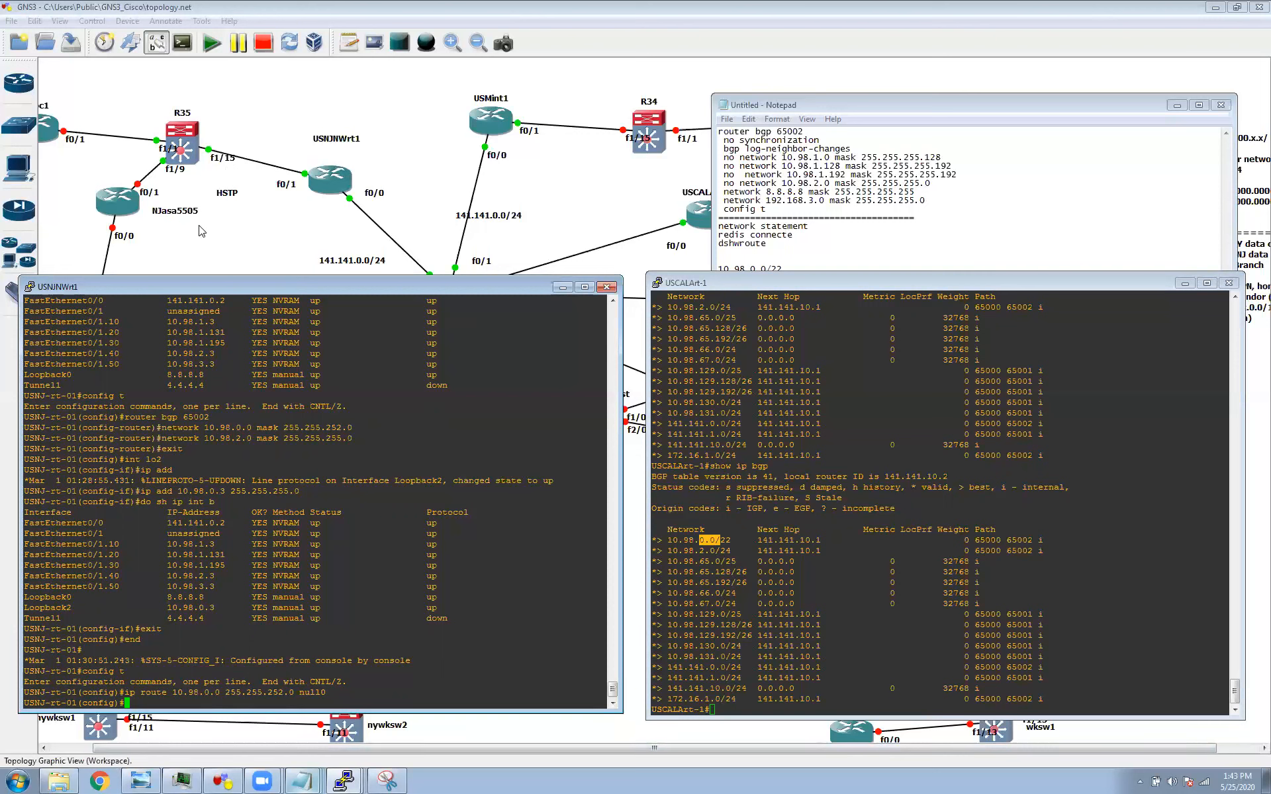
pyautogui.moveTo(296, 692); pyautogui.dragTo(340, 691)
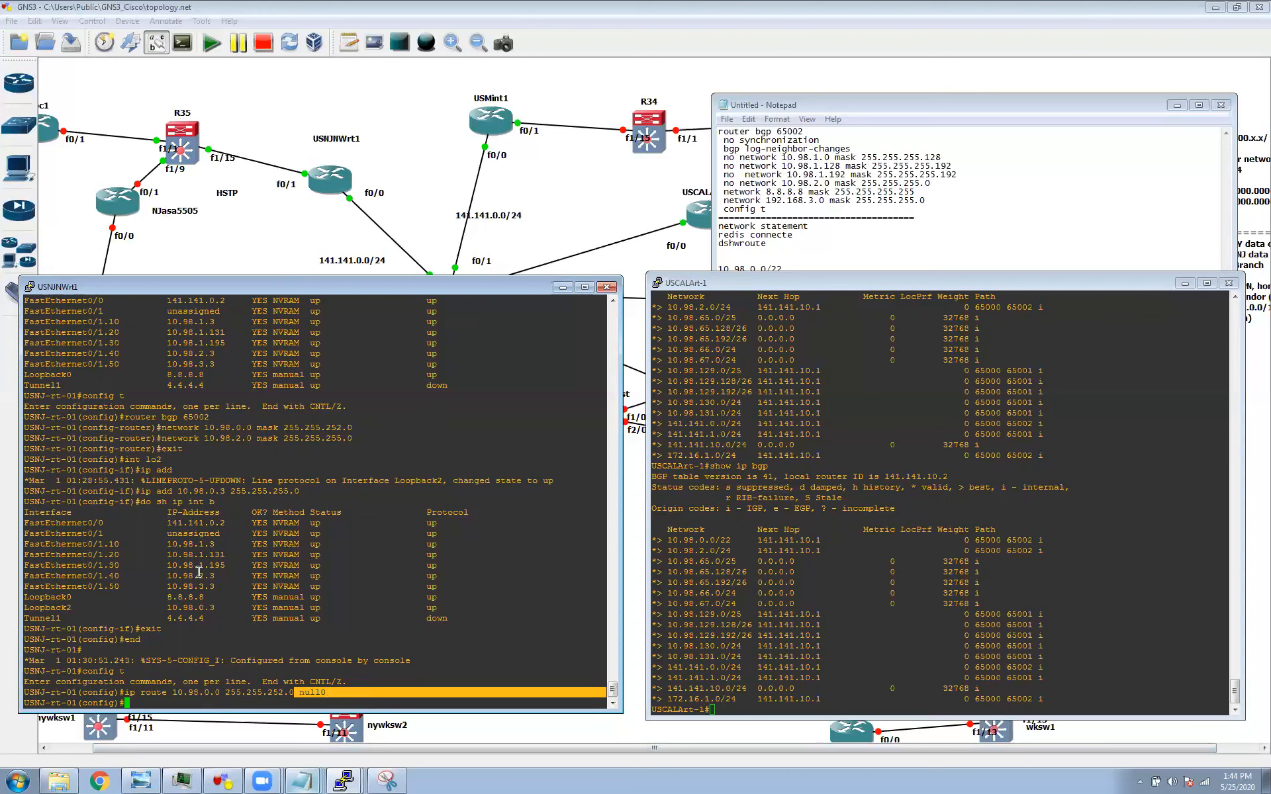
pyautogui.click(234, 567)
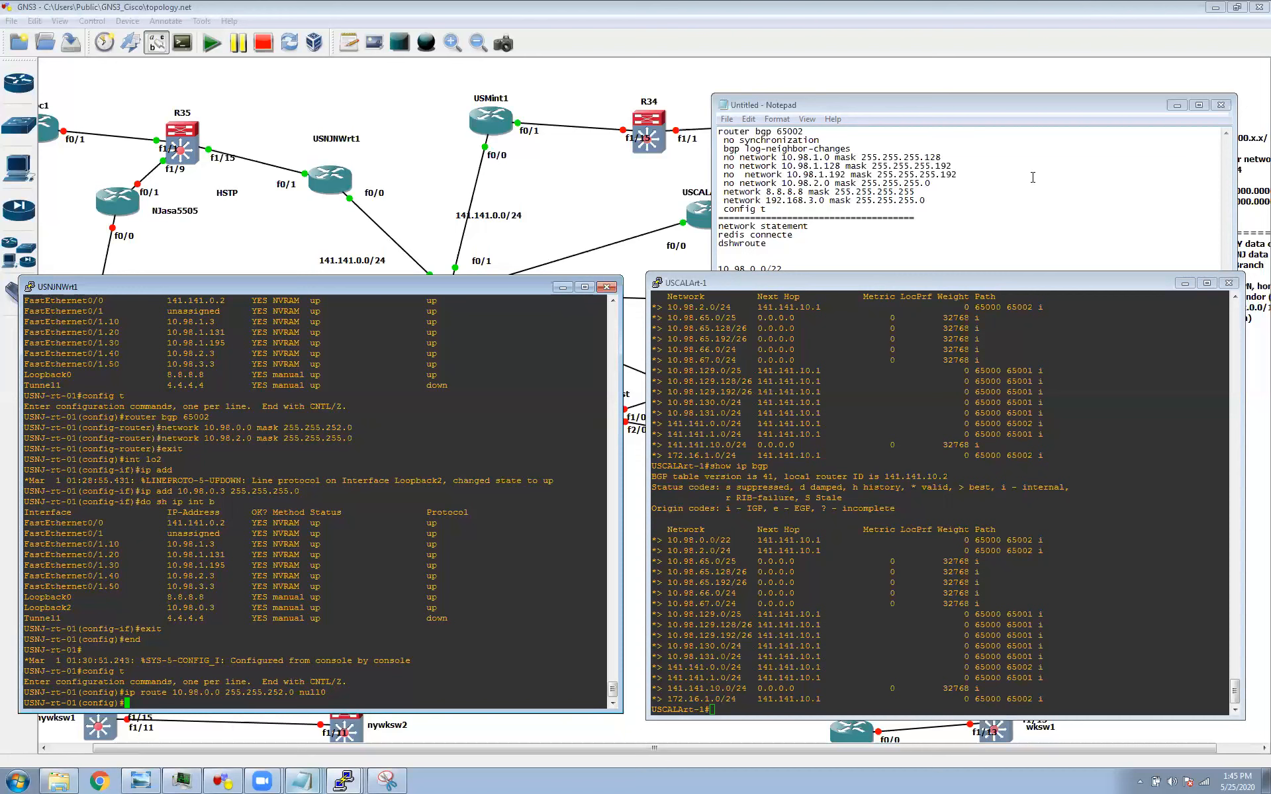
pyautogui.click(969, 225)
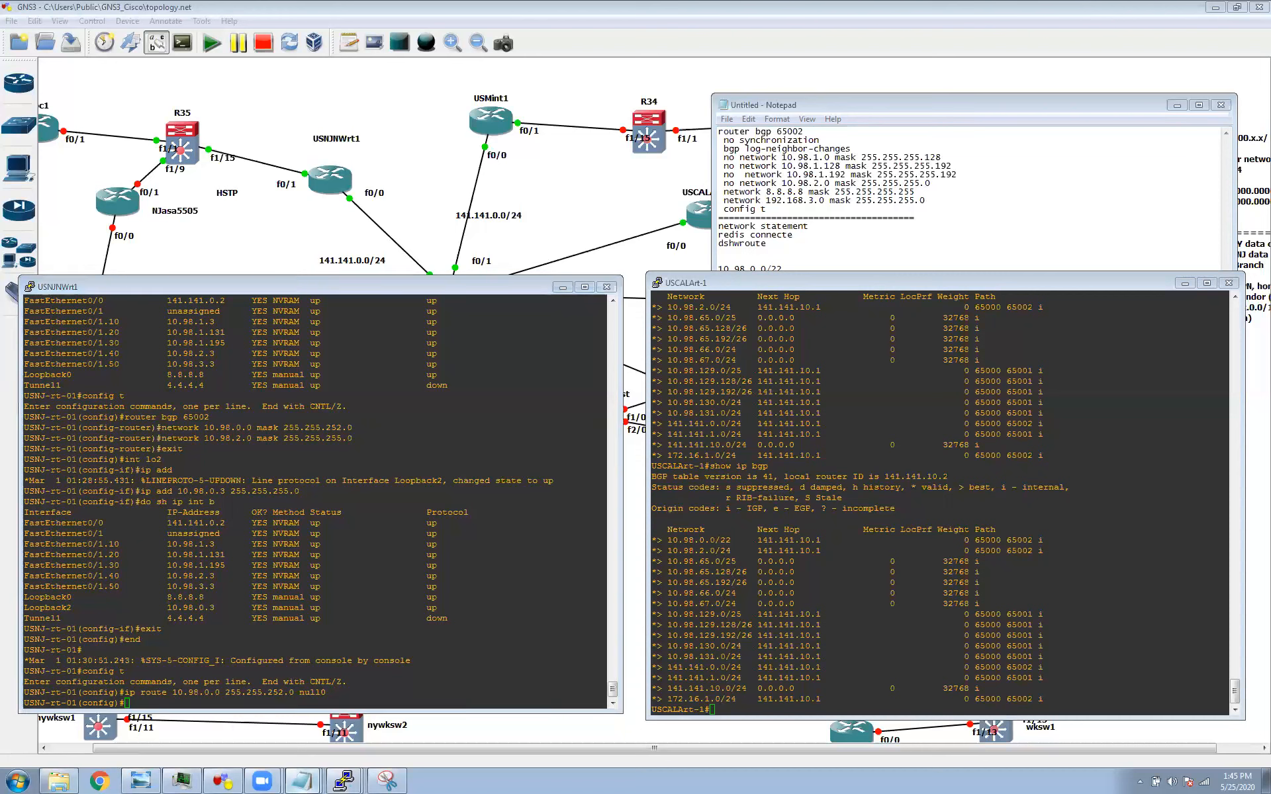